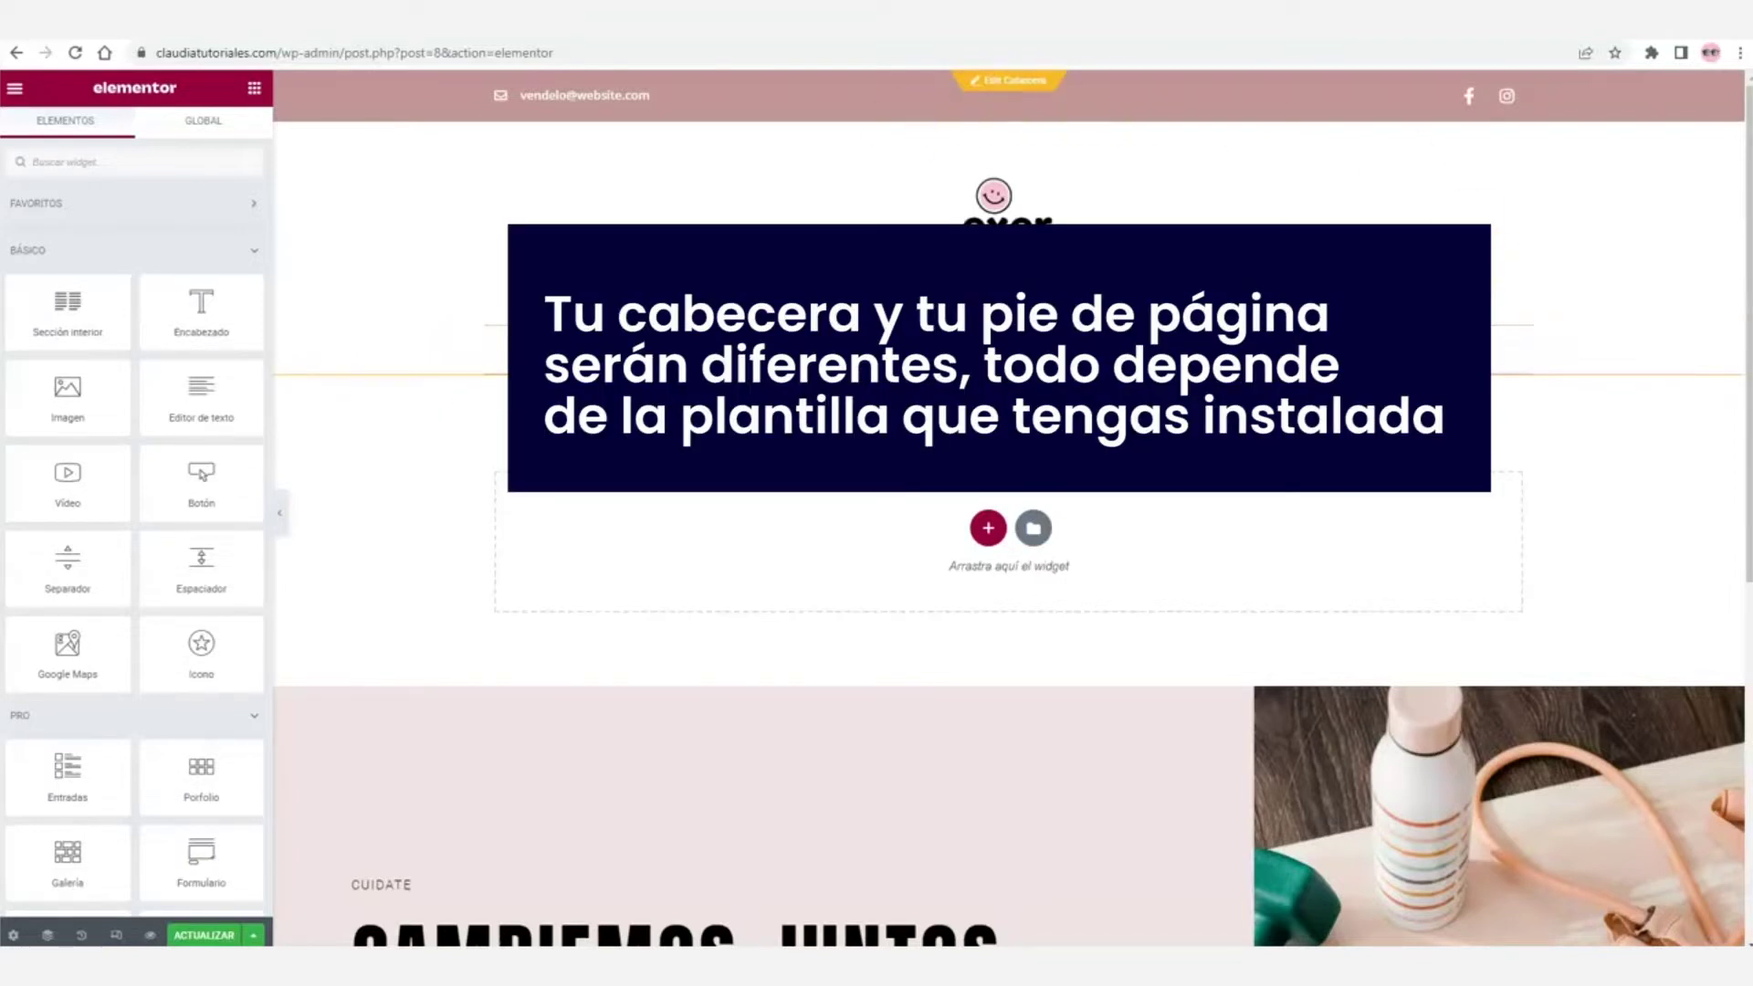
scroll(1009, 508, down, 7)
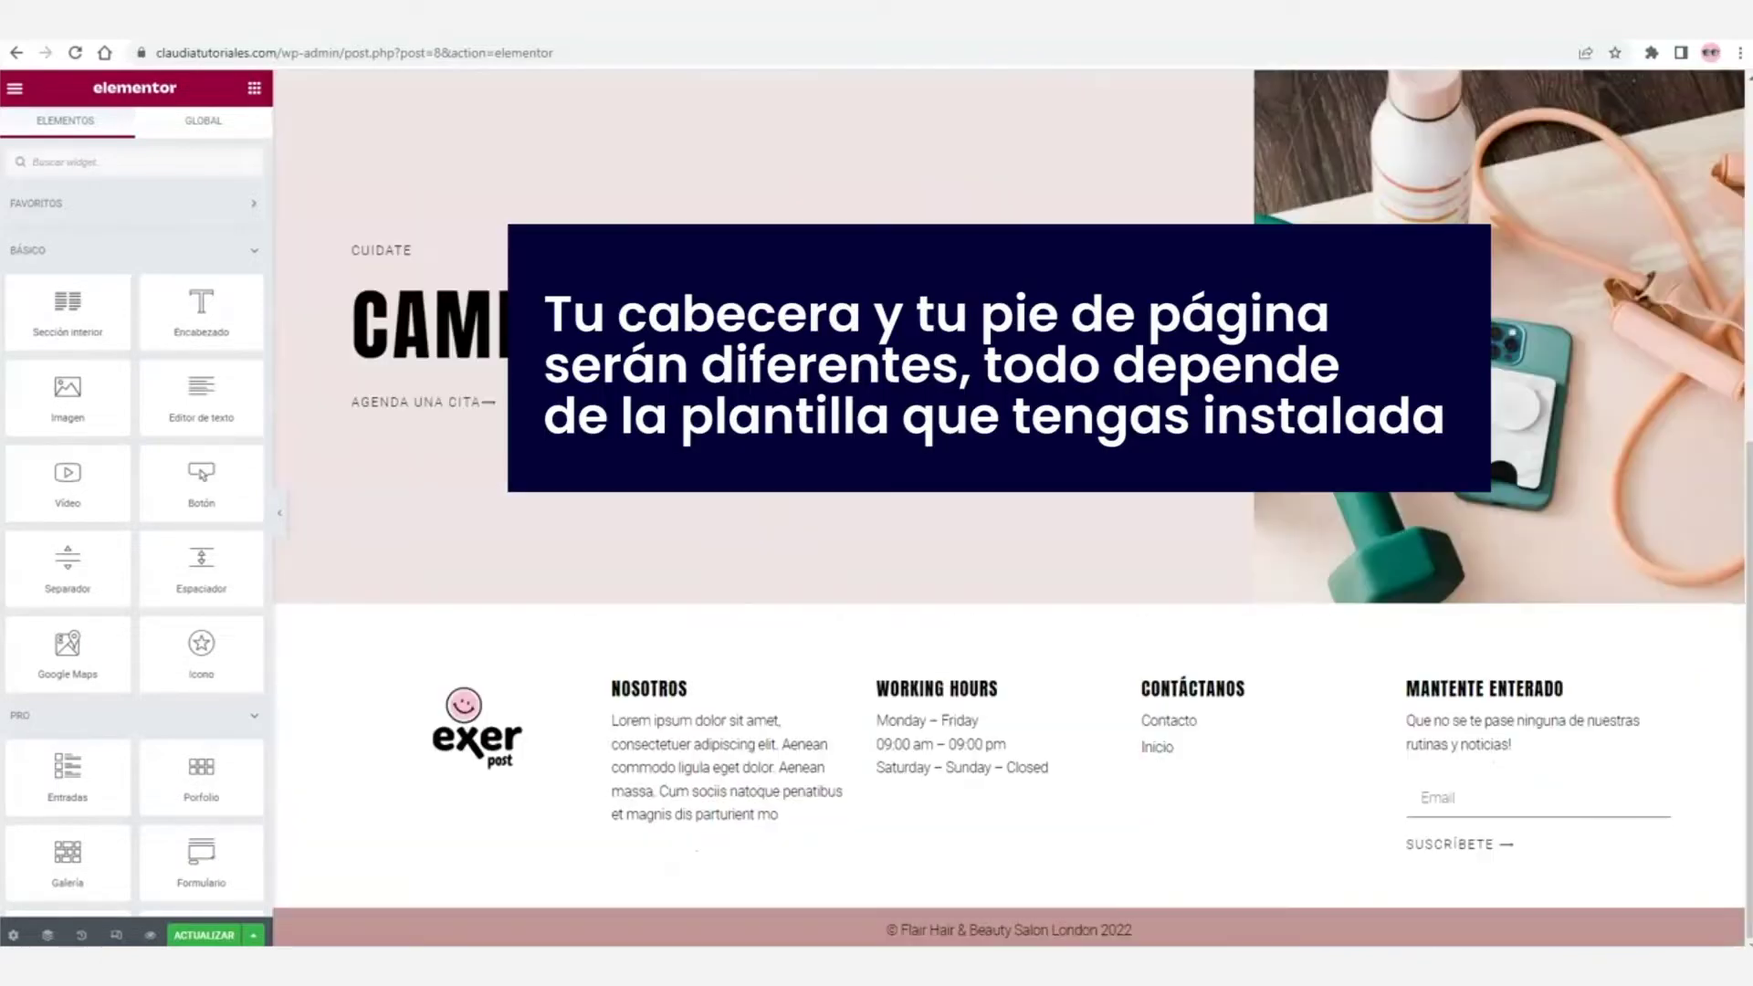
scroll(875, 520, up, 7)
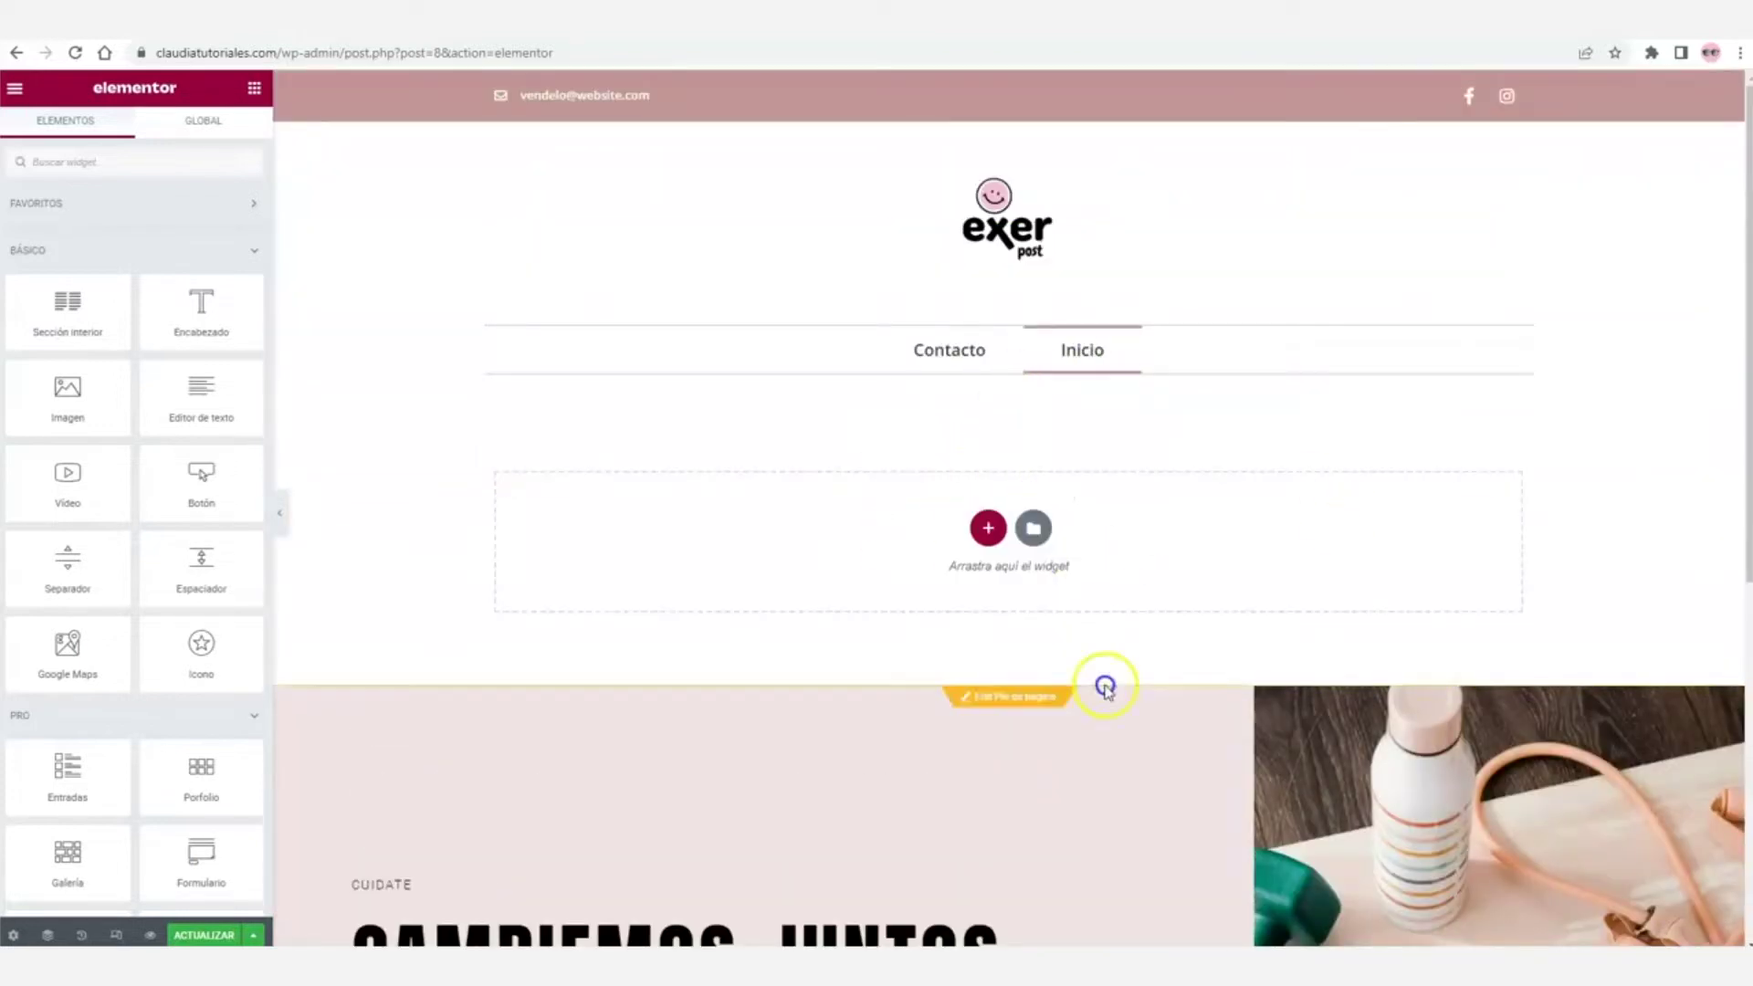
key(alt+Tab)
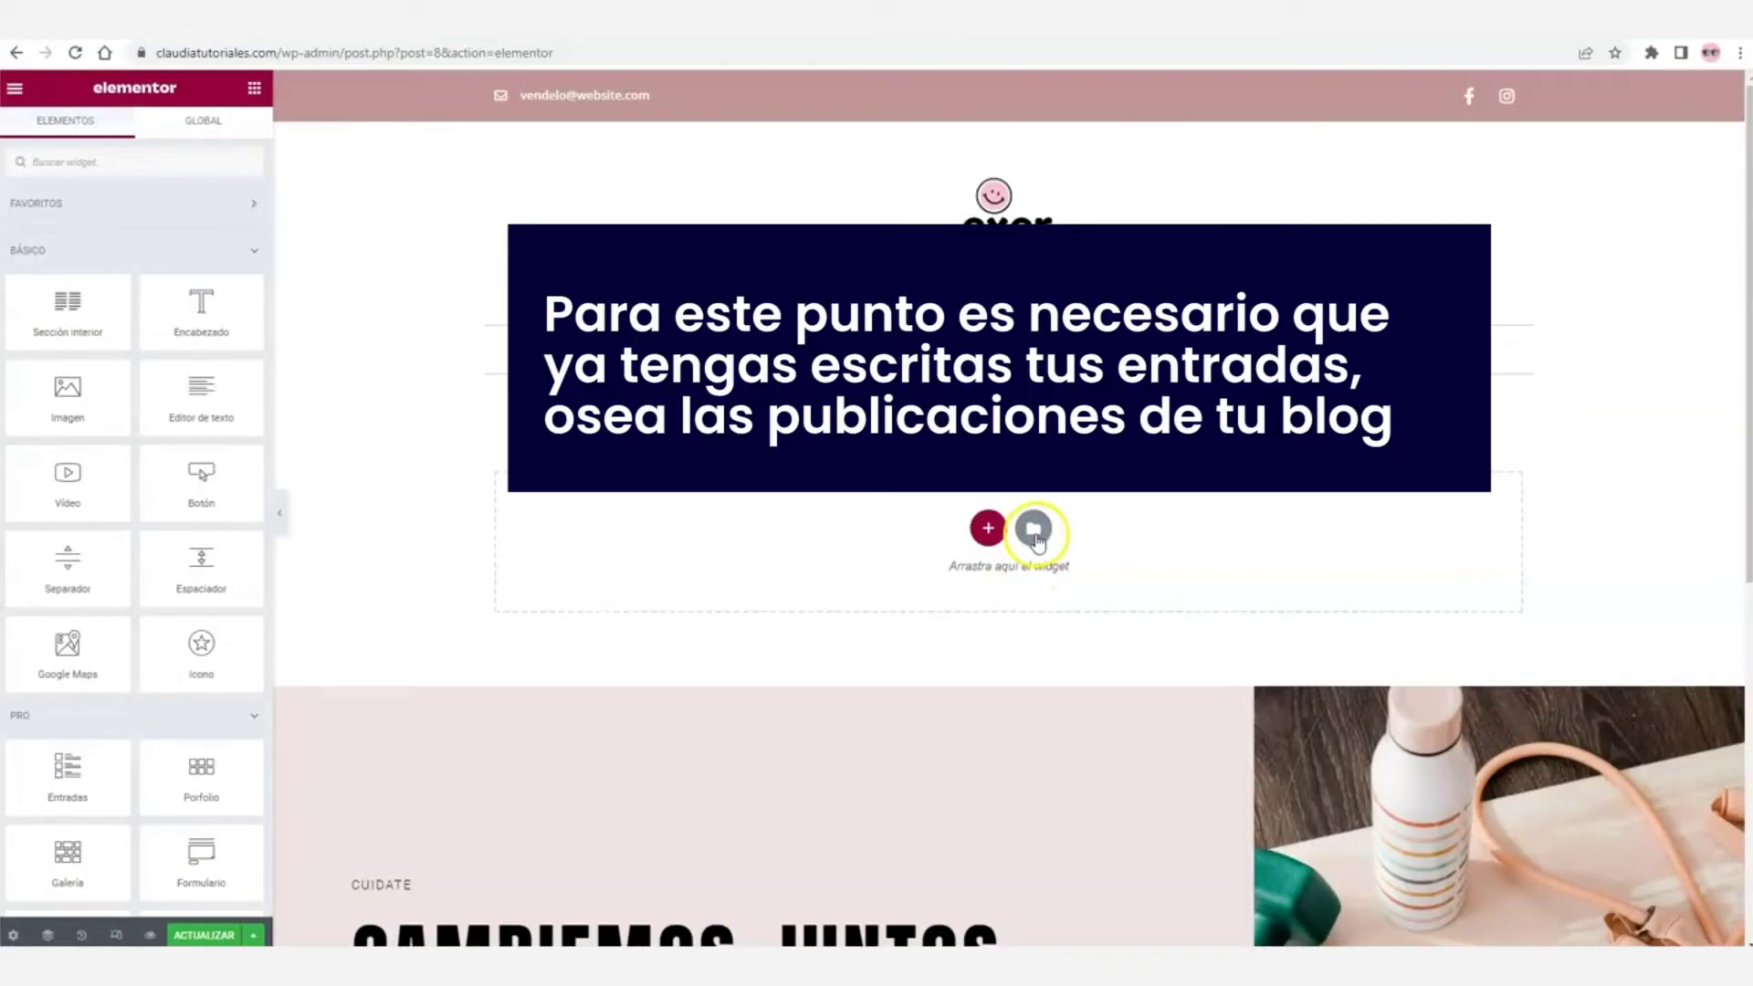
- Search the page template library for "blog" and insert the Magazine – Home Page template into the empty page area
click(1034, 532)
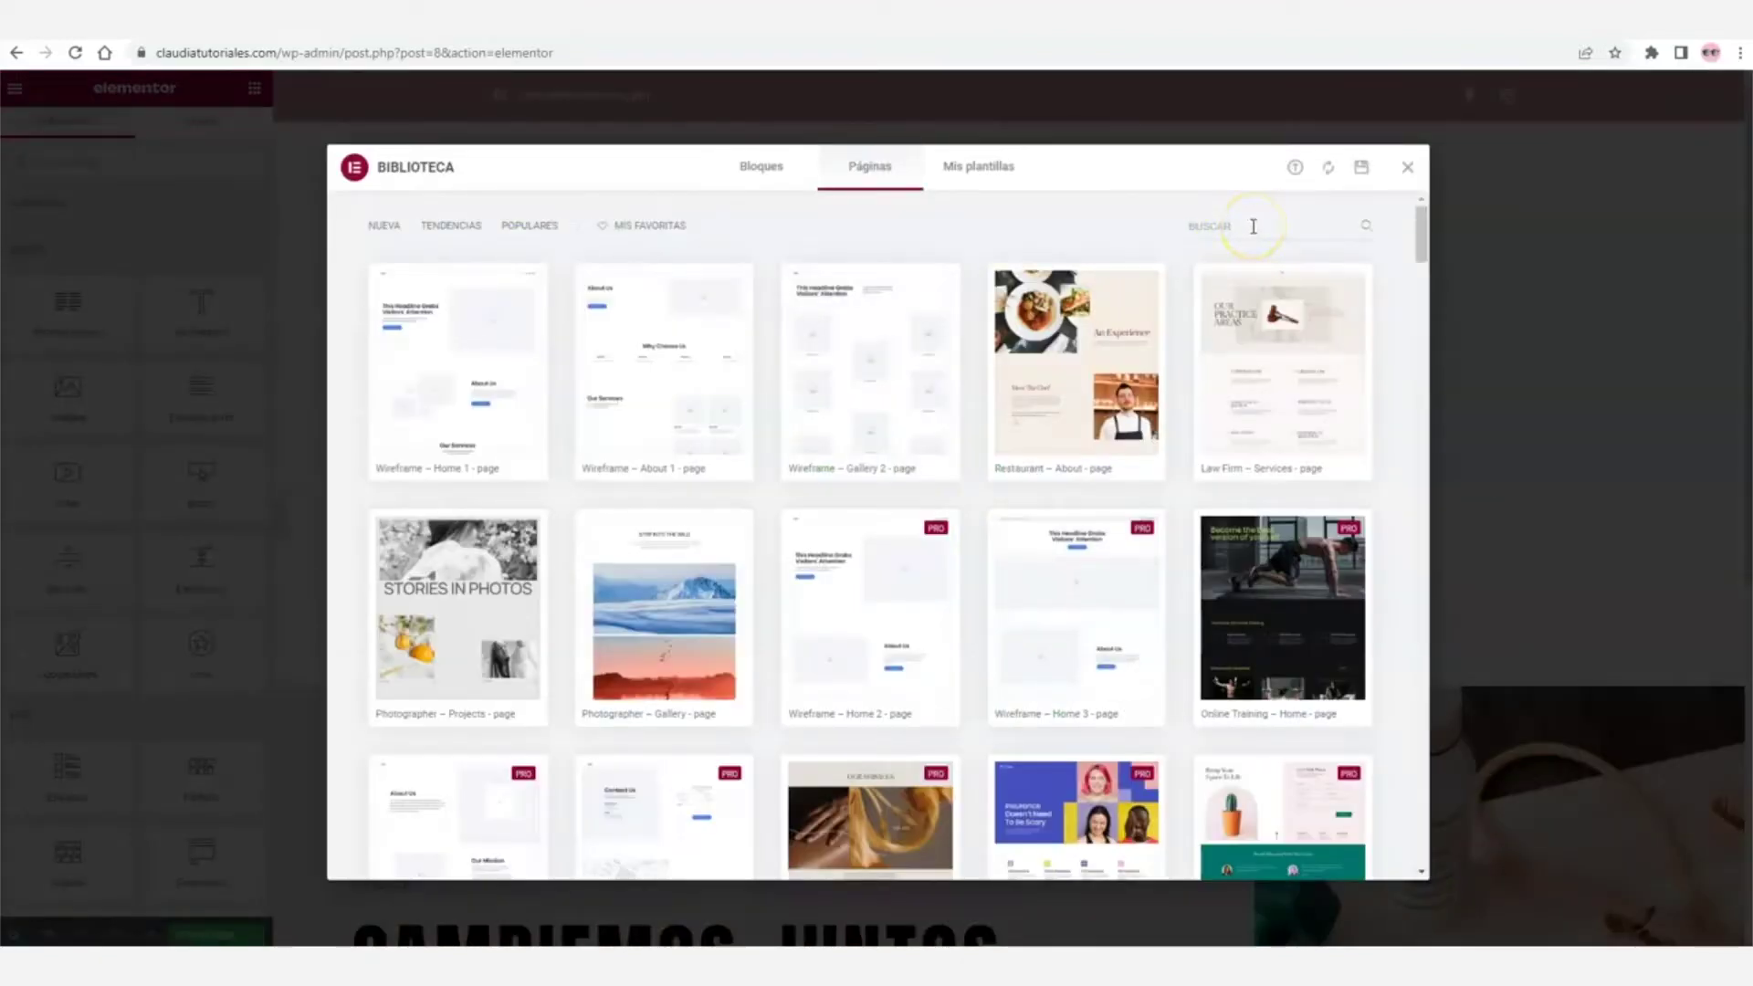
text(blog)
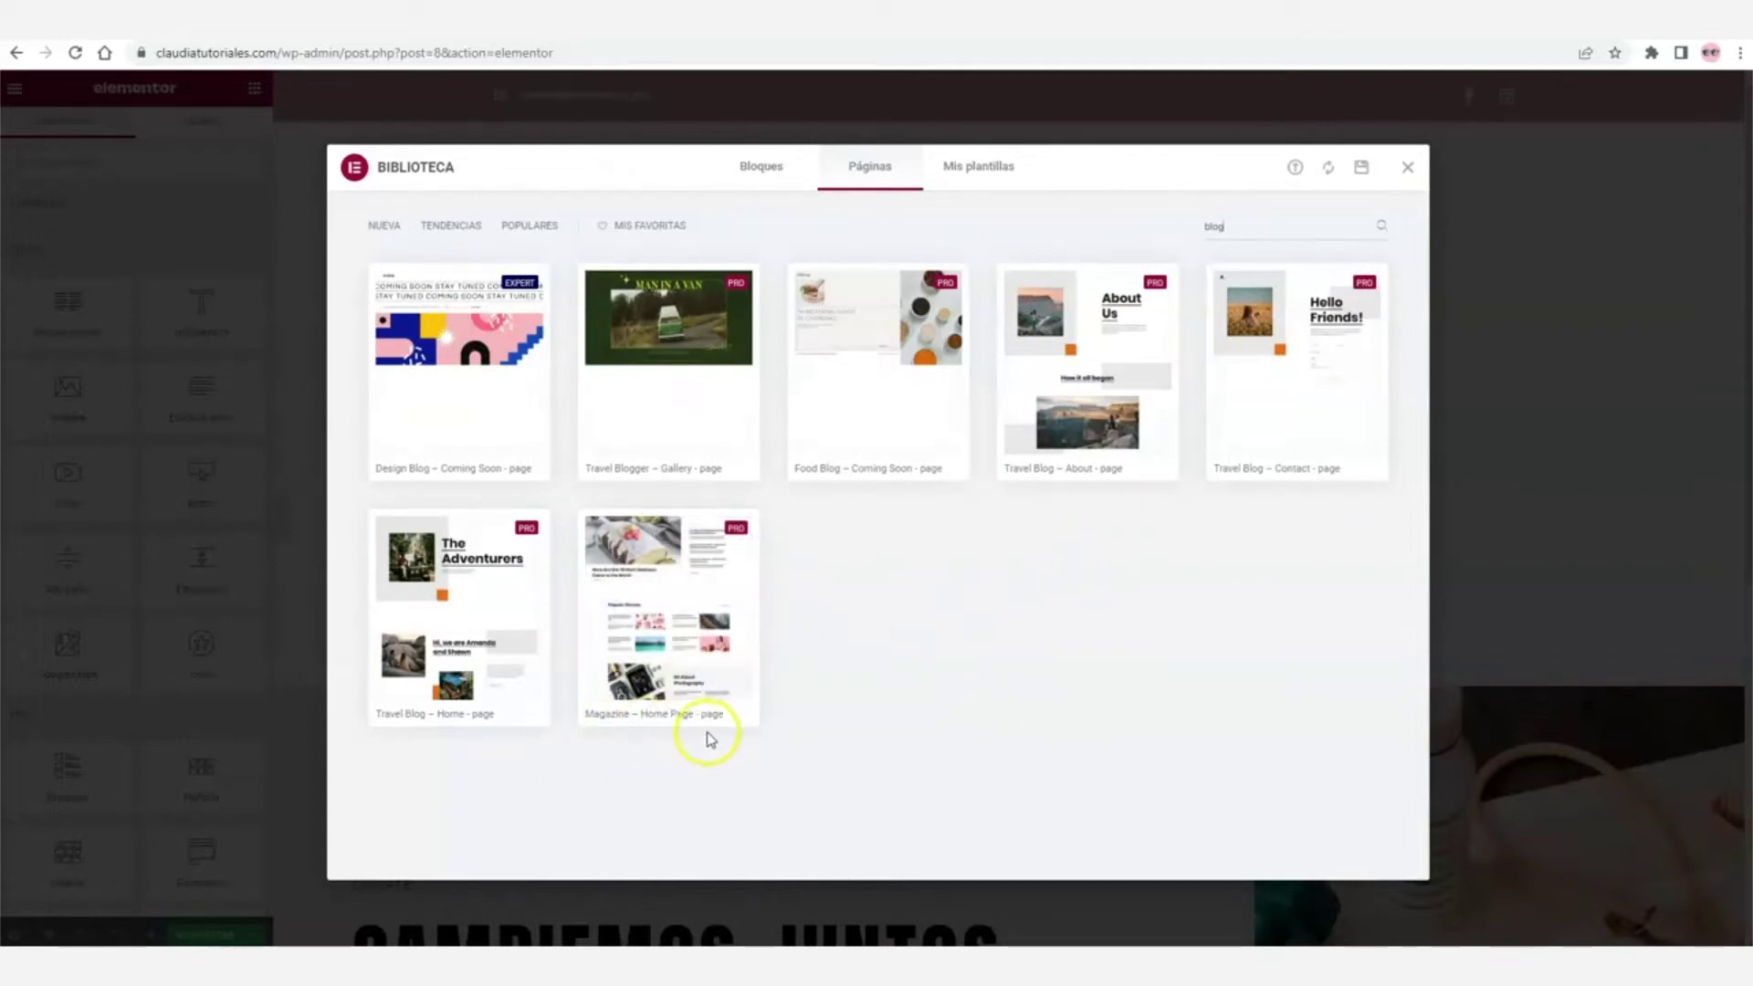
mouse_move(656, 706)
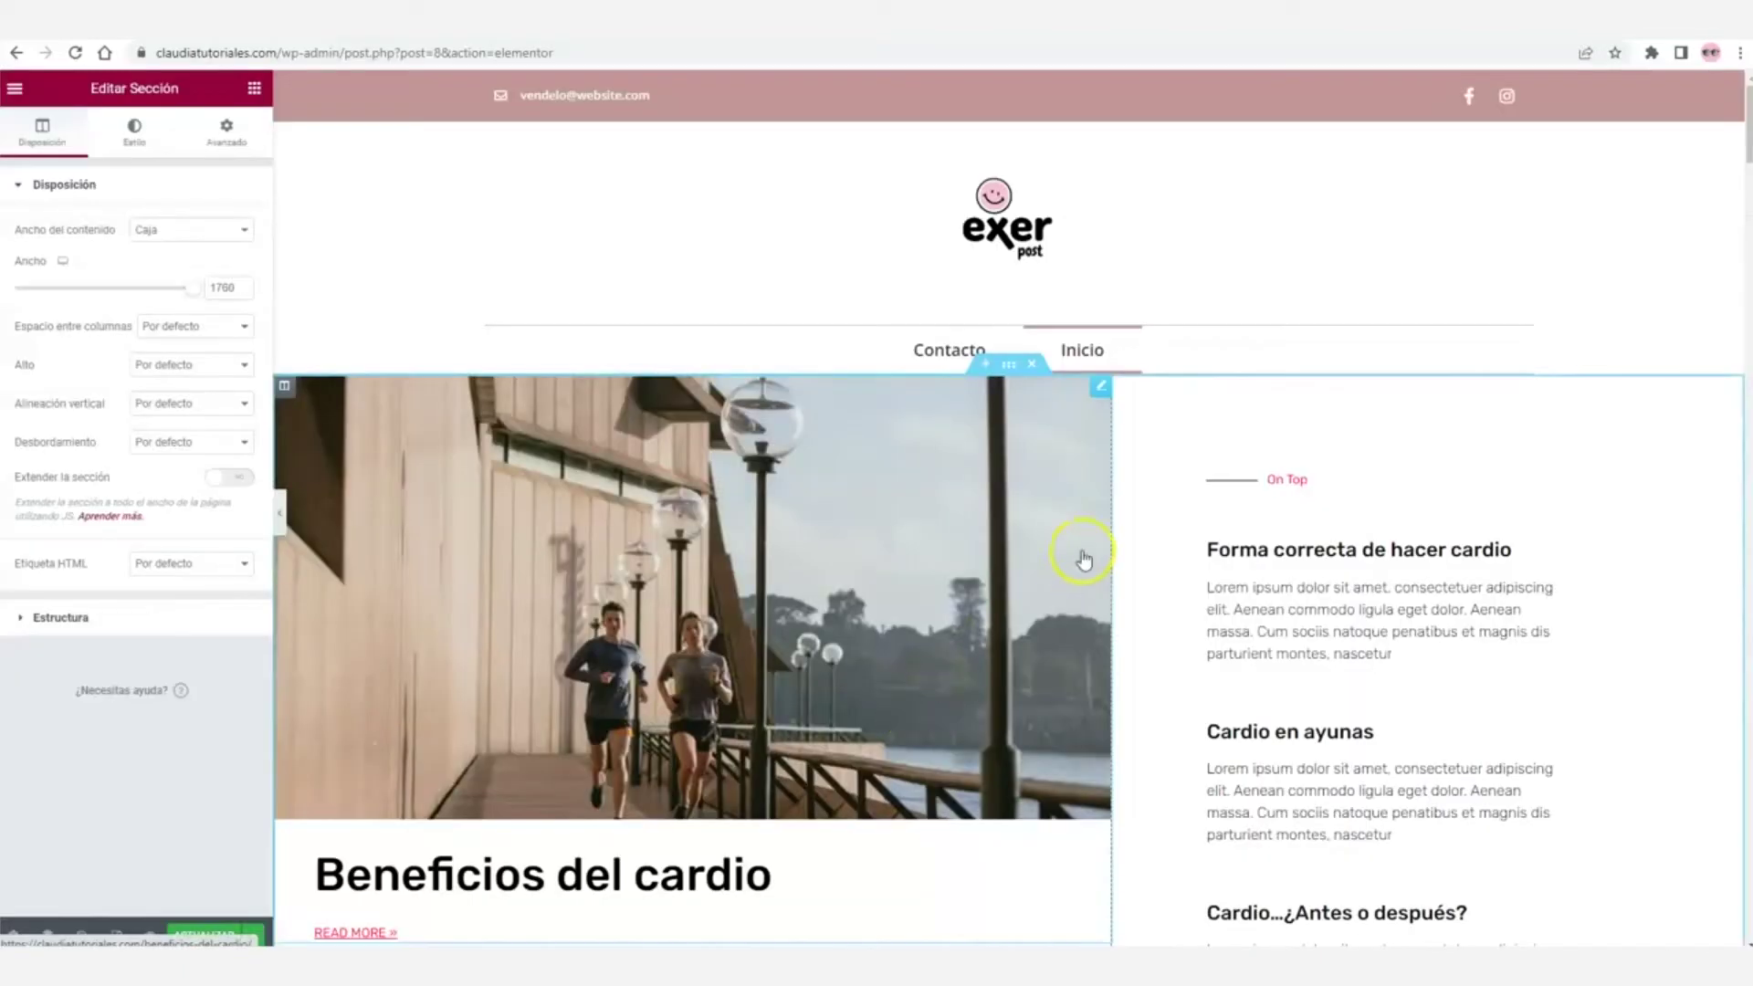
- Examine the upper part of the inserted template with the editing panel temporarily hidden
click(281, 511)
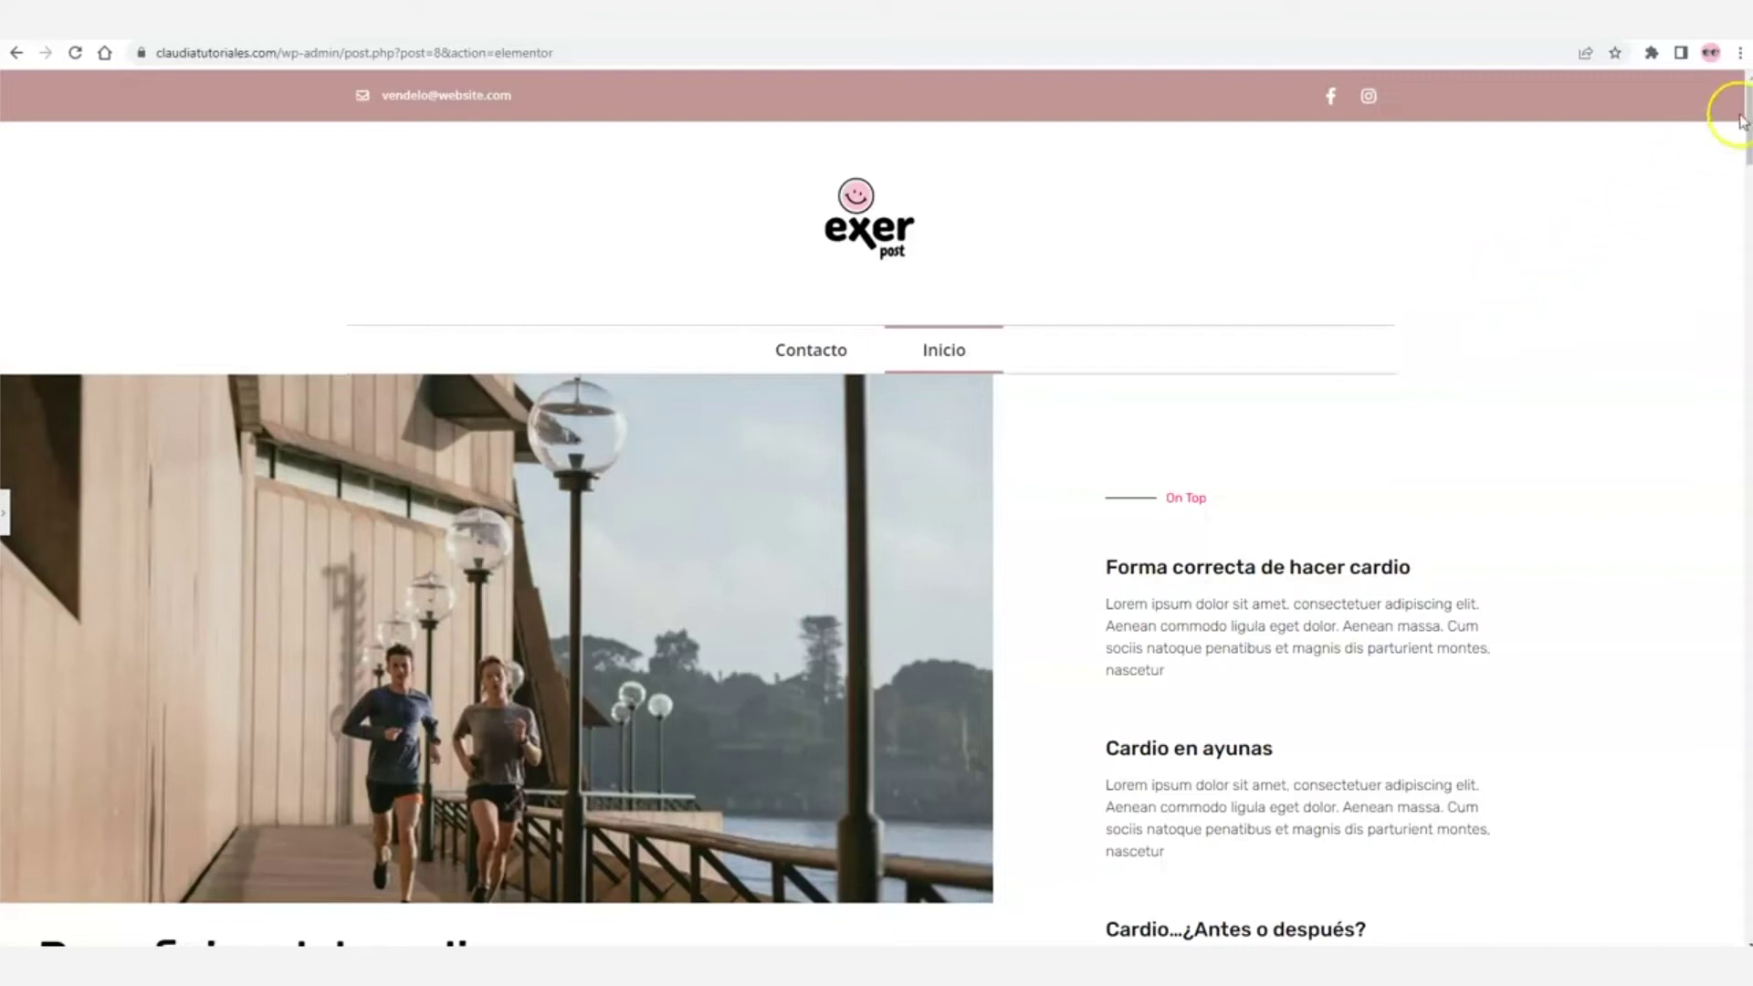
mouse_move(1746, 114)
mouse_down()
mouse_move(1746, 402)
mouse_move(1745, 123)
mouse_up()
scroll(783, 469, down, 2)
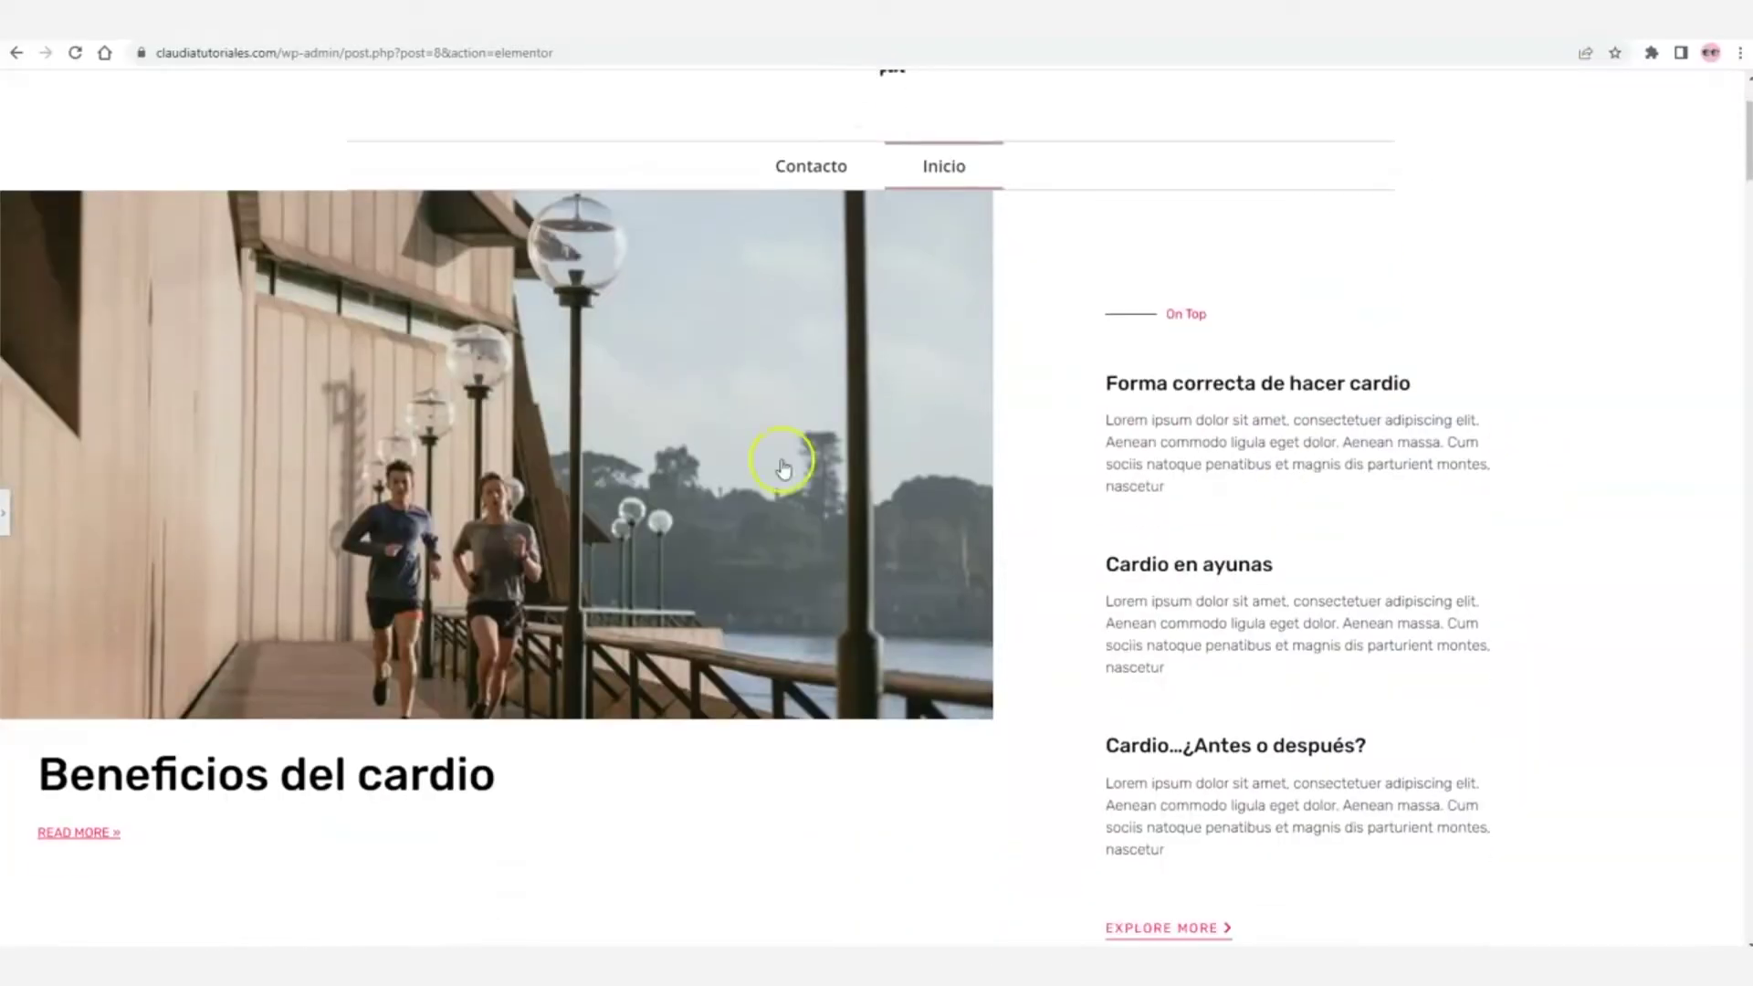
click(8, 517)
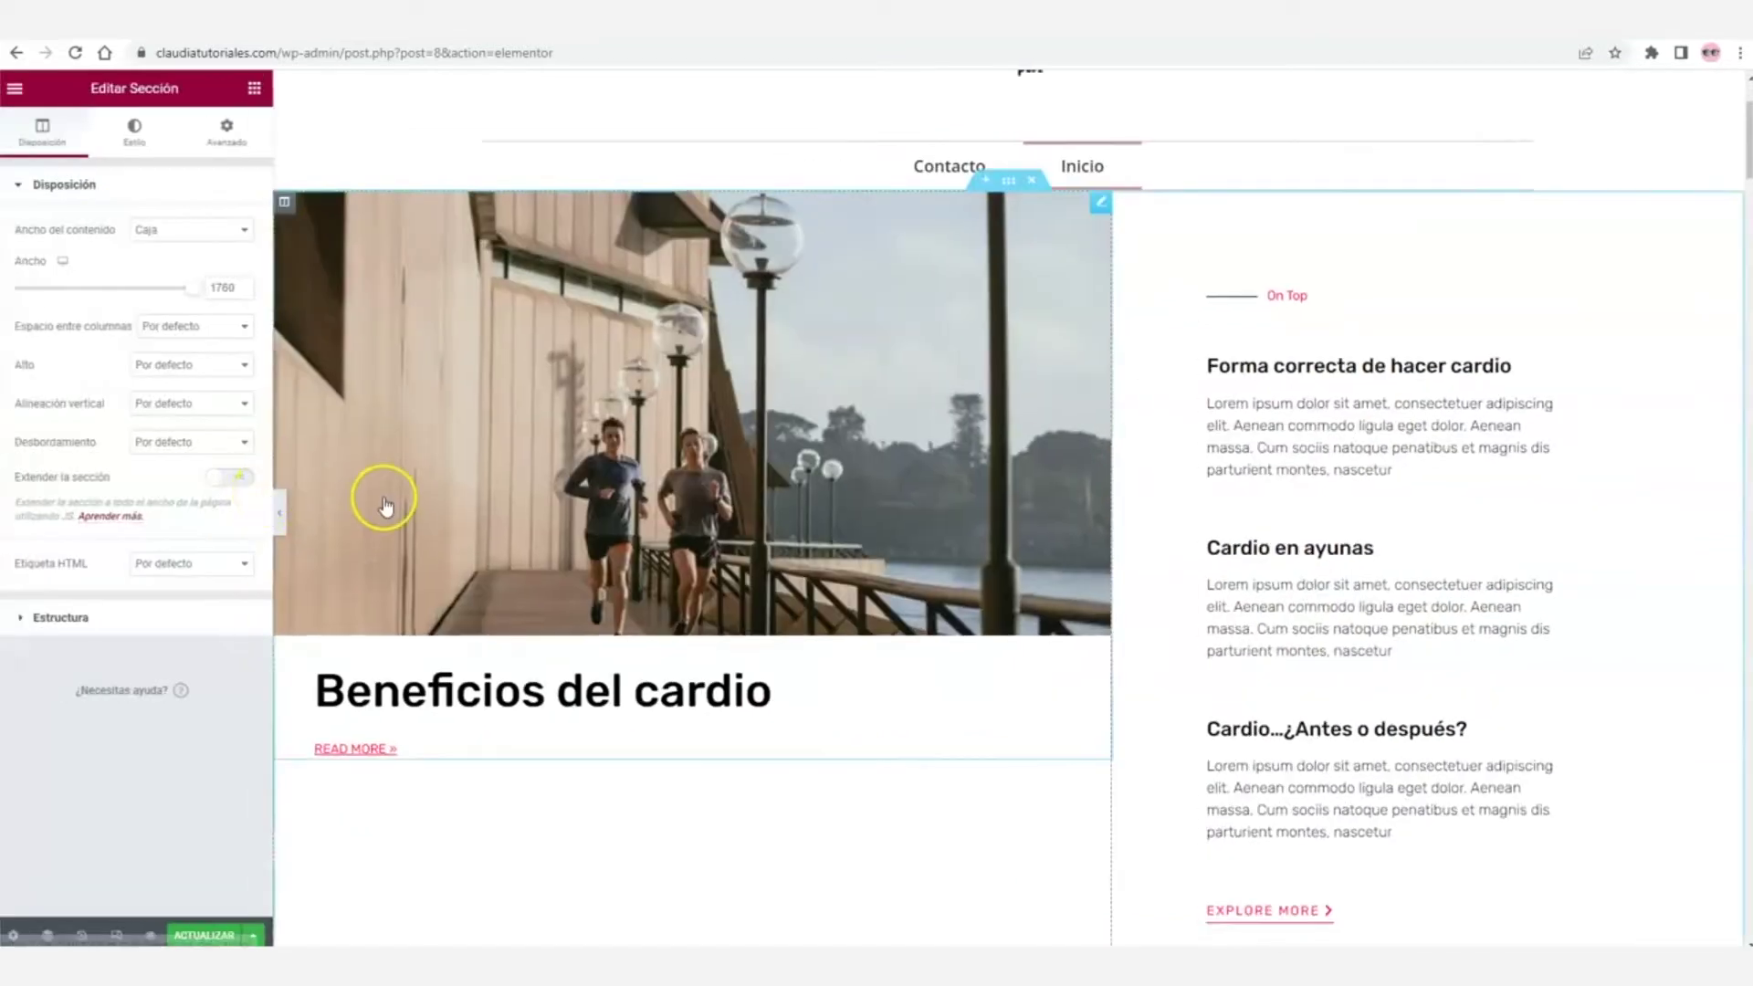
- Move the top section with the large Beneficios del cardio post below Popular Stories and delete it
scroll(1182, 444, down, 7)
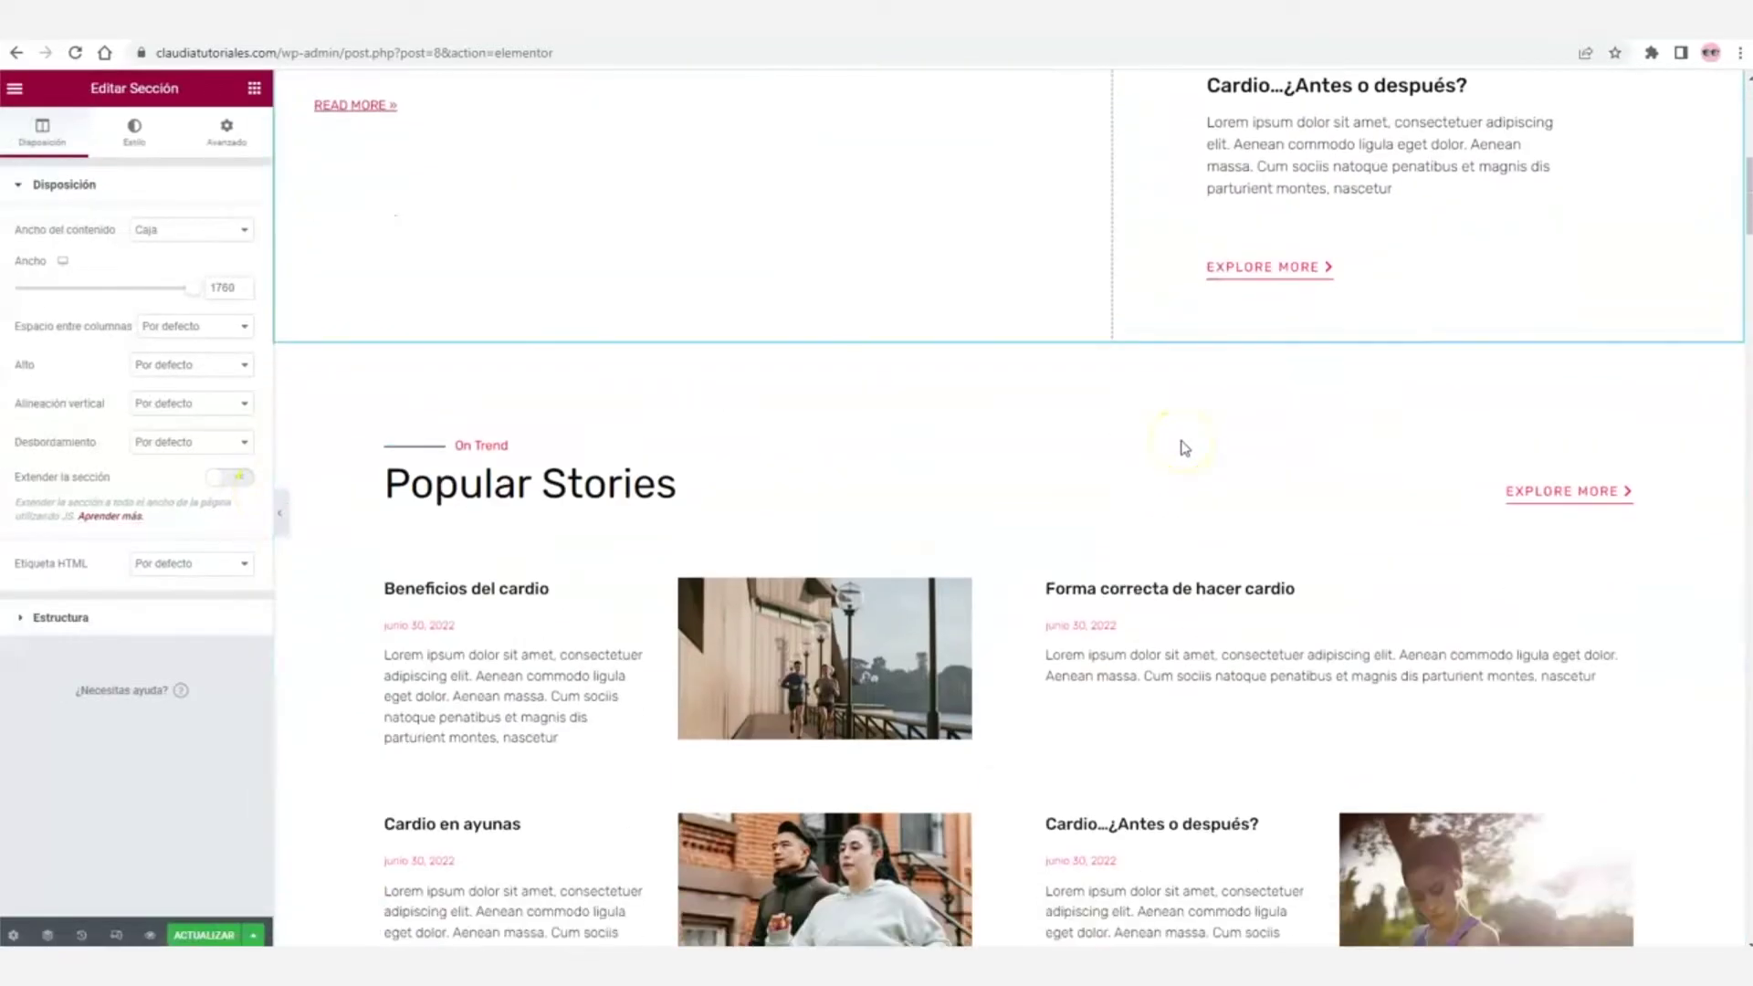
scroll(1185, 447, up, 9)
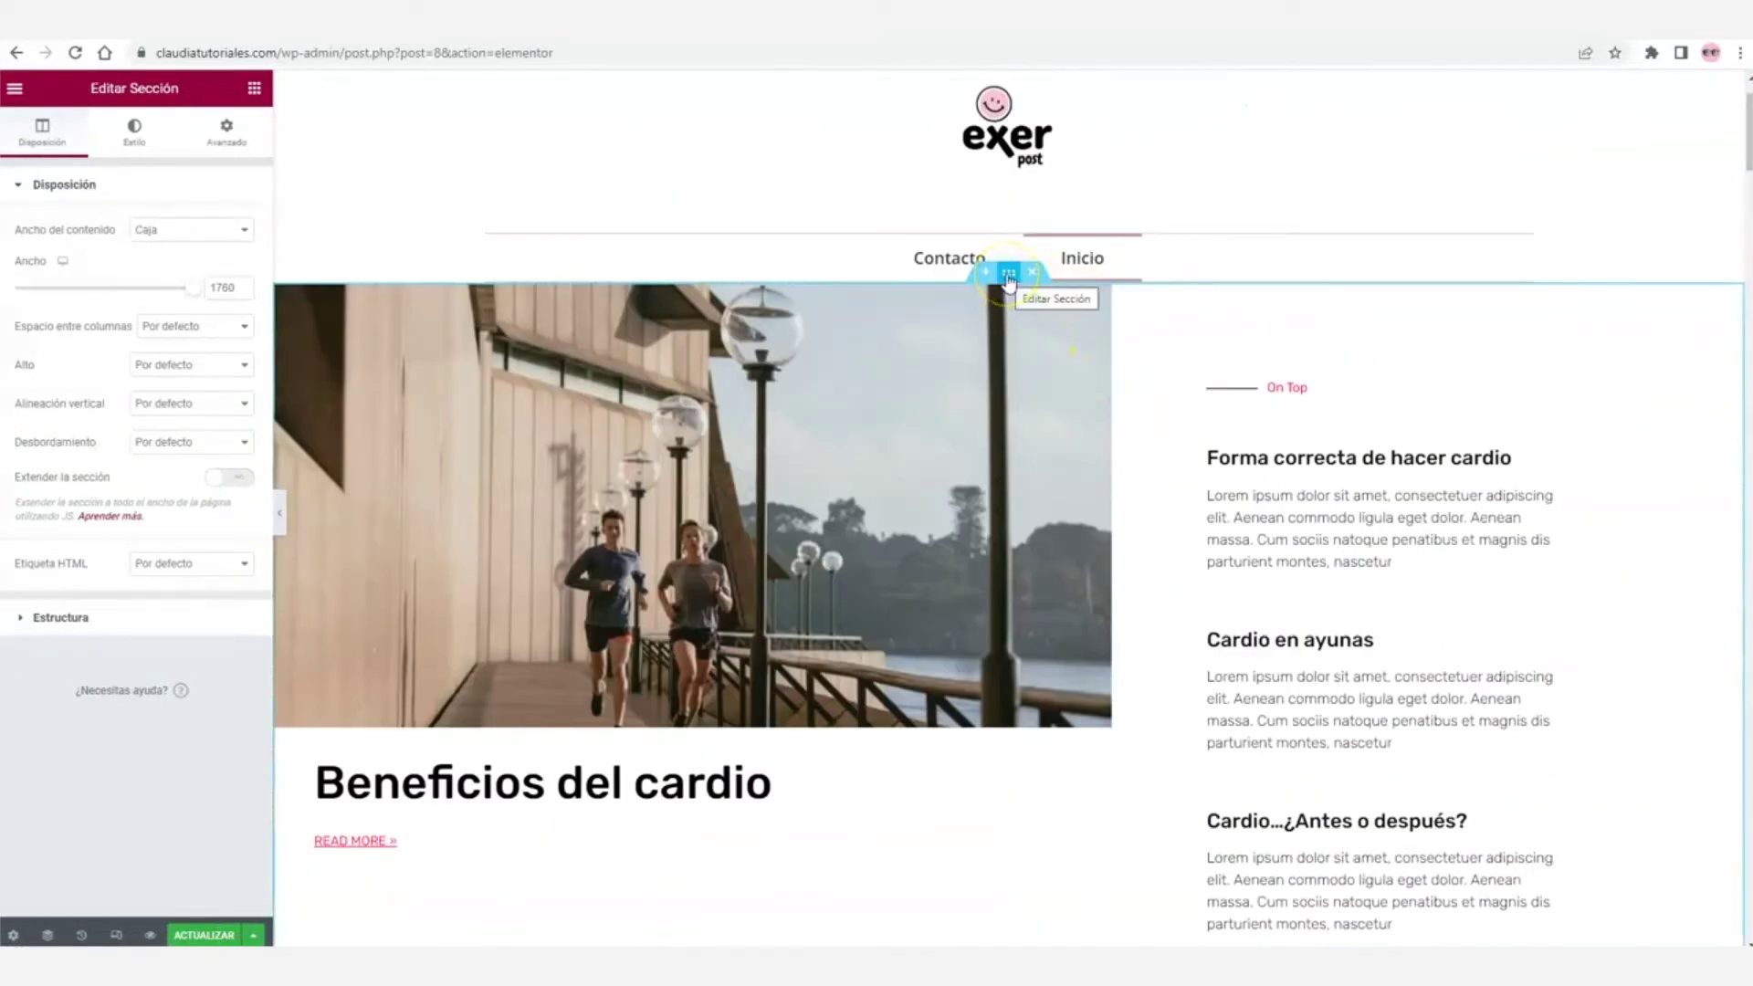
scroll(995, 389, down, 12)
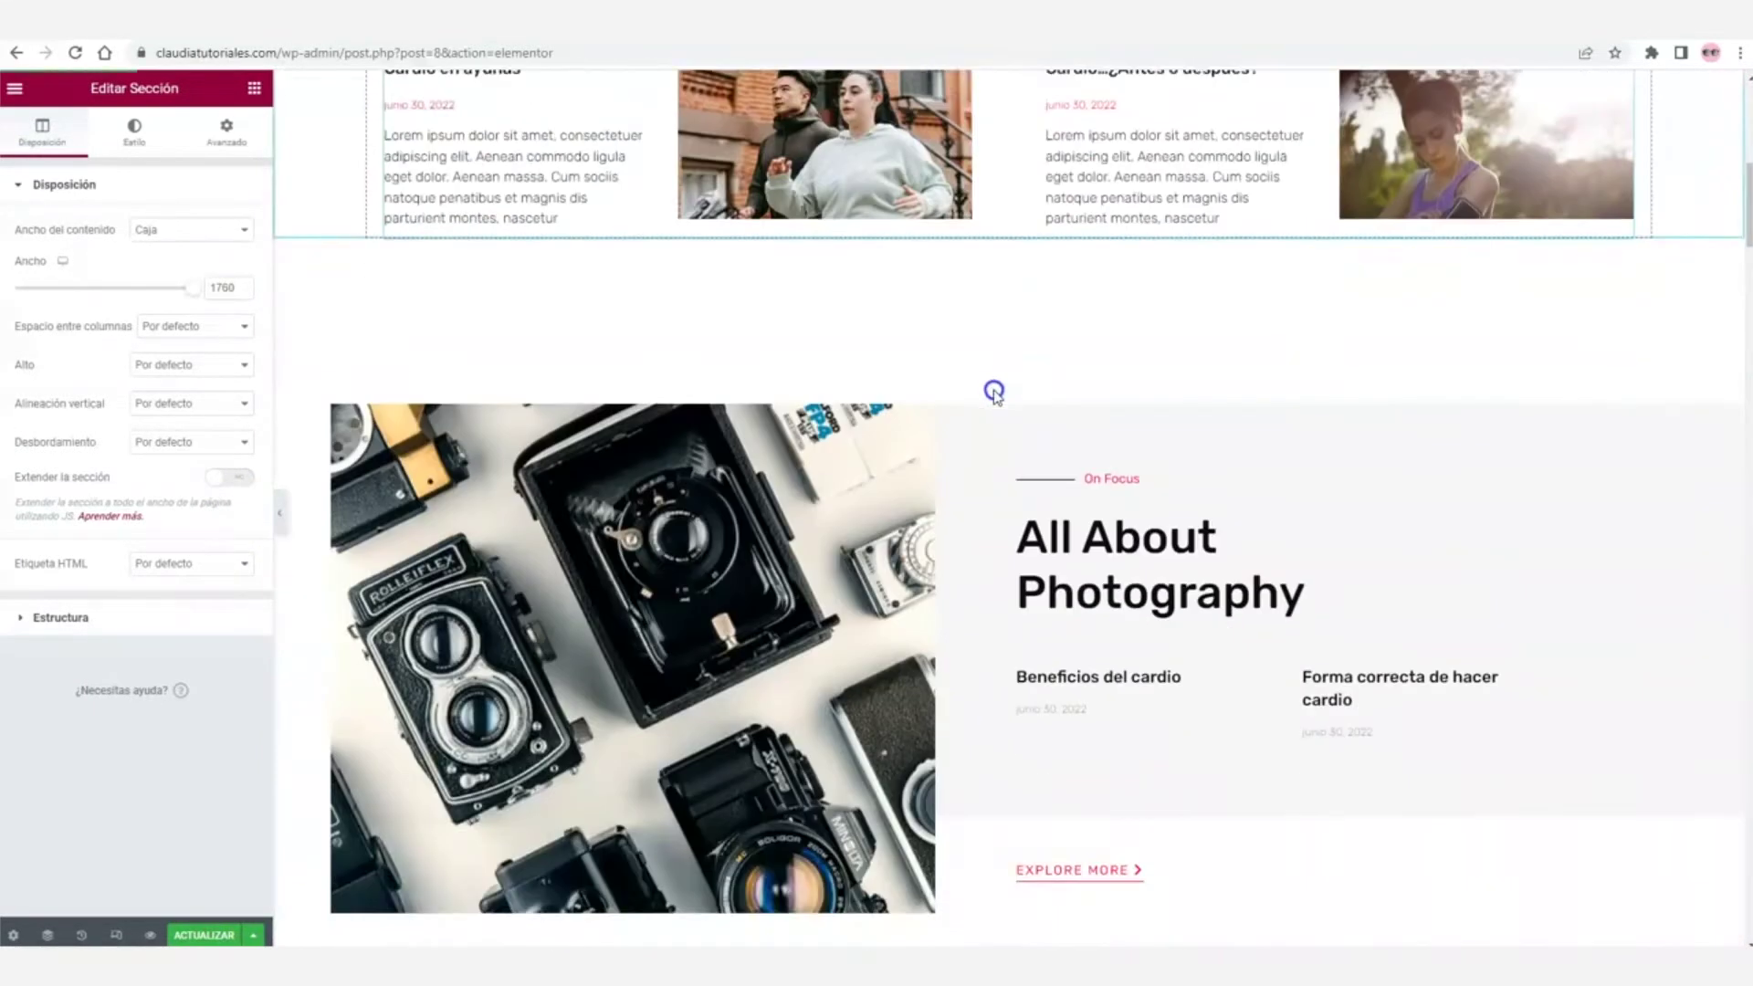
click(1047, 529)
scroll(1047, 530, up, 2)
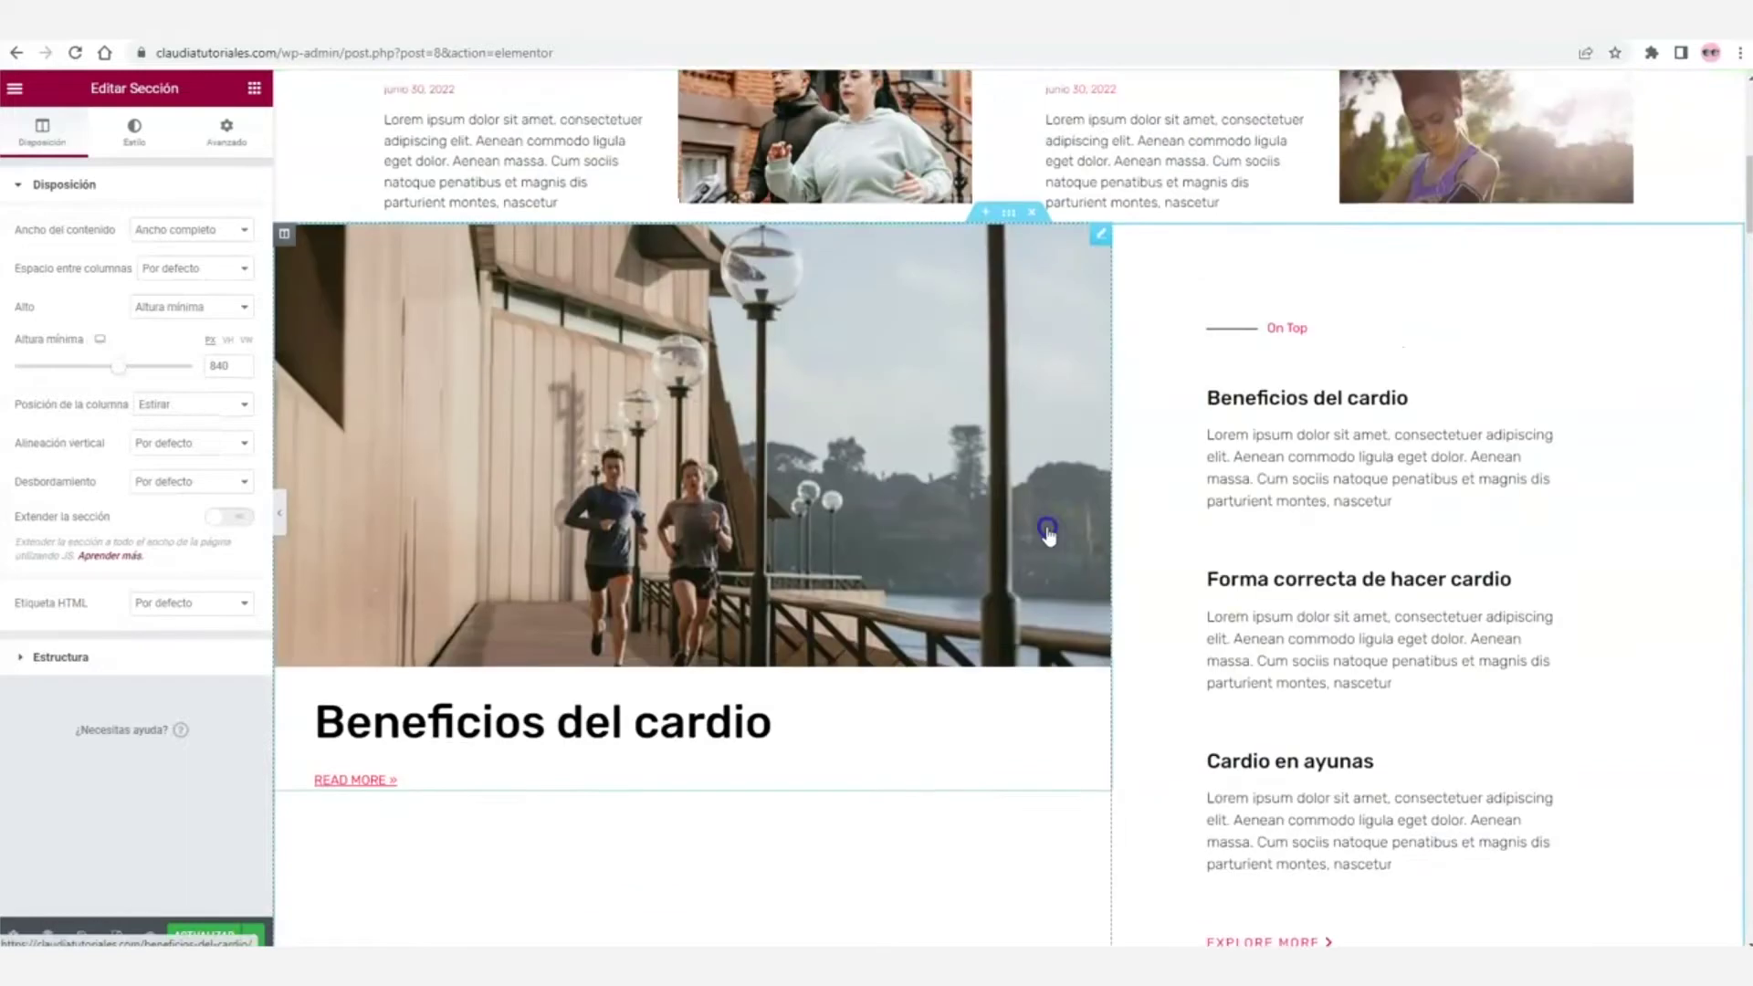
click(1032, 305)
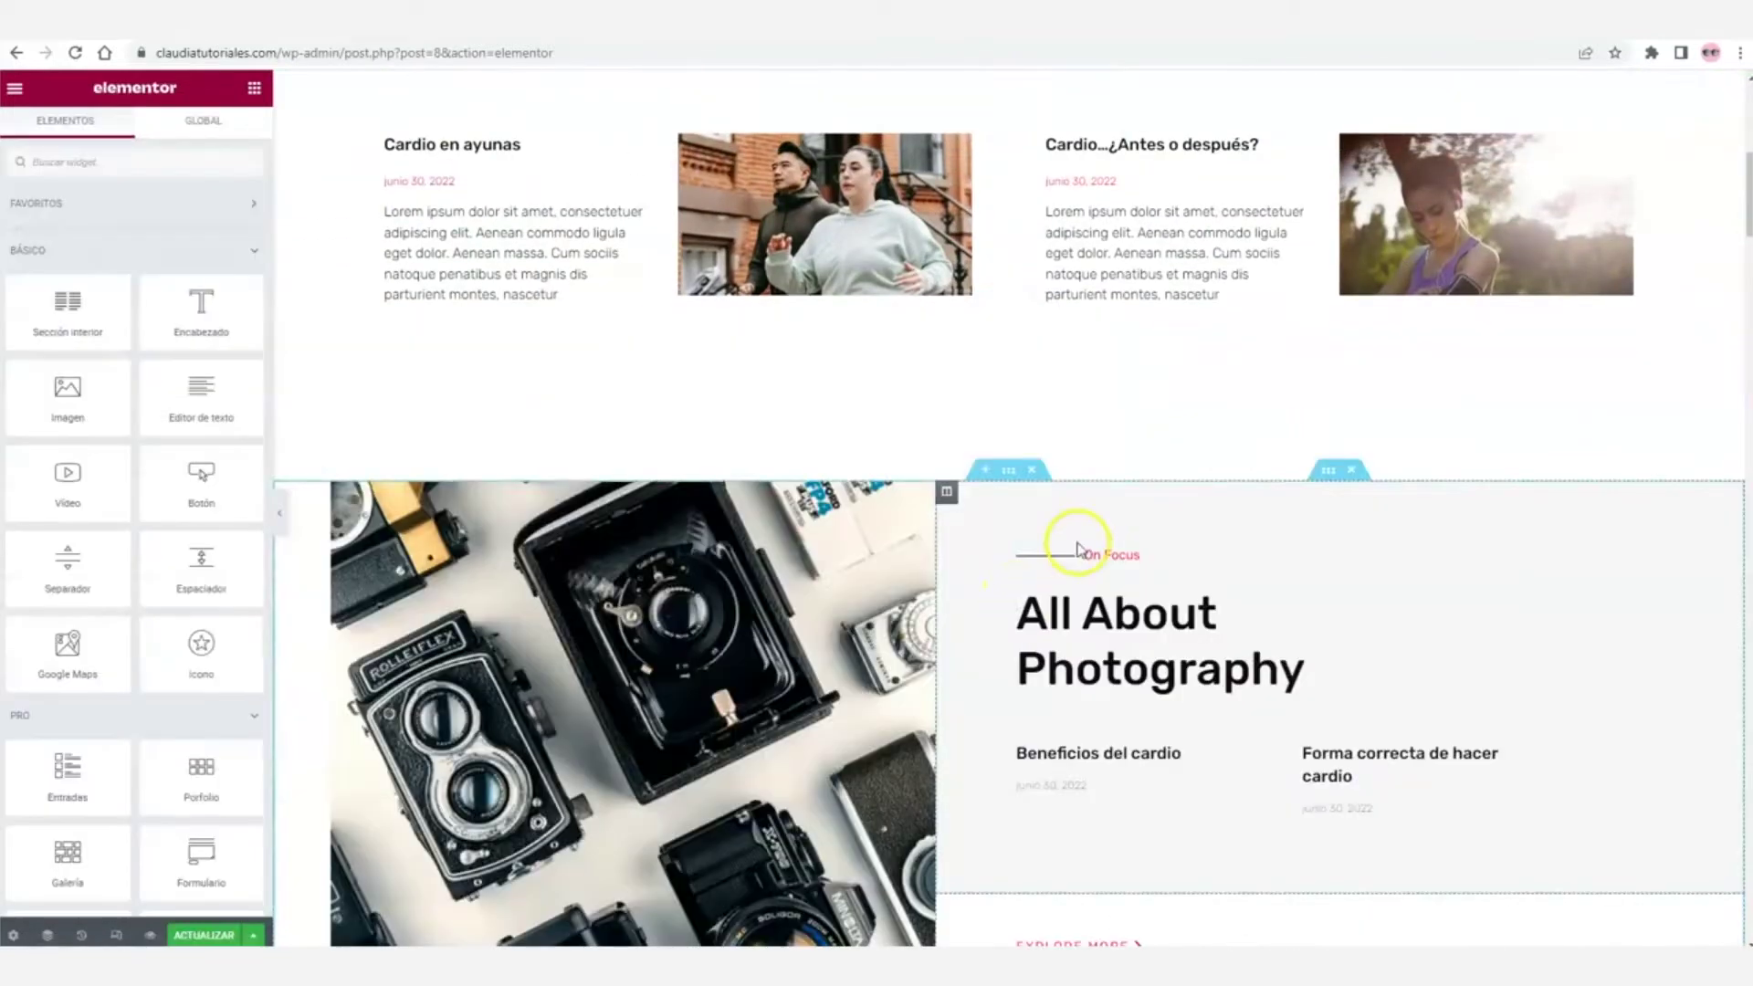
- Compare the reference image of the finished homepage with the sections of the current page down to its end
scroll(1084, 393, up, 7)
scroll(1086, 396, up, 1)
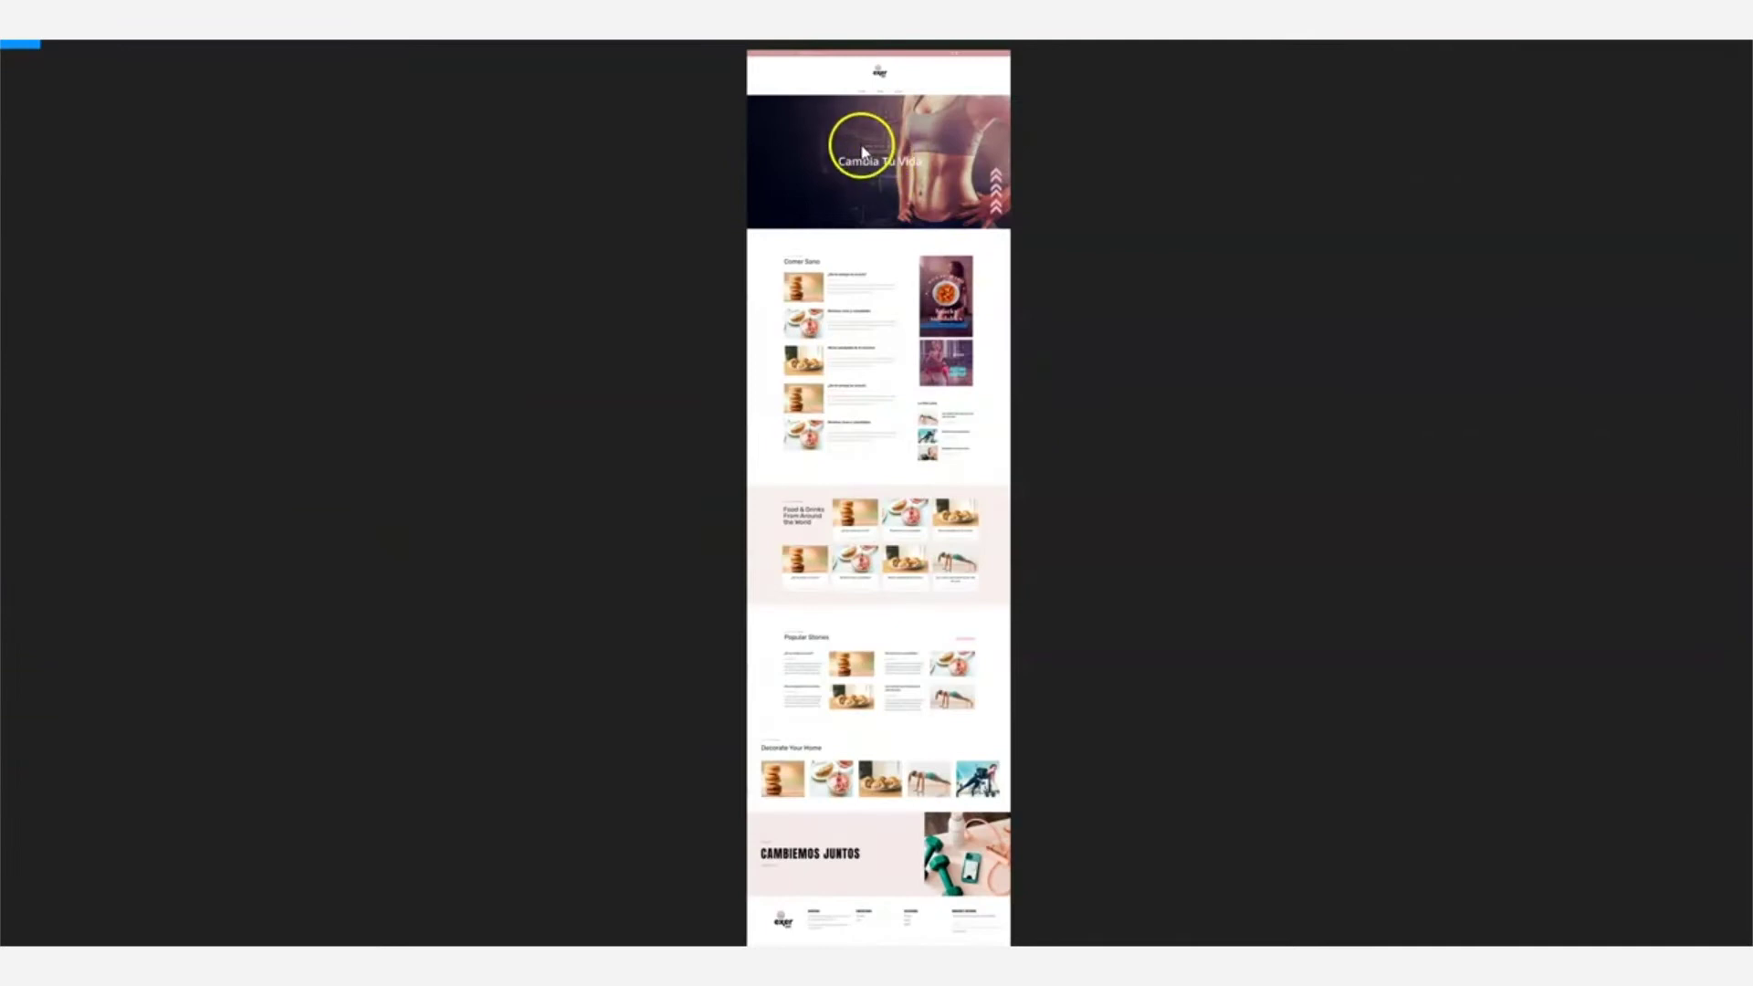
click(862, 151)
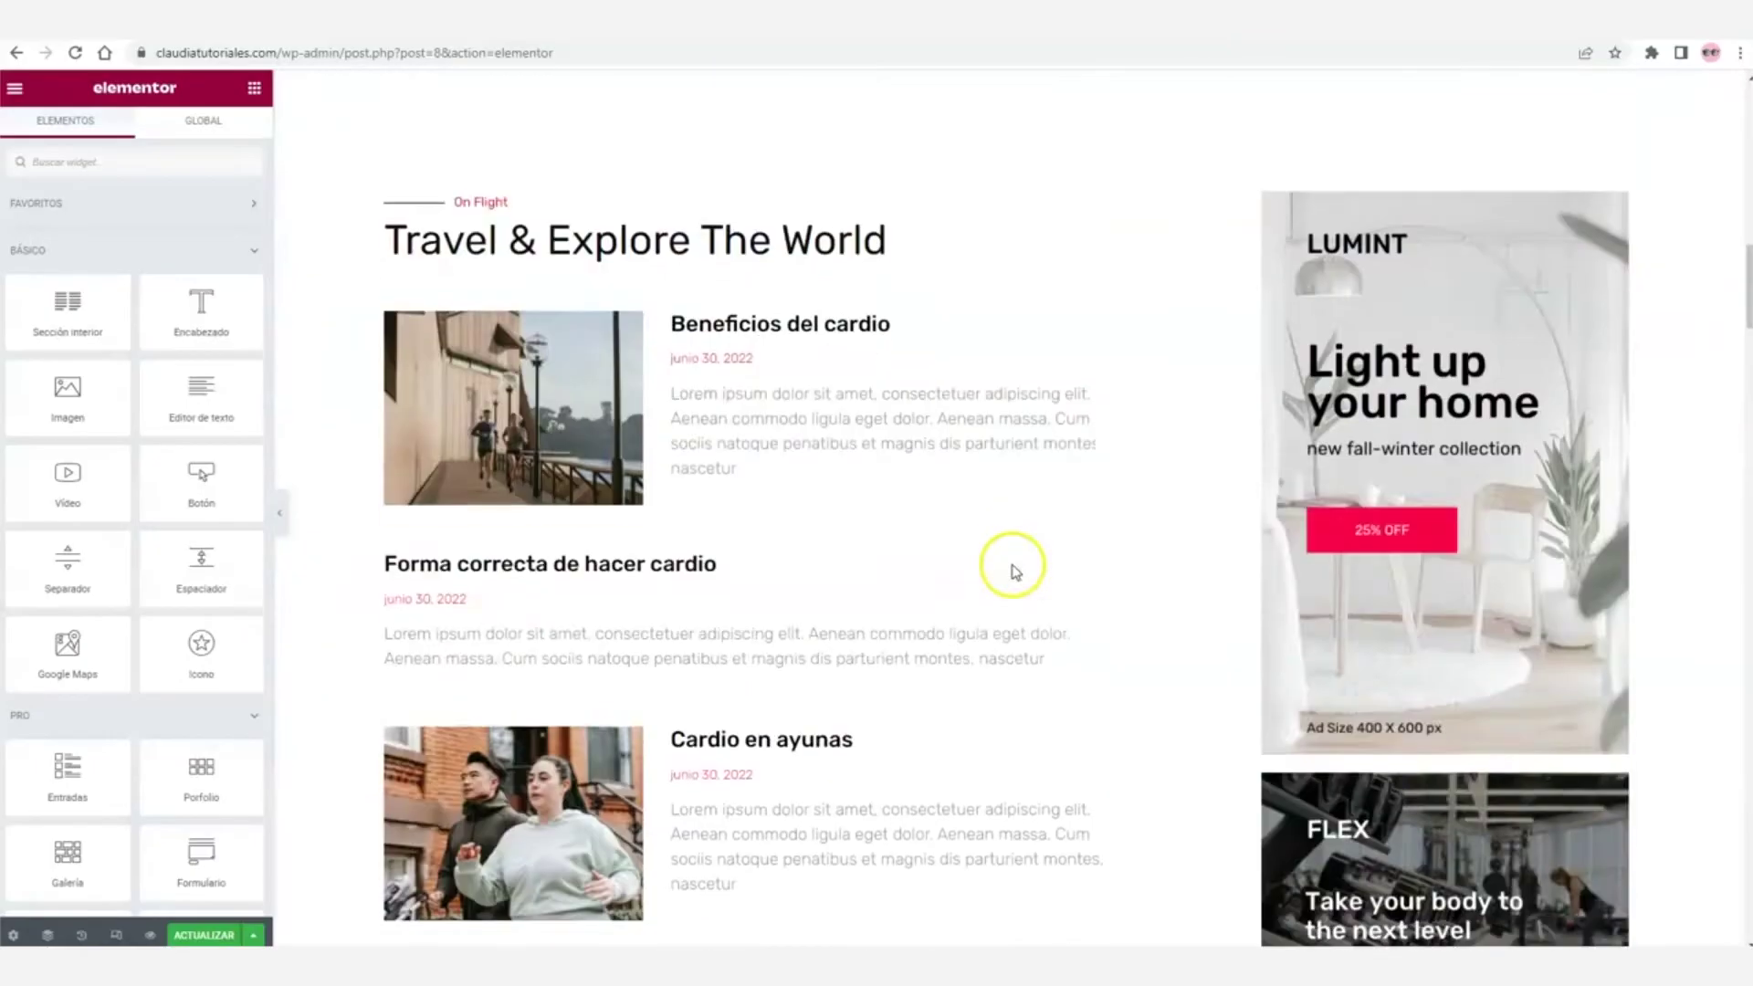
scroll(1009, 567, down, 10)
scroll(1009, 567, up, 15)
scroll(1015, 573, up, 3)
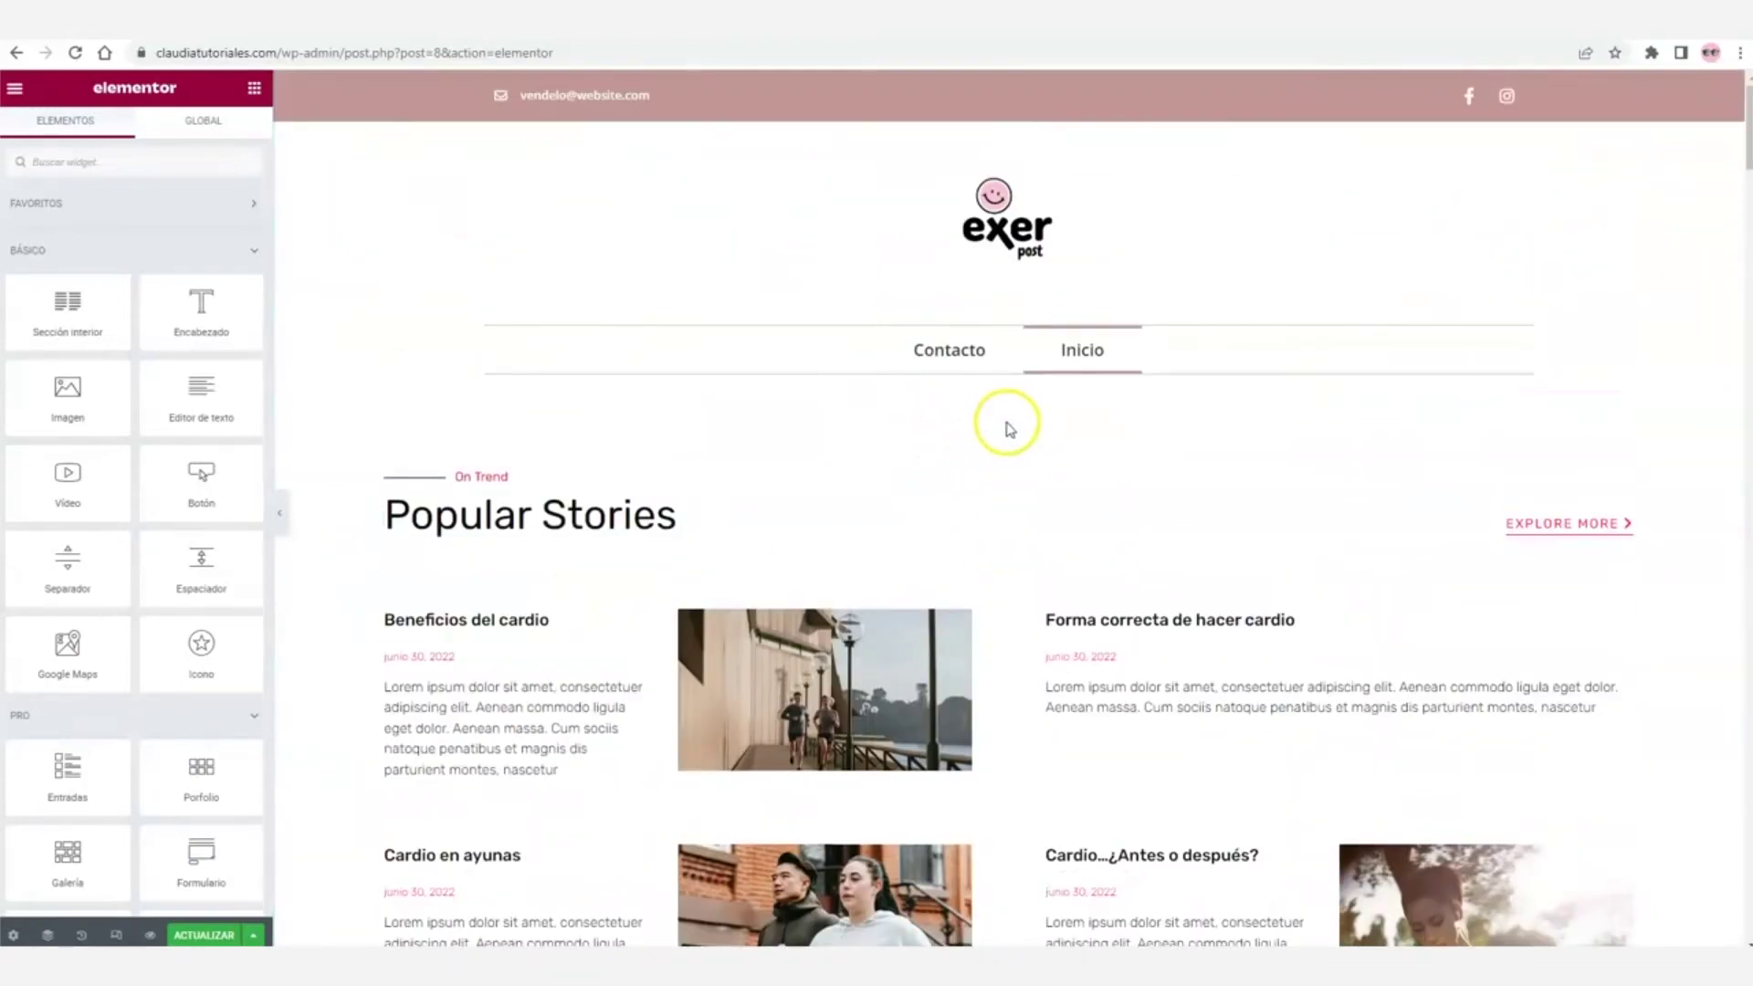
scroll(1009, 429, down, 20)
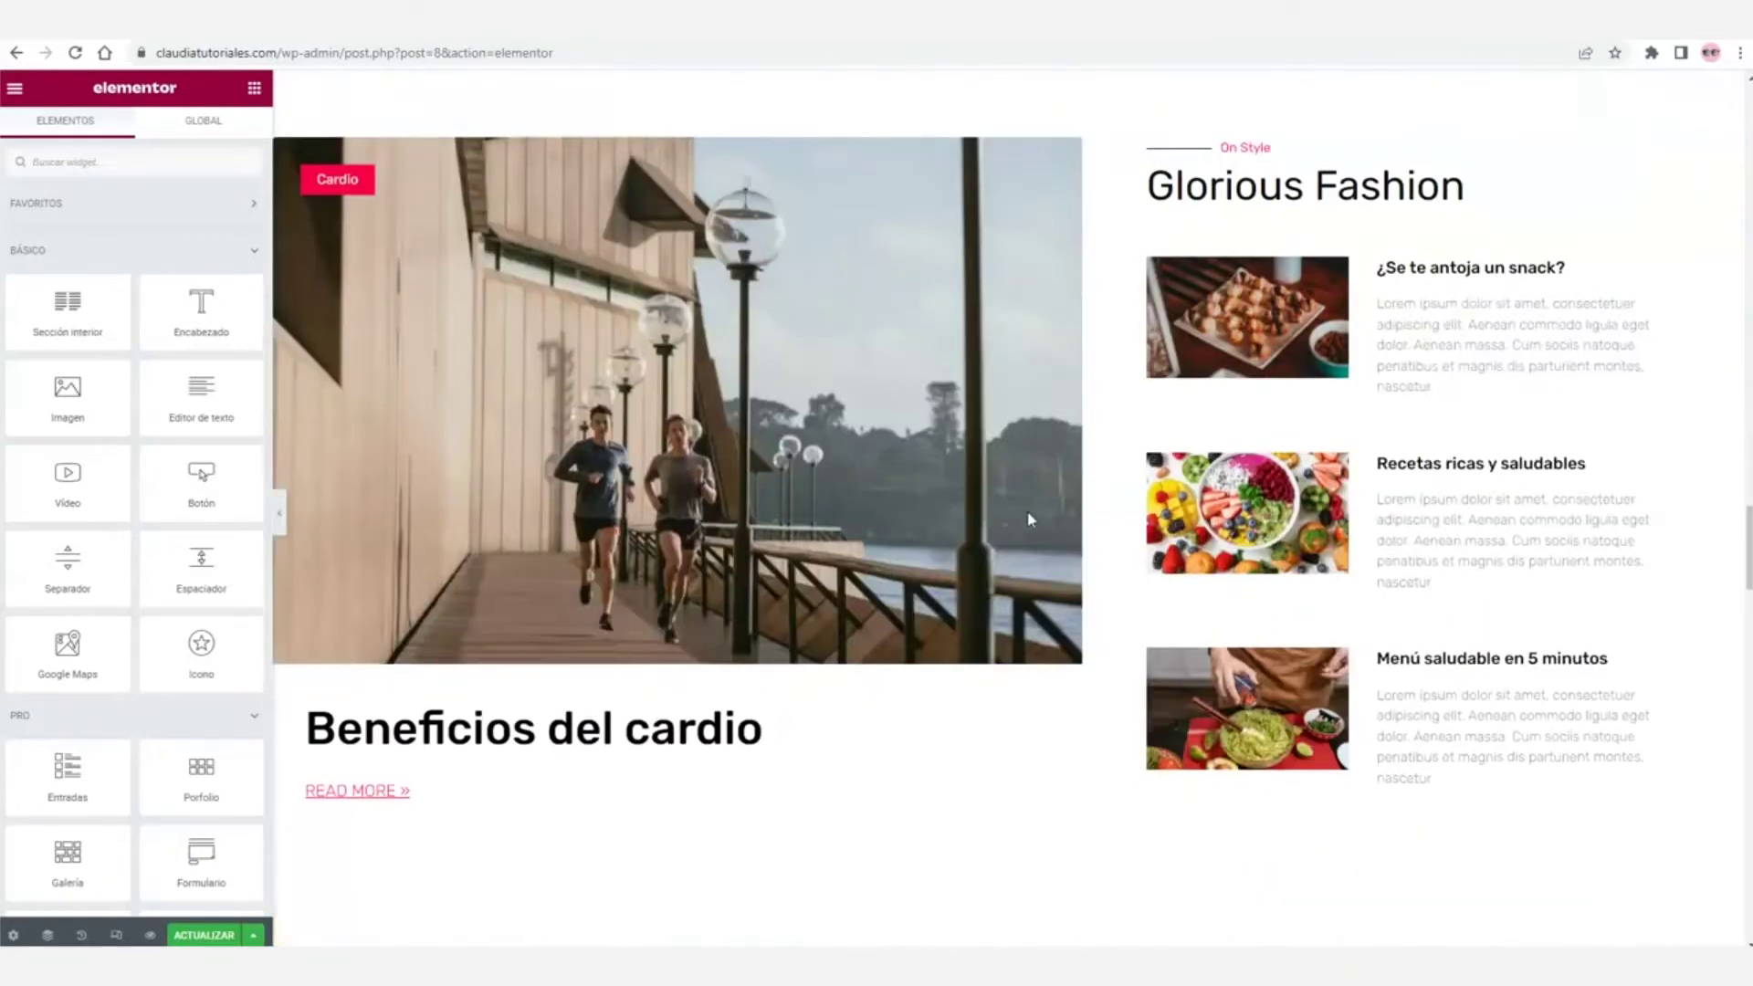
scroll(1029, 516, down, 15)
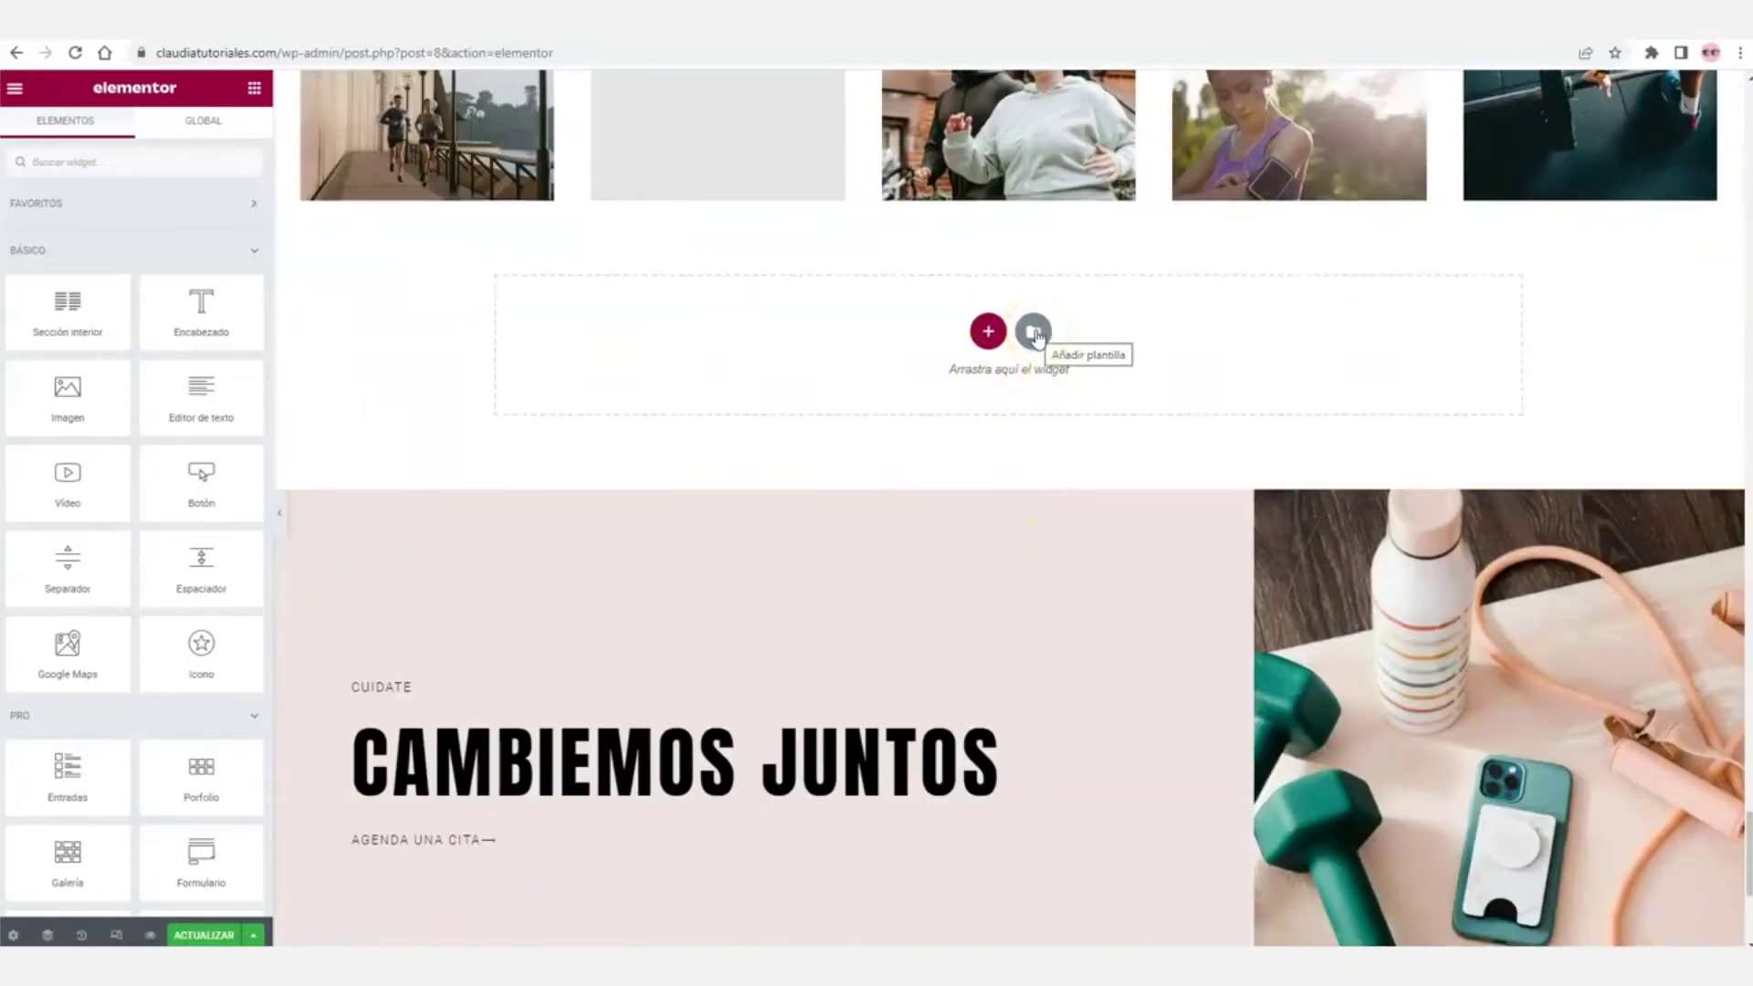
- Insert the dark "We Look At The World" countdown hero block from the block library below the Decorate Your Home section
click(1032, 332)
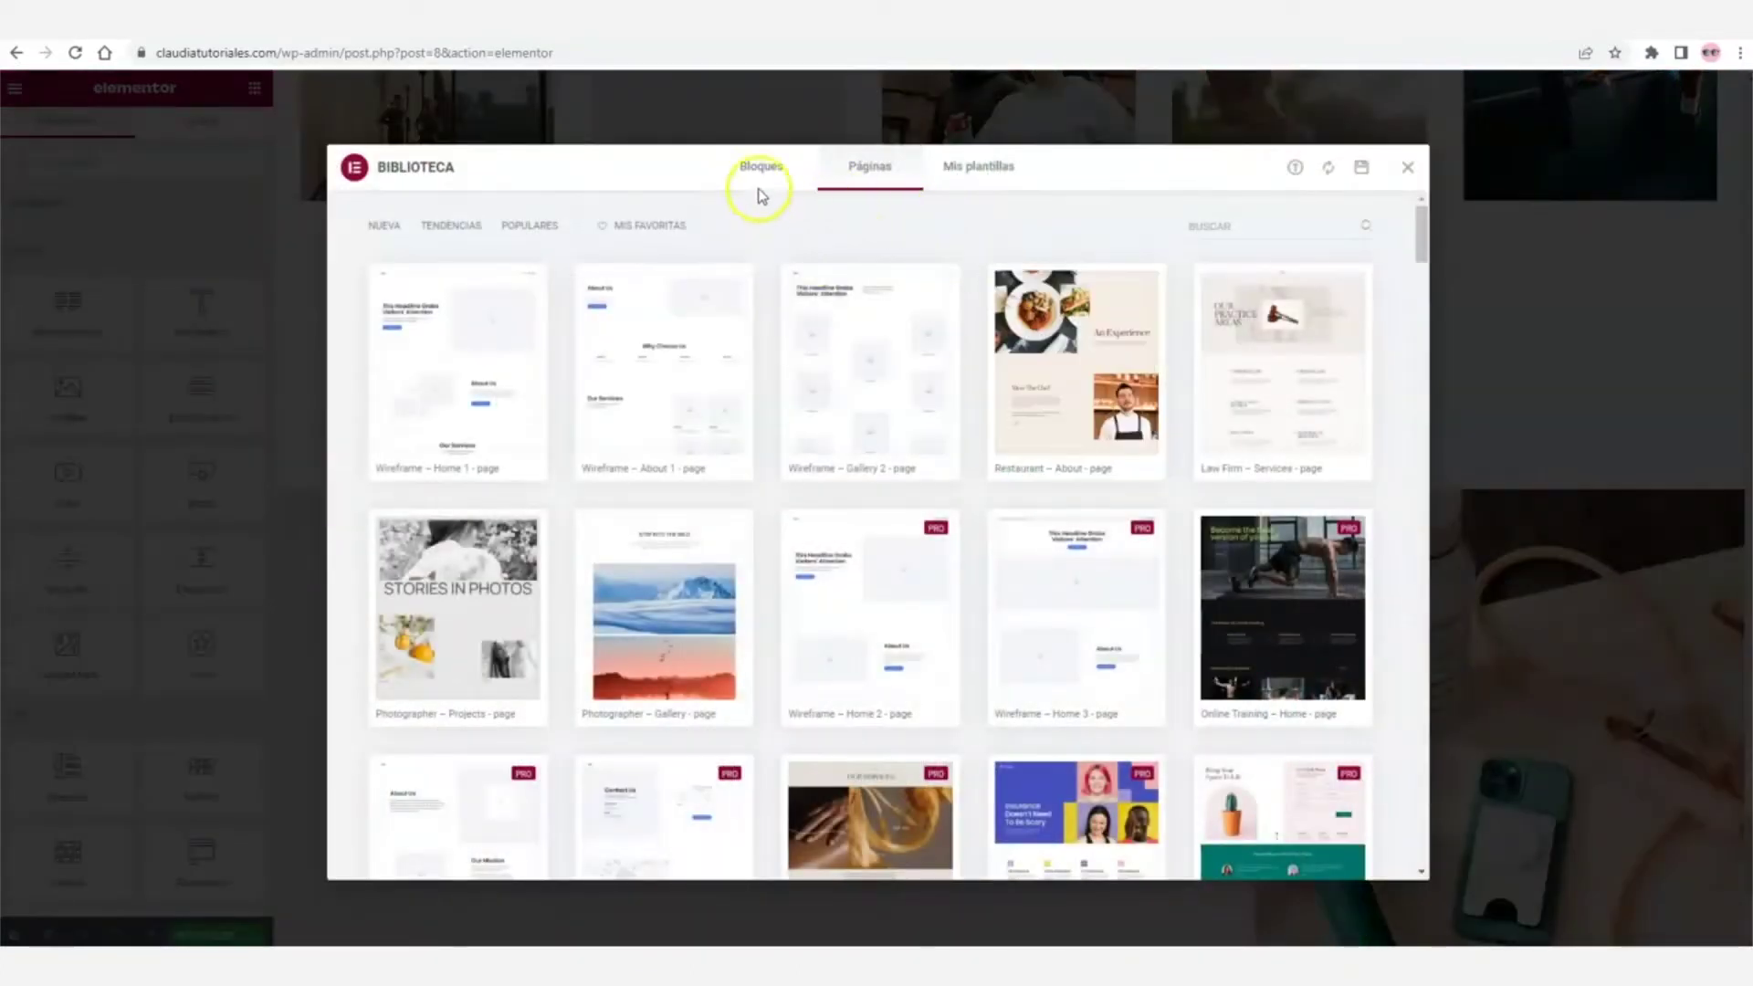
click(761, 169)
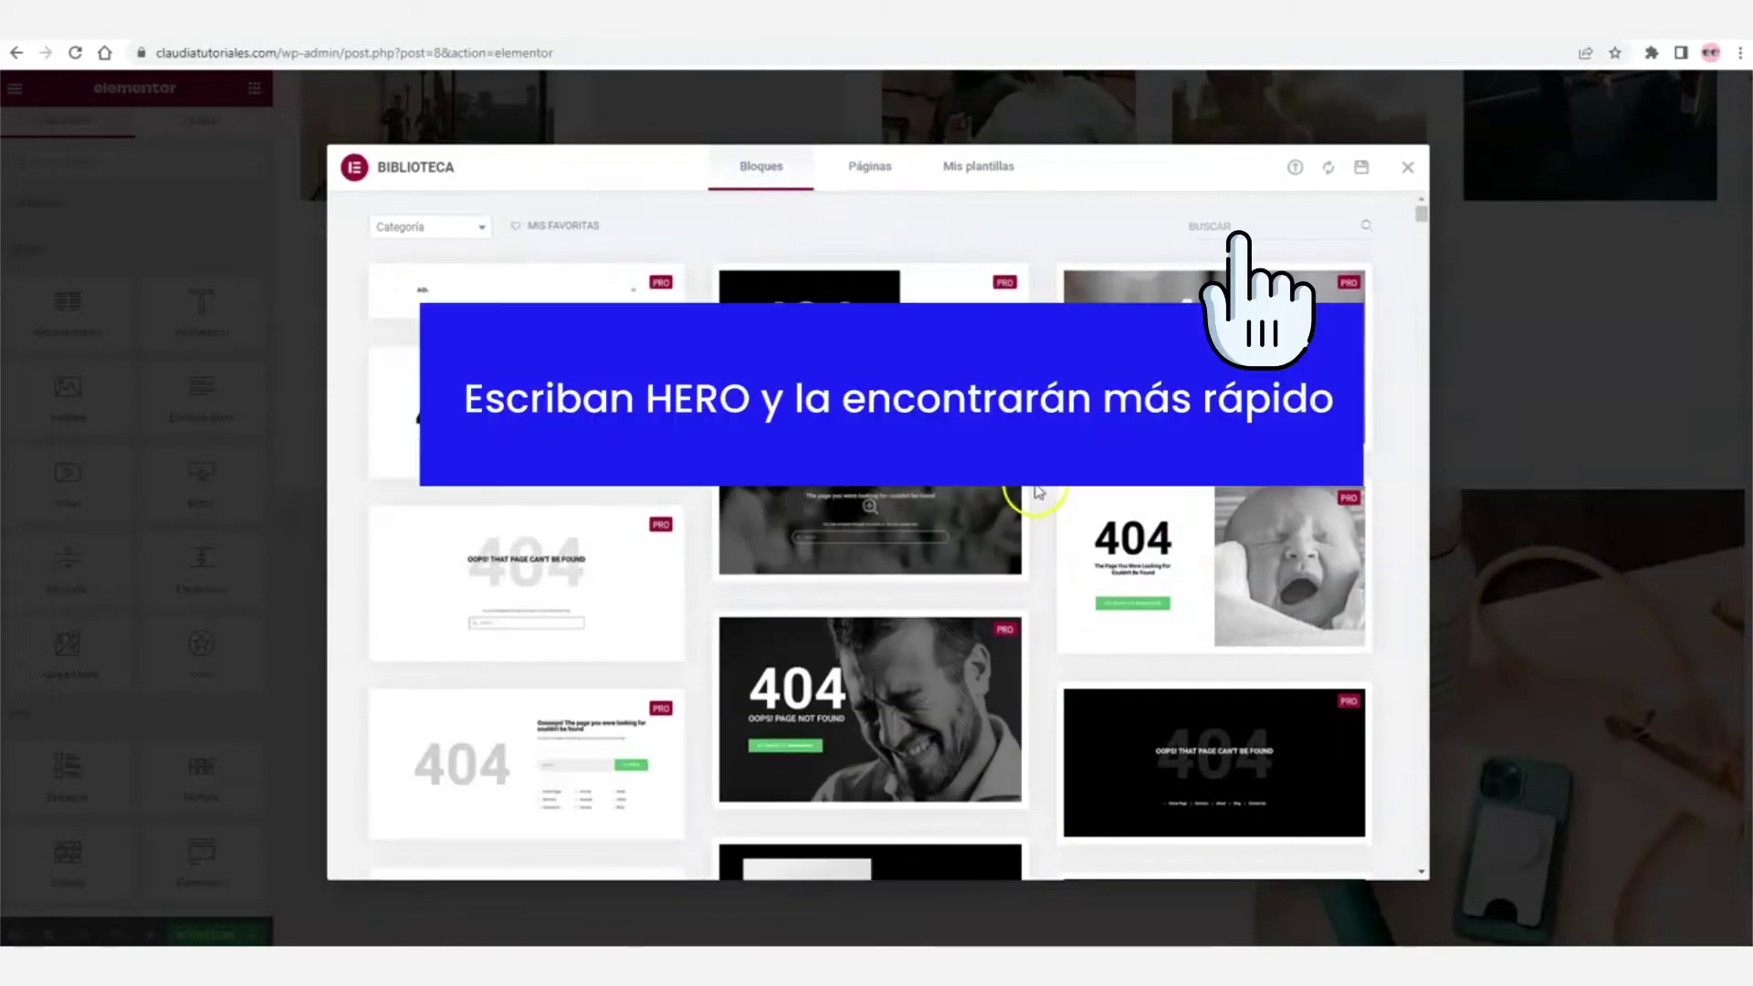
scroll(1042, 494, down, 5)
scroll(1042, 494, down, 15)
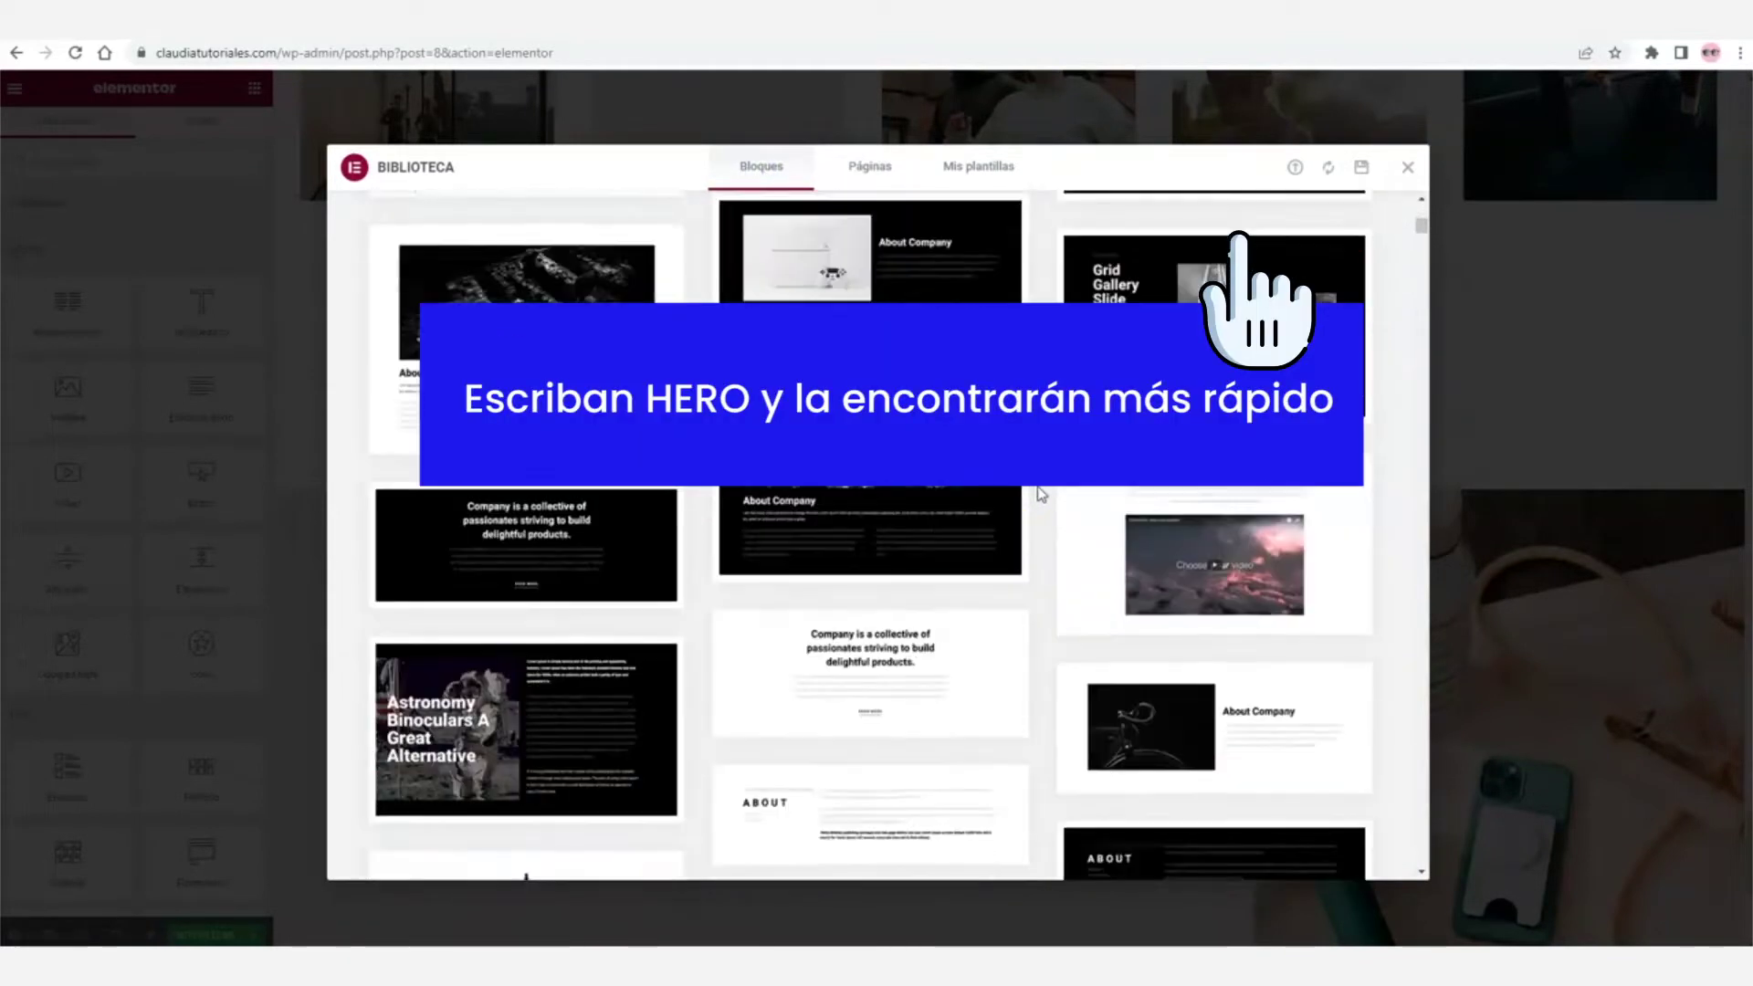
scroll(1042, 494, down, 20)
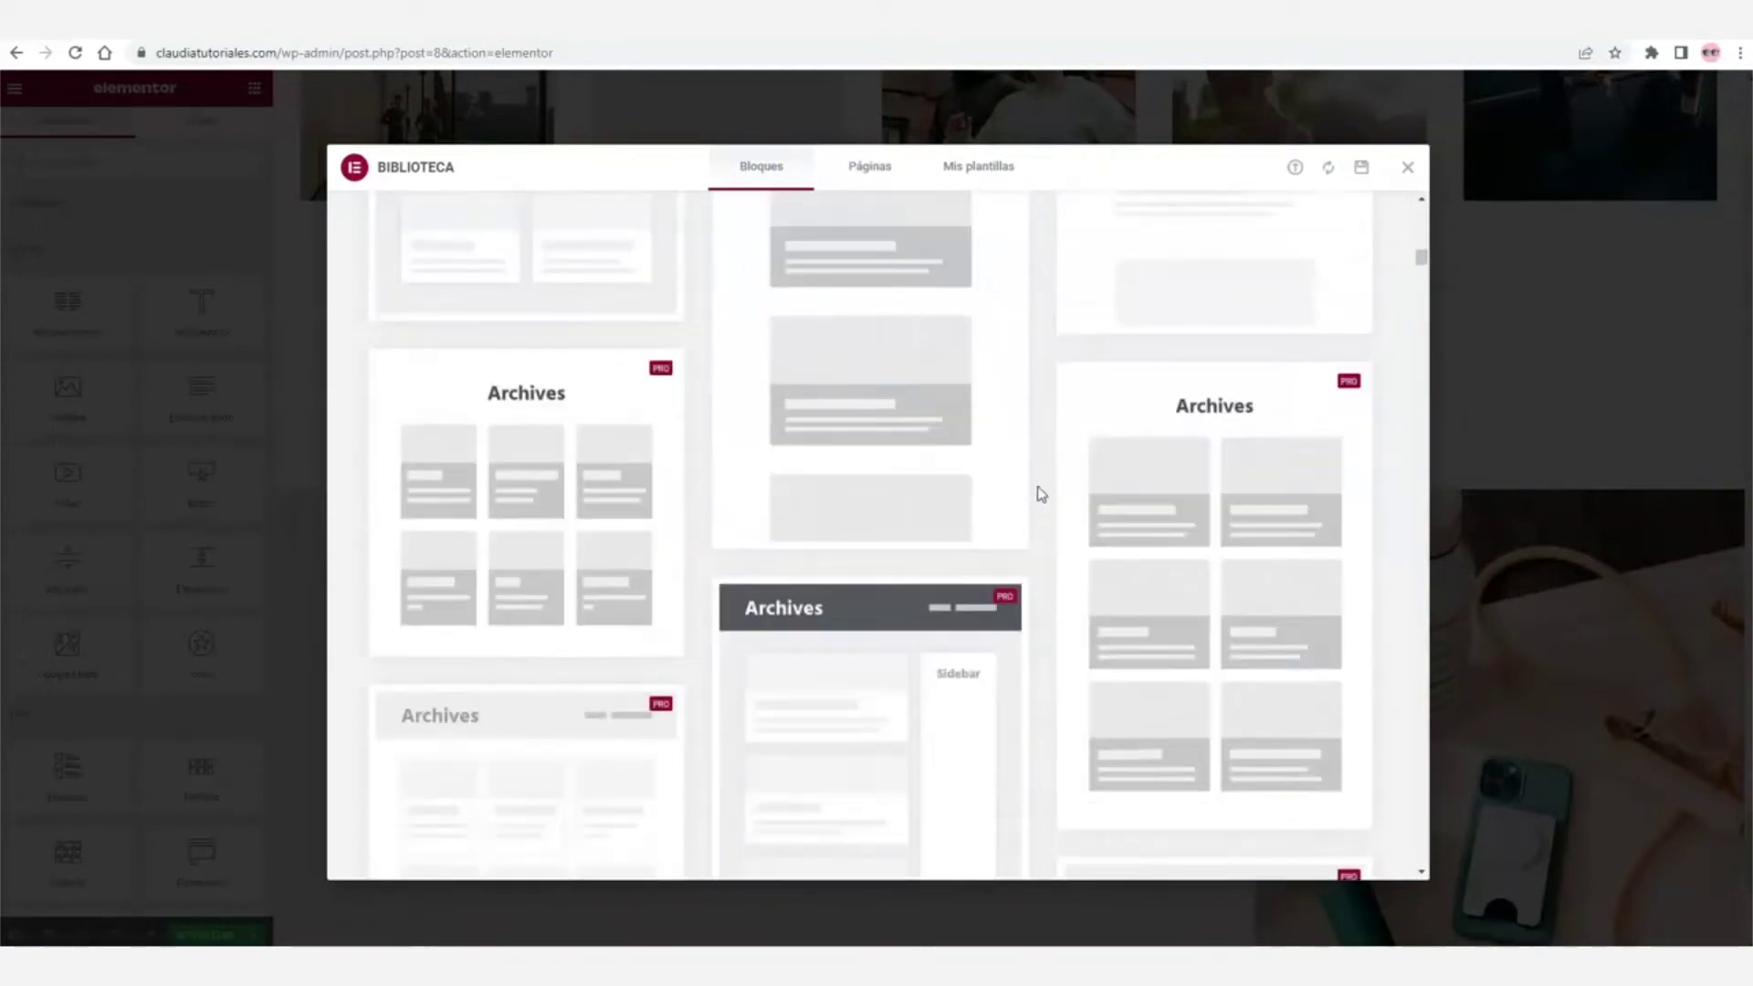
scroll(1041, 494, down, 15)
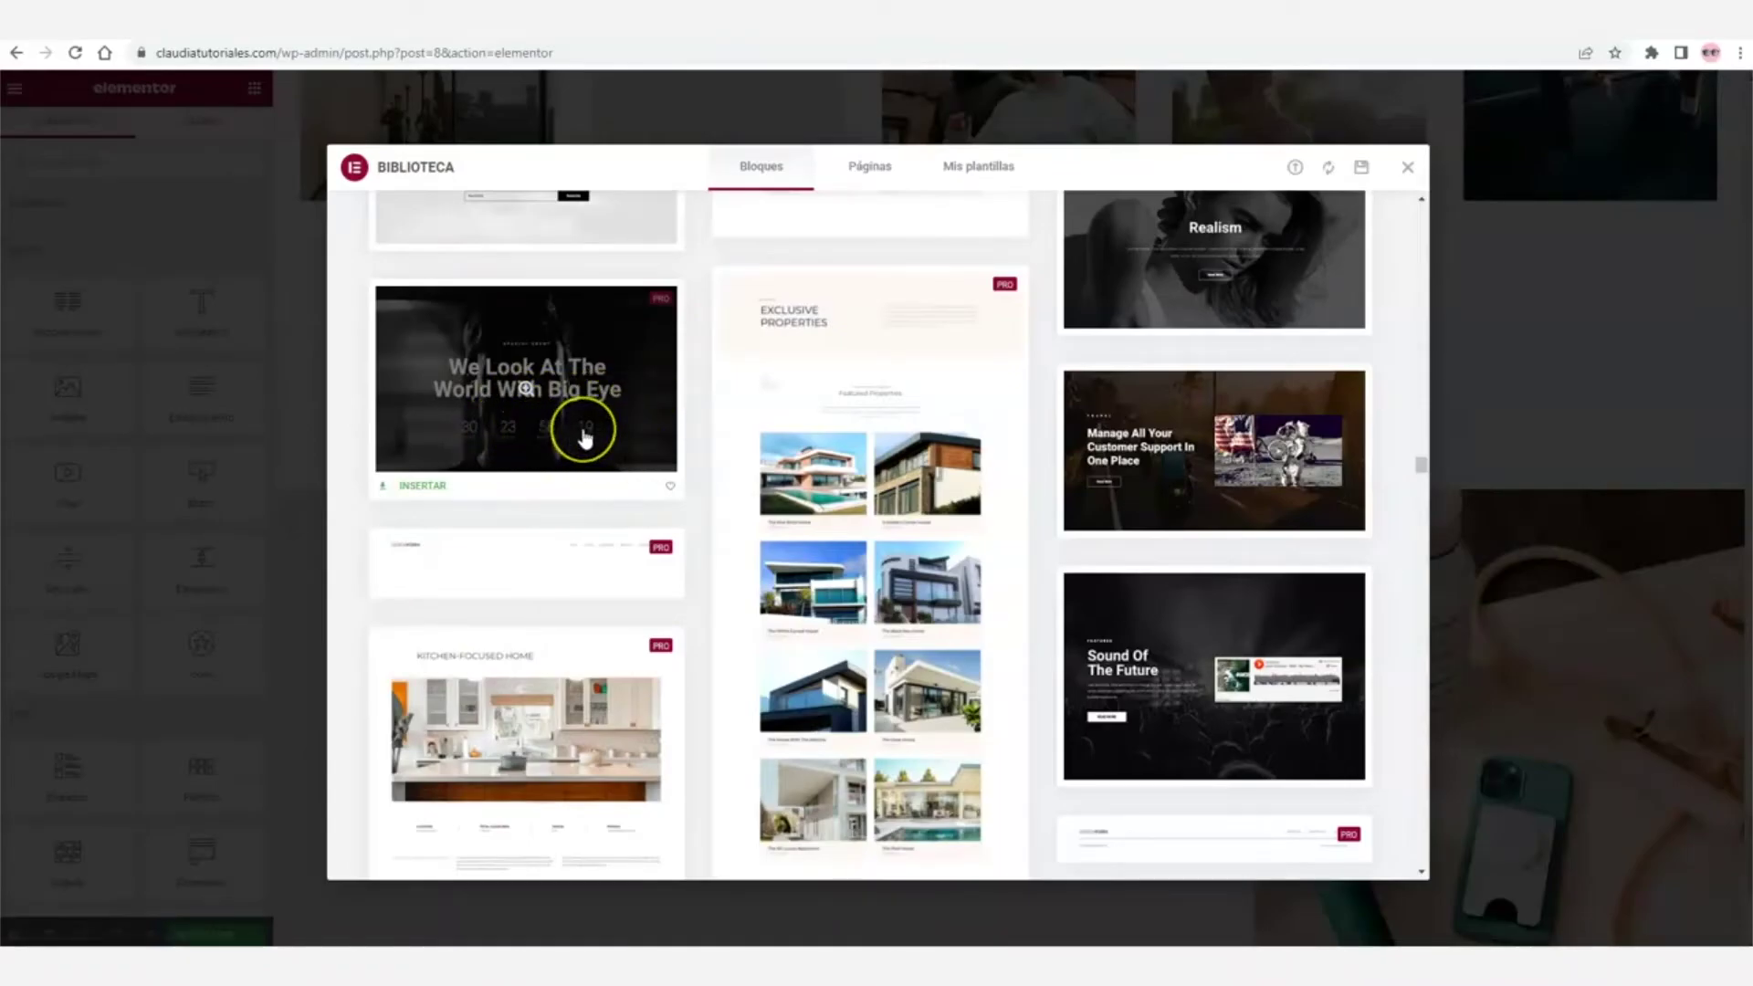
click(432, 487)
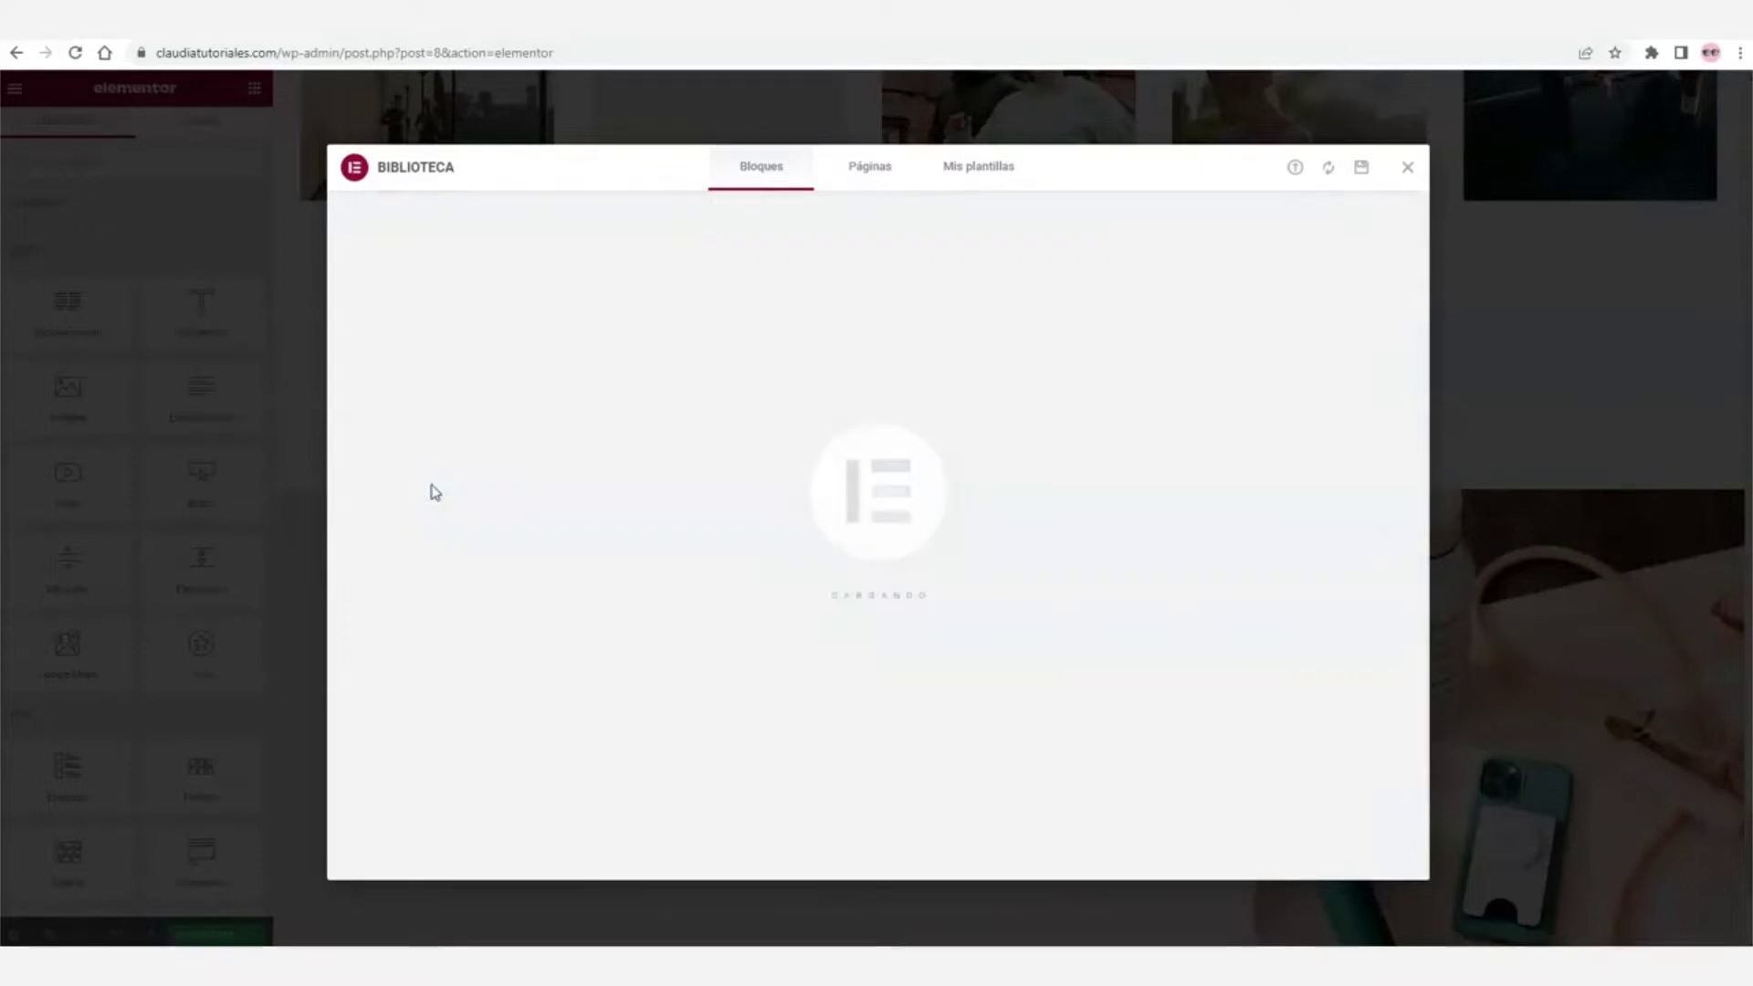
- Move the new hero section to the start of the page, directly below the header, and delete its countdown timer
scroll(1096, 393, up, 2)
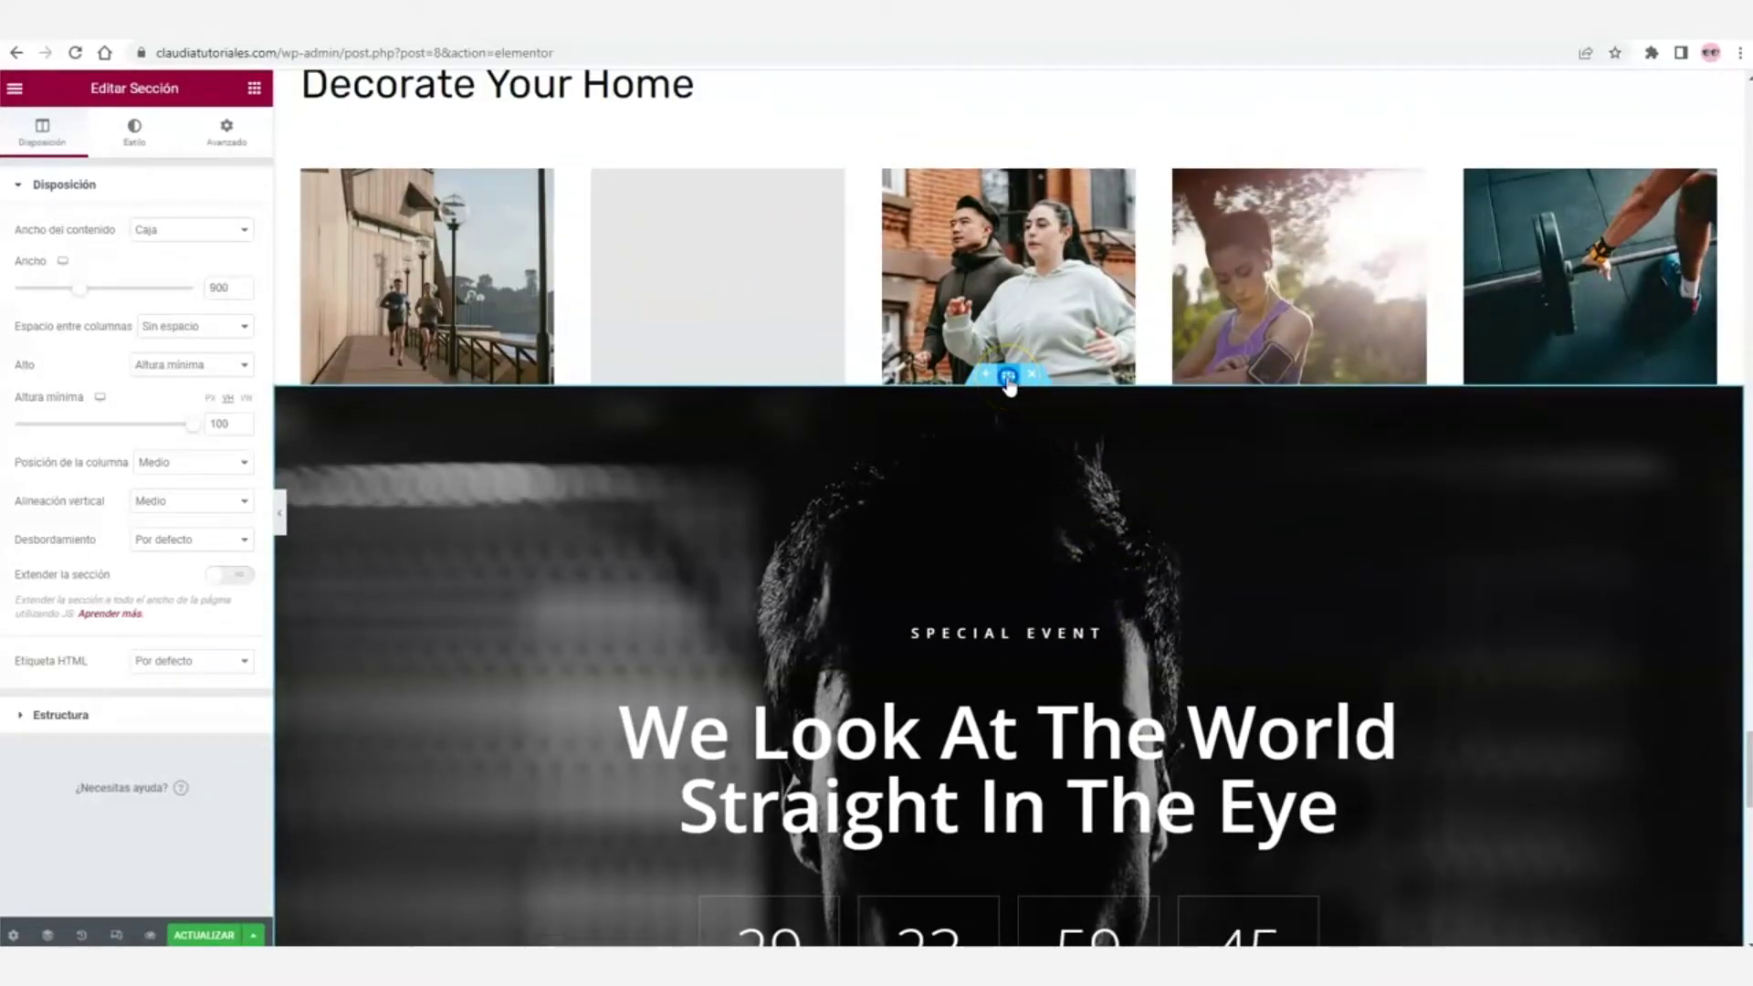
drag(1009, 383, 985, 298)
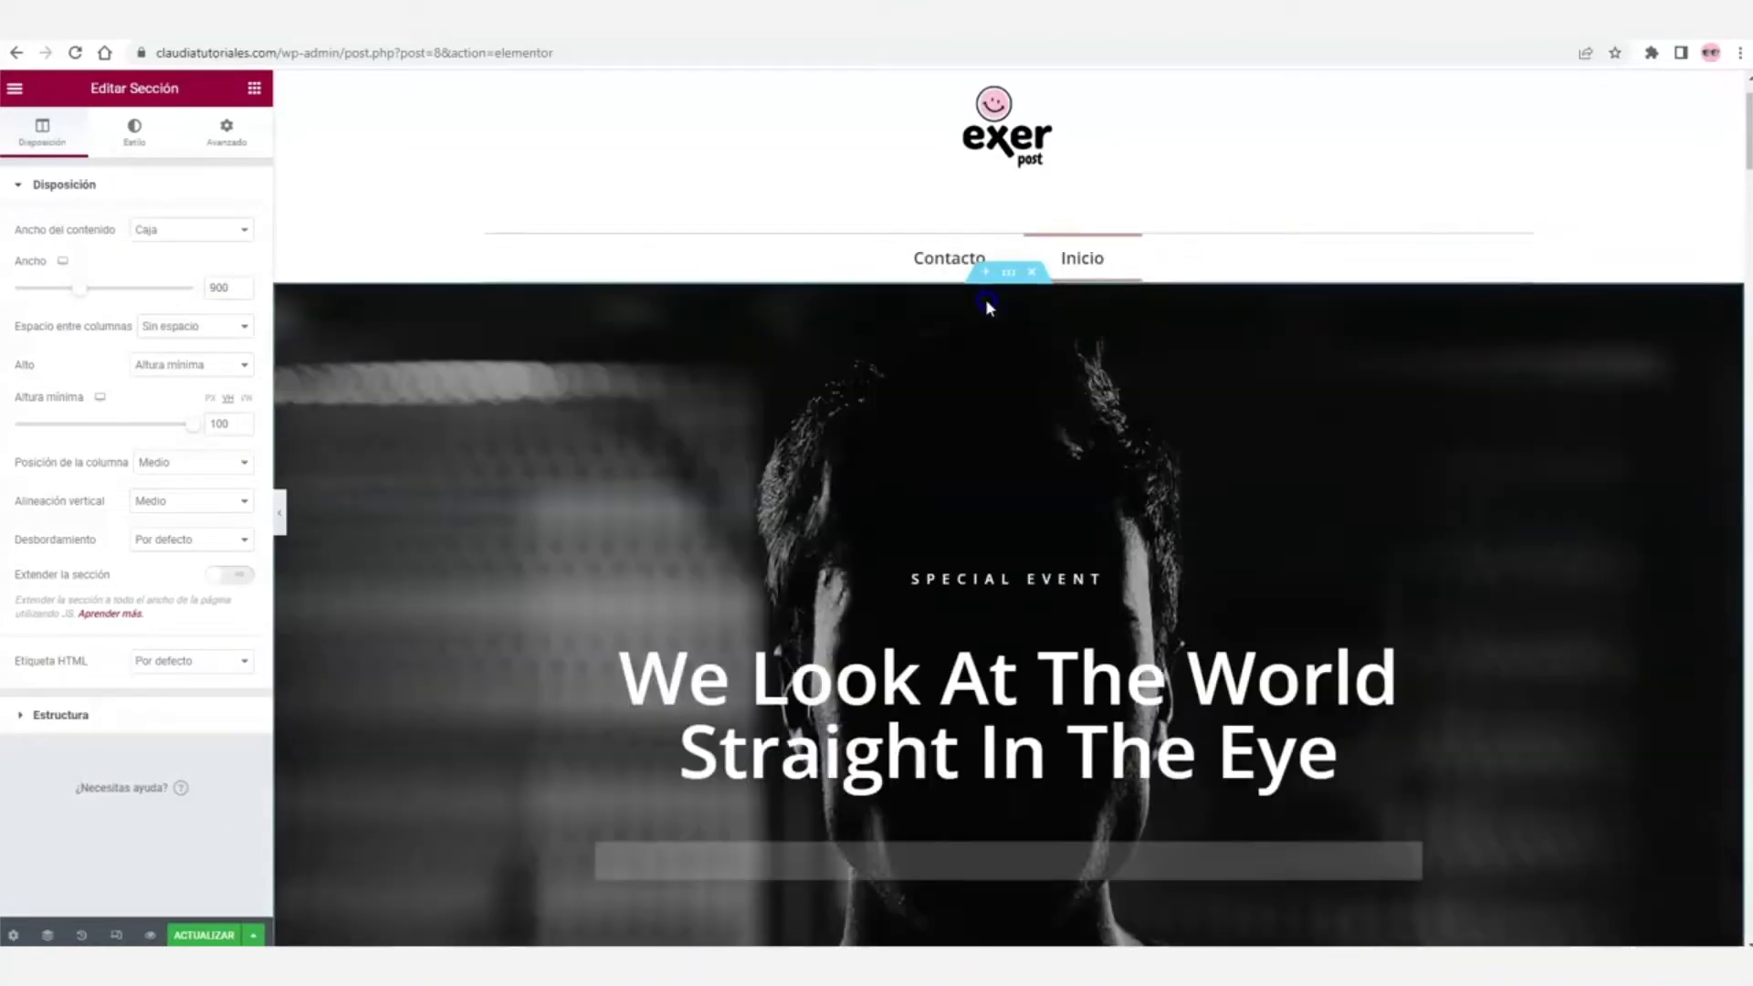
scroll(985, 298, down, 8)
scroll(1056, 501, up, 5)
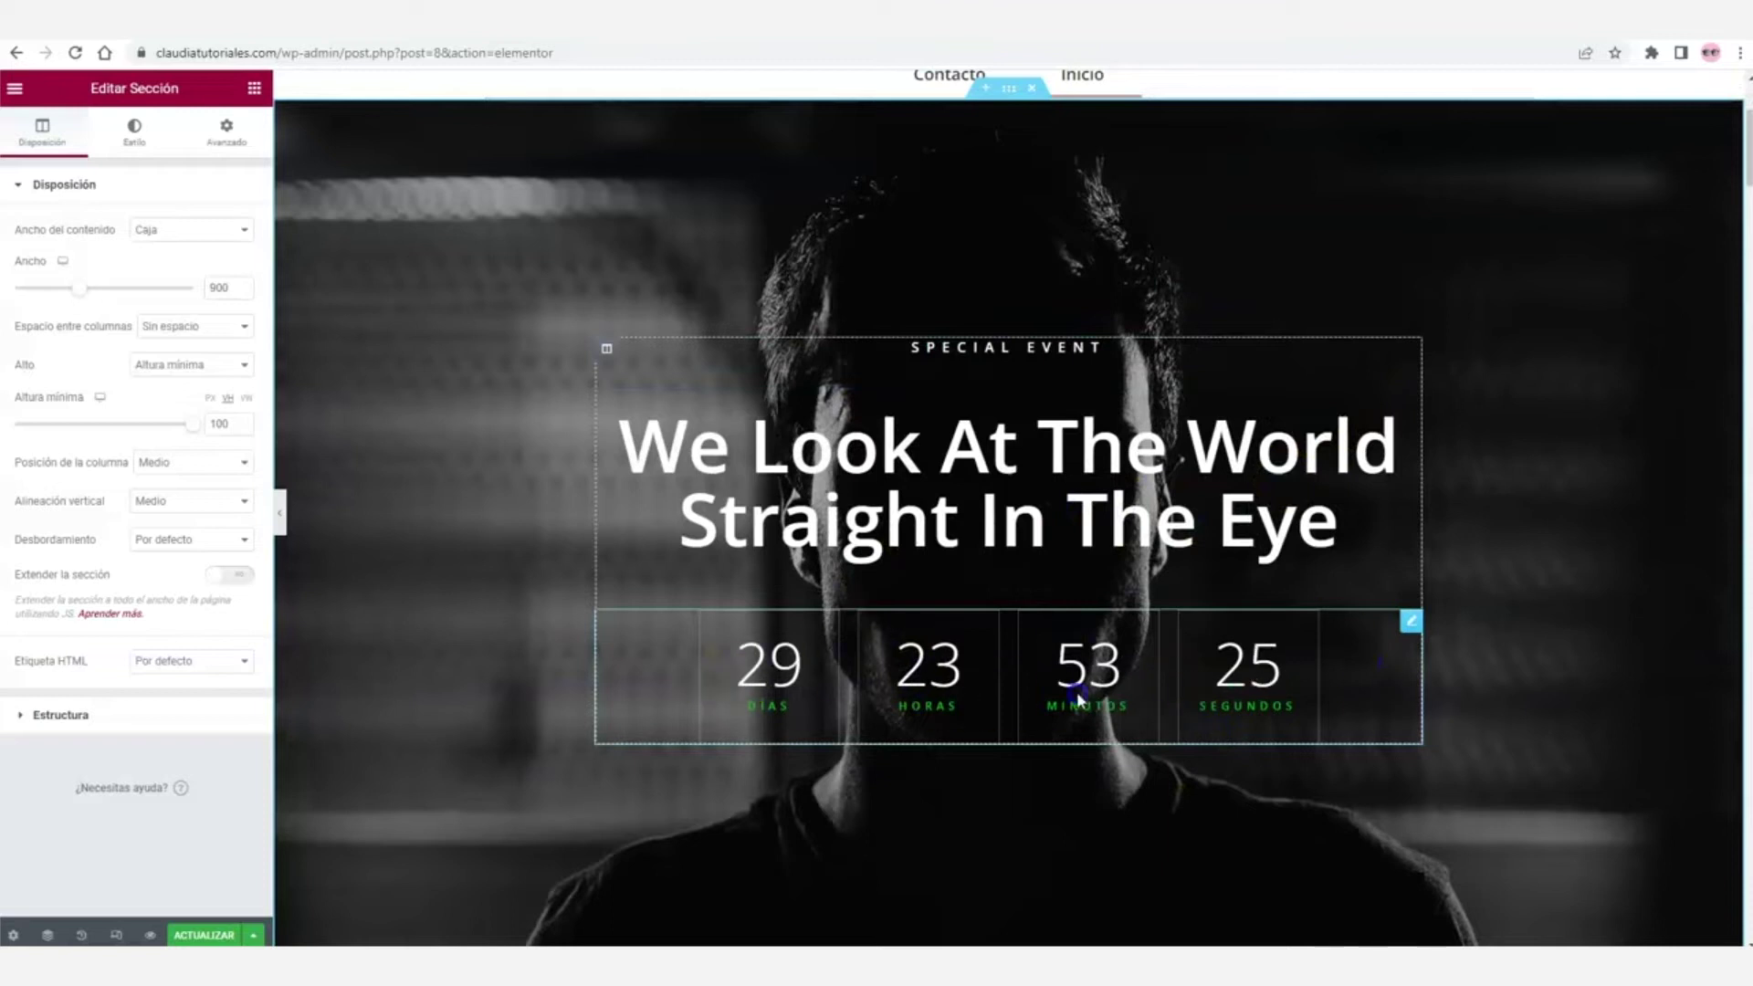
right_click(1422, 640)
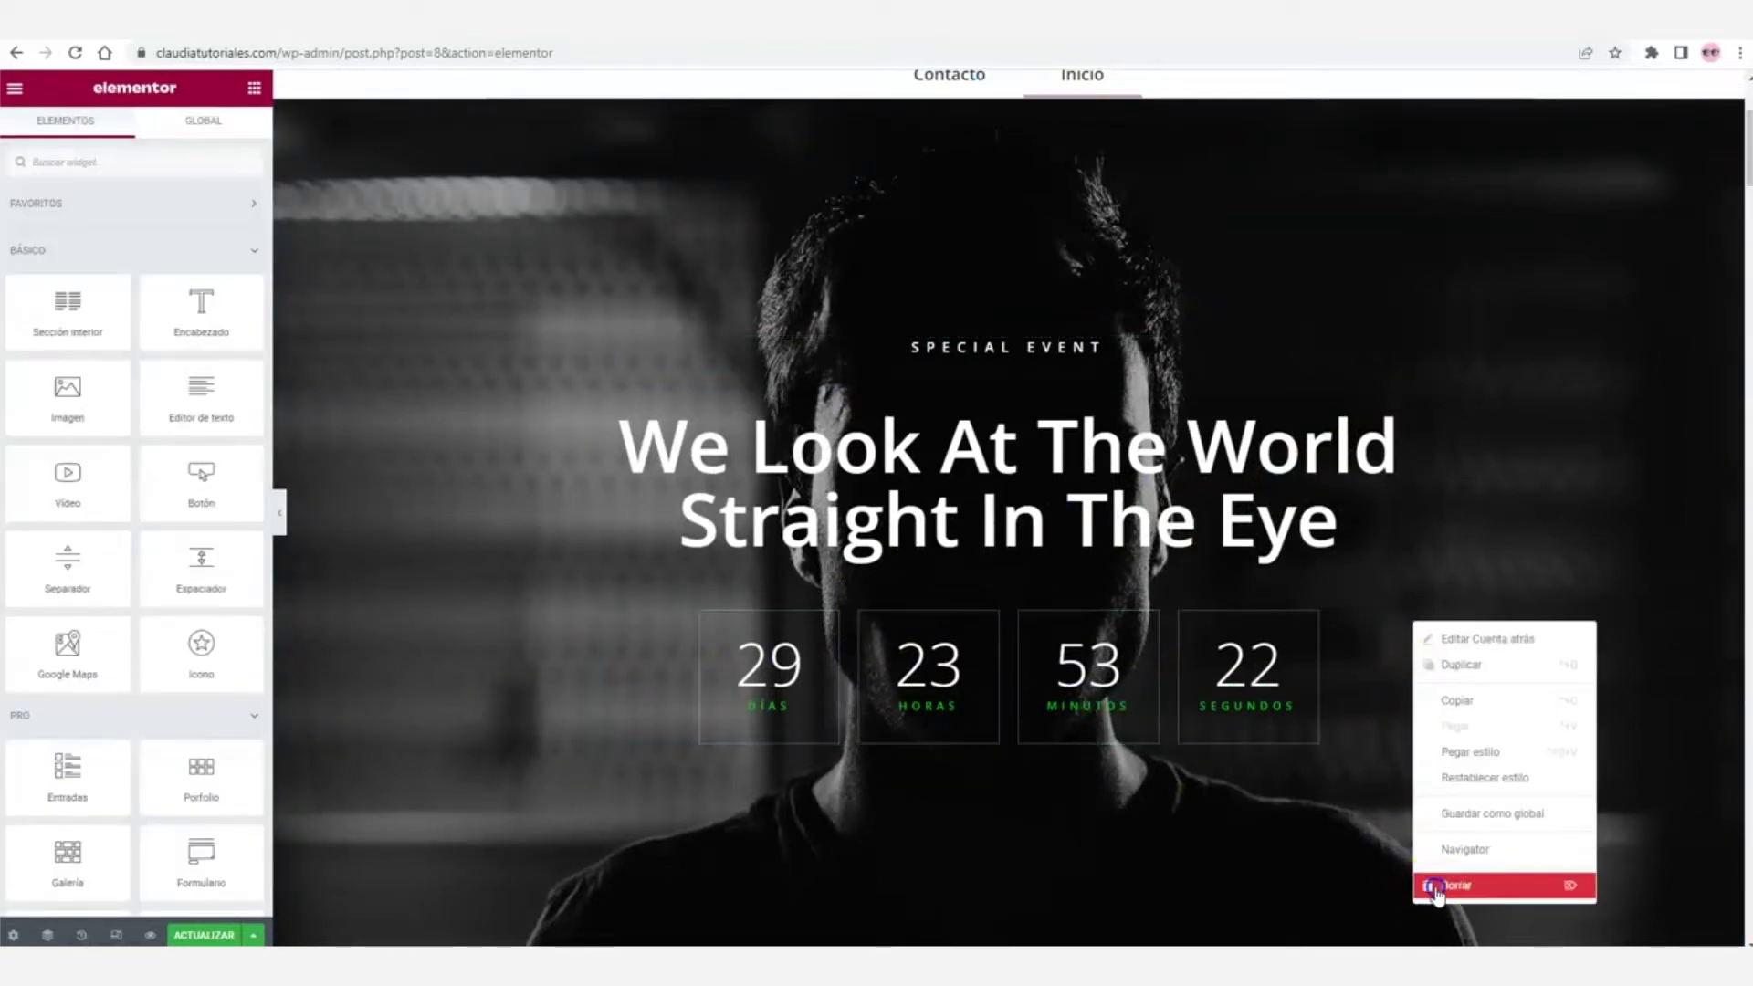
click(1429, 890)
- Replace the hero section's main heading with "Cambia tu vida"
click(998, 539)
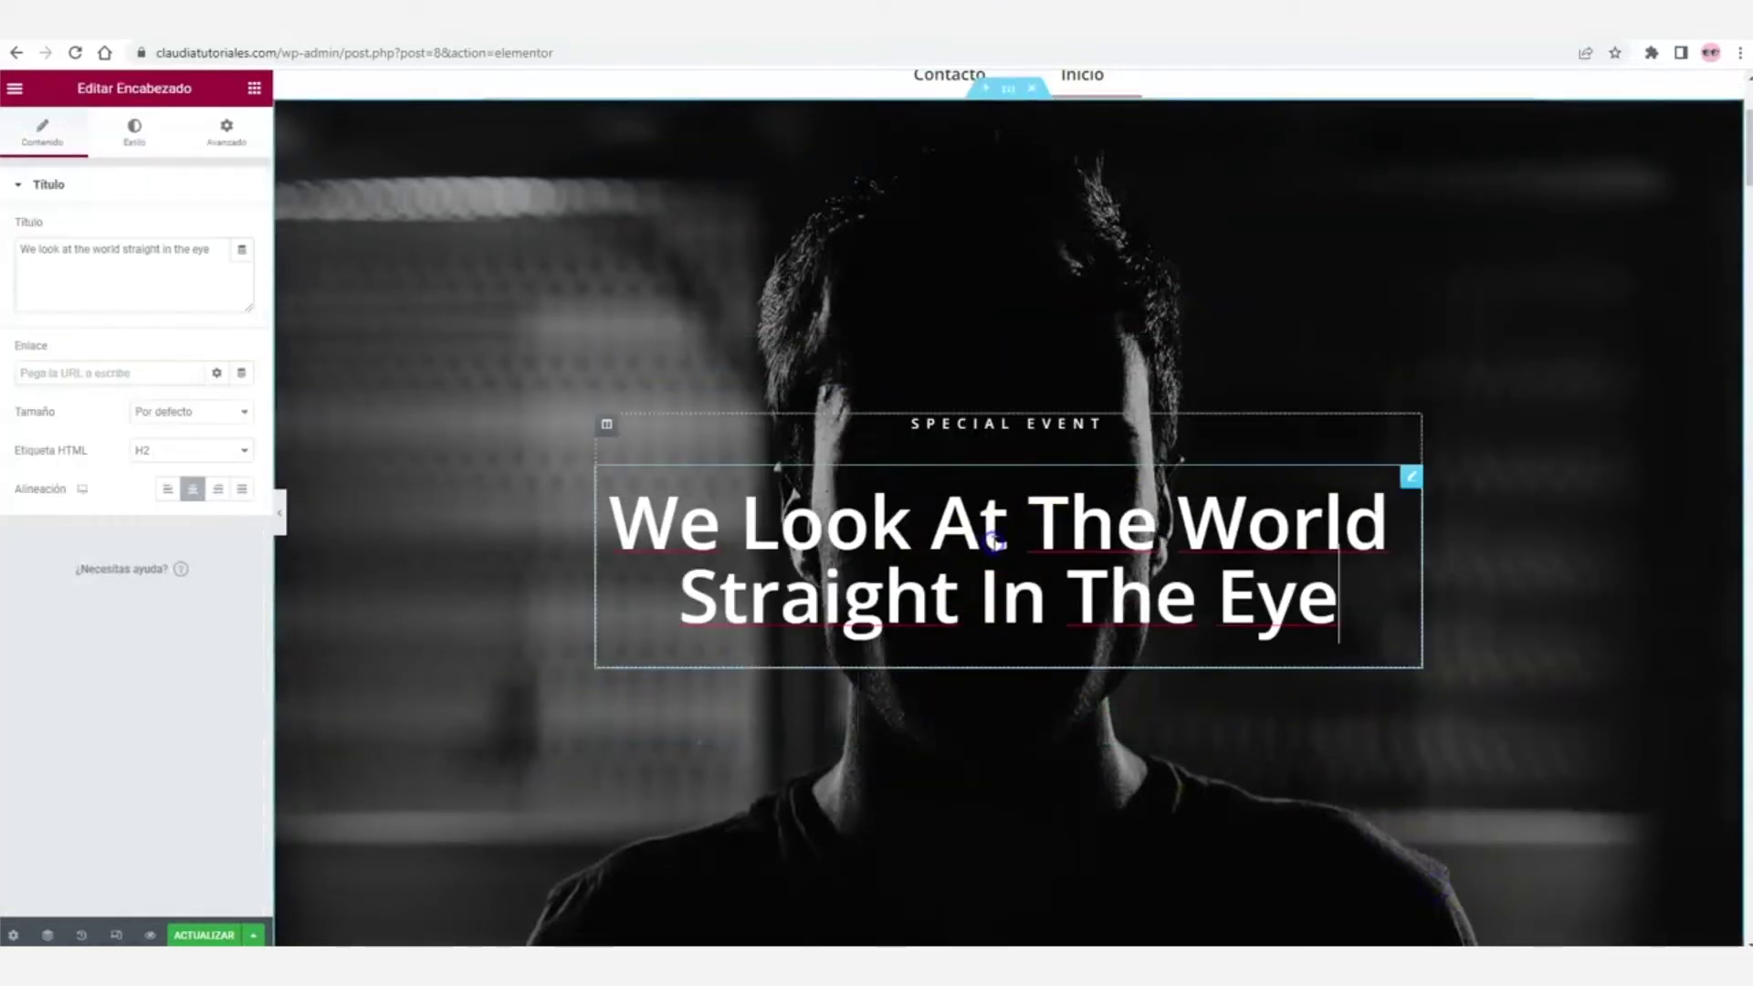
click(223, 255)
key(ctrl+a)
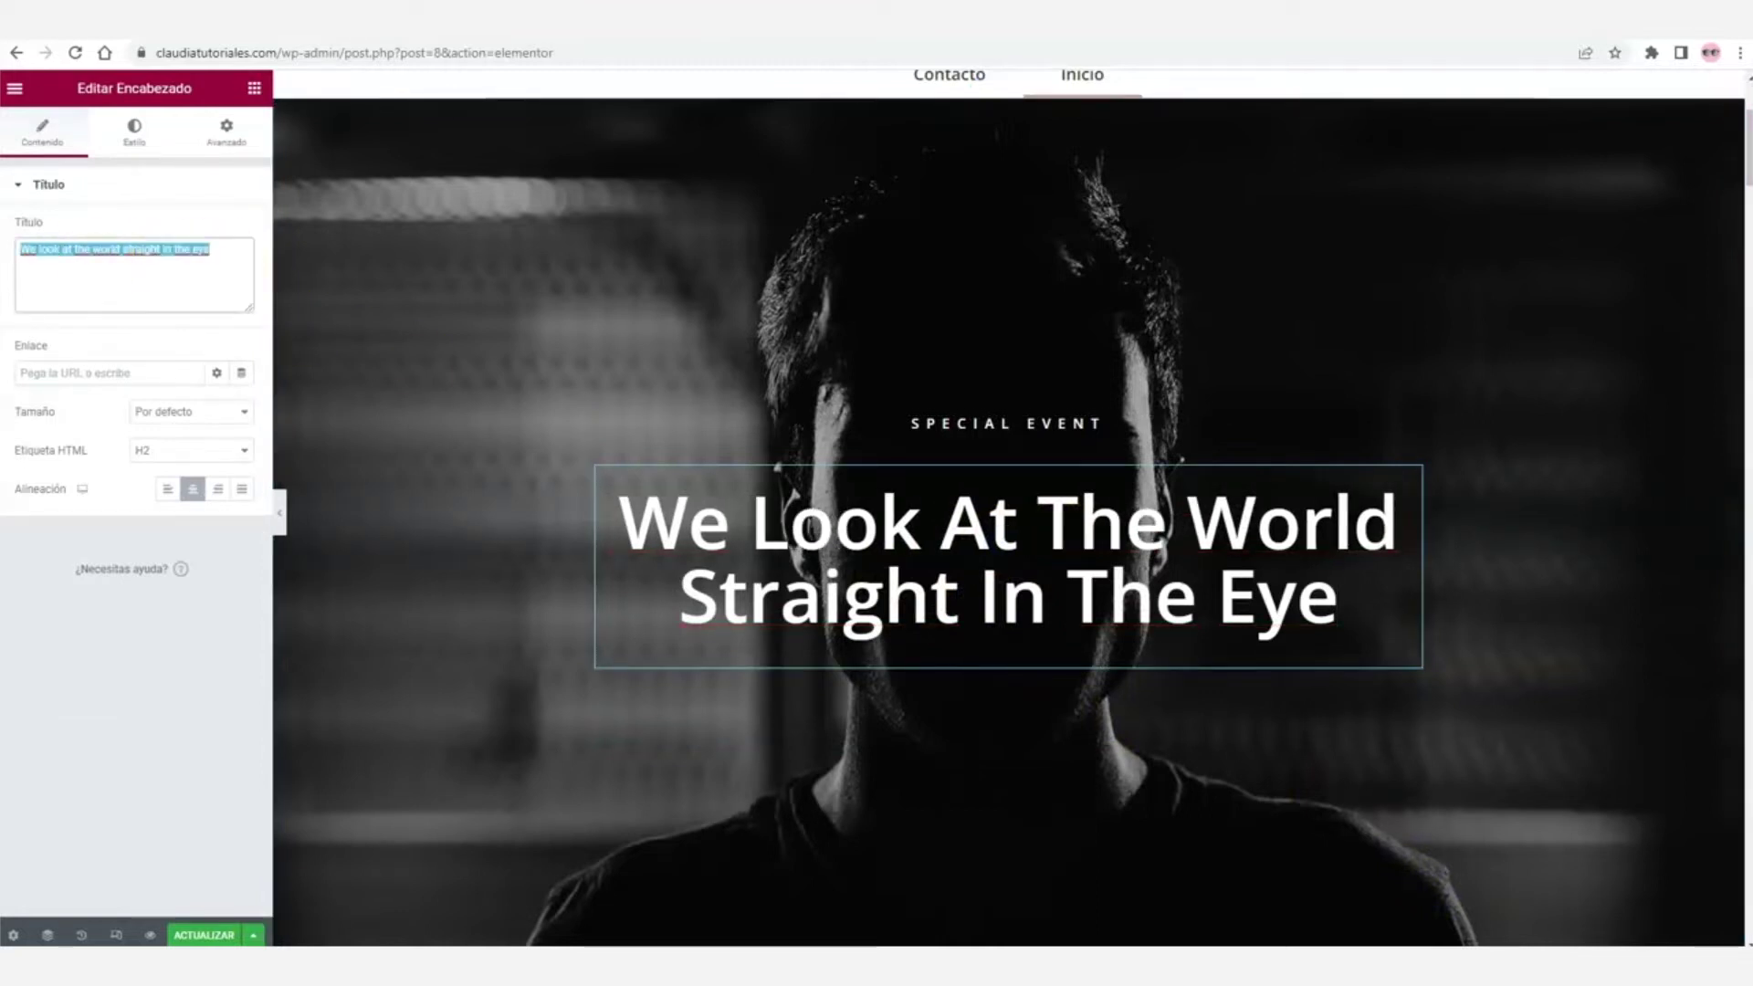
text(Cambia Tu Vida)
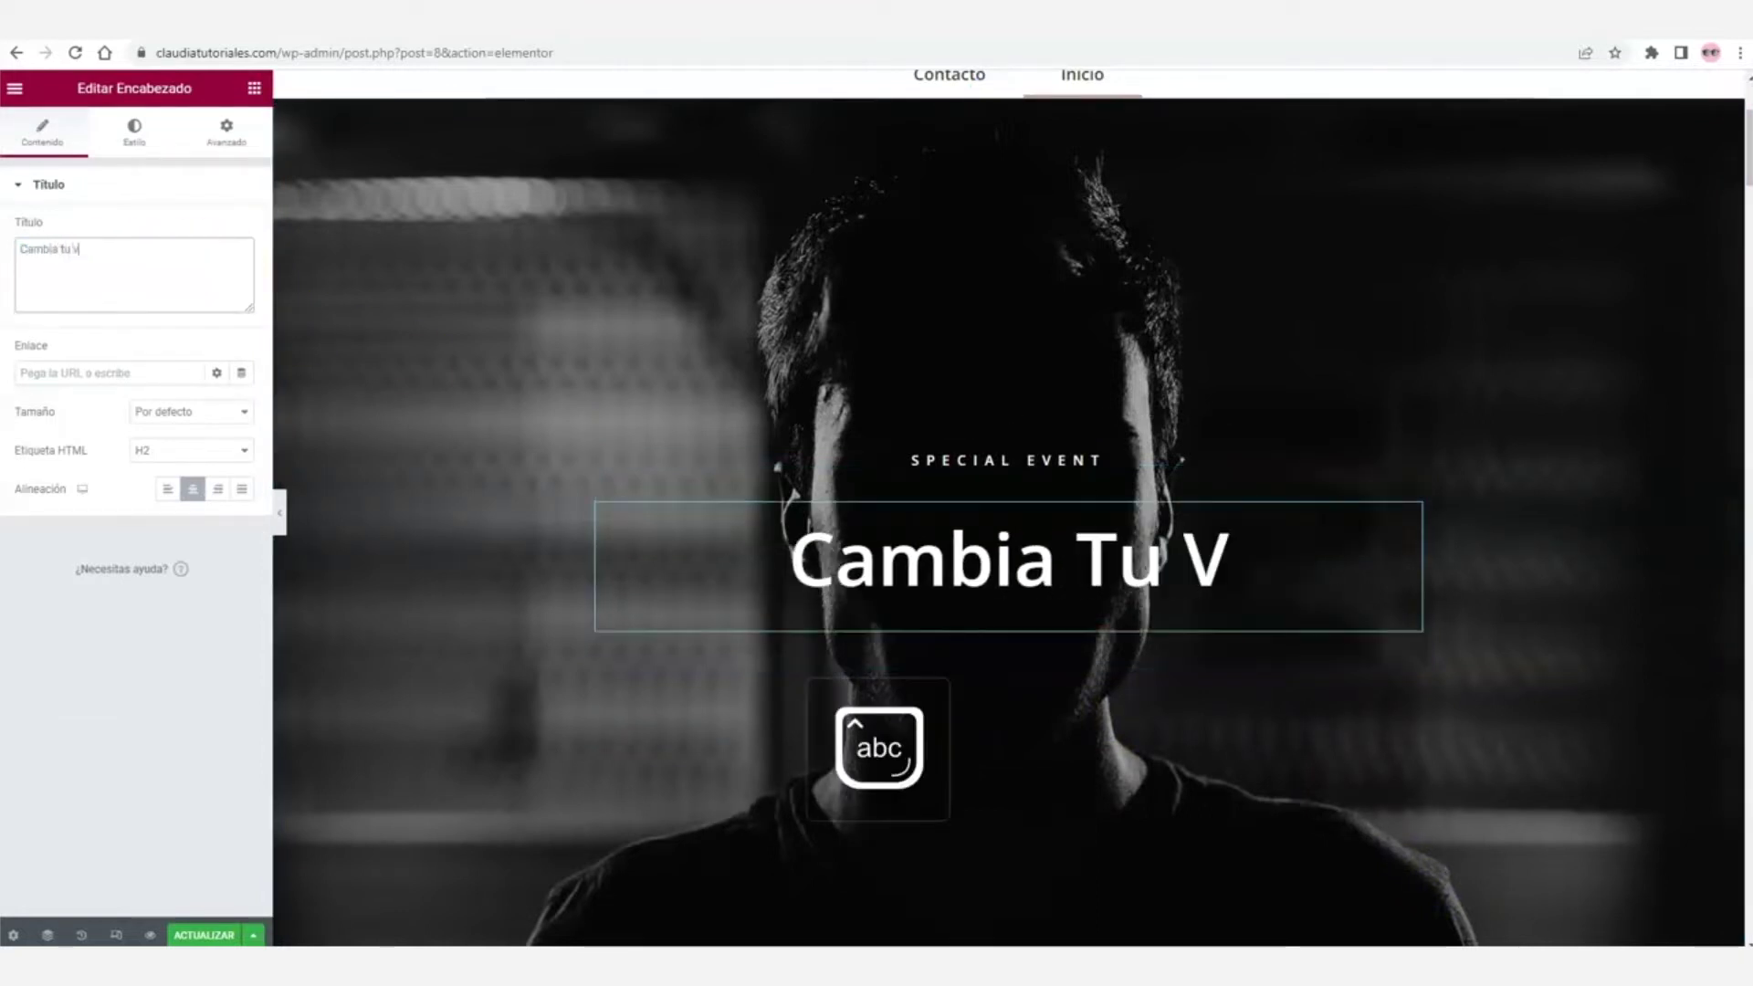
- Replace the small "special event" text above the hero heading with "hoy es el día"
click(1052, 461)
drag(114, 337, 19, 337)
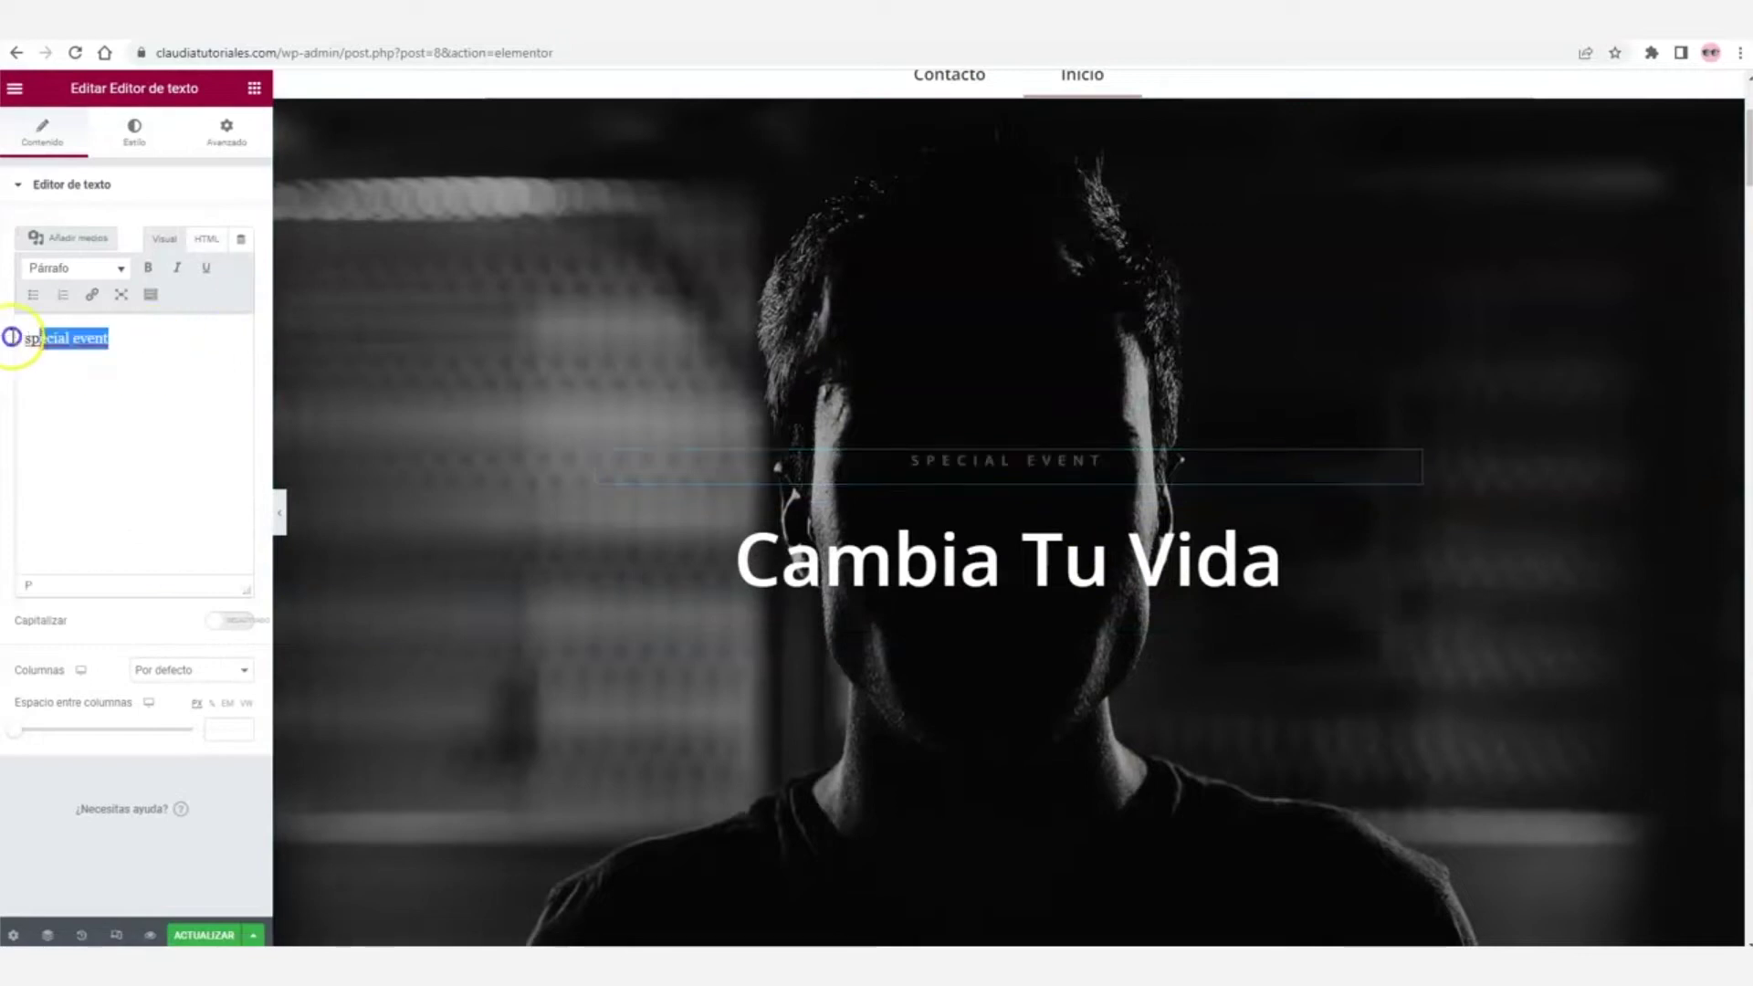
text(hoys es el día)
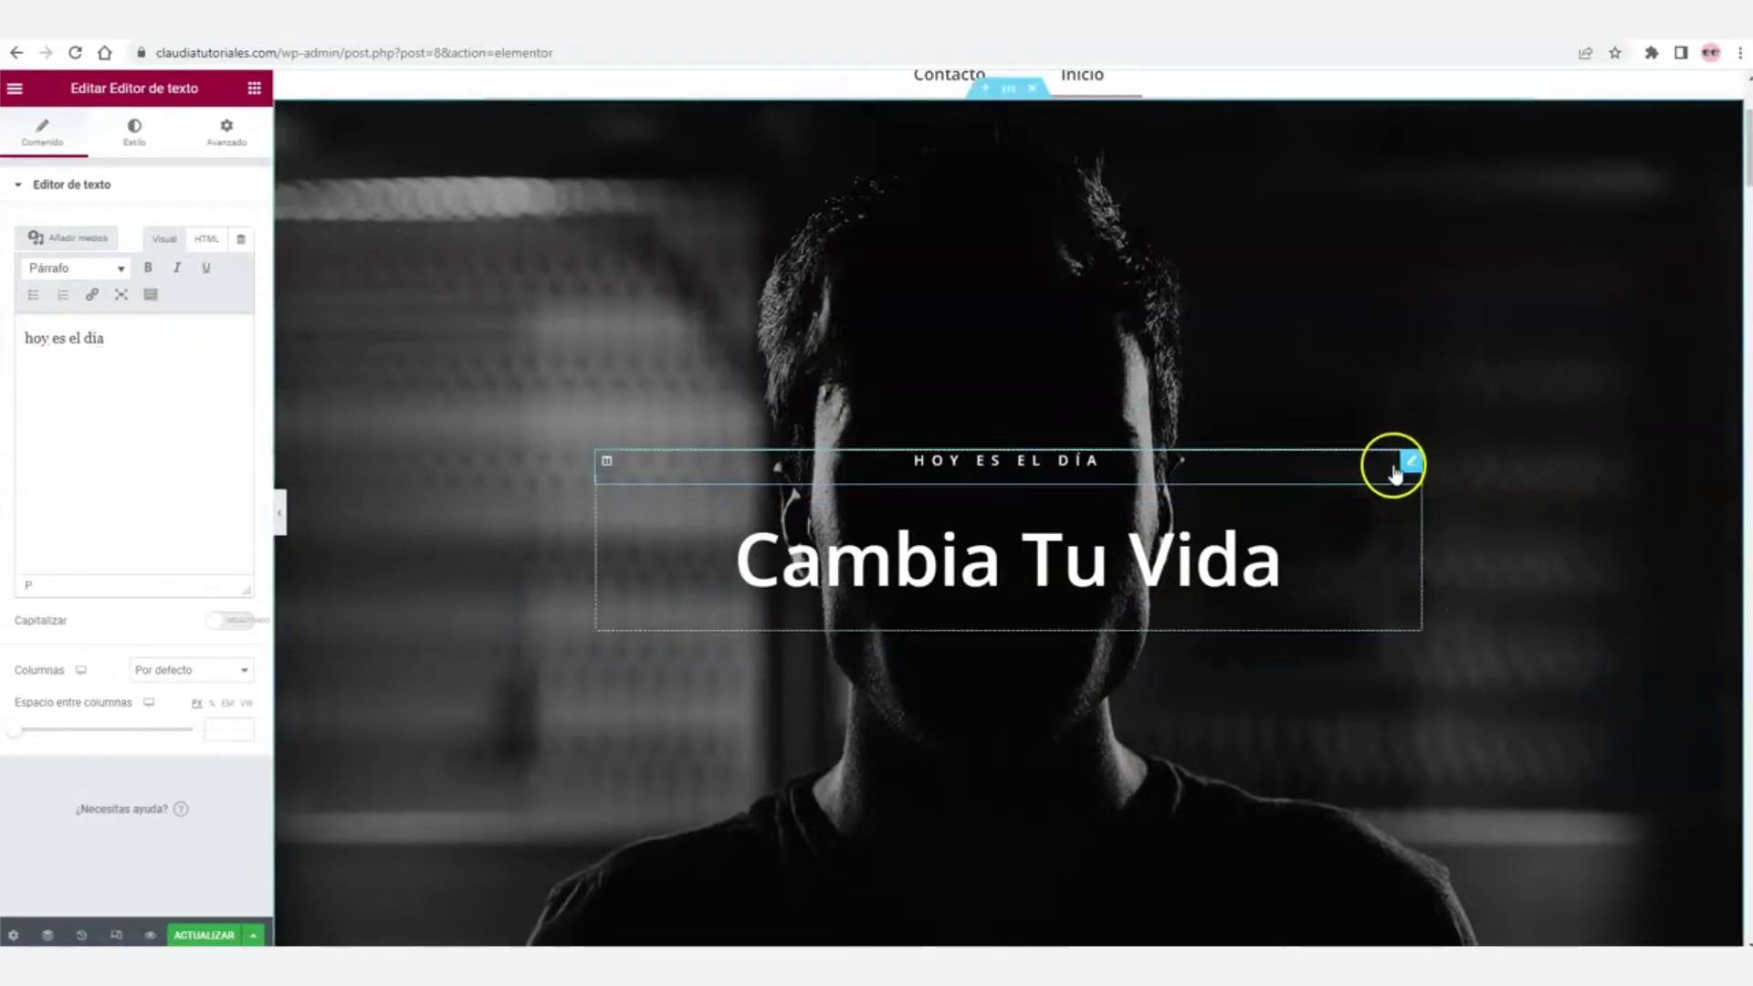
key(Left)
key(Left)
key(Left)
key(Left)
key(Left)
key(Left)
key(Left)
key(Left)
key(Left)
key(Left)
key(BackSpace)
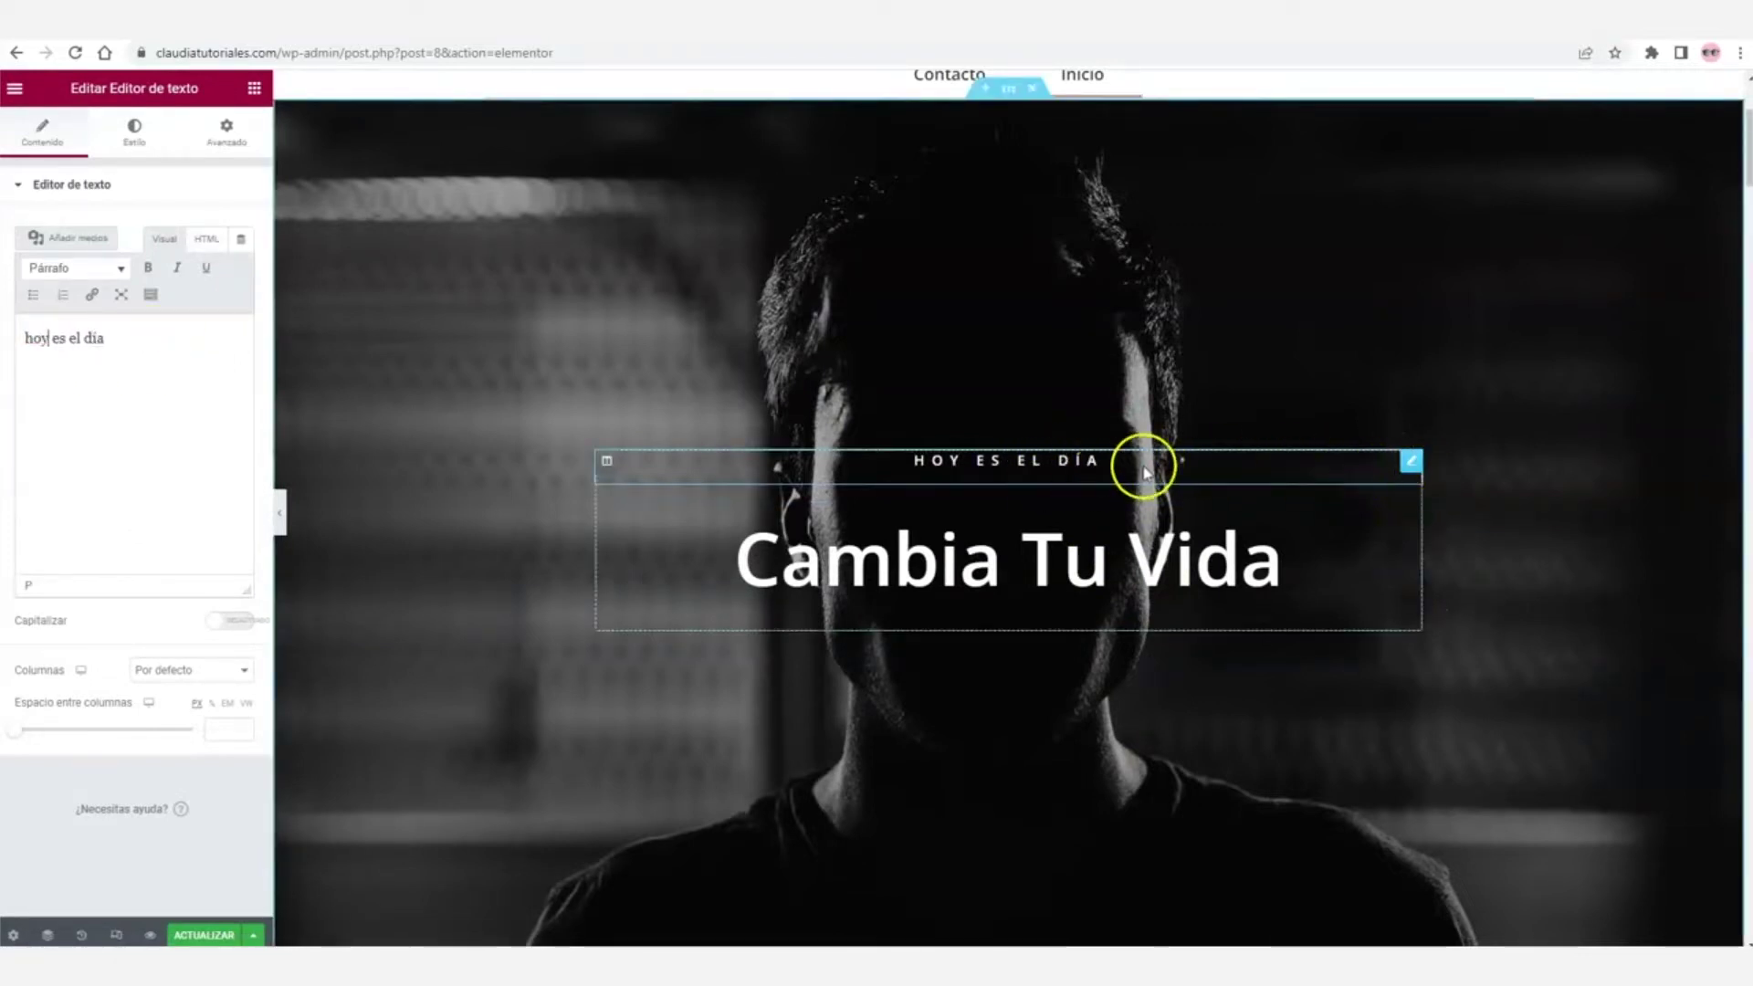
- Duplicate the "hoy es el día" text and place the copy below the hero's "Cambia tu vida" heading
right_click(1048, 463)
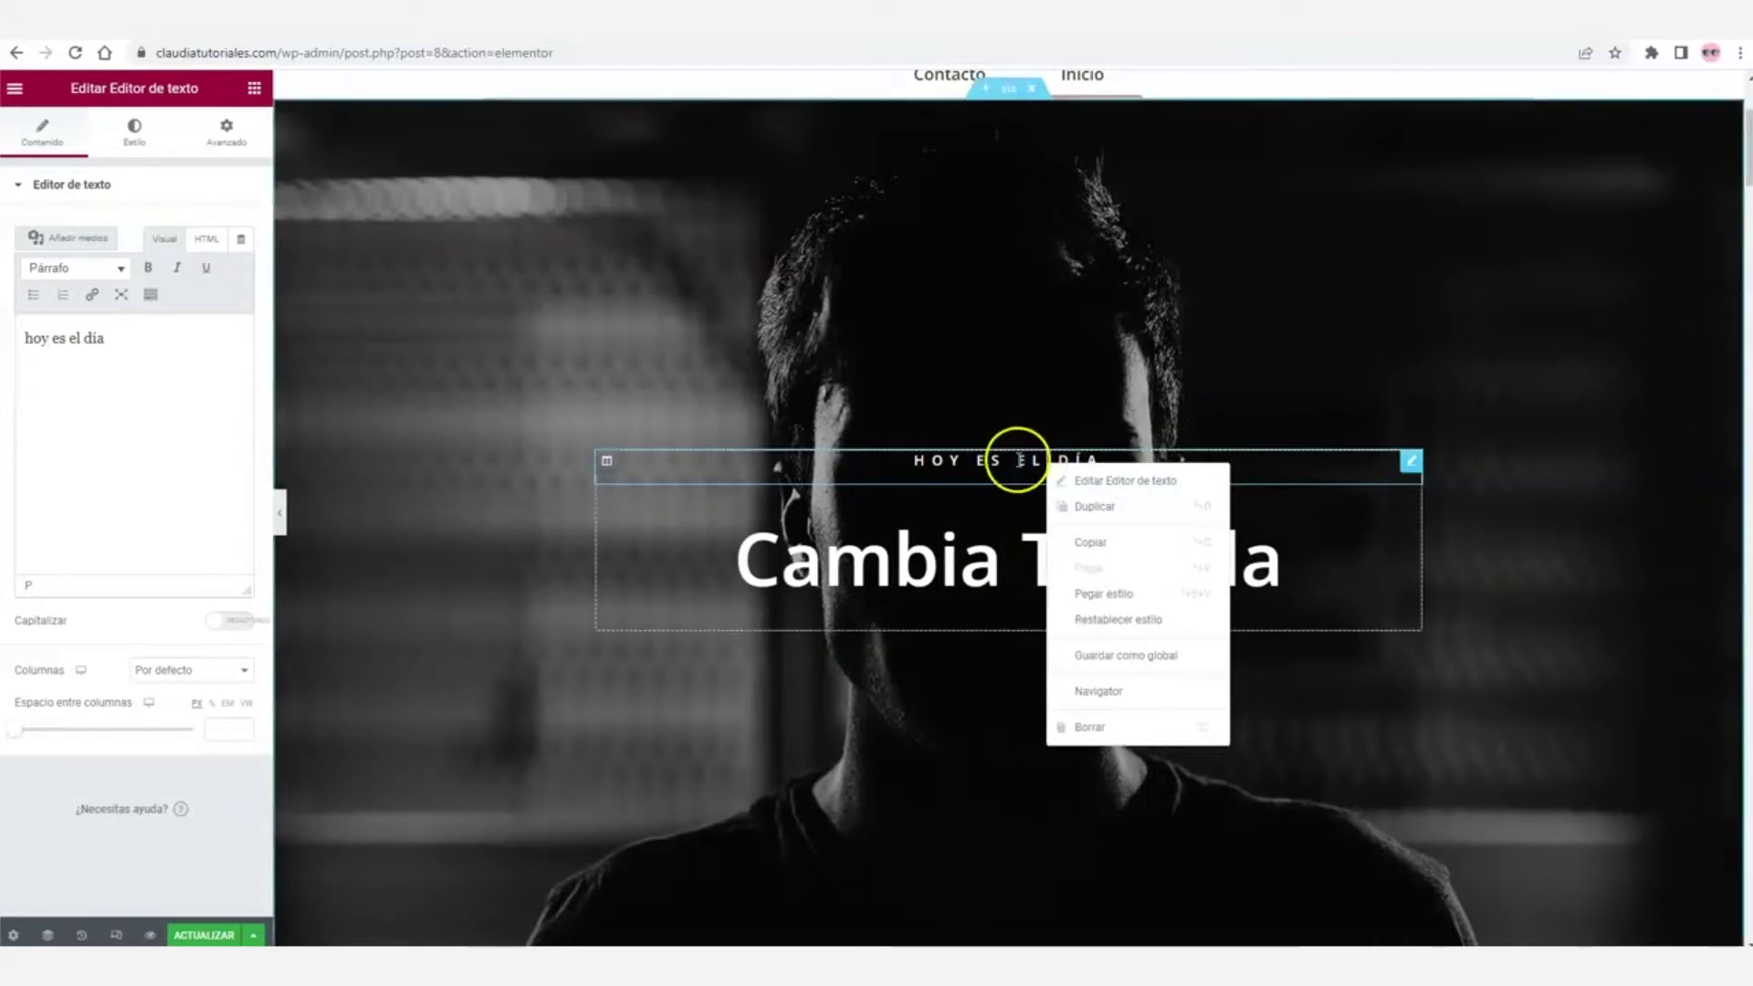
click(1135, 514)
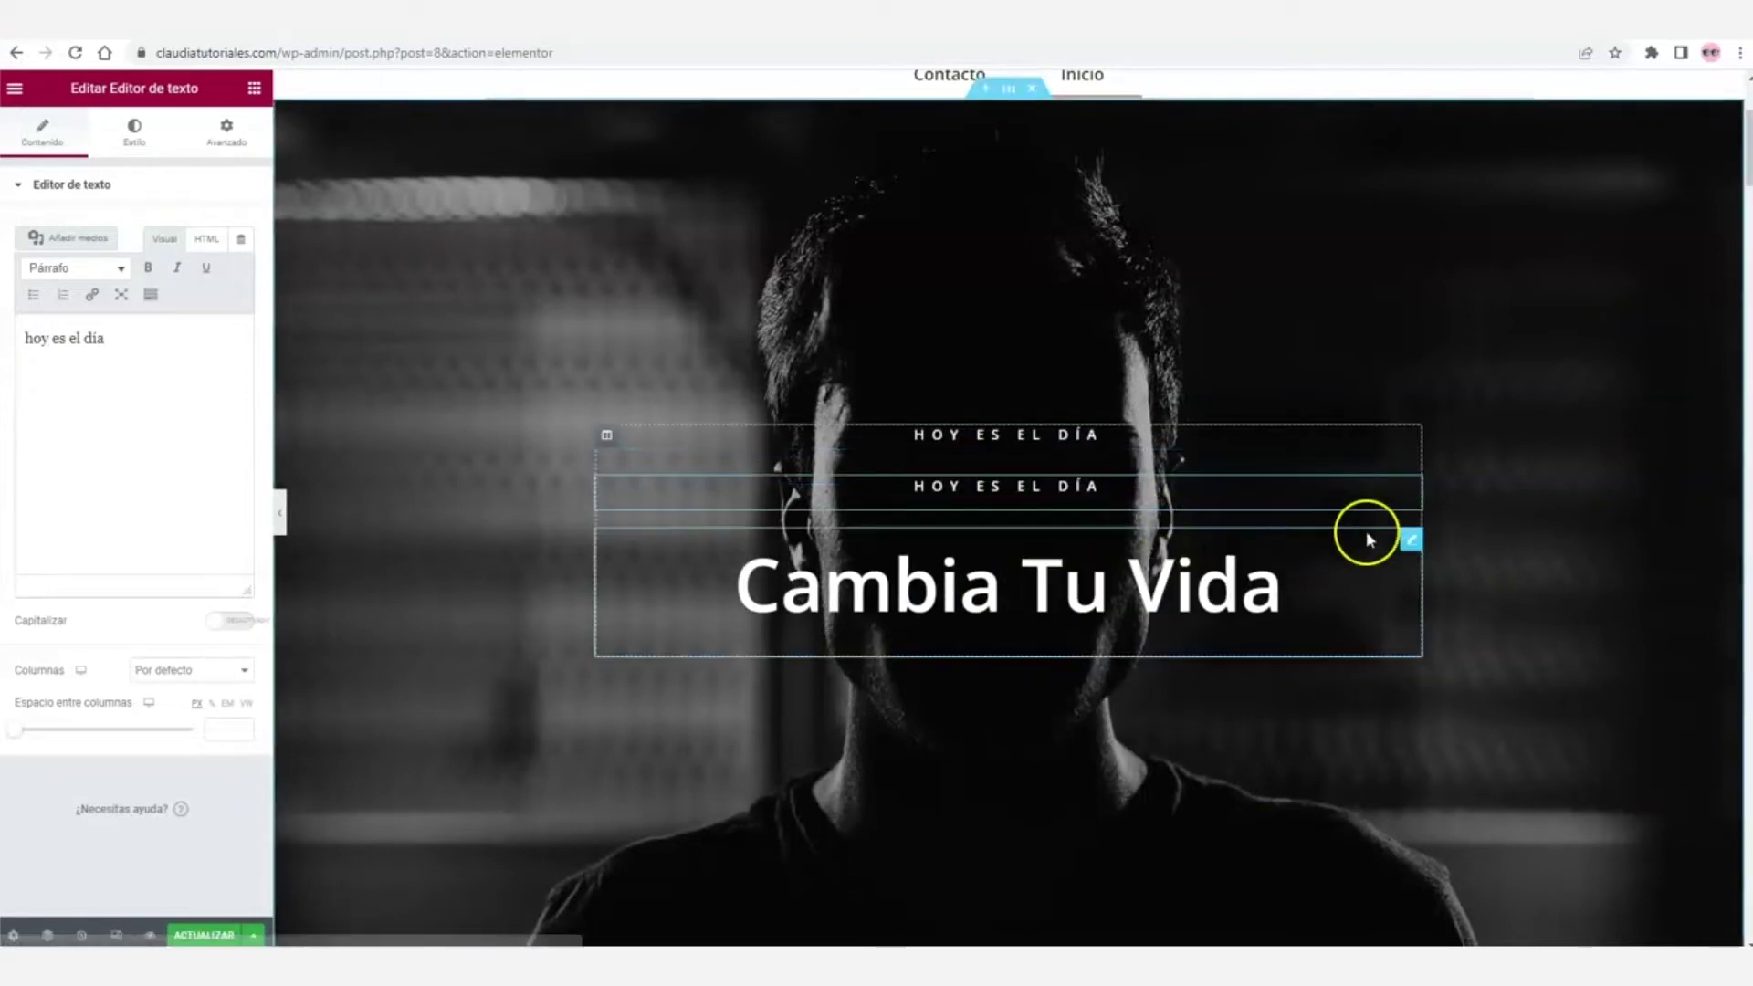
drag(1413, 490, 1229, 646)
- Replace the copied text below the hero heading with "¿qué estas esperando?"
click(1099, 632)
drag(106, 337, 25, 338)
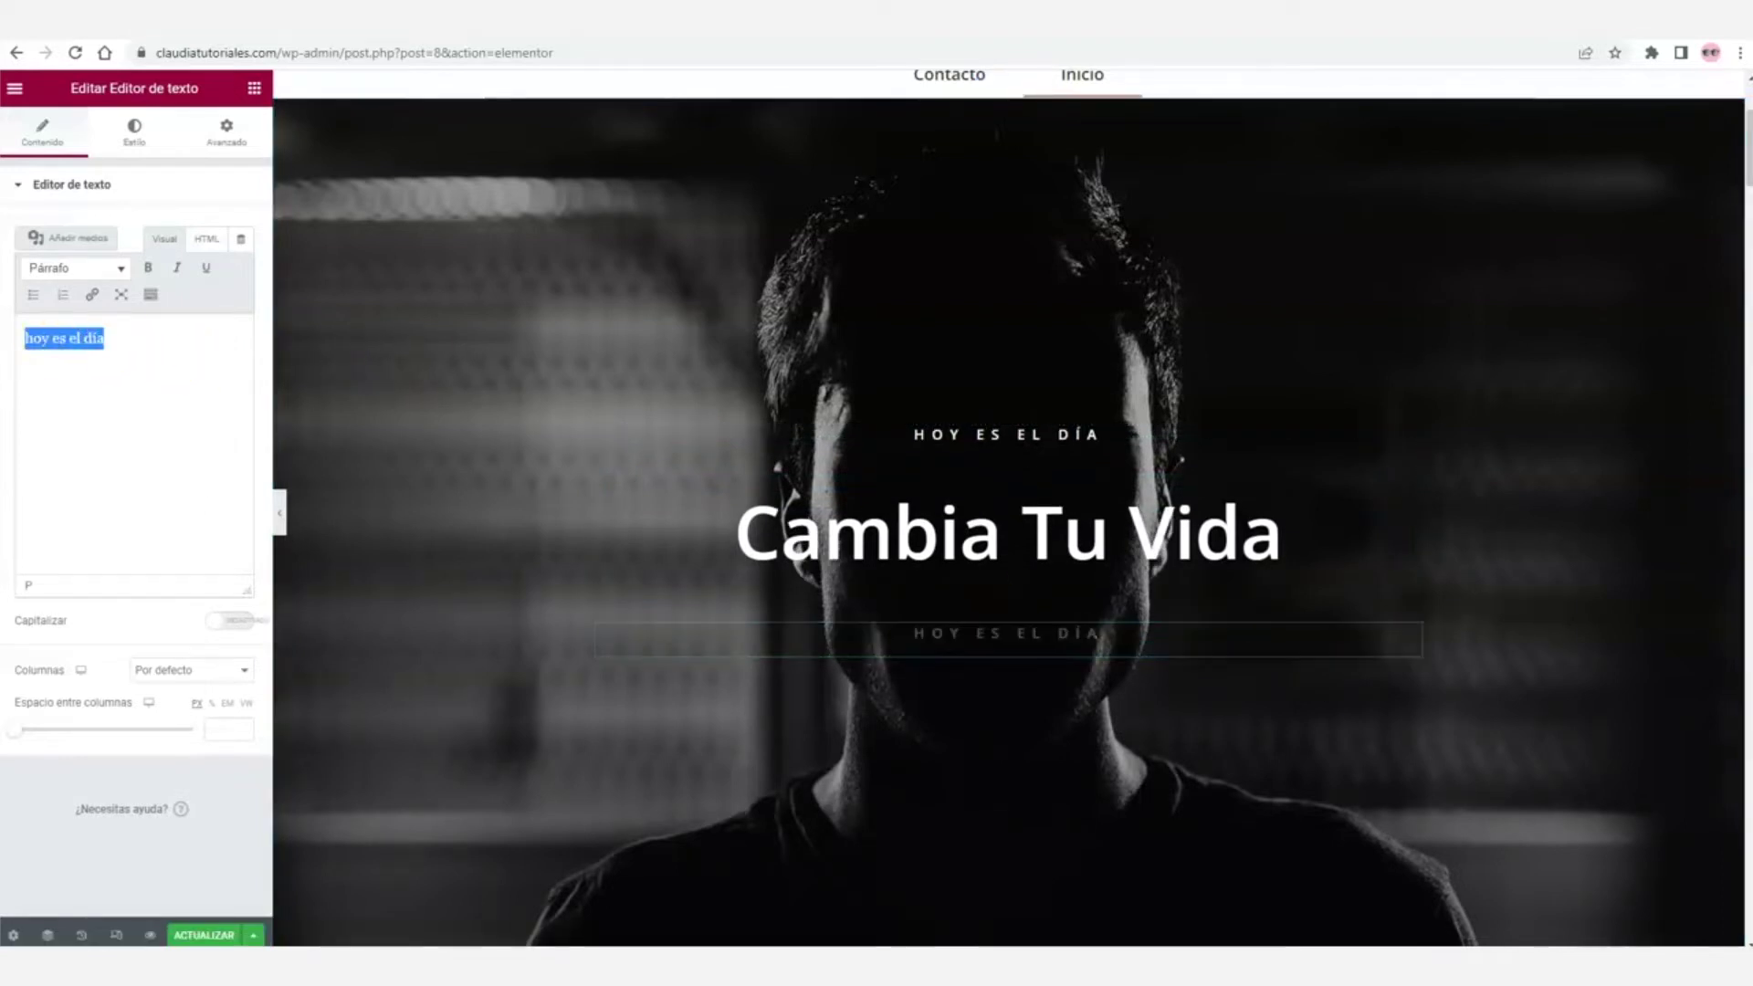
text(¿qup?)
key(BackSpace)
text(é estas esperando)
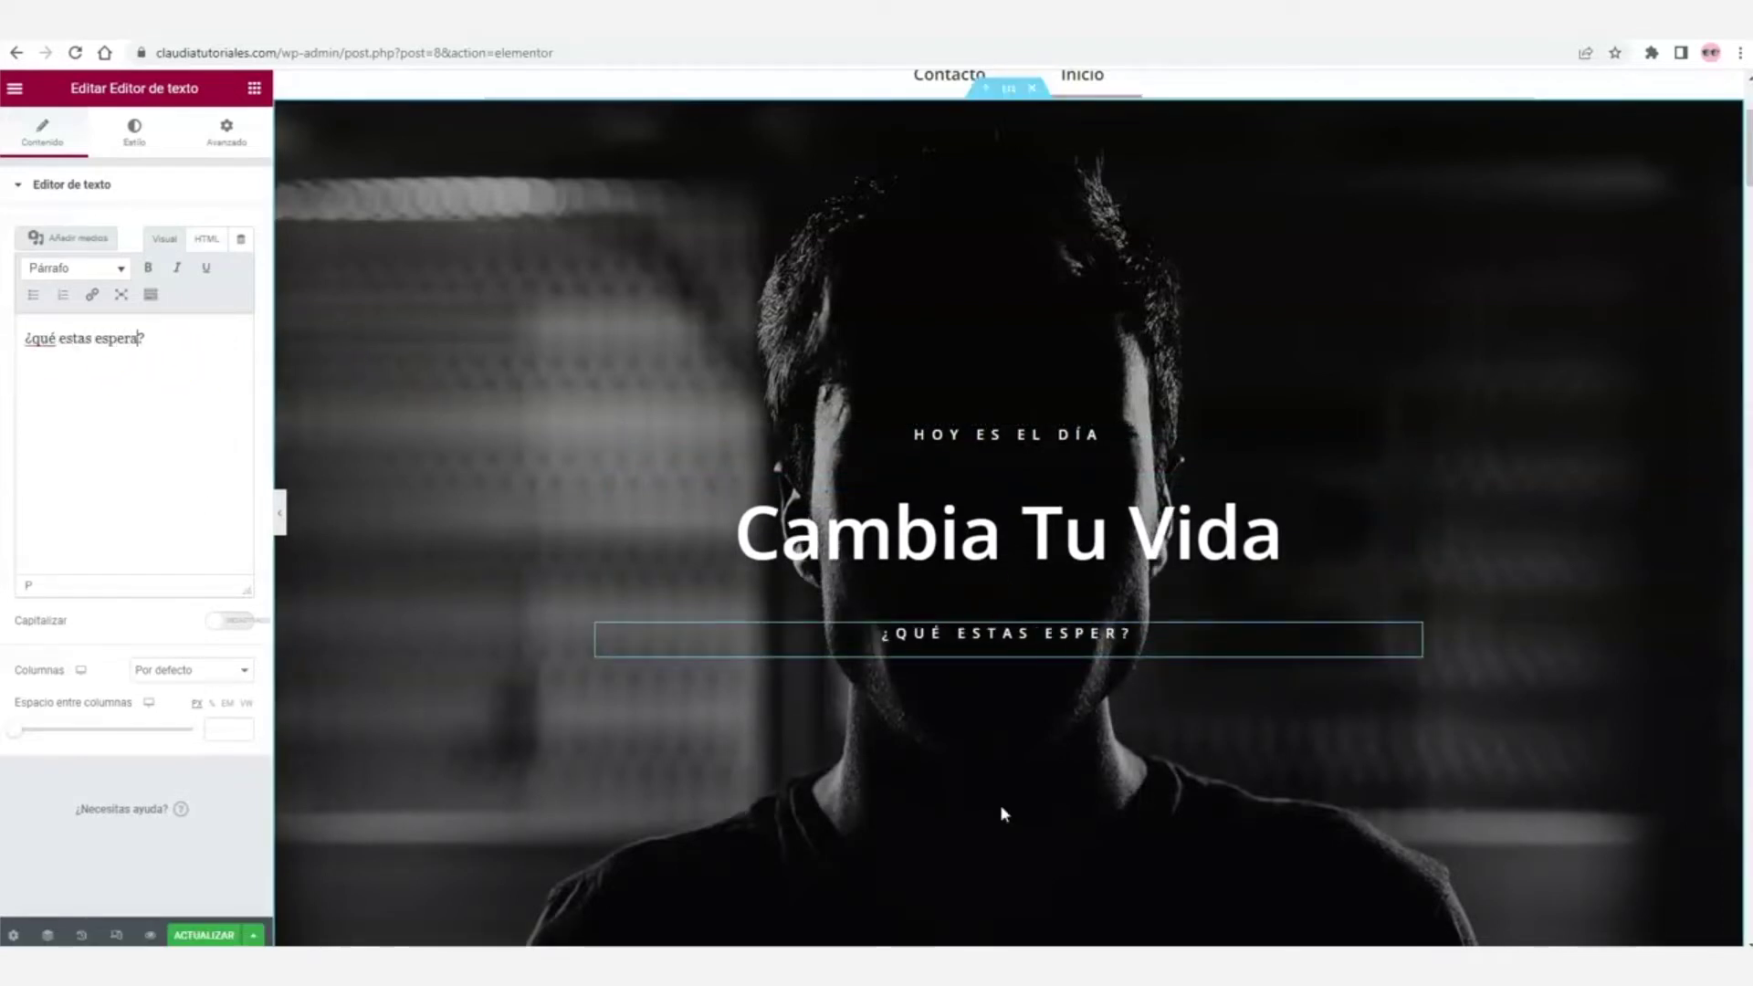
scroll(1191, 371, down, 4)
scroll(1192, 379, up, 2)
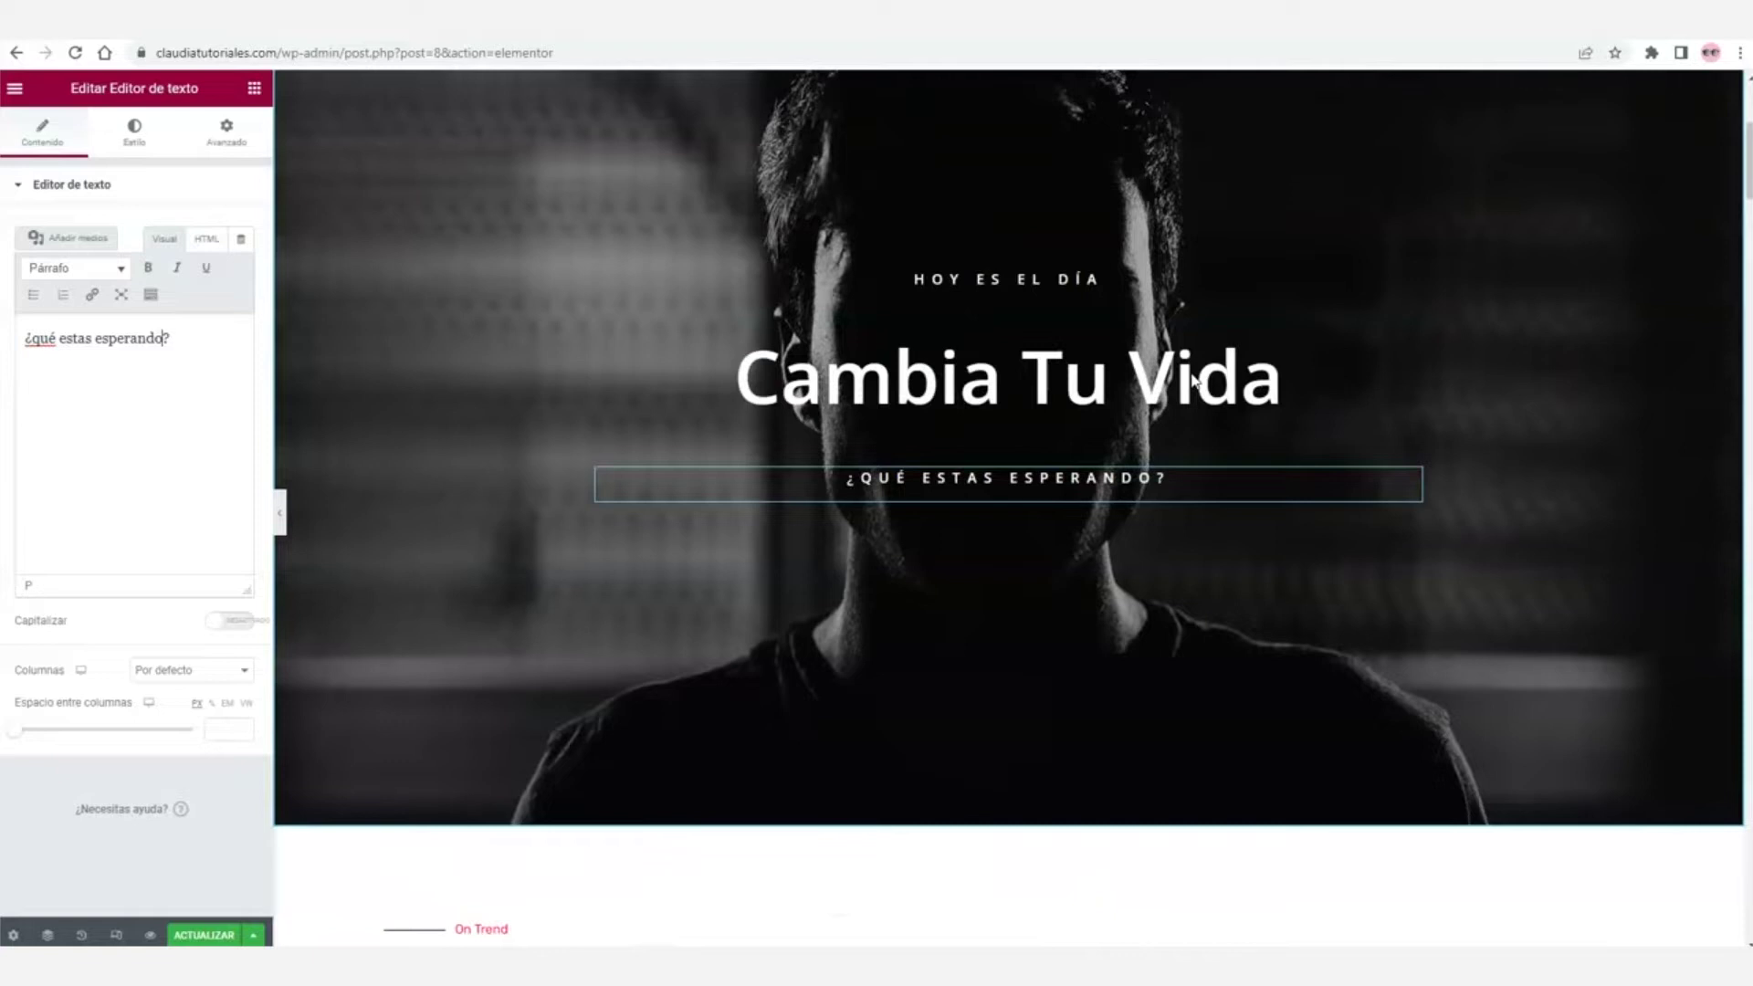
- Upload the tuttexto image from the Descargas folder as the new background image for the hero section
scroll(1193, 379, up, 2)
scroll(1312, 327, up, 1)
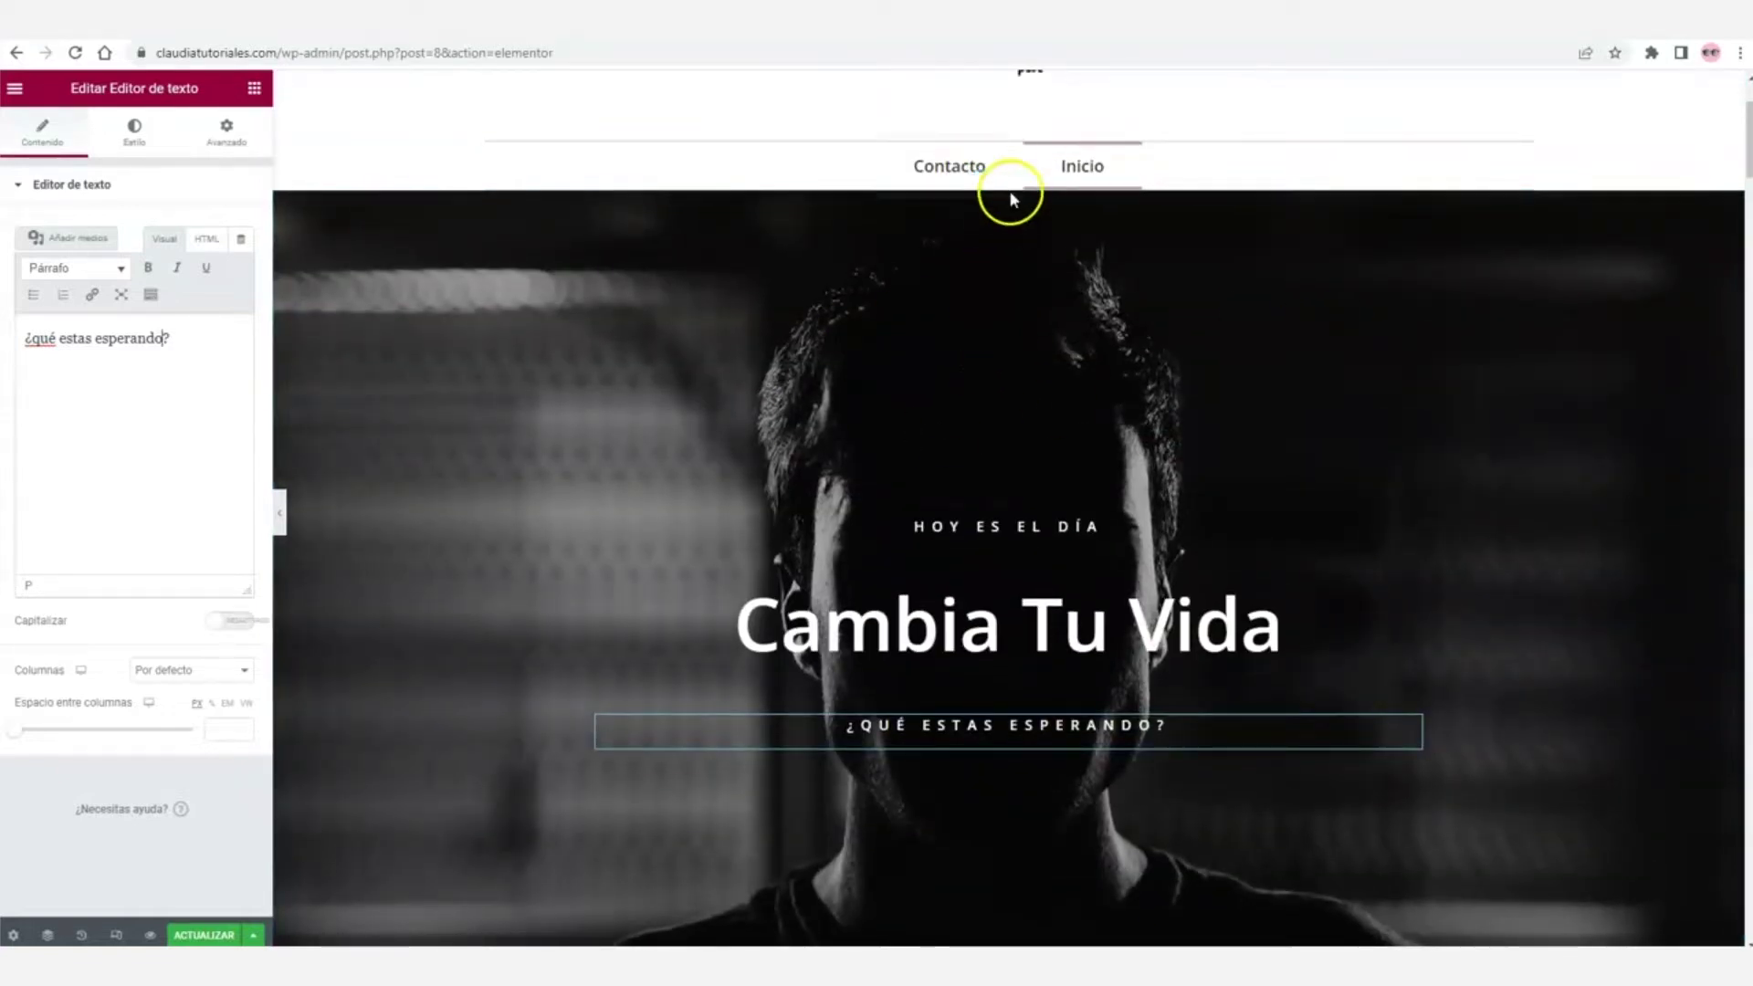
click(1009, 182)
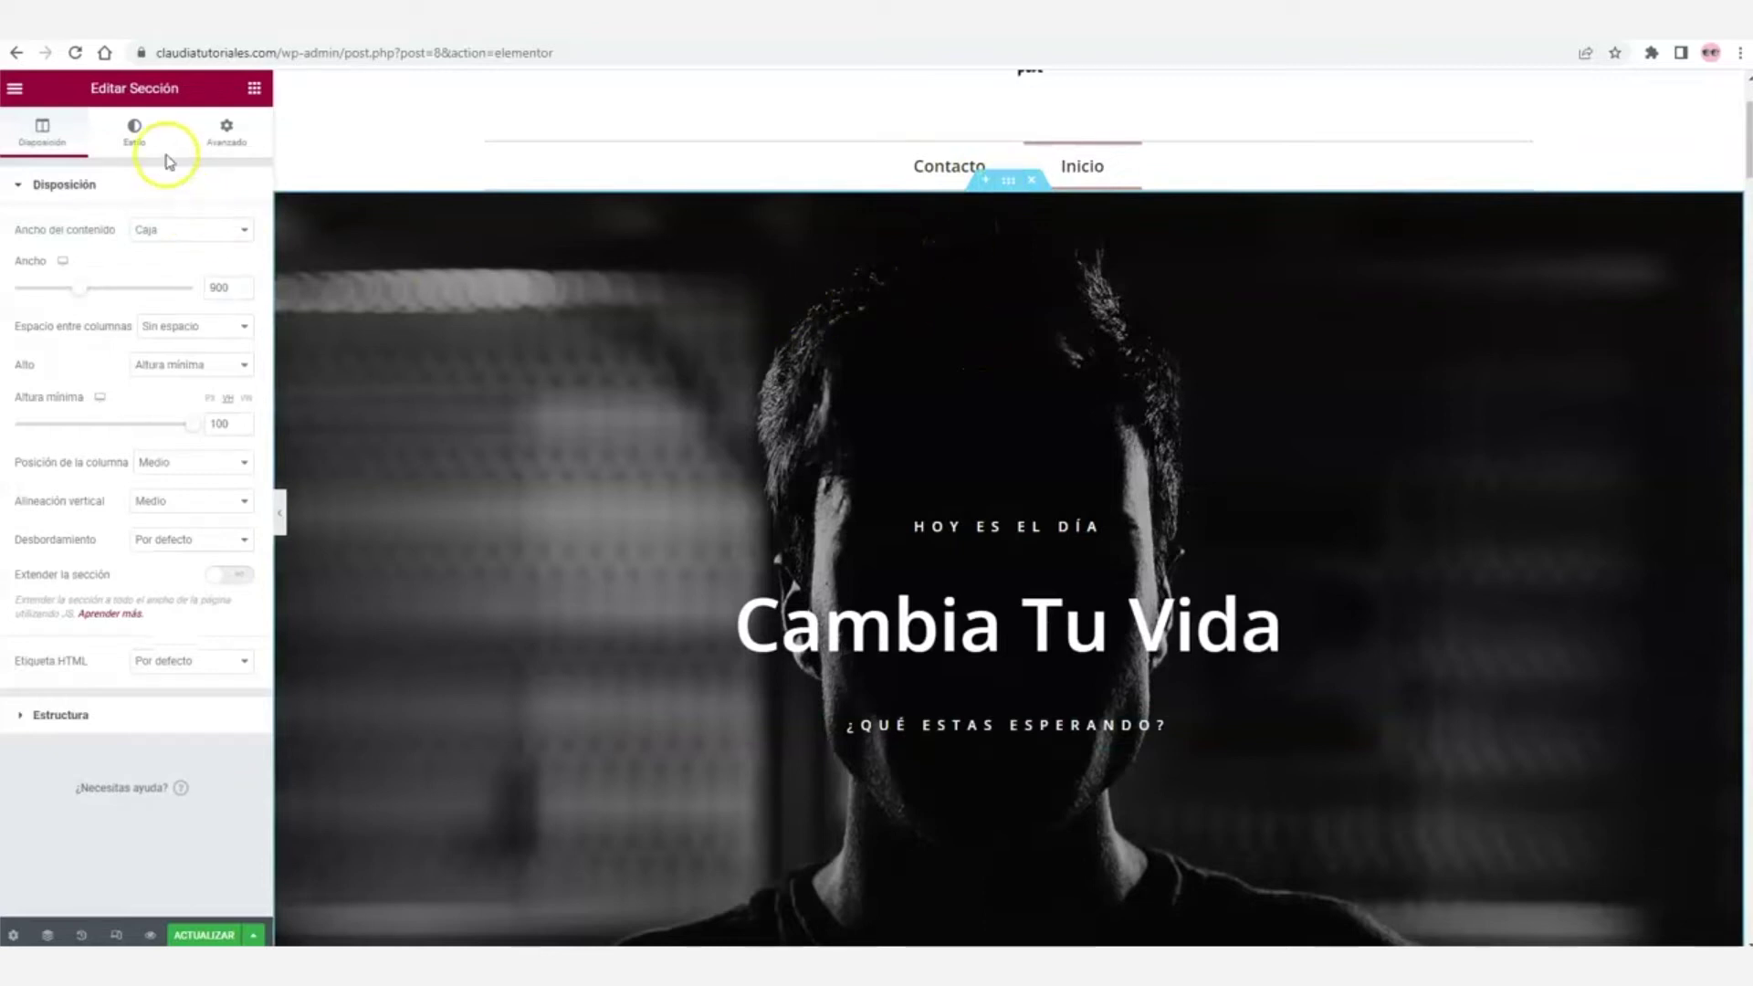
click(134, 129)
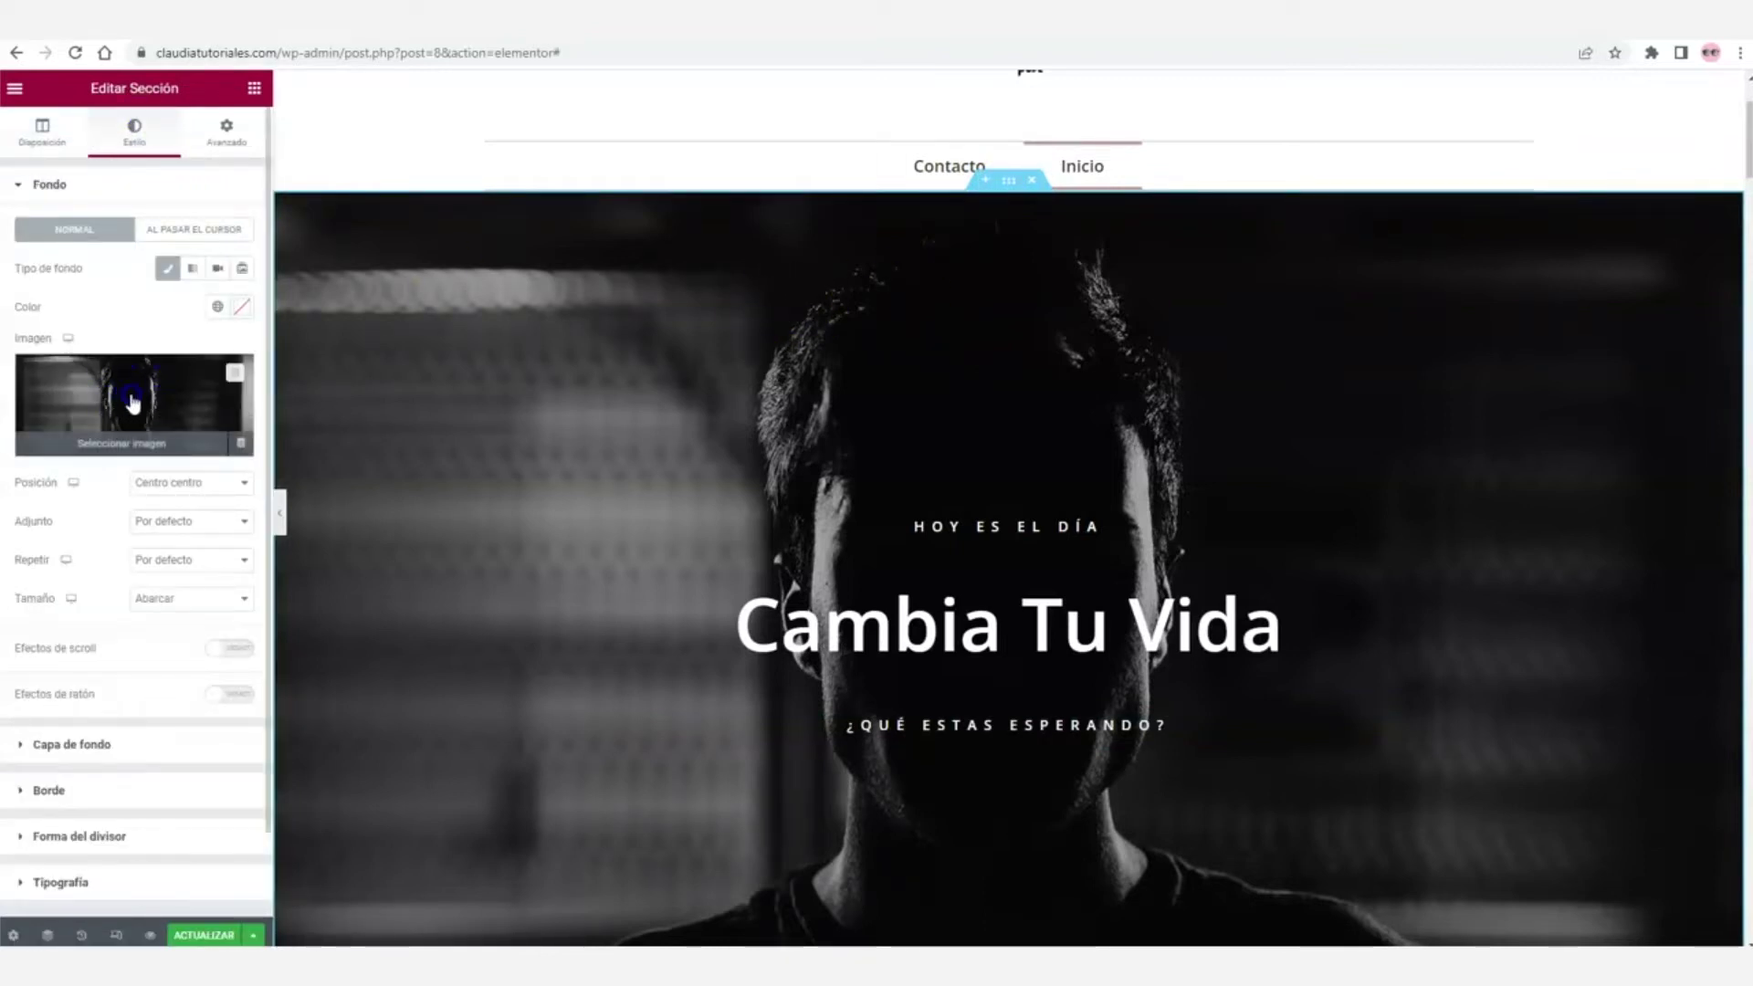
click(129, 382)
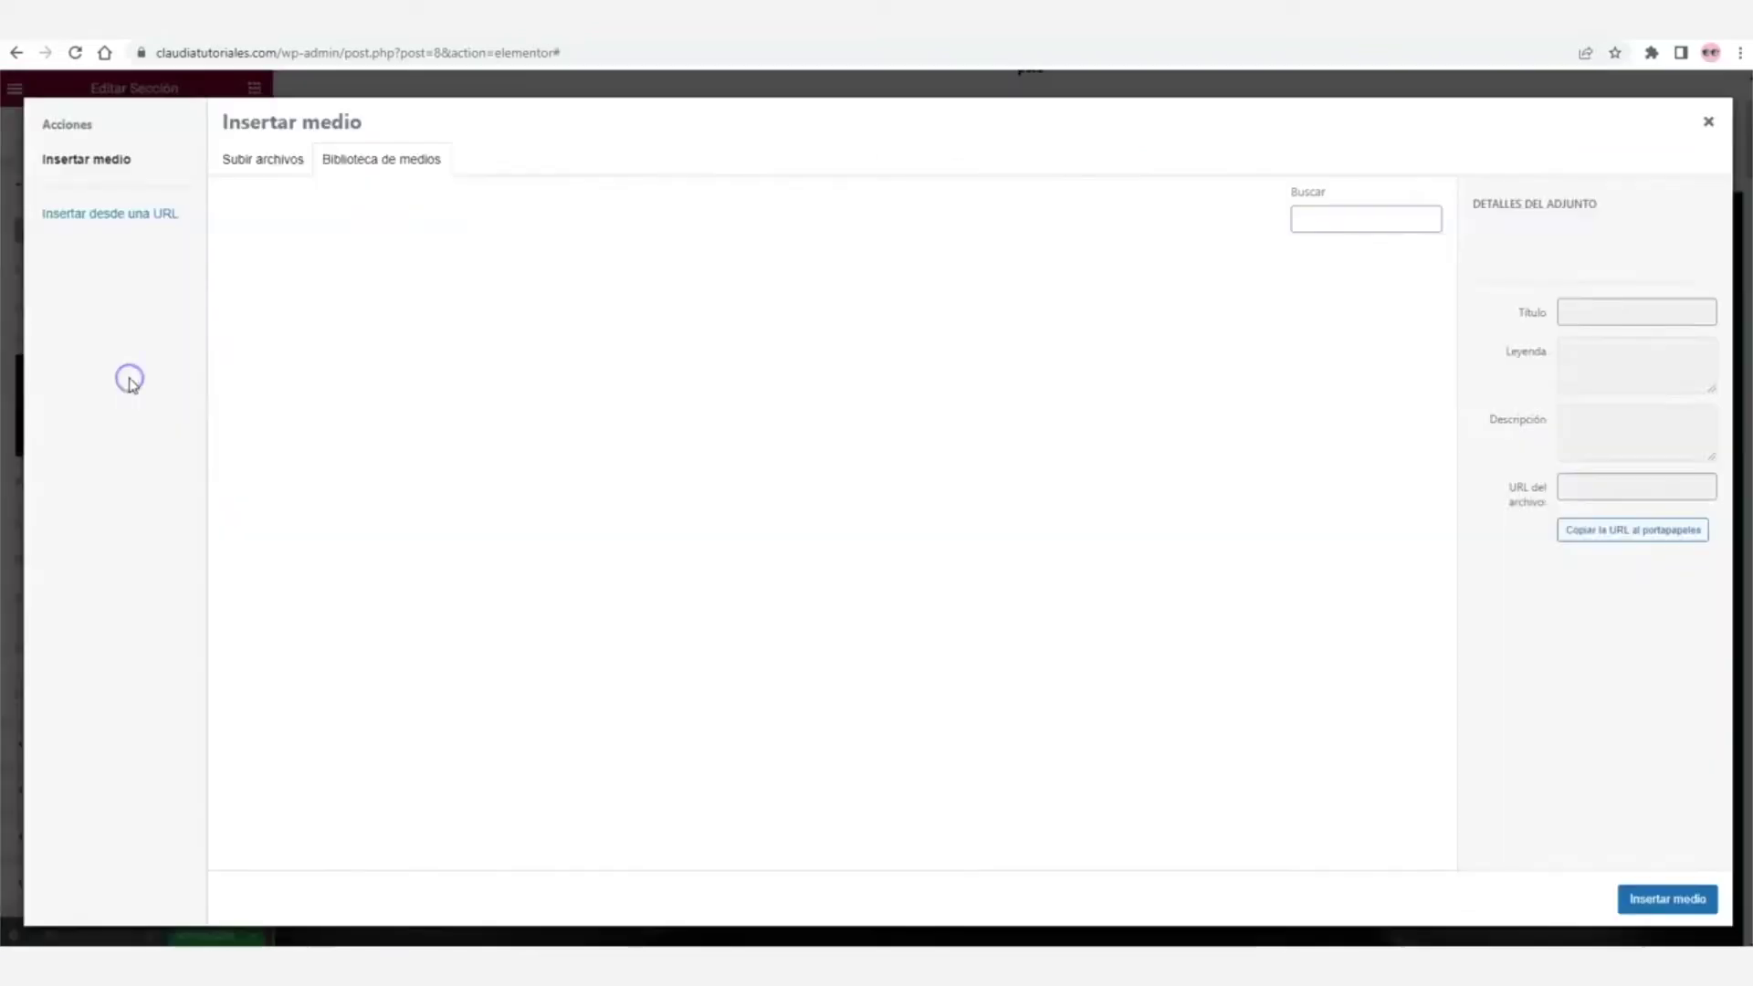
click(260, 169)
click(984, 491)
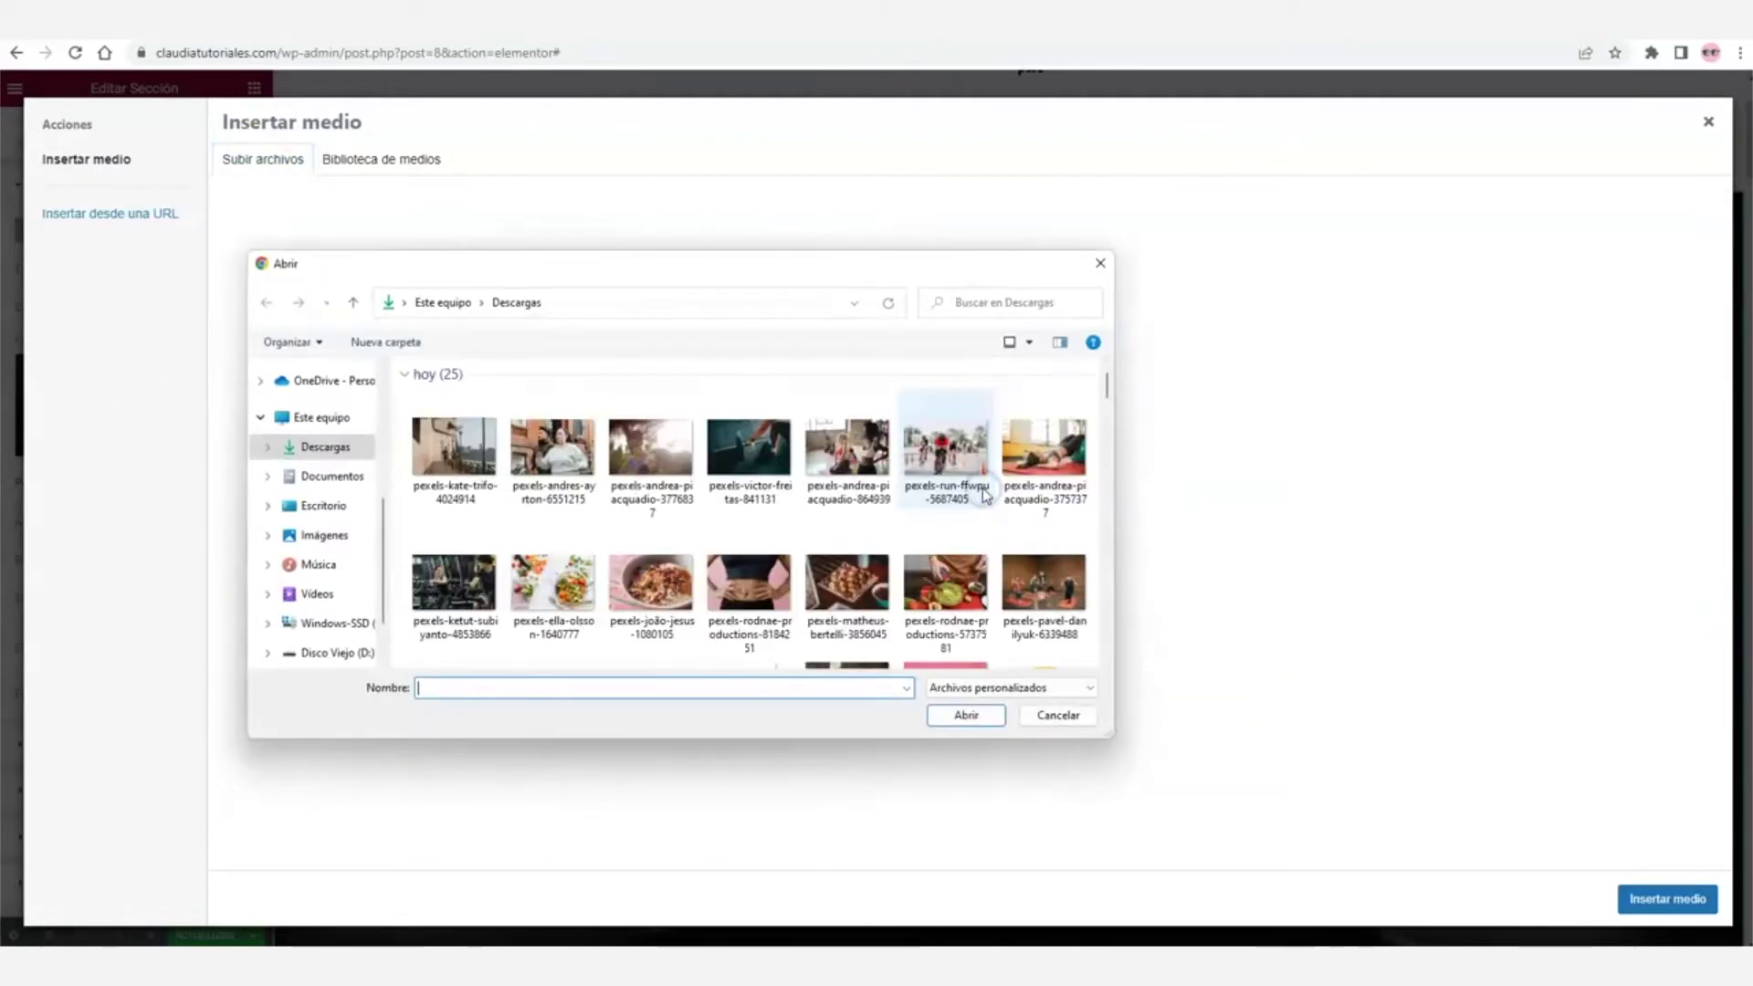
scroll(985, 493, down, 3)
click(457, 589)
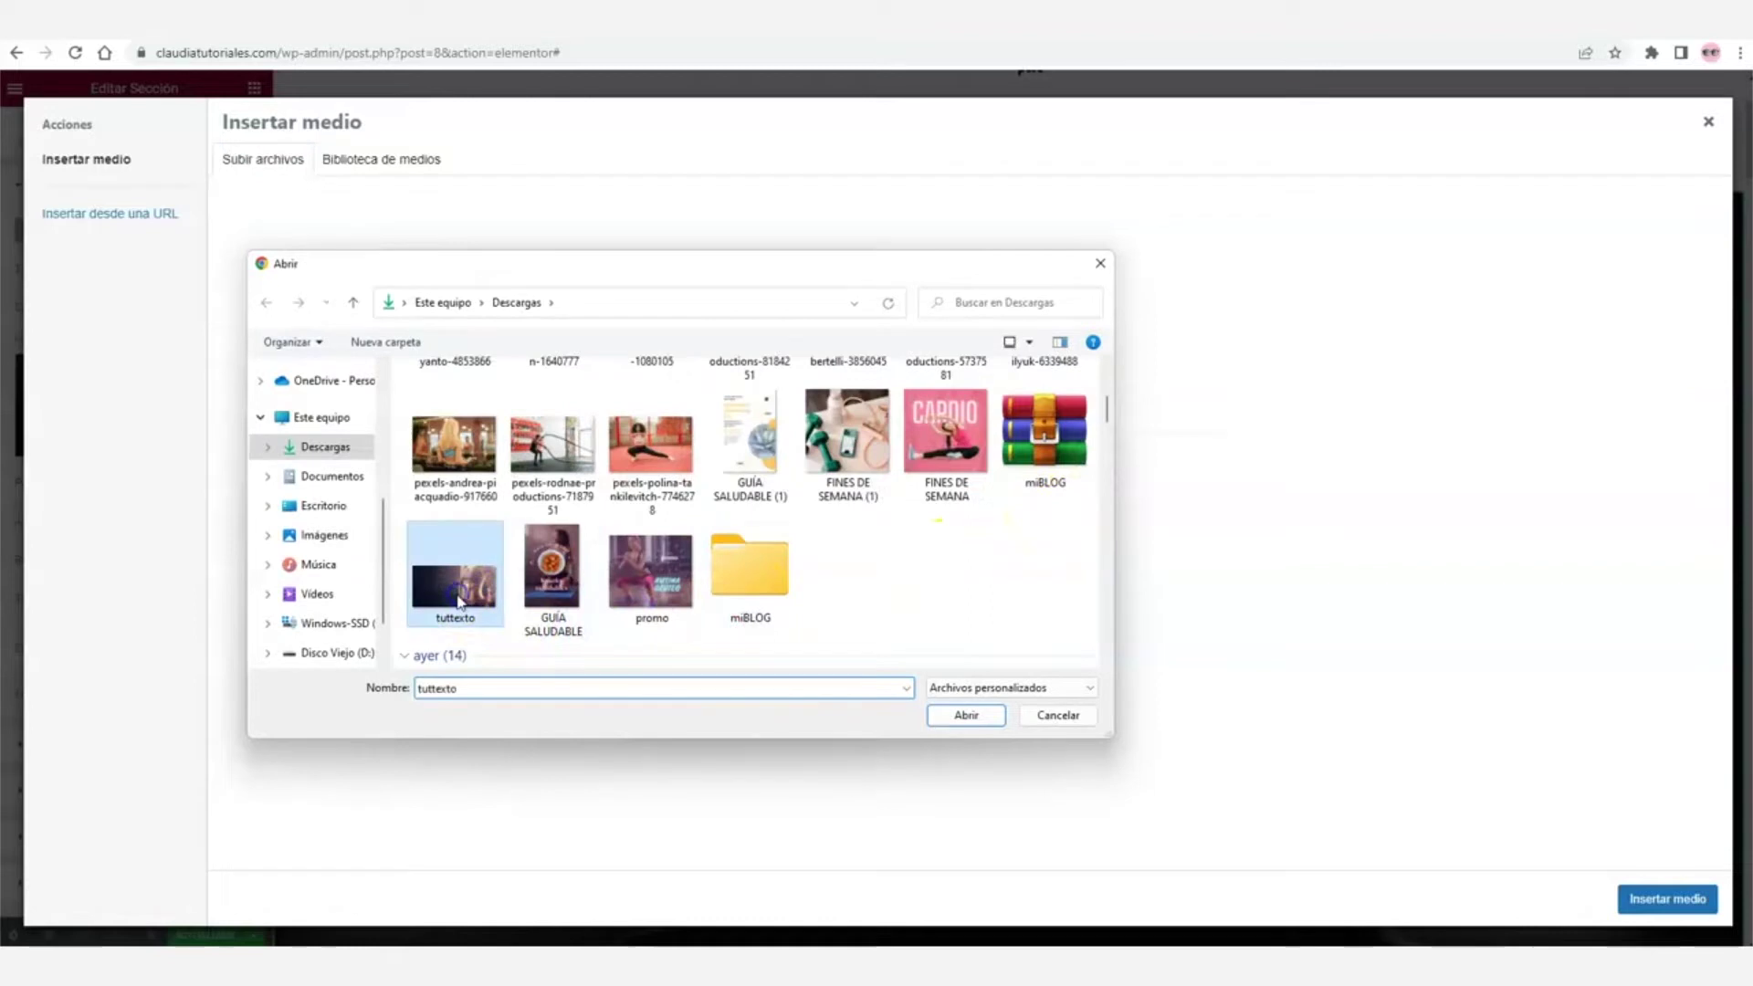
click(458, 589)
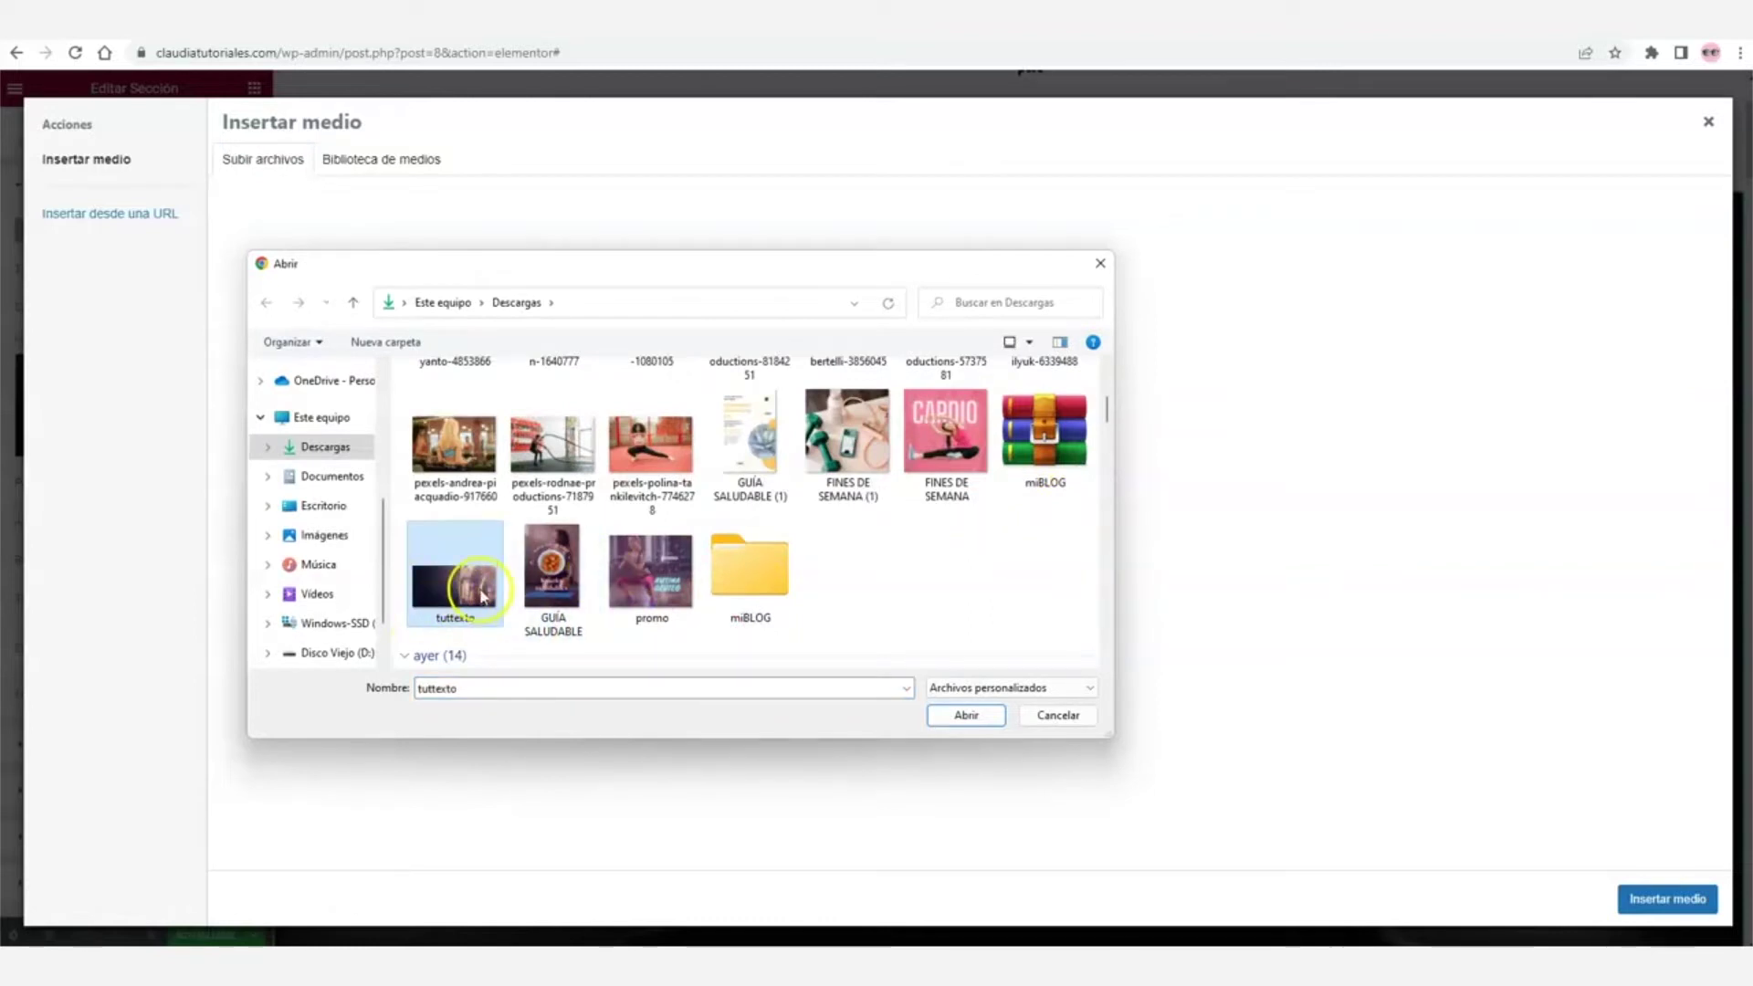
click(965, 714)
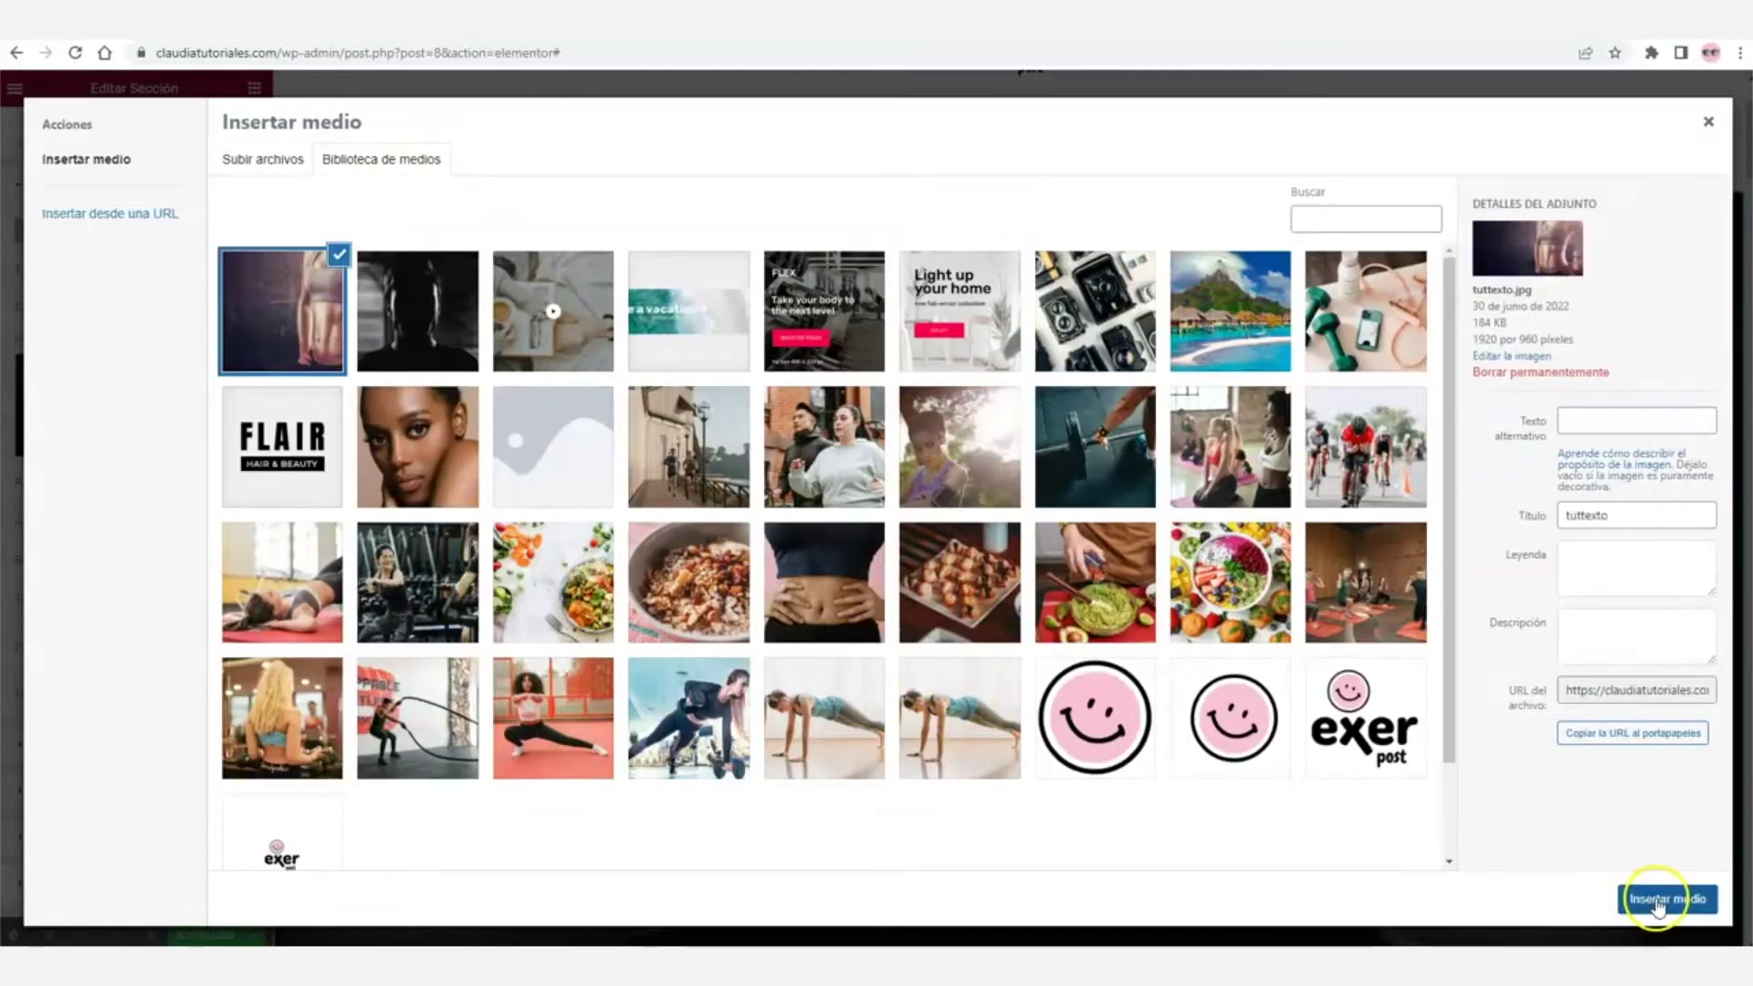
- Insert the uploaded tuttexto image as the hero section's background and check it at full page width
click(1658, 902)
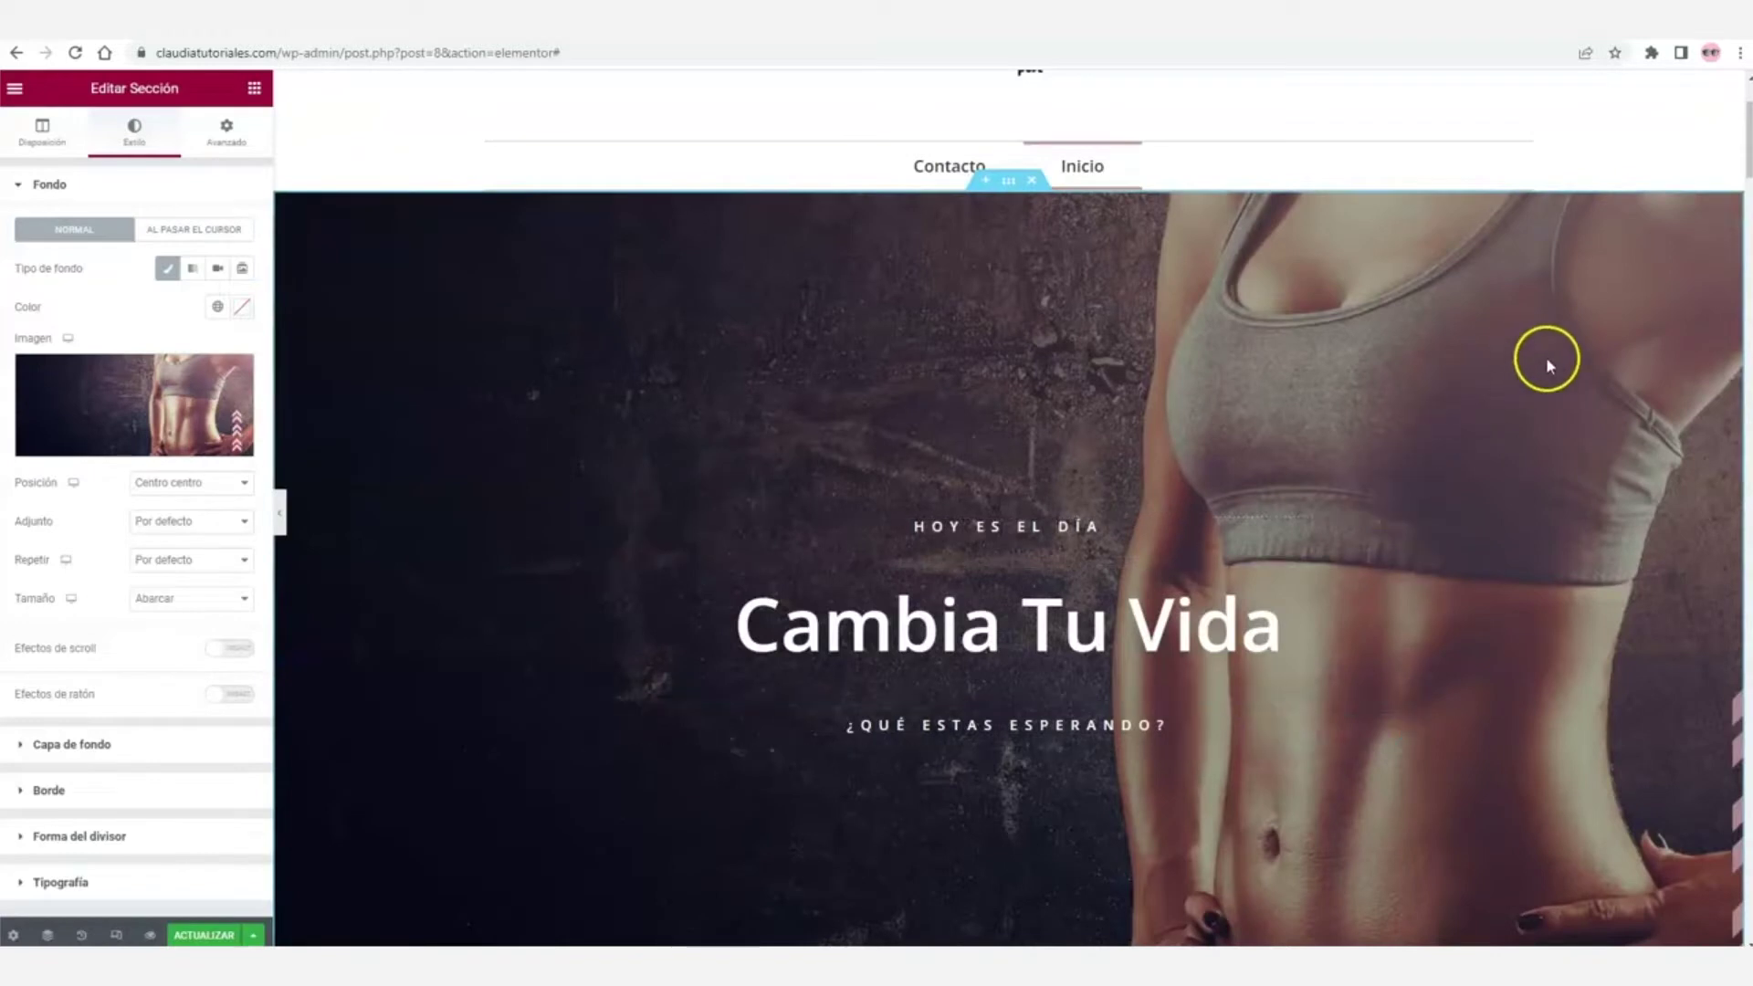
scroll(1547, 358, down, 3)
scroll(1546, 358, up, 2)
scroll(1547, 357, down, 1)
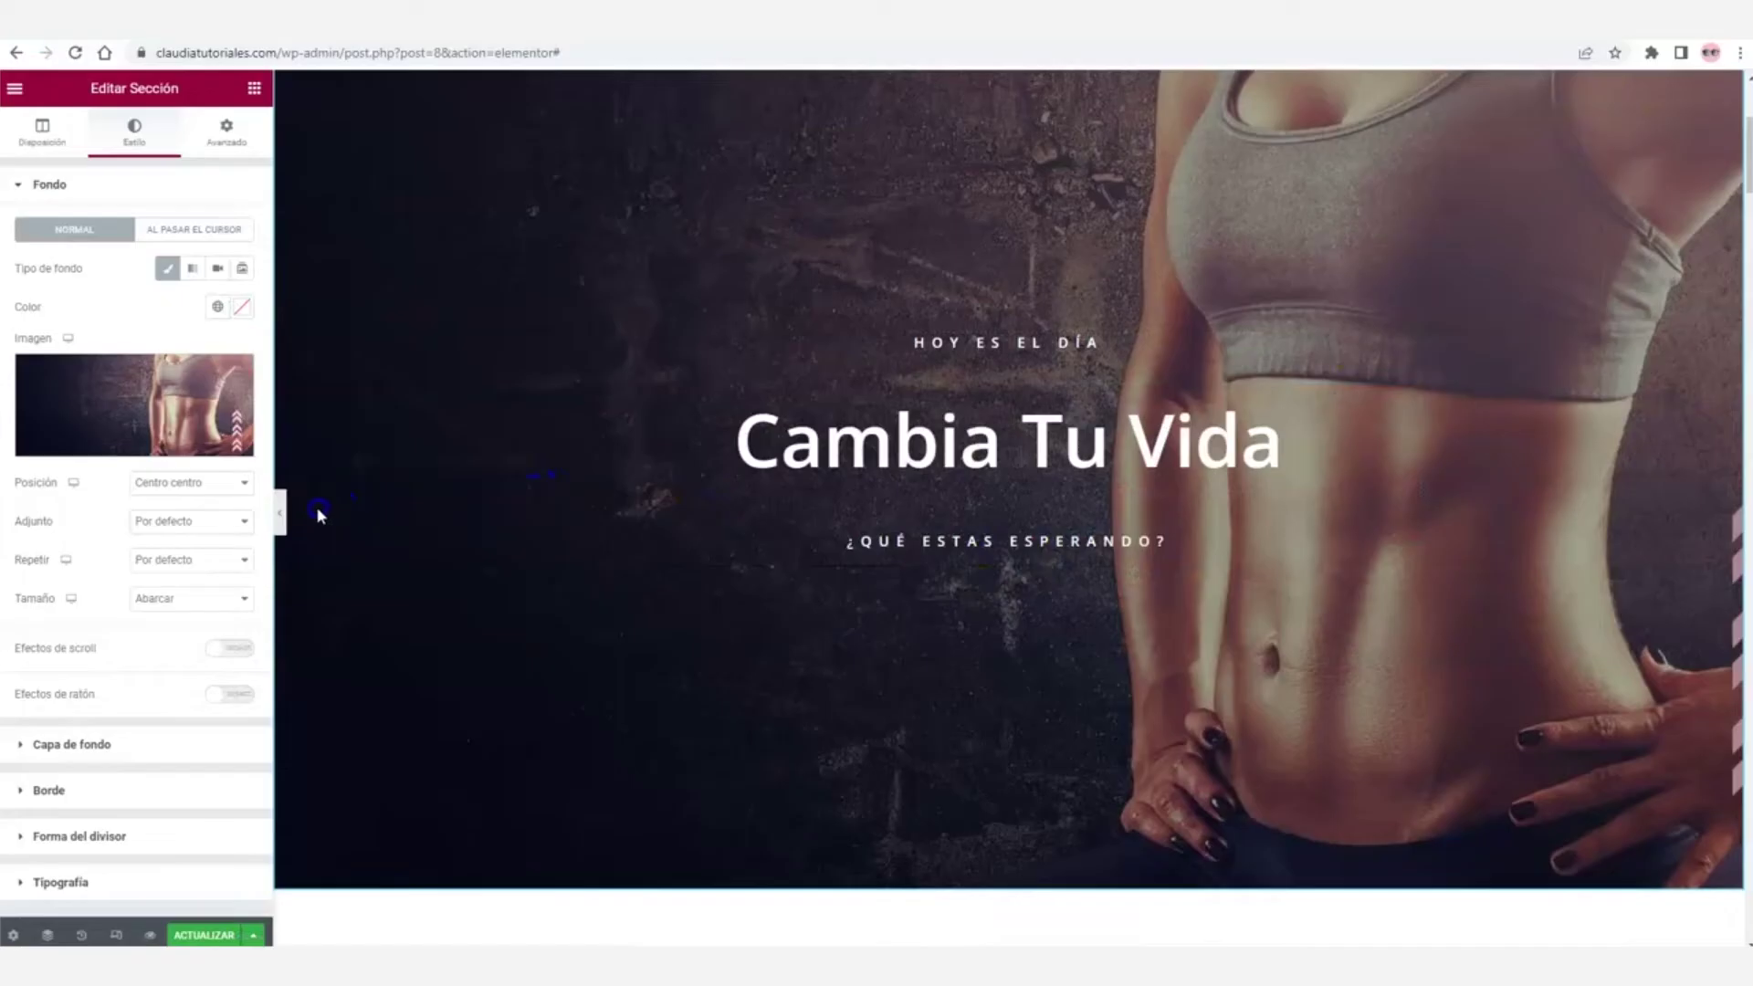
click(279, 523)
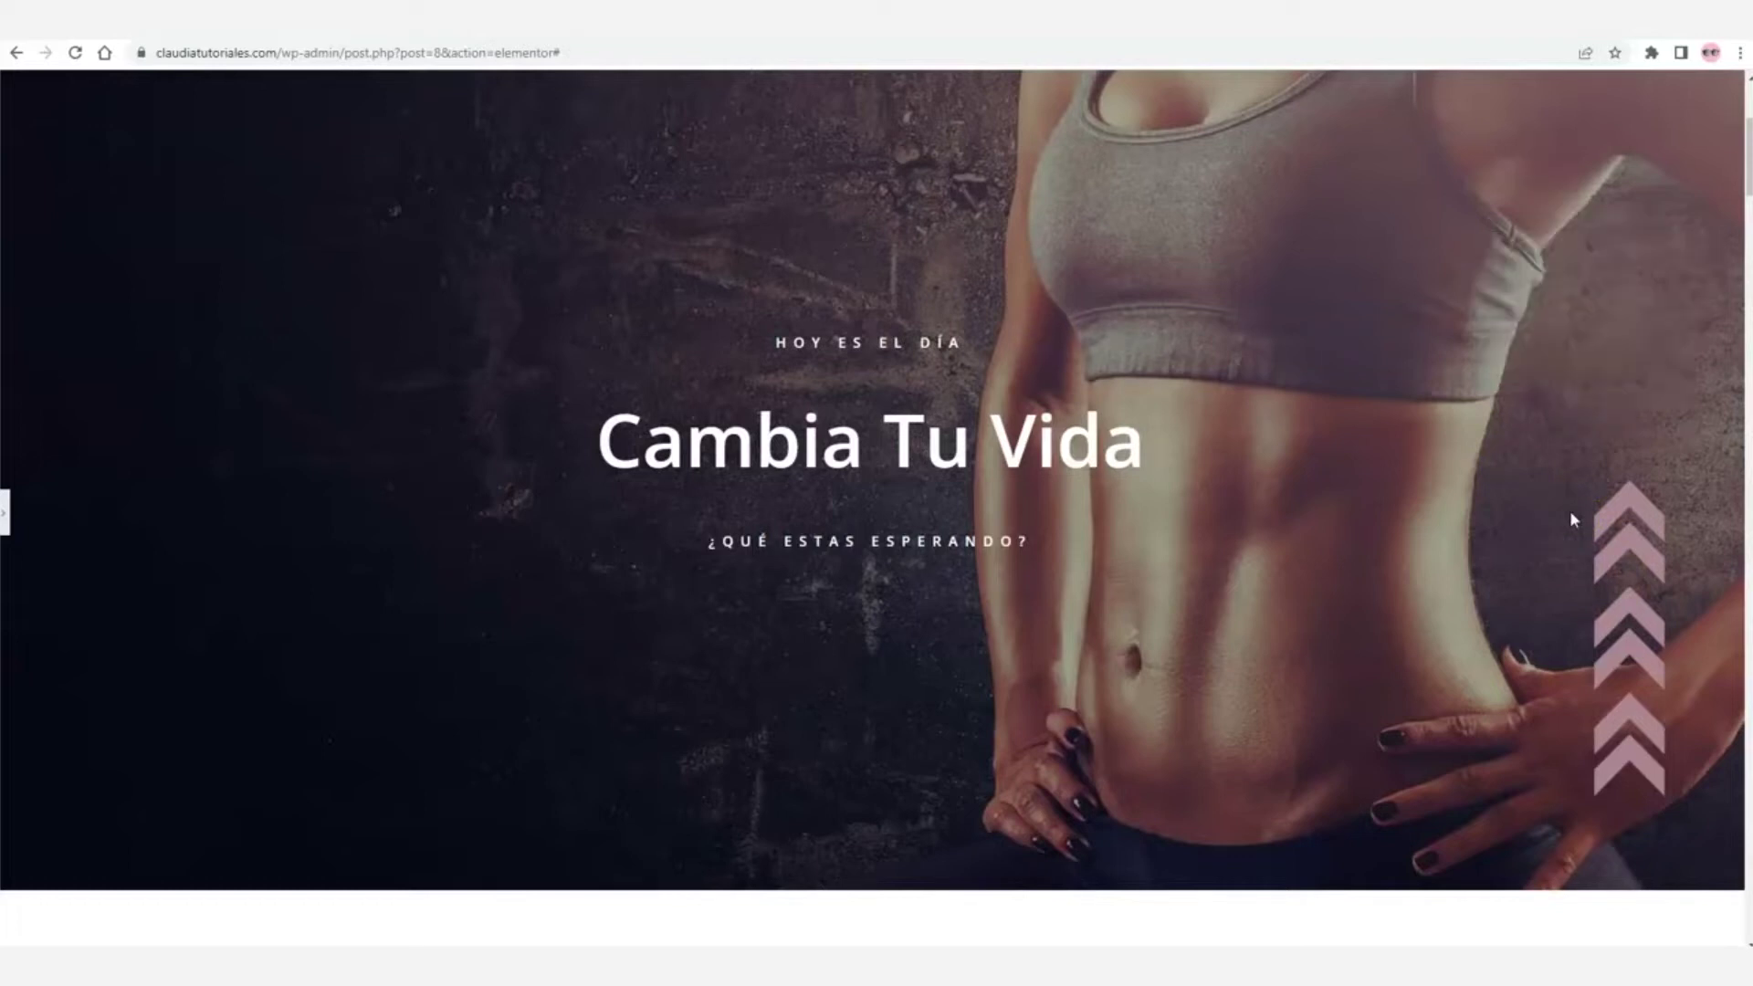
click(4, 512)
- Move the "Travel & Explore The World" section directly below the hero section and preview the placement at full page width
scroll(1173, 469, down, 10)
scroll(1172, 470, down, 20)
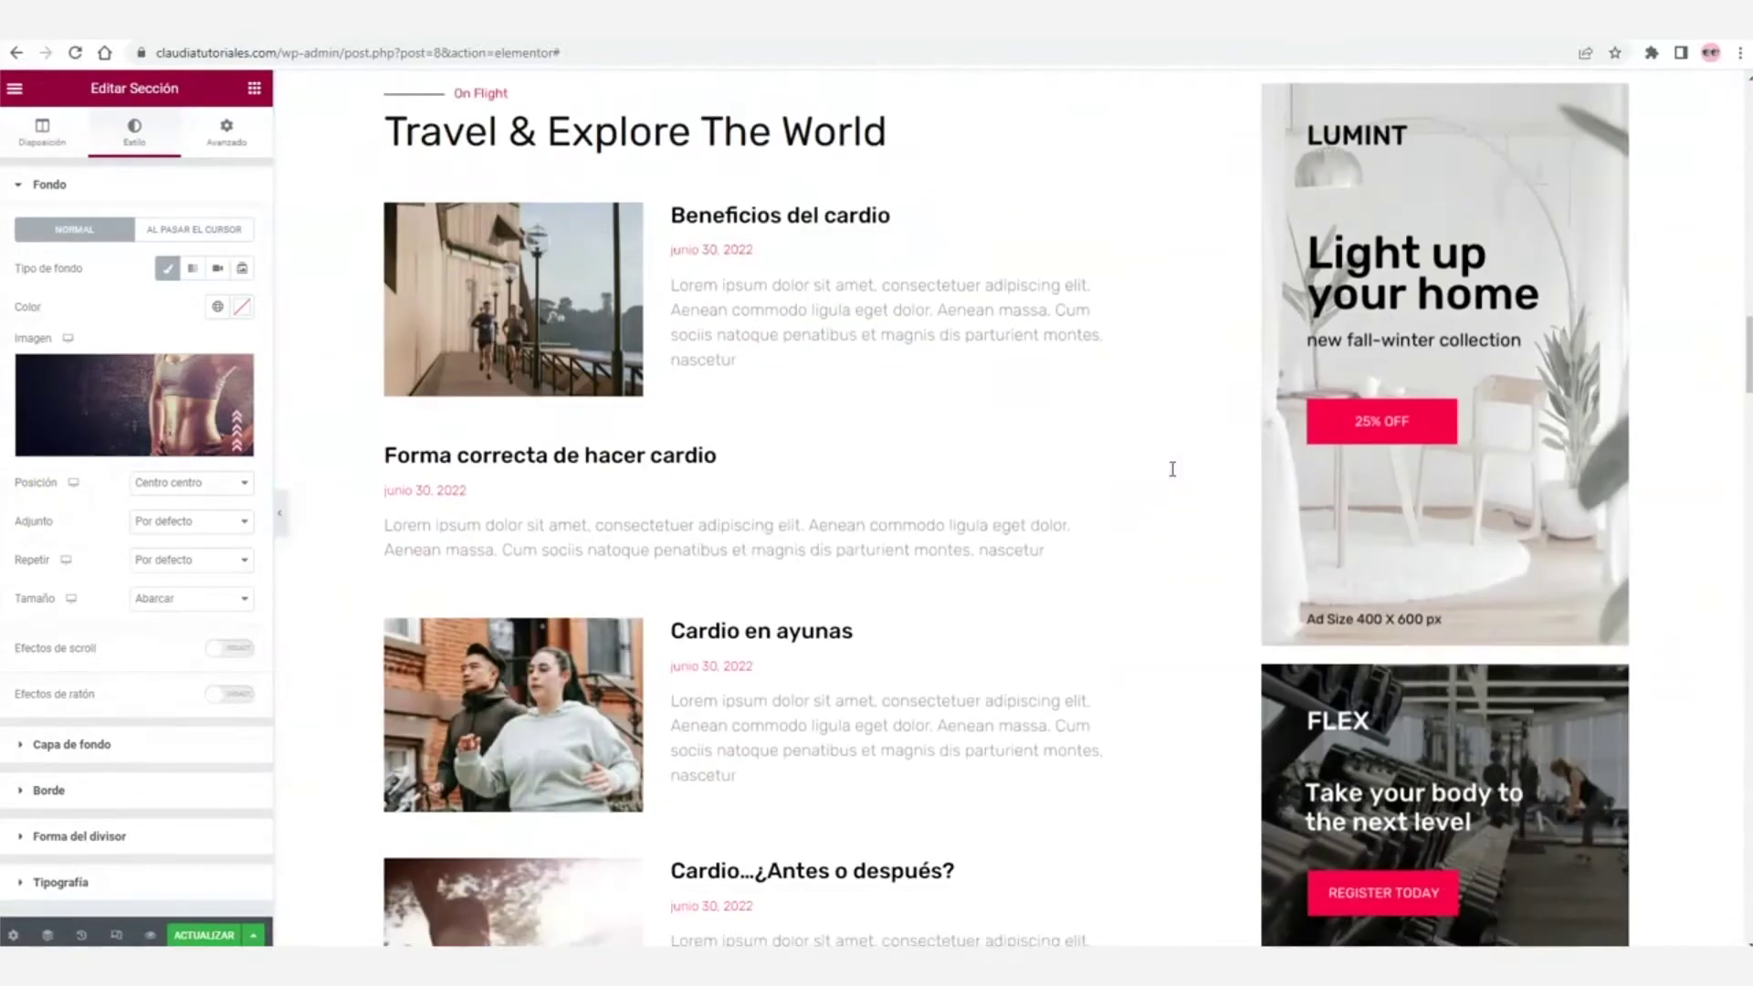
scroll(674, 454, up, 10)
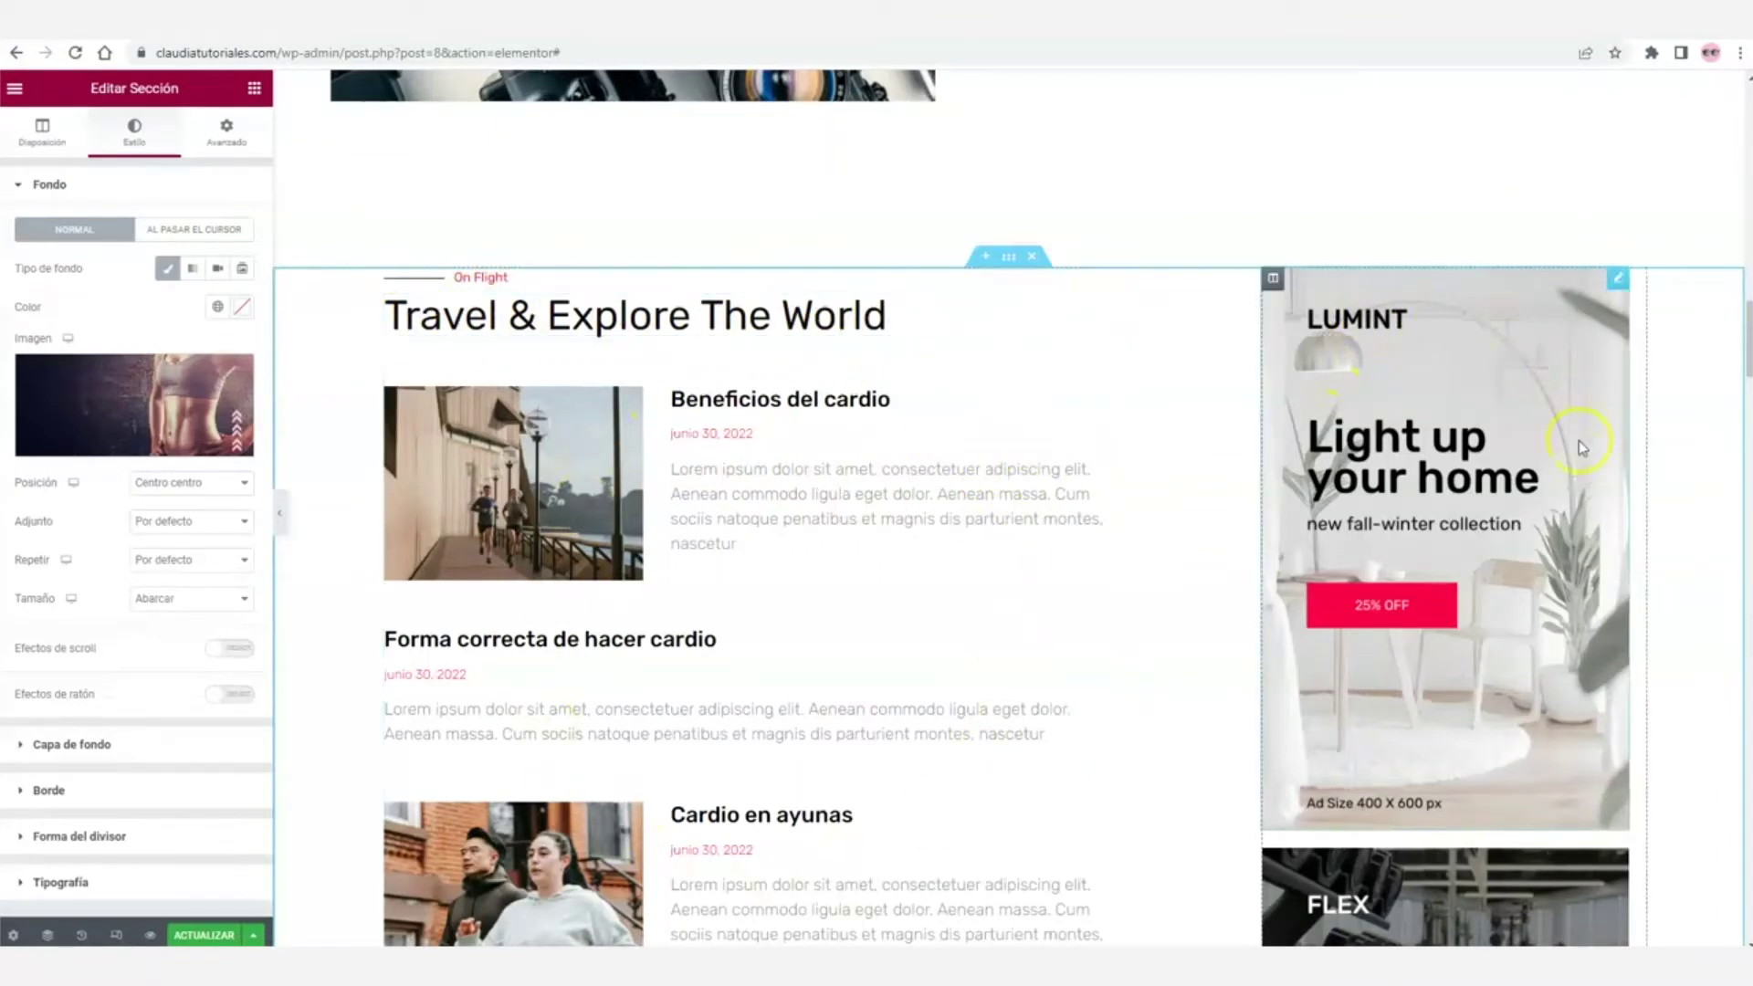
scroll(1438, 733, down, 8)
scroll(1401, 286, up, 8)
scroll(1411, 500, up, 2)
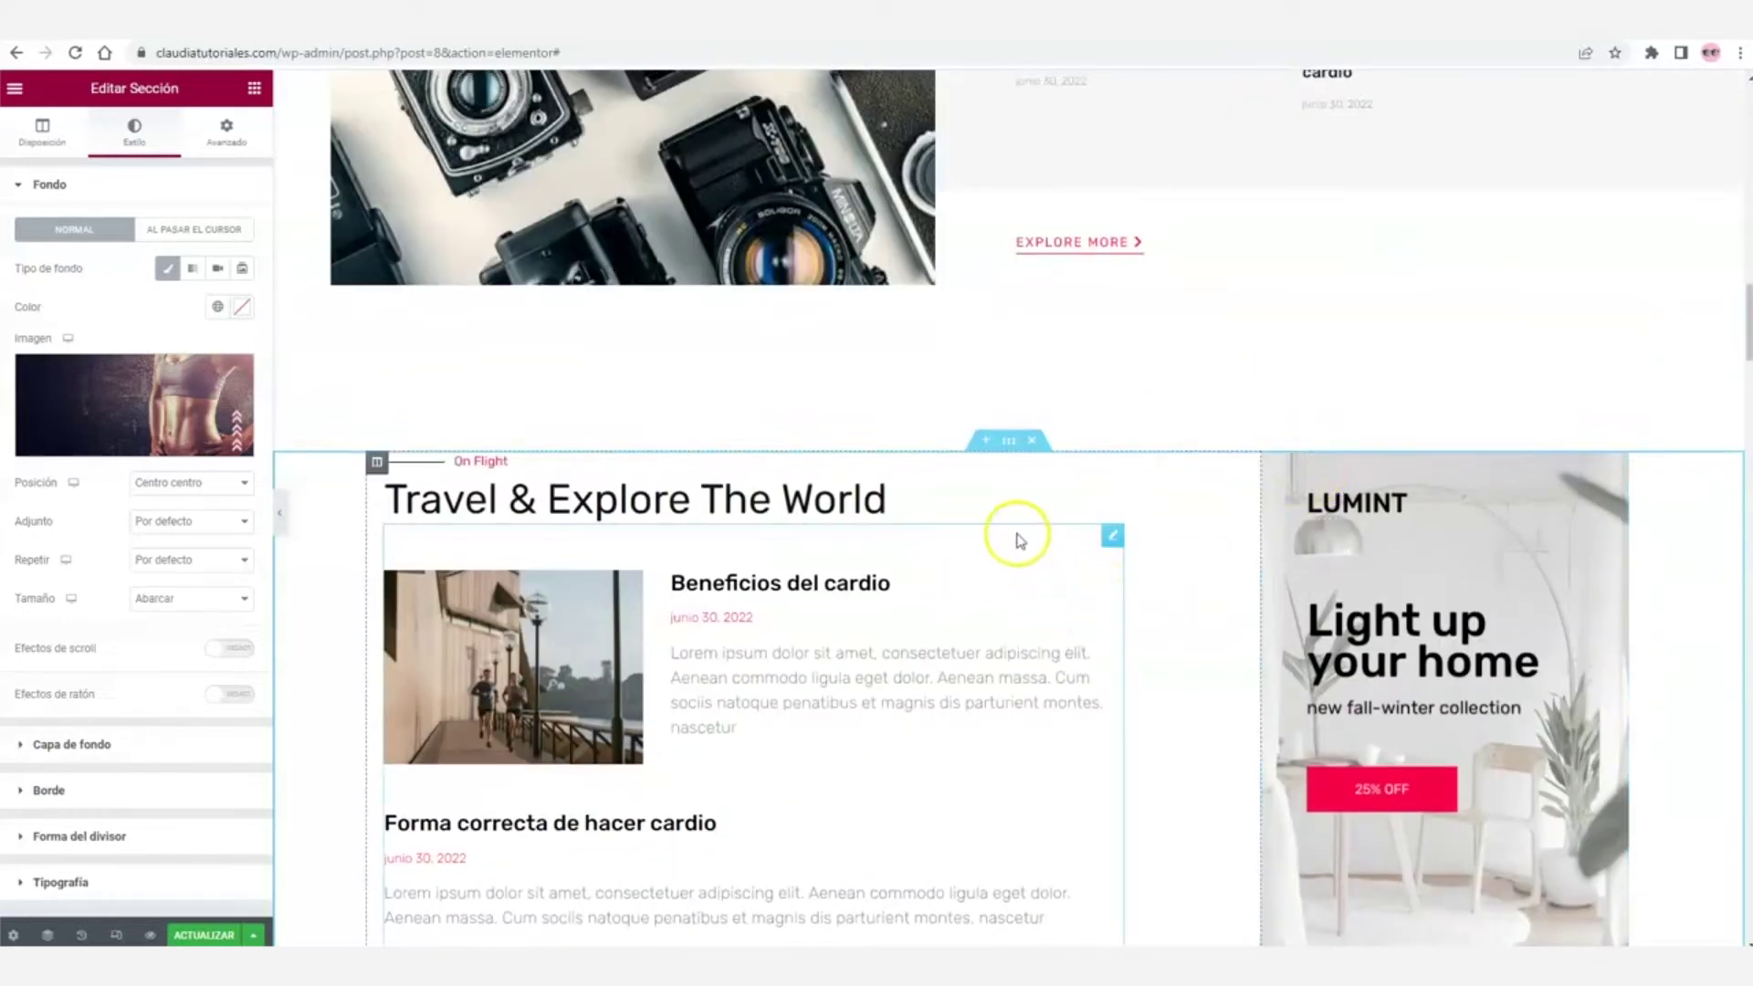
scroll(1014, 532, up, 1)
drag(1009, 533, 998, 589)
scroll(1006, 286, up, 5)
scroll(1010, 258, up, 10)
scroll(998, 589, down, 3)
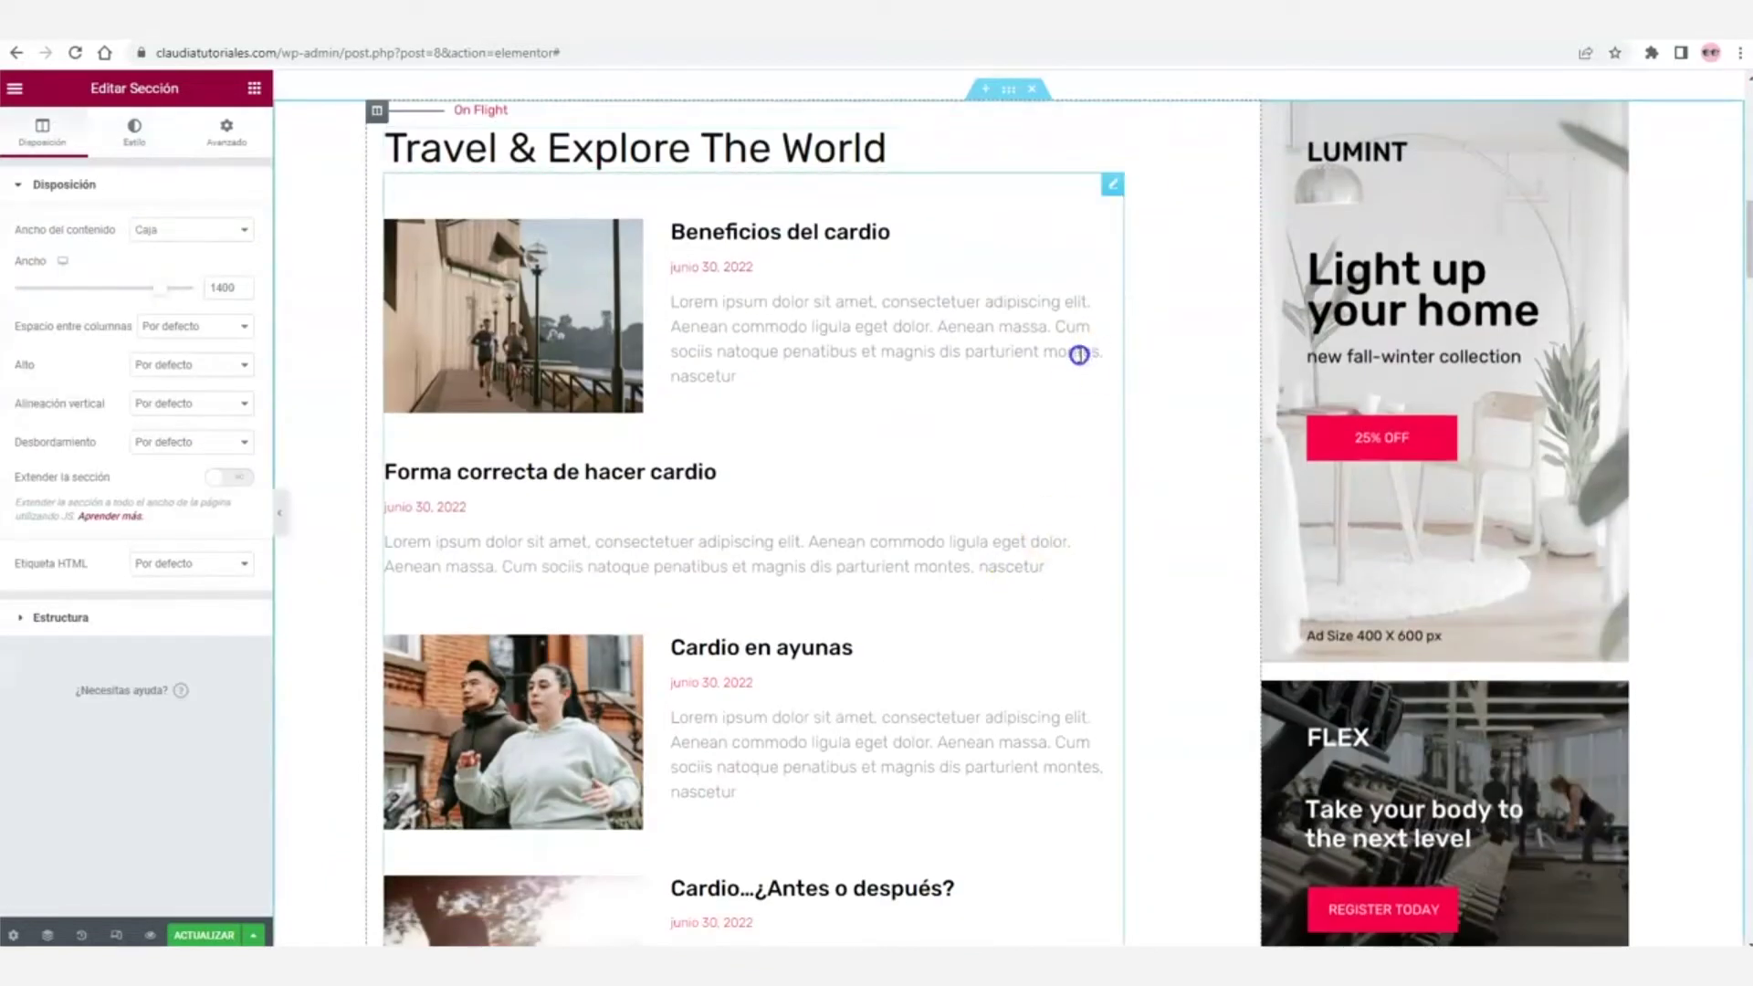
click(280, 516)
scroll(890, 461, down, 12)
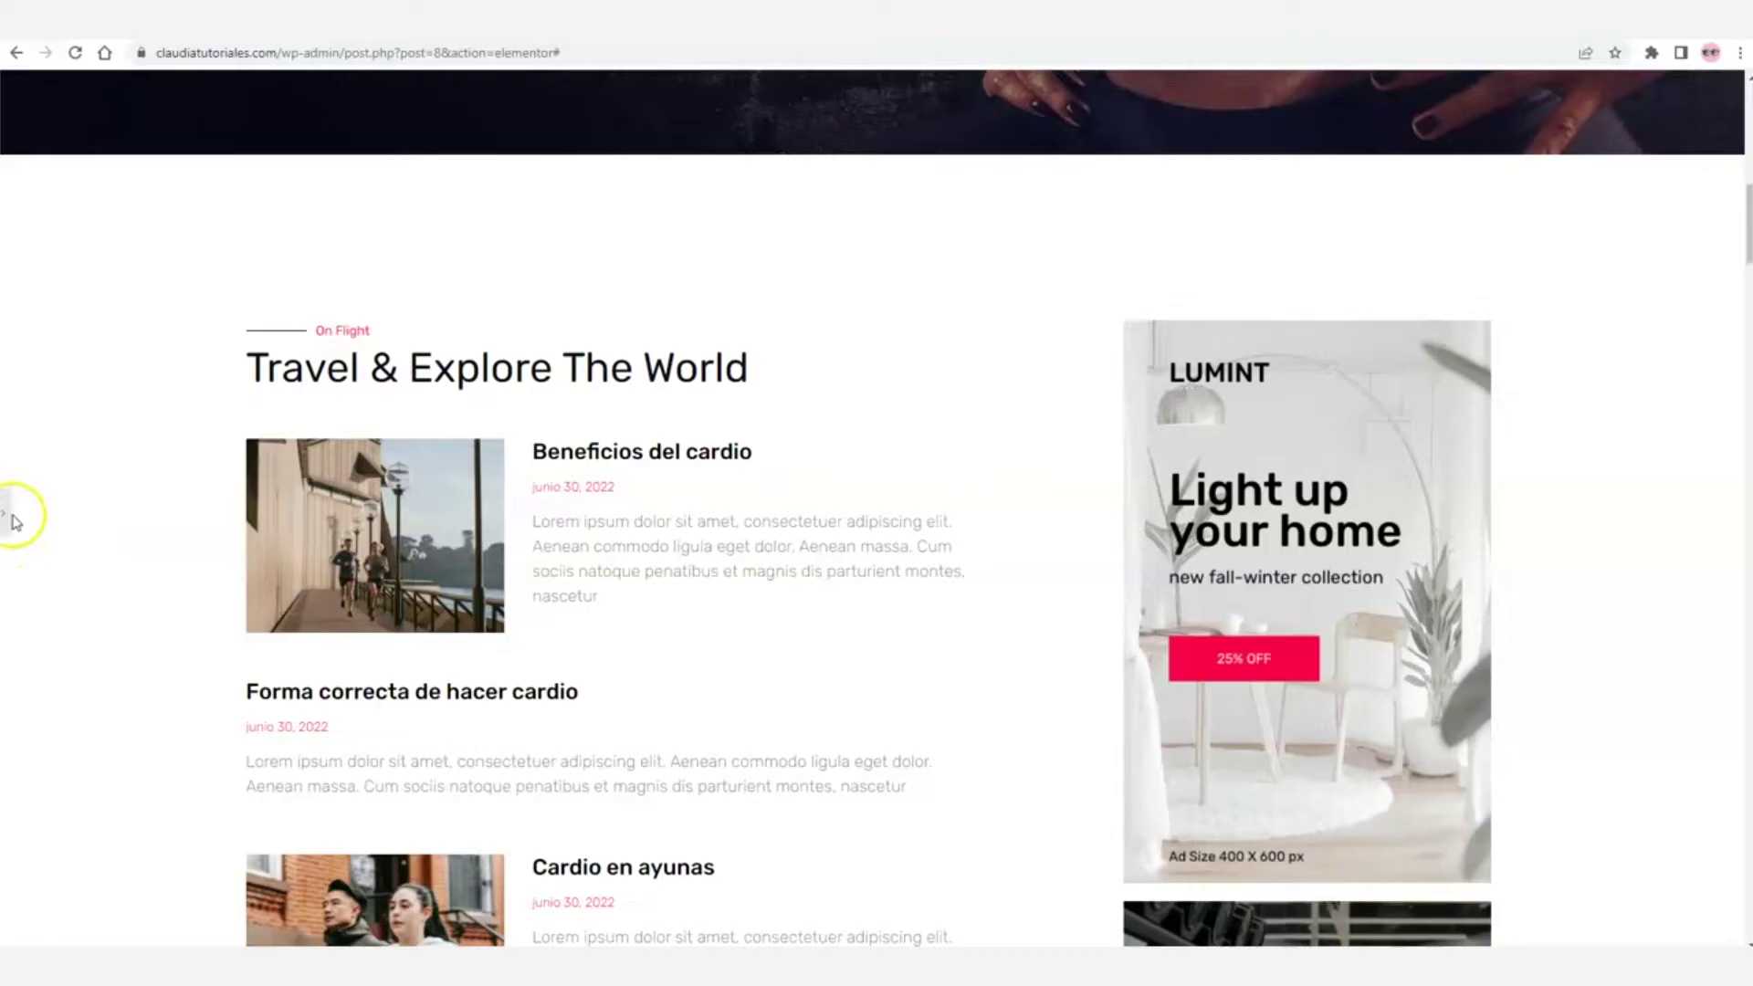
click(11, 517)
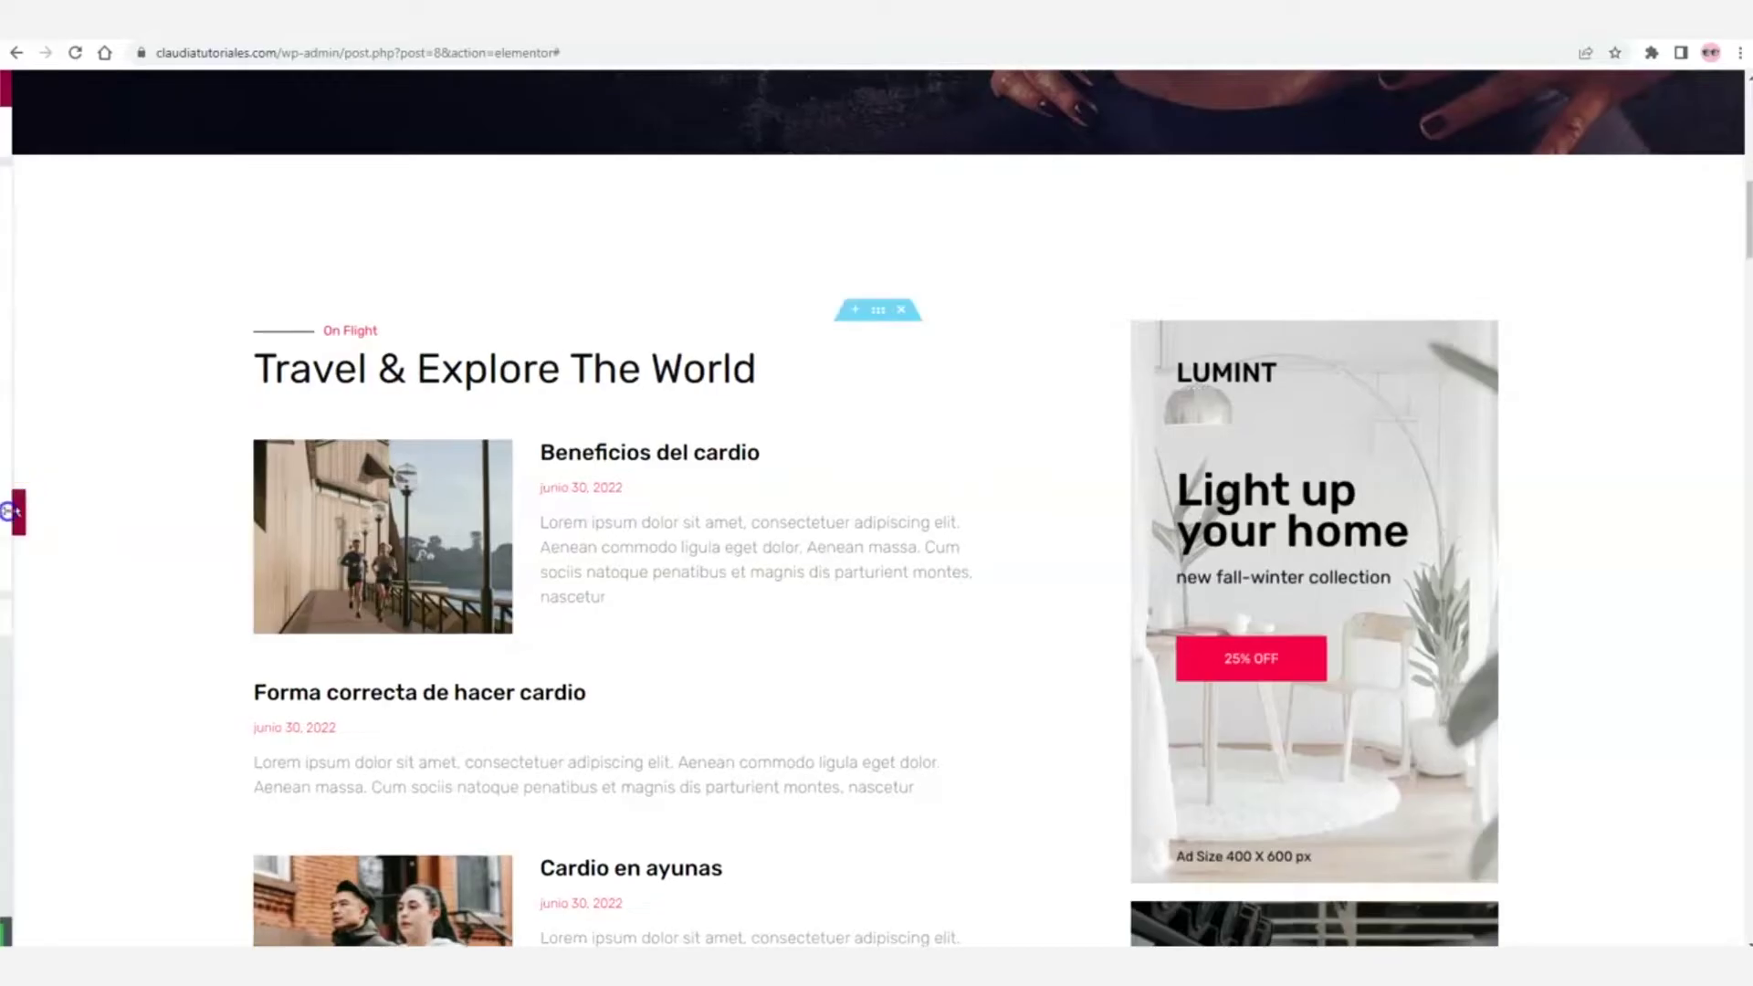
- Review the Popular Stories, Food & Drinks and Video Channel sections further down the page to check their order
scroll(1050, 365, down, 10)
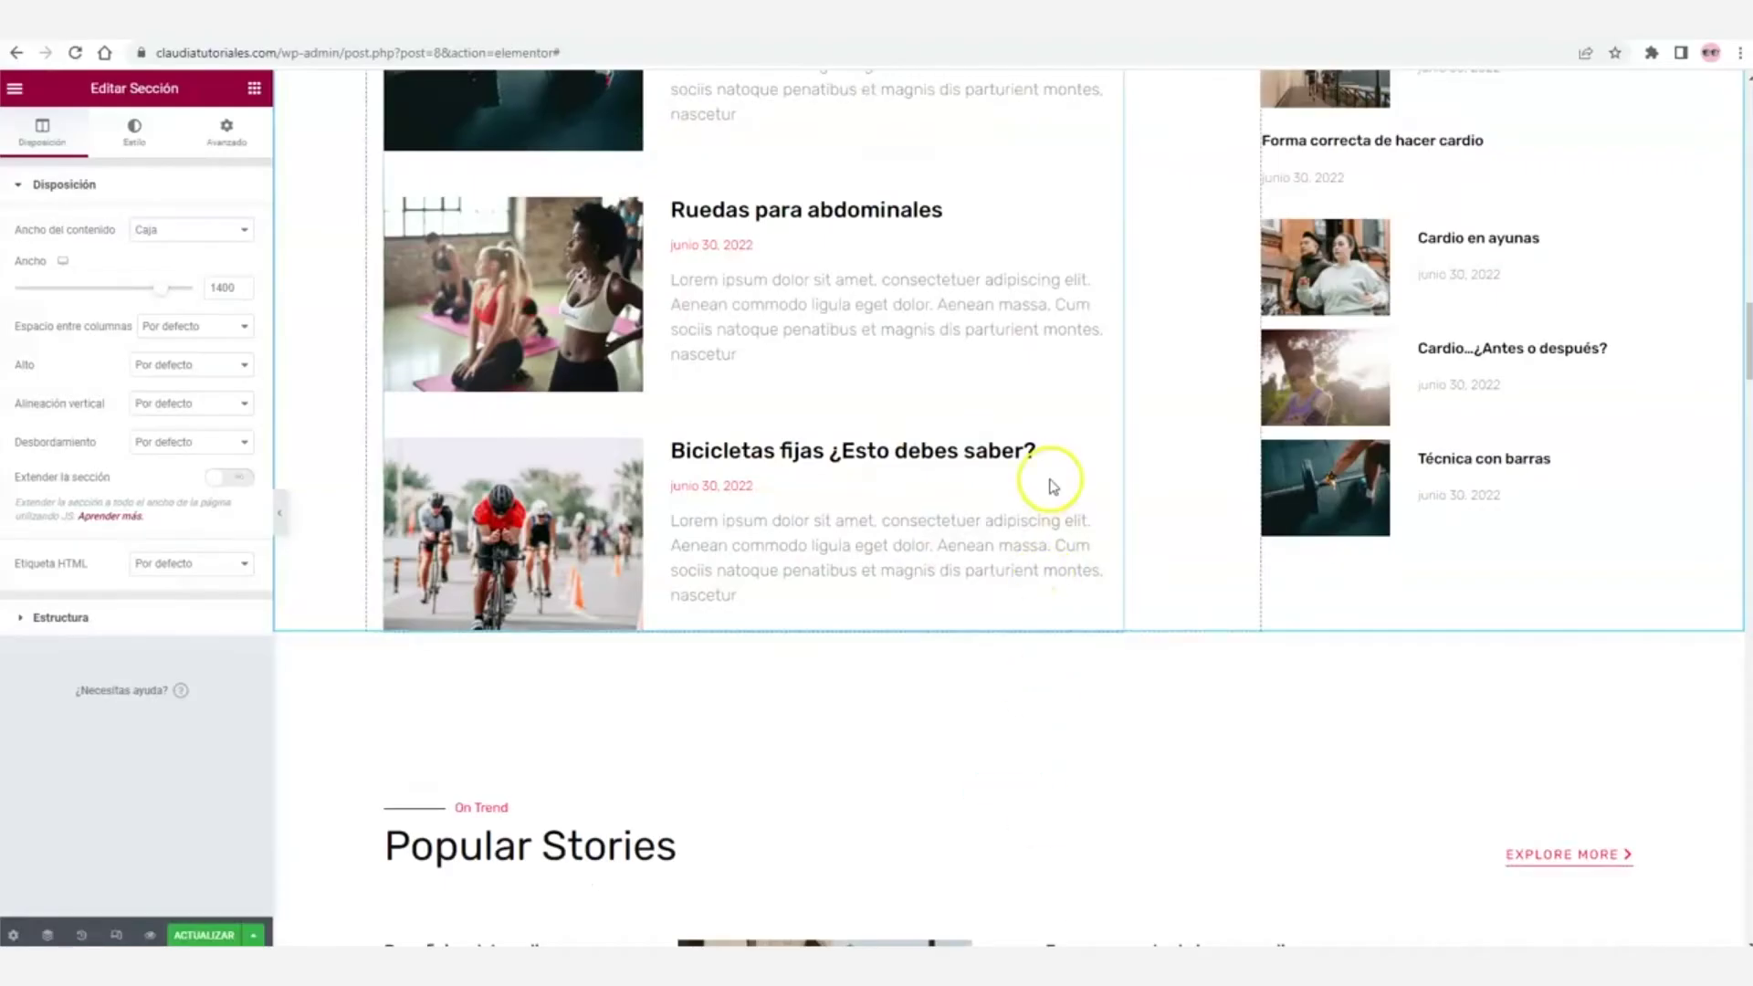
scroll(1053, 486, down, 10)
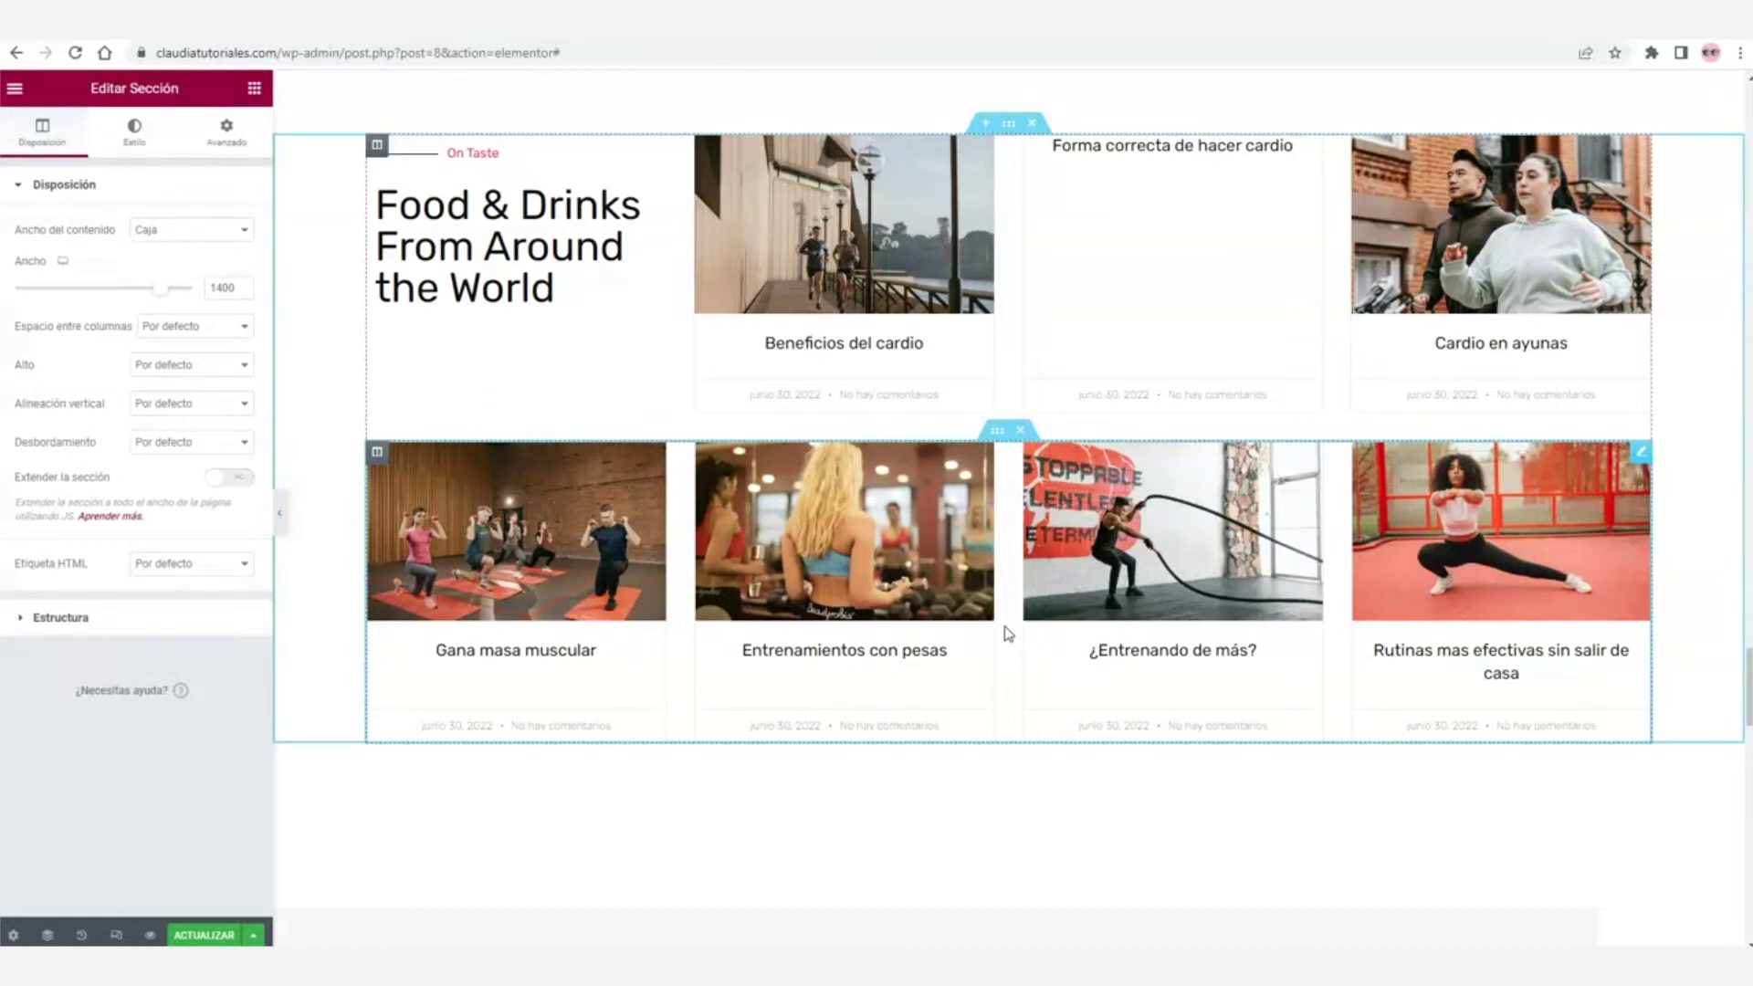
scroll(1017, 390, up, 4)
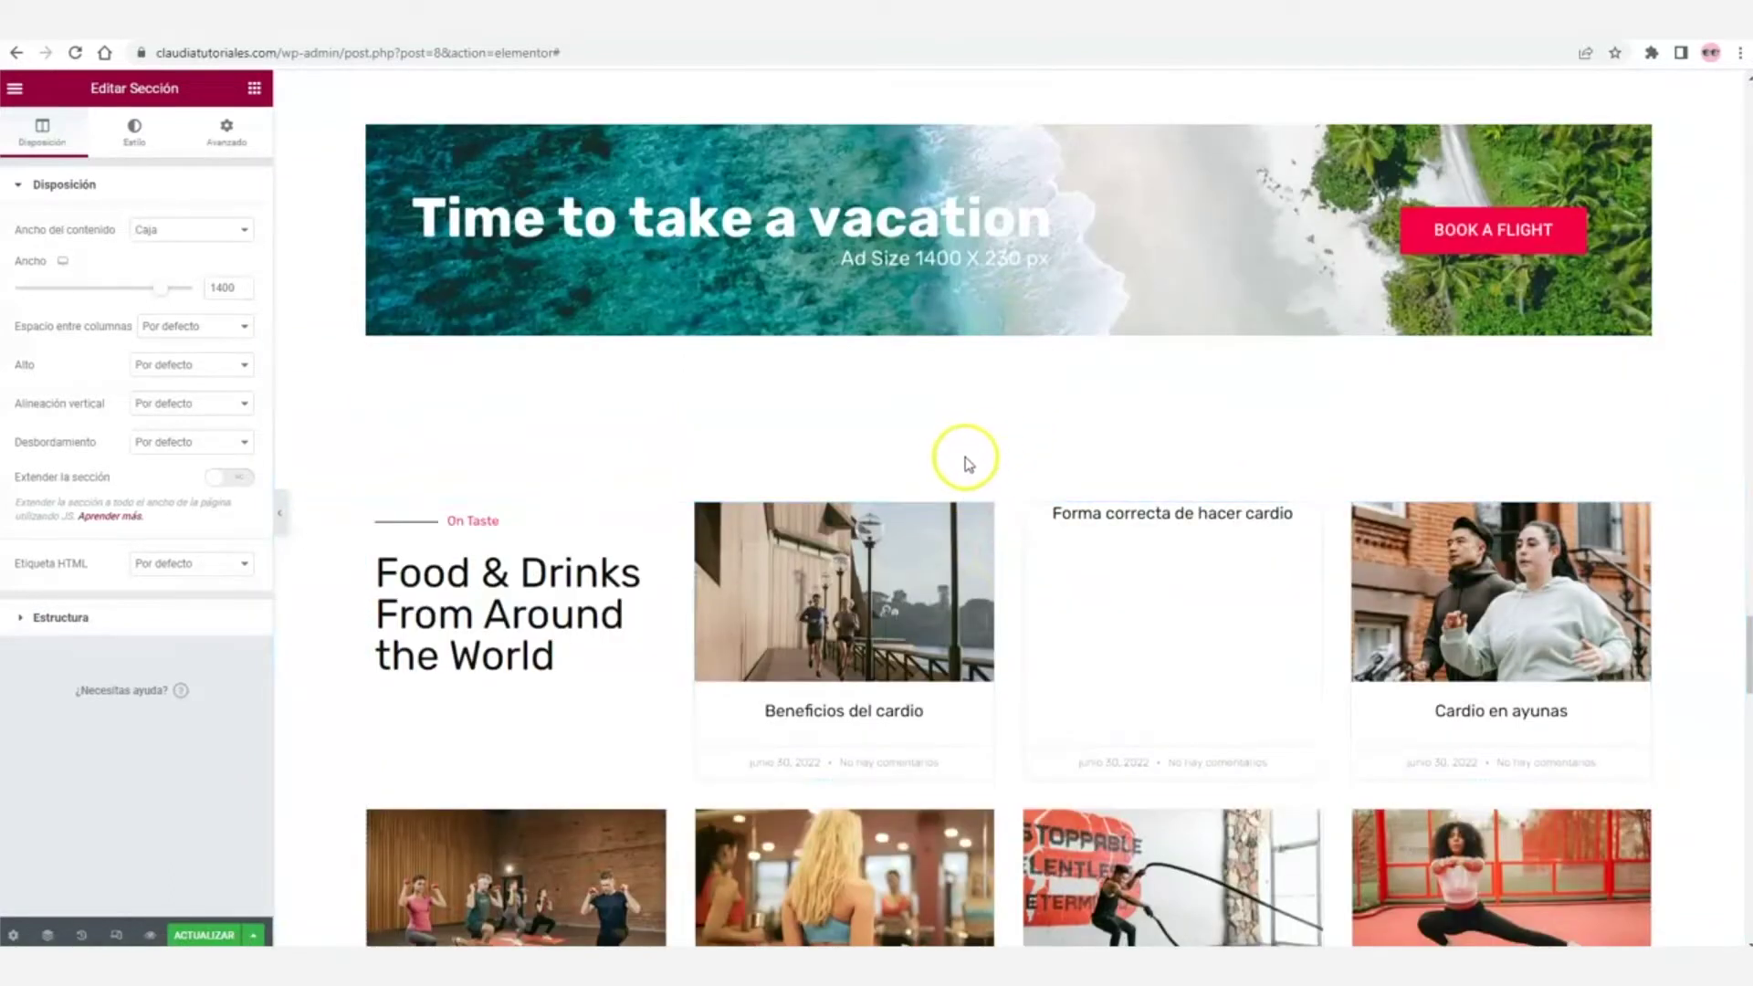
scroll(966, 439, down, 3)
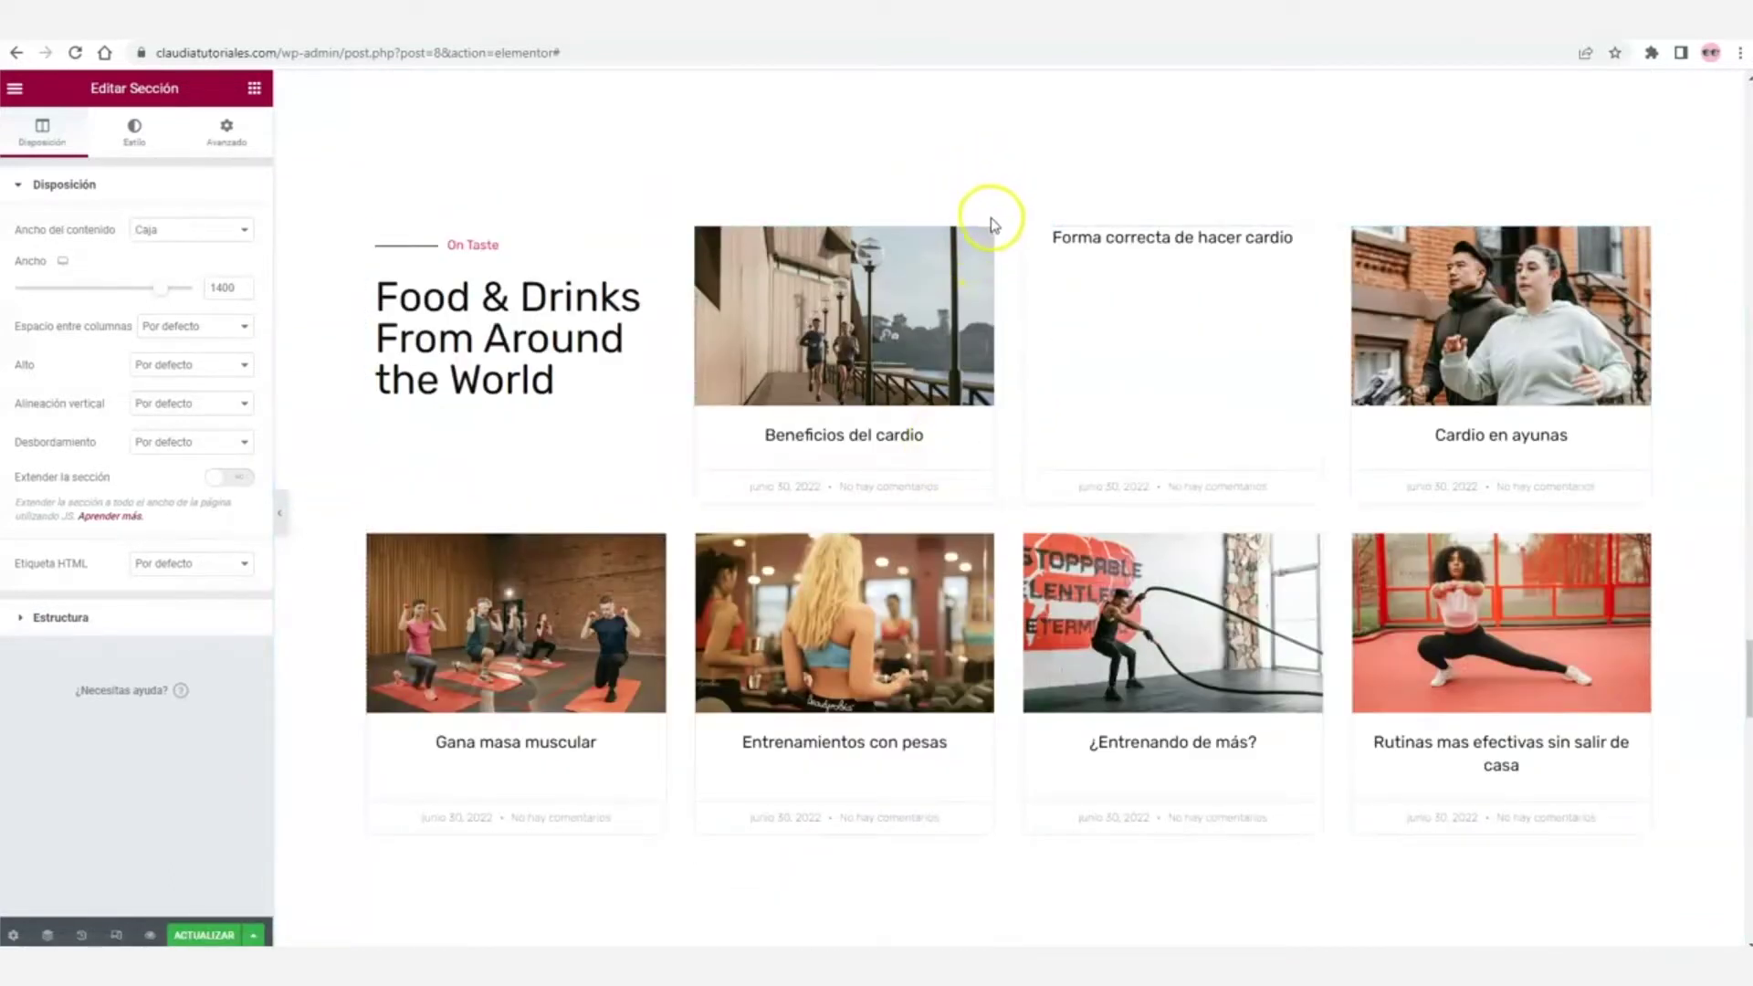
mouse_move(998, 226)
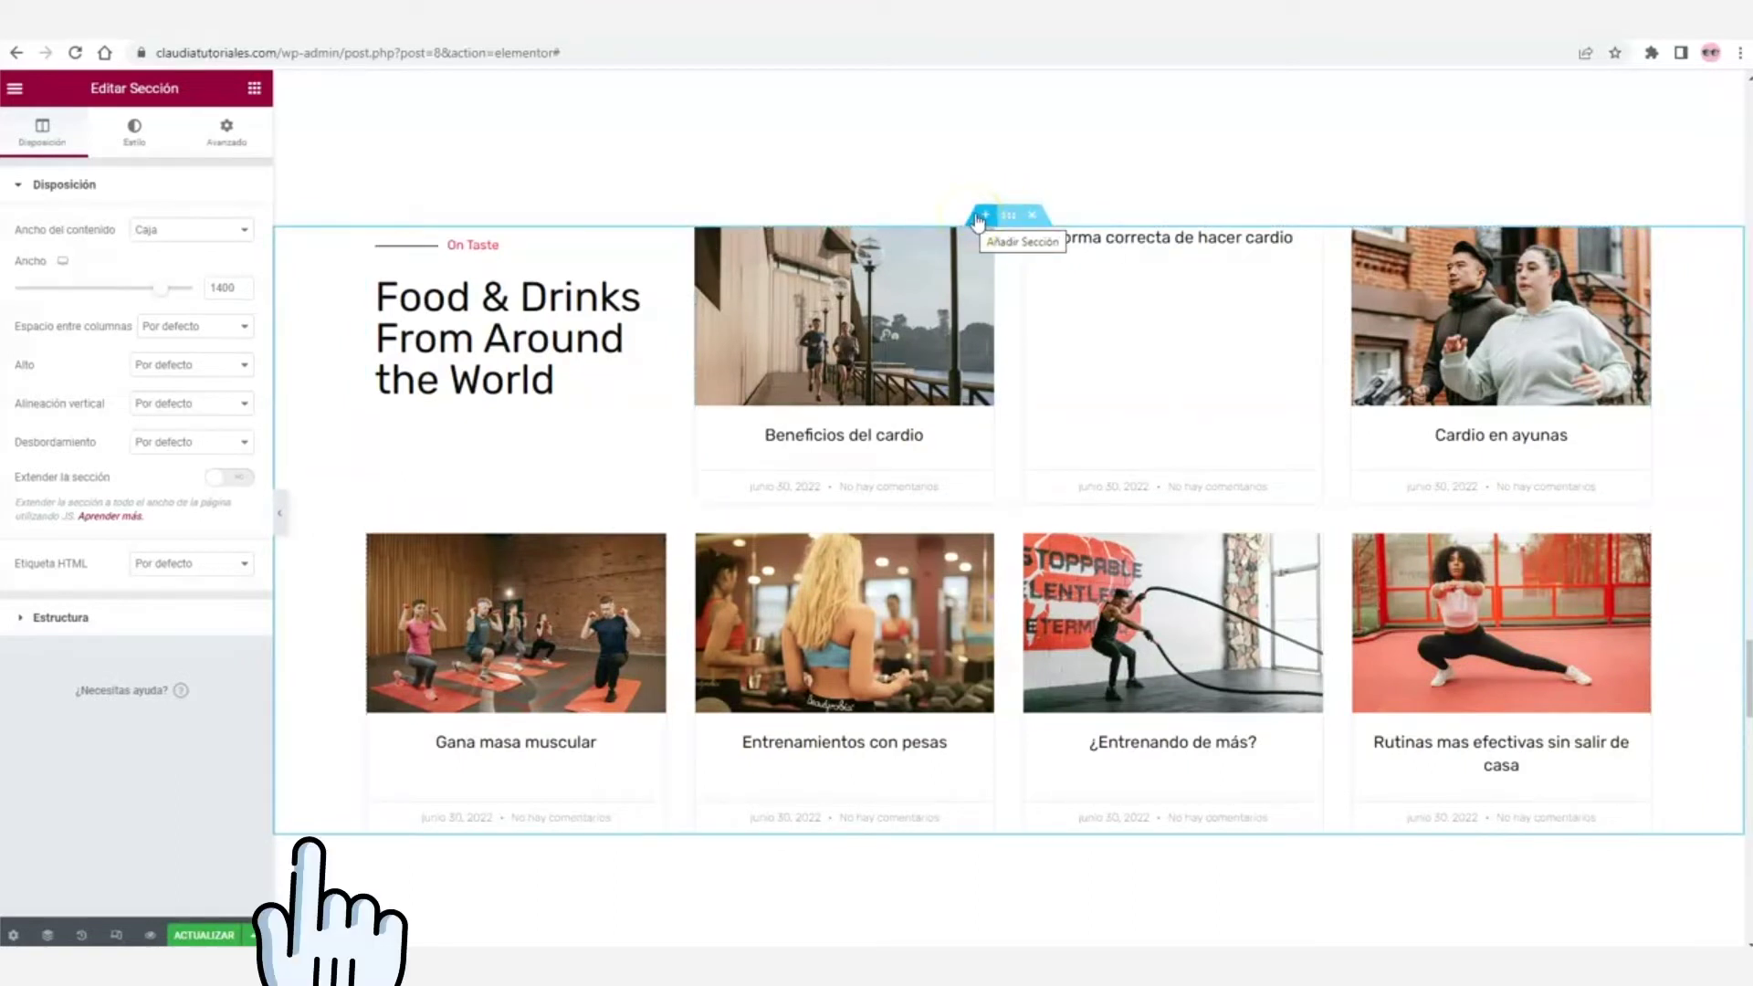
click(979, 217)
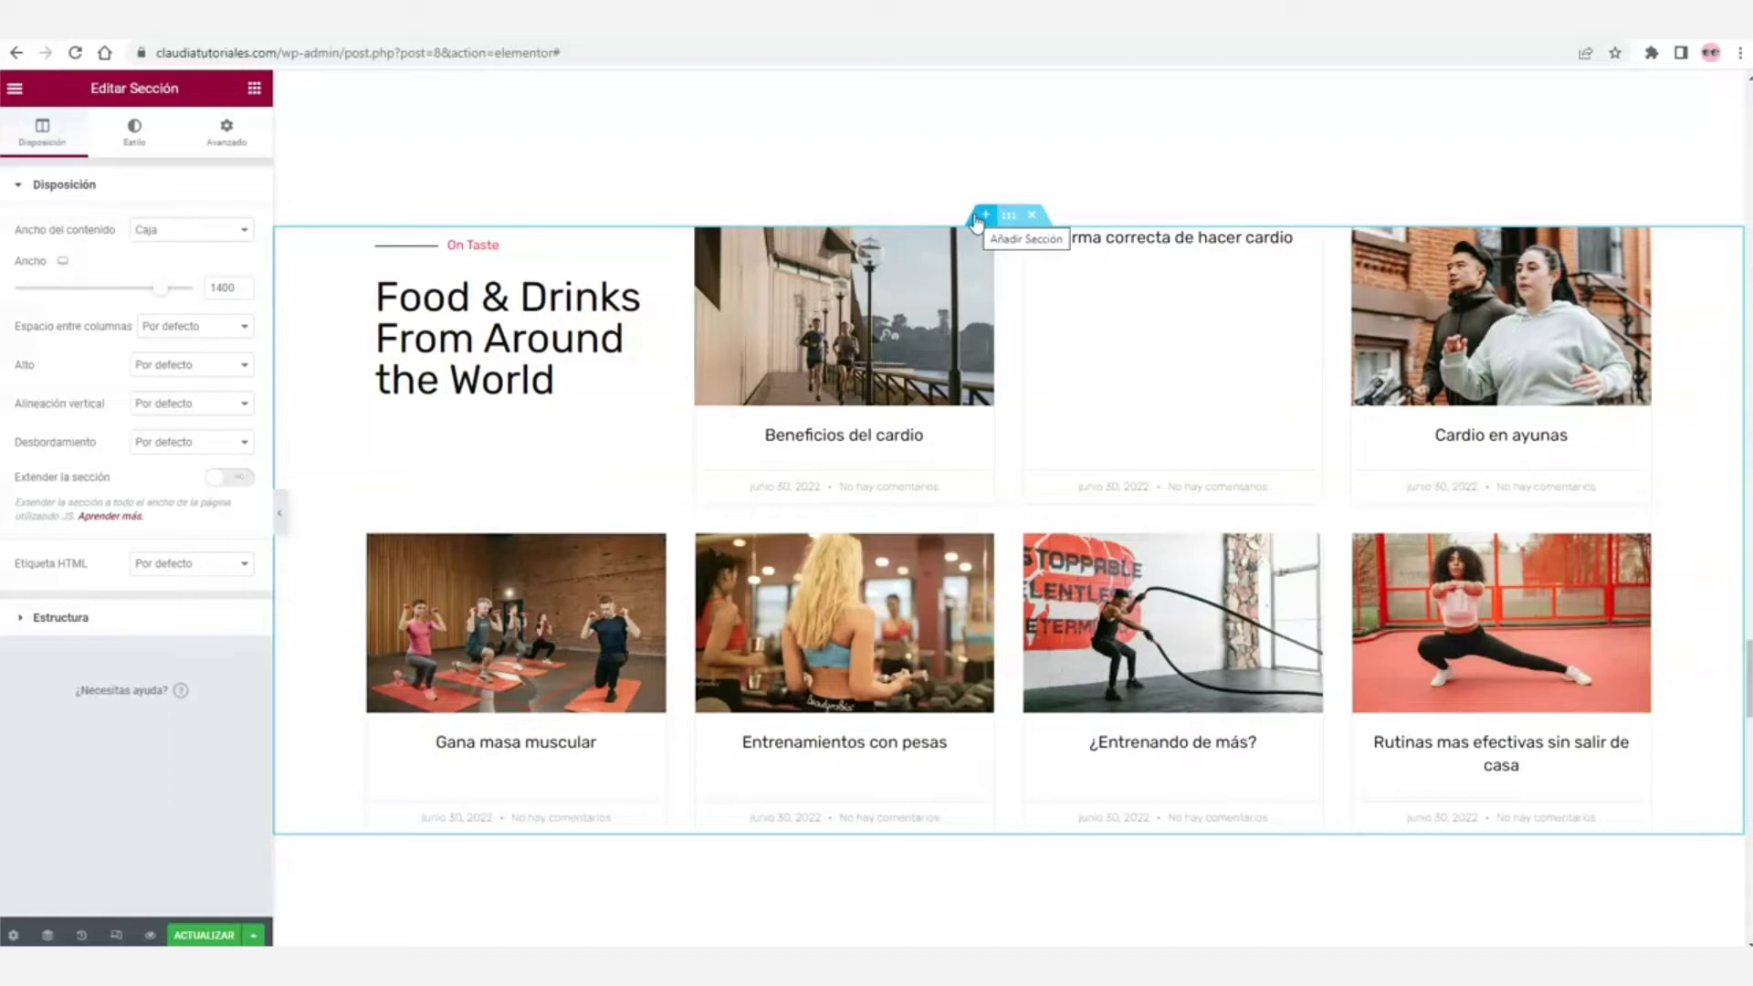
scroll(979, 222, down, 10)
click(932, 251)
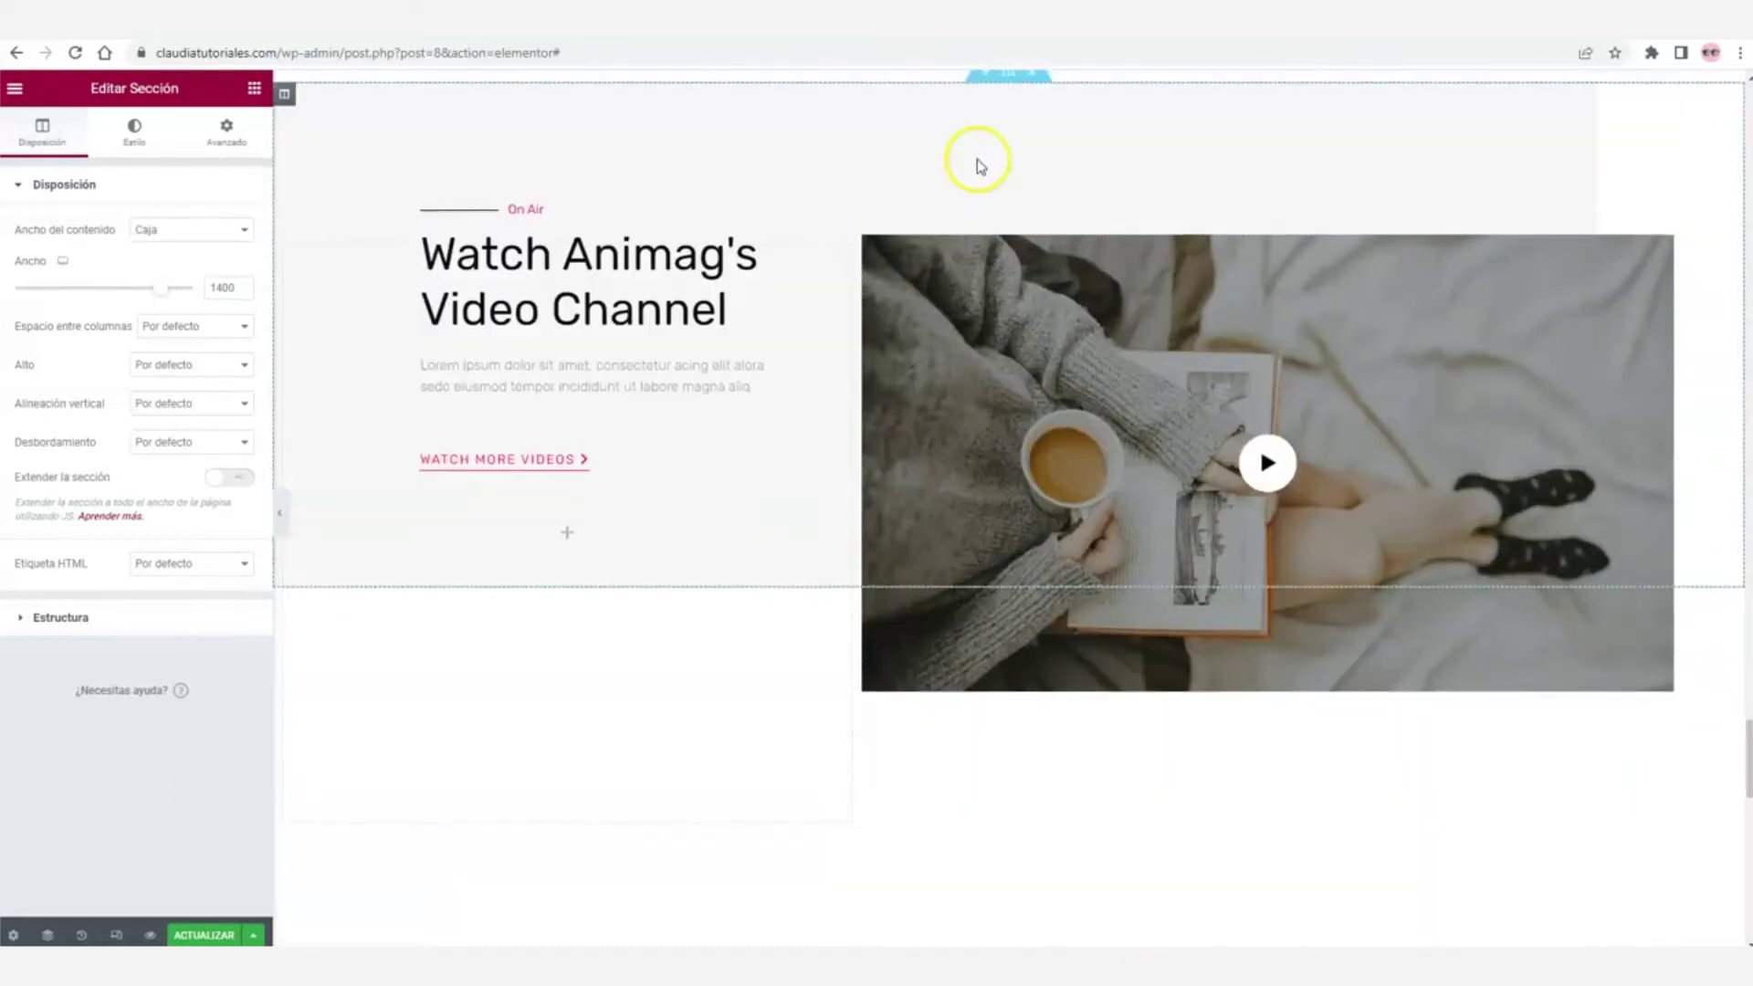
scroll(961, 190, up, 2)
mouse_move(1010, 302)
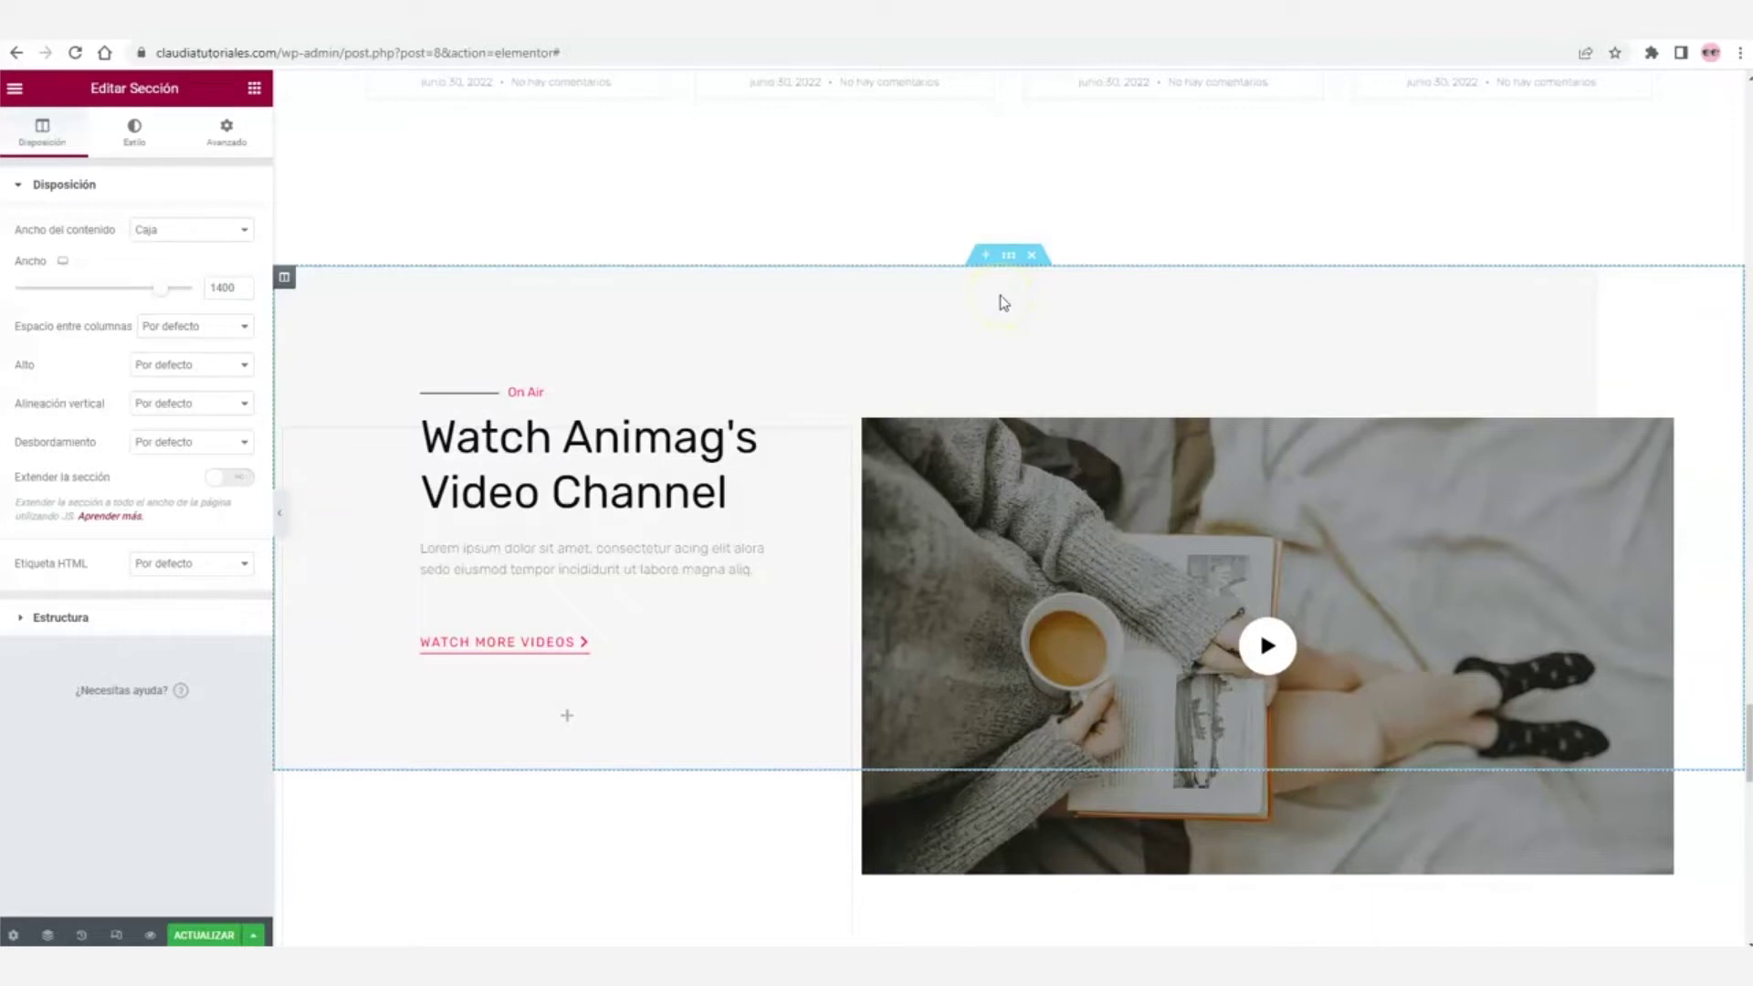
mouse_move(1004, 255)
mouse_down()
mouse_move(1017, 340)
mouse_move(1005, 259)
mouse_up()
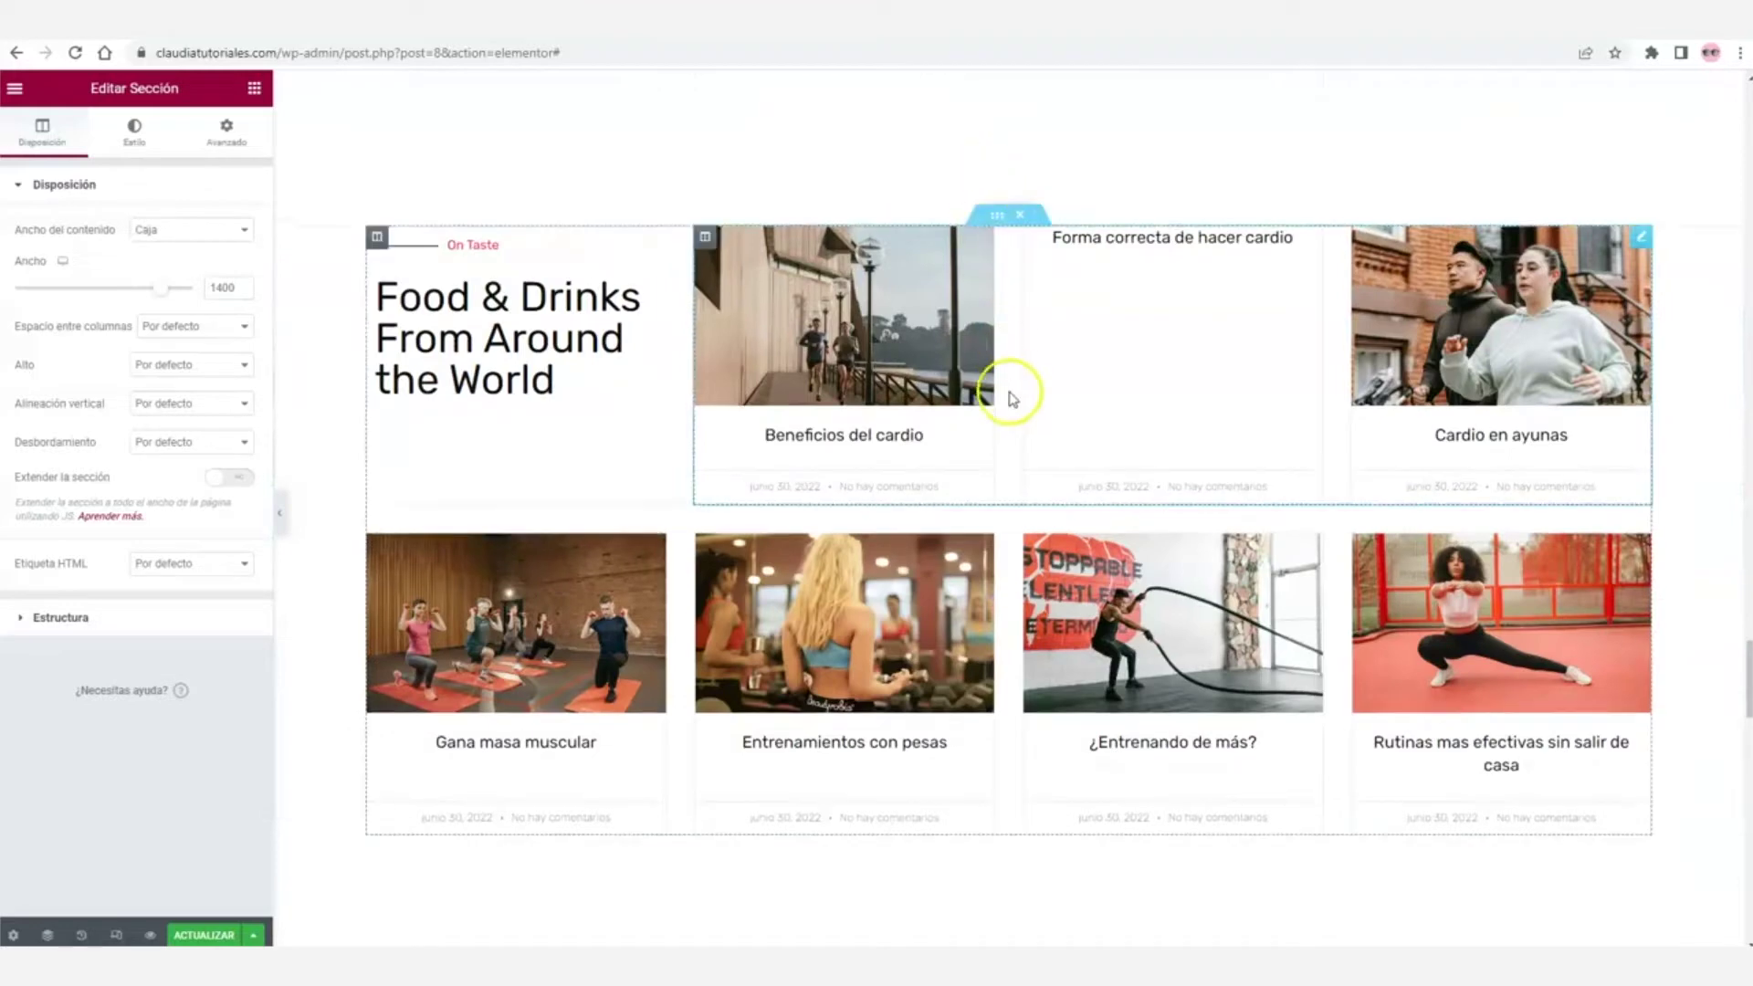
scroll(1010, 630, down, 15)
scroll(1022, 577, up, 15)
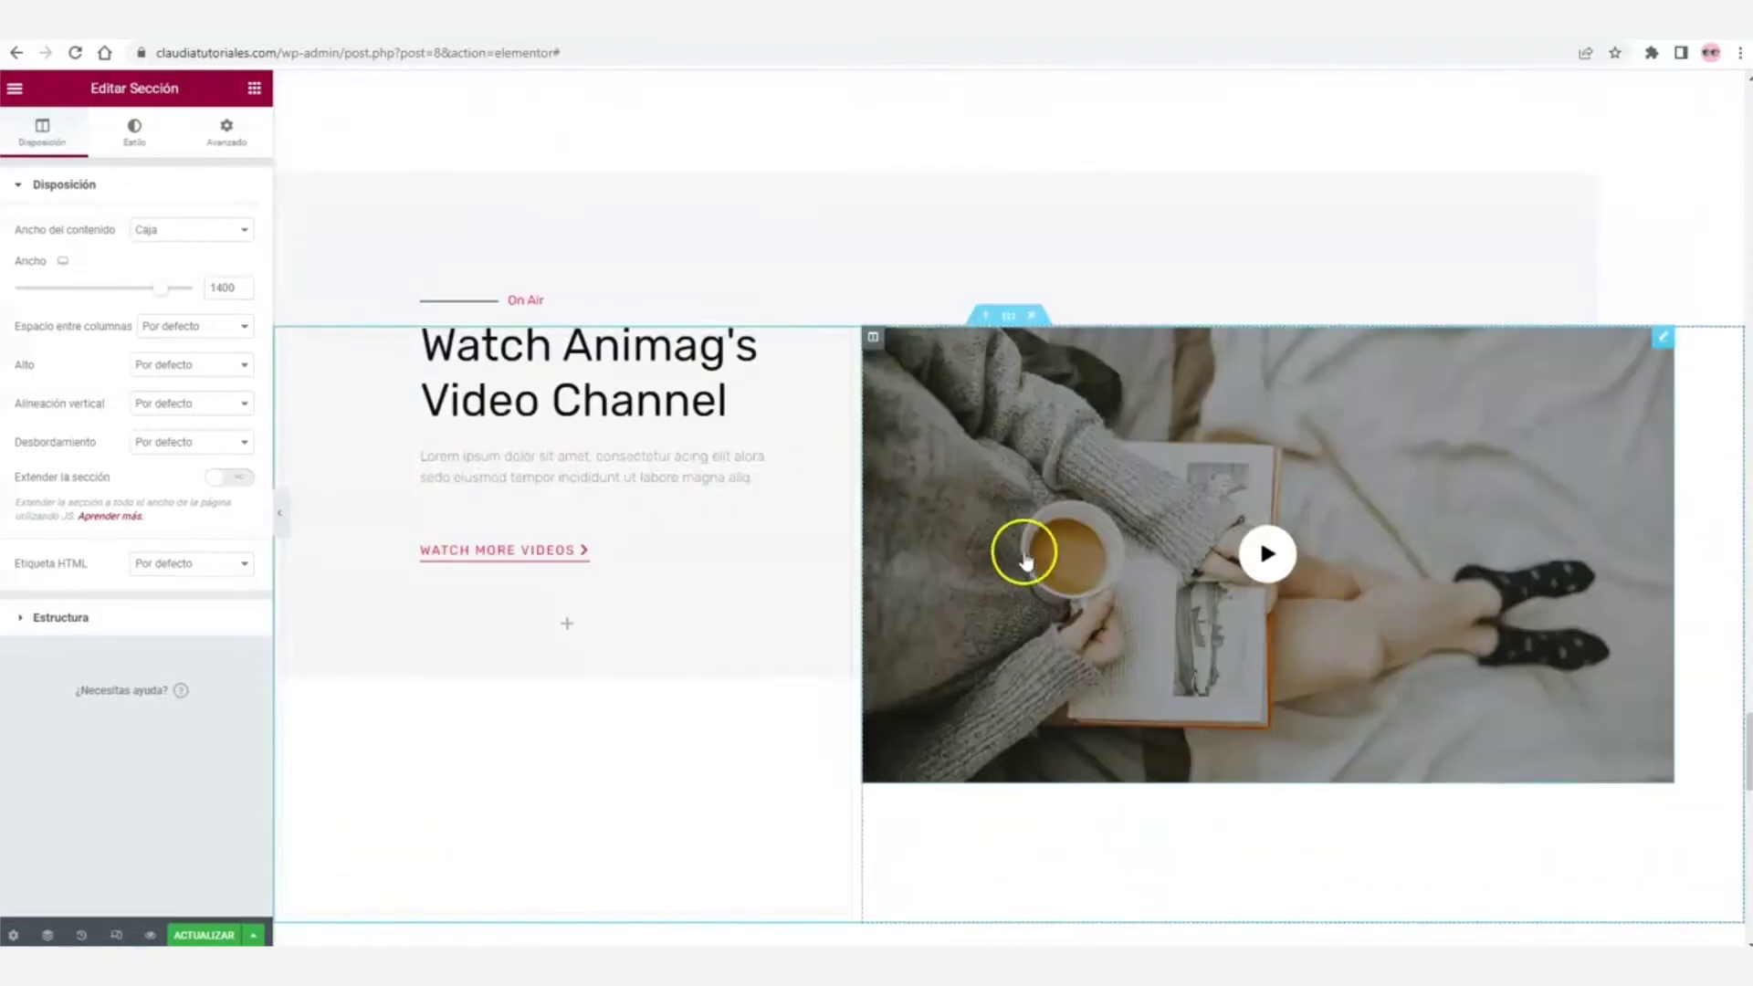
- Switch to the finished design reference and examine where the Food & Drinks section sits relative to its neighbouring sections
scroll(1008, 435, up, 10)
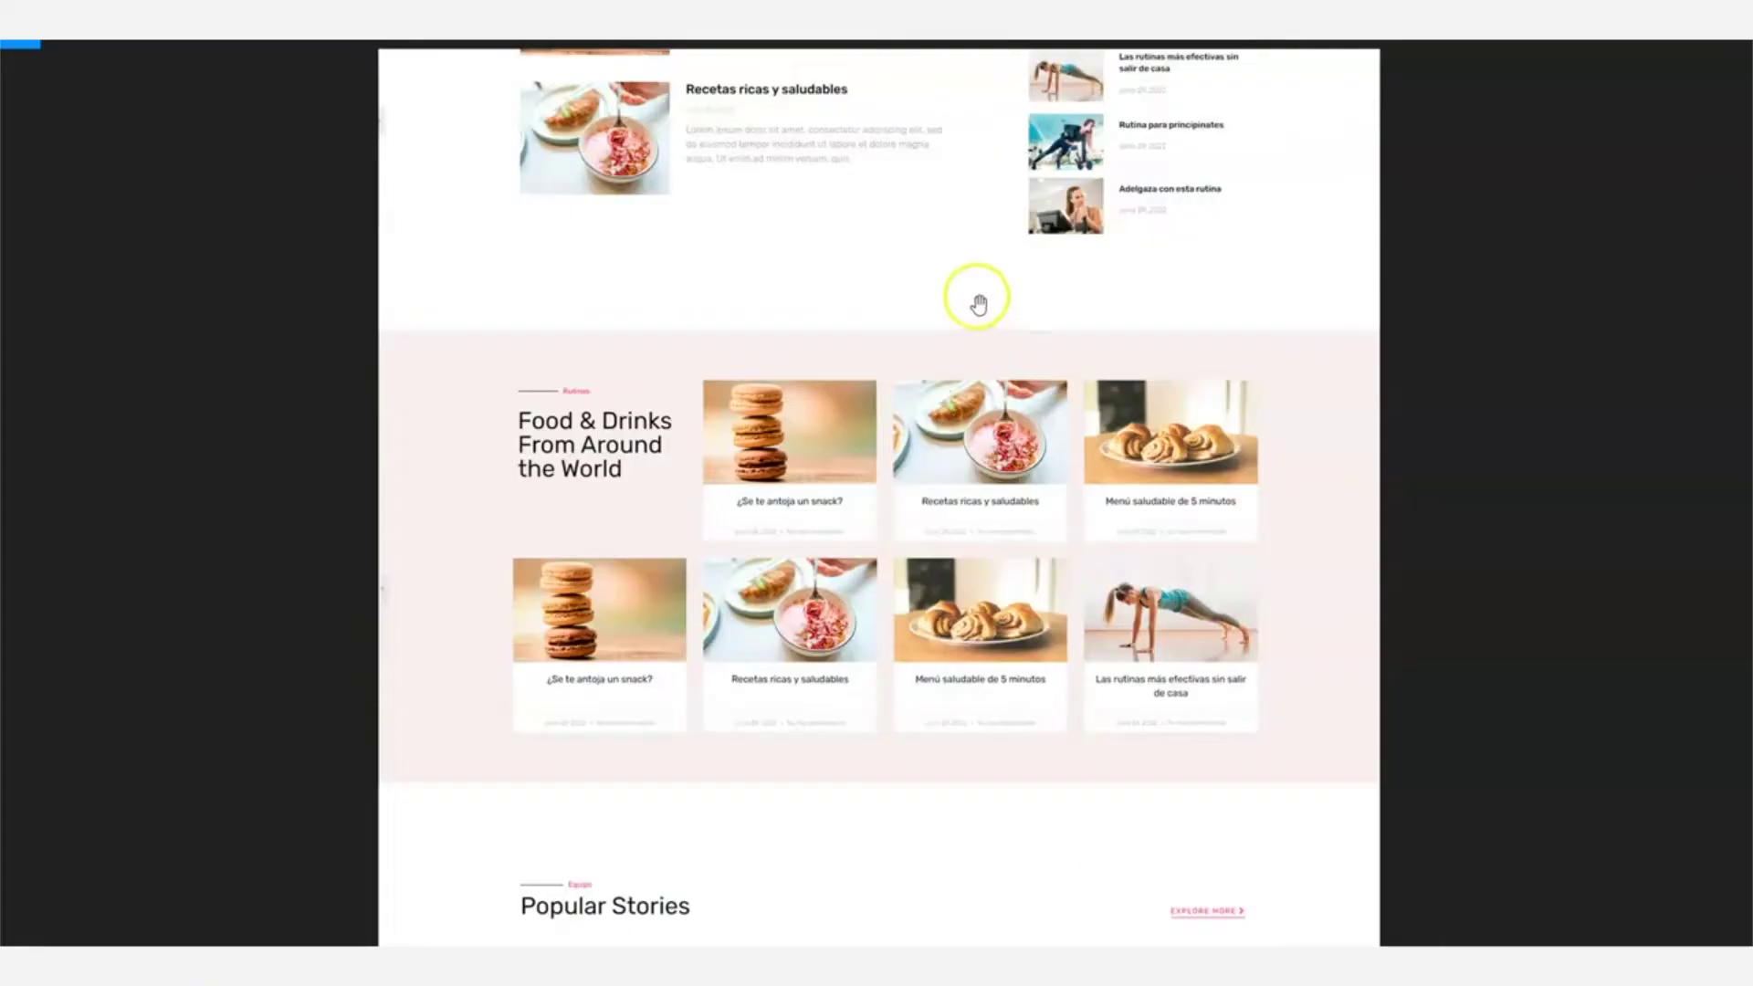
scroll(978, 304, up, 6)
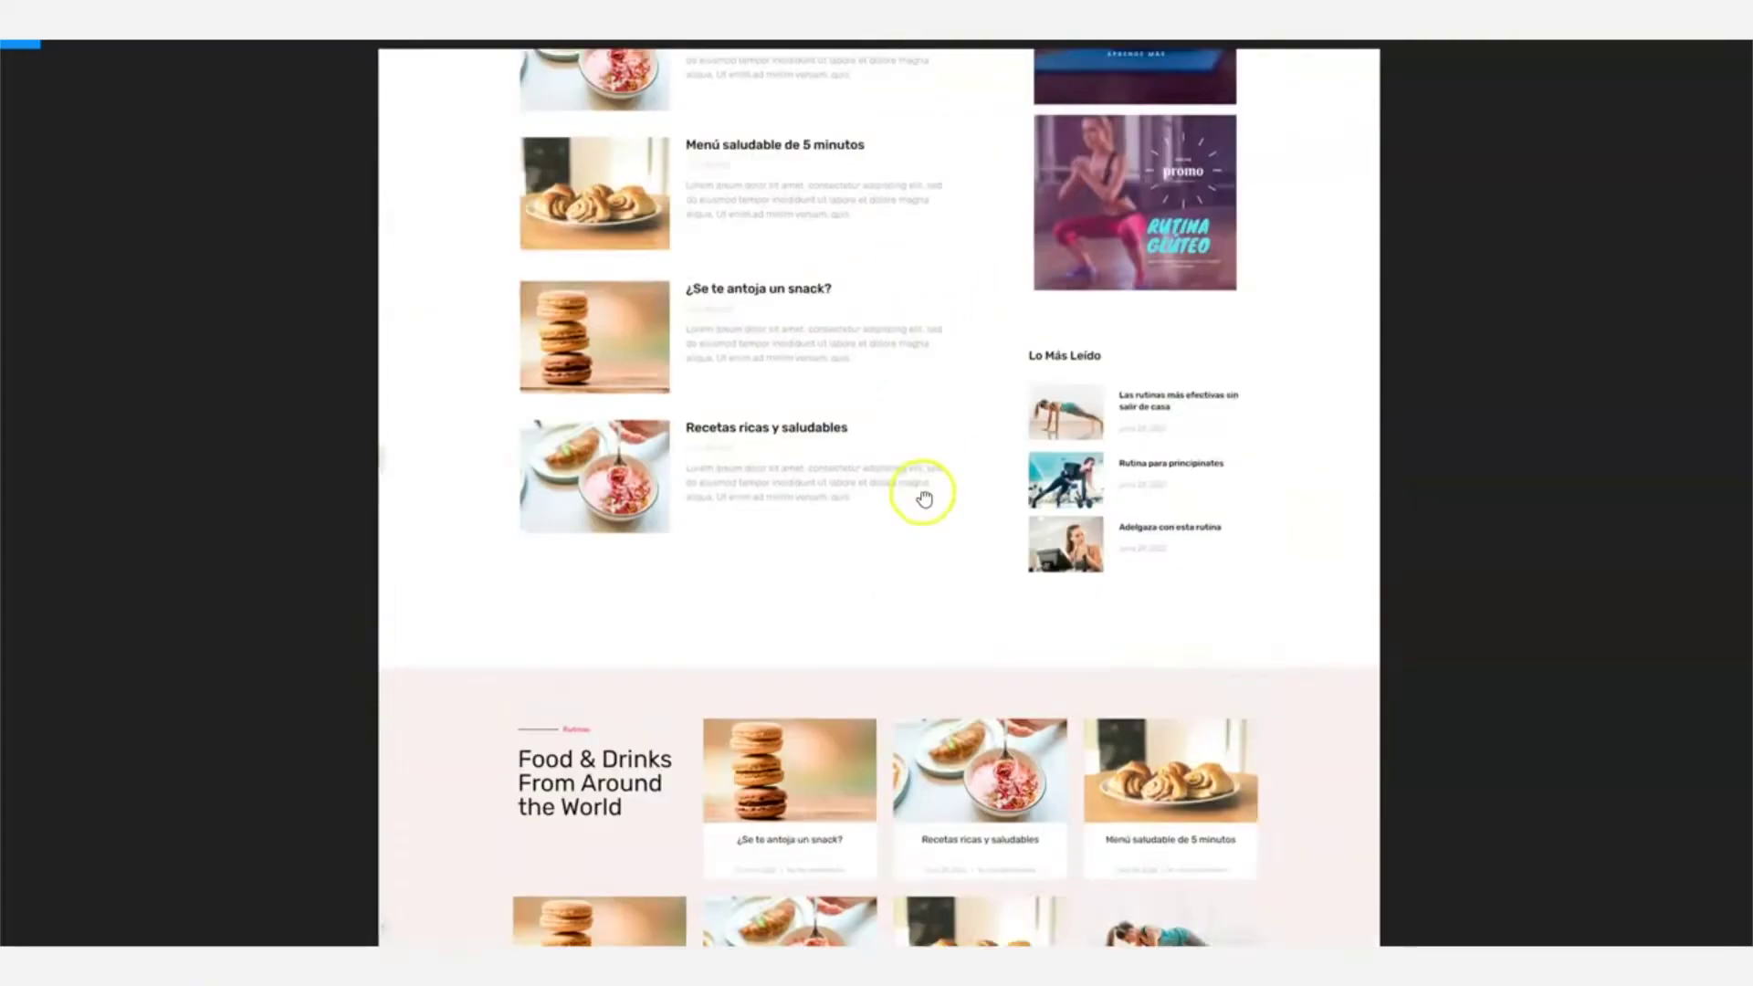
scroll(959, 522, down, 5)
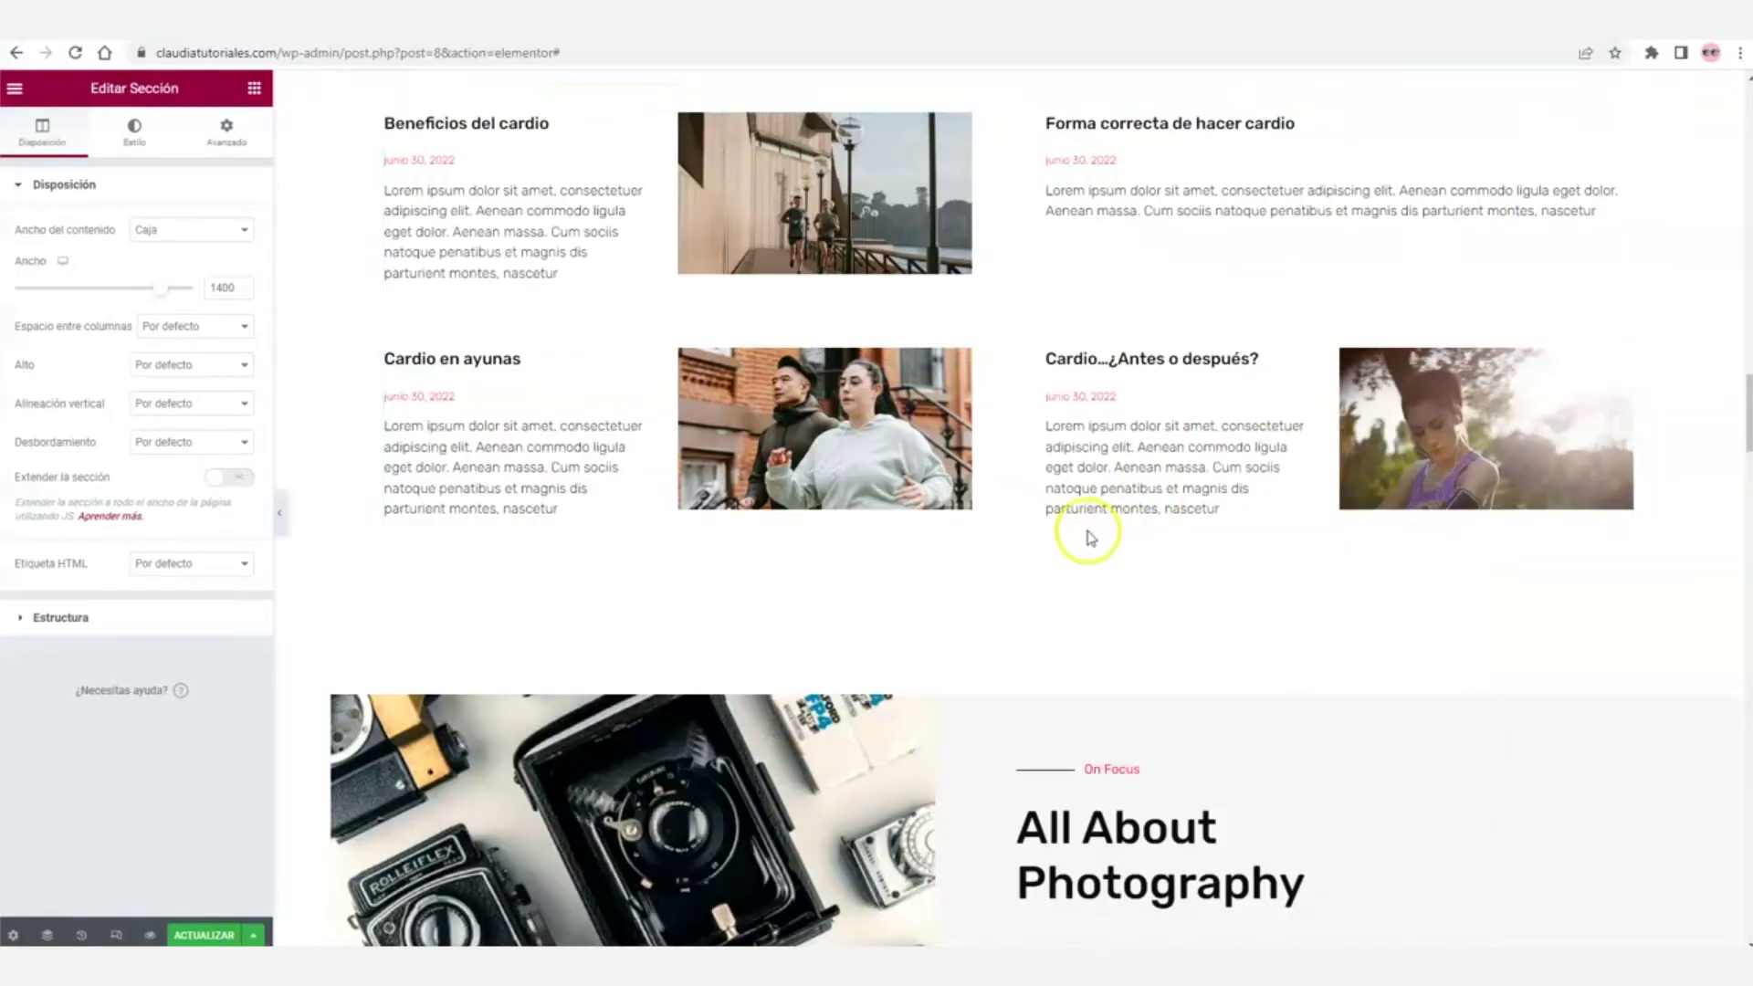
- Move the "Food & Drinks From Around the World" section up so it sits directly above the Popular Stories section
scroll(1023, 538, up, 10)
scroll(964, 555, up, 15)
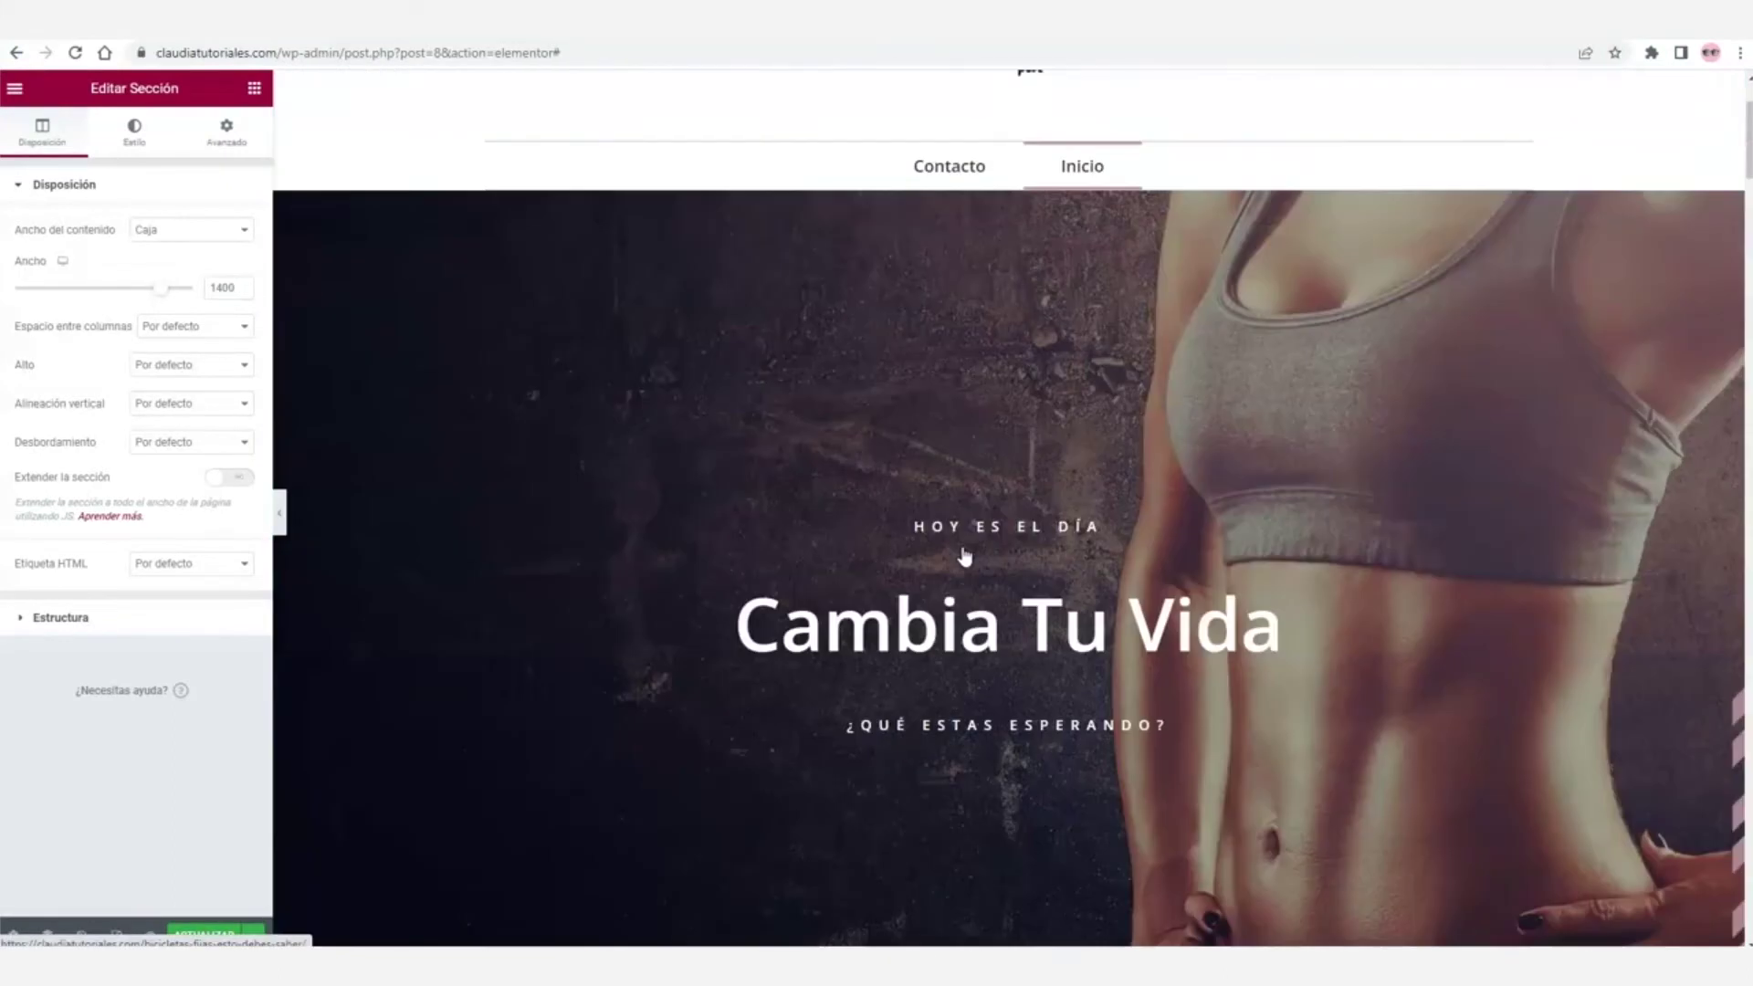
scroll(961, 552, down, 20)
scroll(1110, 431, down, 4)
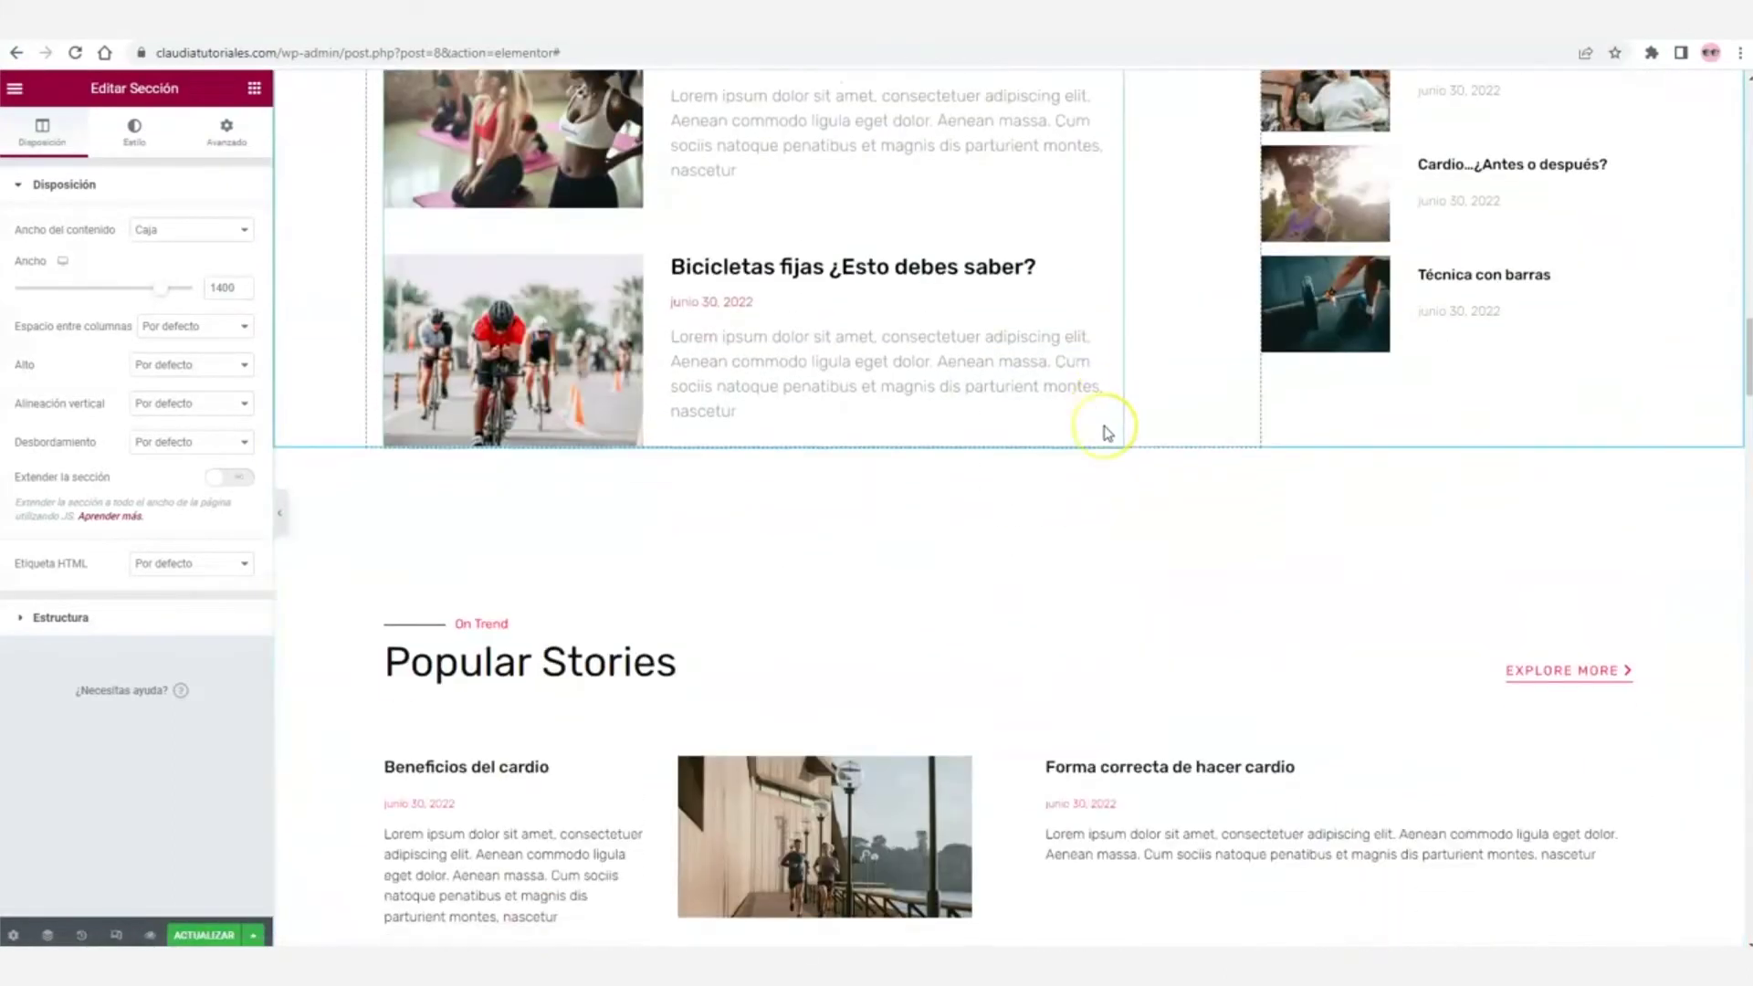
scroll(1108, 430, up, 7)
scroll(1005, 447, down, 12)
scroll(1095, 822, up, 8)
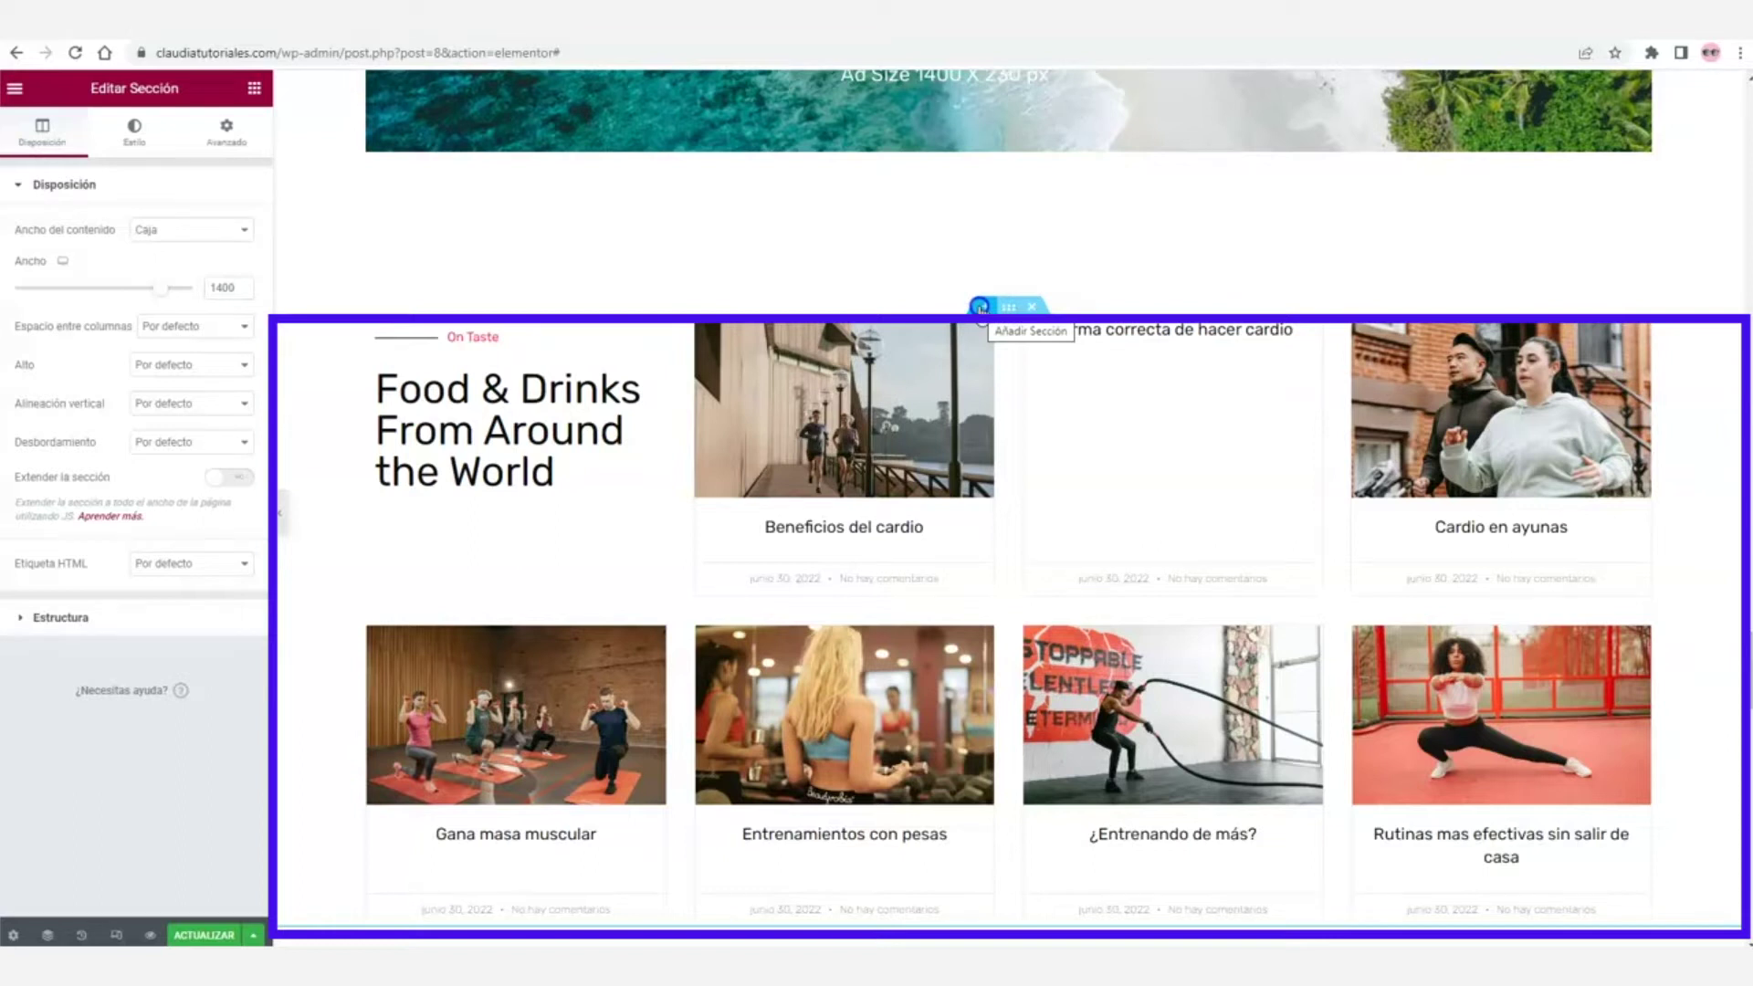
drag(1006, 313, 1002, 250)
scroll(1005, 304, down, 18)
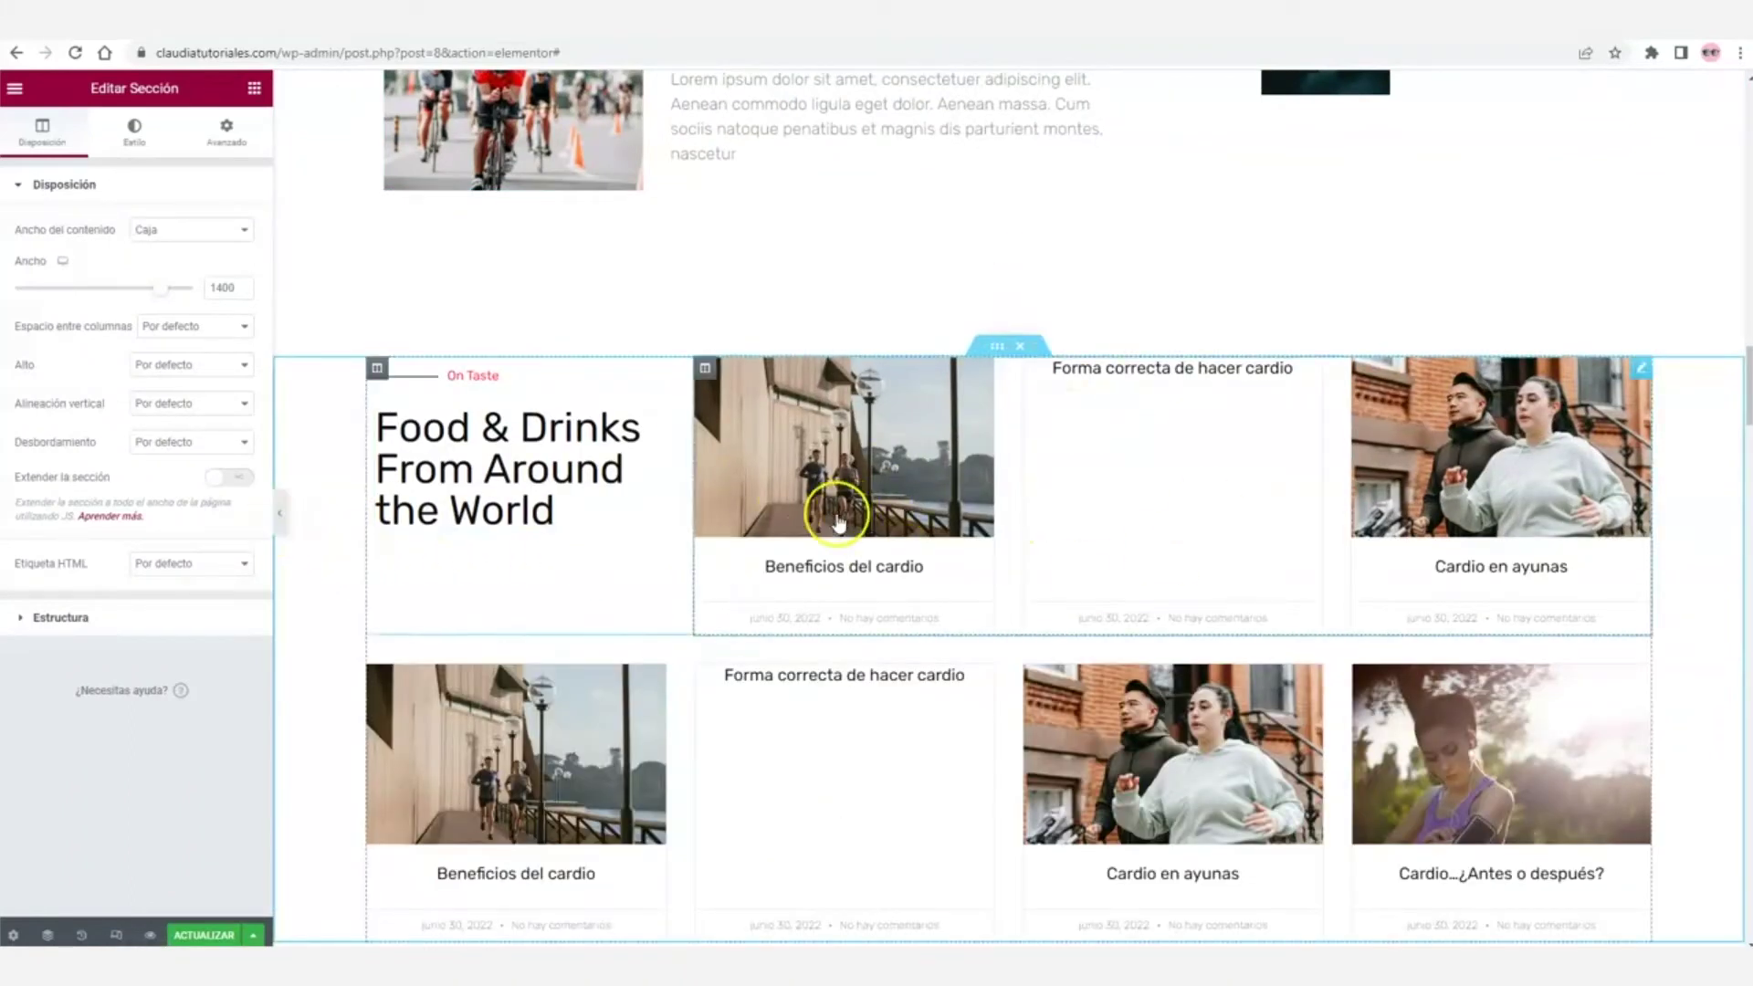
scroll(940, 511, down, 2)
scroll(940, 510, up, 1)
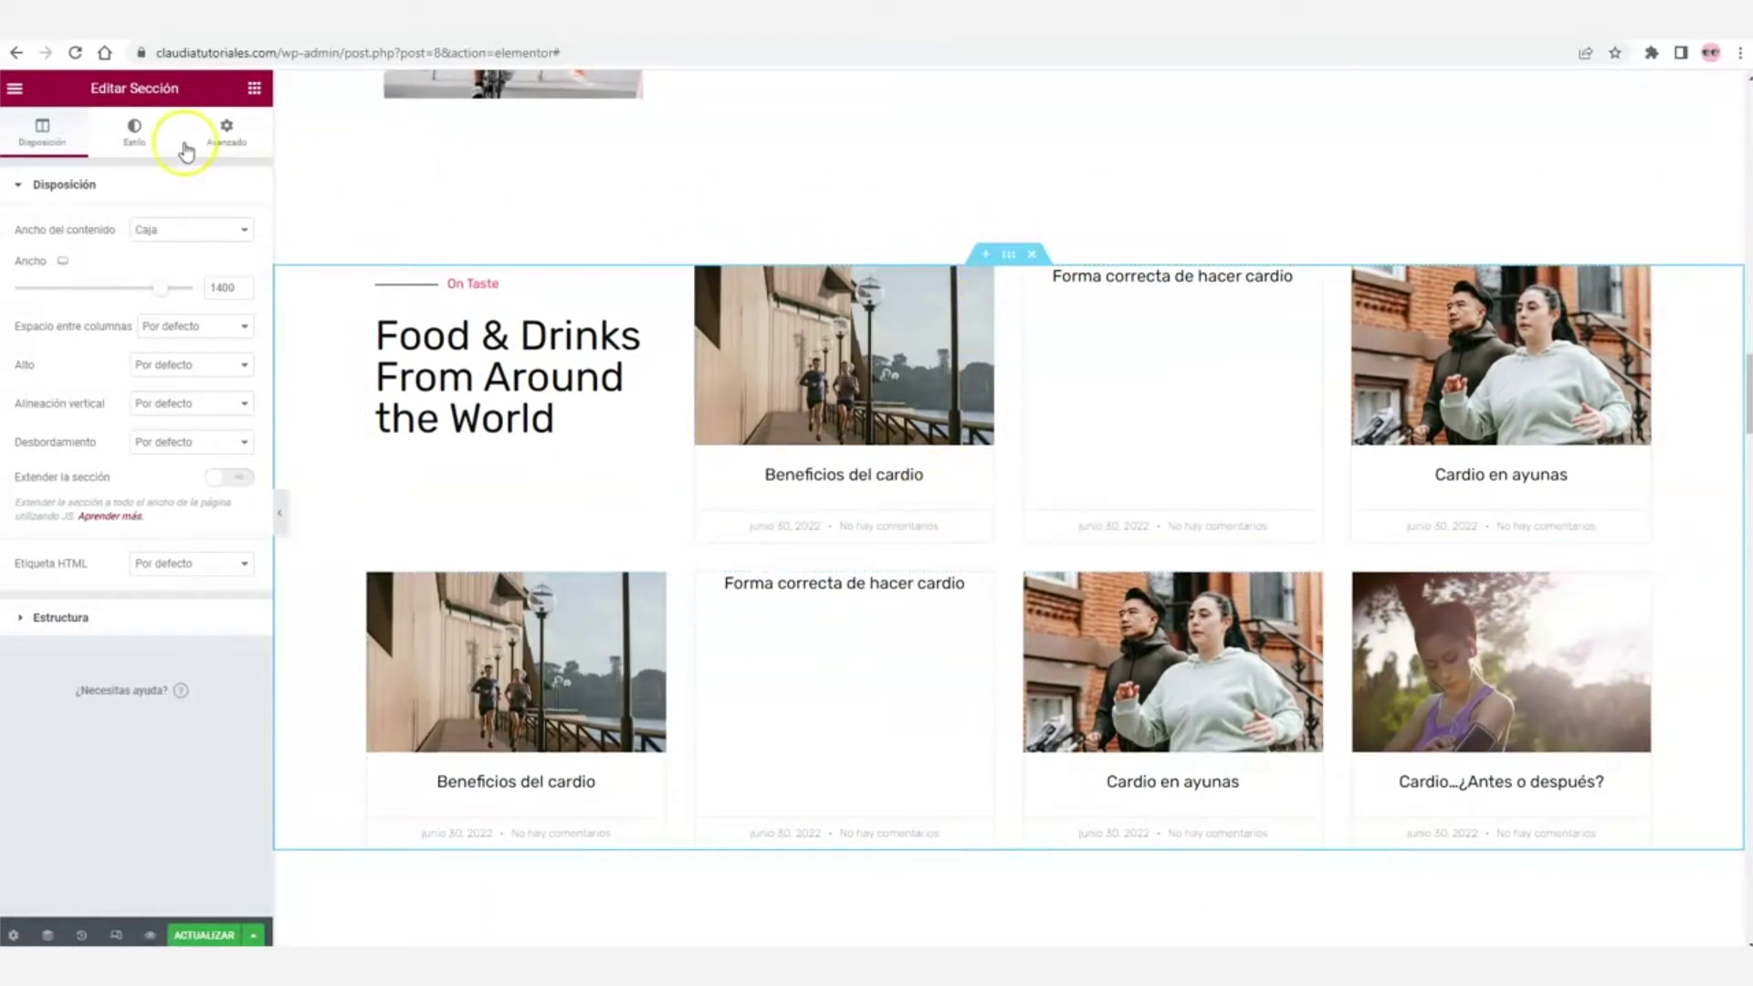
- Give the Food & Drinks section a solid background overlay in the global color cremita with an opacity of 0.25
click(133, 129)
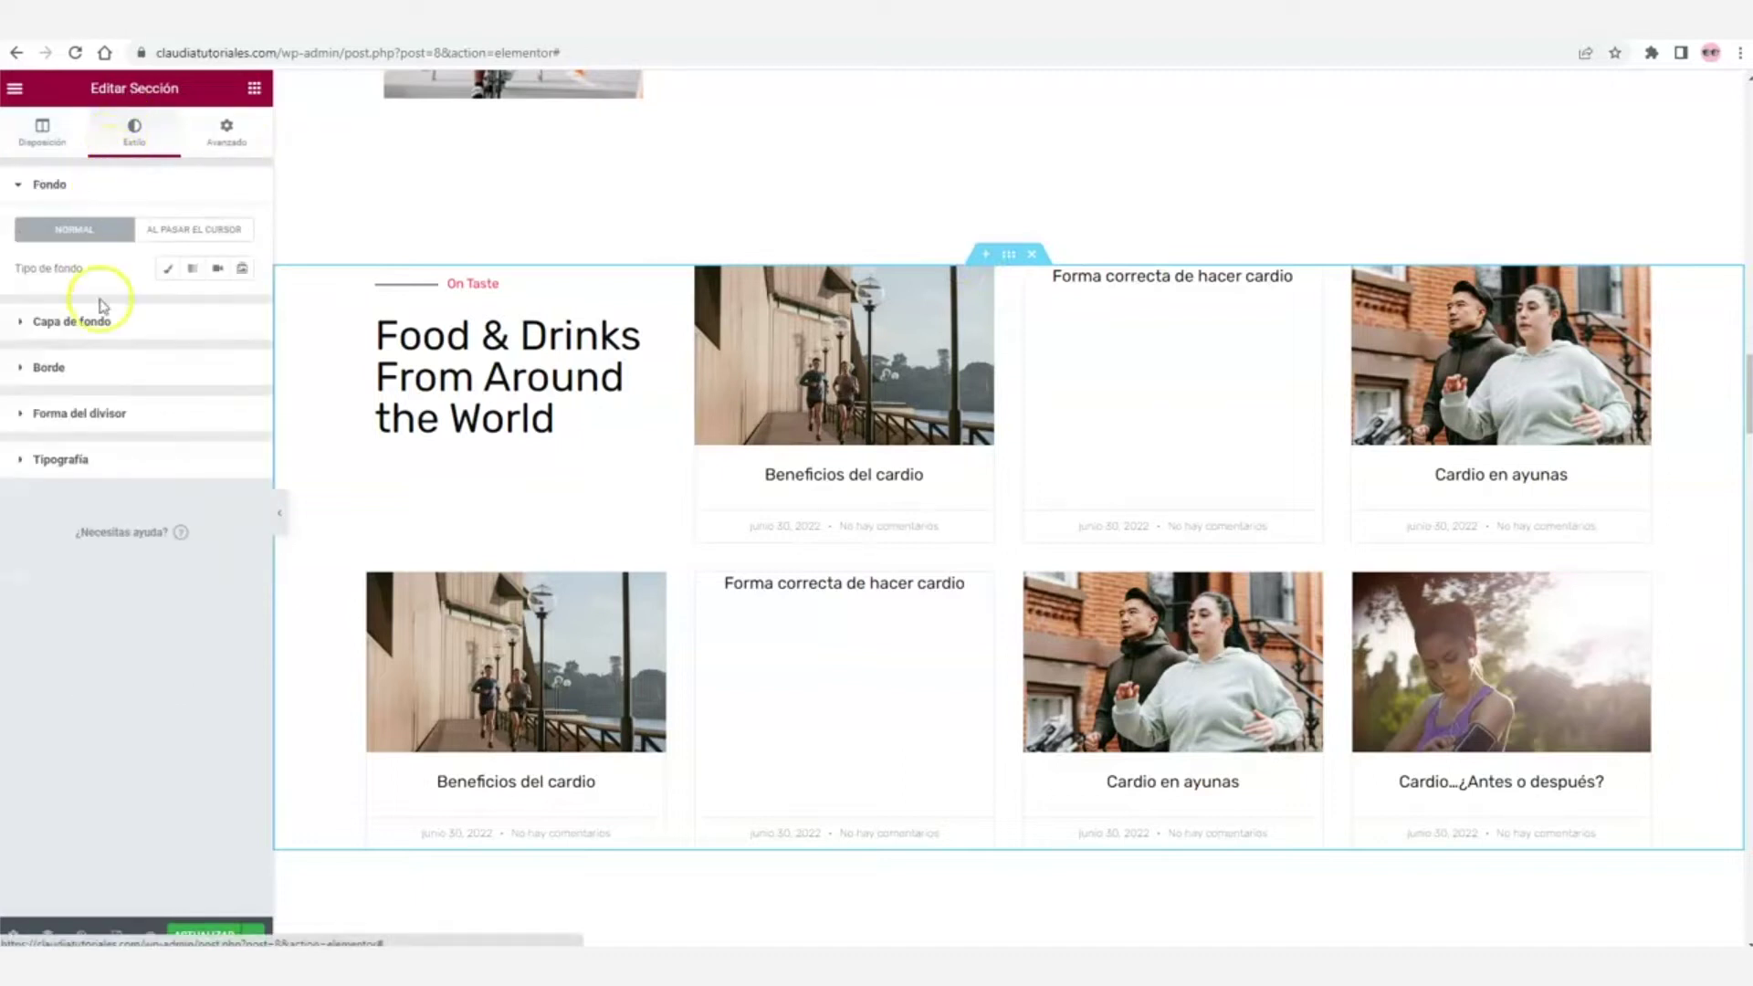
click(132, 324)
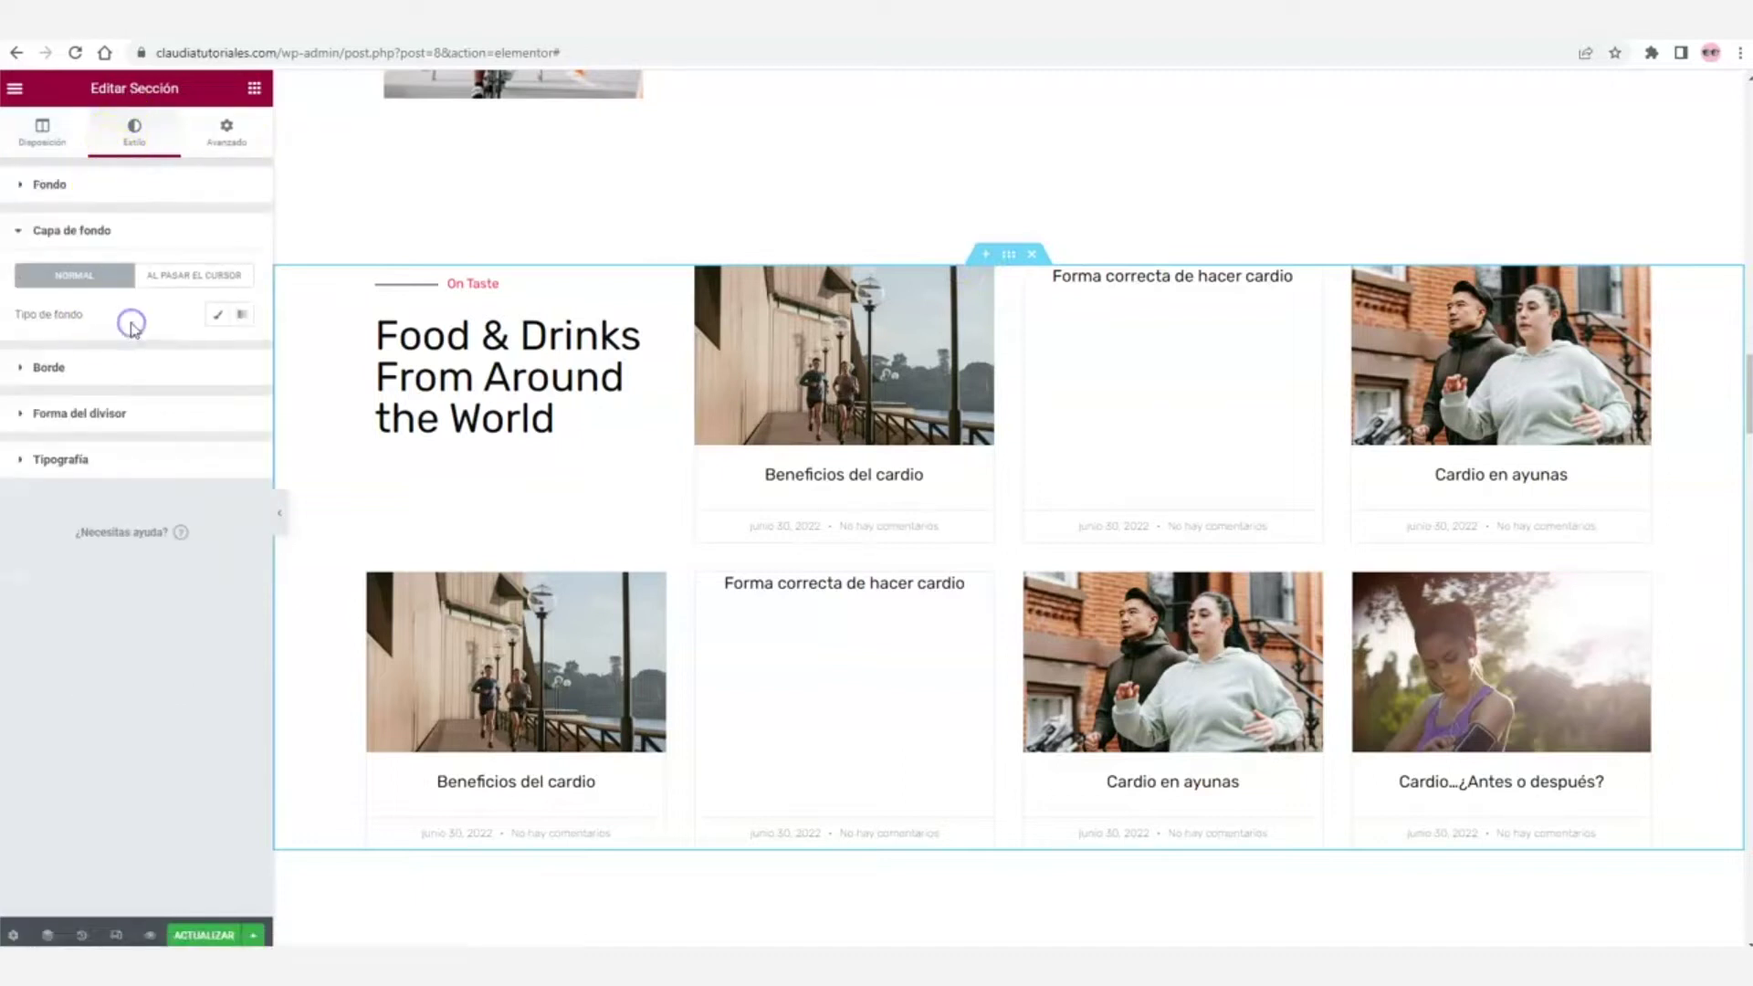
click(218, 314)
click(218, 352)
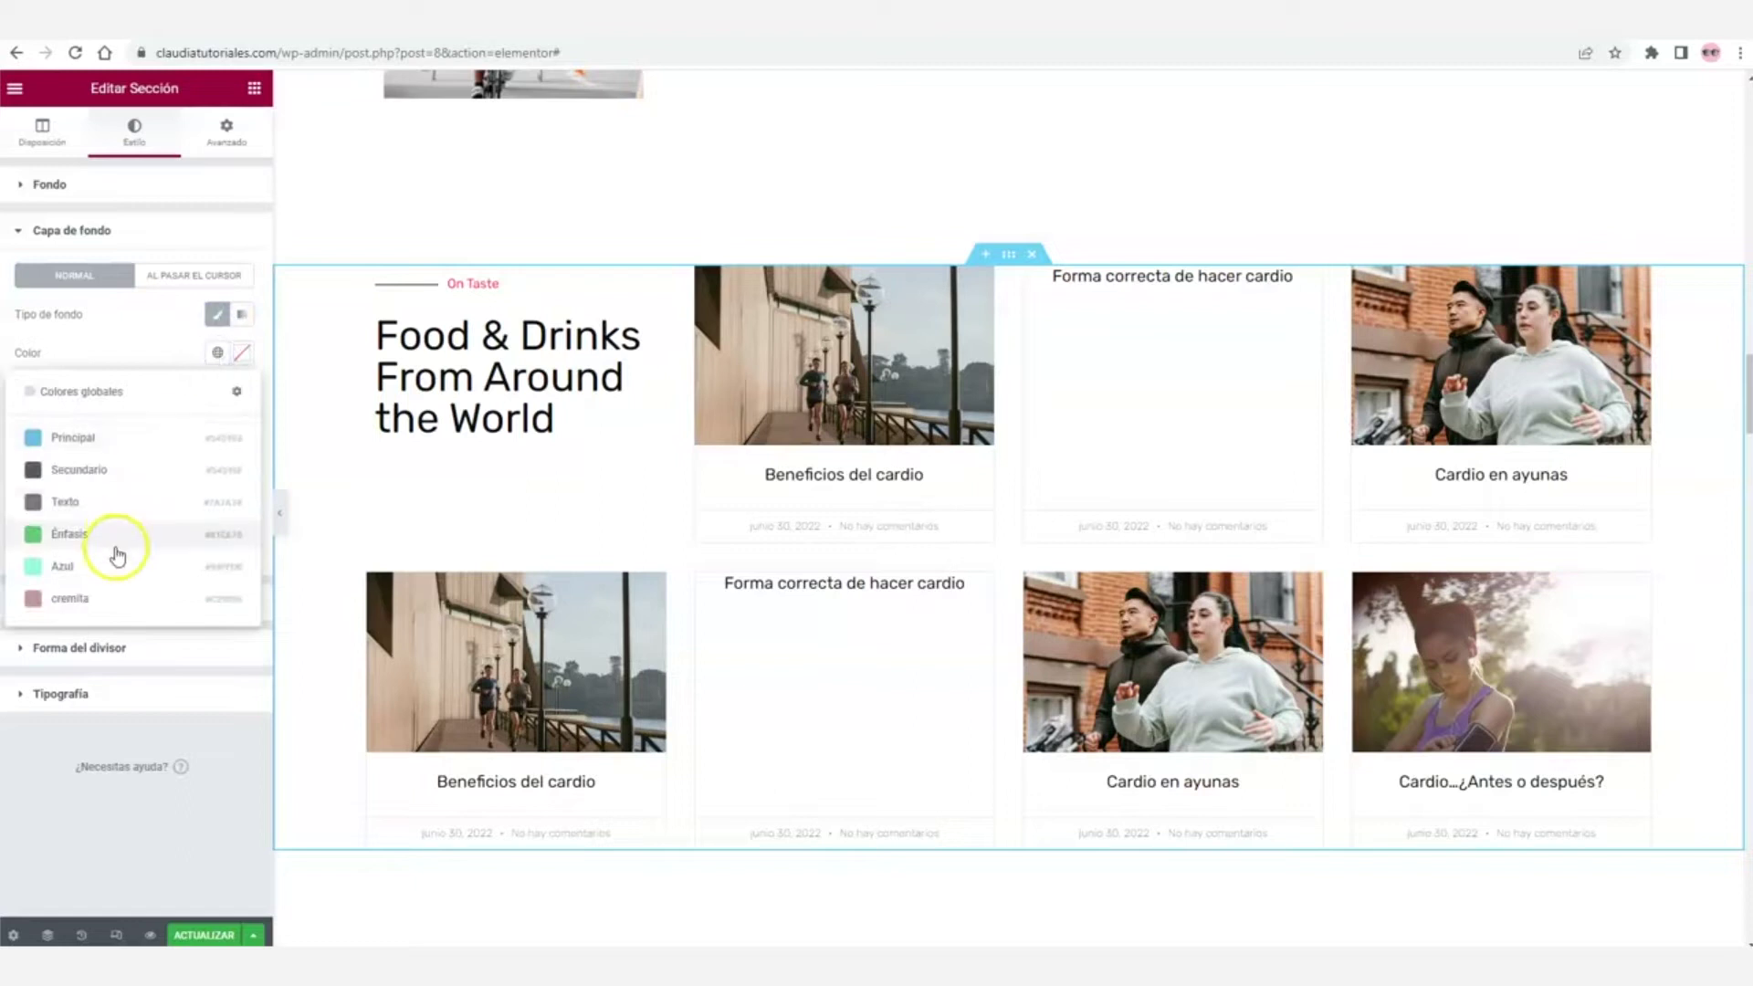
click(104, 598)
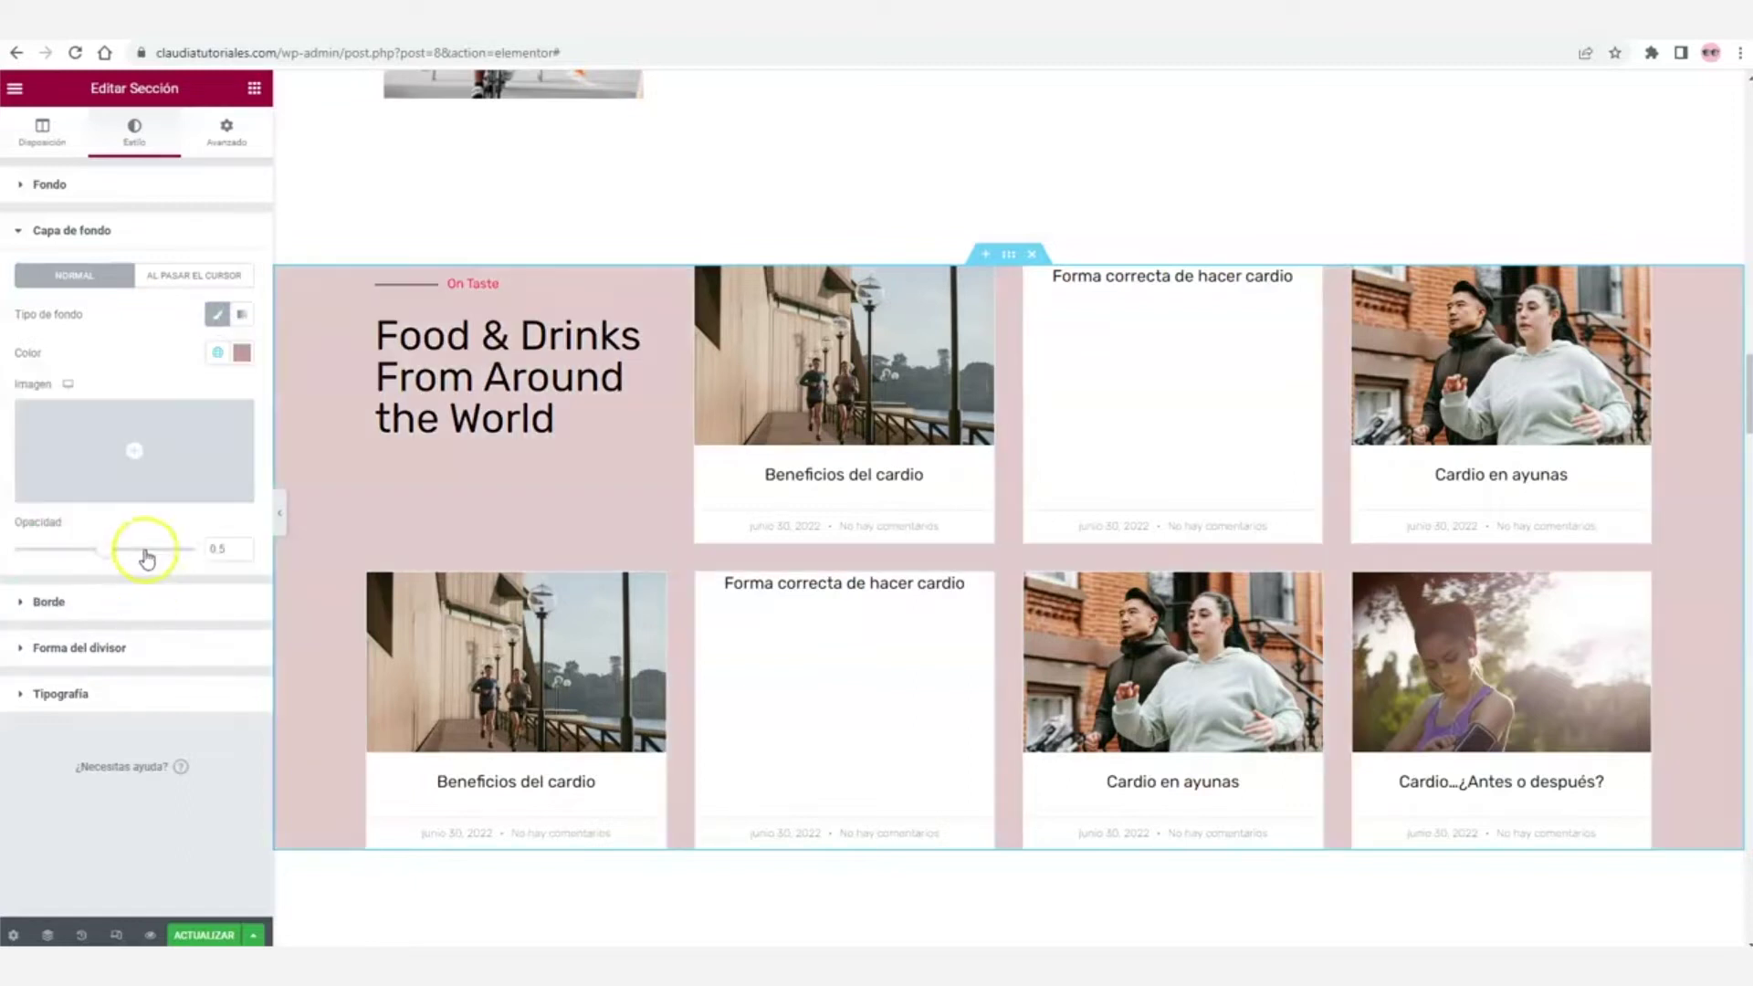
double_click(217, 548)
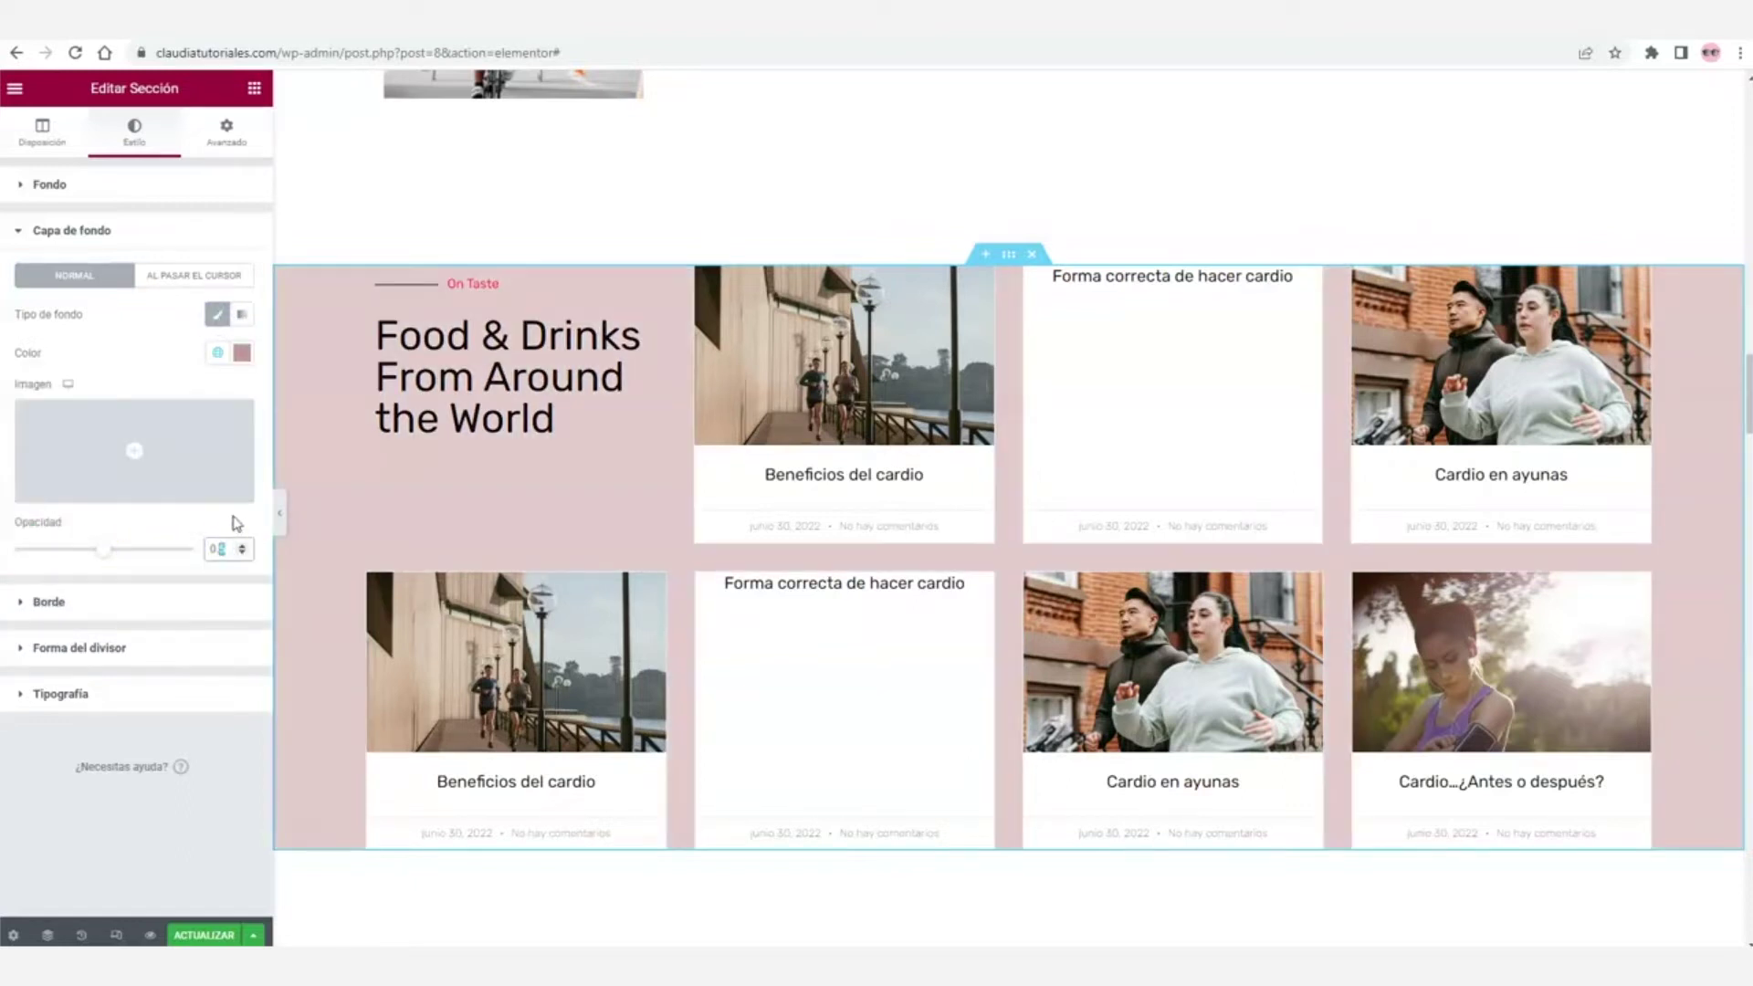
text(25)
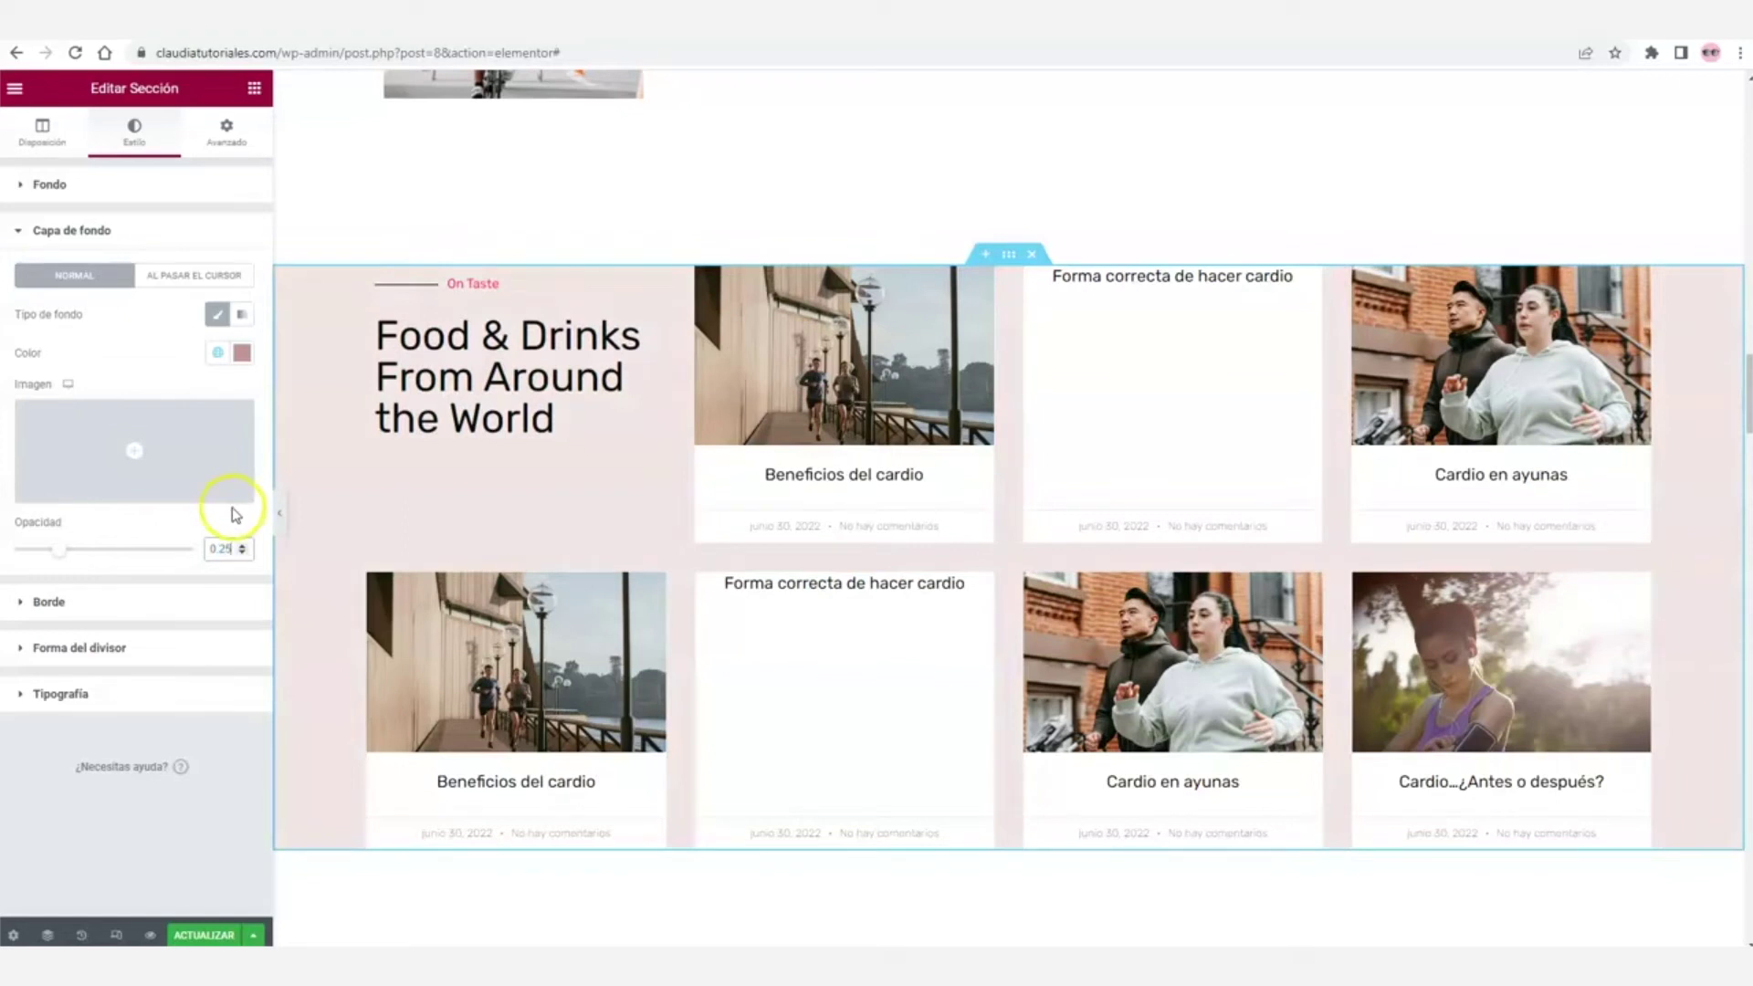
scroll(634, 419, down, 1)
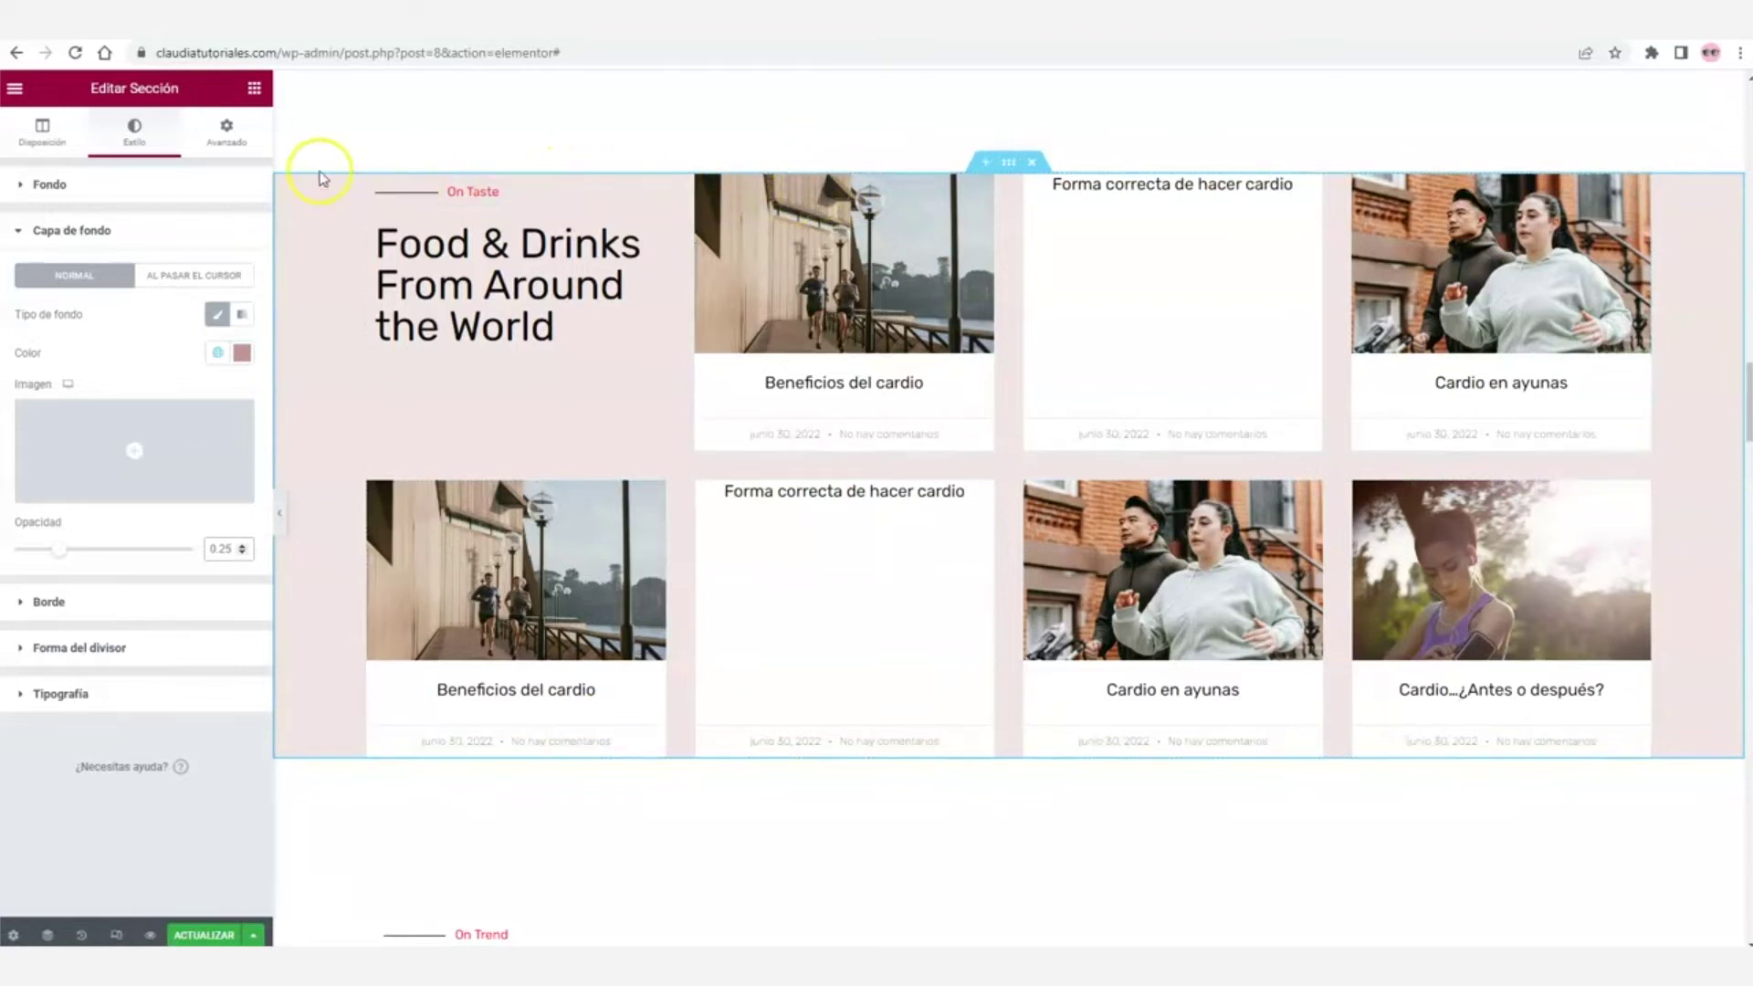
- Unlink the Food & Drinks section's padding values and set the top and bottom padding to 90 each
click(230, 134)
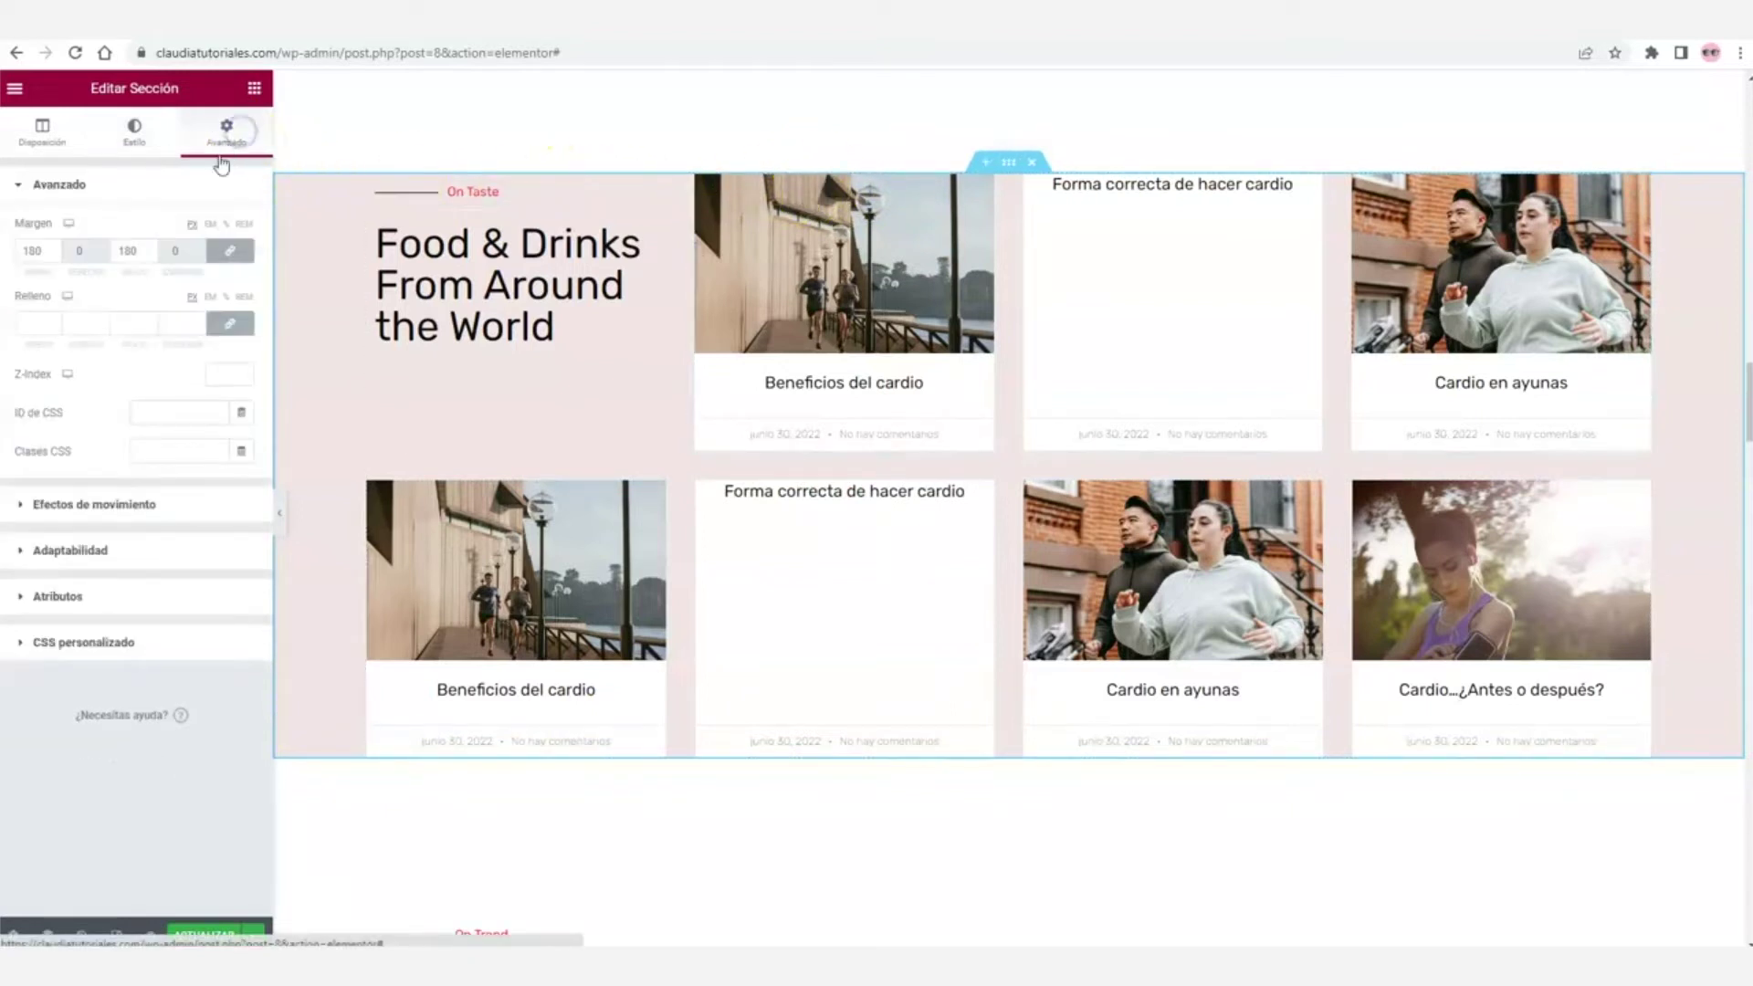
click(230, 324)
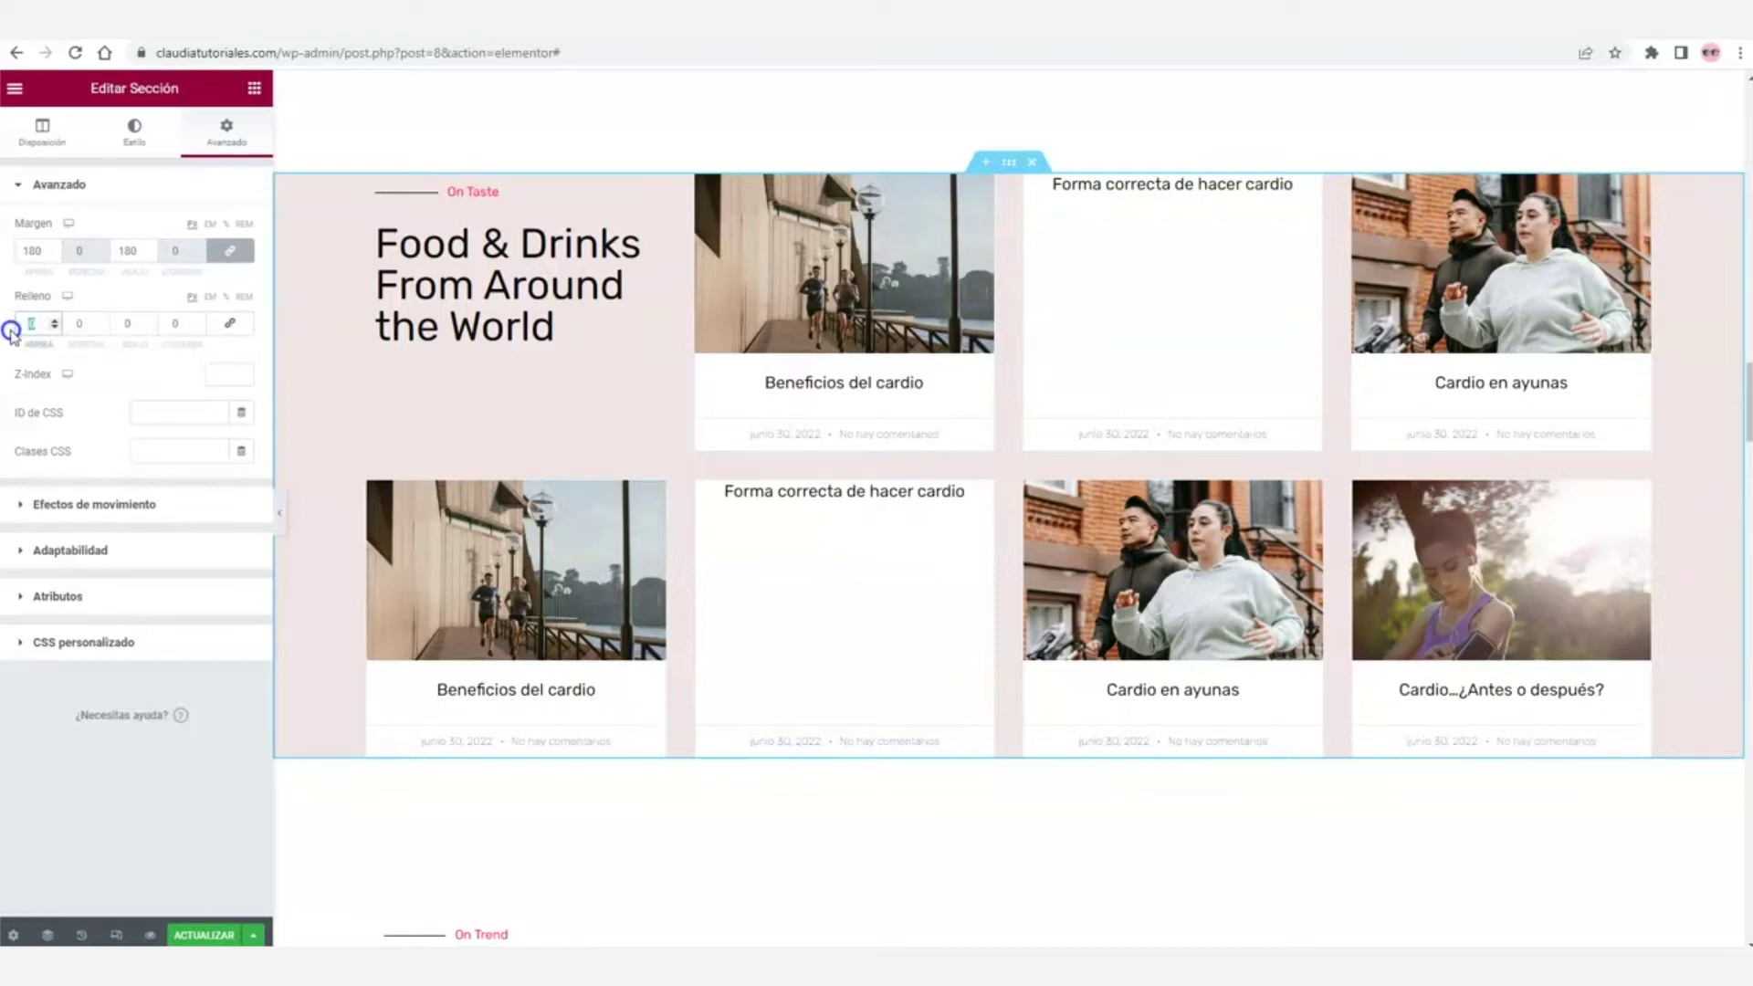
text(60)
click(132, 336)
text(60)
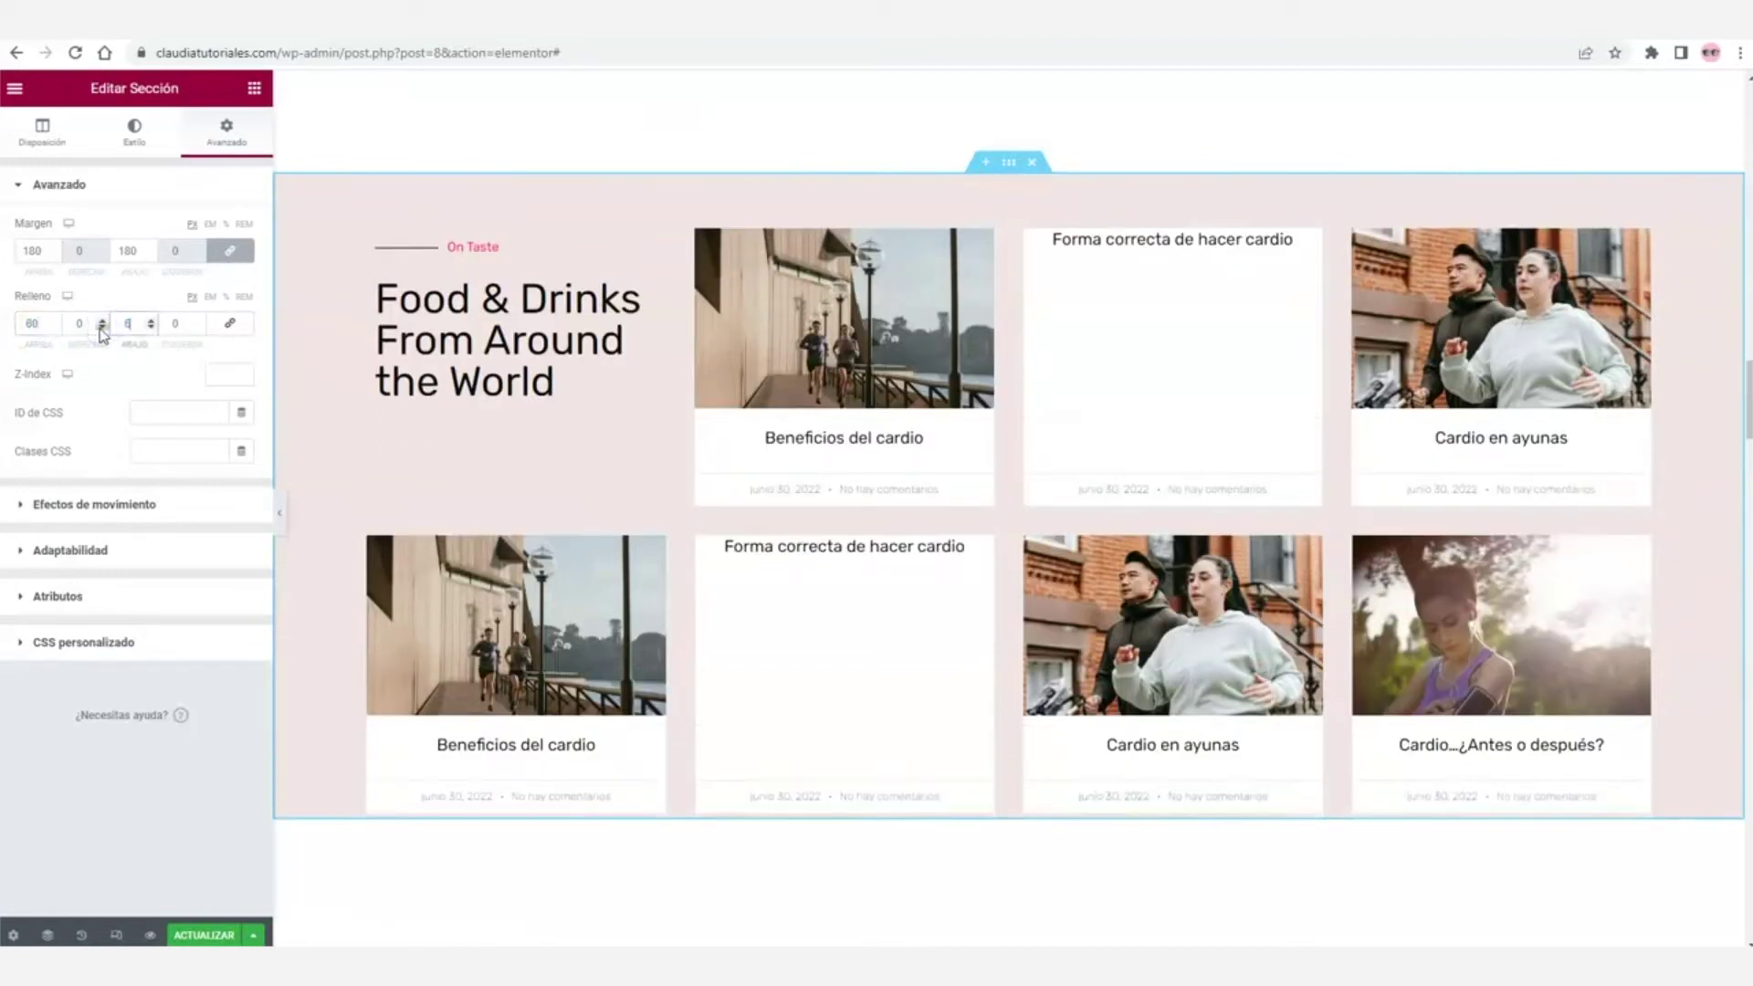
double_click(113, 325)
text(90)
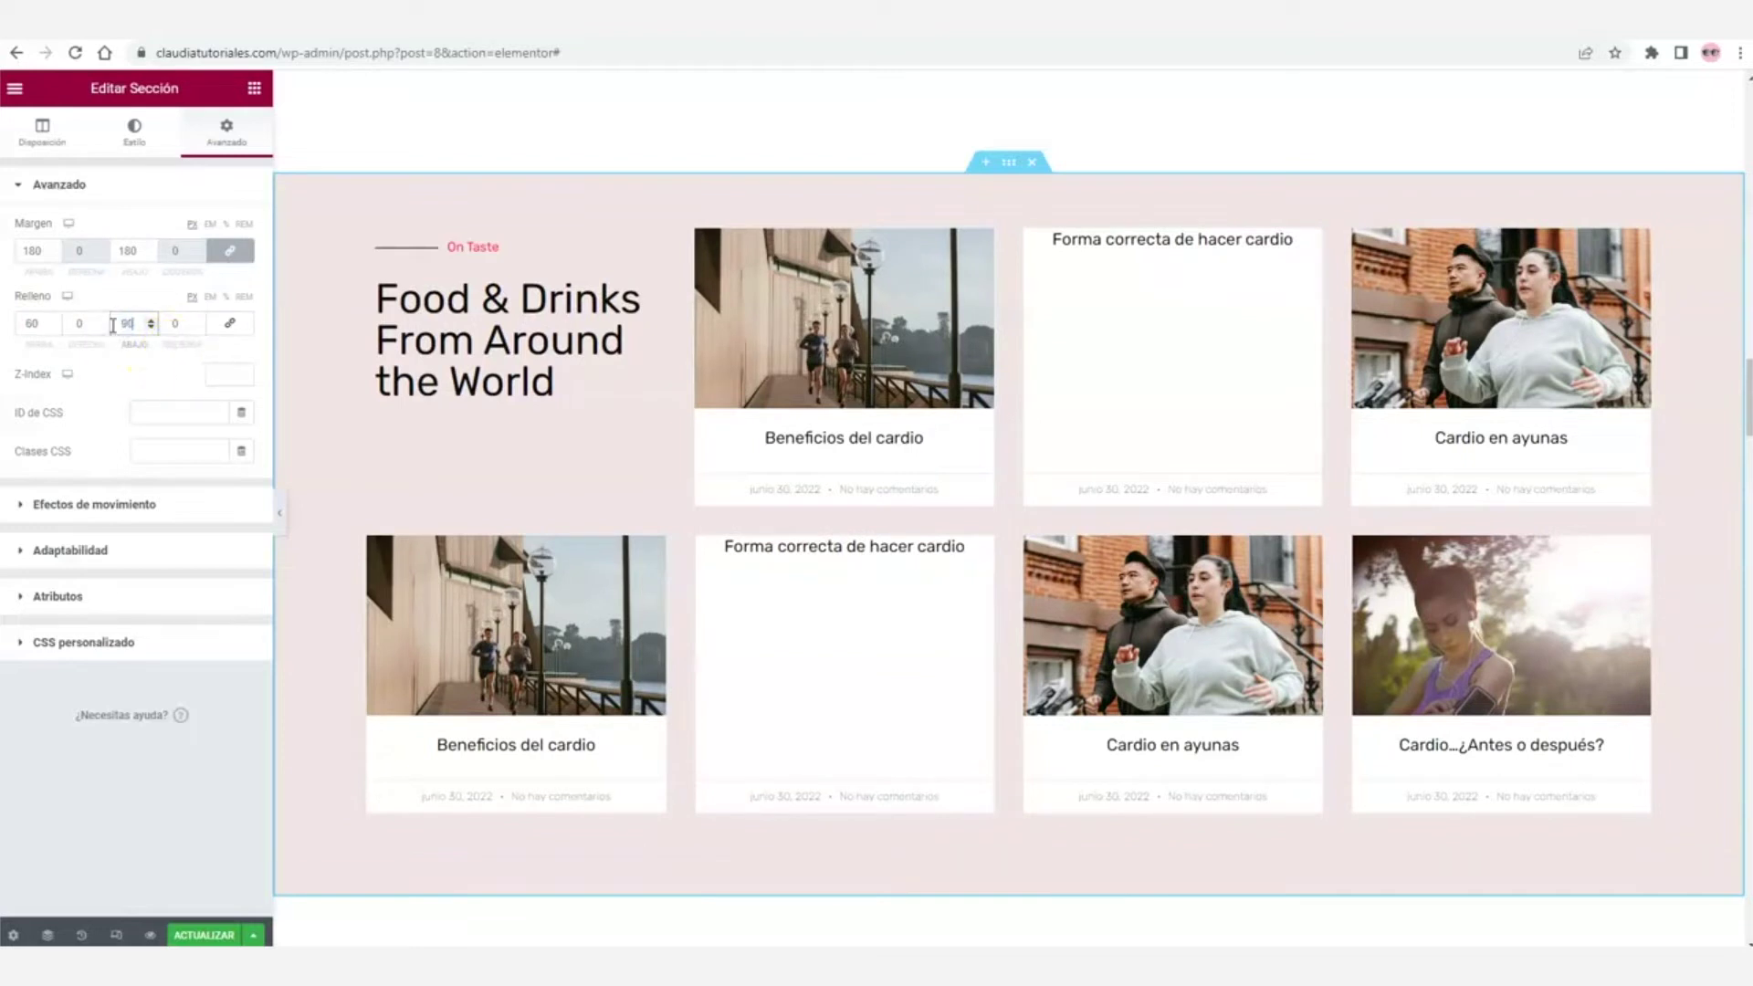
double_click(31, 323)
text(90)
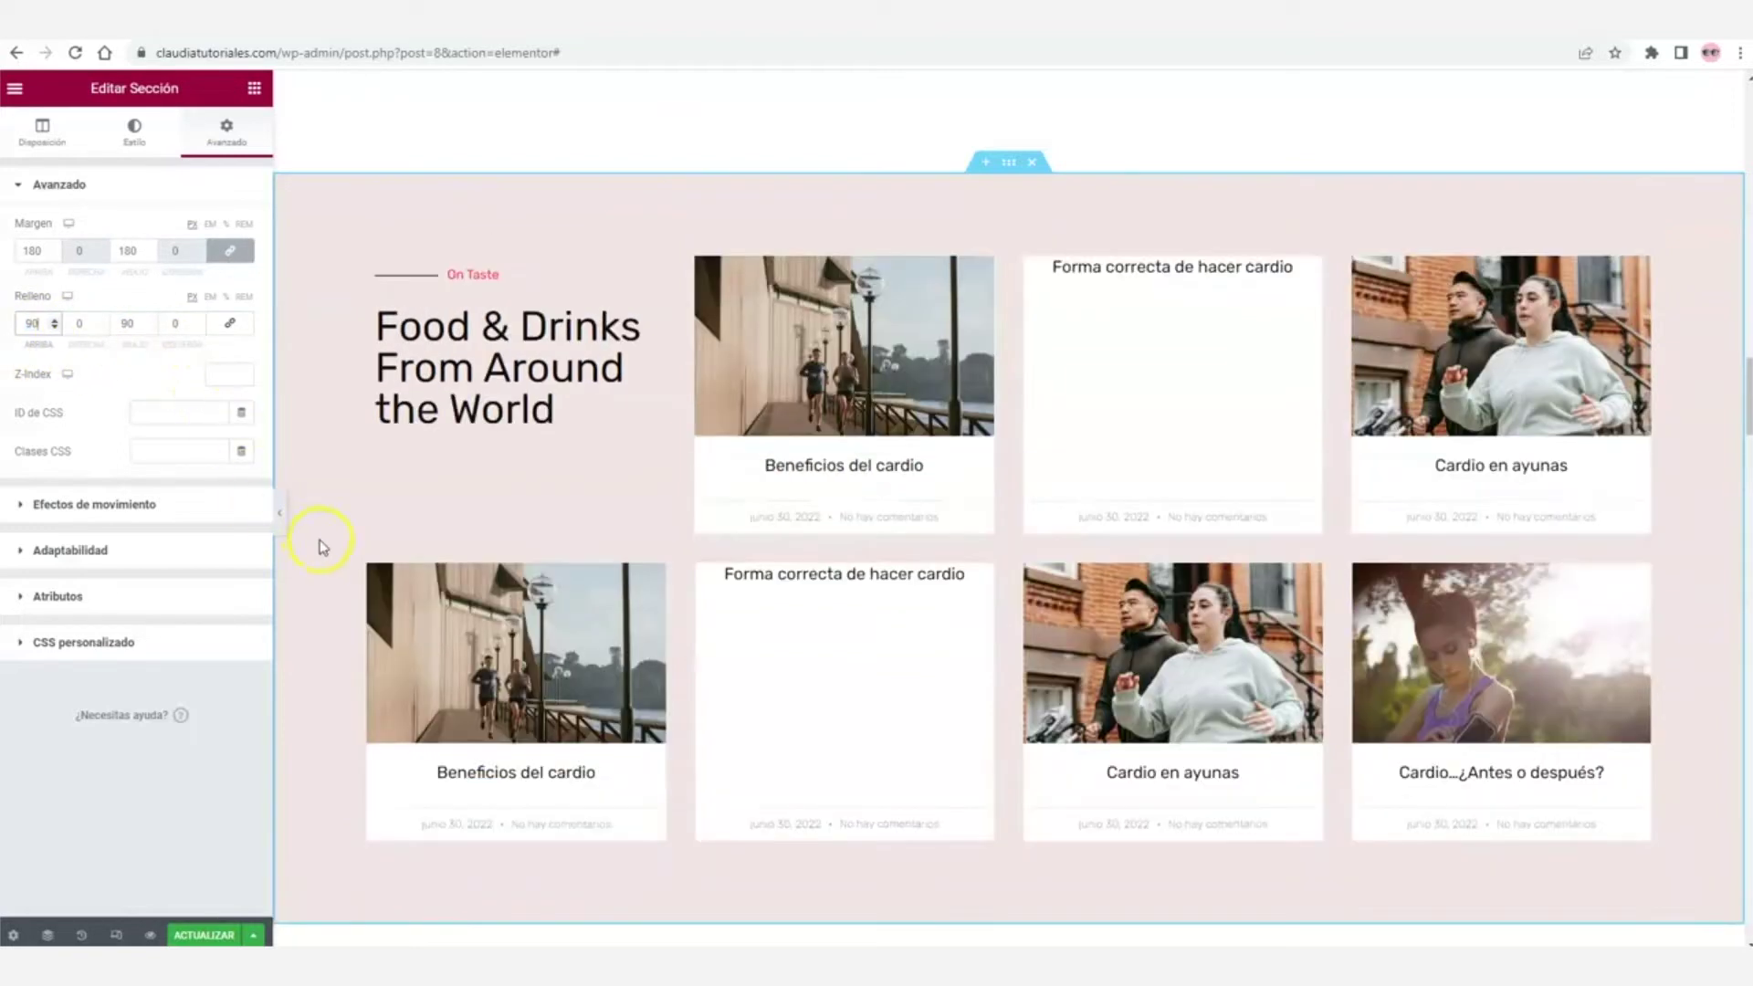
- Preview the Food & Drinks section at full page width and save the page changes
click(281, 516)
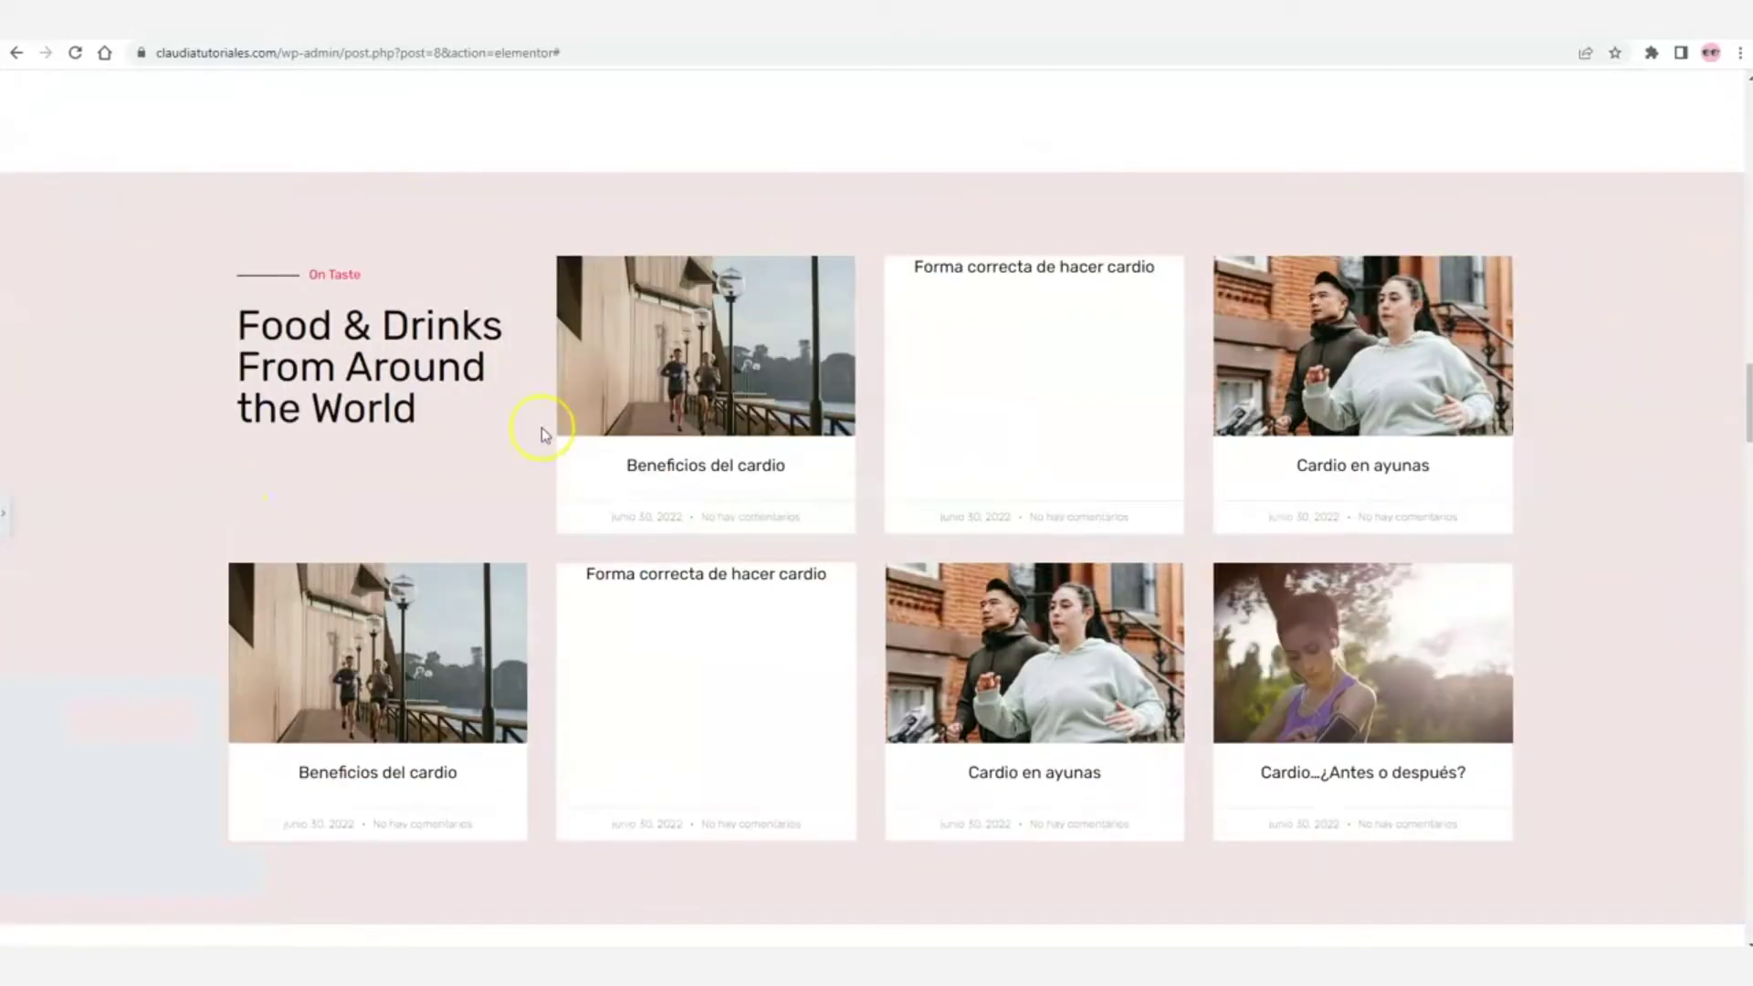
scroll(1628, 317, down, 1)
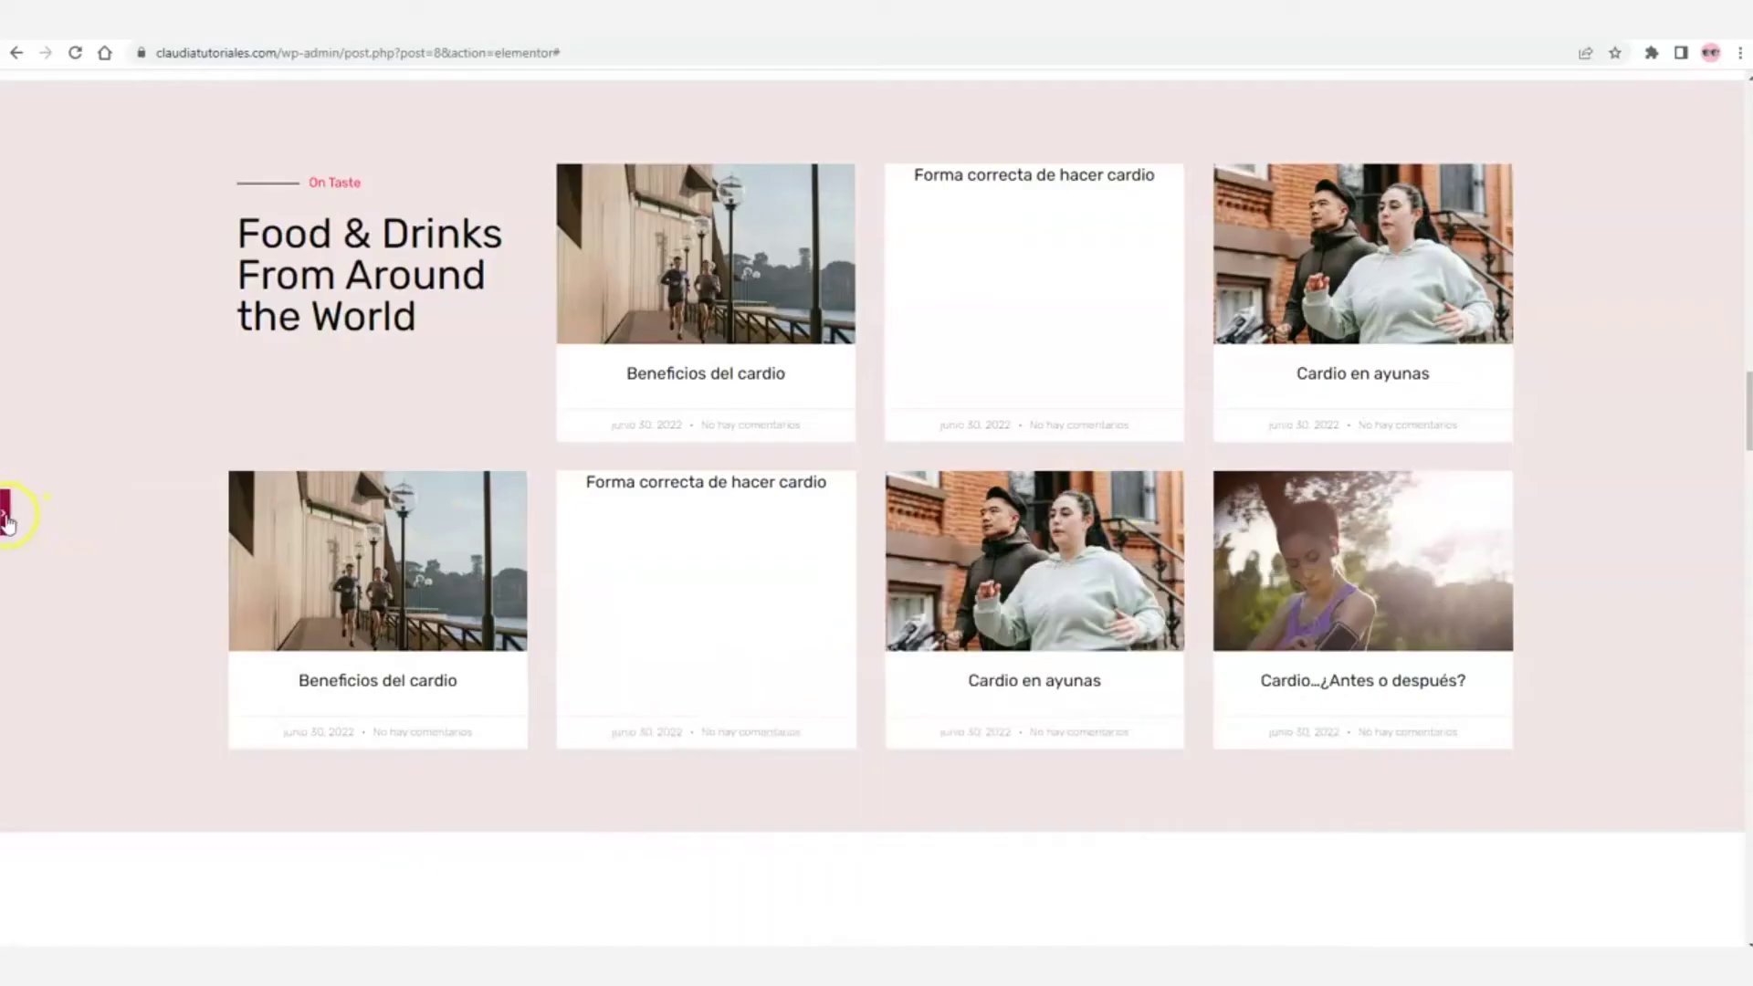
click(6, 517)
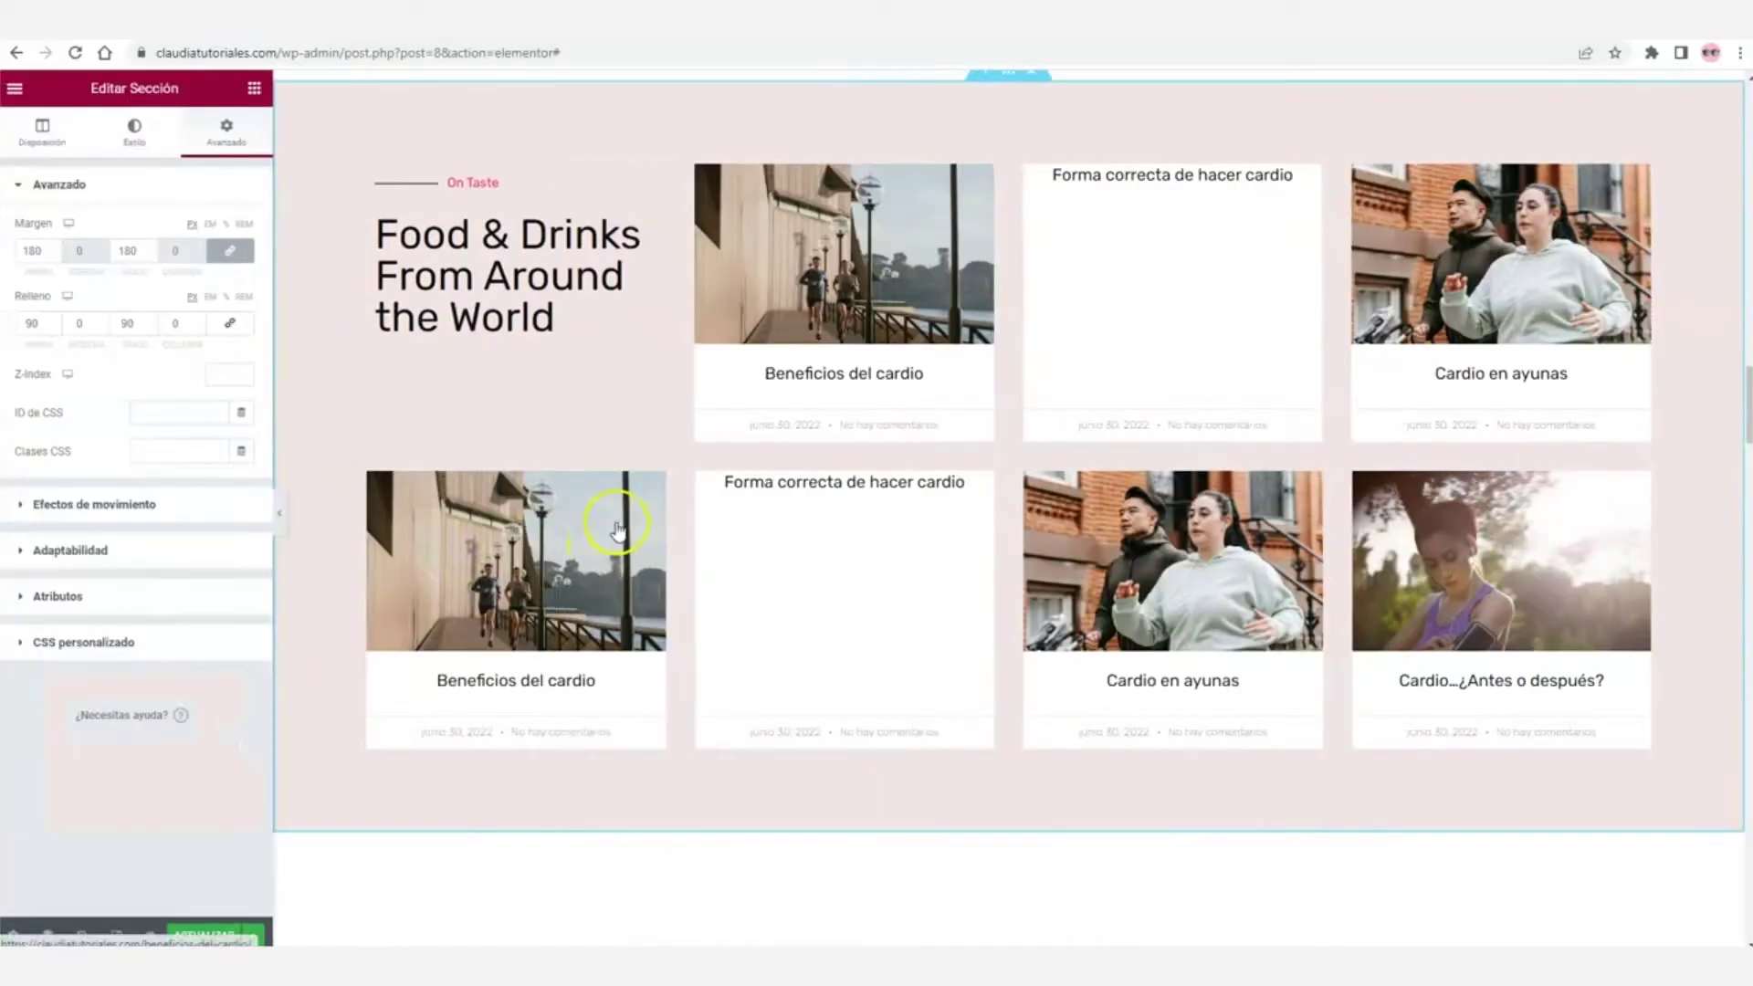
click(208, 935)
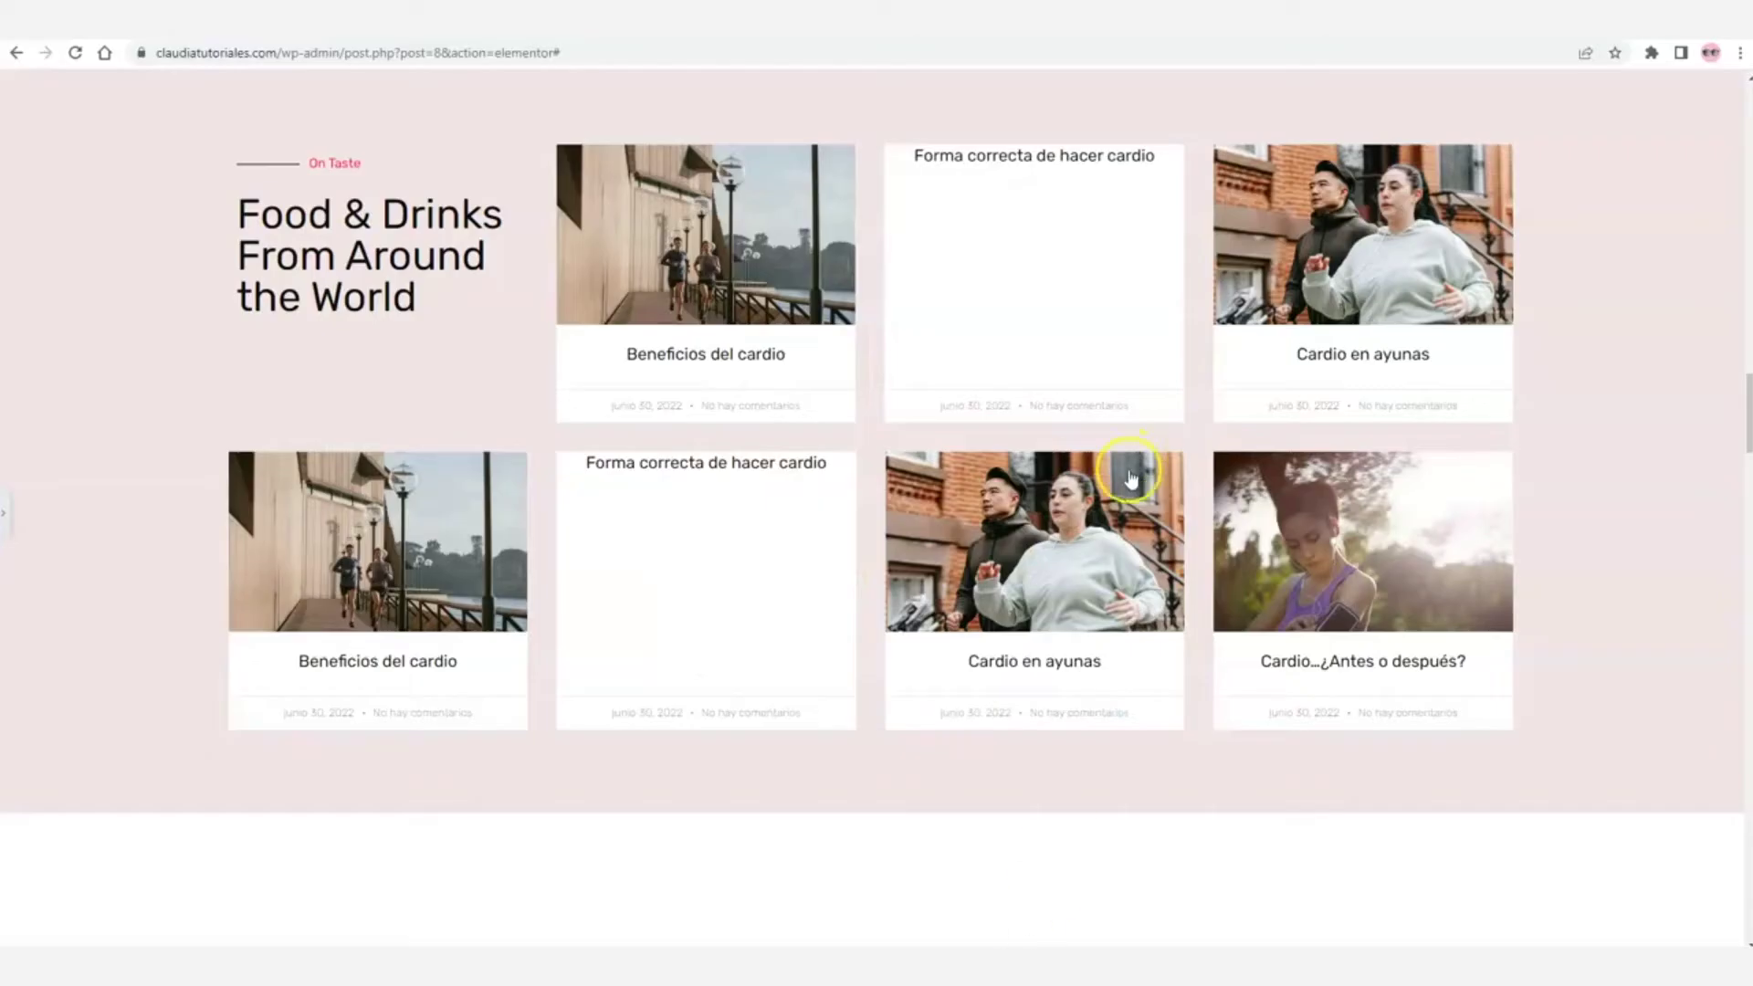
- Check the Popular Stories section at full page width and compare the section order with the finished design reference
scroll(1050, 469, down, 10)
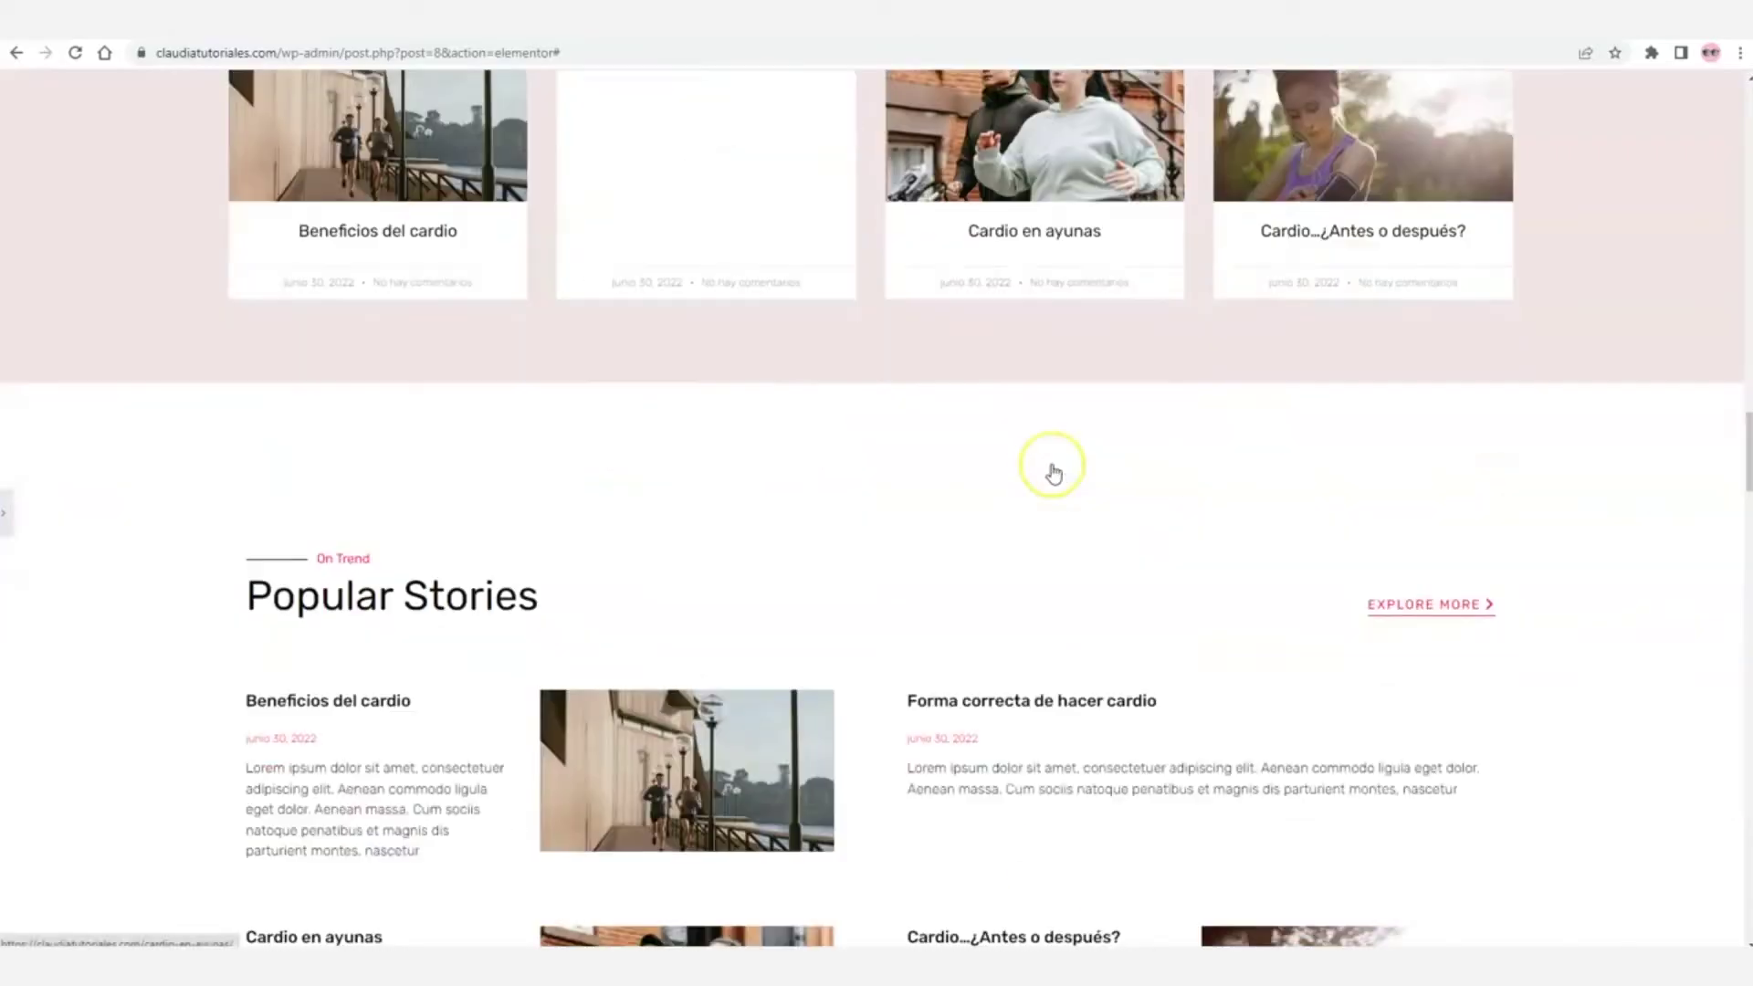
scroll(1053, 465, down, 1)
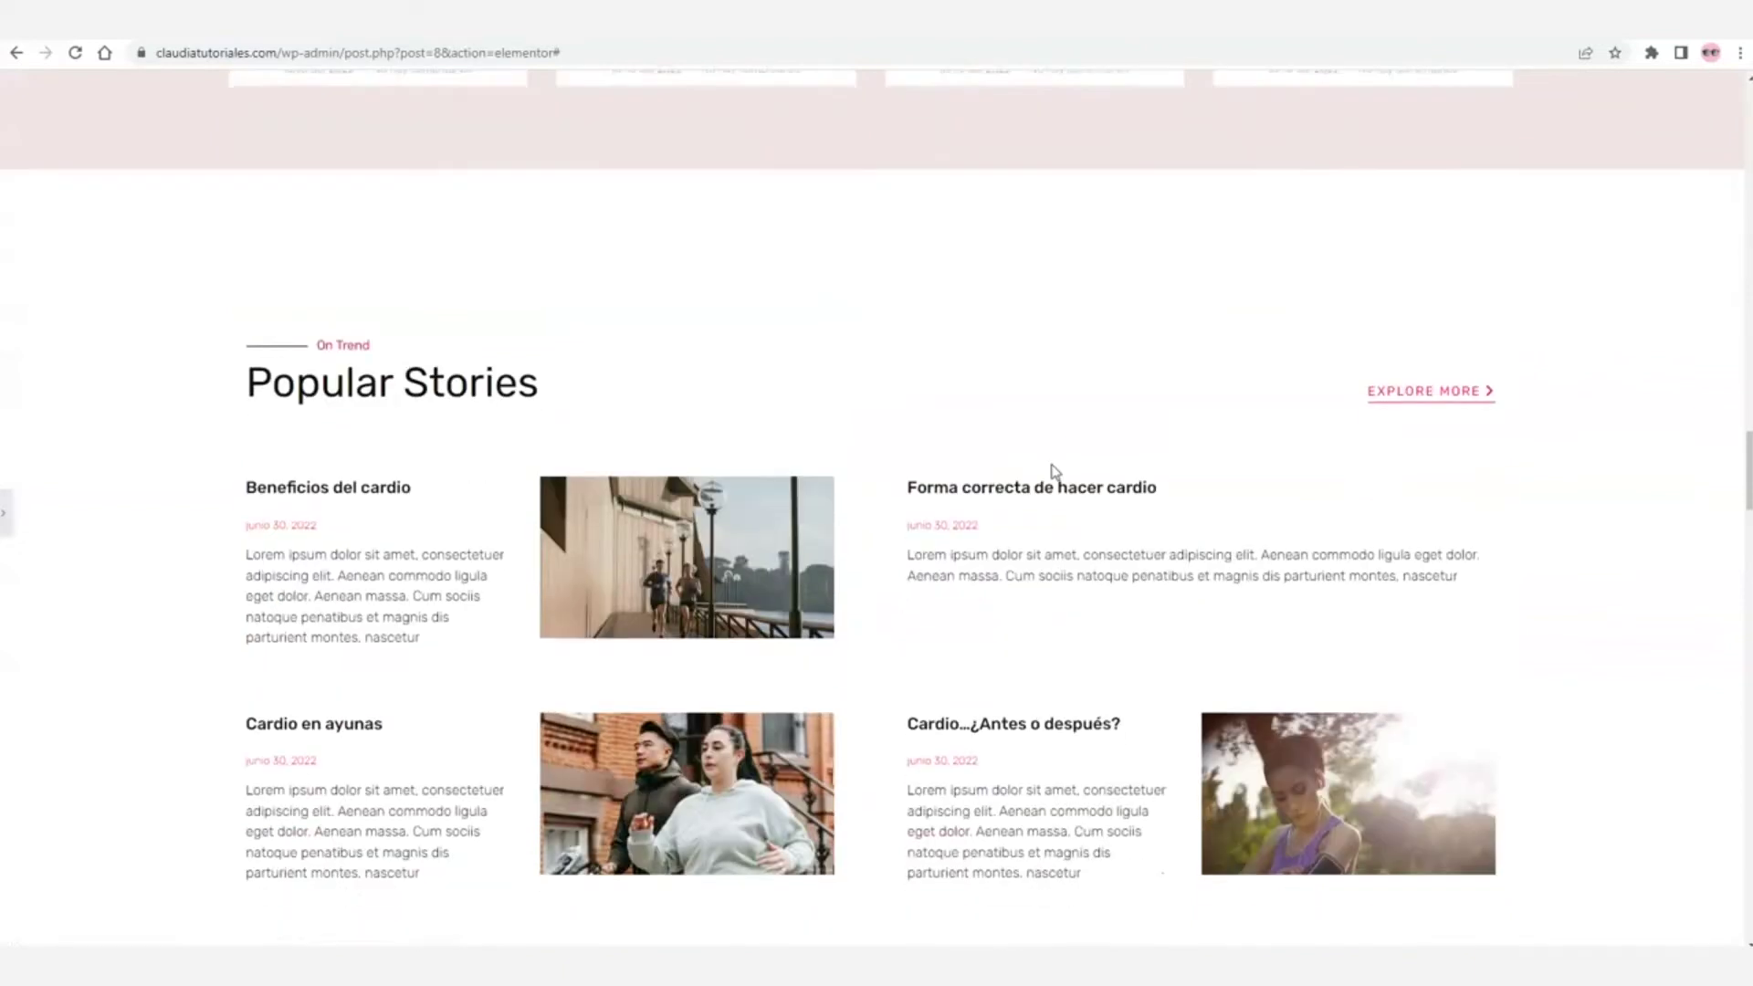
scroll(1049, 469, up, 1)
scroll(1049, 469, down, 1)
scroll(689, 372, up, 2)
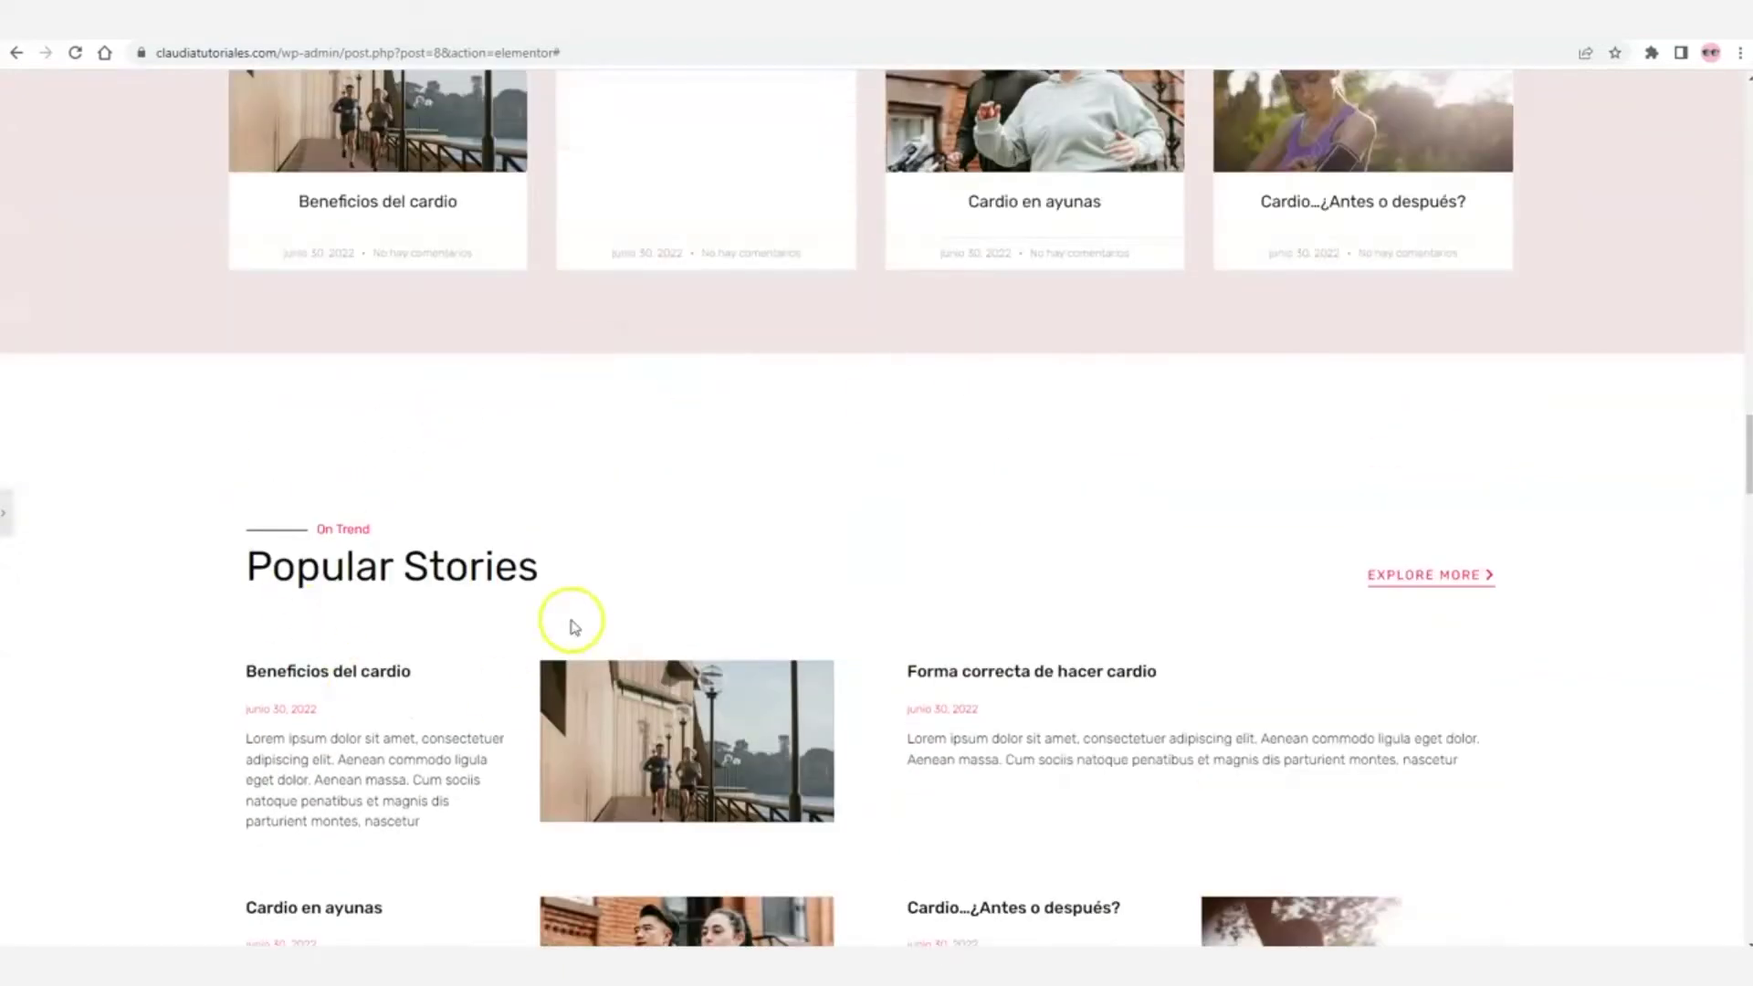
scroll(560, 474, up, 4)
scroll(572, 603, down, 5)
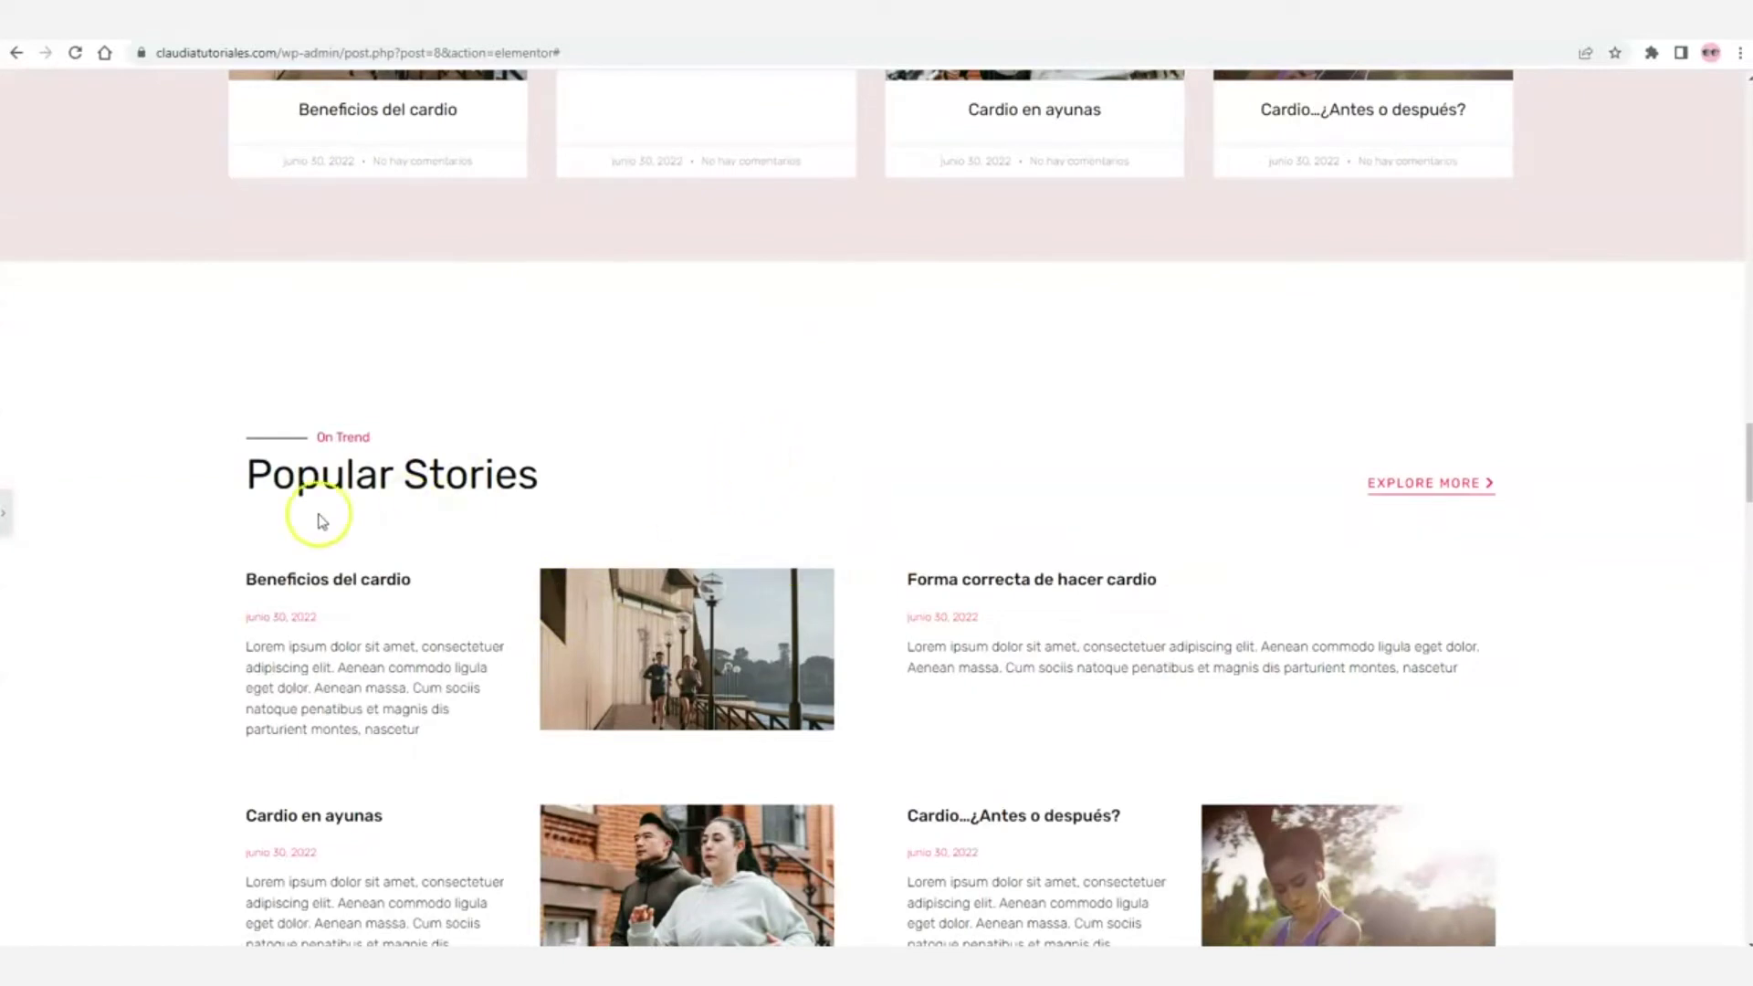
scroll(322, 520, down, 4)
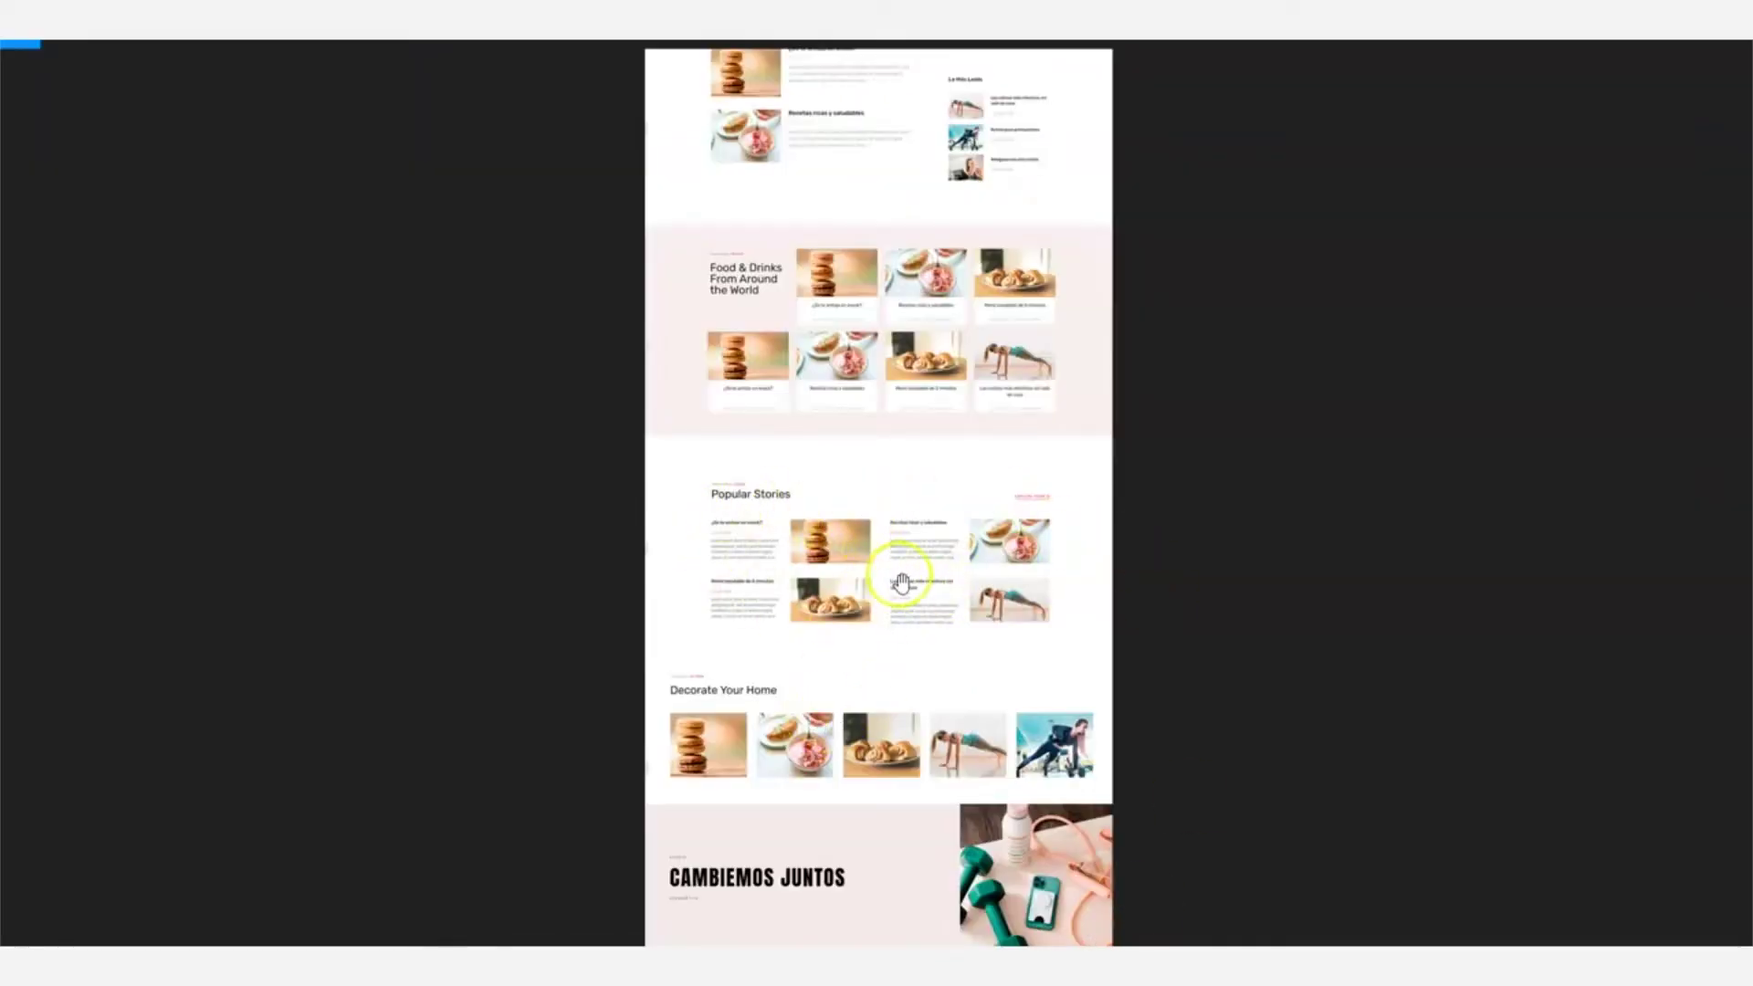
scroll(904, 621, down, 1)
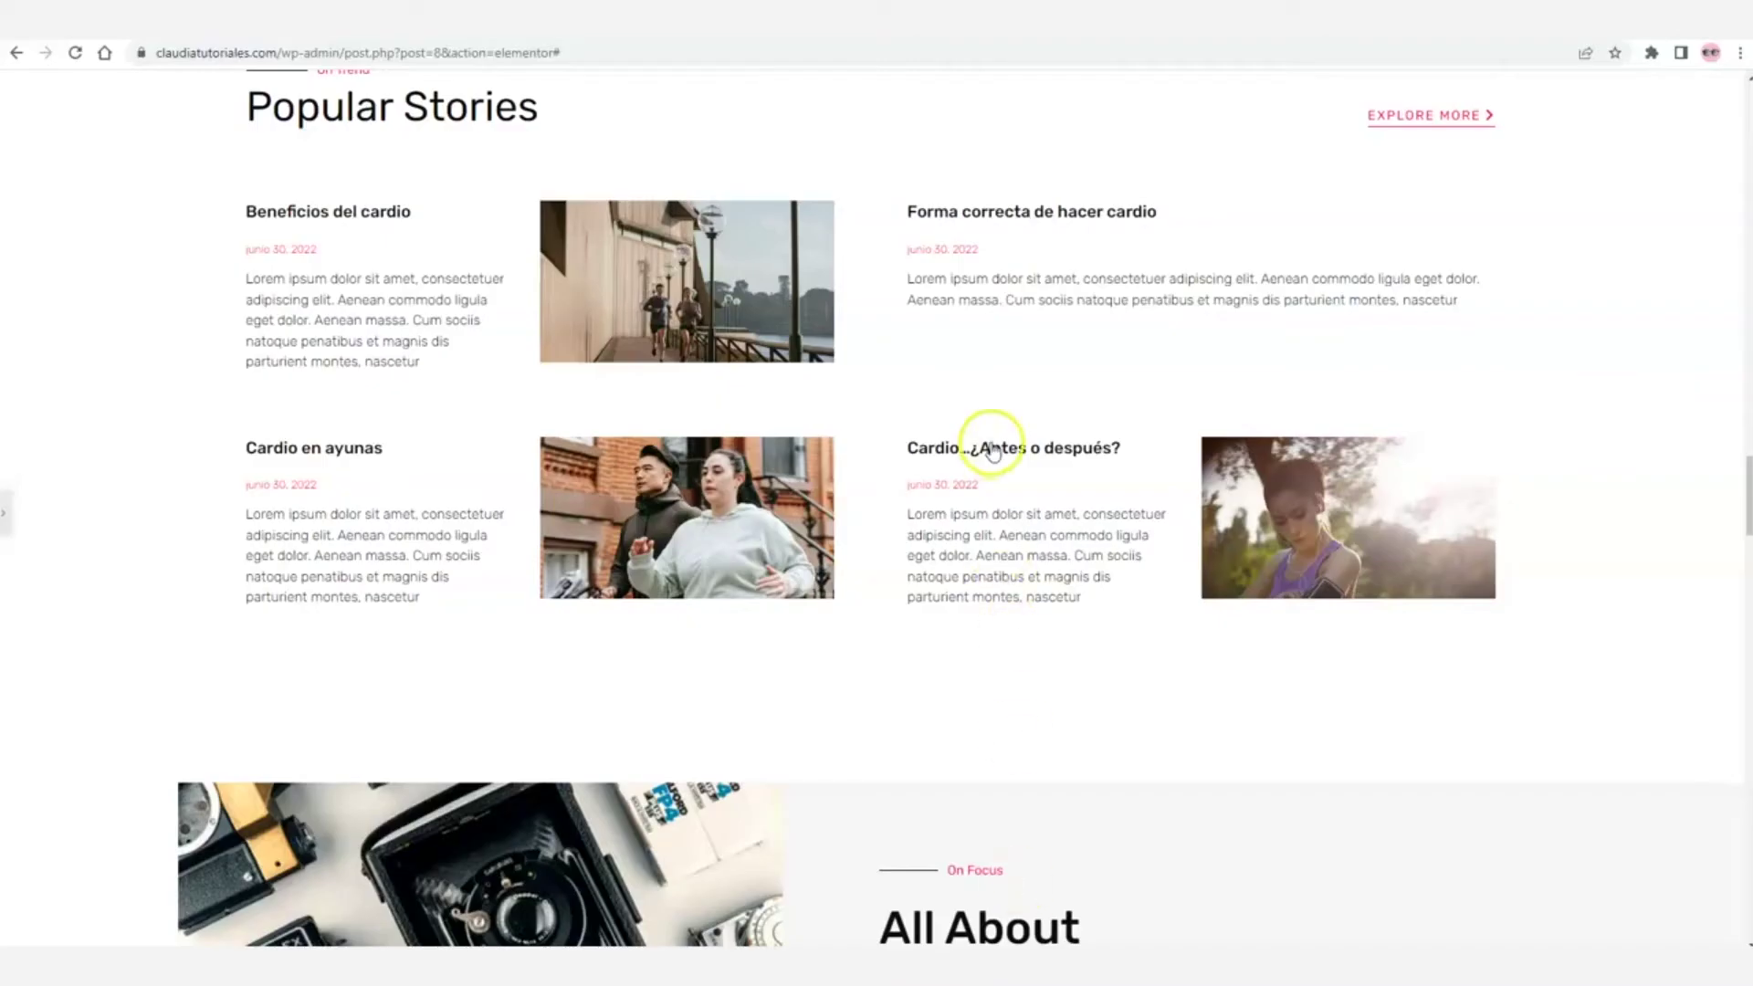
- Delete the "All About Photography" and "Beauty Tips and Tricks" sections below Popular Stories
scroll(993, 450, down, 6)
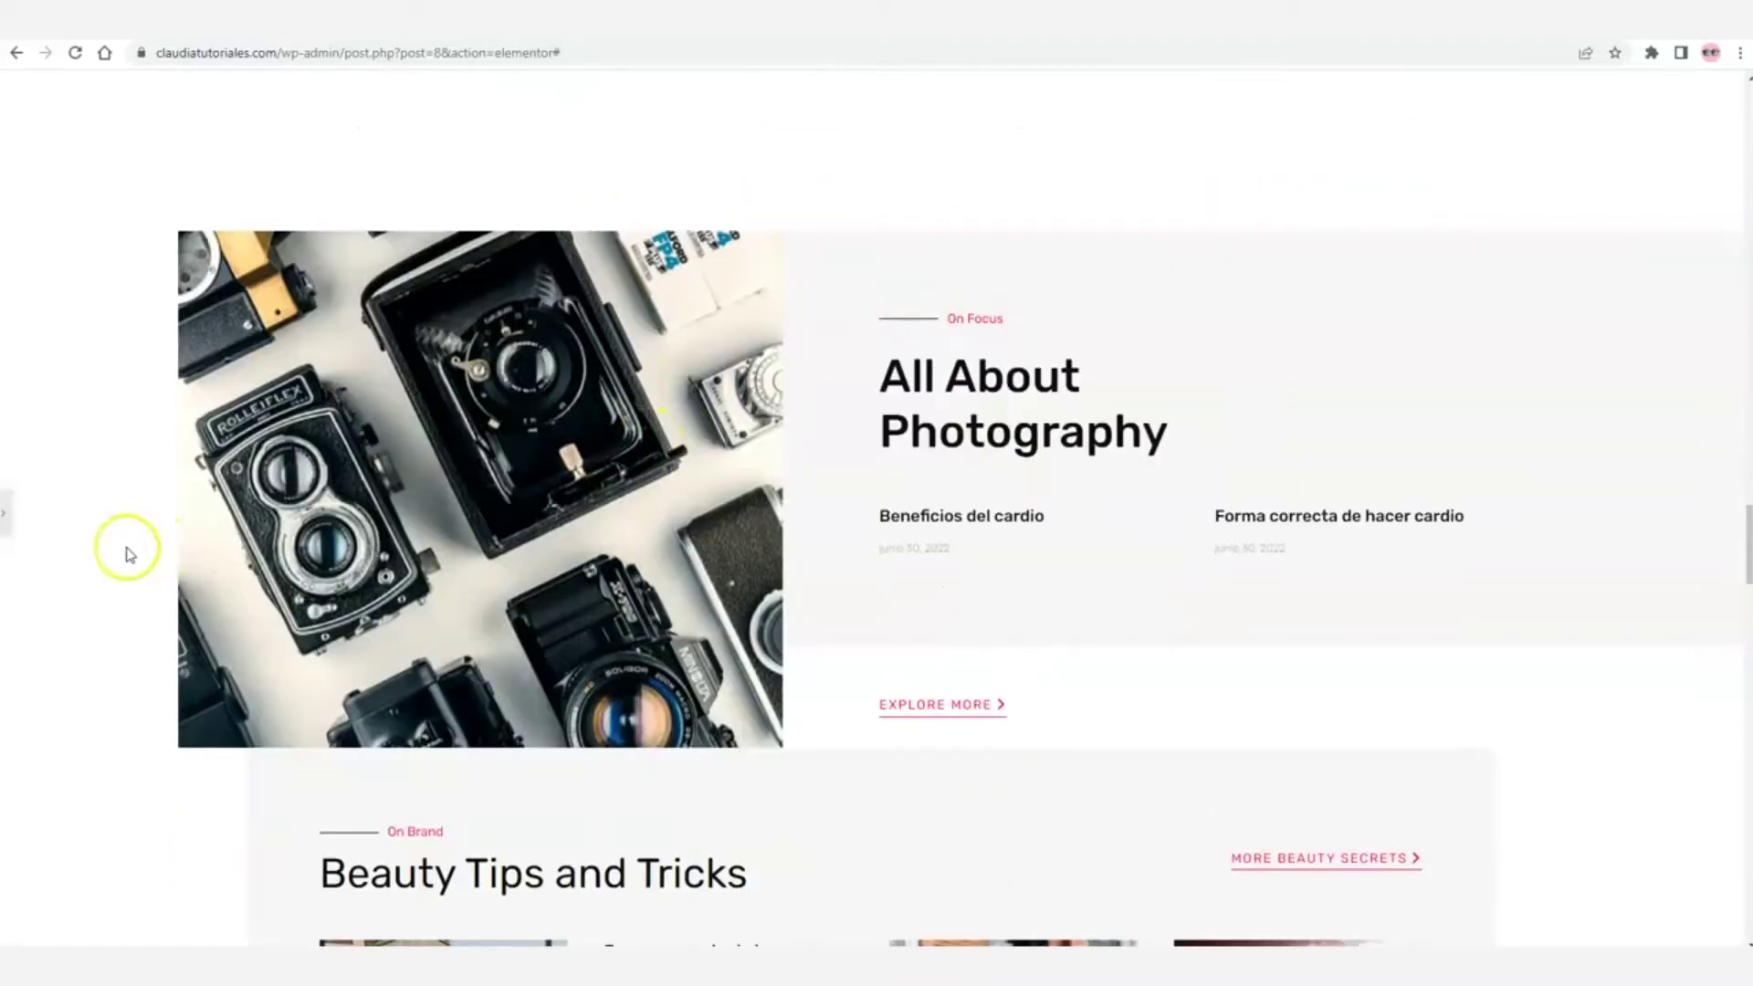
click(6, 516)
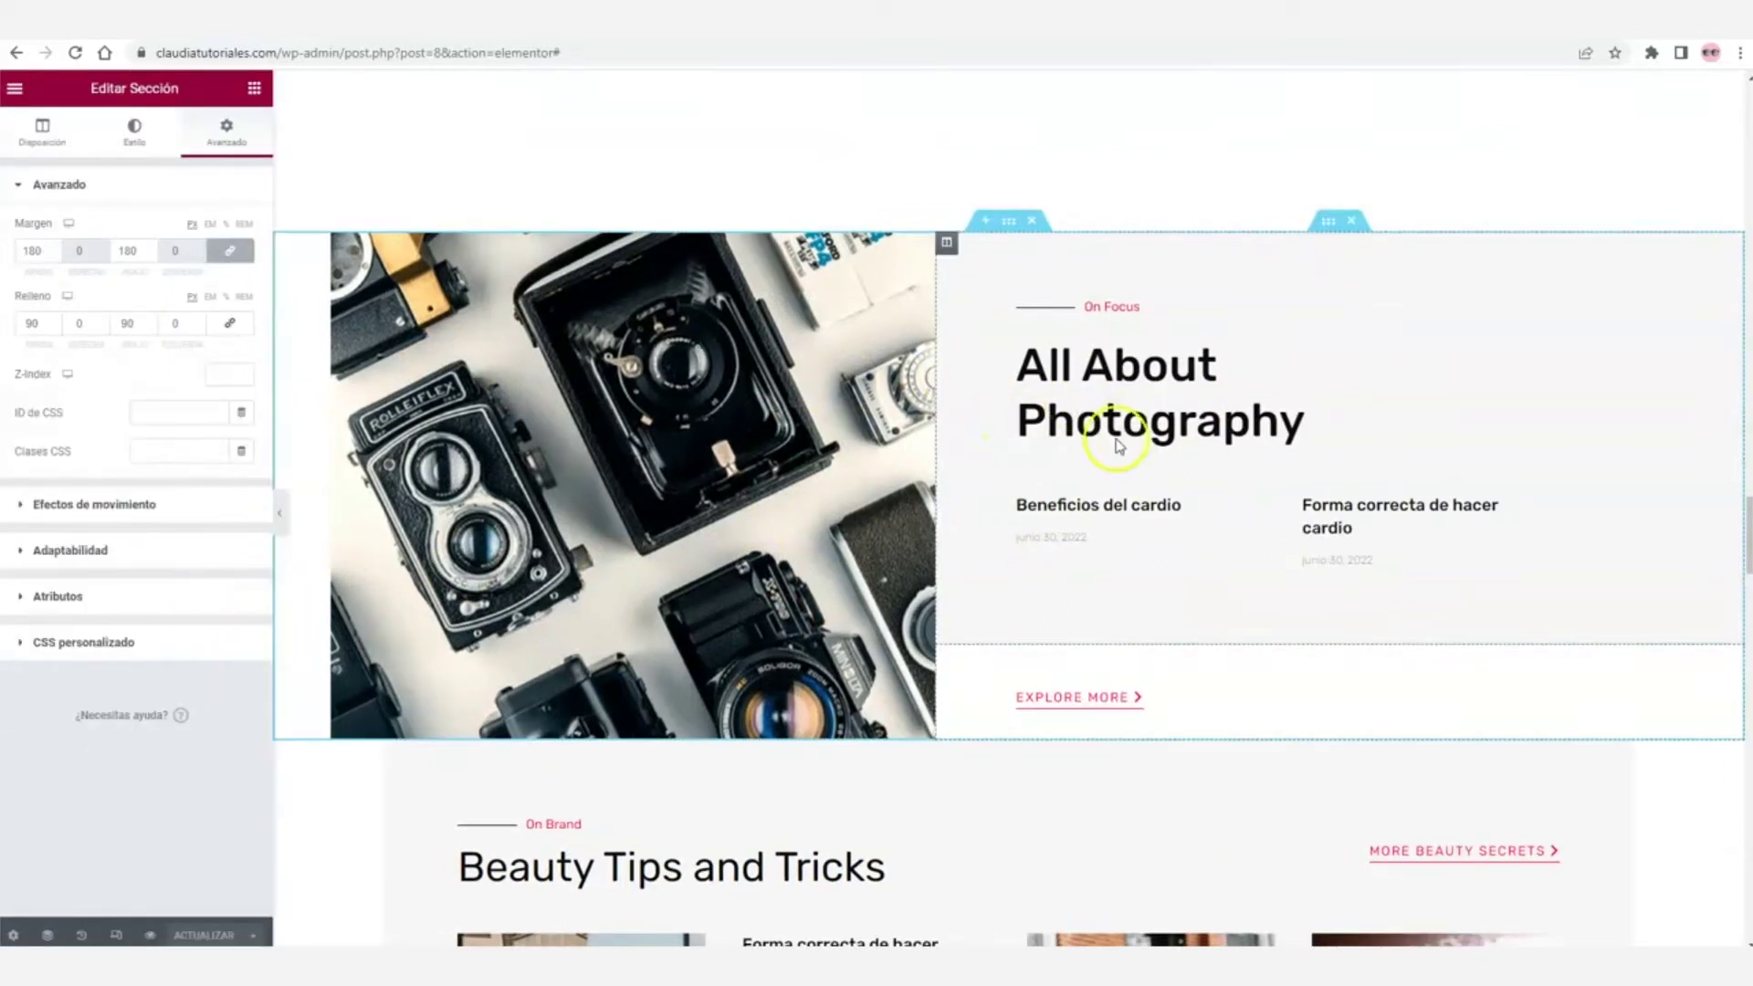
click(1037, 222)
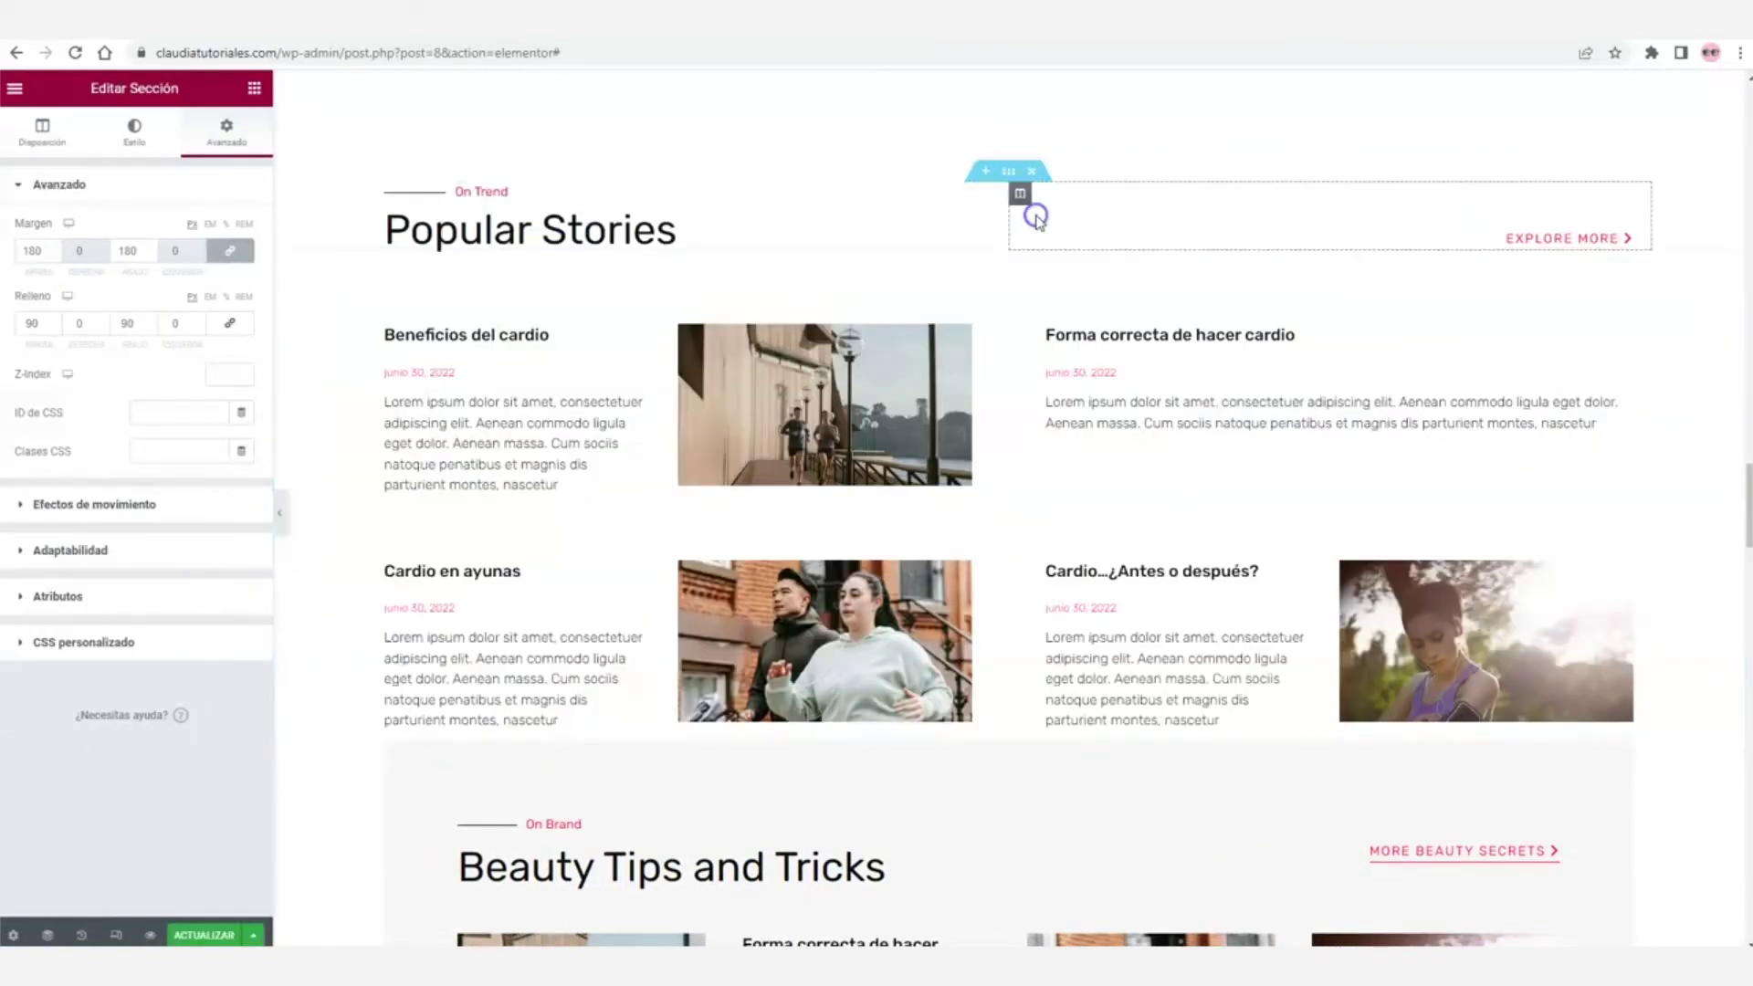
scroll(1015, 365, down, 5)
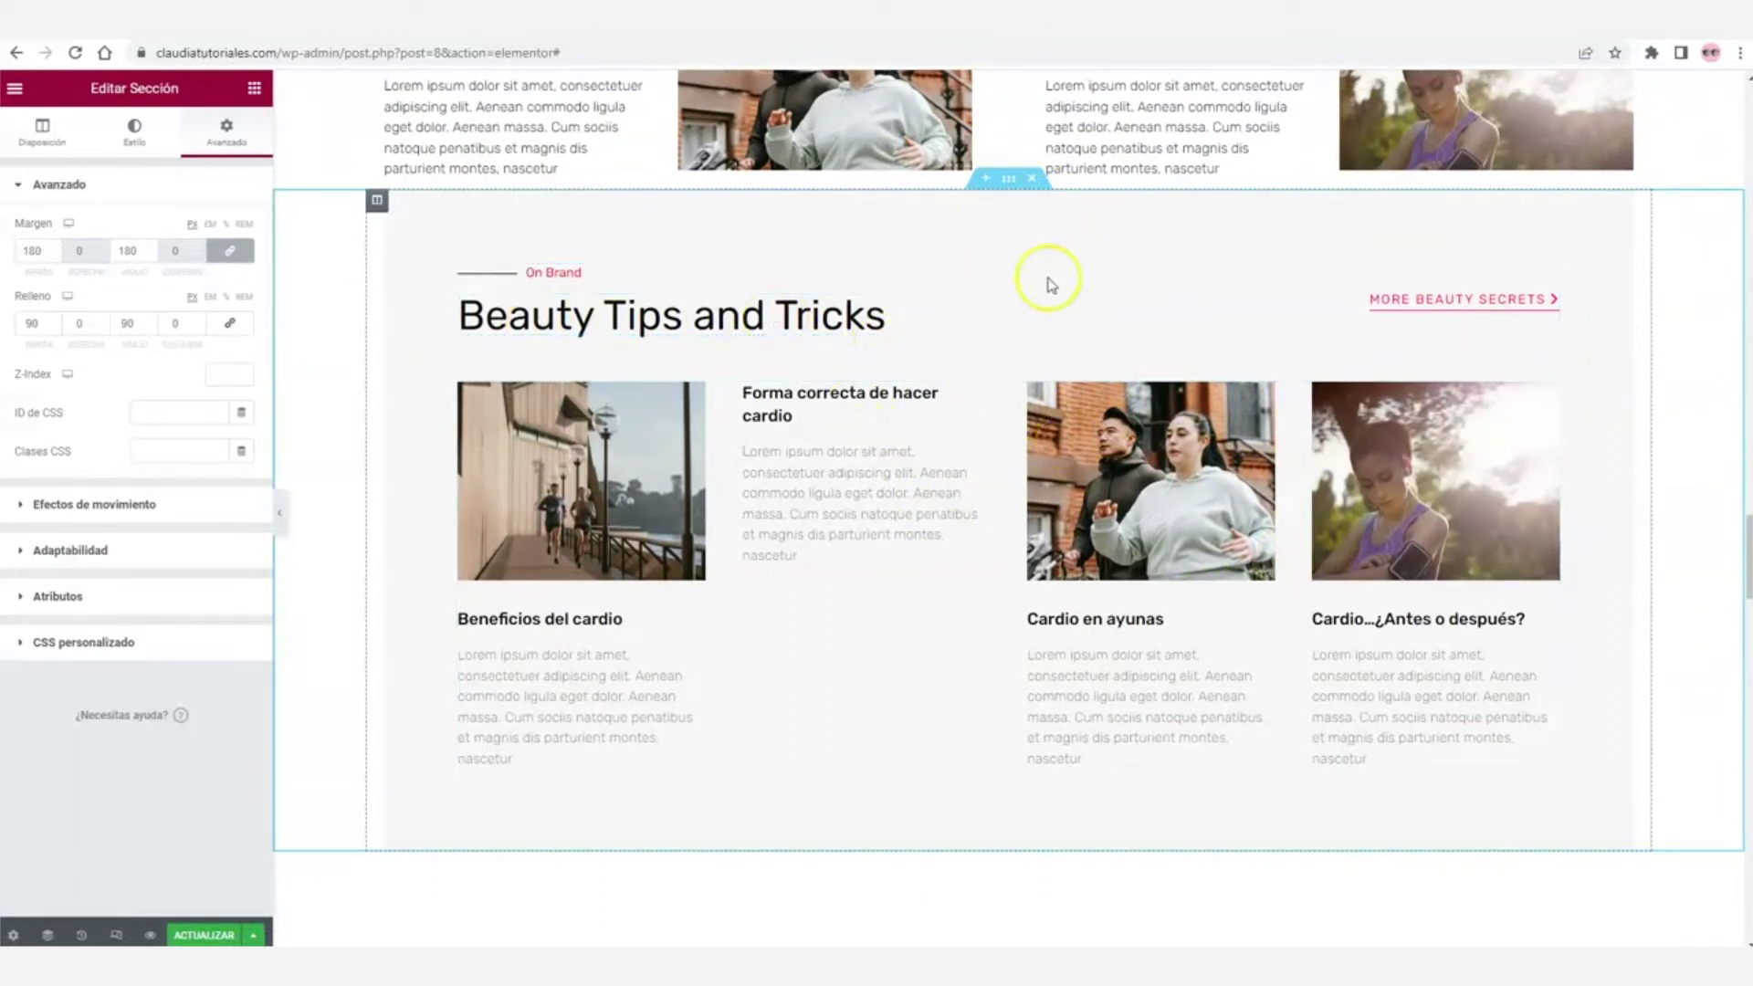
click(1035, 185)
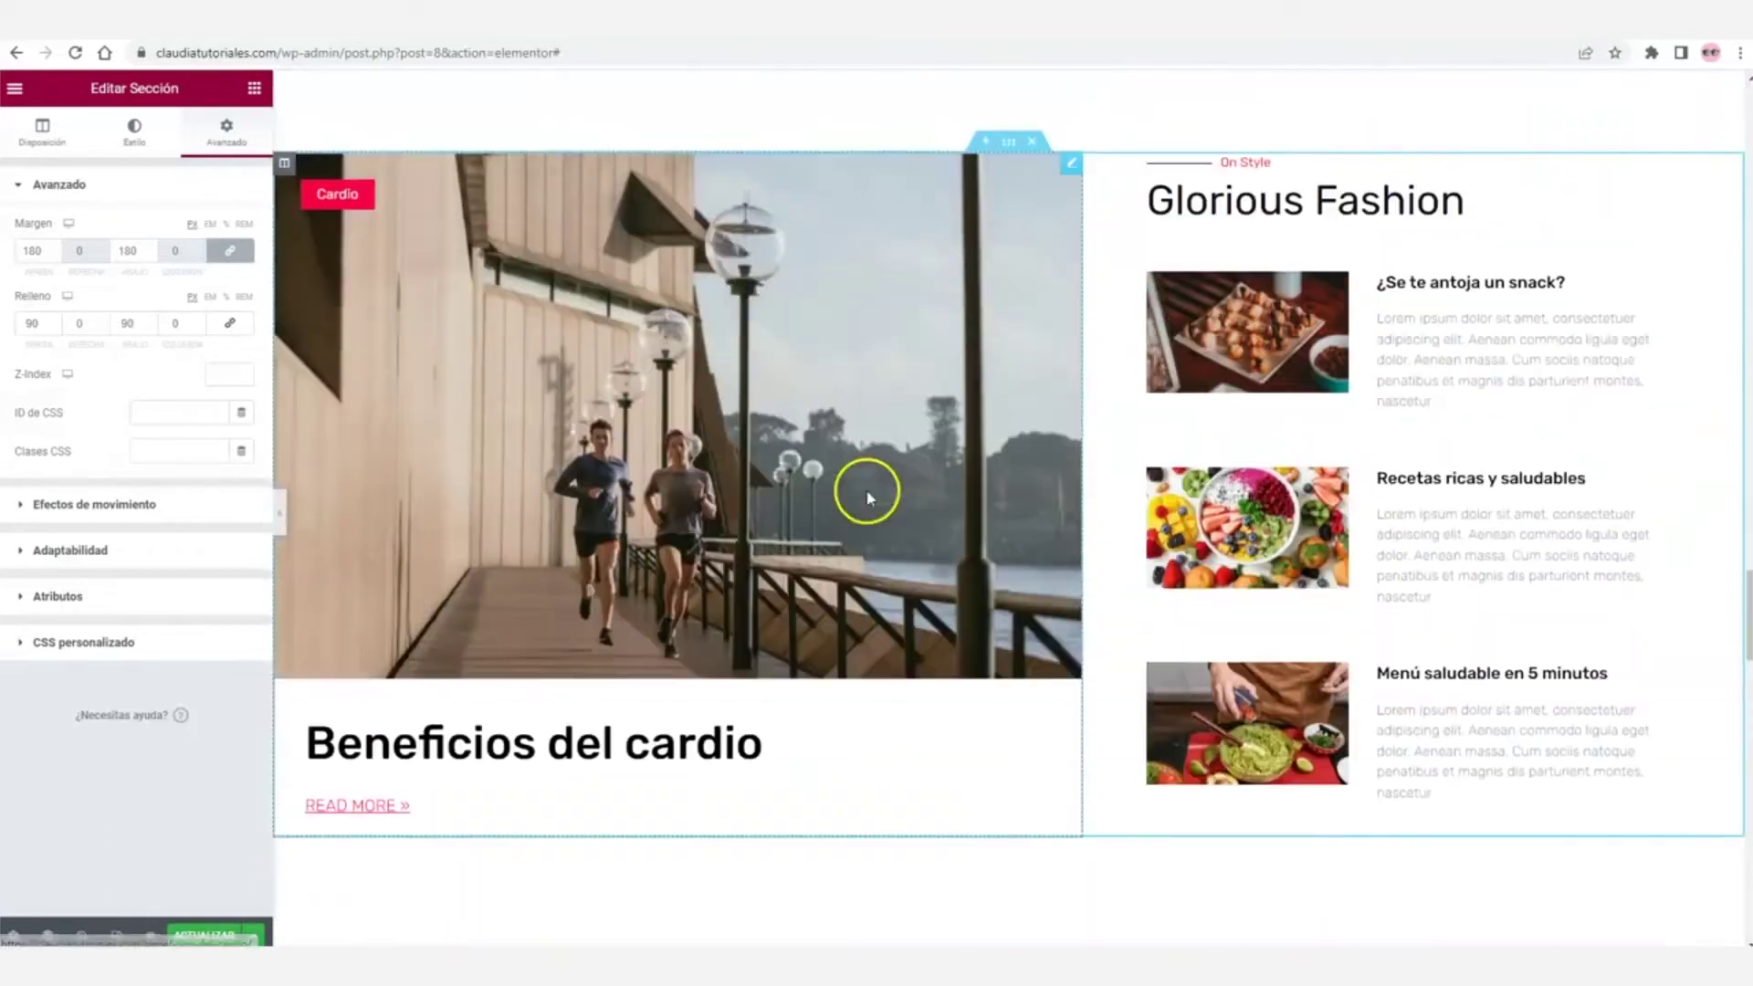
- Delete the "Glorious Fashion" section and the "Time to take a vacation" ad banner section
click(1032, 159)
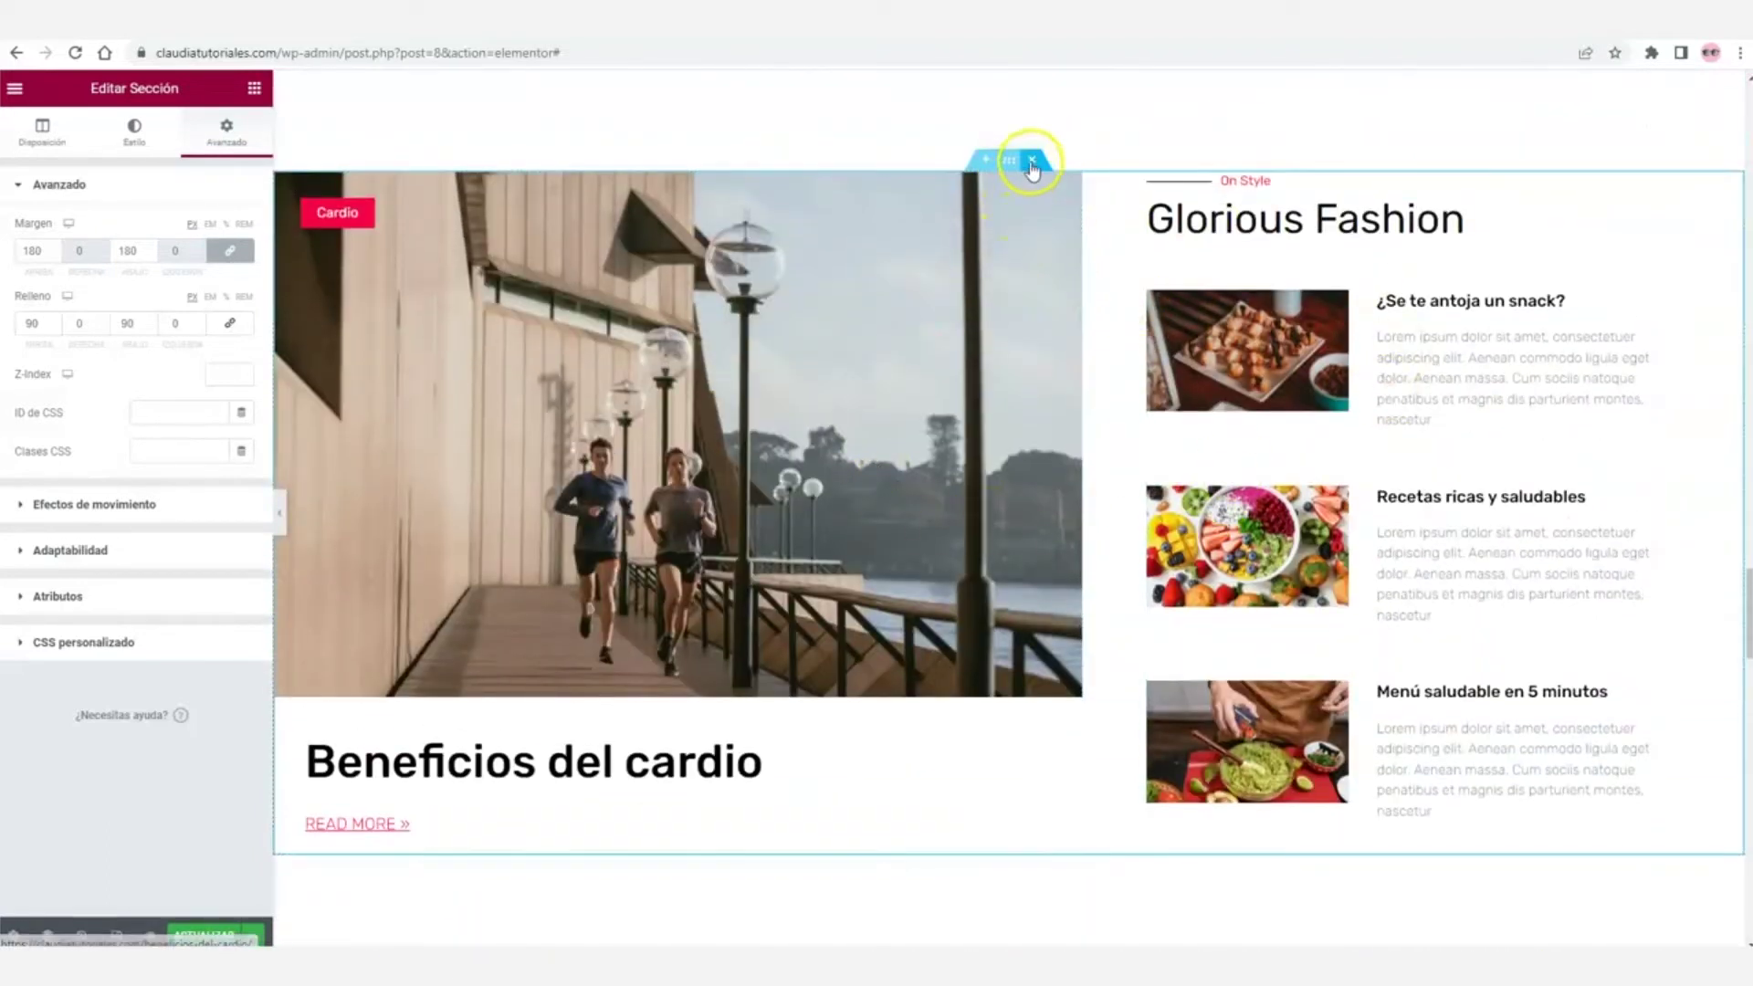
scroll(1008, 266, up, 5)
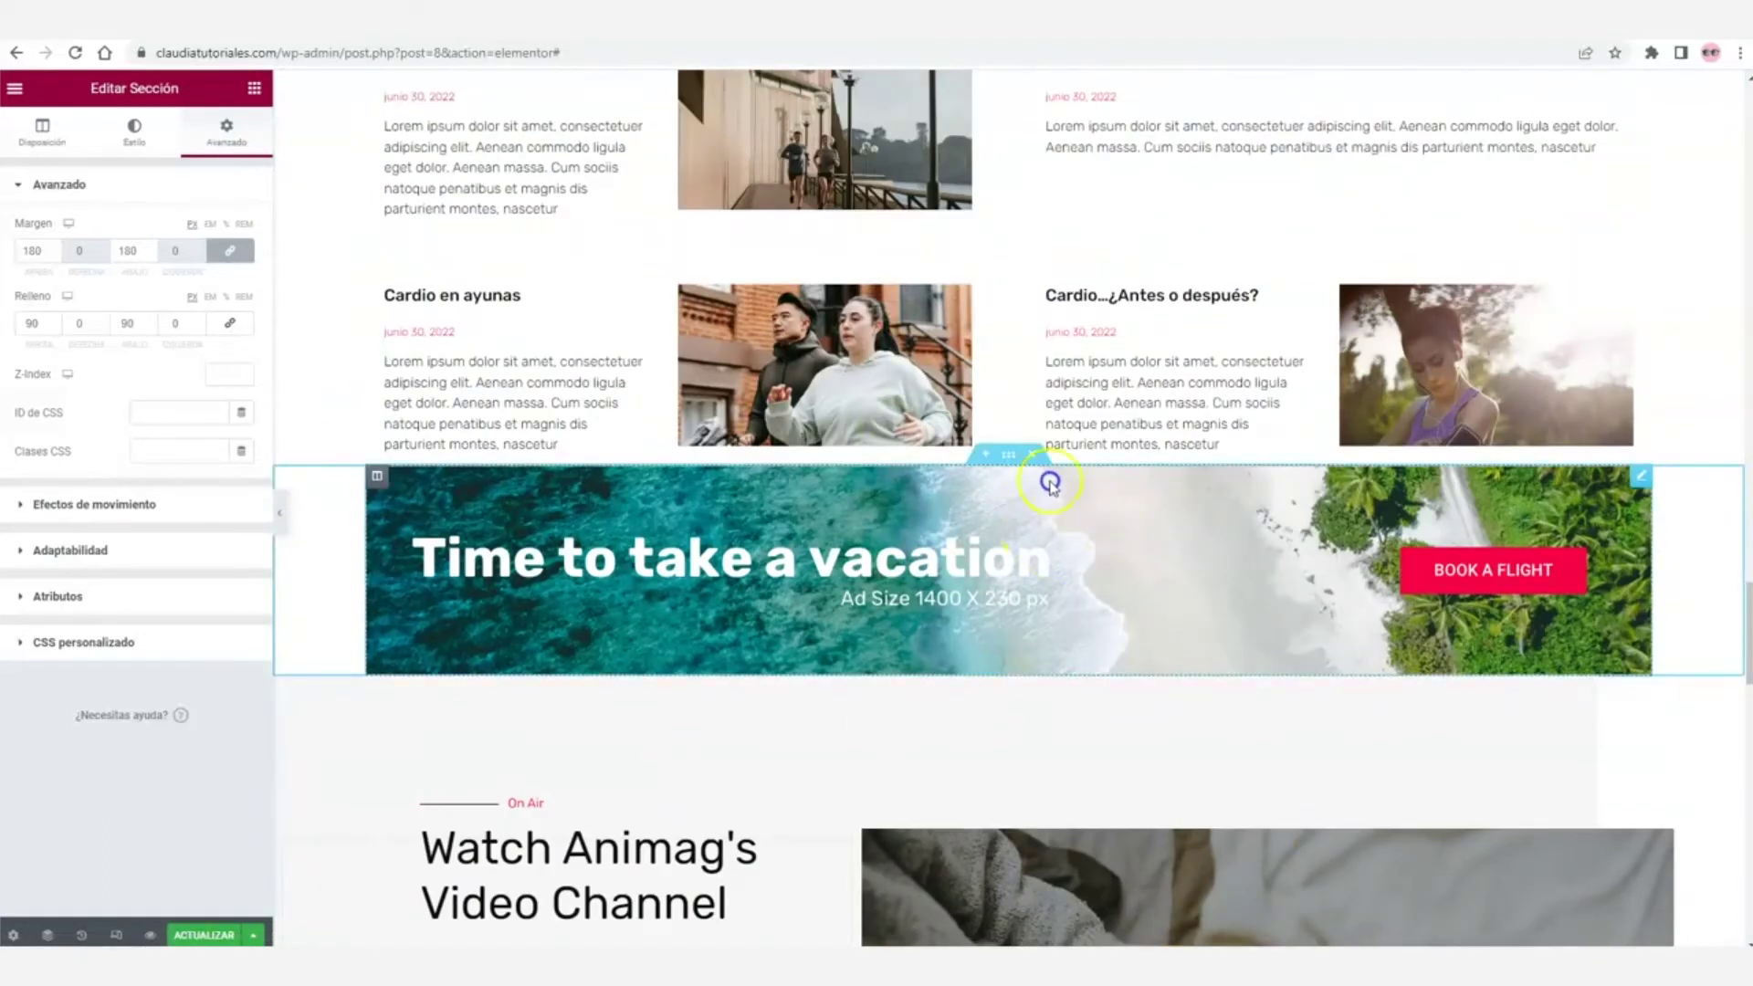
click(1036, 458)
scroll(1004, 475, down, 4)
scroll(1079, 276, up, 1)
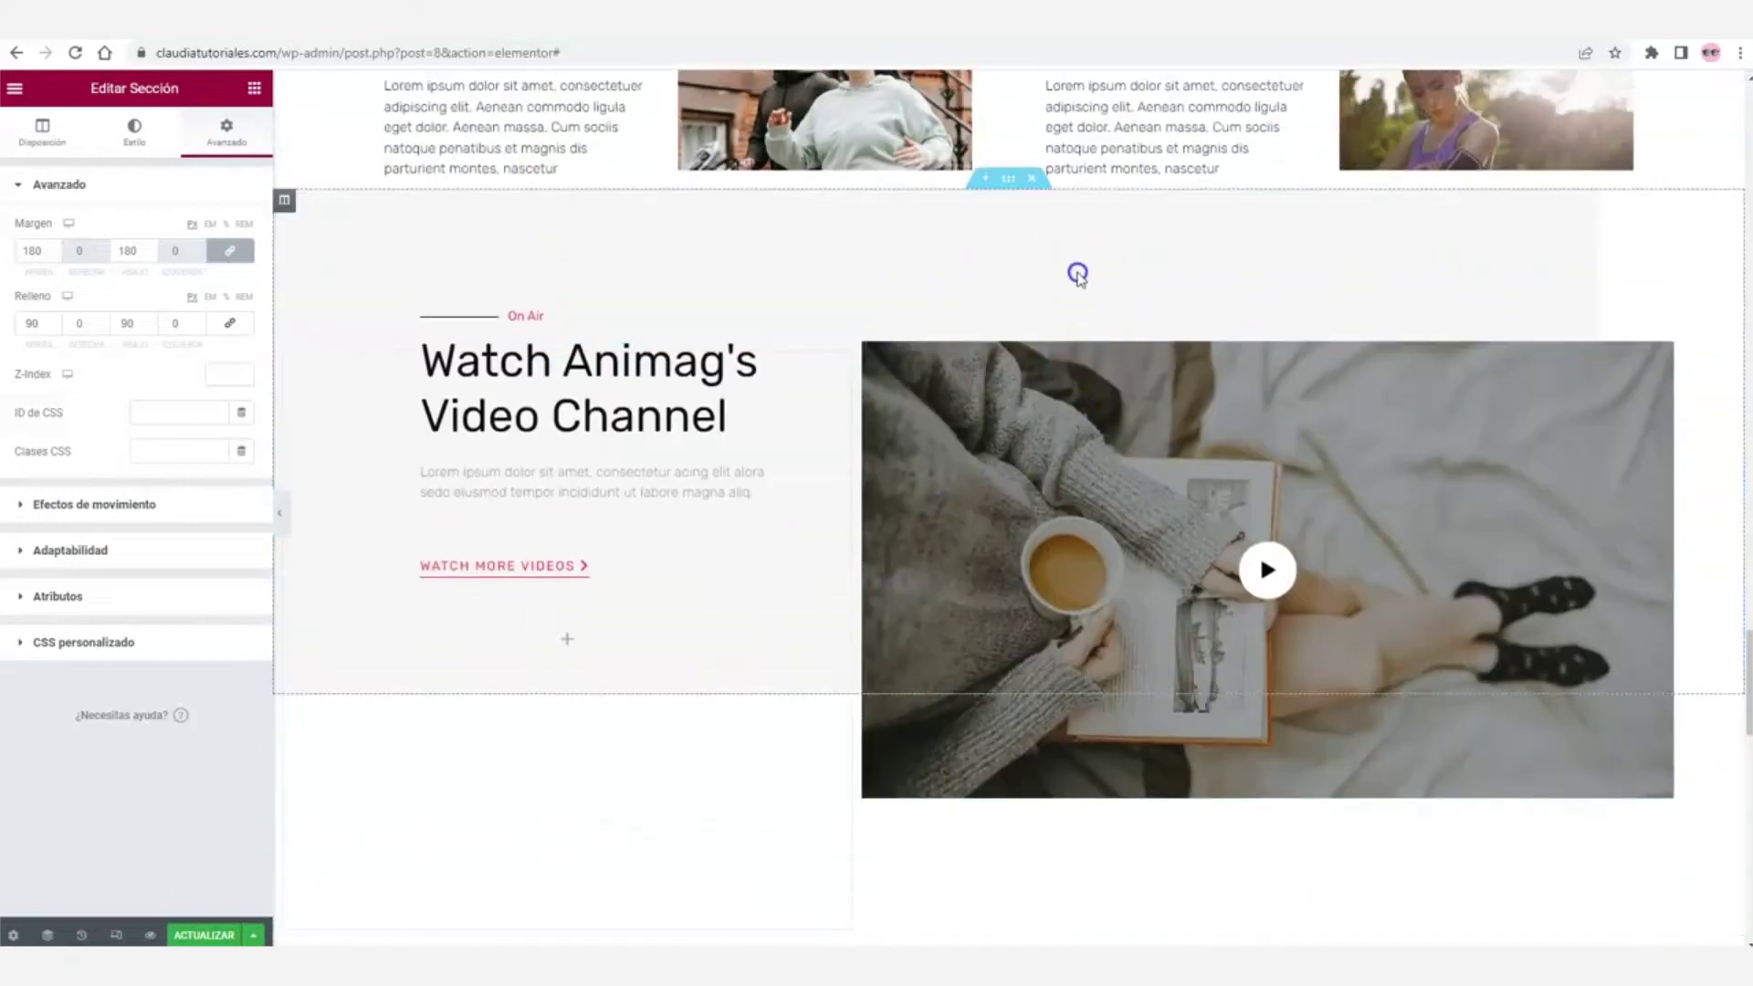
- Delete the "Watch Animag's Video Channel" section below Popular Stories
click(1032, 180)
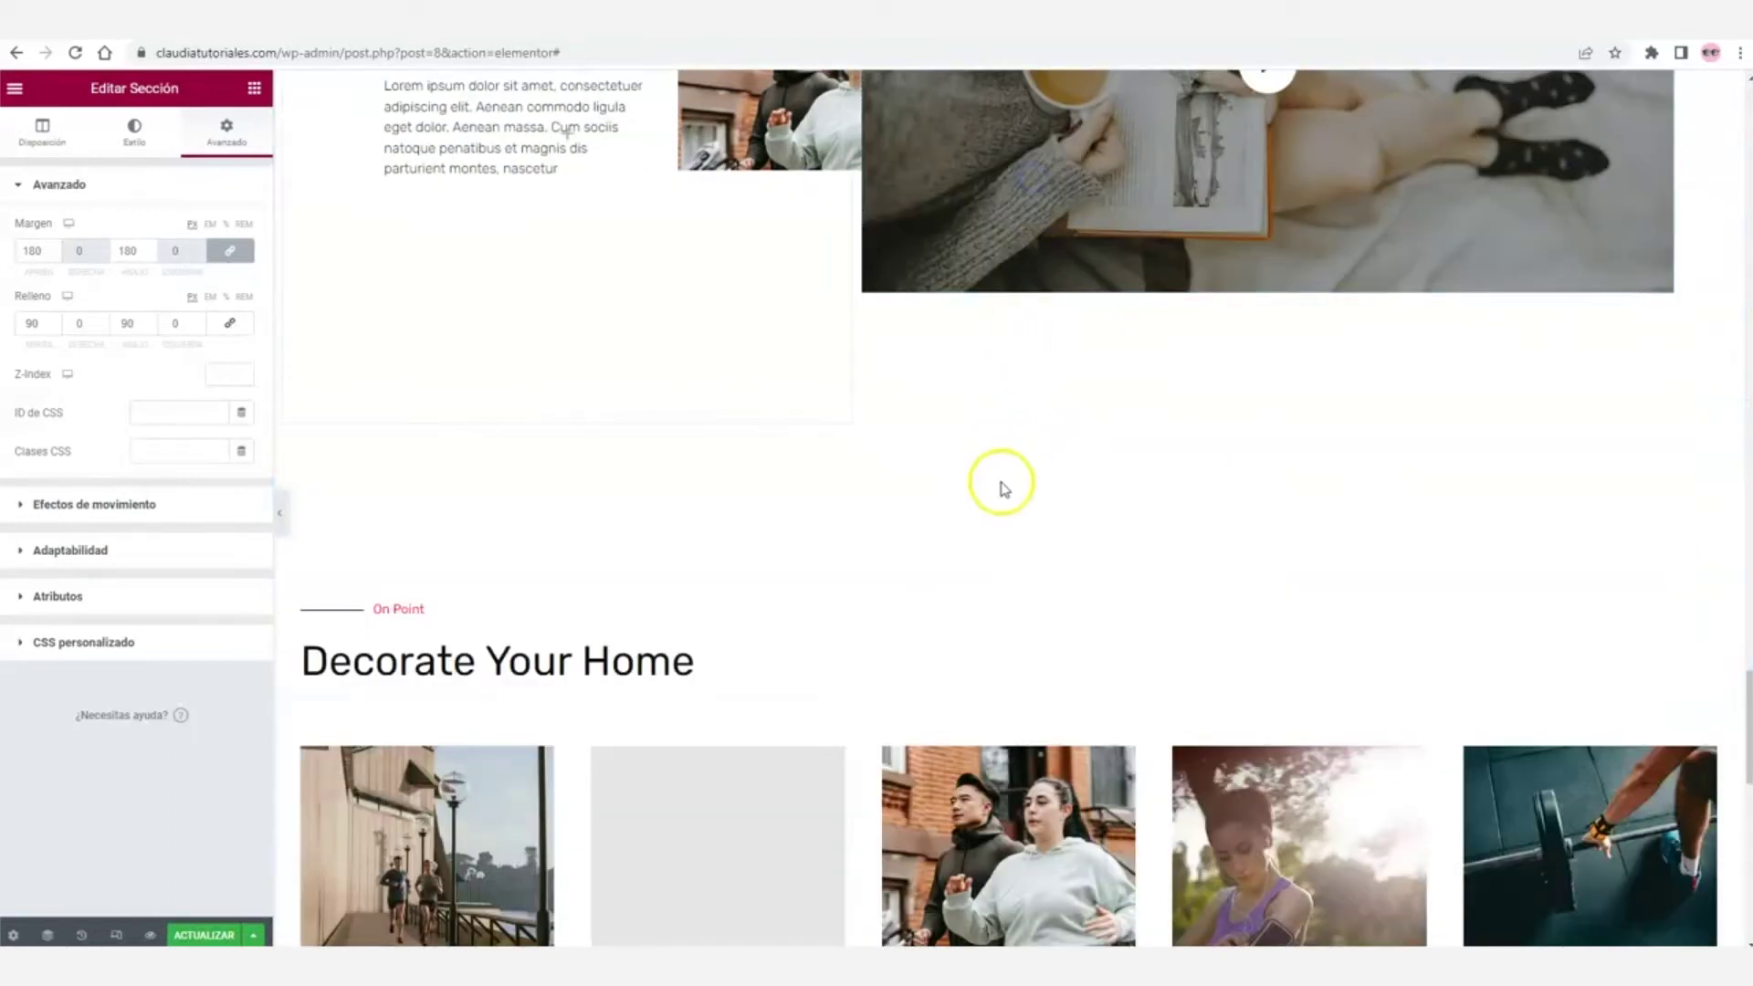
scroll(1002, 485, up, 2)
click(1035, 287)
scroll(939, 529, down, 5)
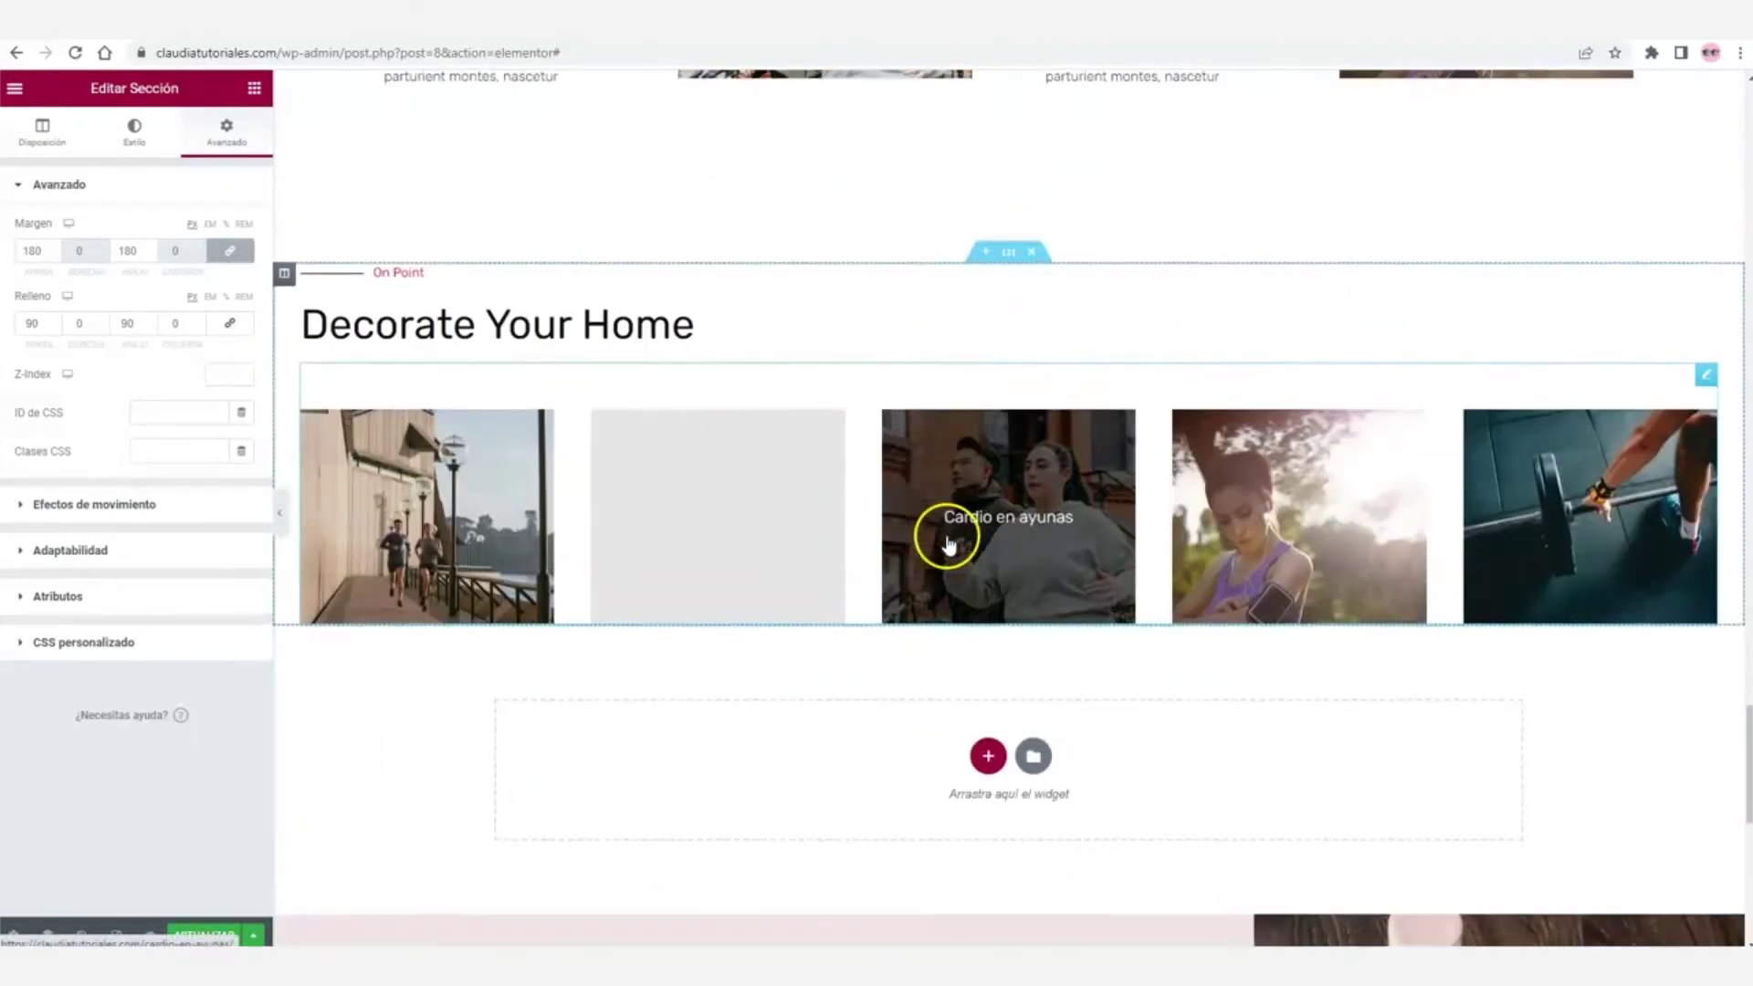
scroll(587, 450, up, 1)
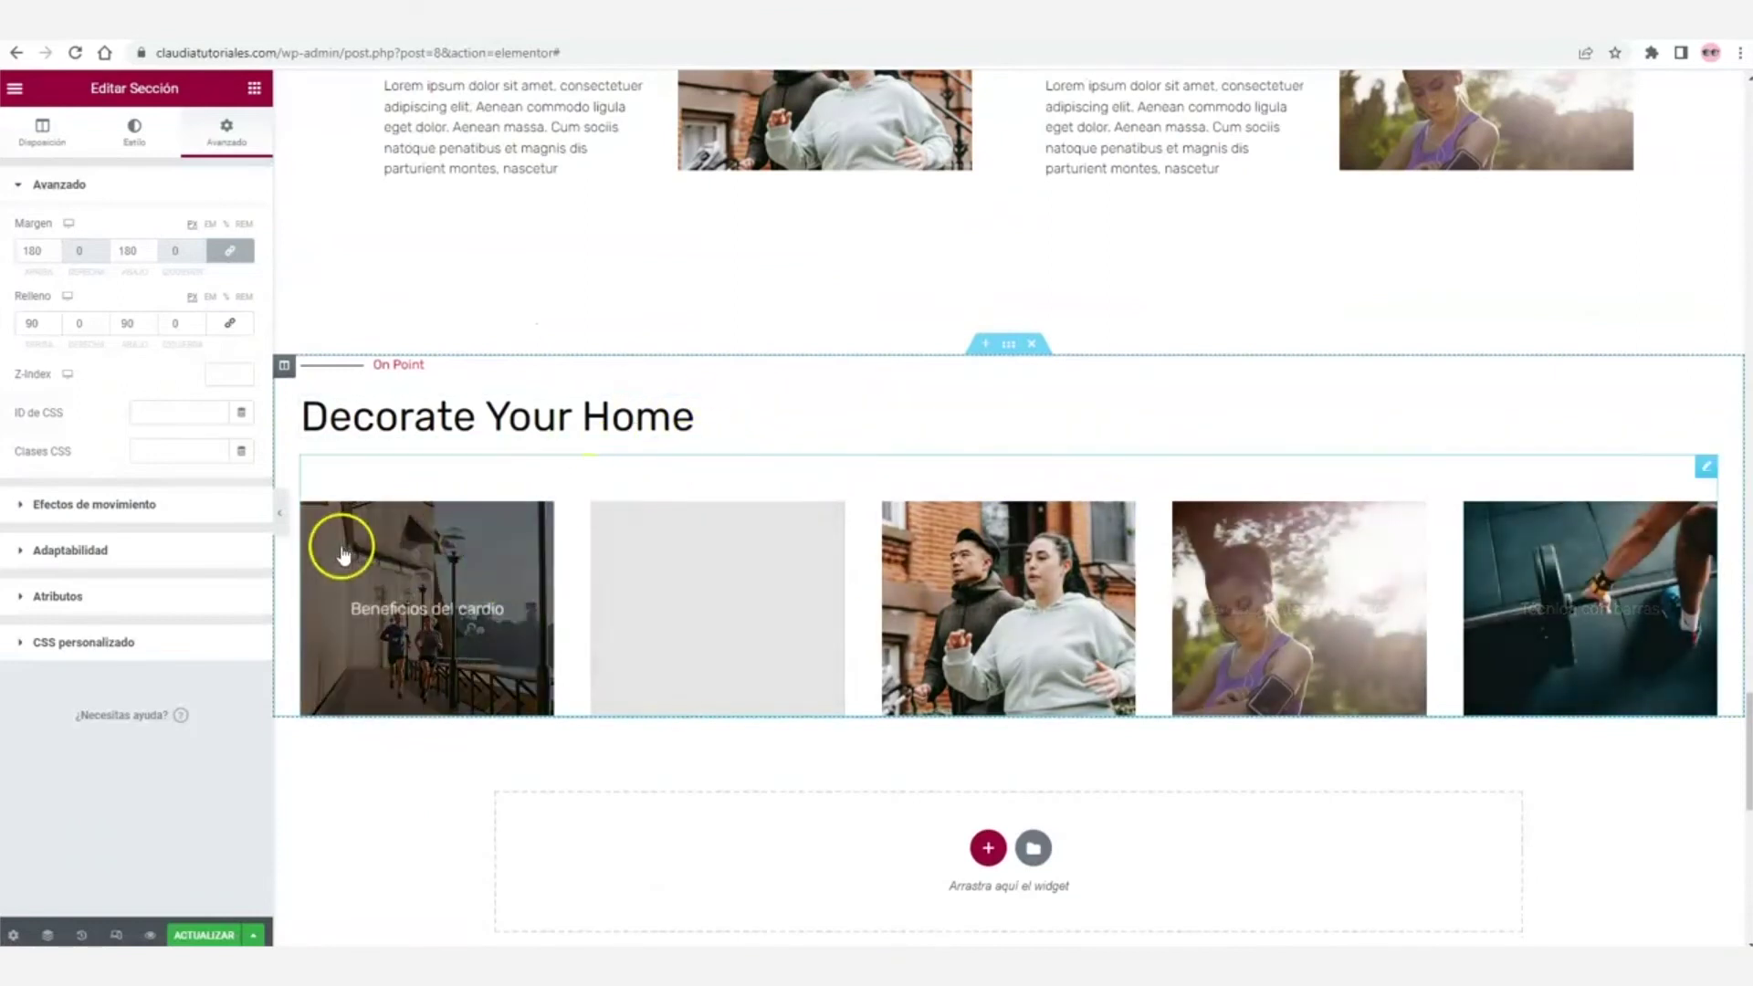
- Compare the Decorate Your Home section and its spacing above the Cambiemos Juntos banner with the finished design reference at full page width
click(281, 516)
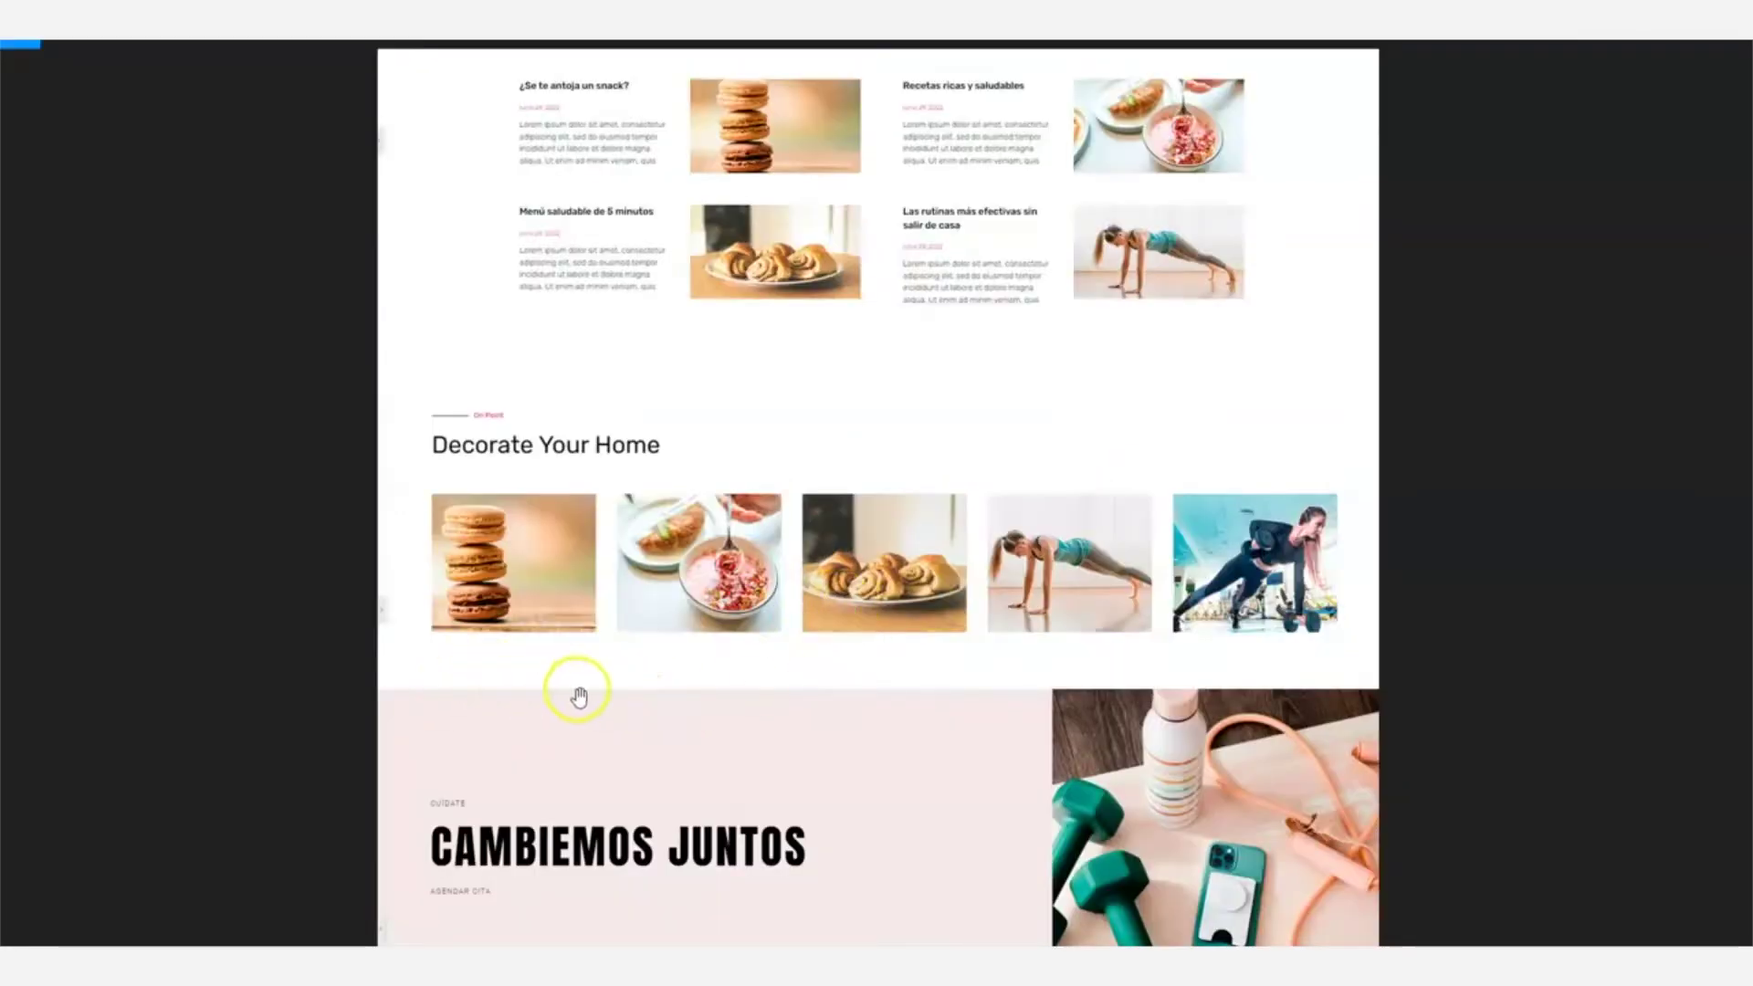
scroll(971, 630, down, 3)
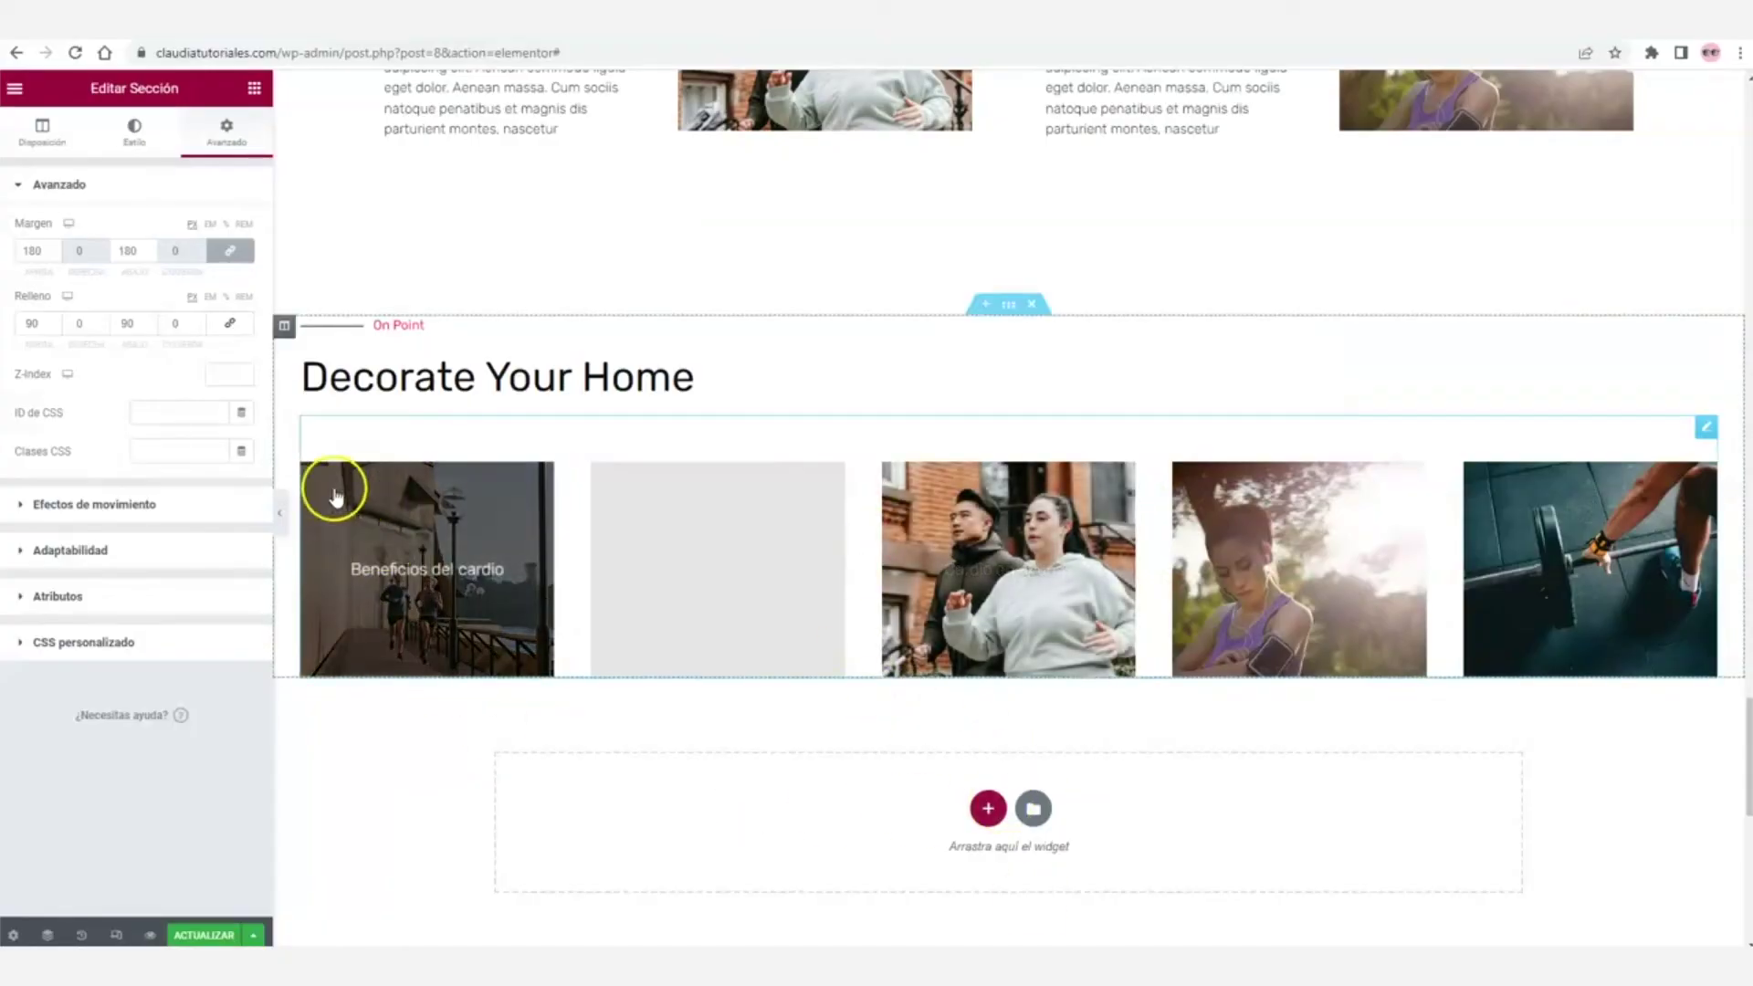
click(279, 512)
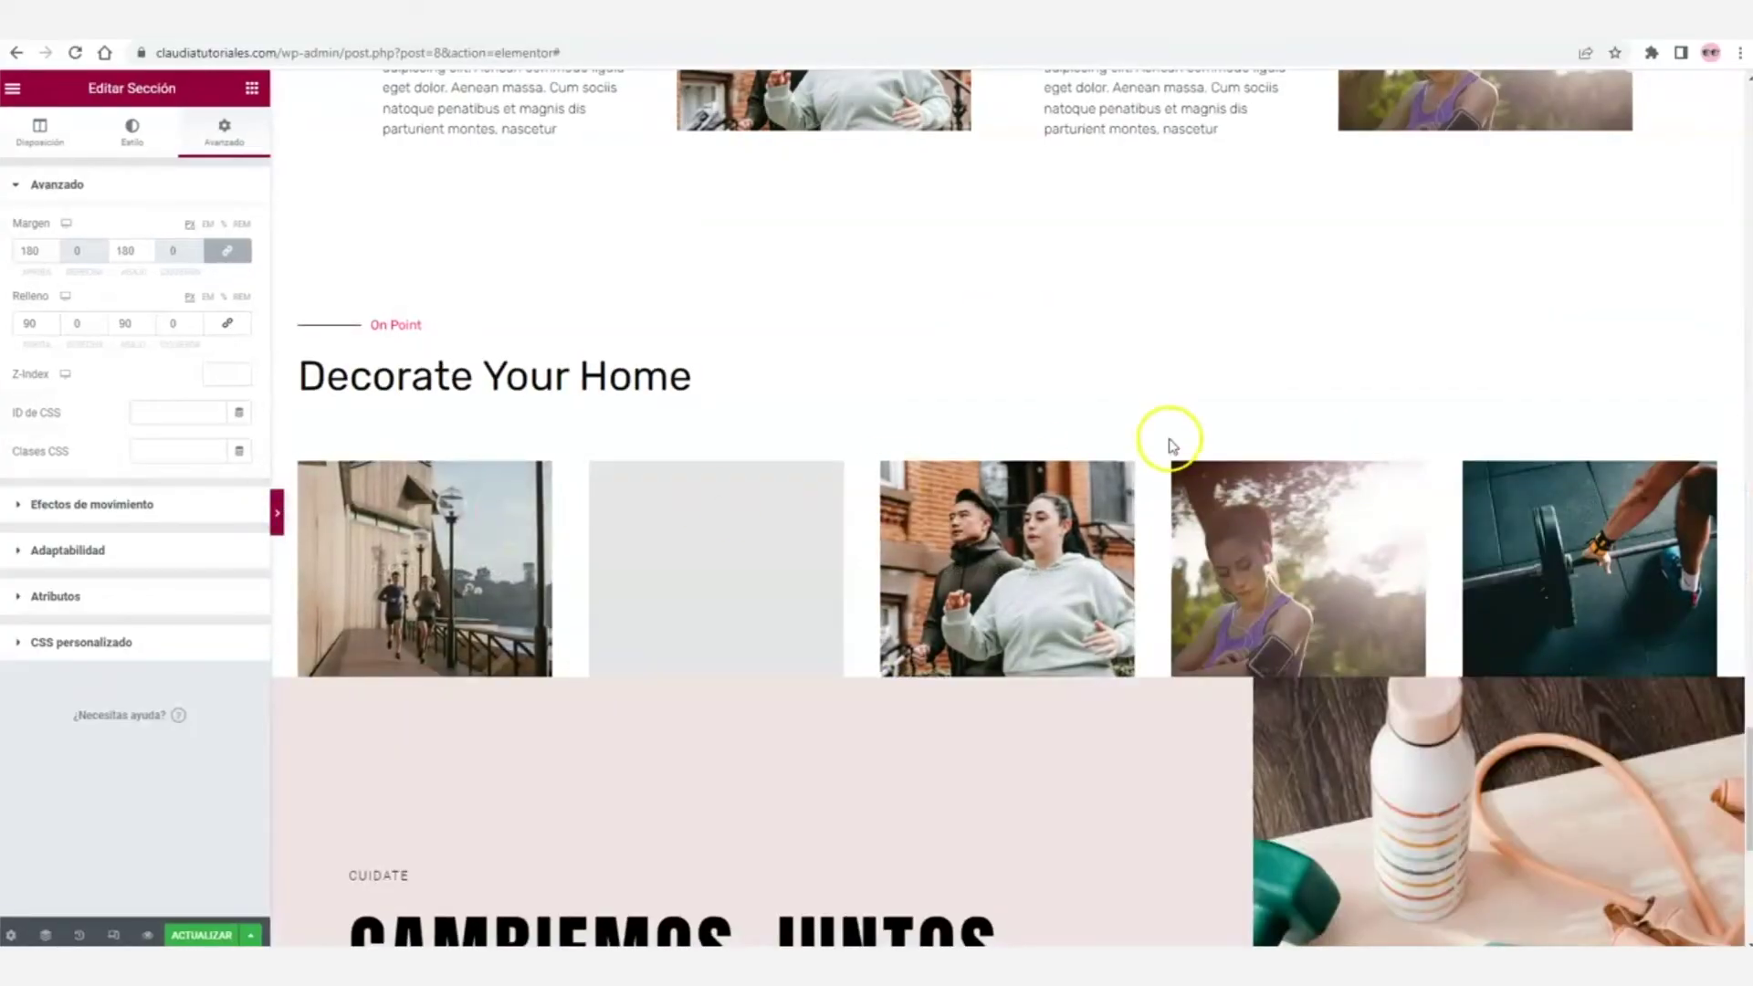
scroll(863, 566, down, 3)
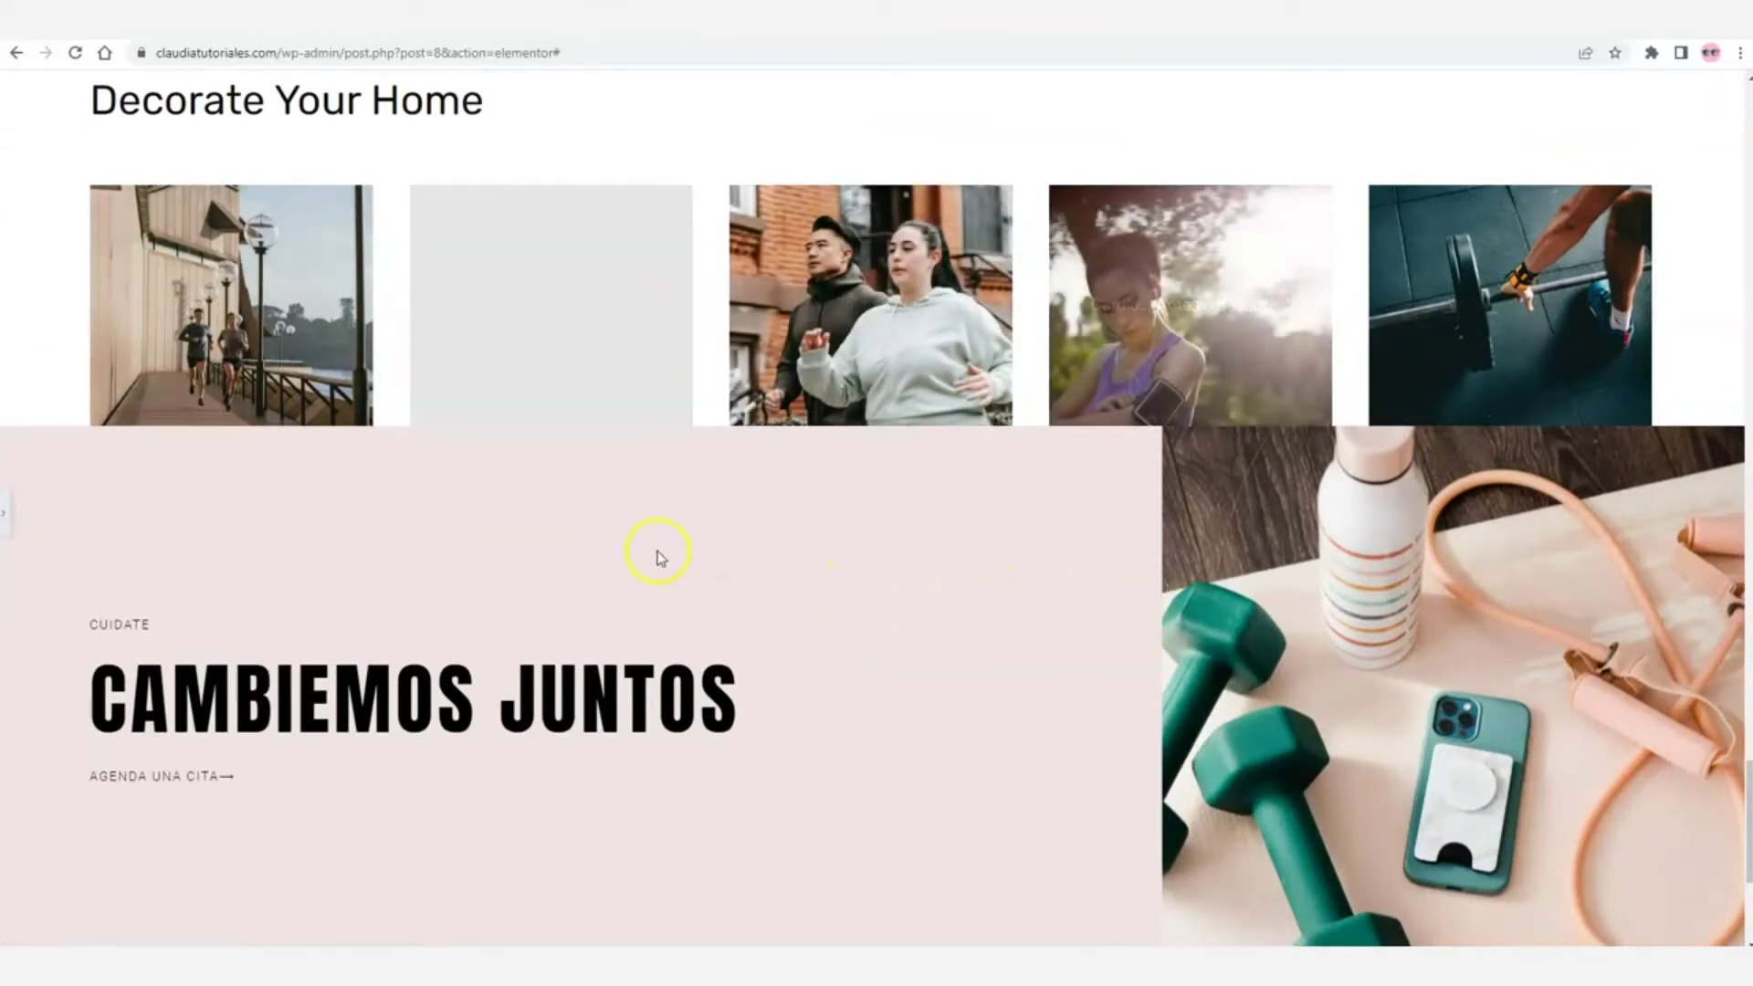
click(7, 517)
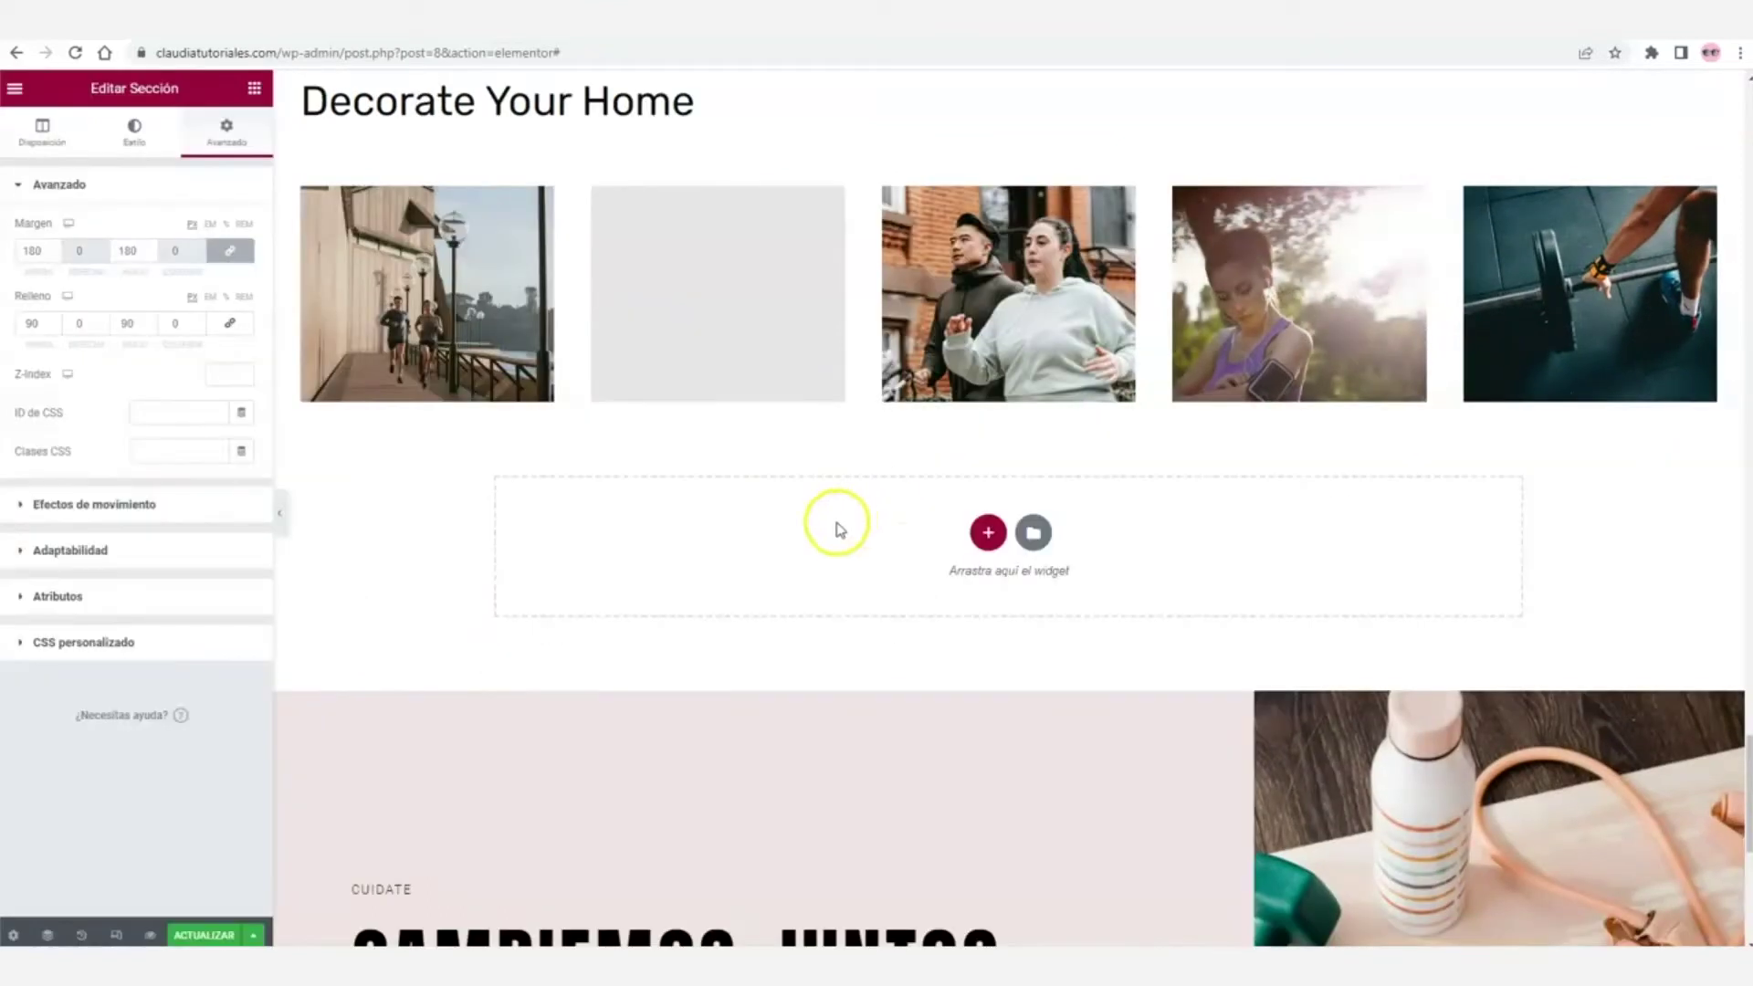
- Unlink the padding values of the Decorate Your Home portfolio widget and set its bottom padding to 90
scroll(932, 461, up, 2)
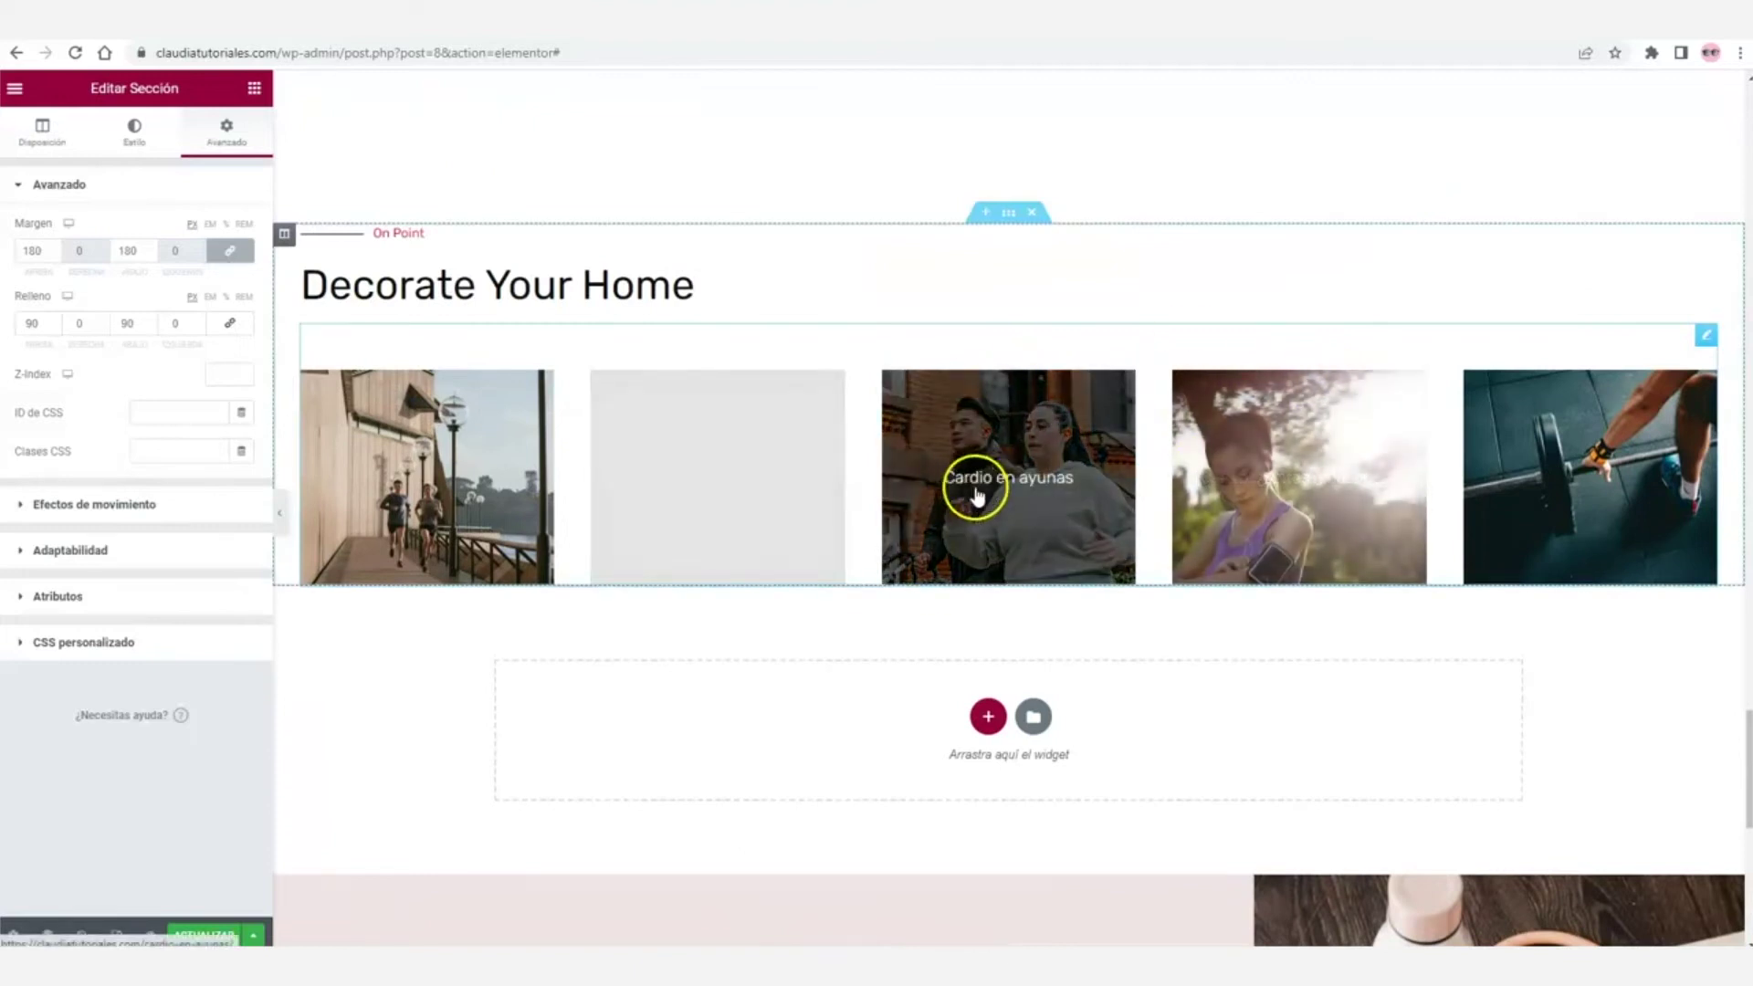
click(1707, 338)
click(229, 135)
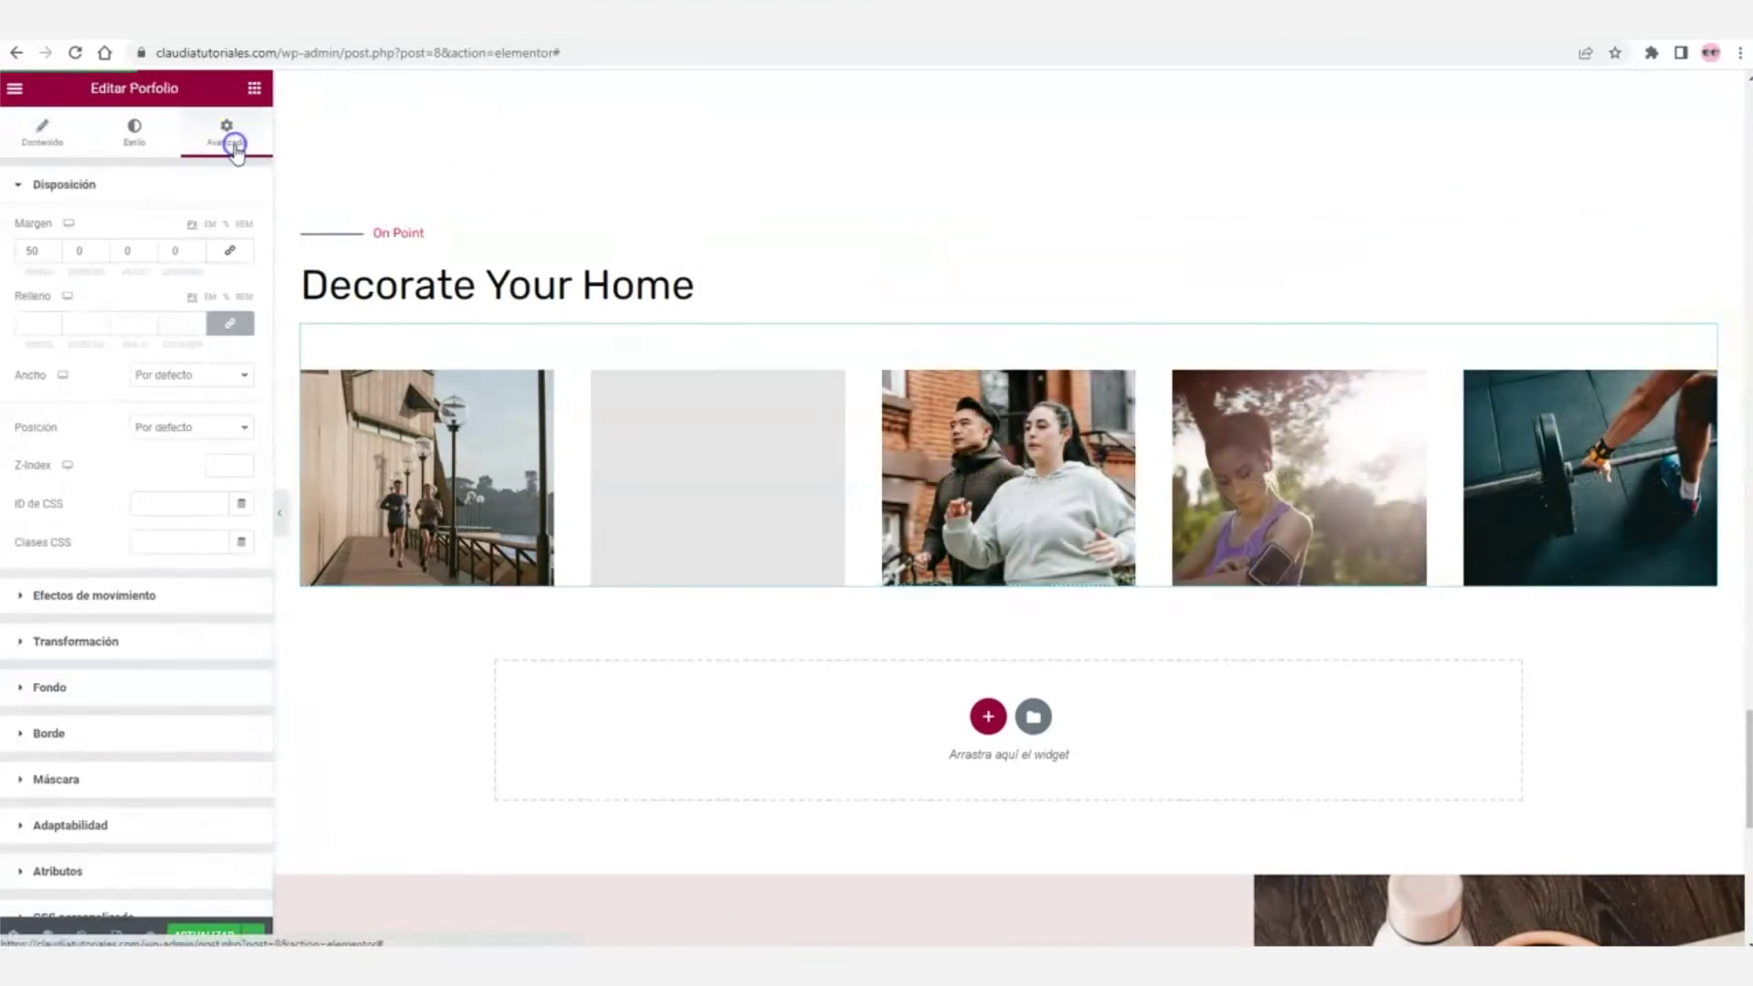
click(230, 323)
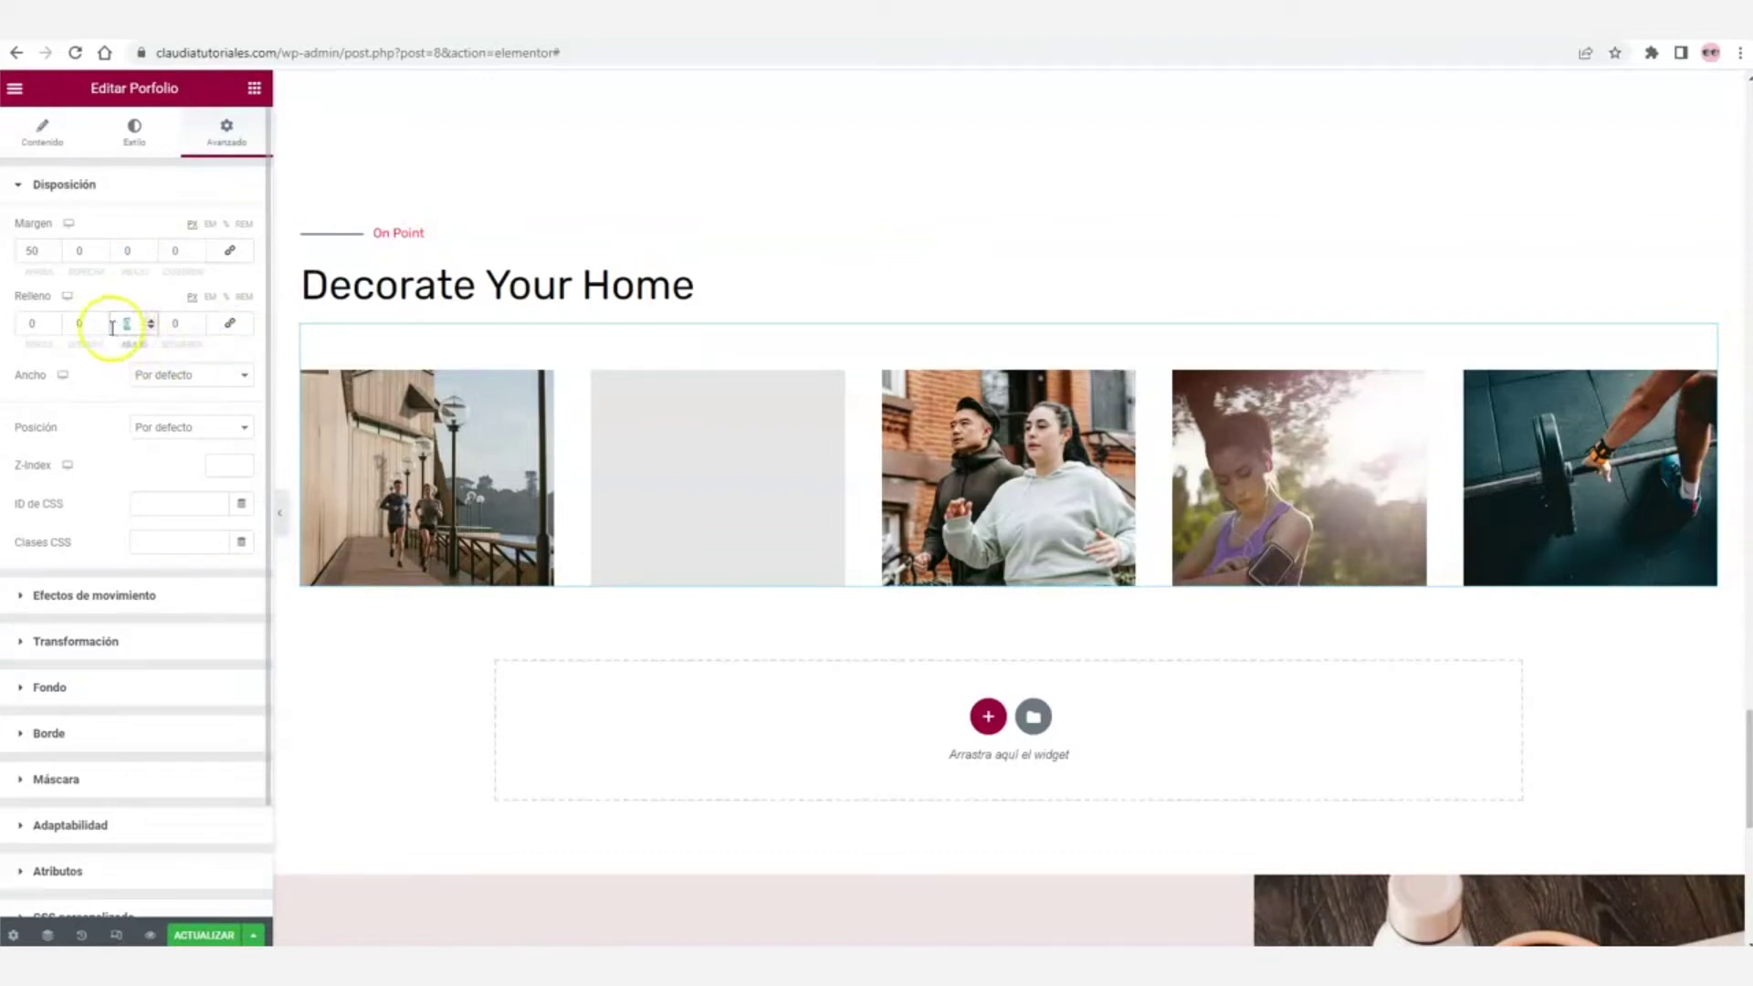
text(90)
- Preview the spacing between Decorate Your Home and the Cambiemos Juntos banner at full page width, and save the page changes
click(281, 514)
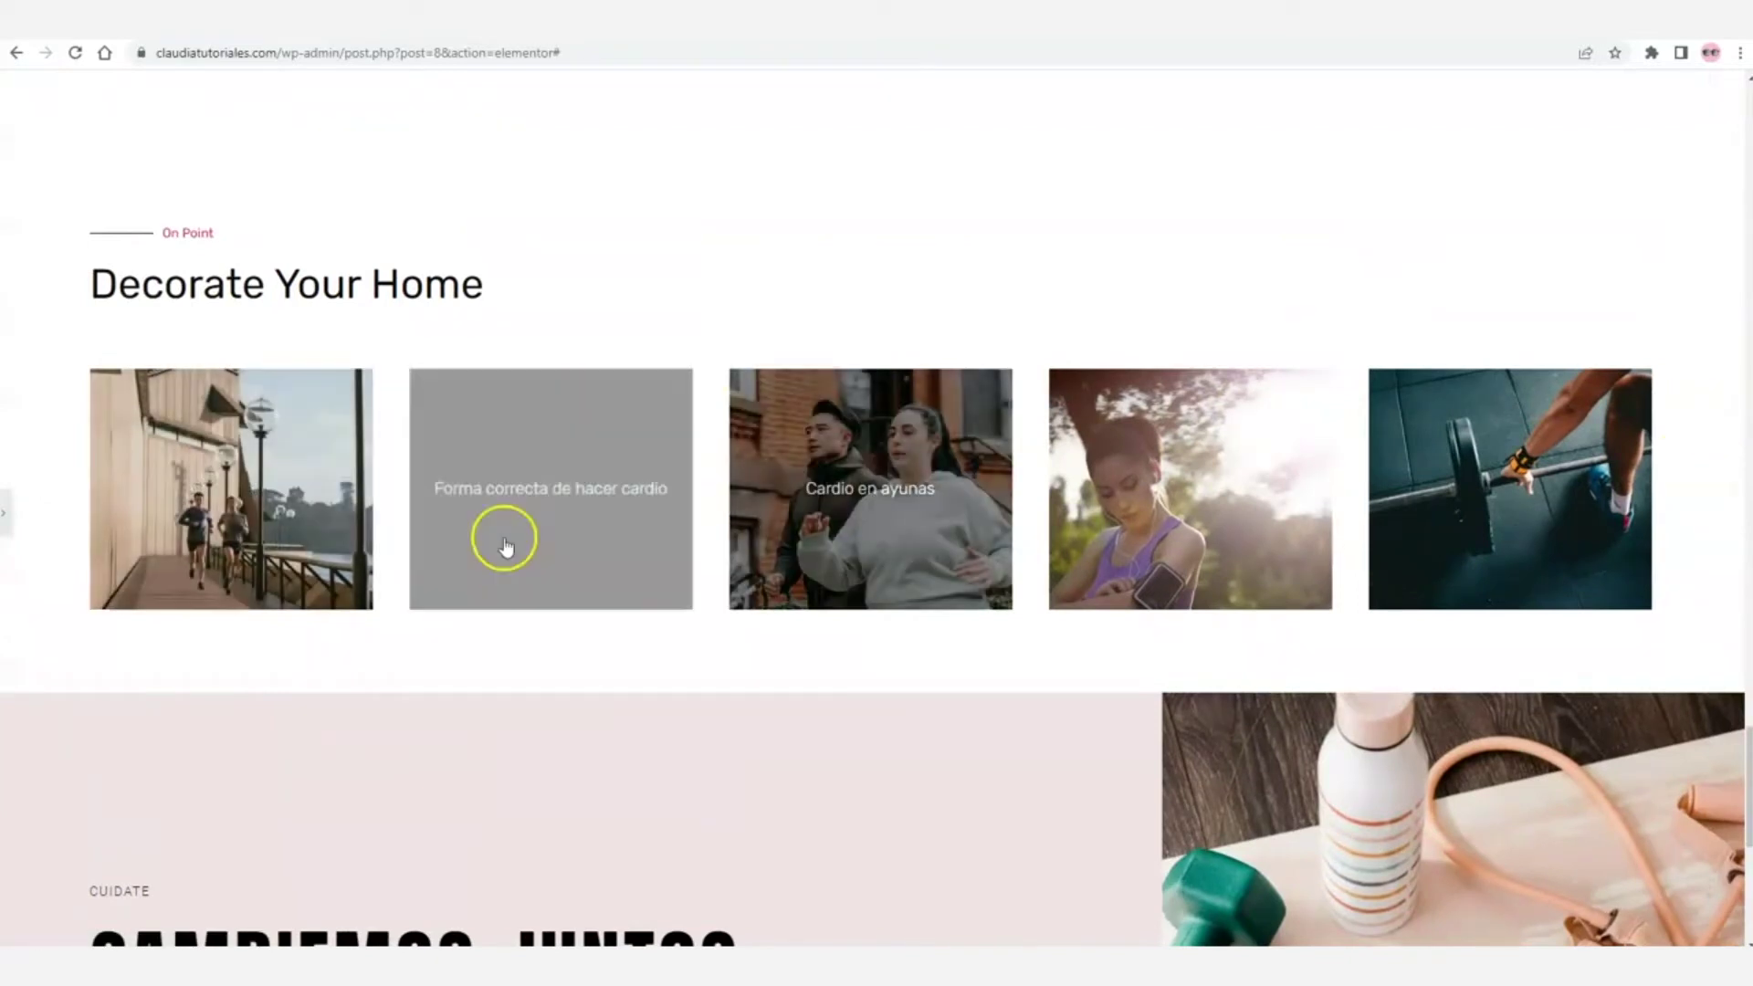
scroll(785, 653, down, 2)
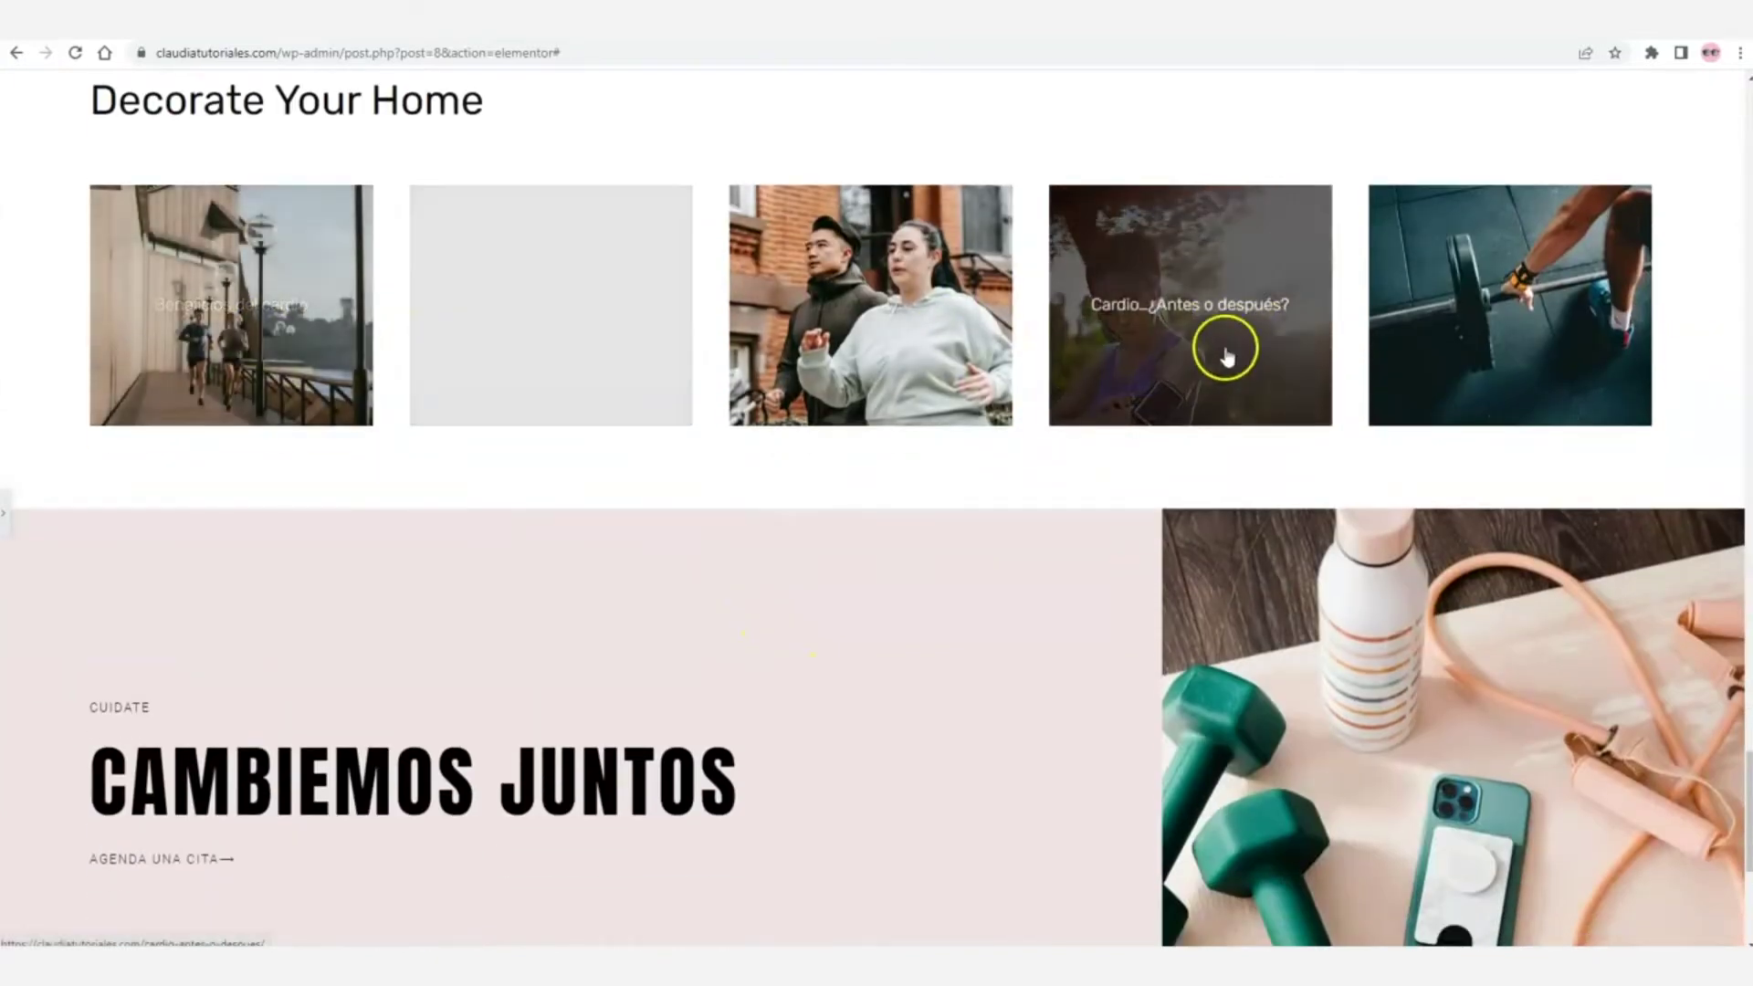
scroll(736, 566, down, 3)
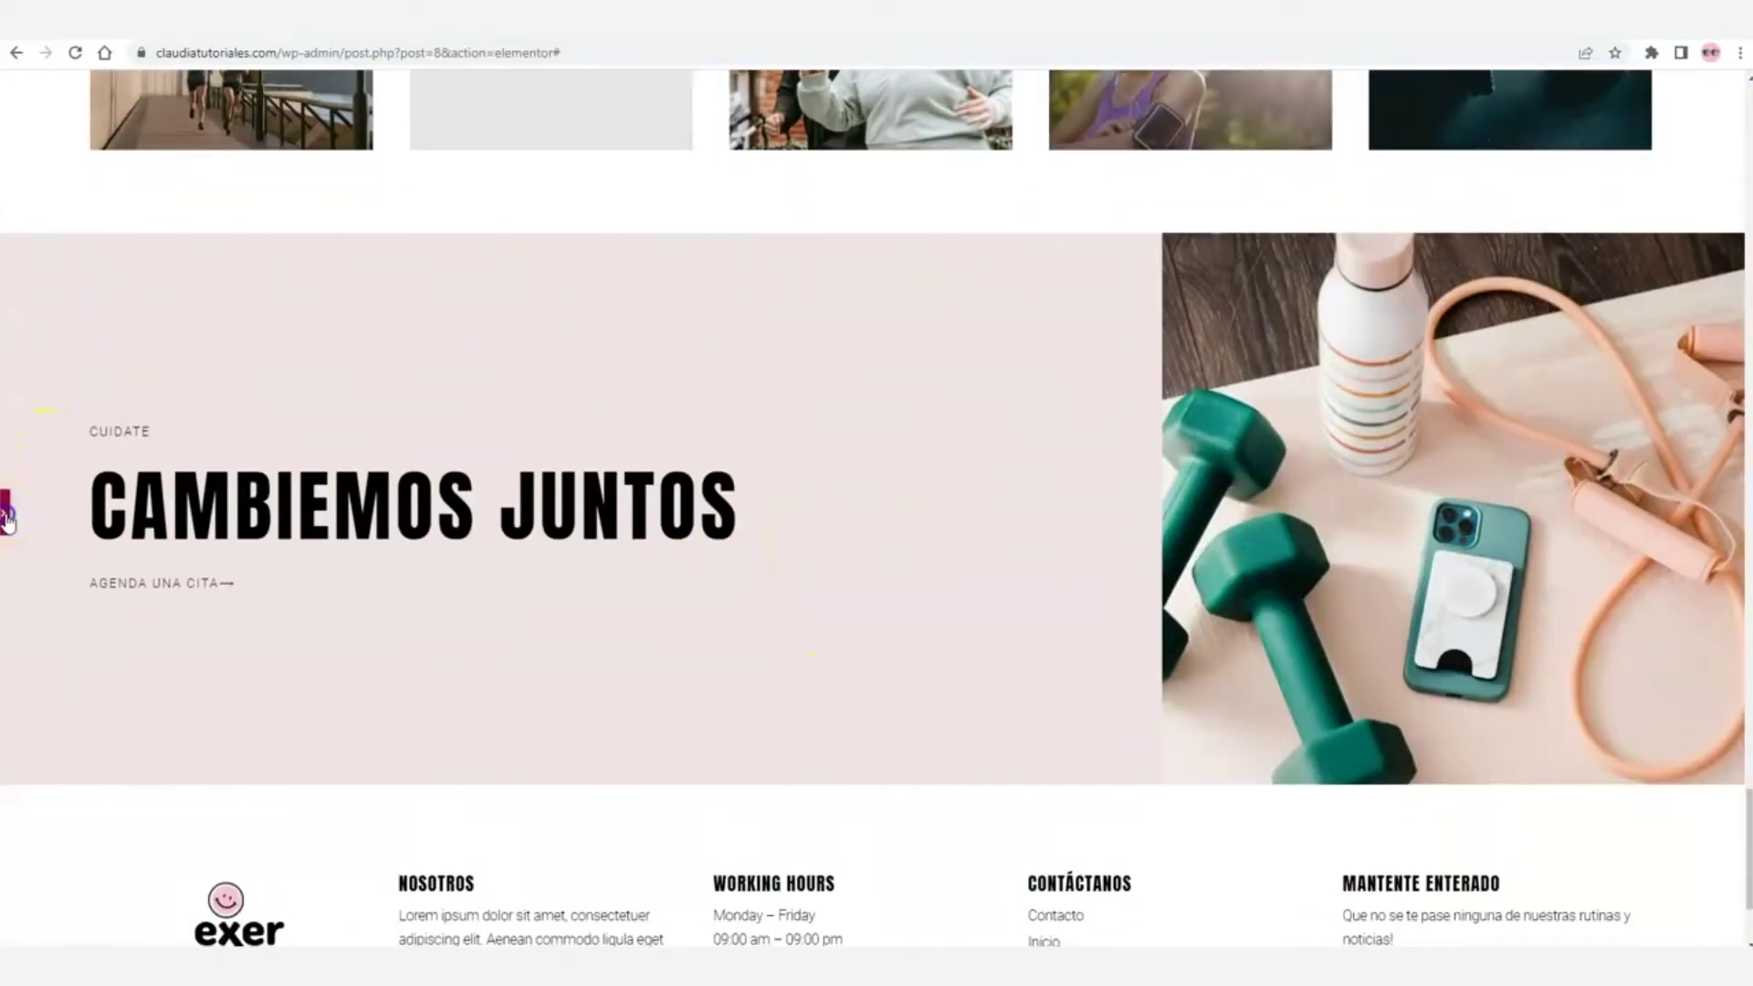
click(5, 511)
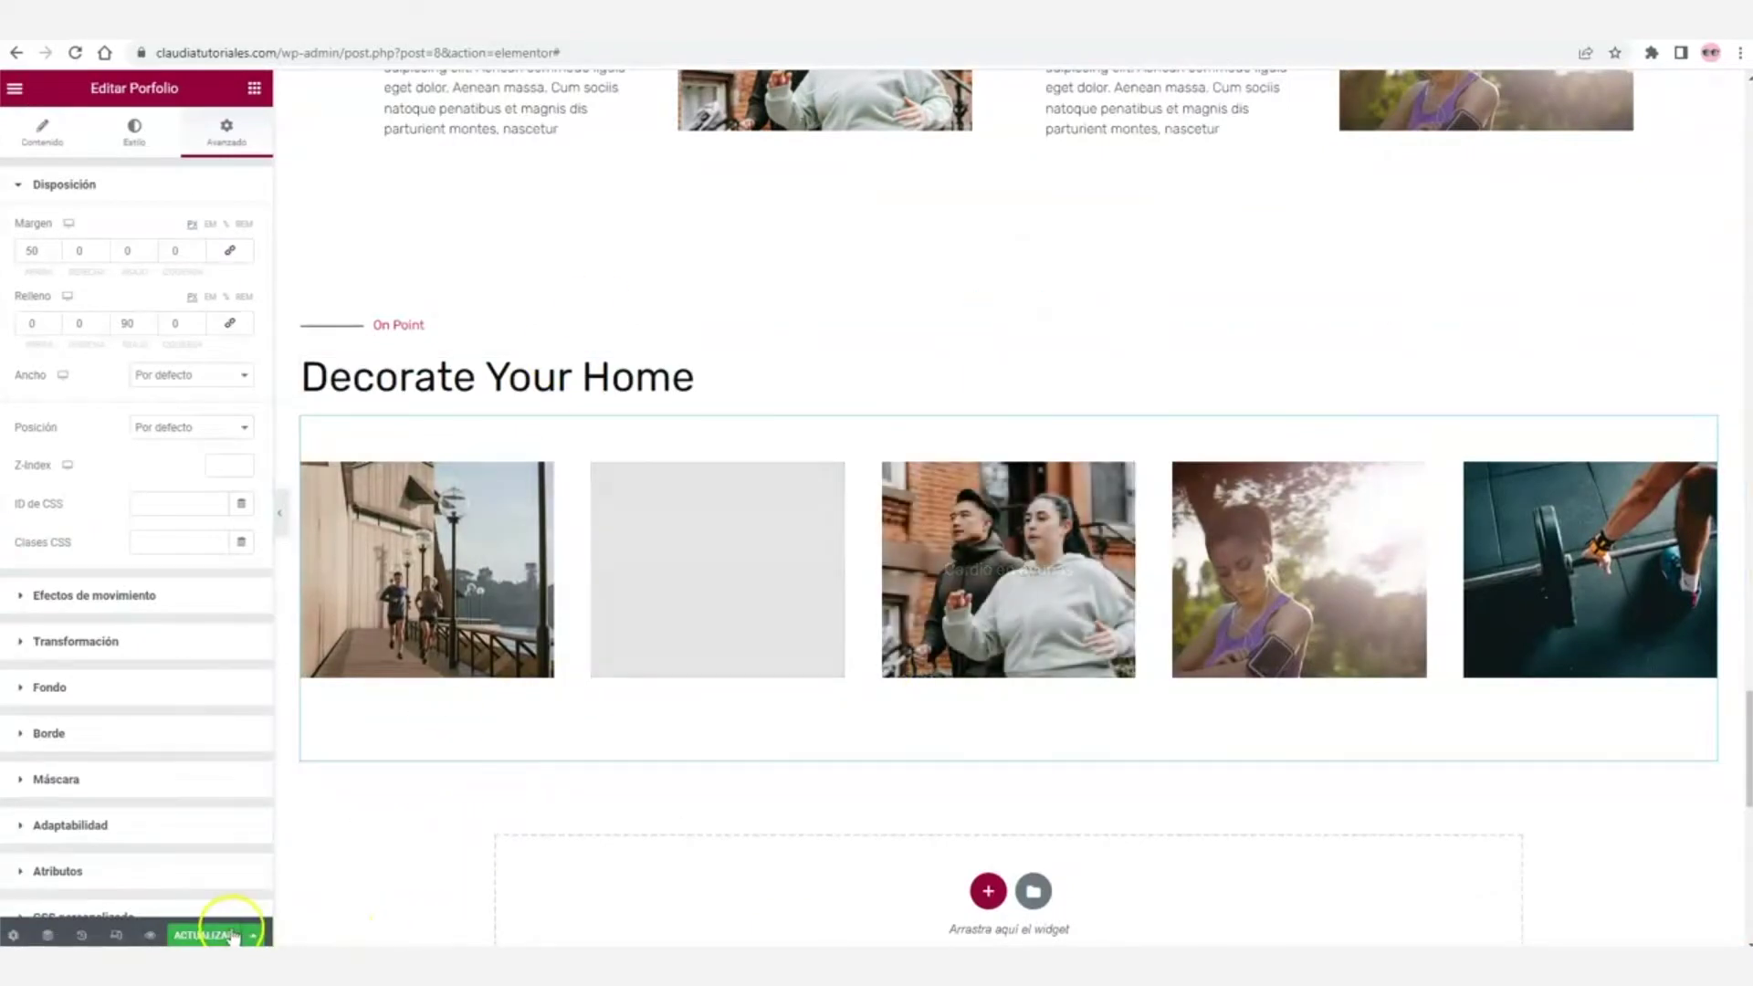
click(201, 935)
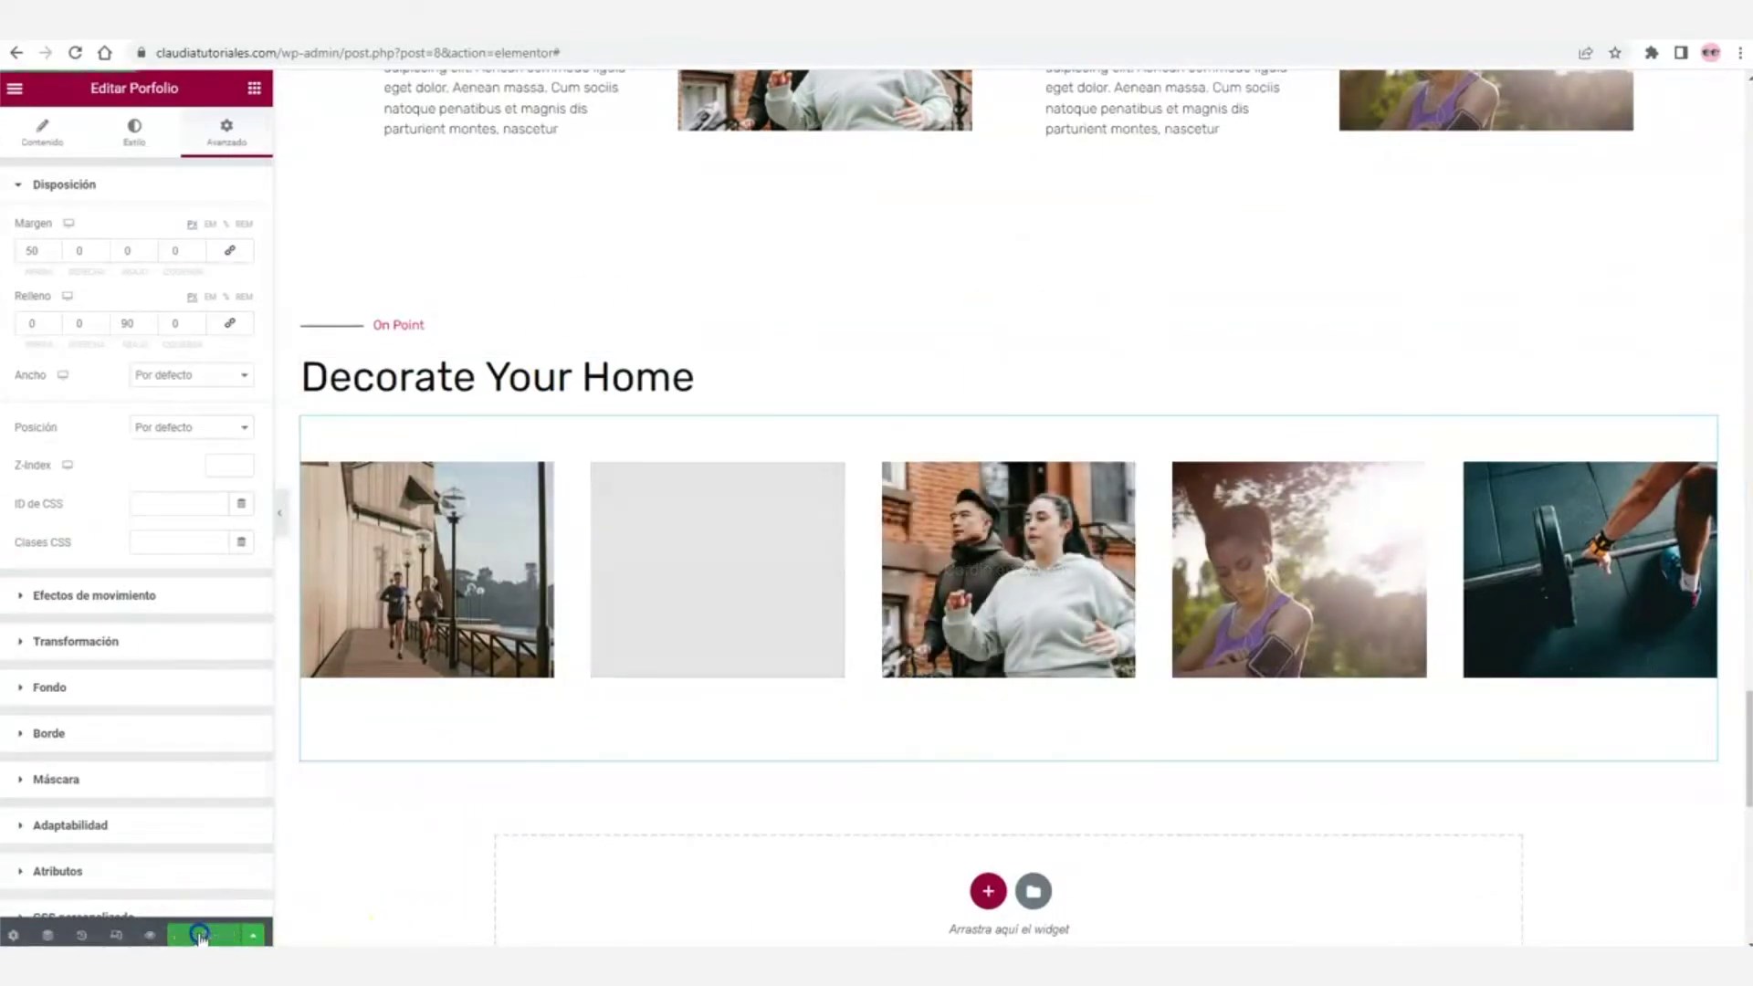
- Review the remaining homepage sections from Travel & Explore The World through Food & Drinks, Popular Stories and Decorate Your Home
scroll(1323, 513, up, 15)
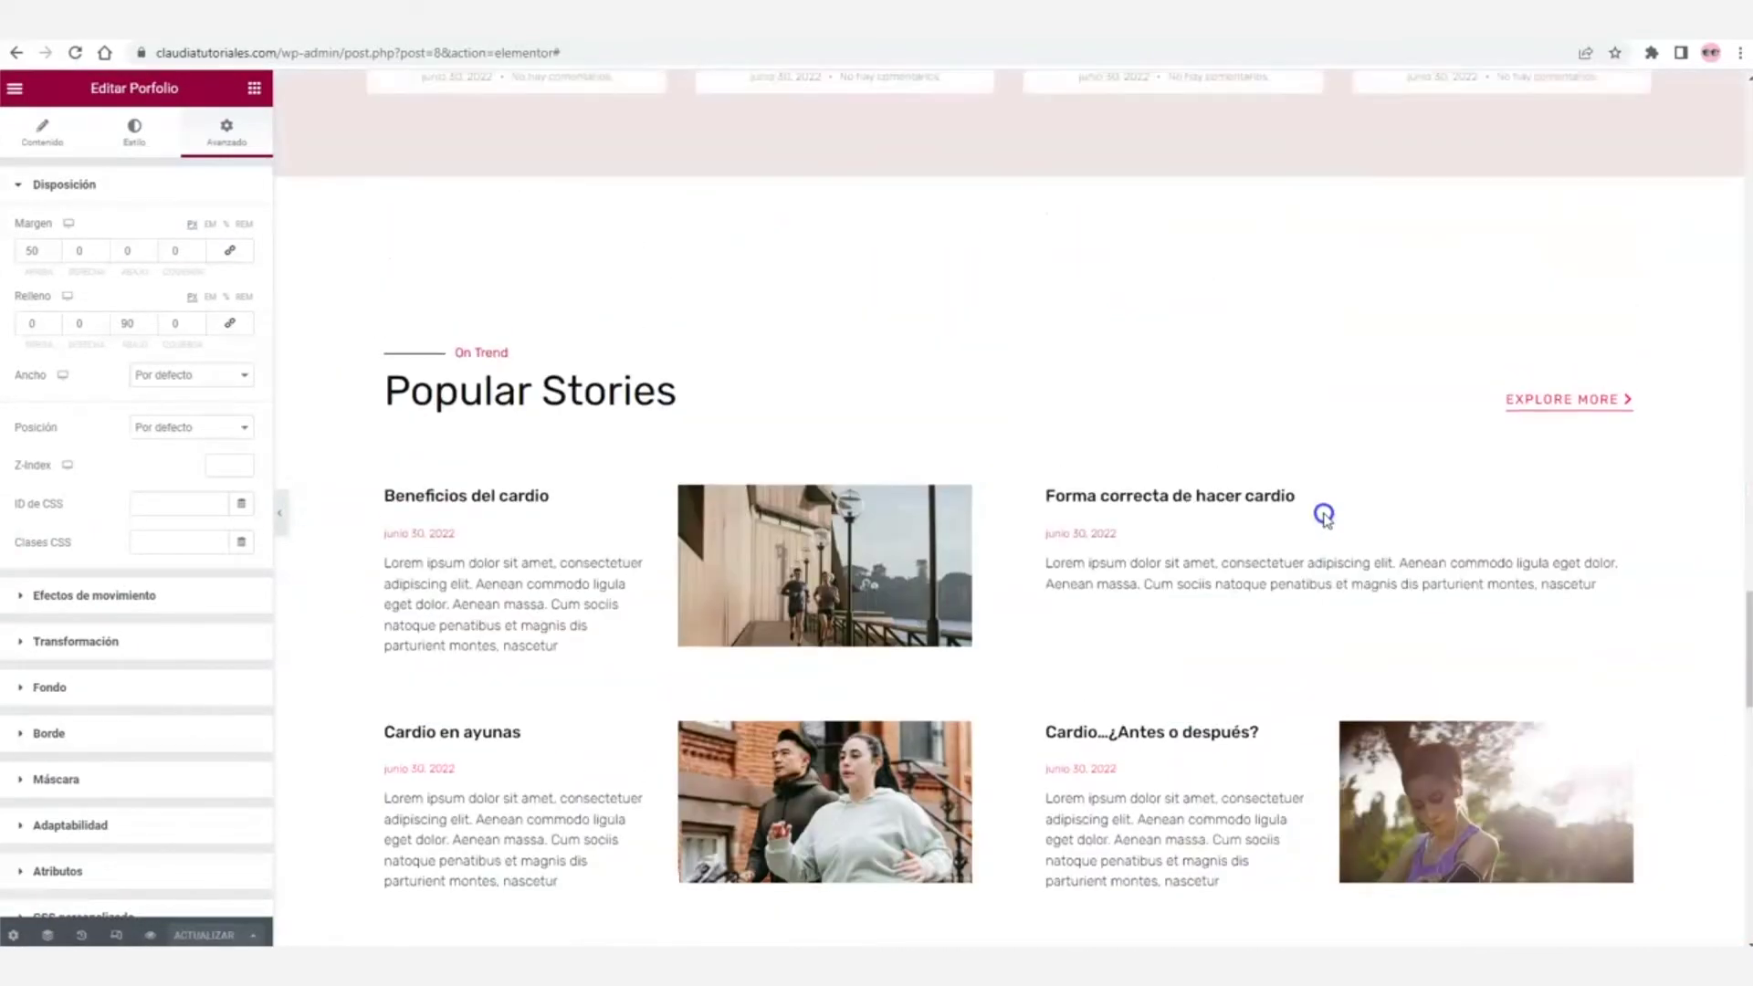
scroll(1324, 516, up, 15)
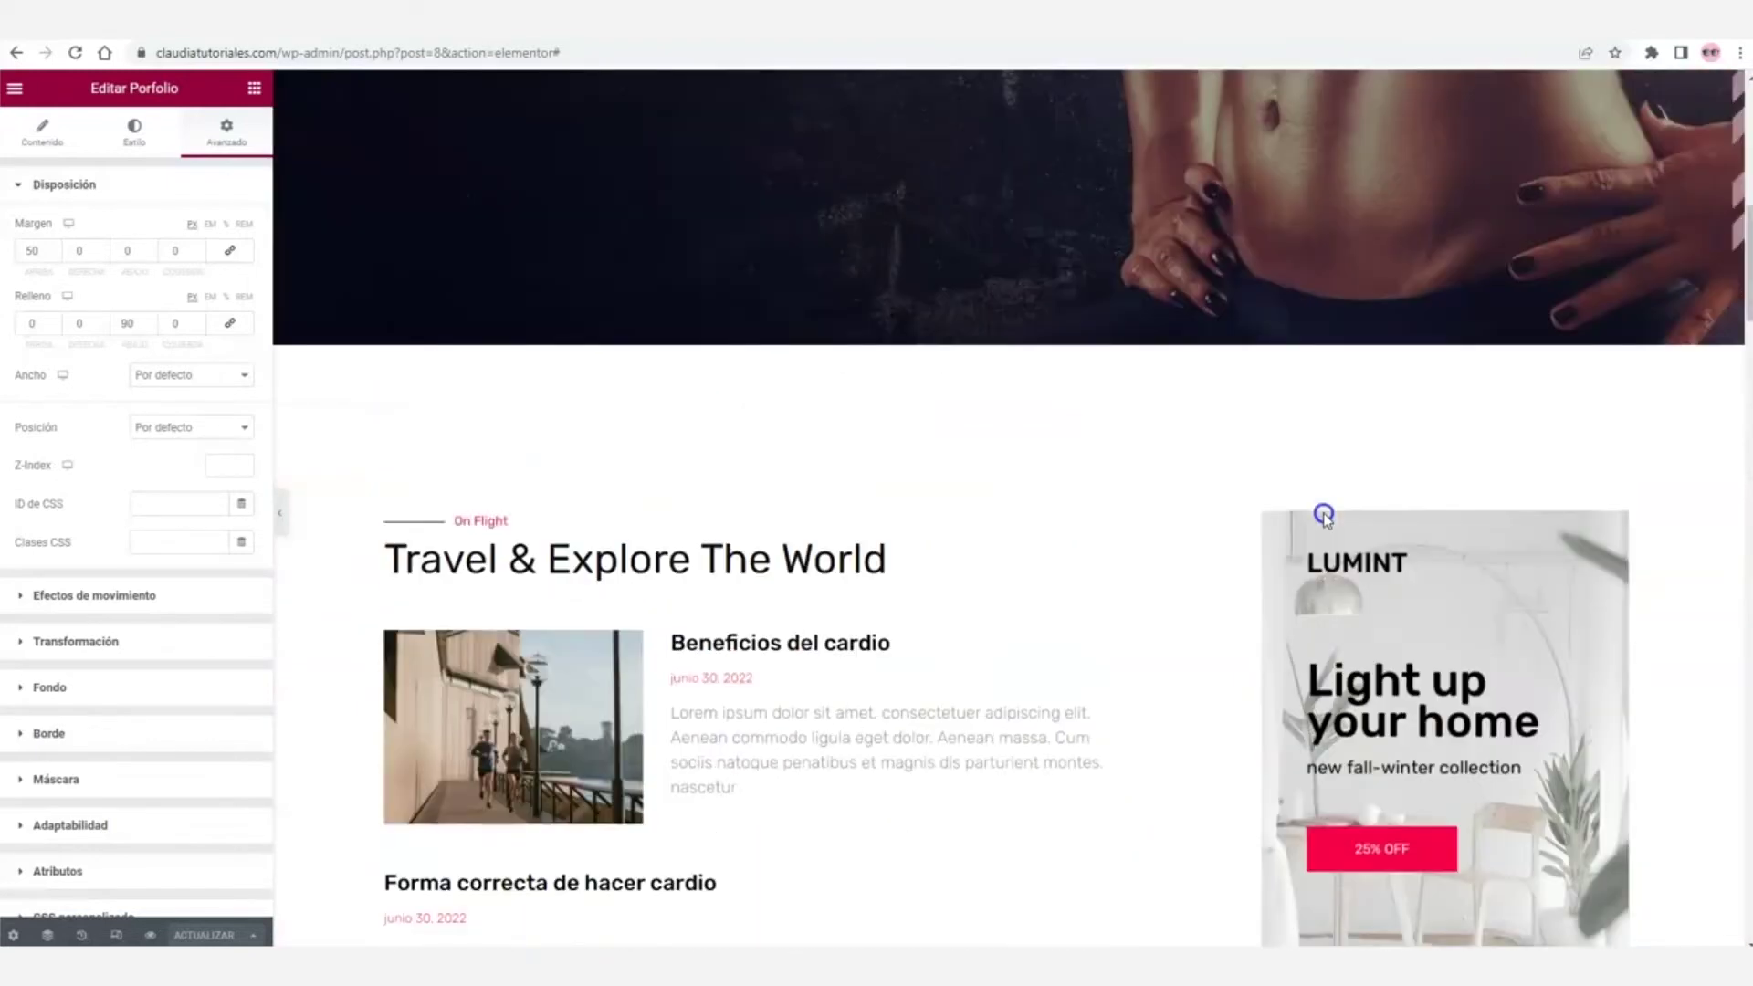
scroll(1324, 516, down, 8)
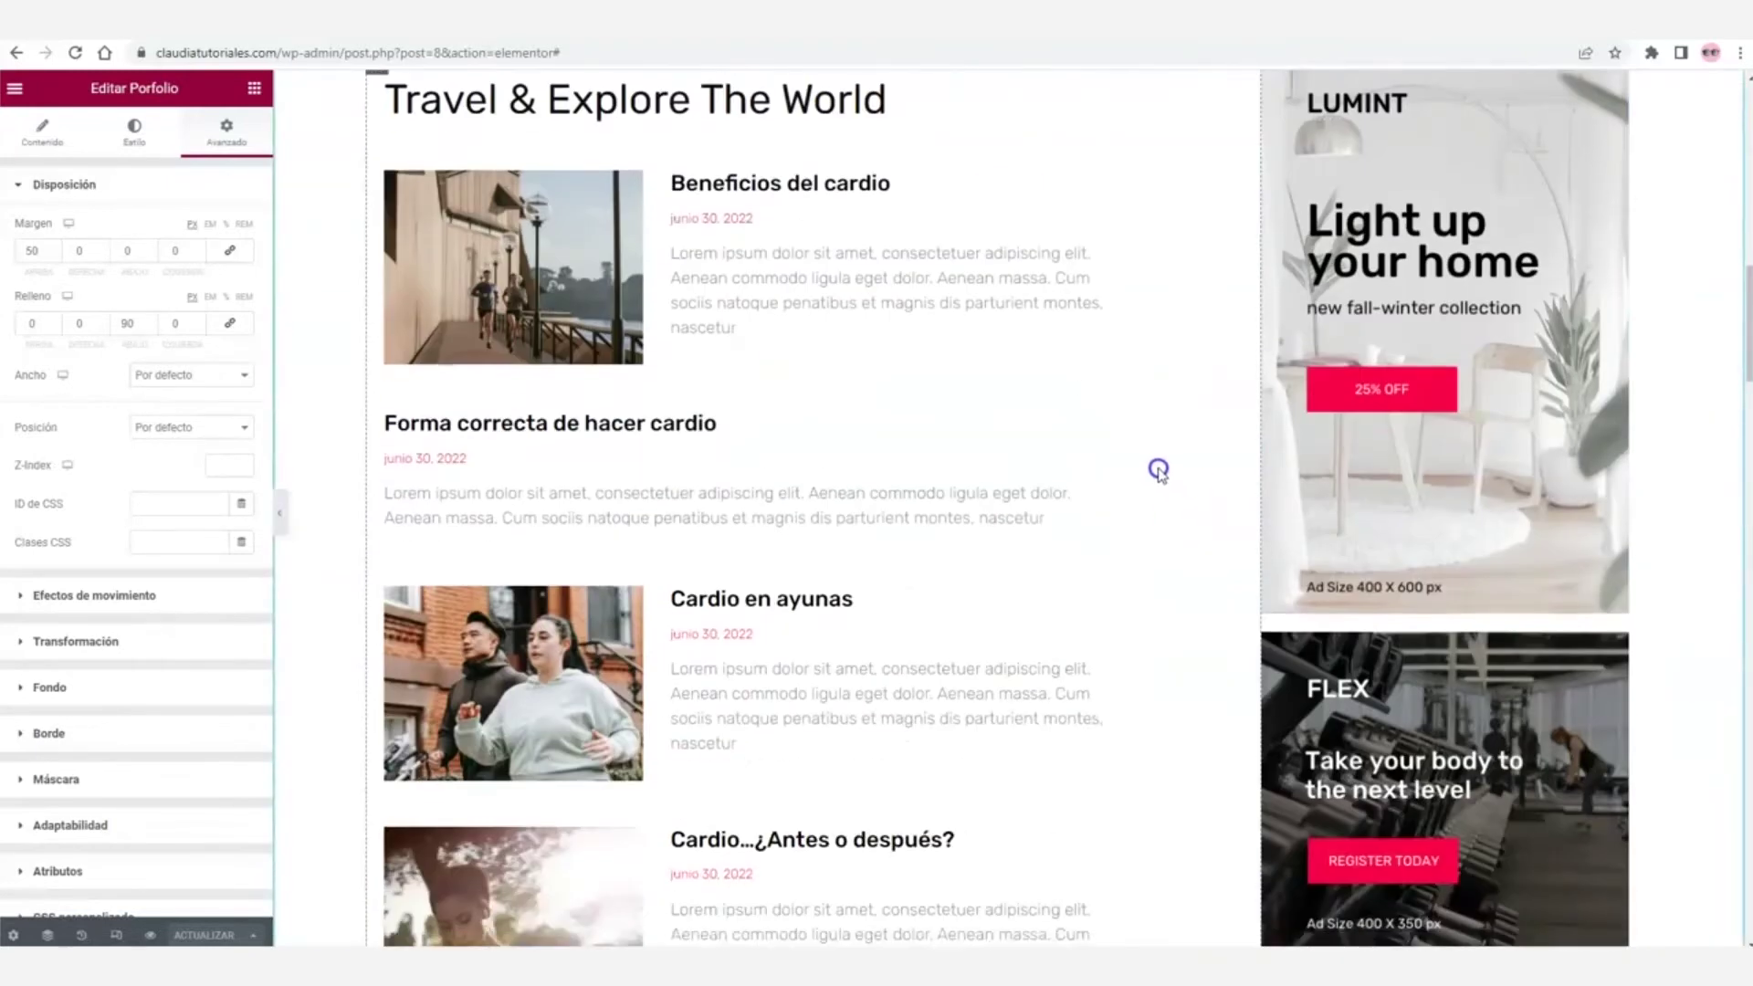
scroll(1158, 471, up, 1)
click(972, 679)
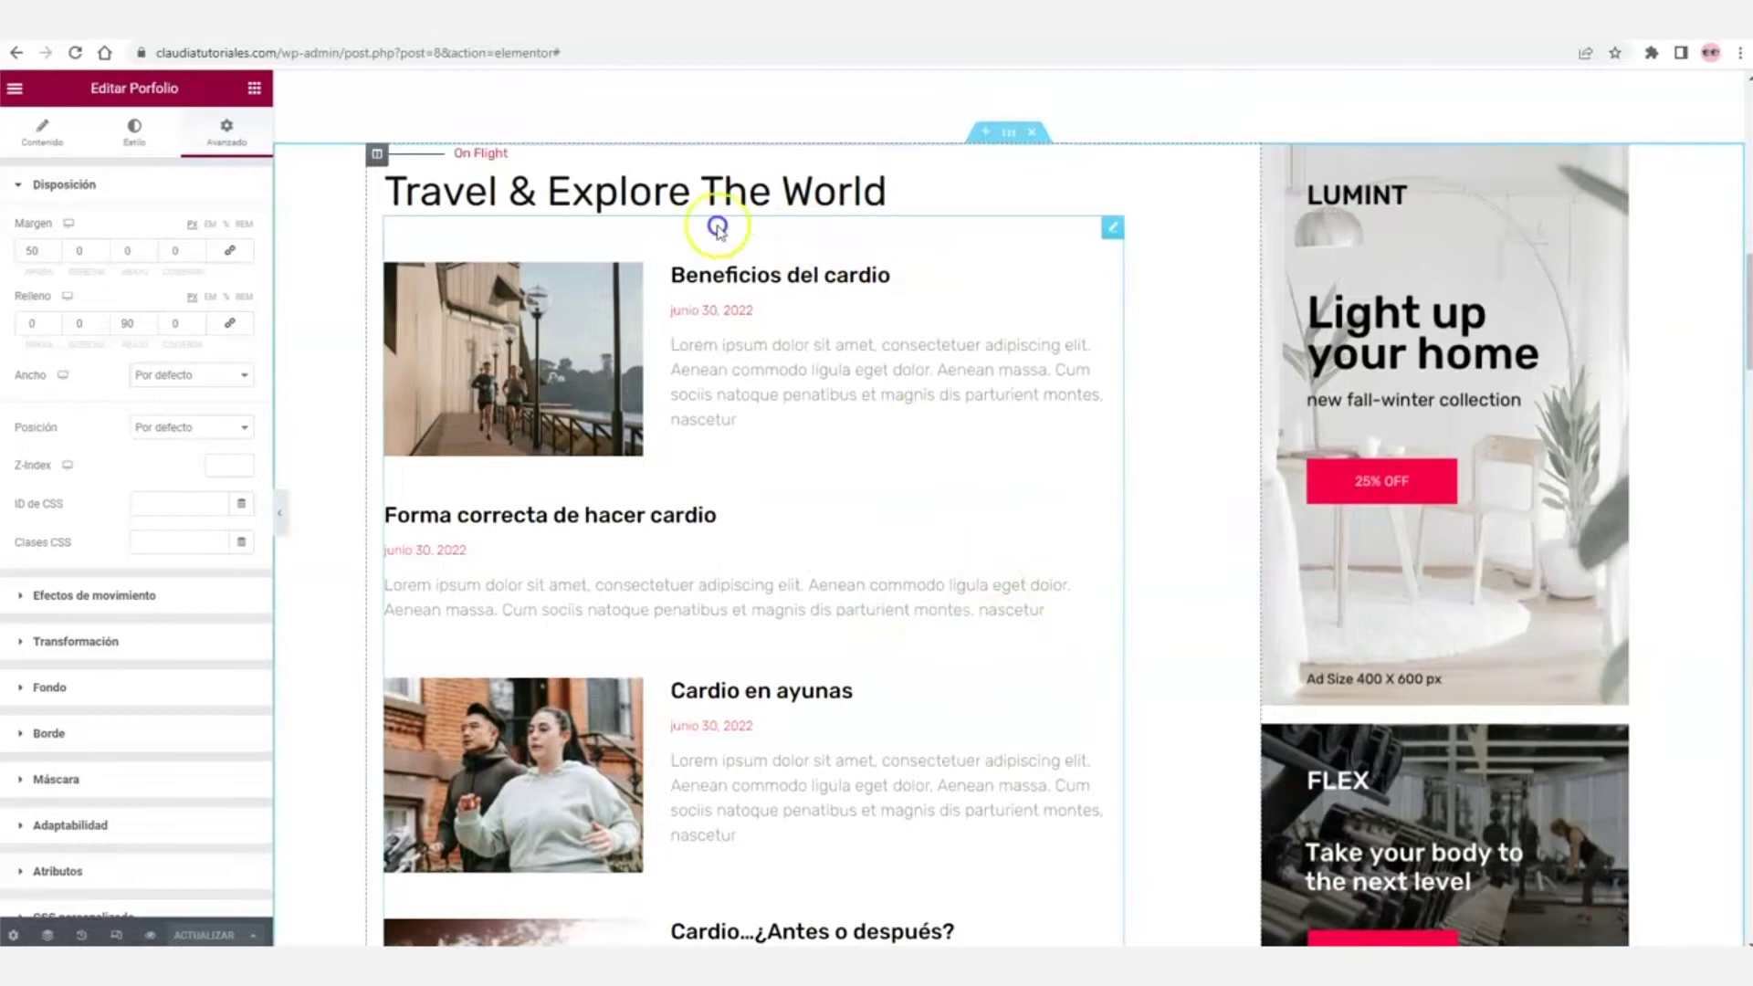
scroll(1056, 665, up, 1)
scroll(822, 344, down, 2)
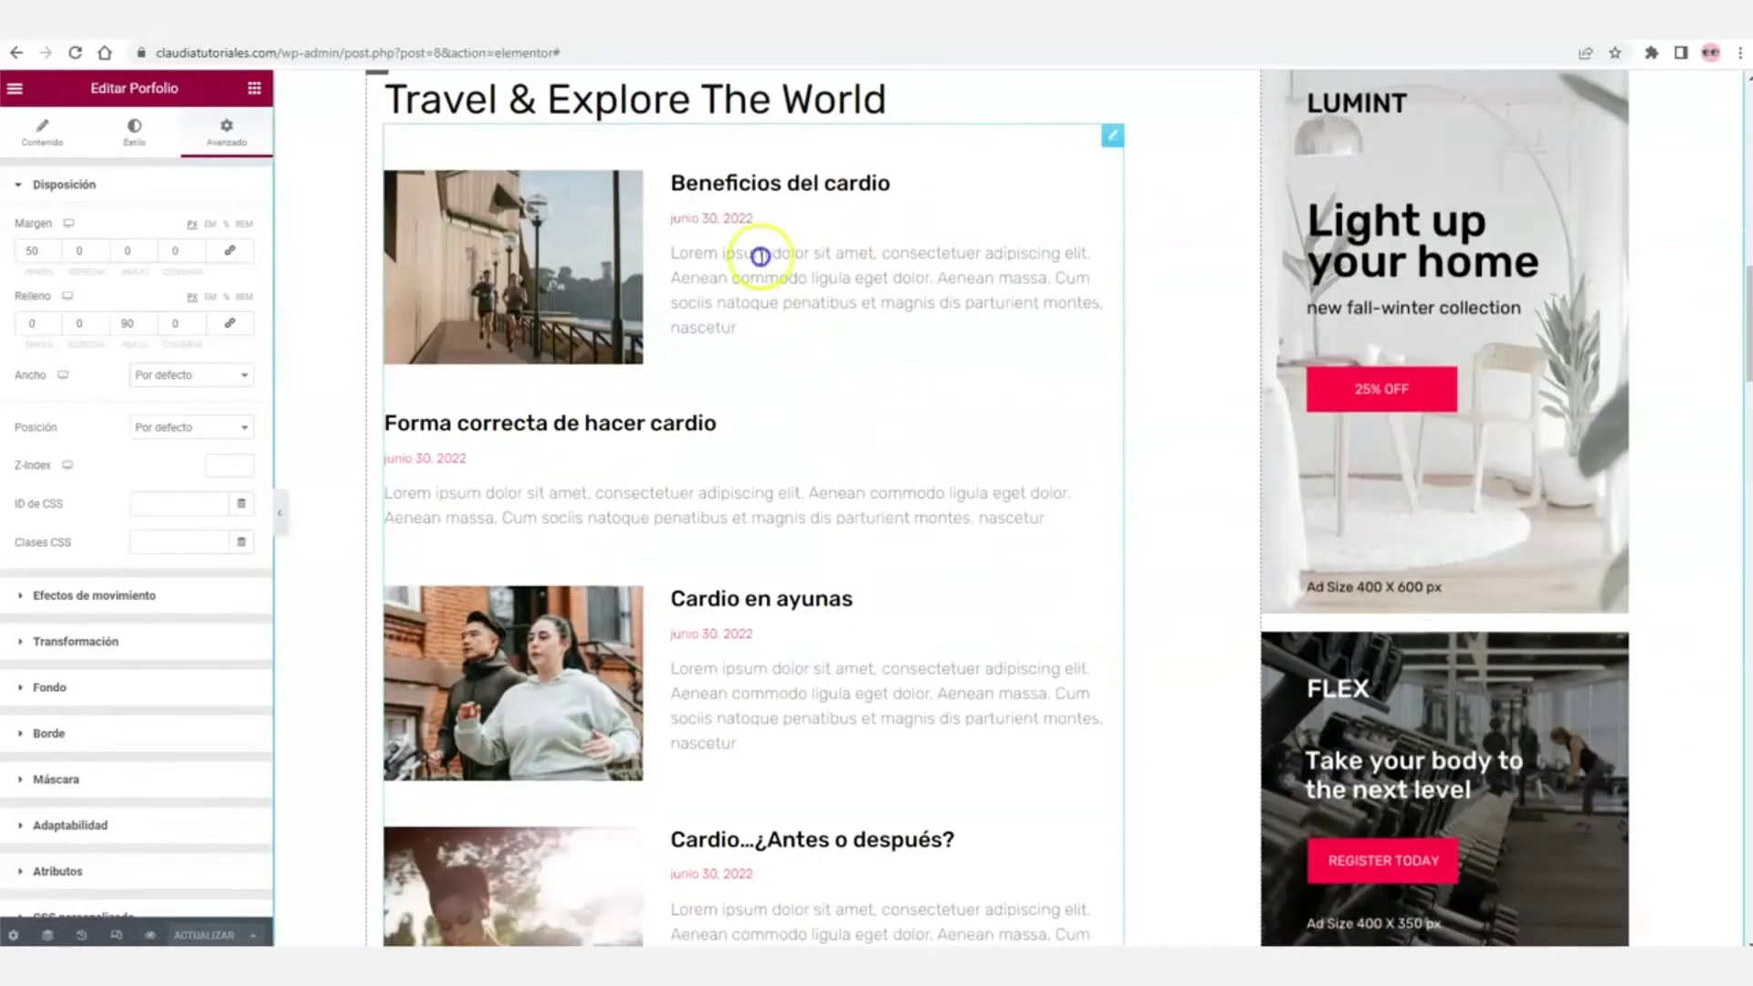
scroll(721, 502, up, 2)
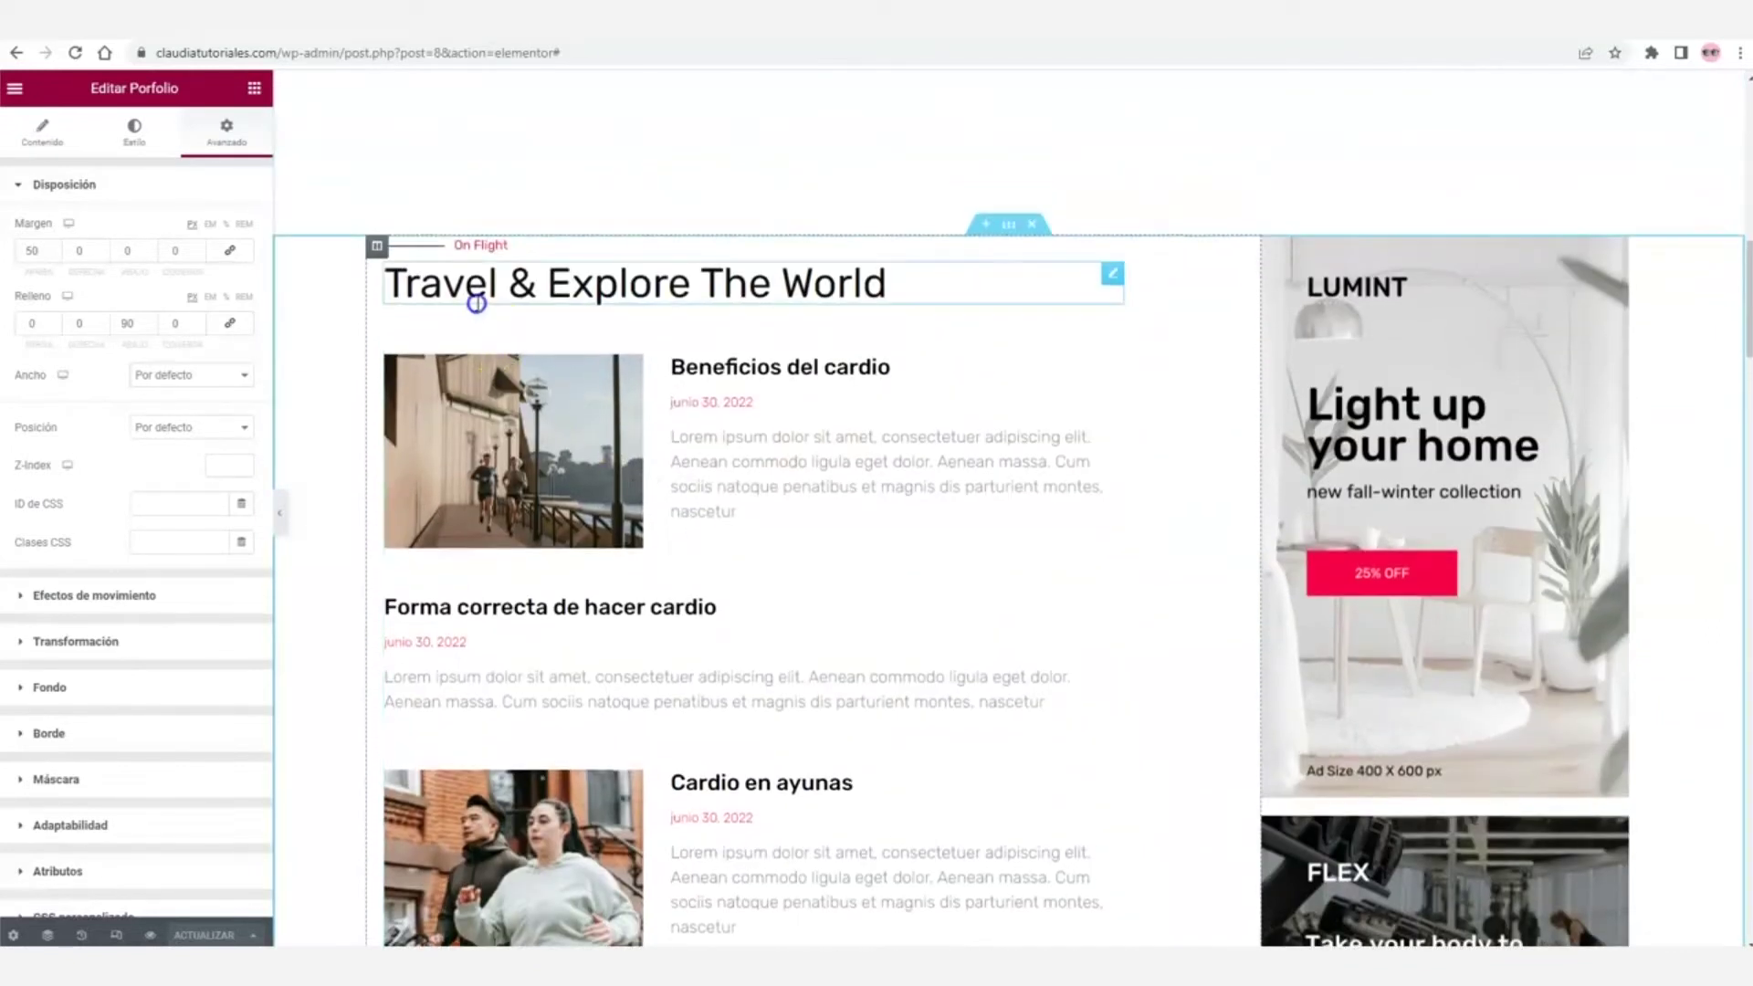
scroll(743, 465, down, 19)
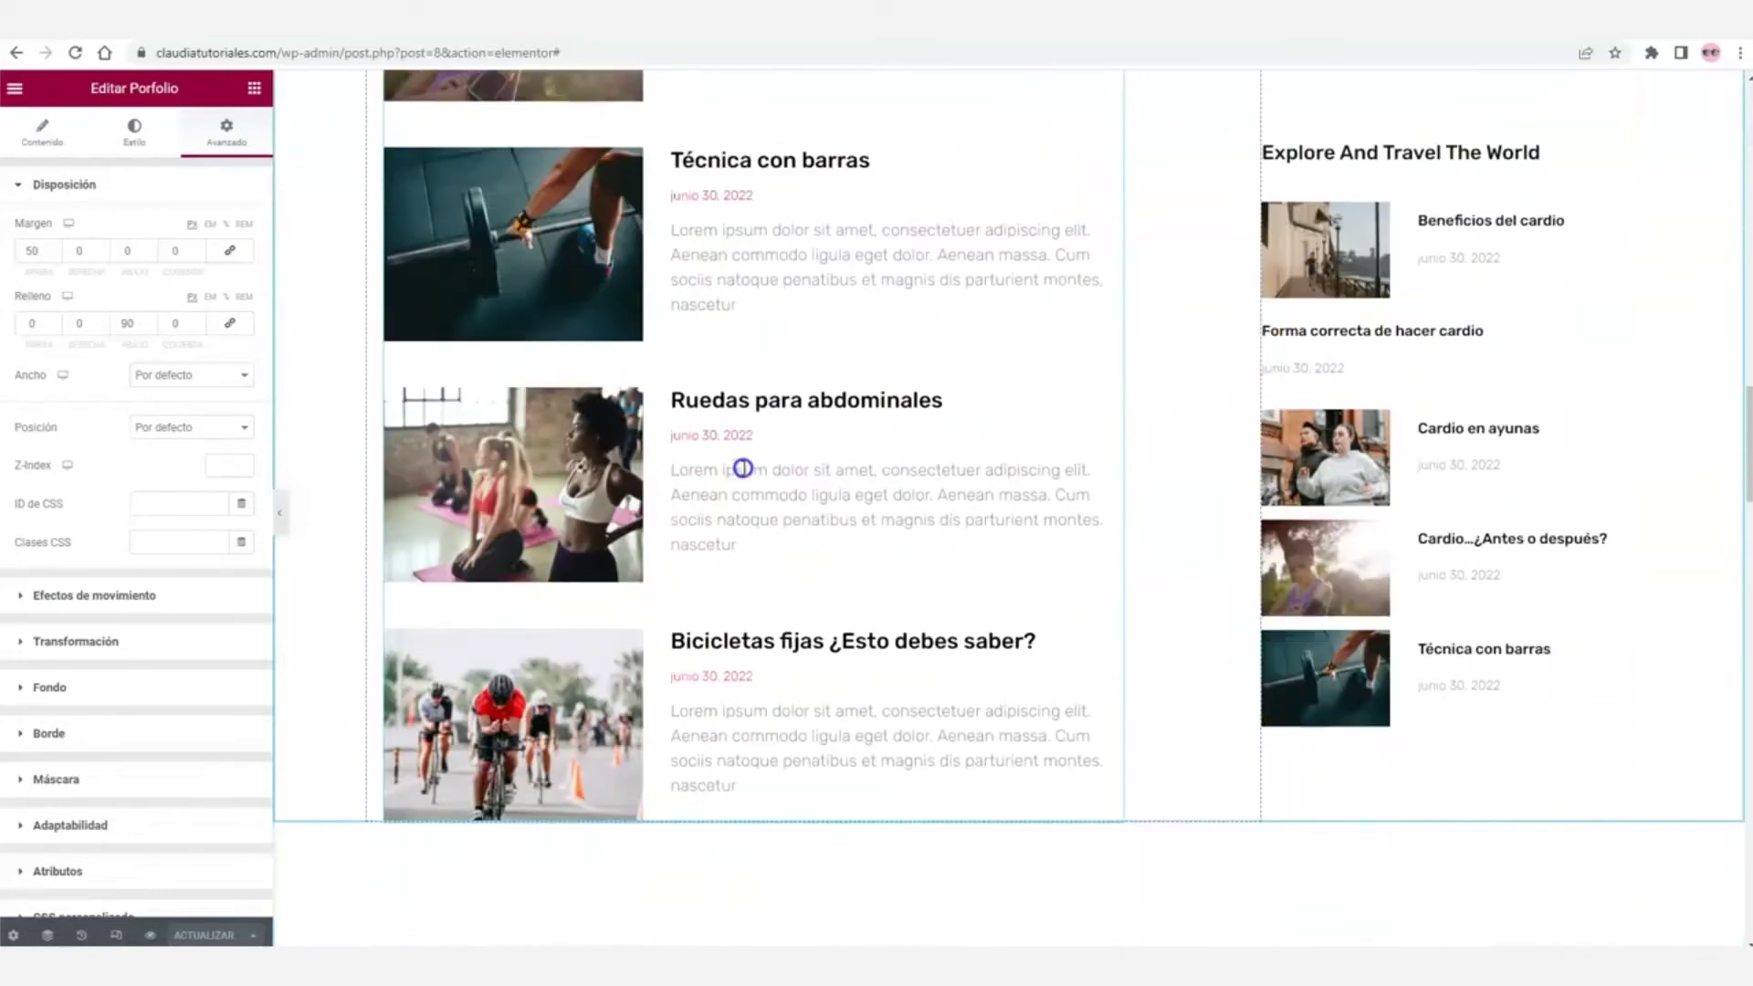
scroll(450, 568, down, 2)
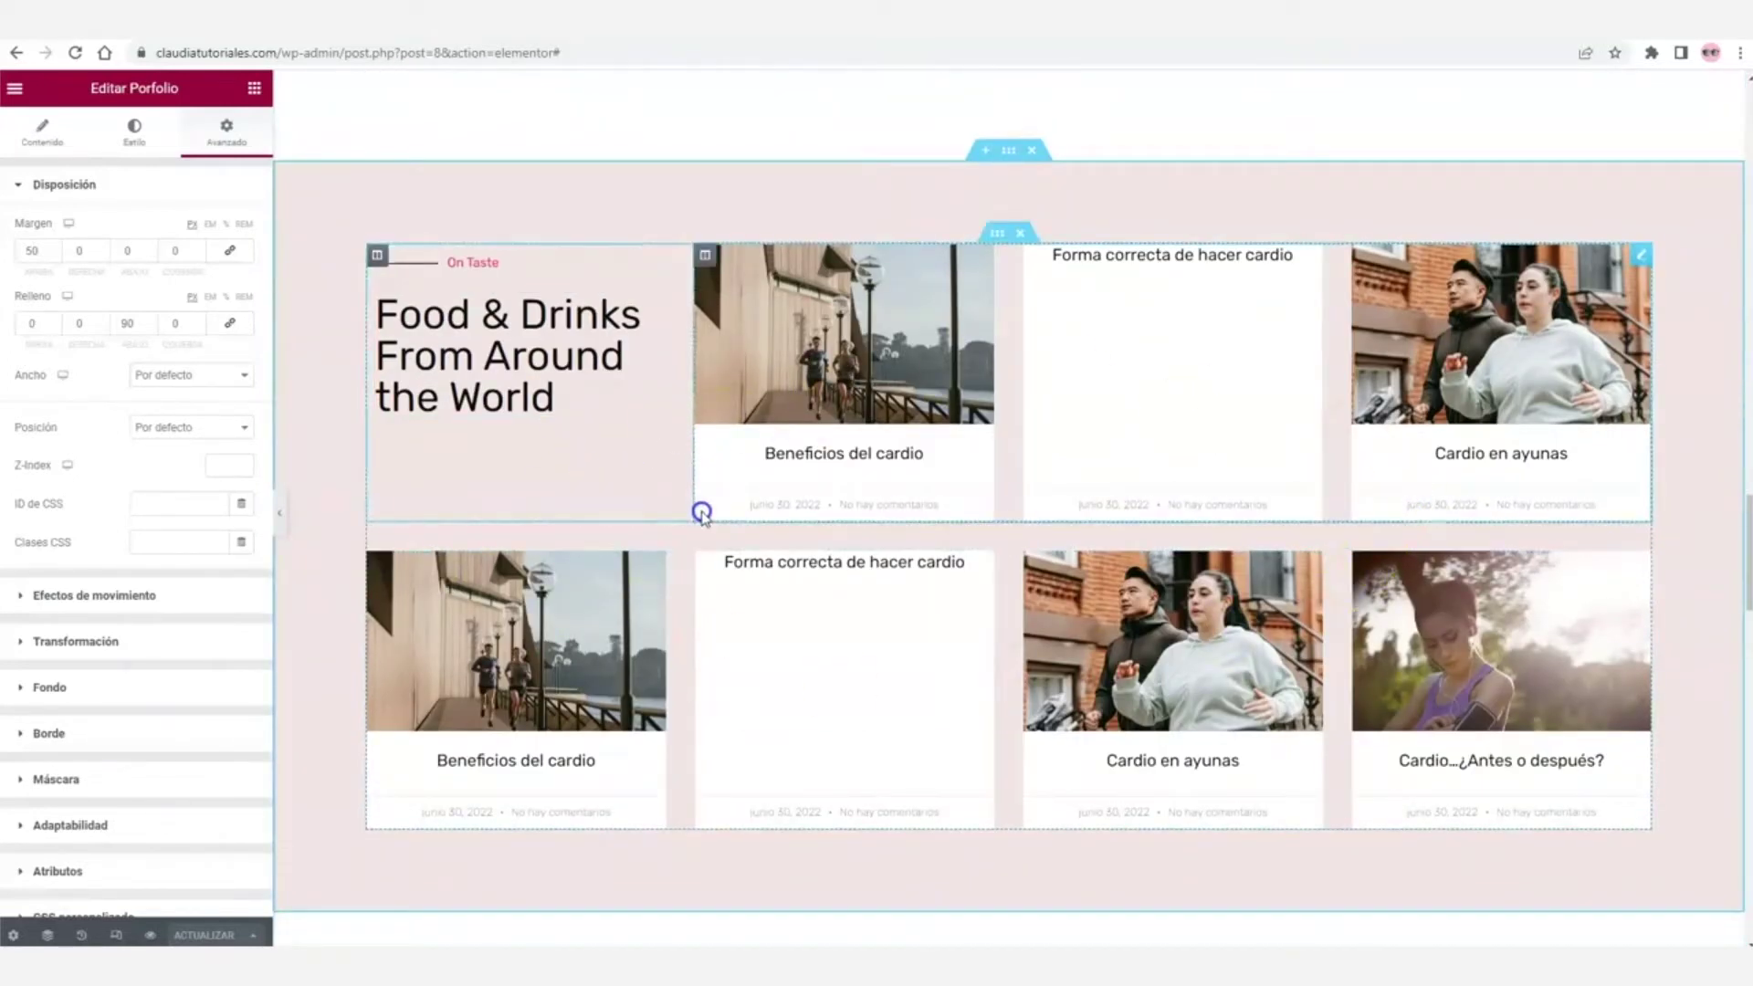
scroll(884, 418, down, 9)
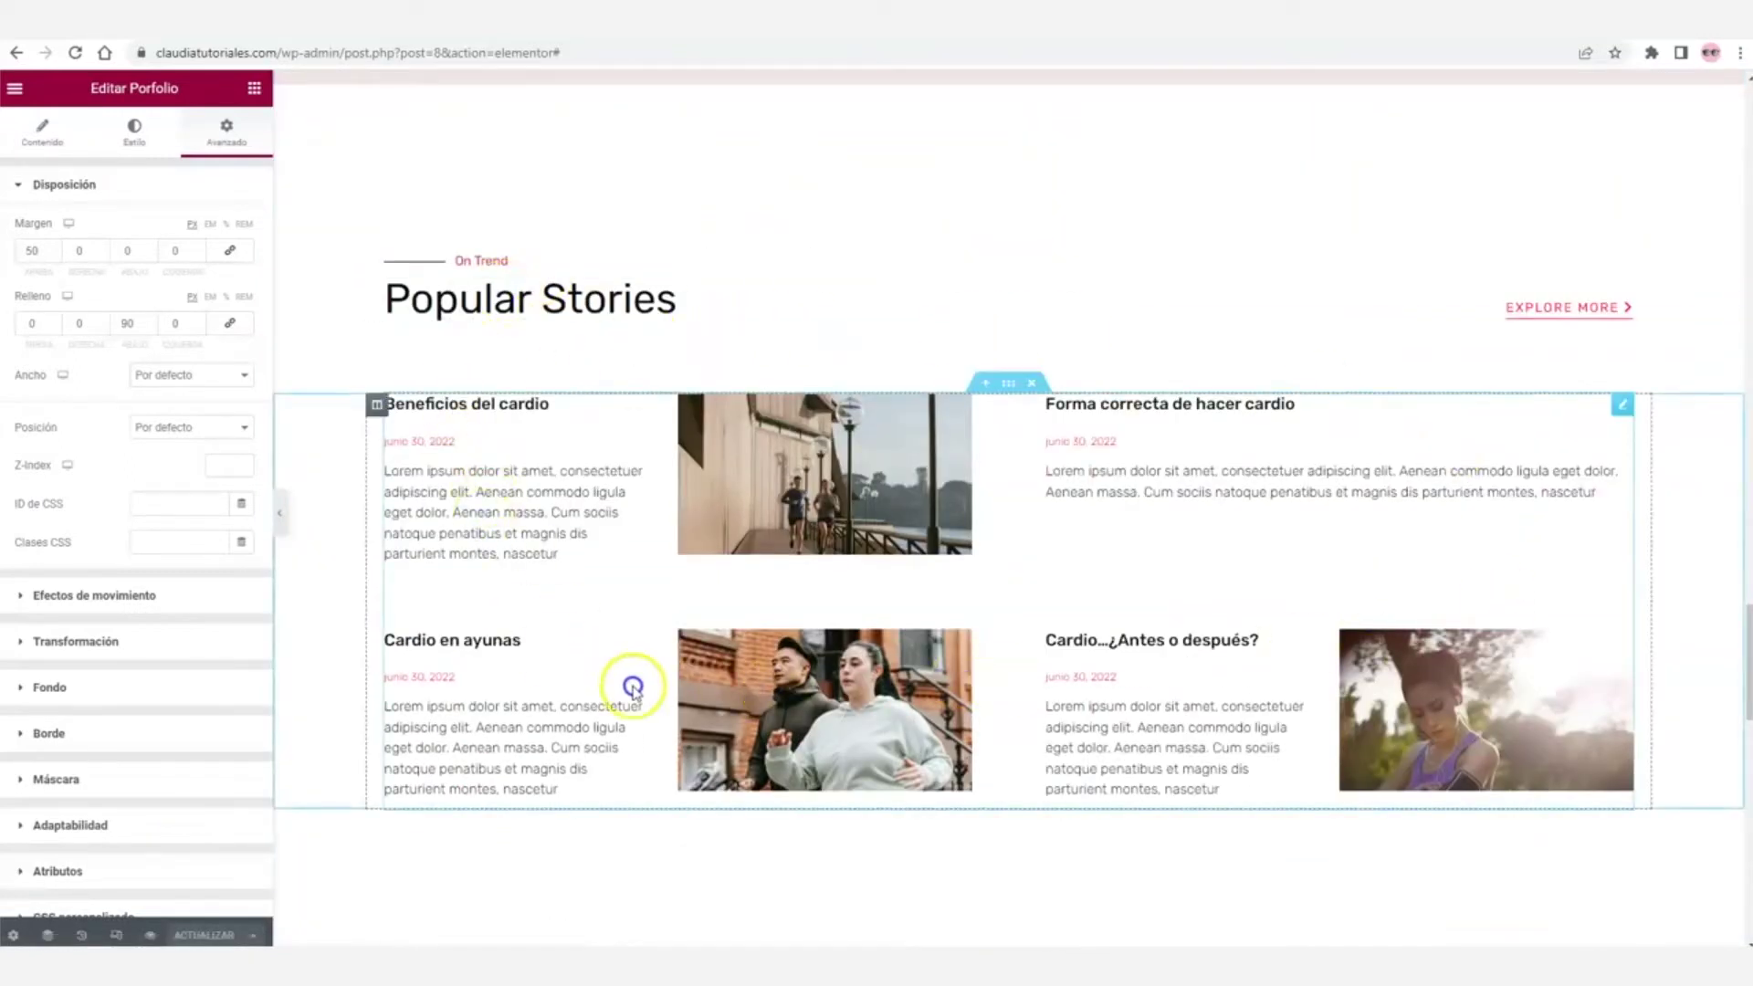
scroll(508, 335, down, 7)
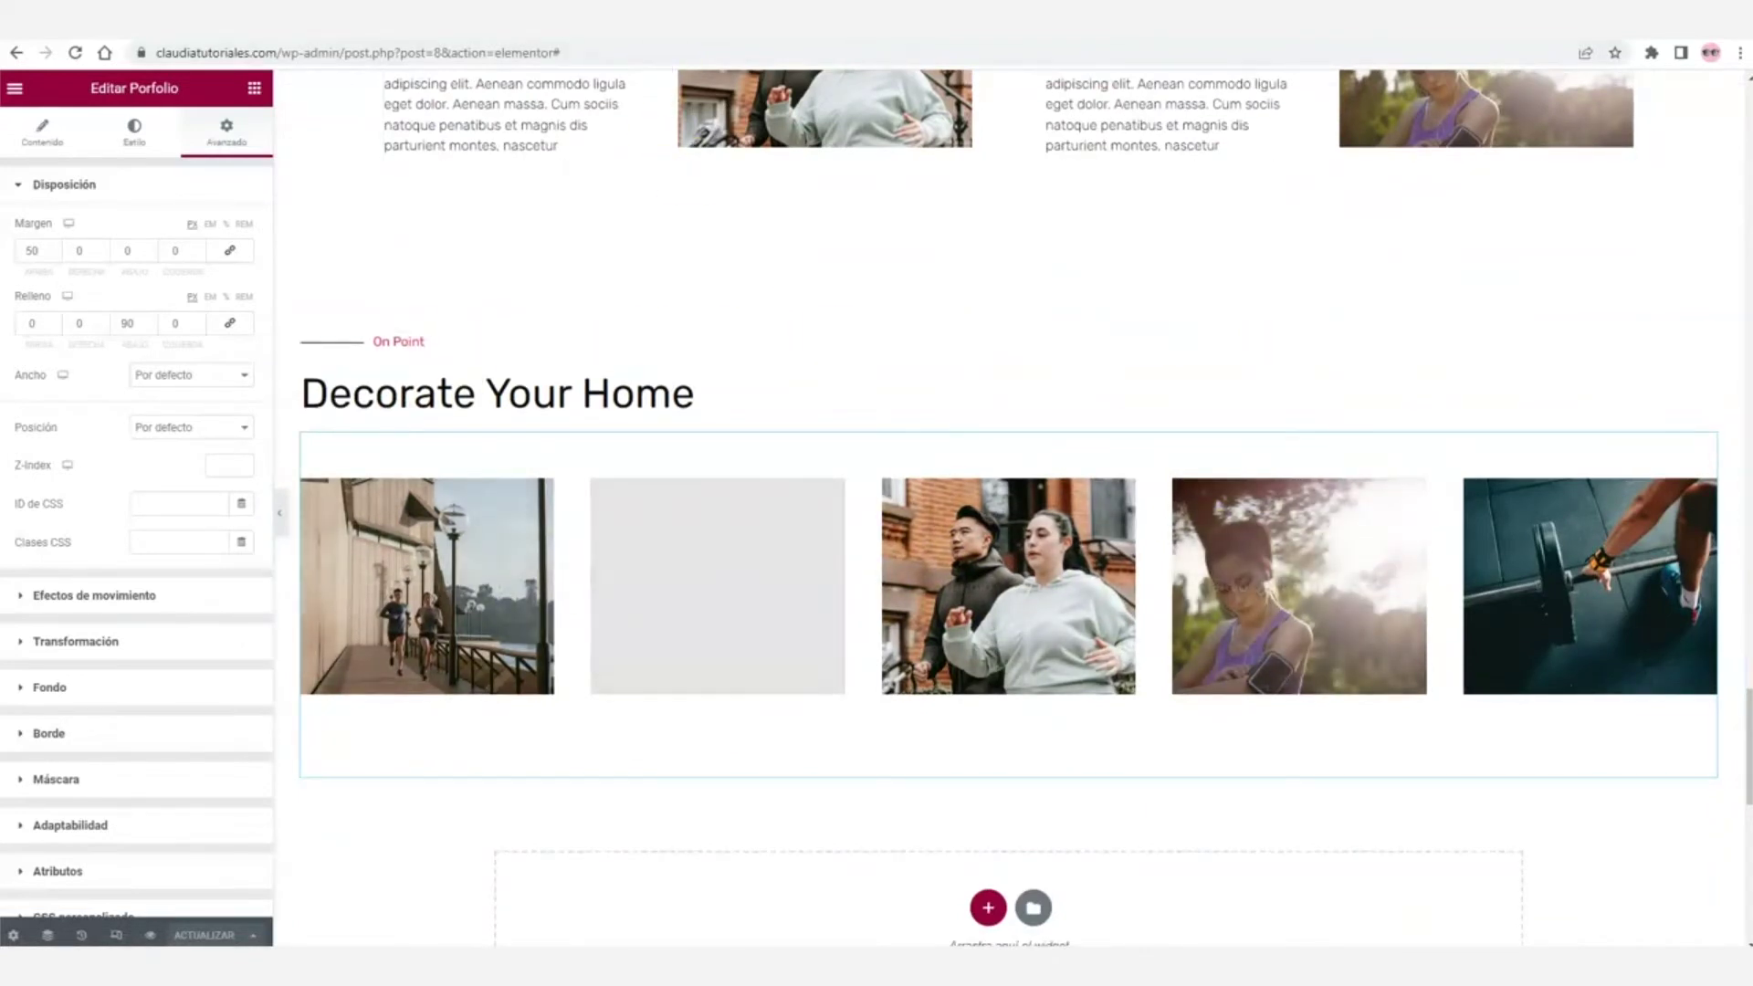
scroll(840, 524, down, 3)
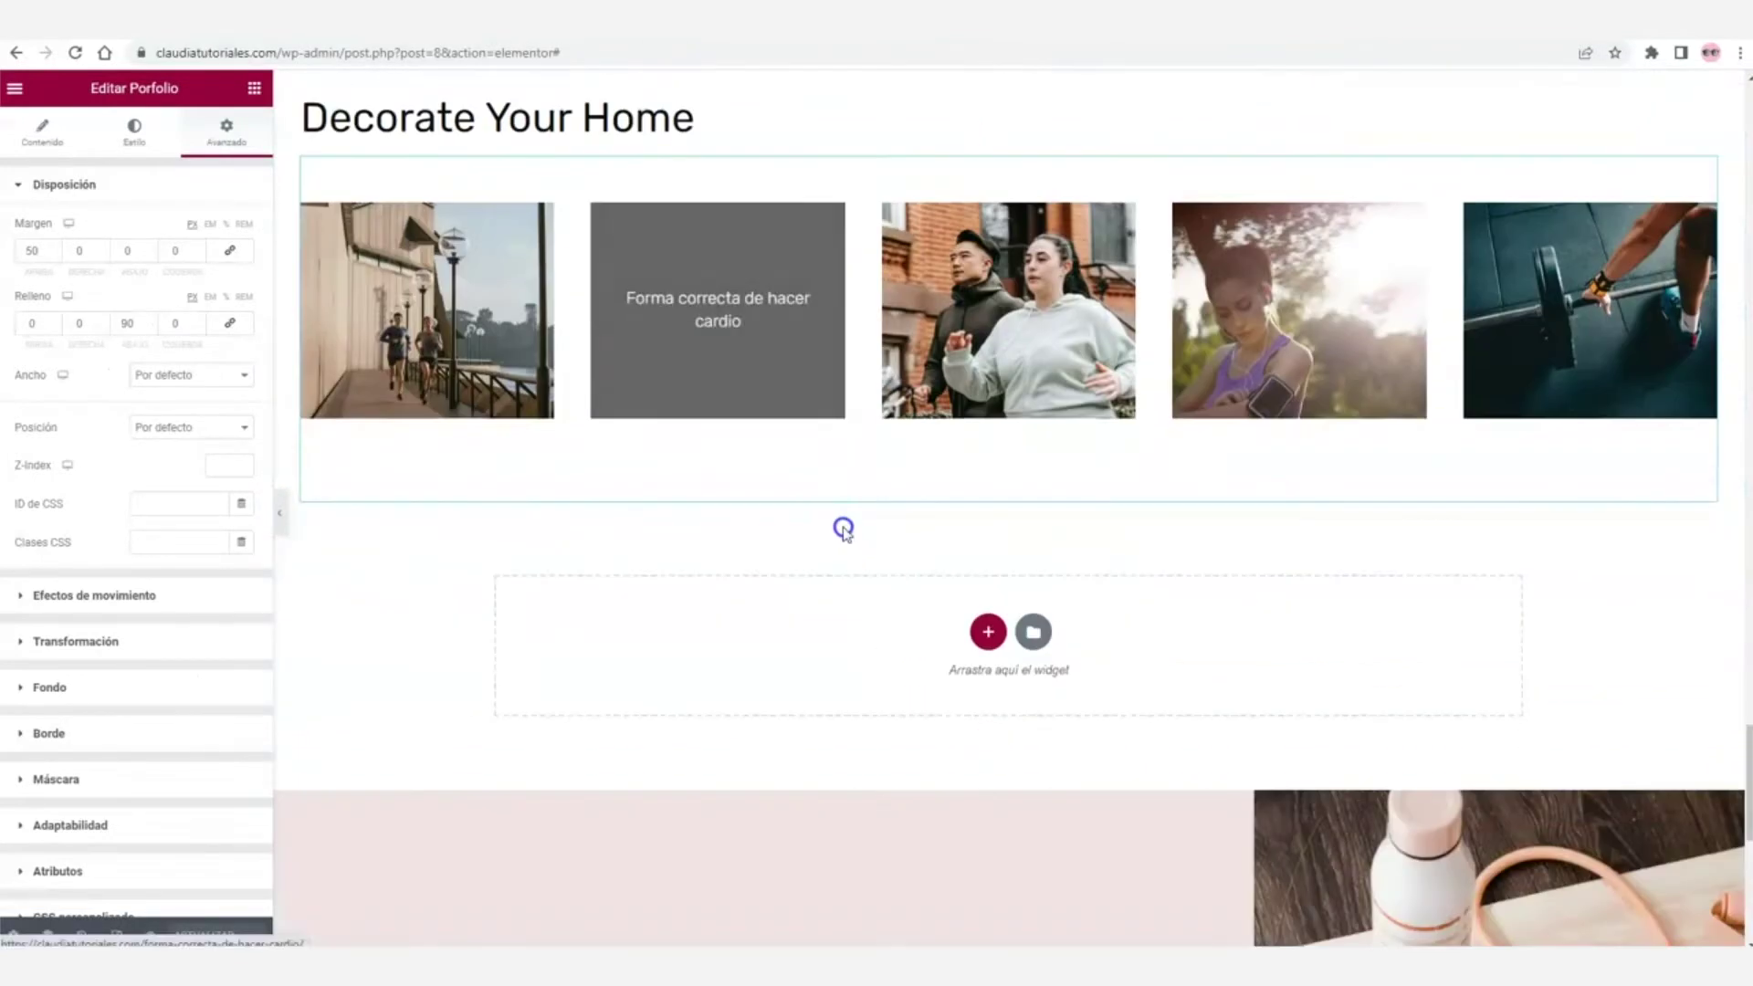
scroll(842, 527, down, 8)
- Change the "On Flight" separator text above the Travel & Explore The World heading to "Rutinas"
scroll(843, 529, up, 20)
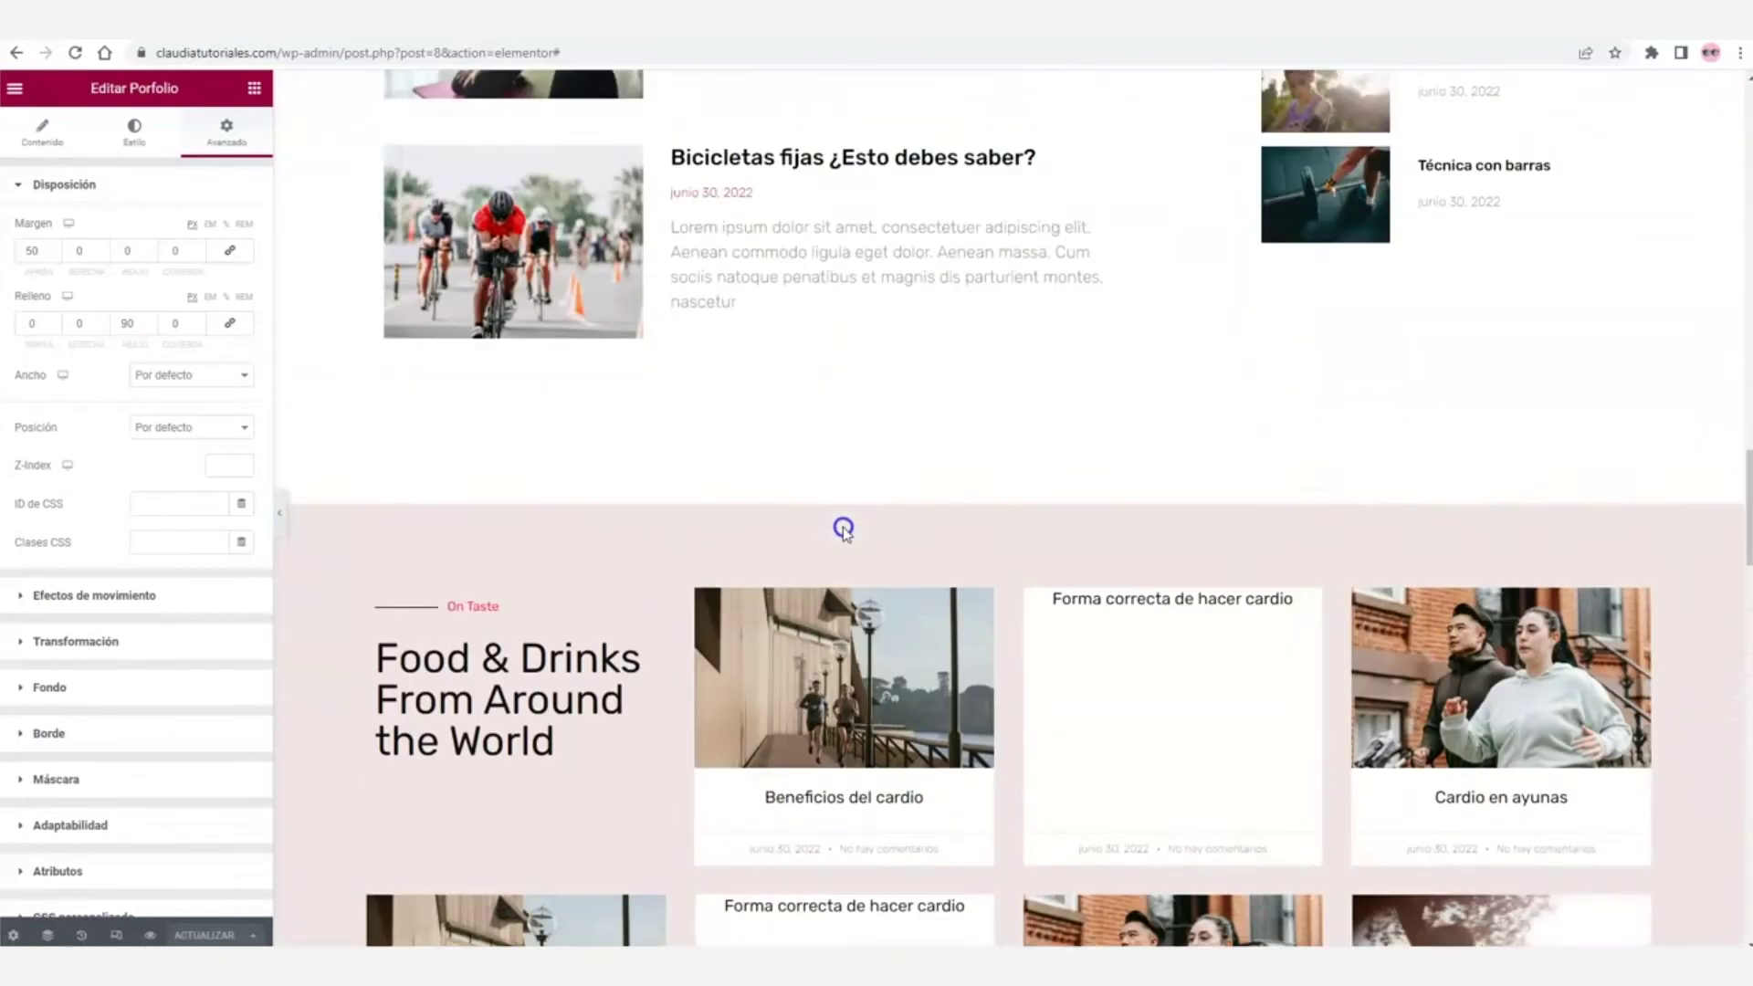
scroll(842, 529, up, 2)
scroll(740, 259, down, 1)
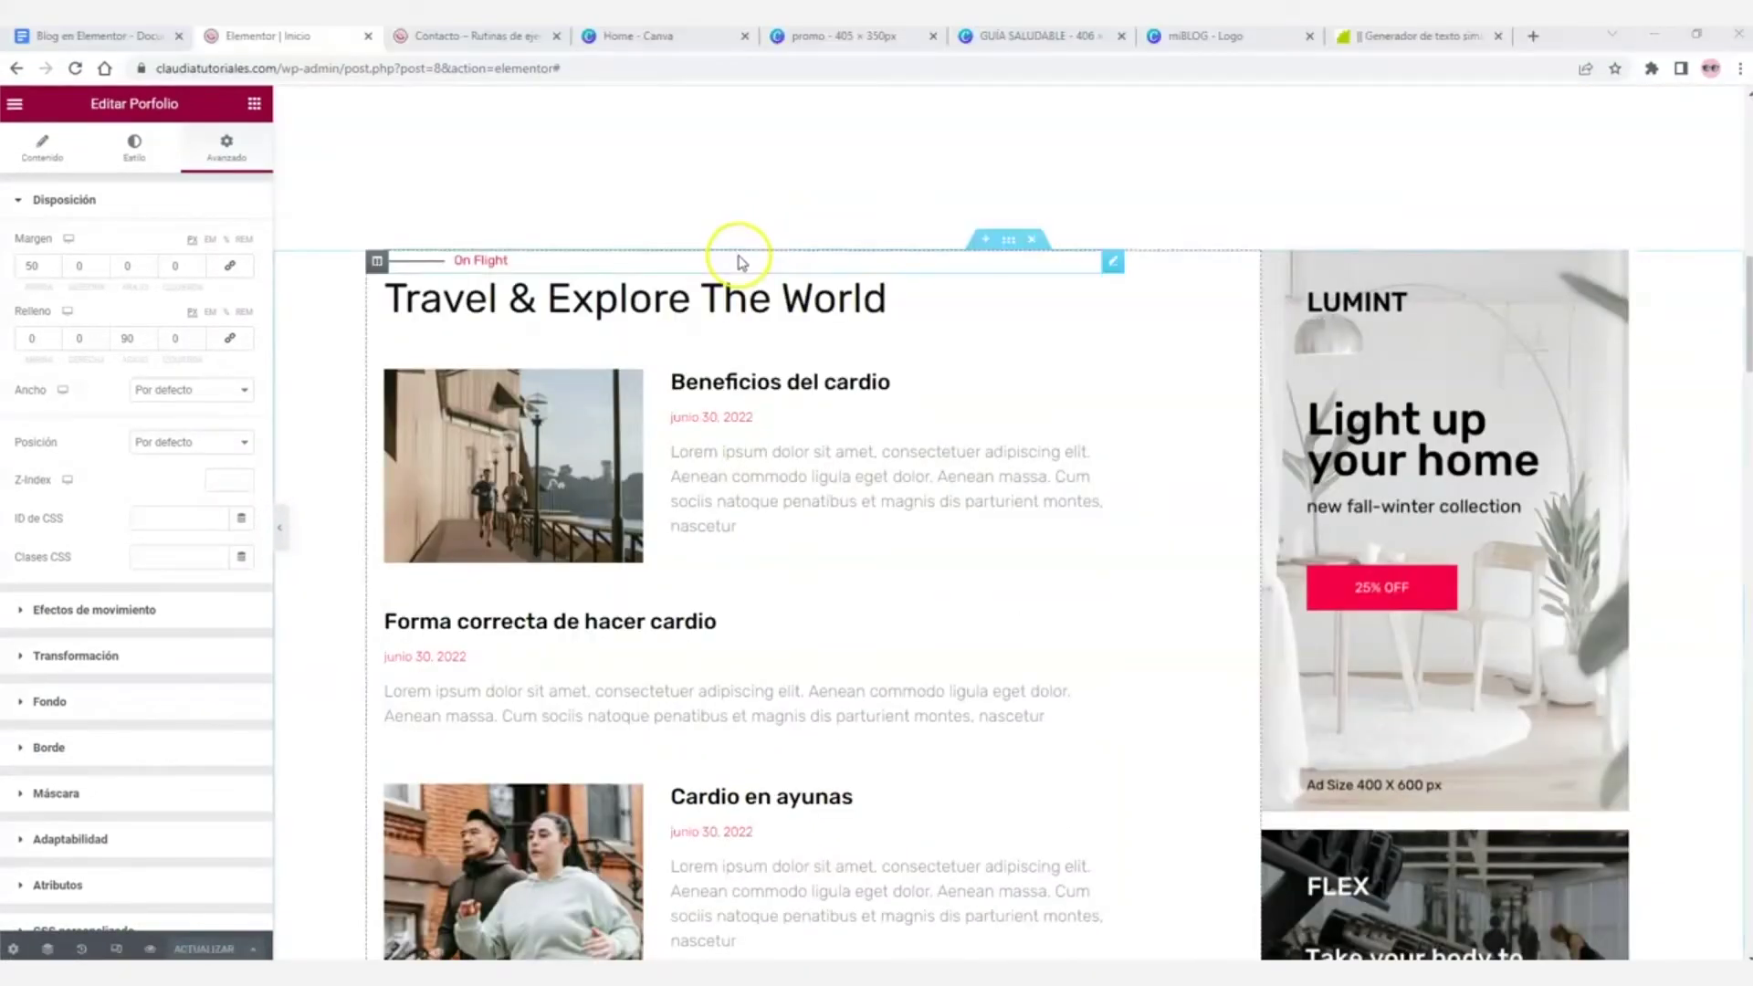
scroll(742, 264, down, 1)
scroll(776, 265, down, 2)
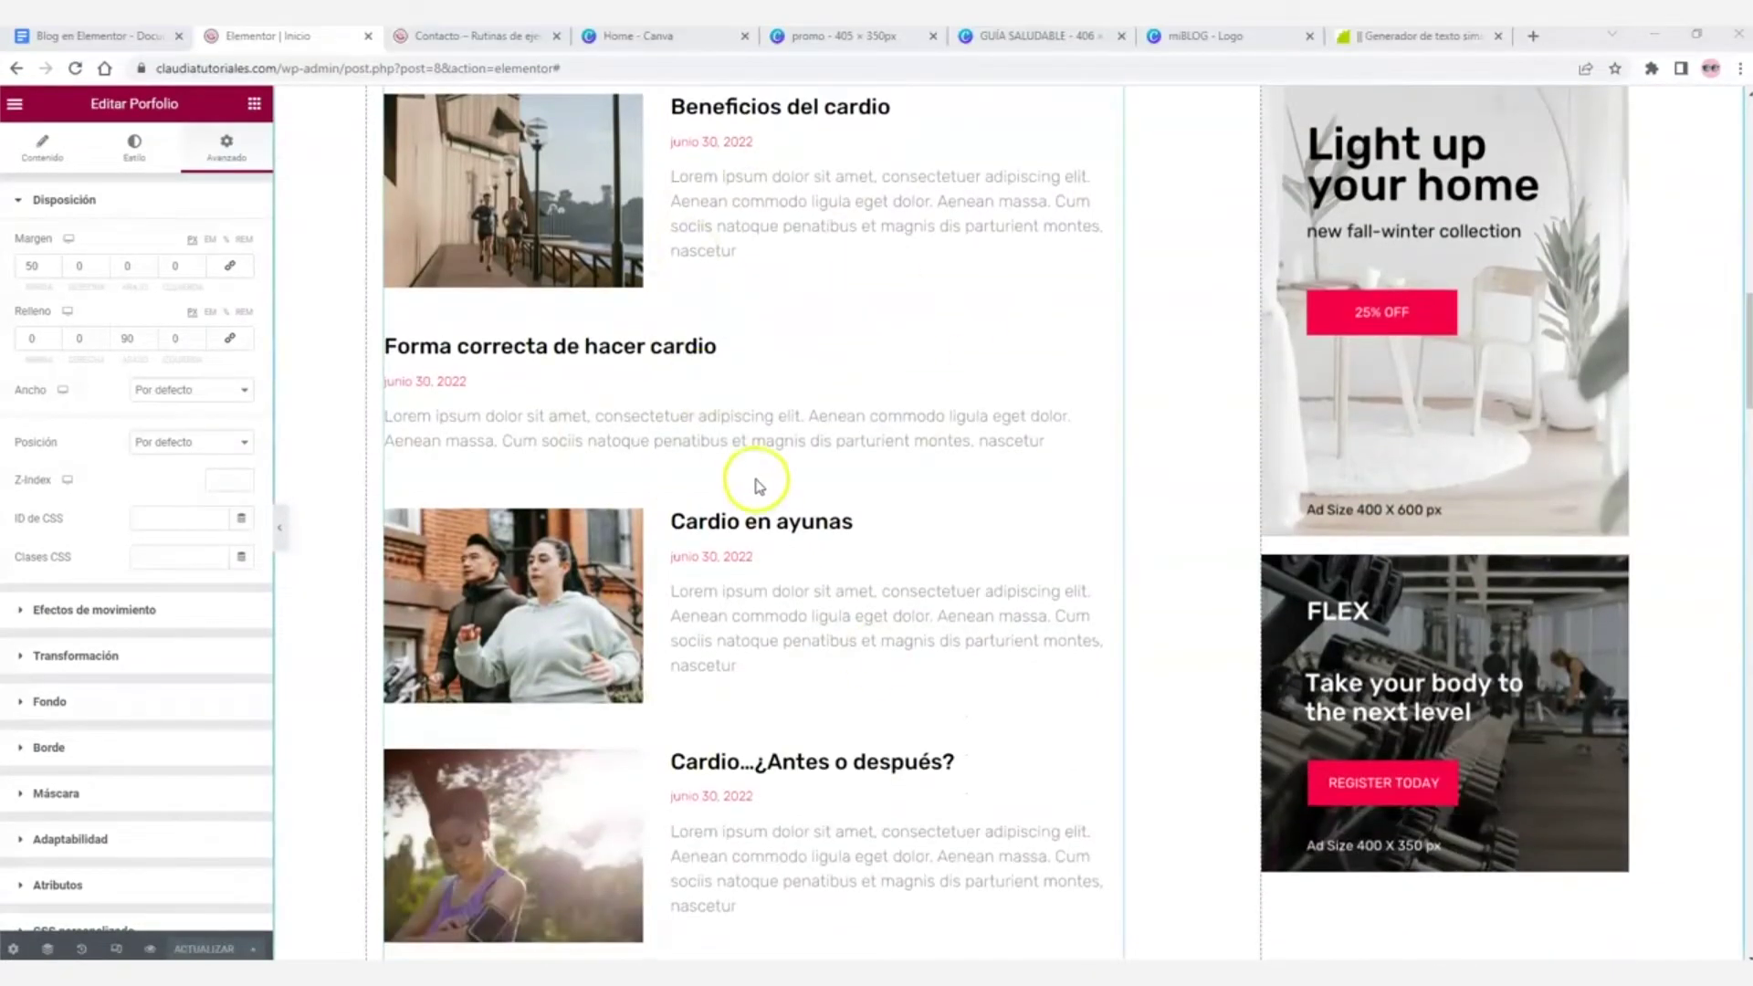
scroll(754, 484, up, 4)
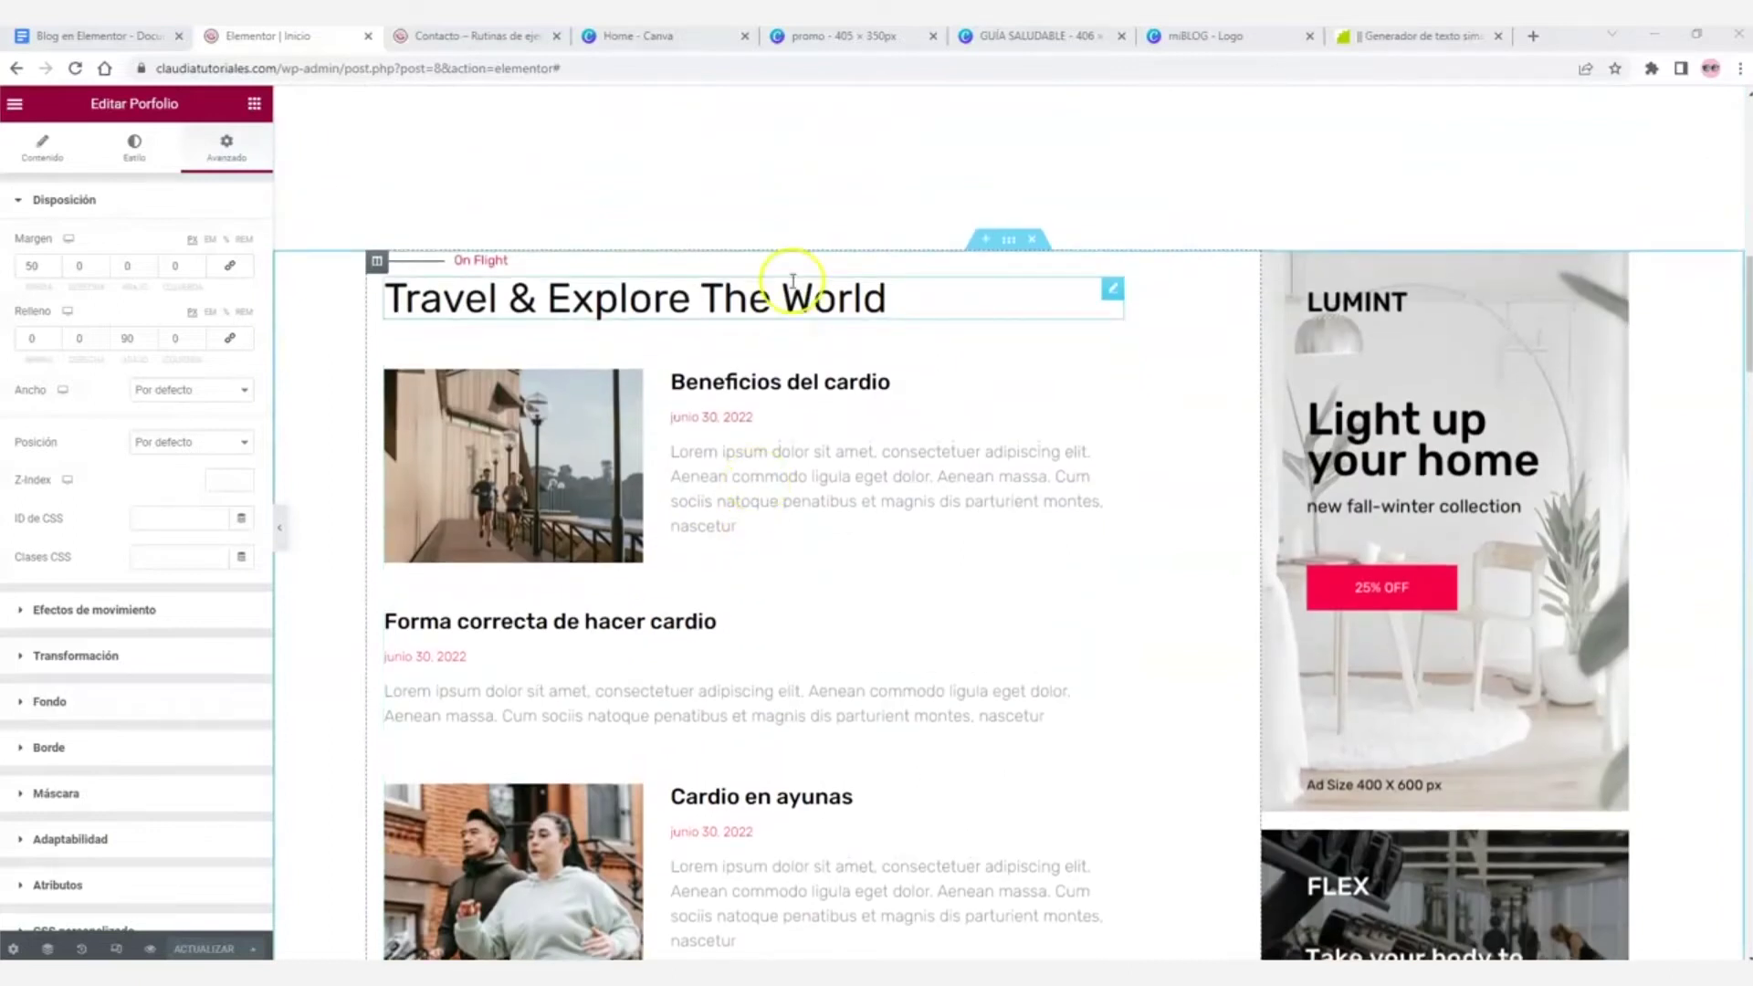
click(482, 262)
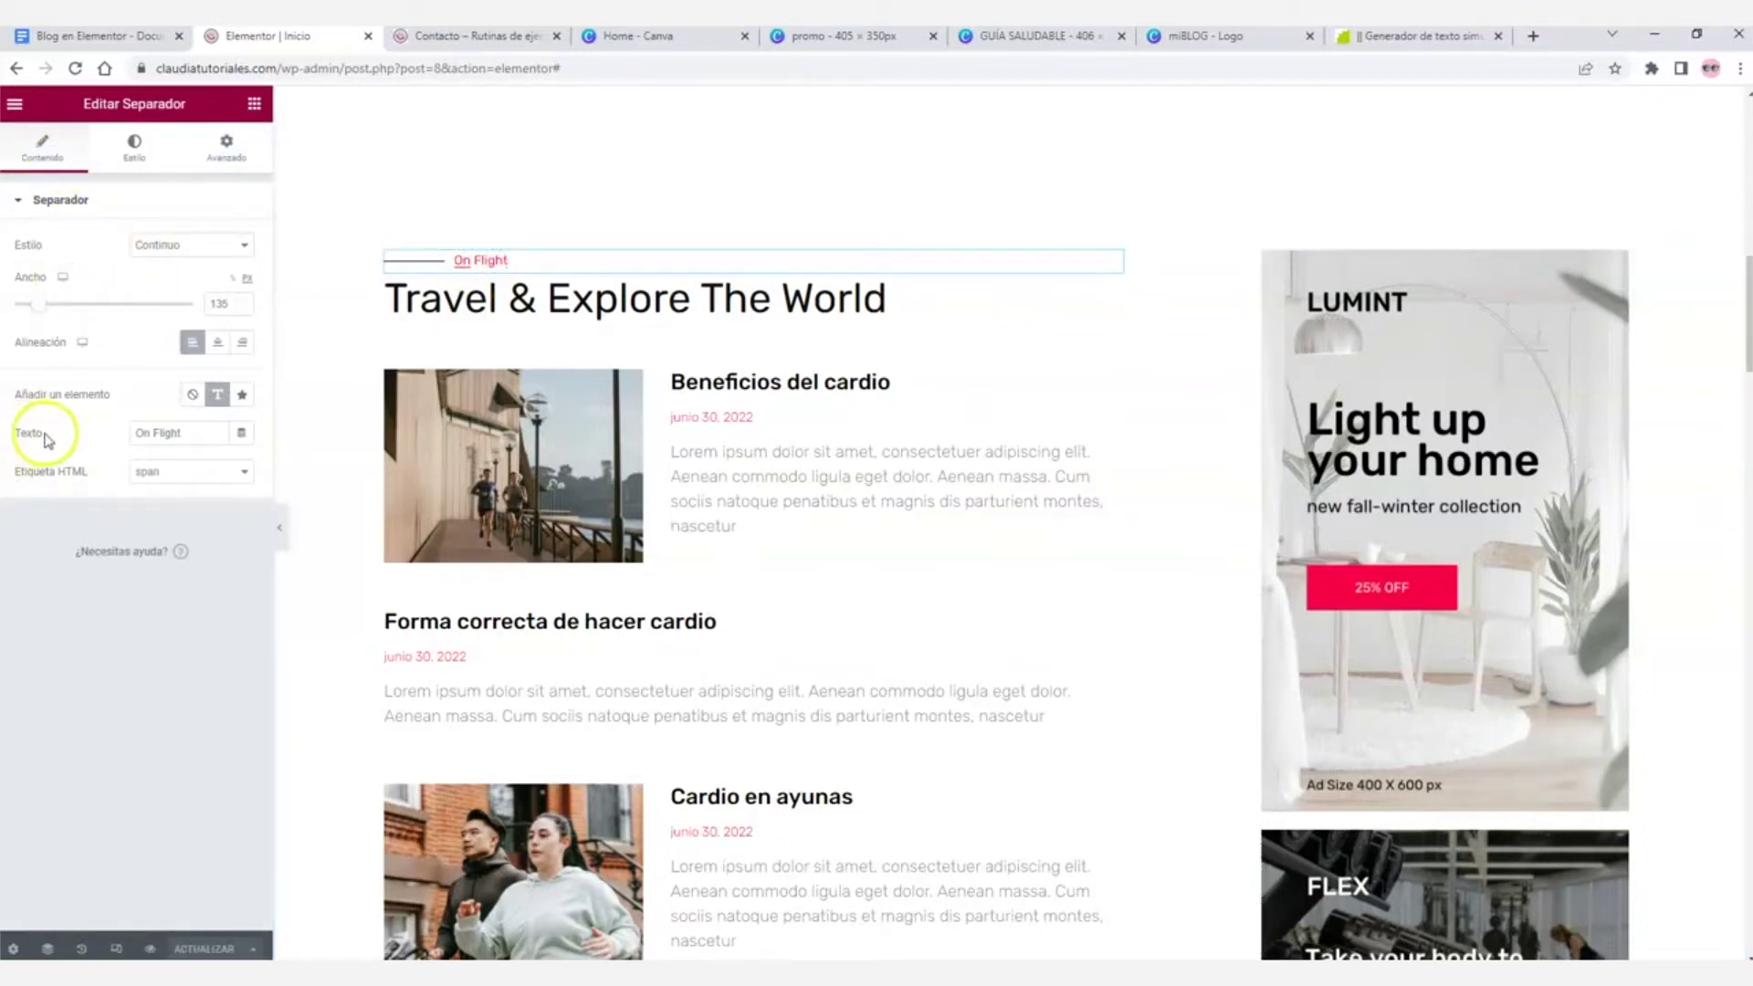
drag(183, 435, 116, 443)
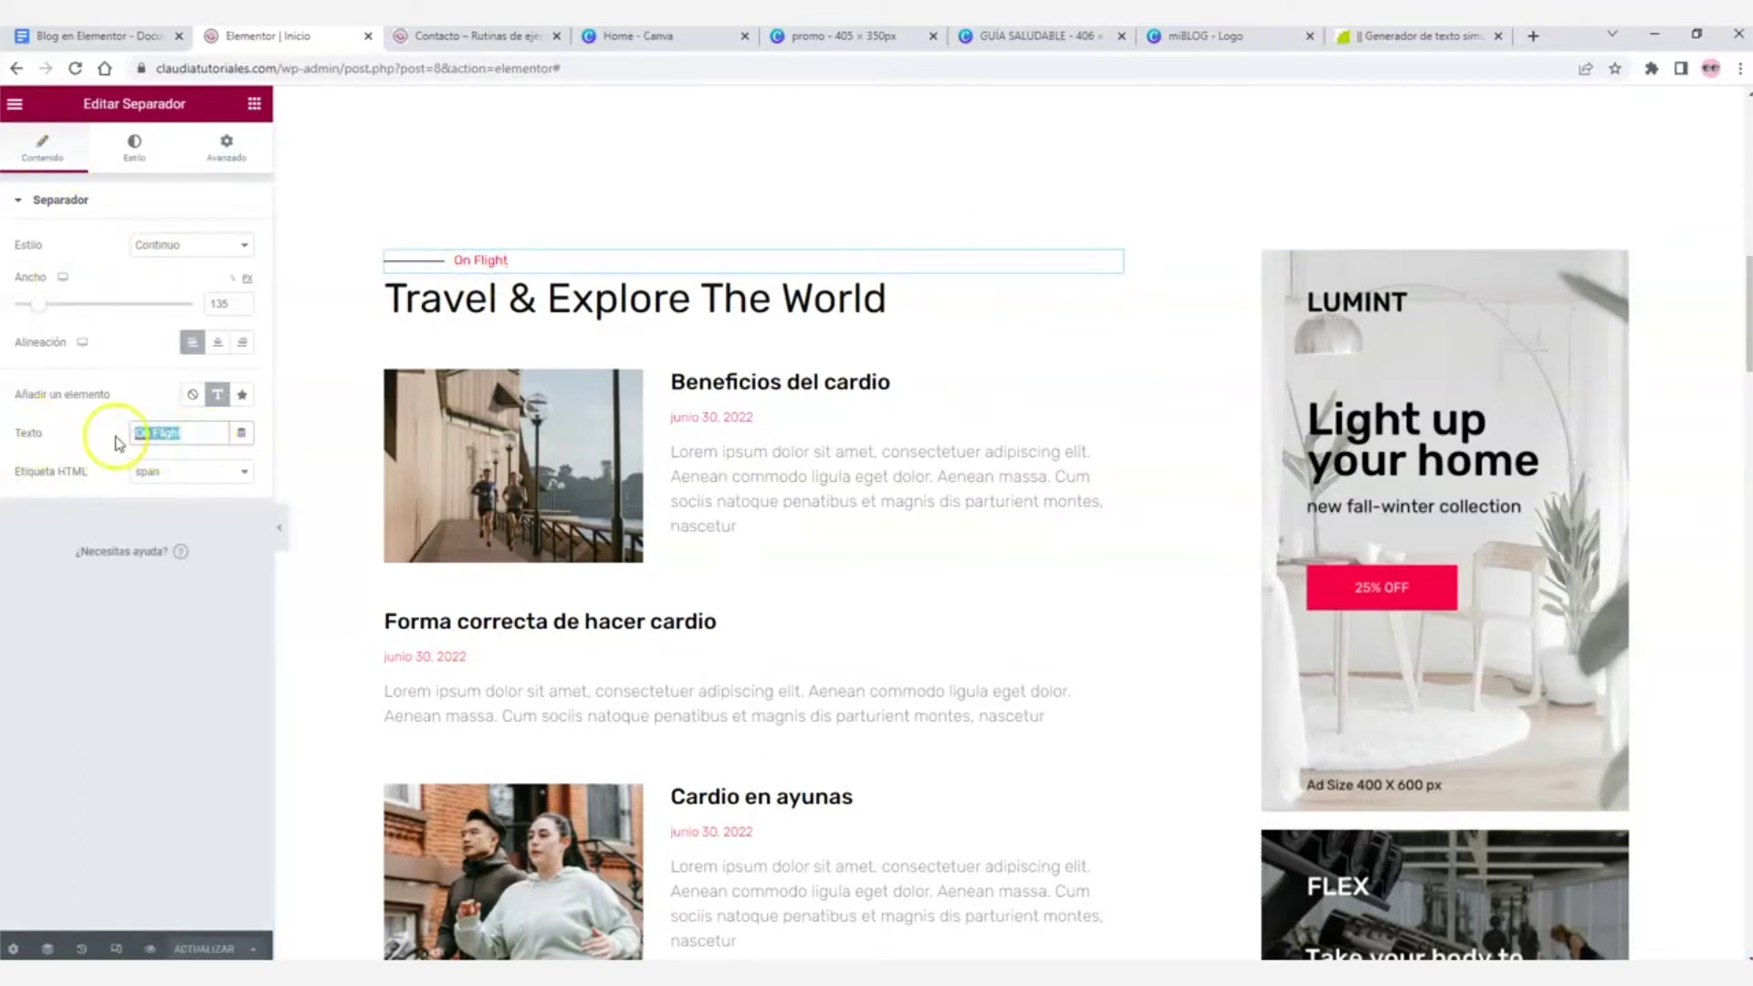
text(Rut)
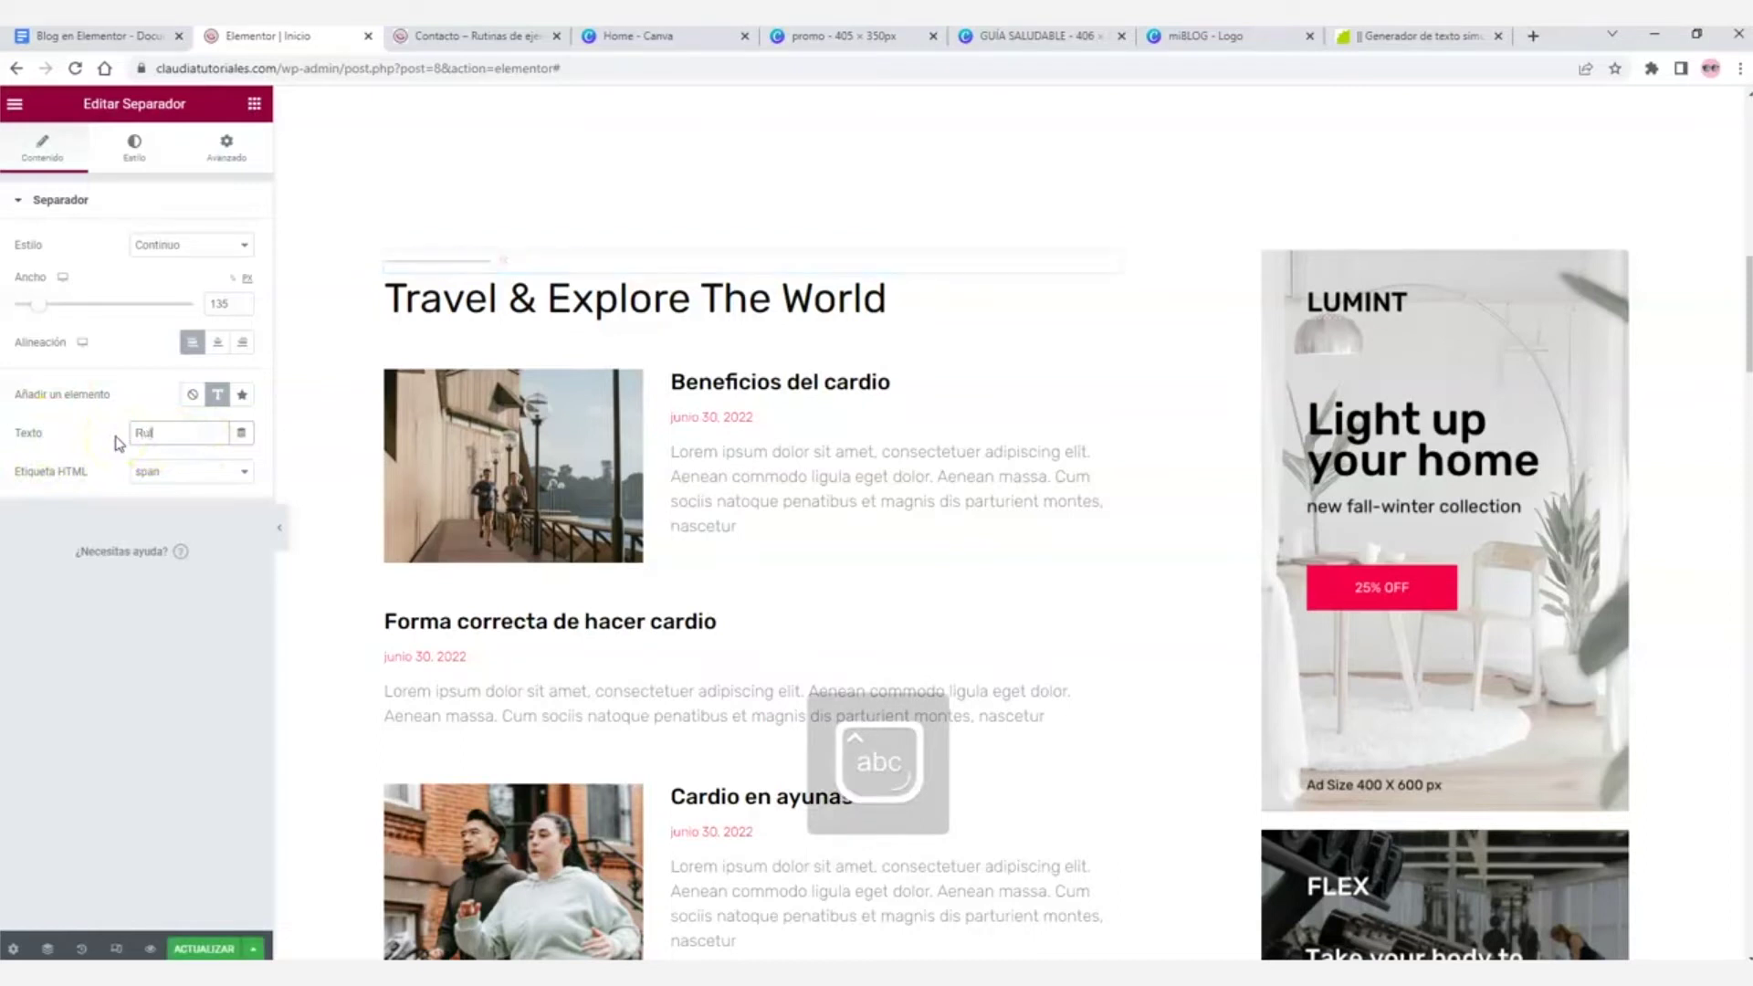
text(inas)
- Replace the "Travel & Explore the world" heading text with "Manténte en forma"
click(847, 301)
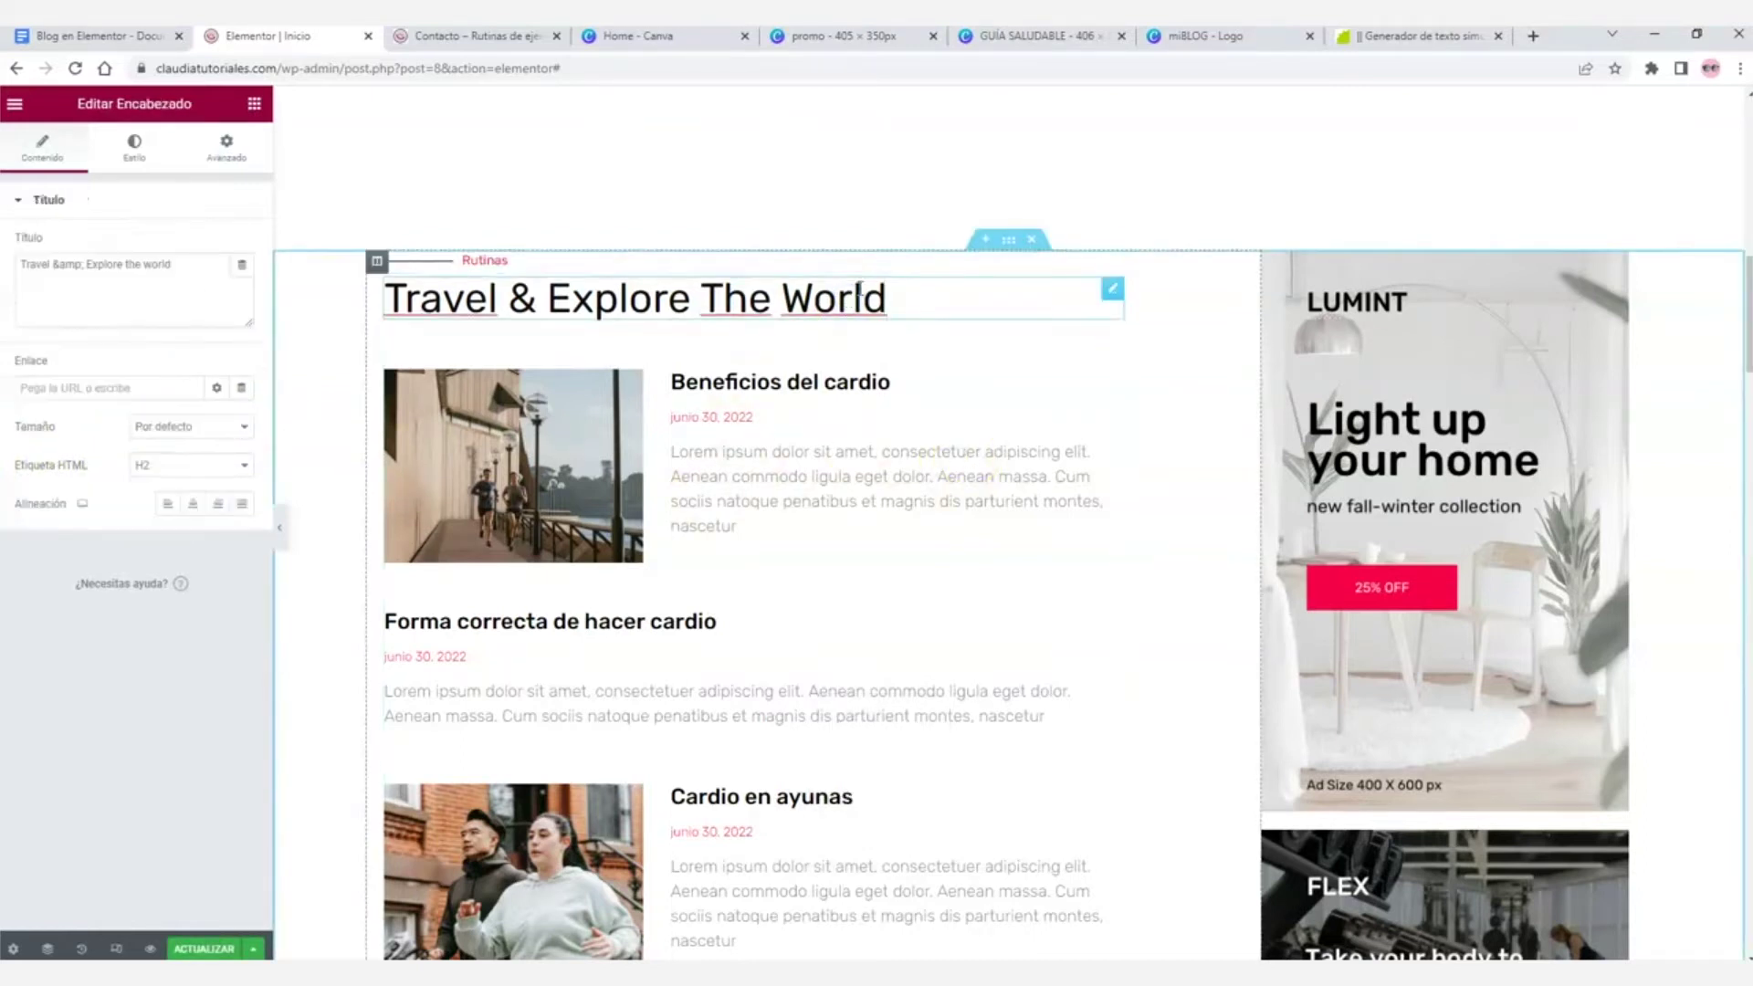
drag(180, 264, 20, 264)
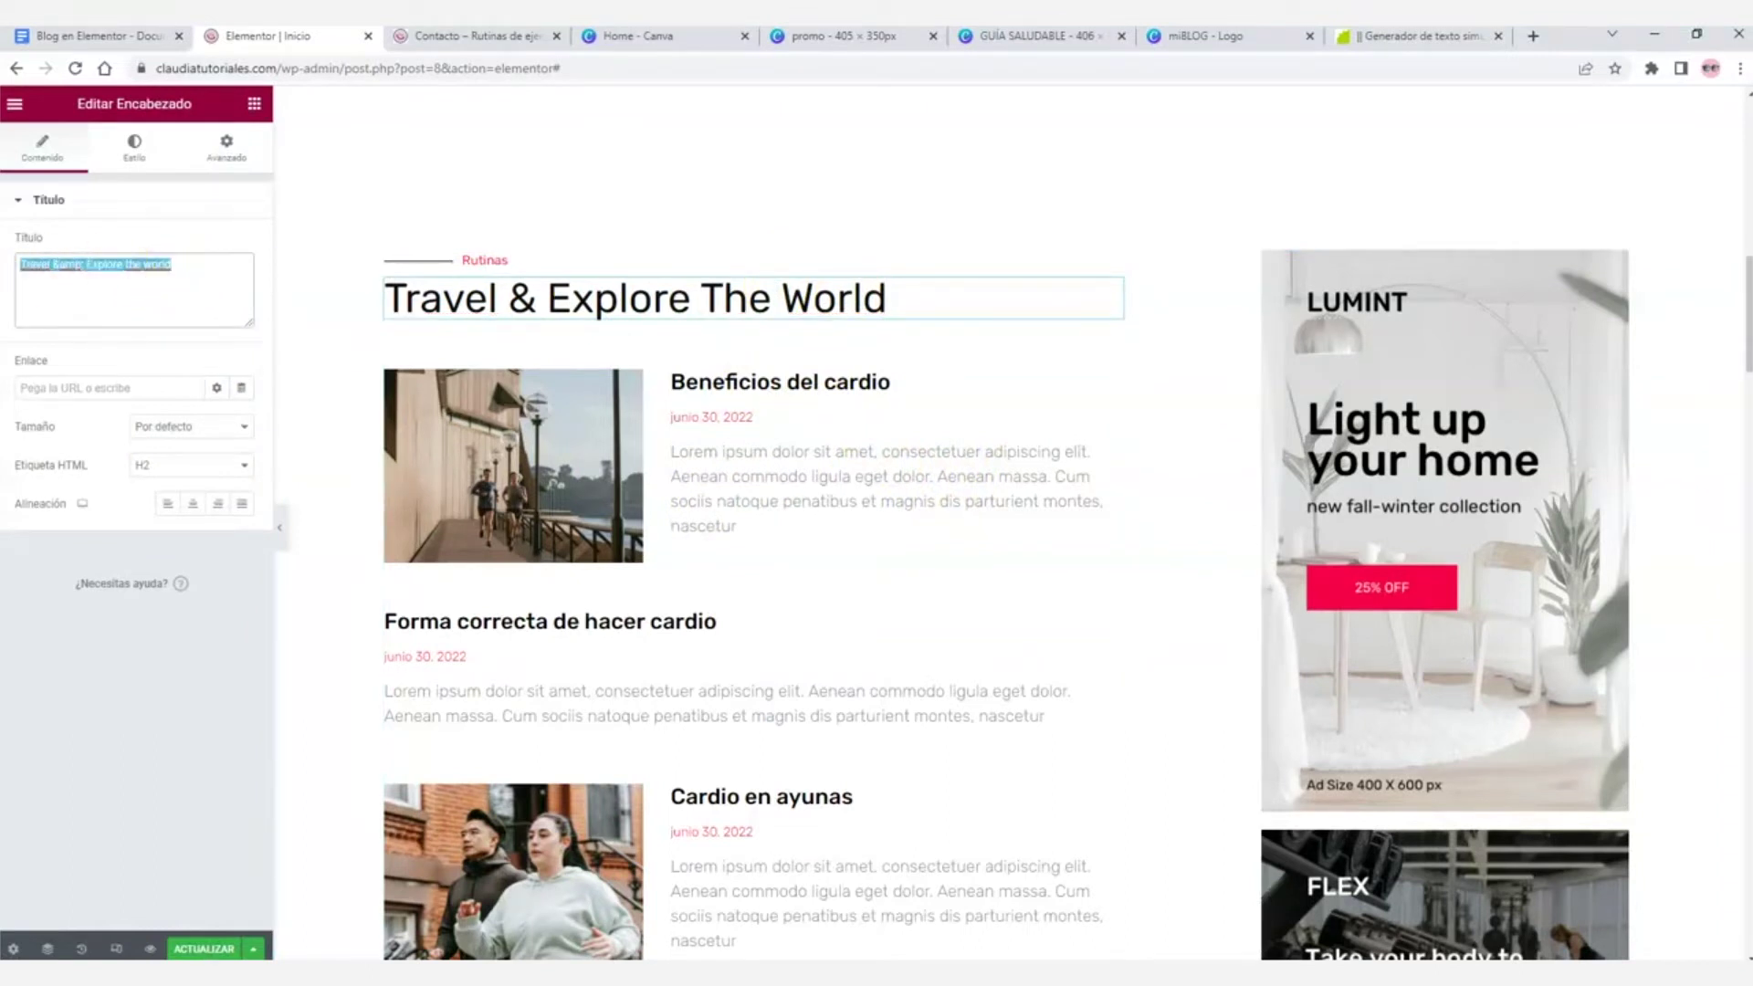
text(Manten)
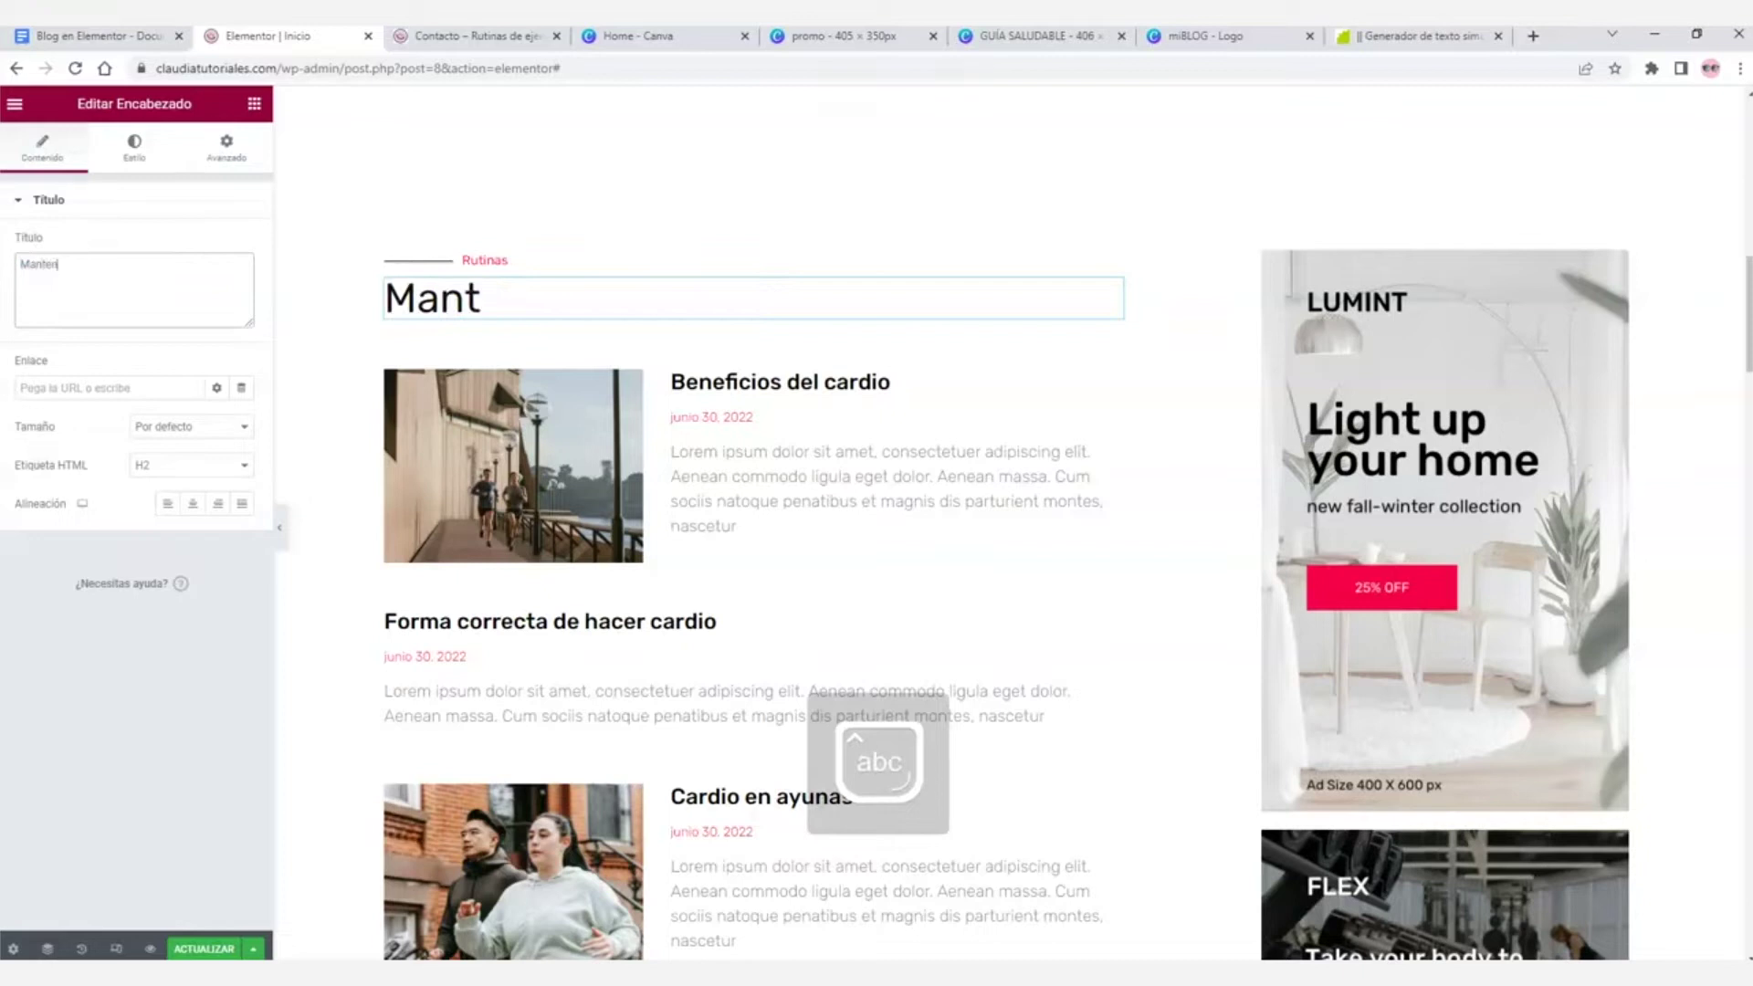
key(BackSpace)
key(BackSpace)
text(énte en forma)
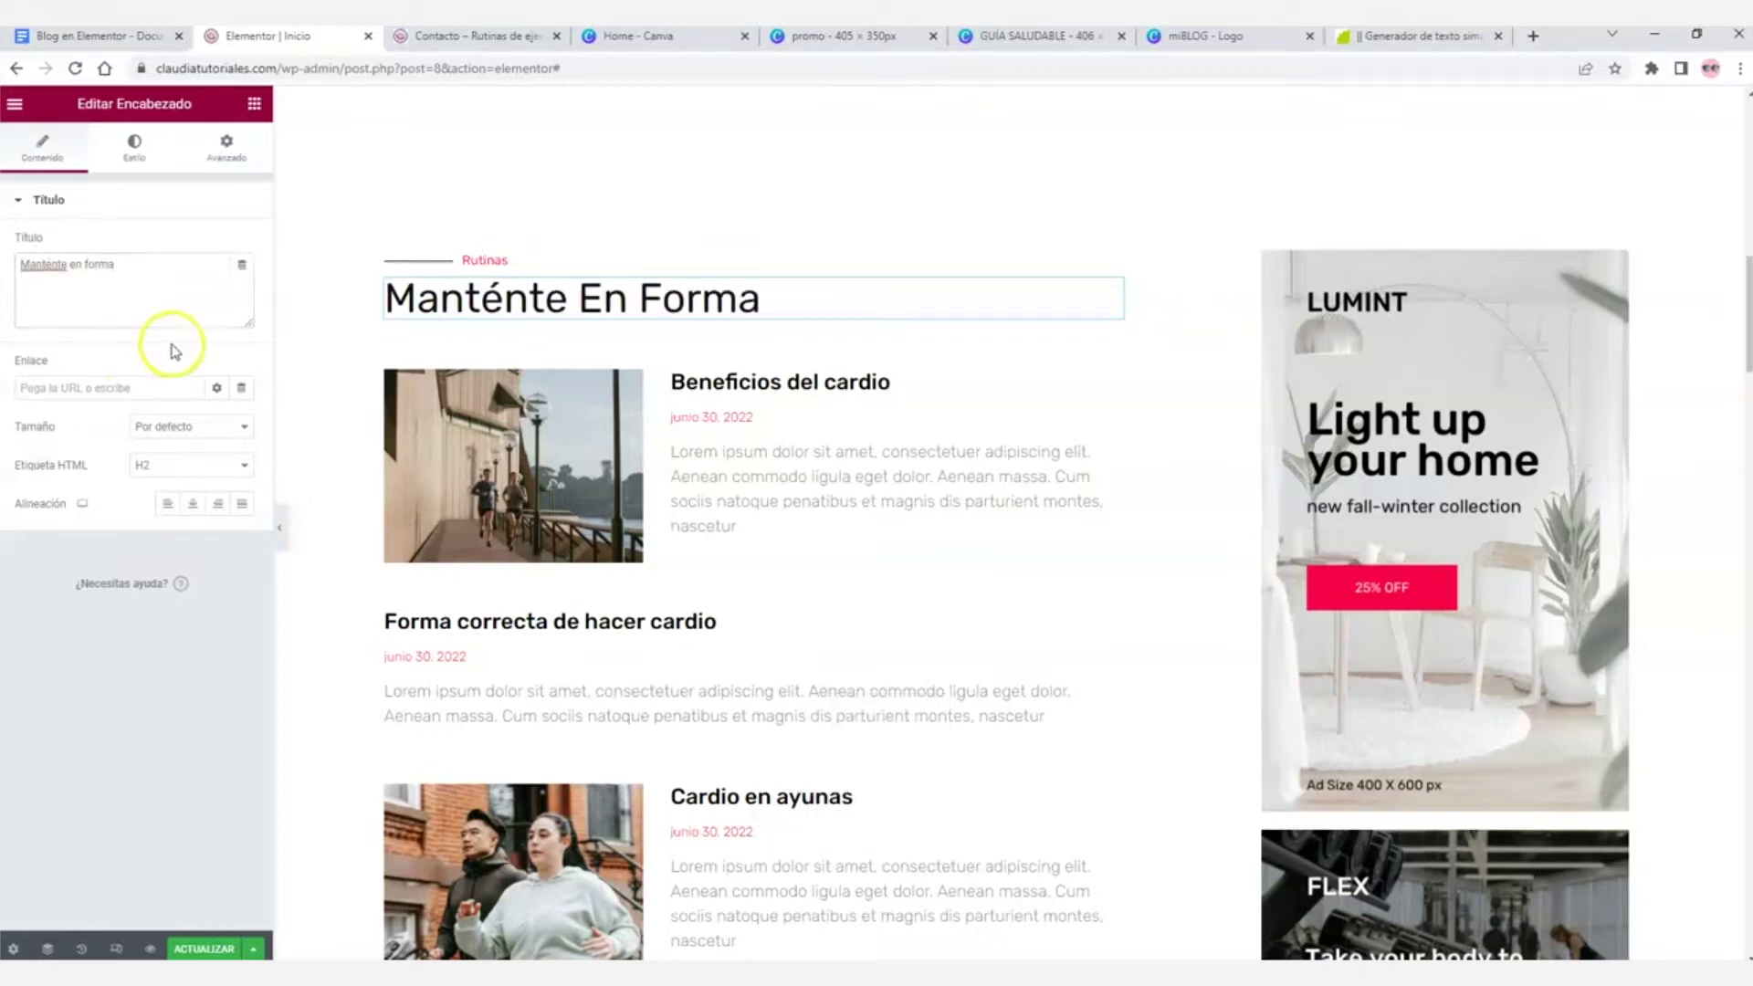
- Filter the posts widget under Manténte En Forma by term, including only the Rutinas category and removing the header term
scroll(1044, 419, down, 1)
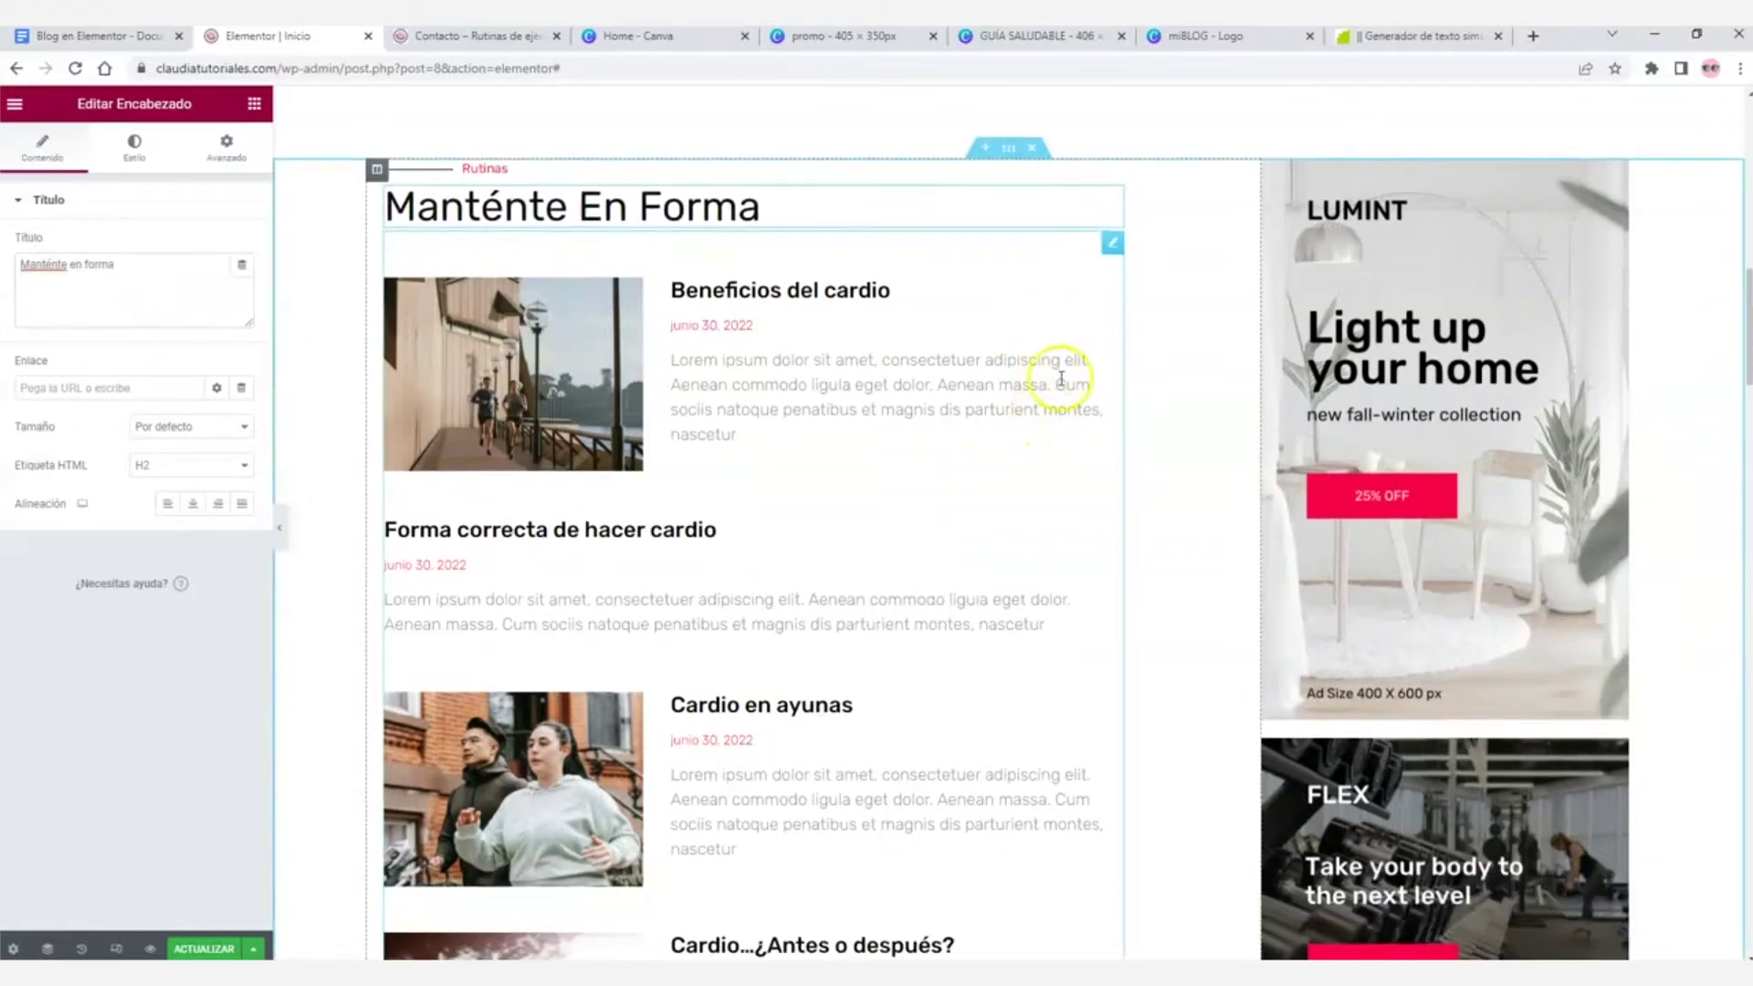
click(1111, 245)
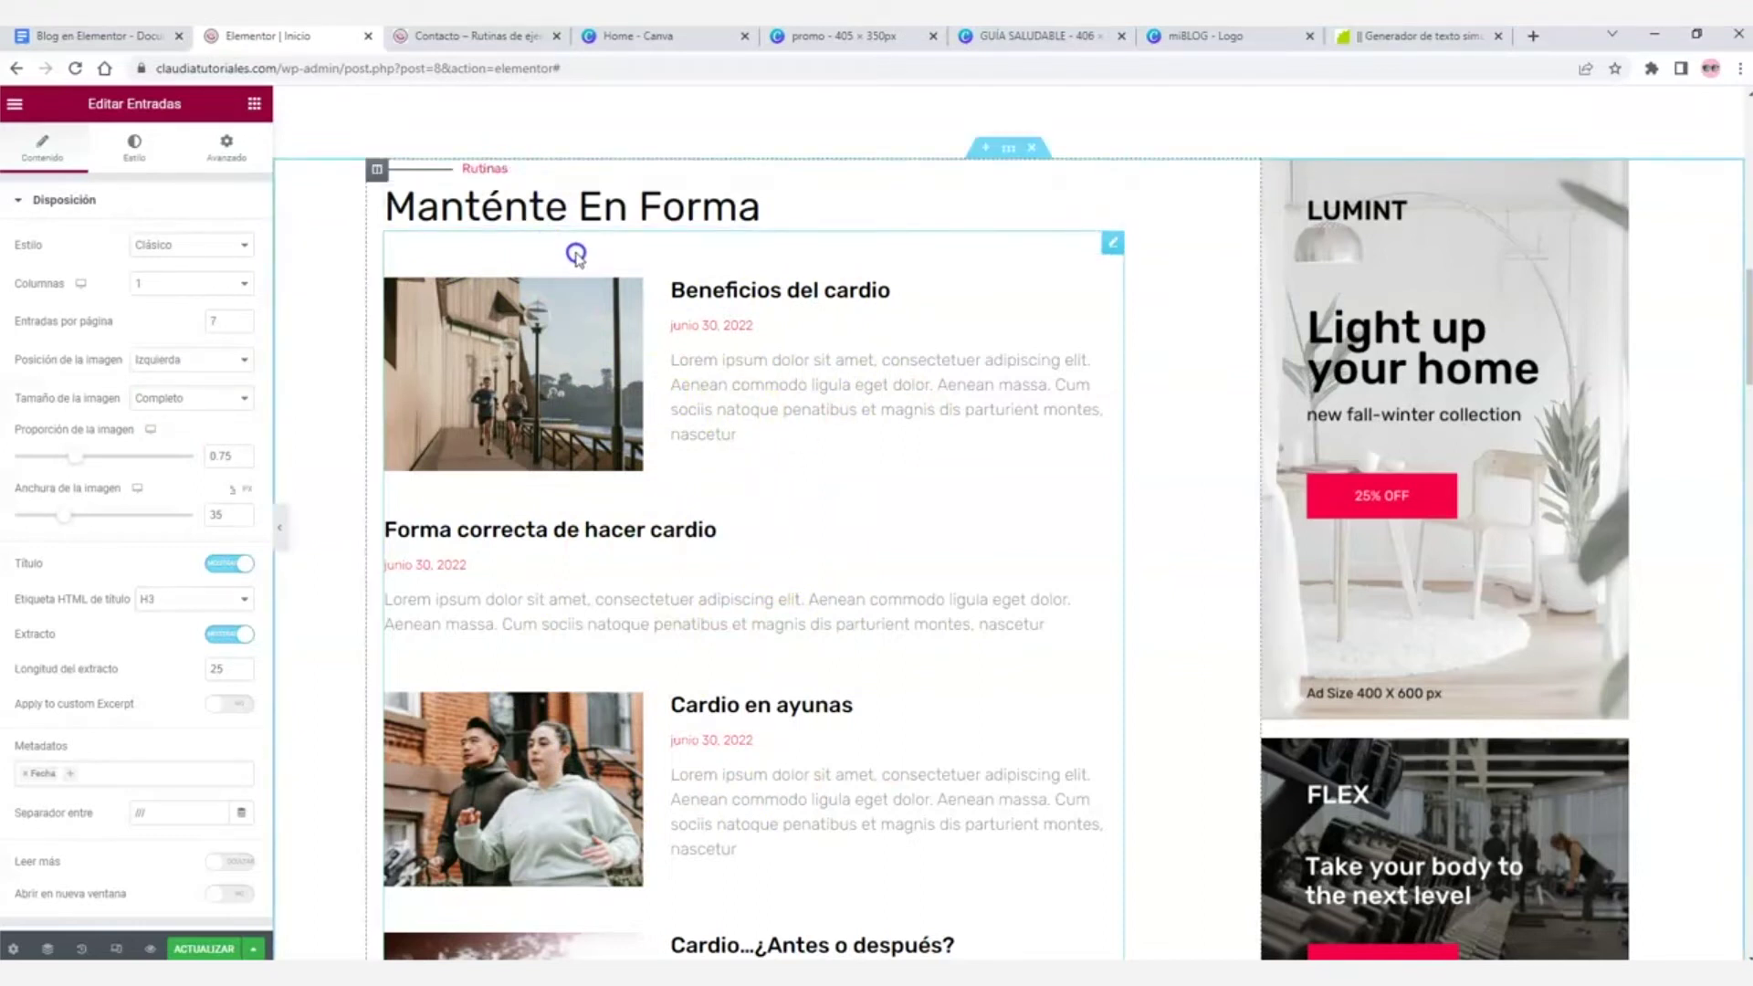
scroll(40, 365, down, 2)
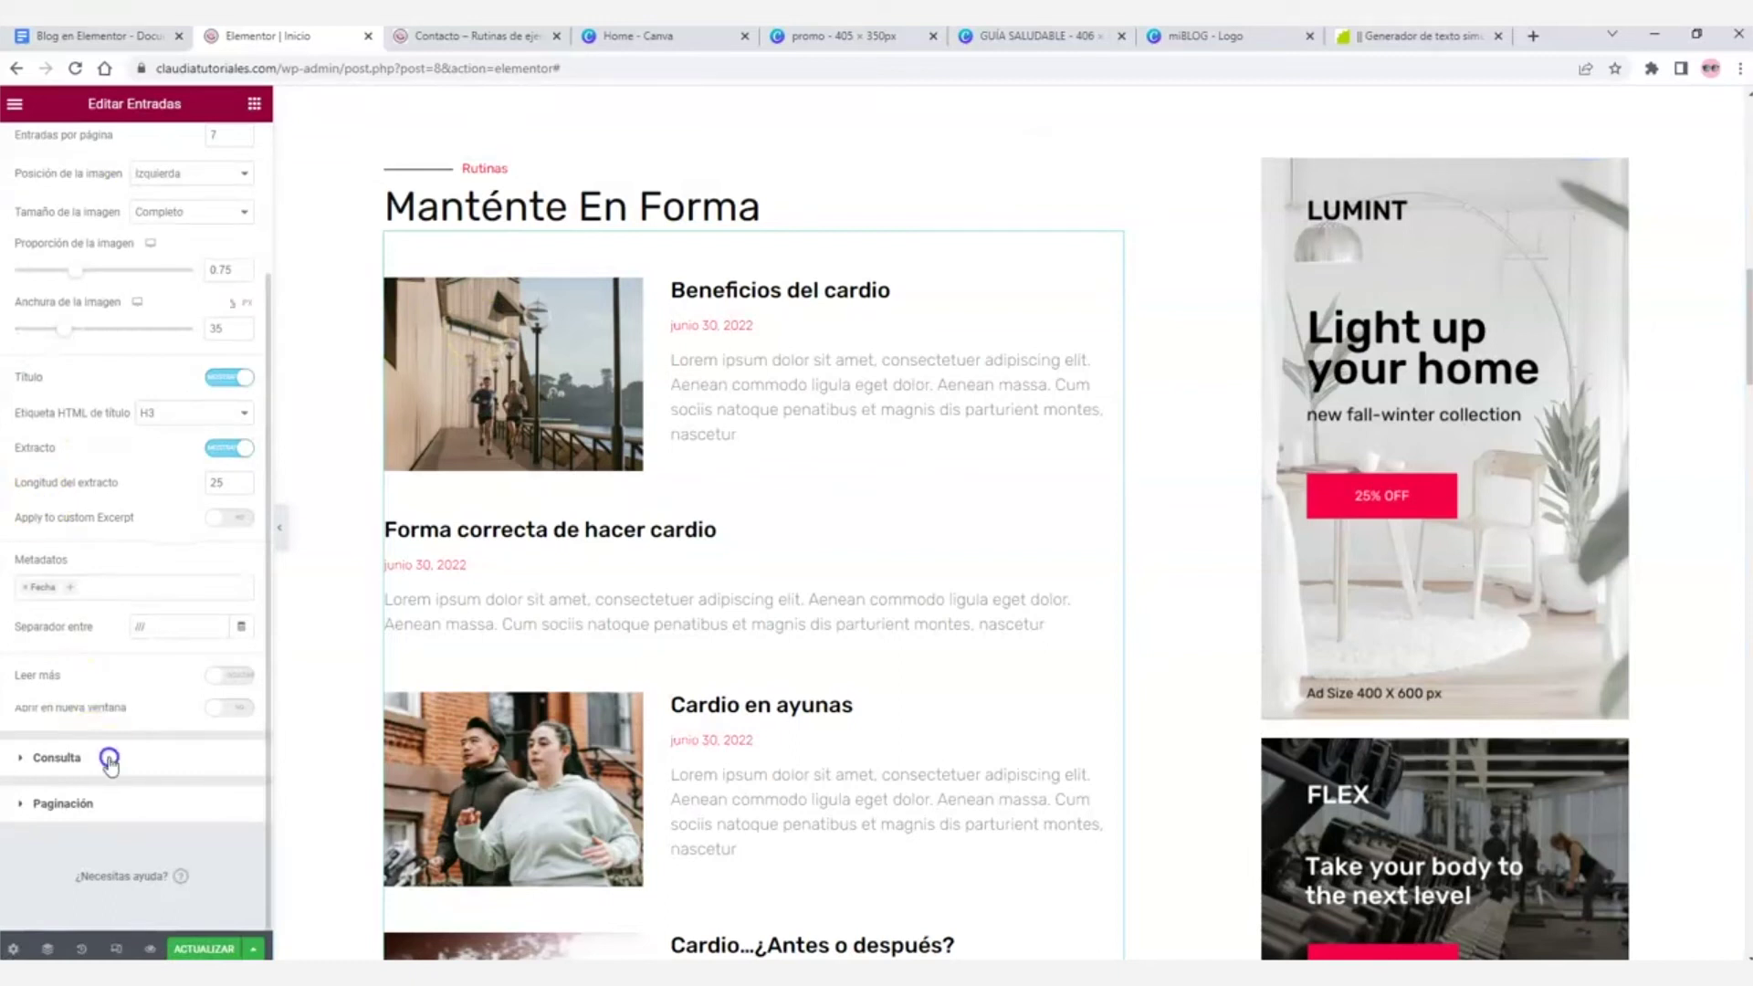
click(57, 758)
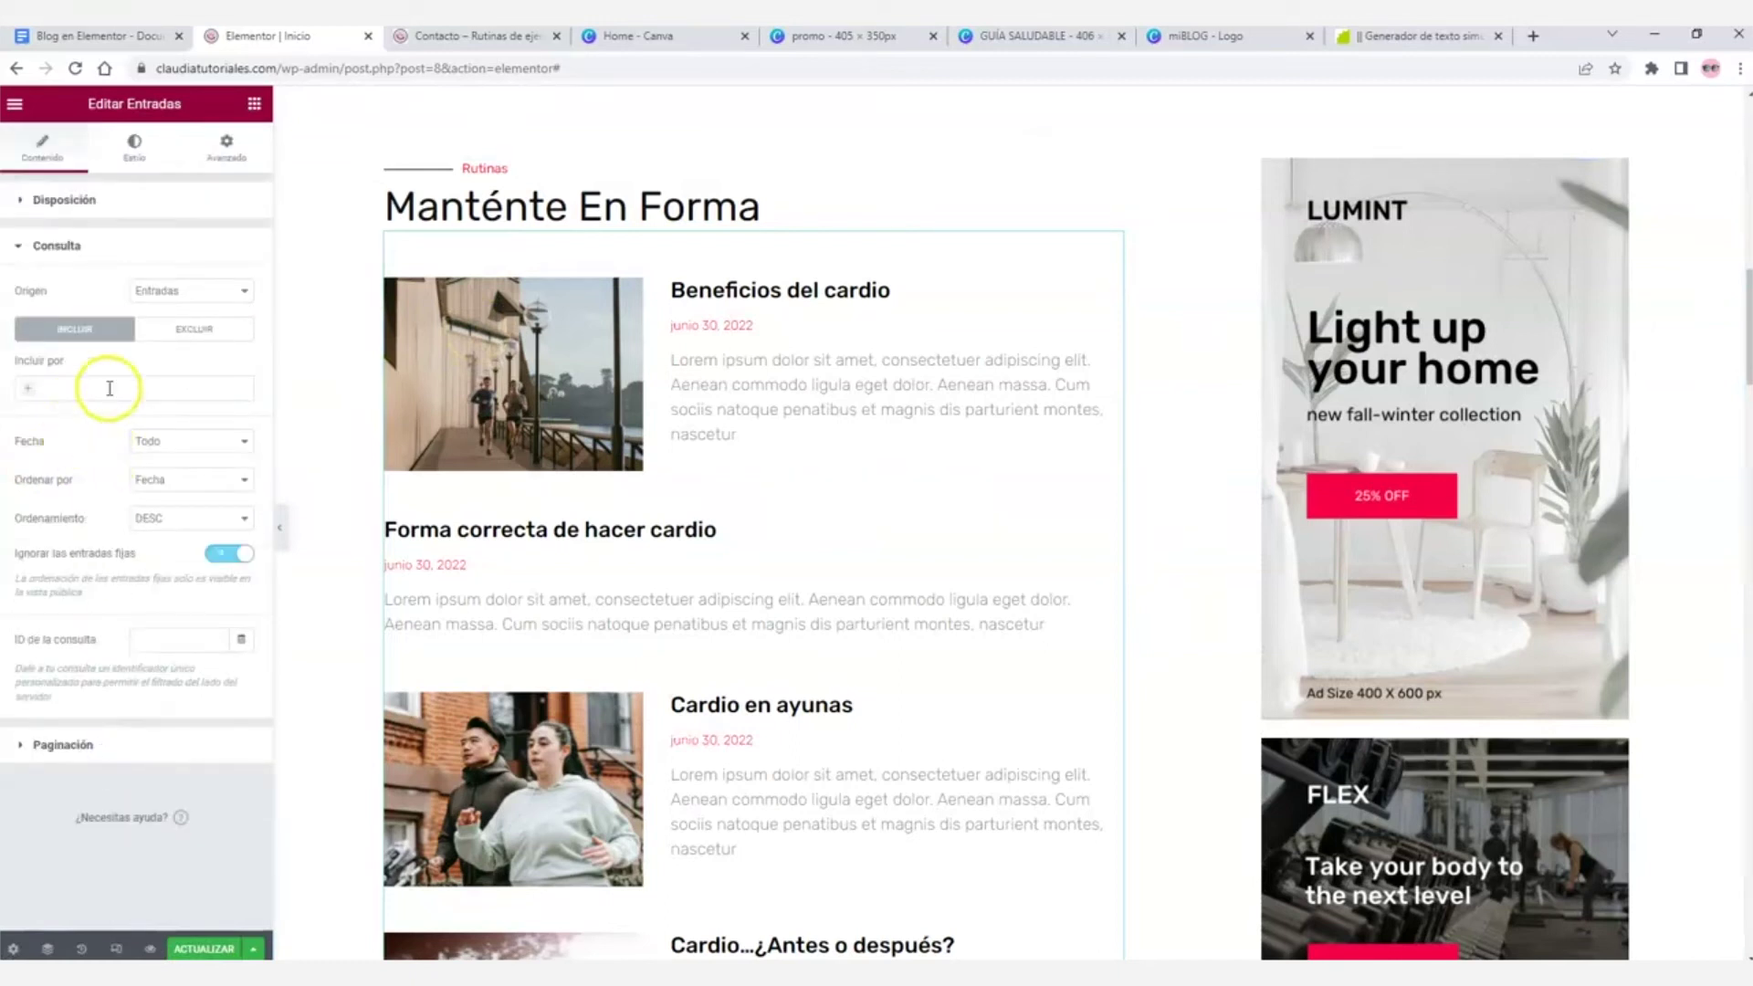
click(67, 391)
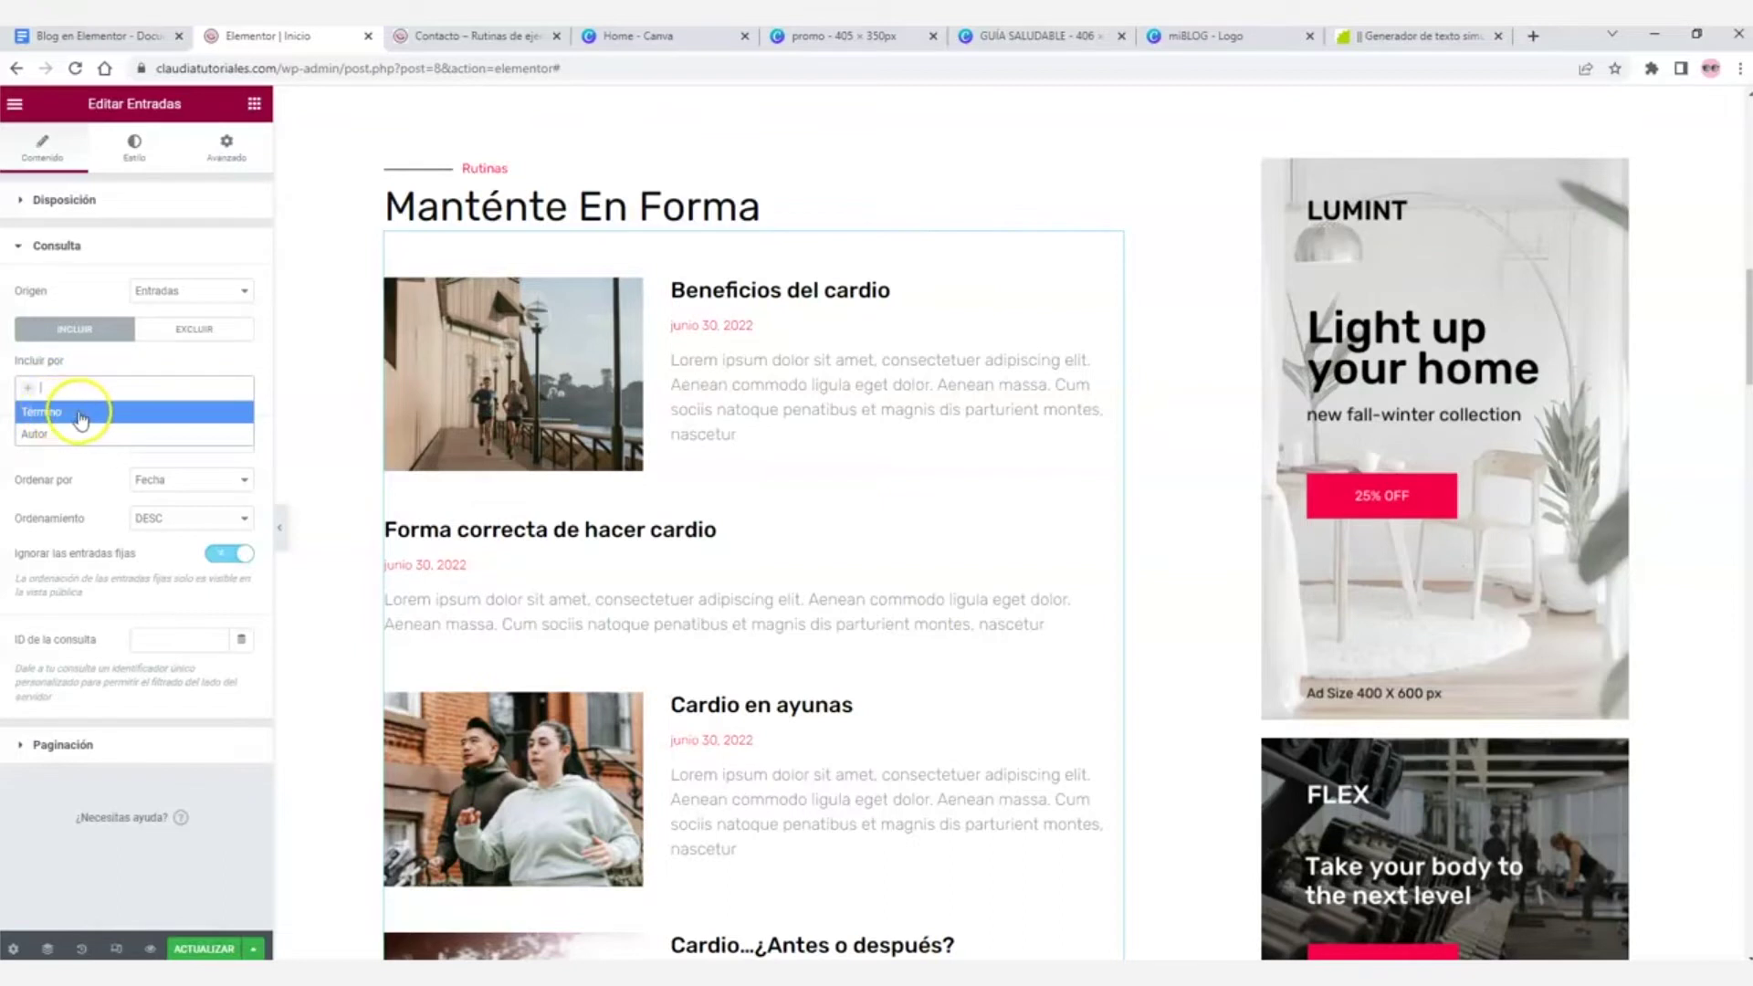
click(81, 419)
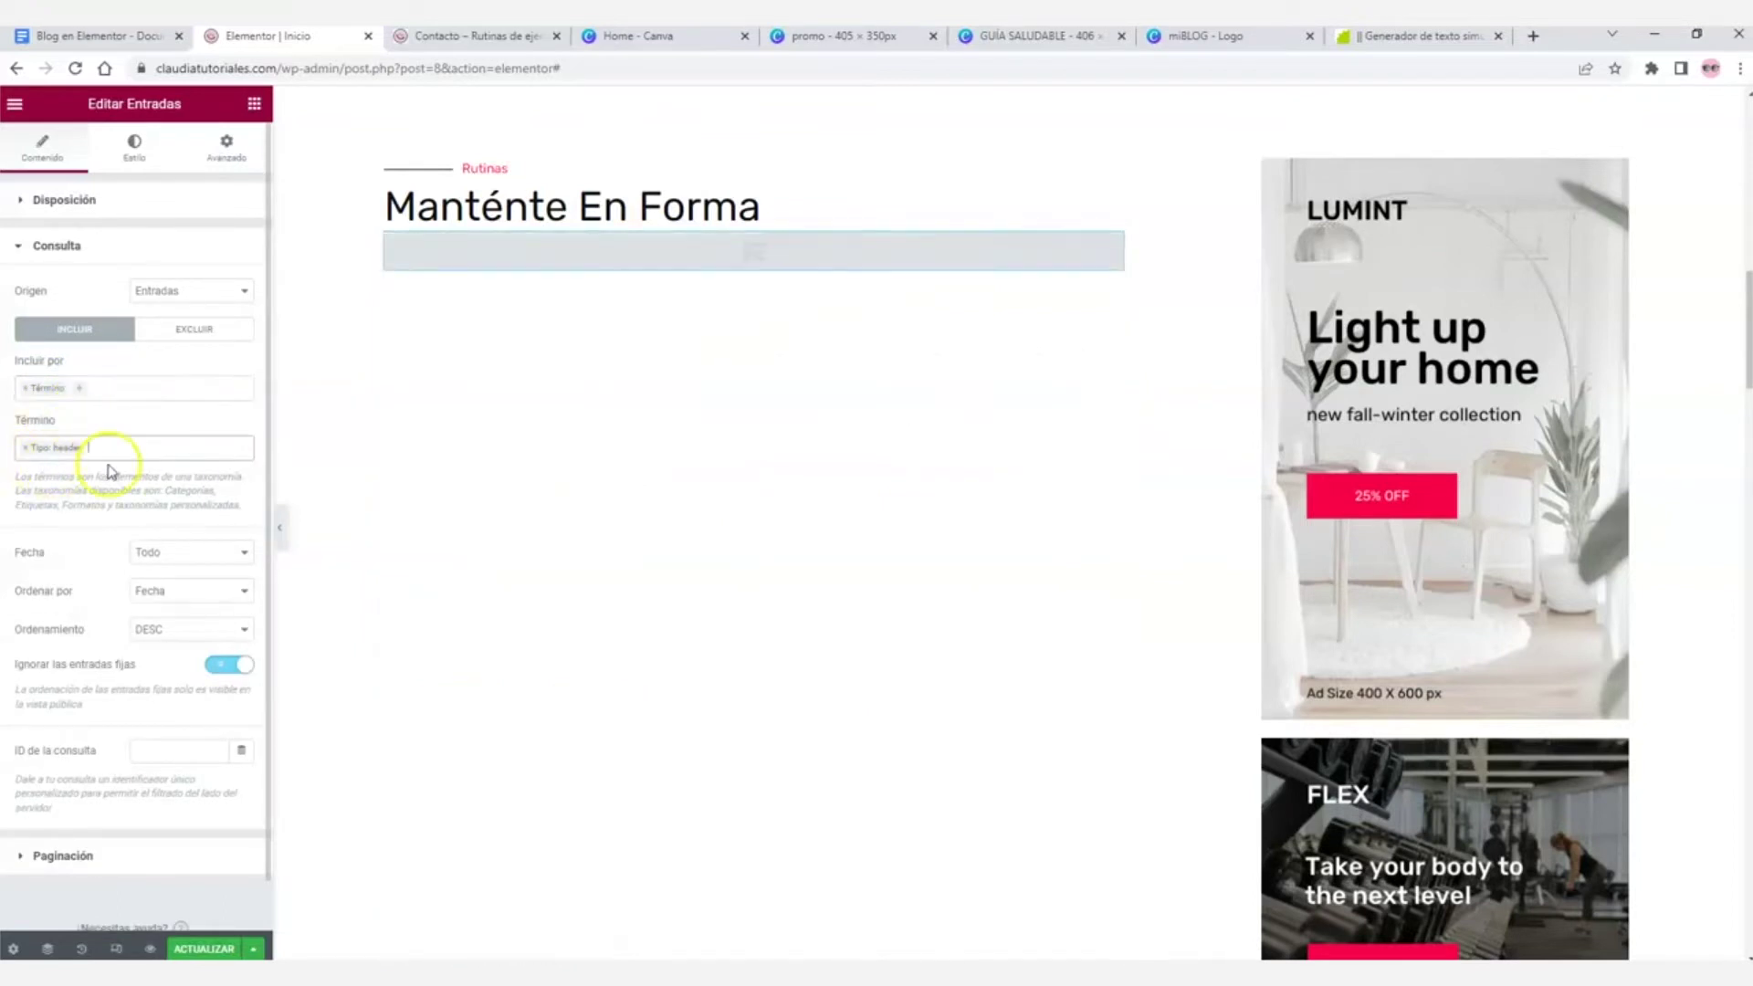
click(131, 451)
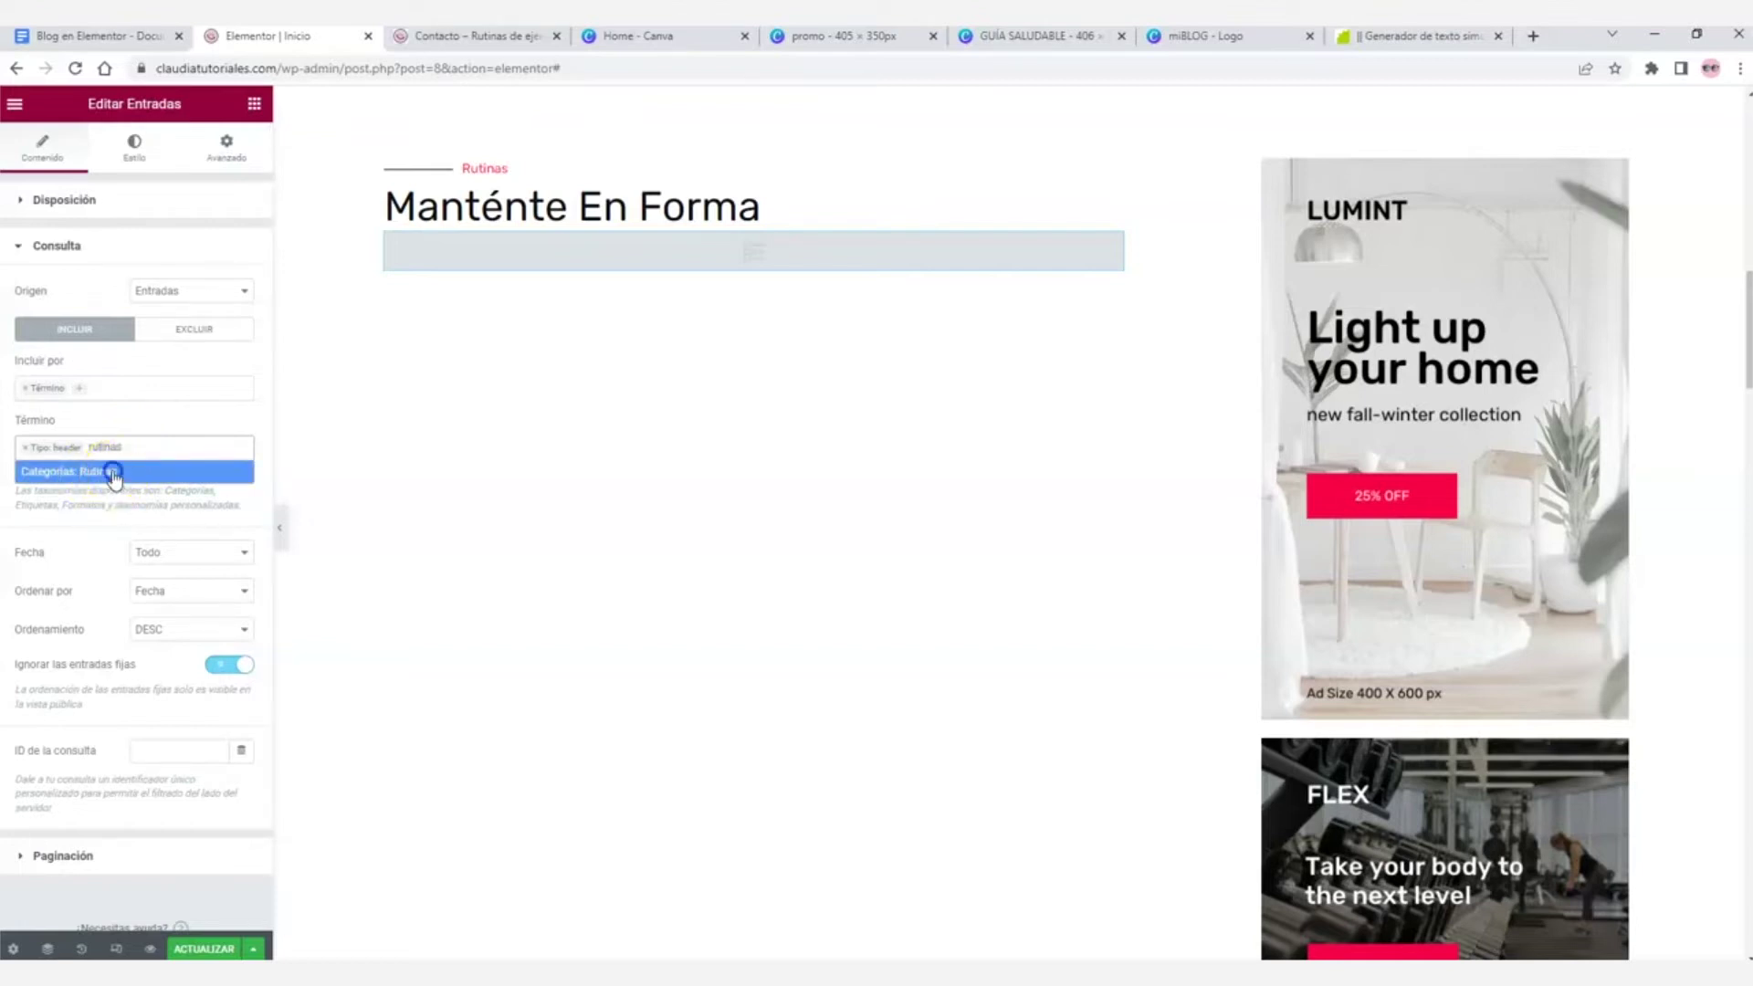
click(112, 473)
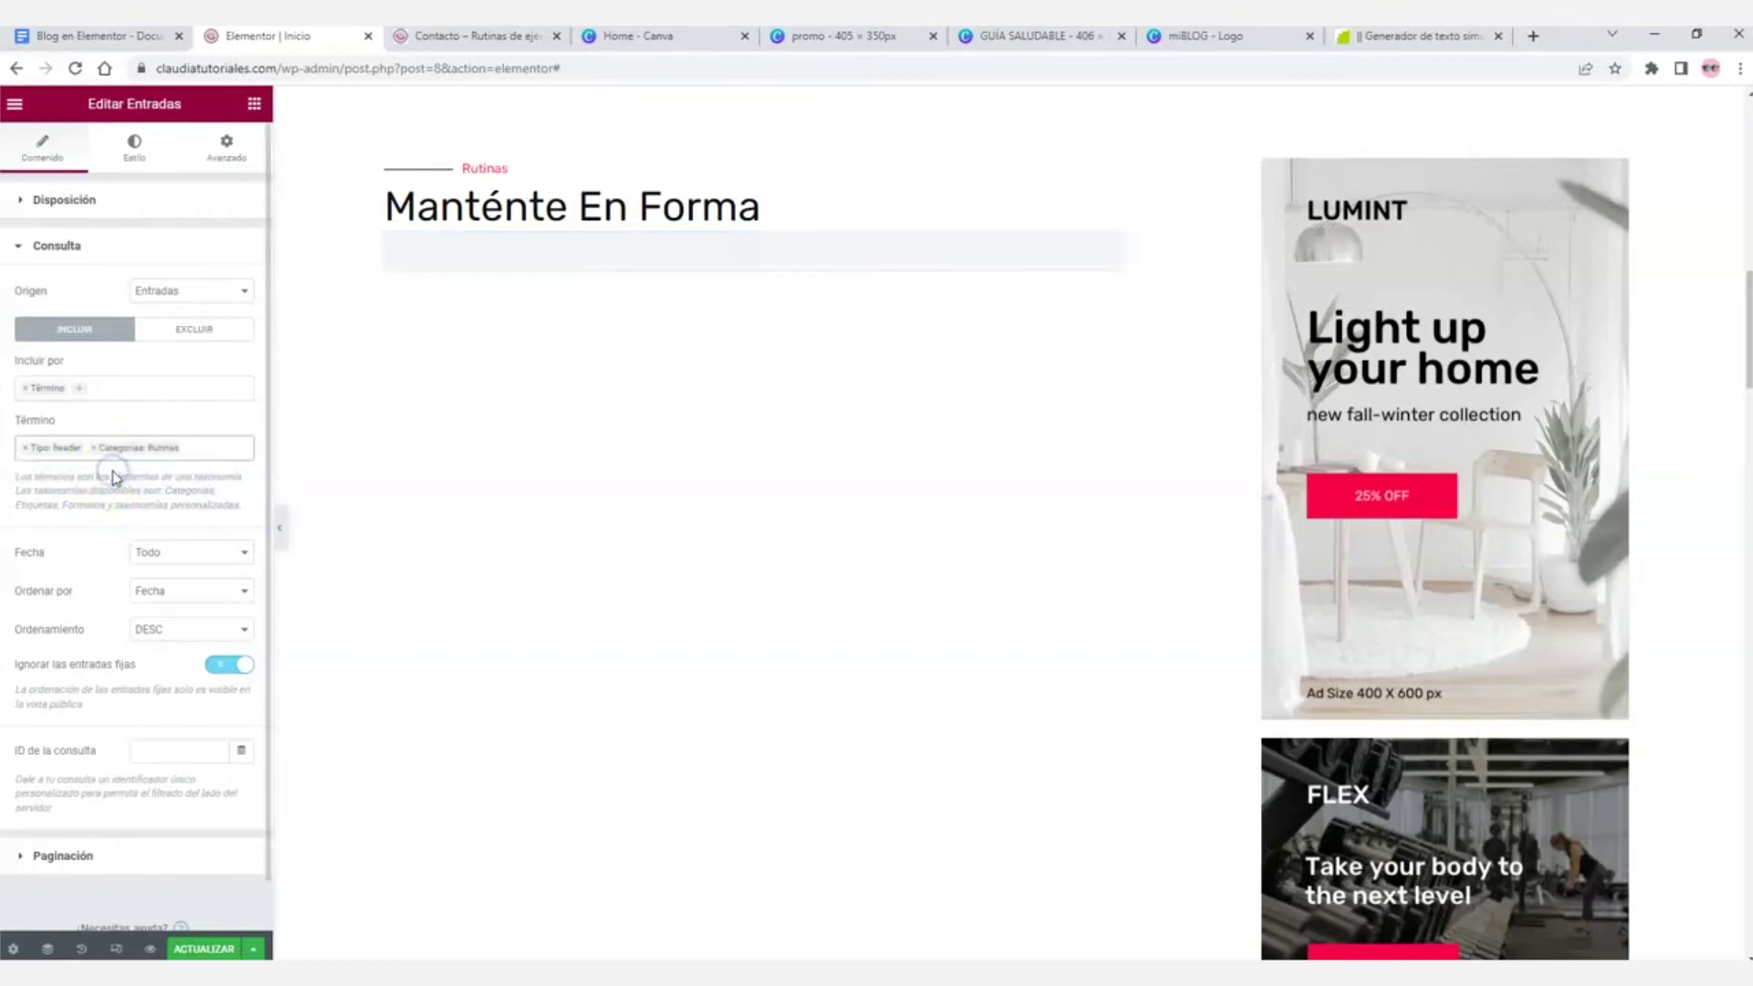
click(26, 449)
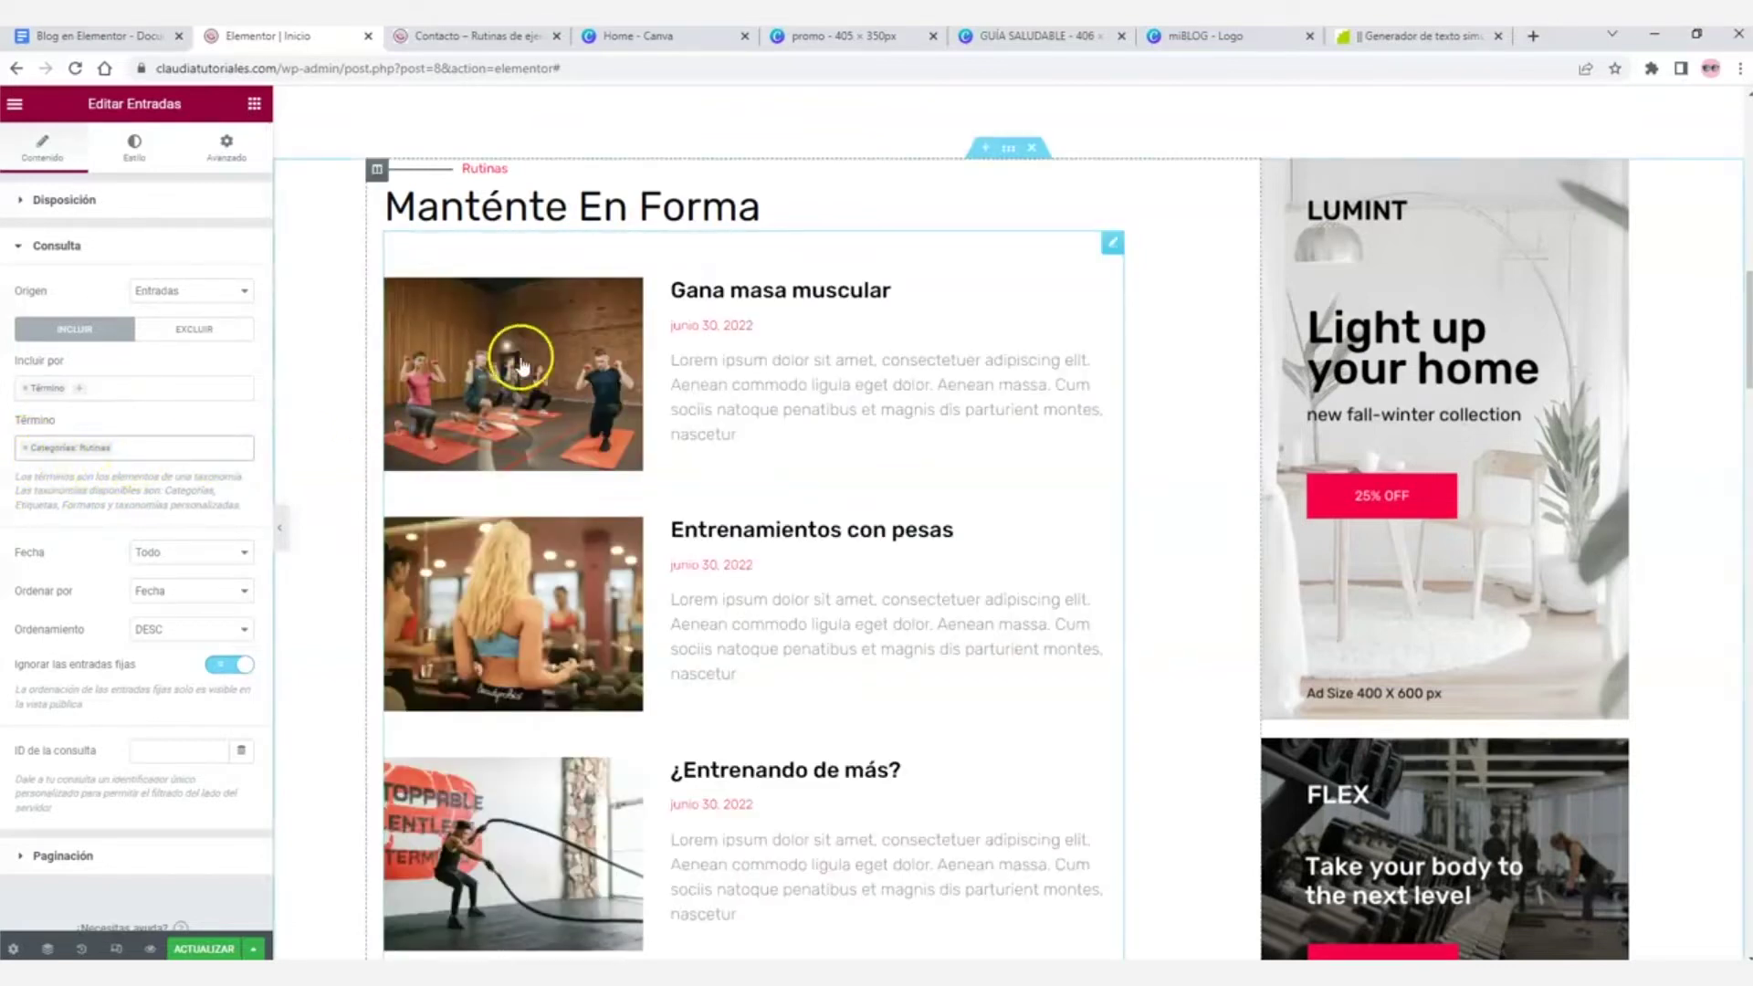
- Review the posts listed under Manténte En Forma to check that they belong to the Rutinas category
scroll(871, 388, down, 7)
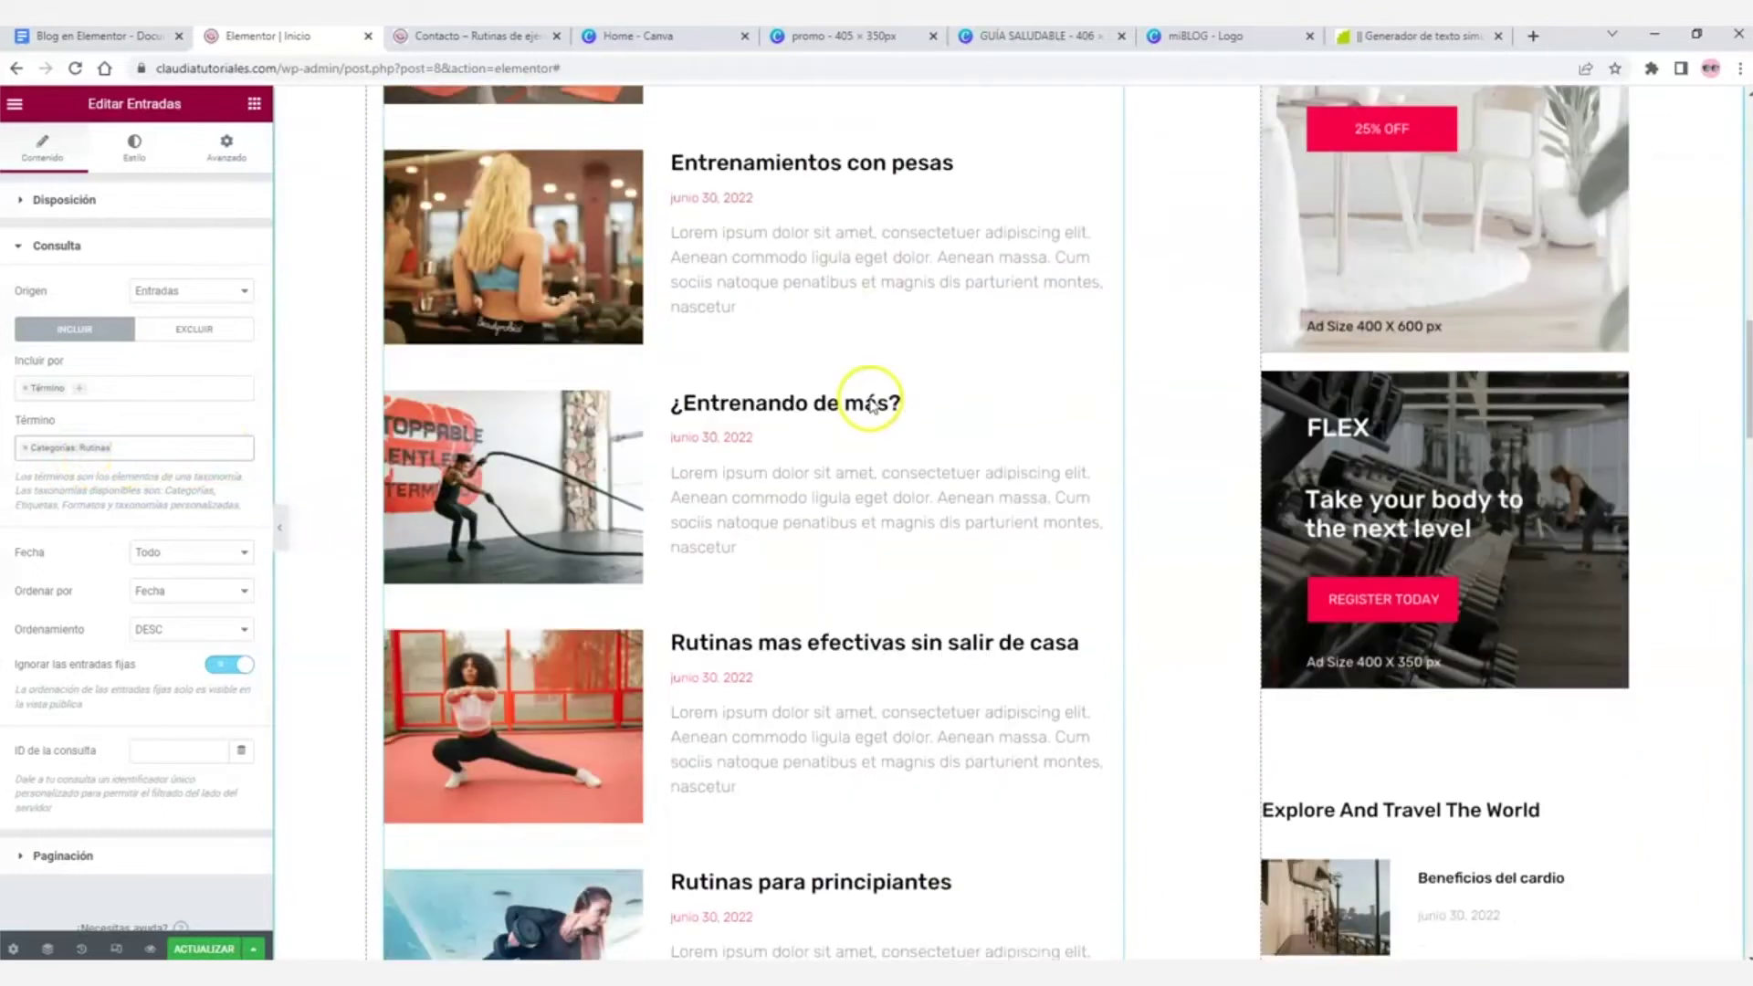
scroll(810, 493, up, 6)
scroll(807, 445, up, 1)
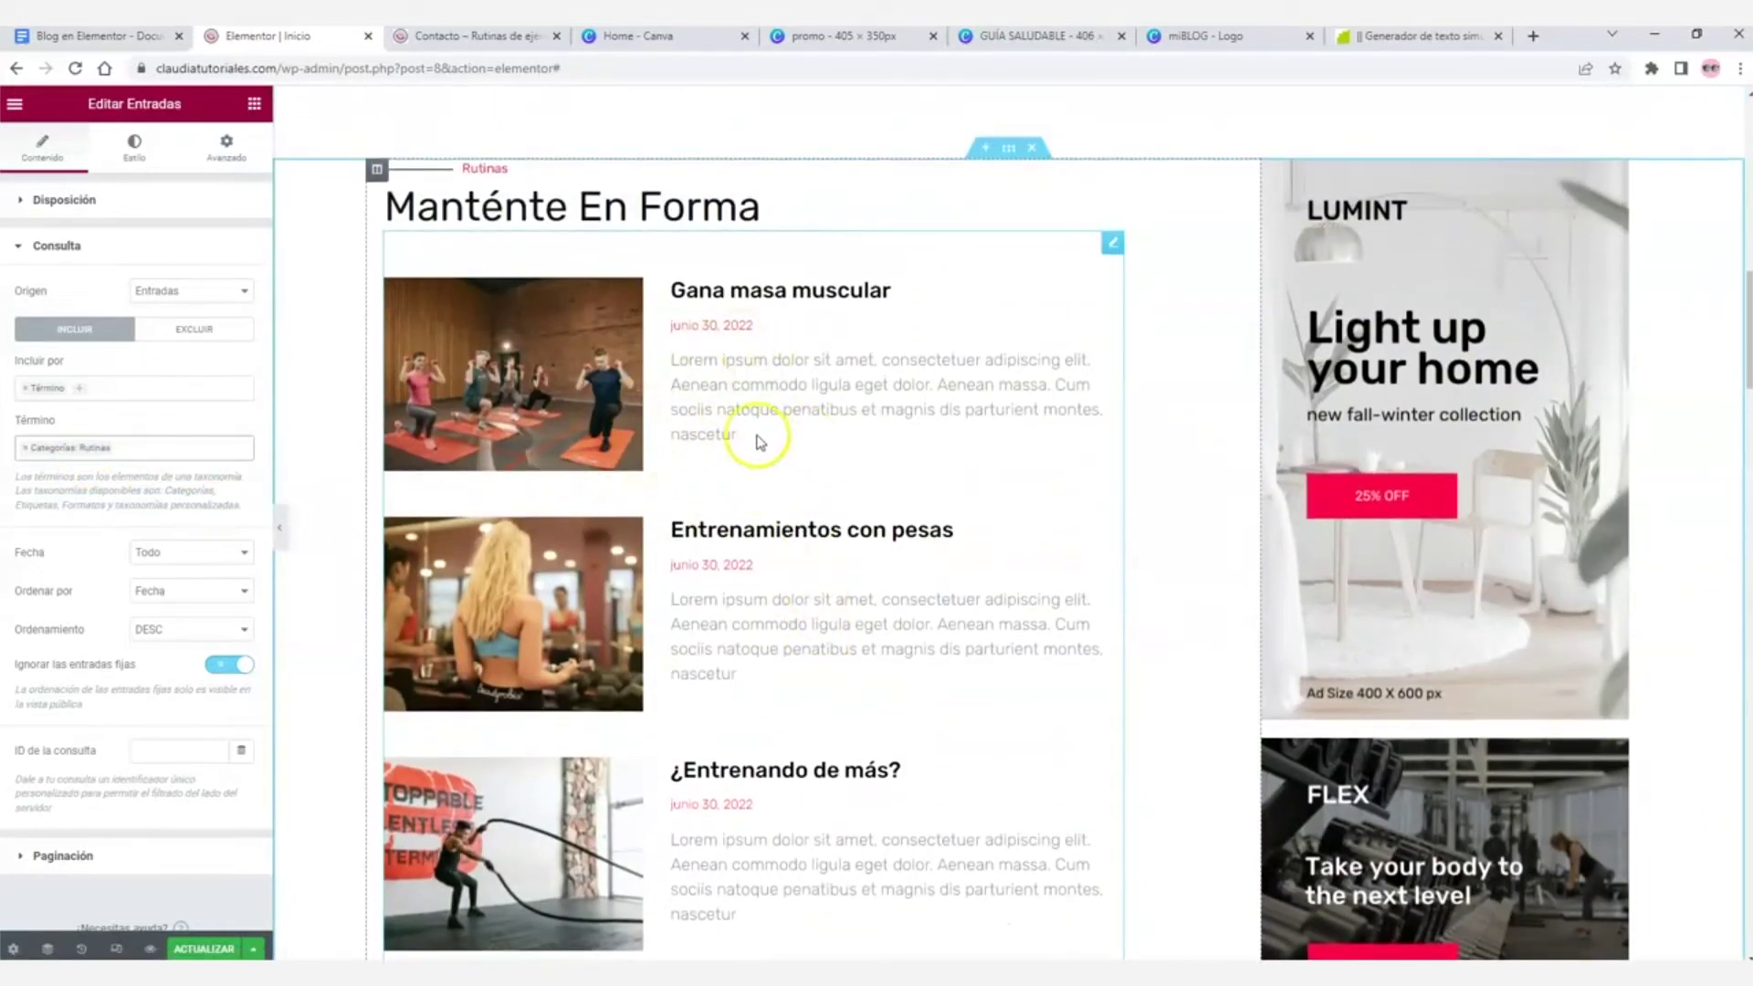
scroll(766, 434, down, 8)
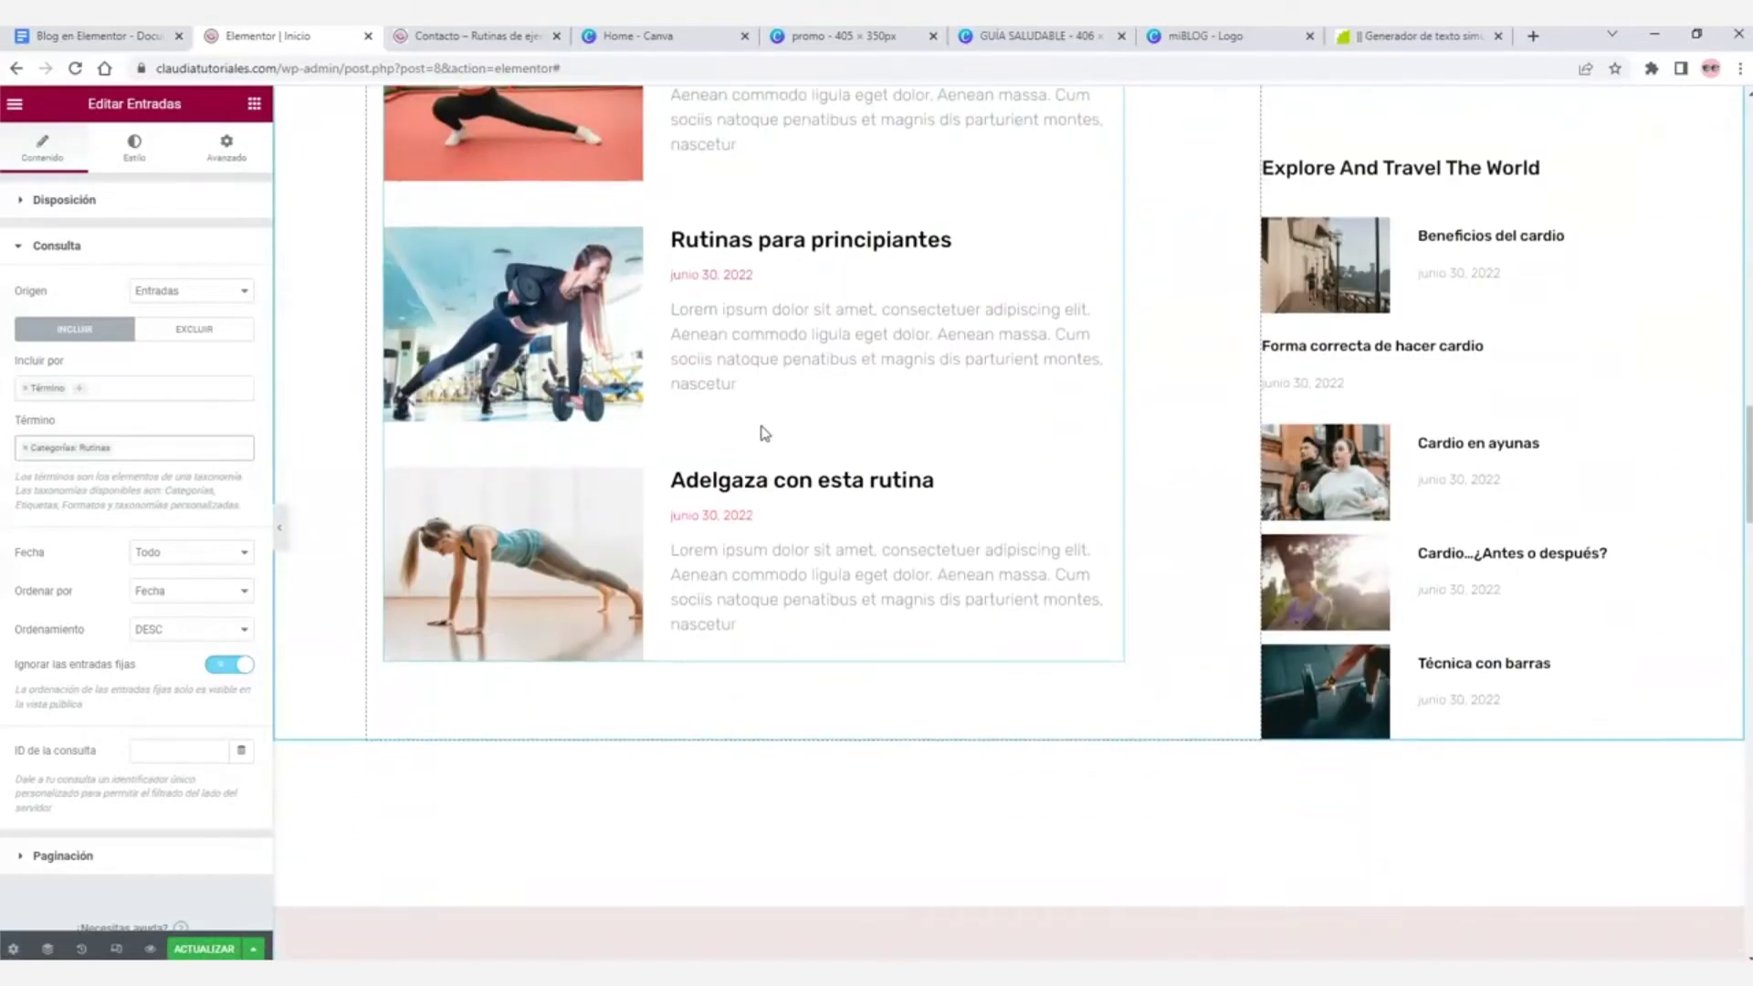
scroll(935, 489, up, 4)
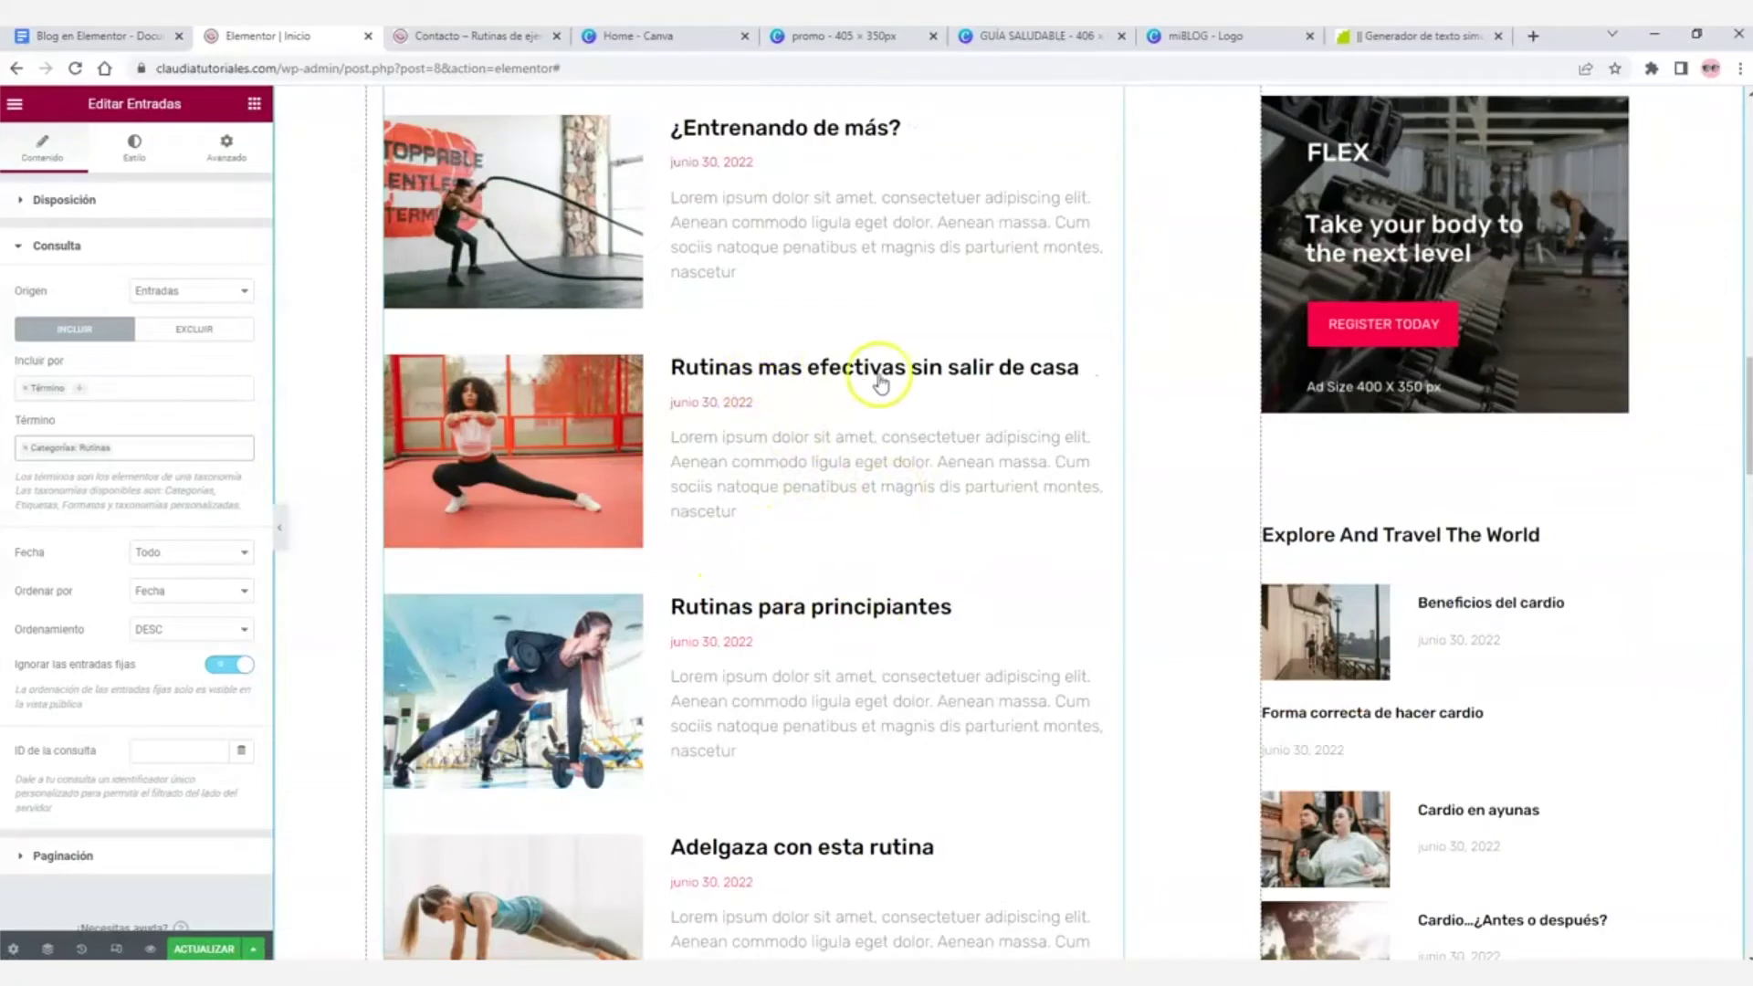
scroll(951, 408, up, 6)
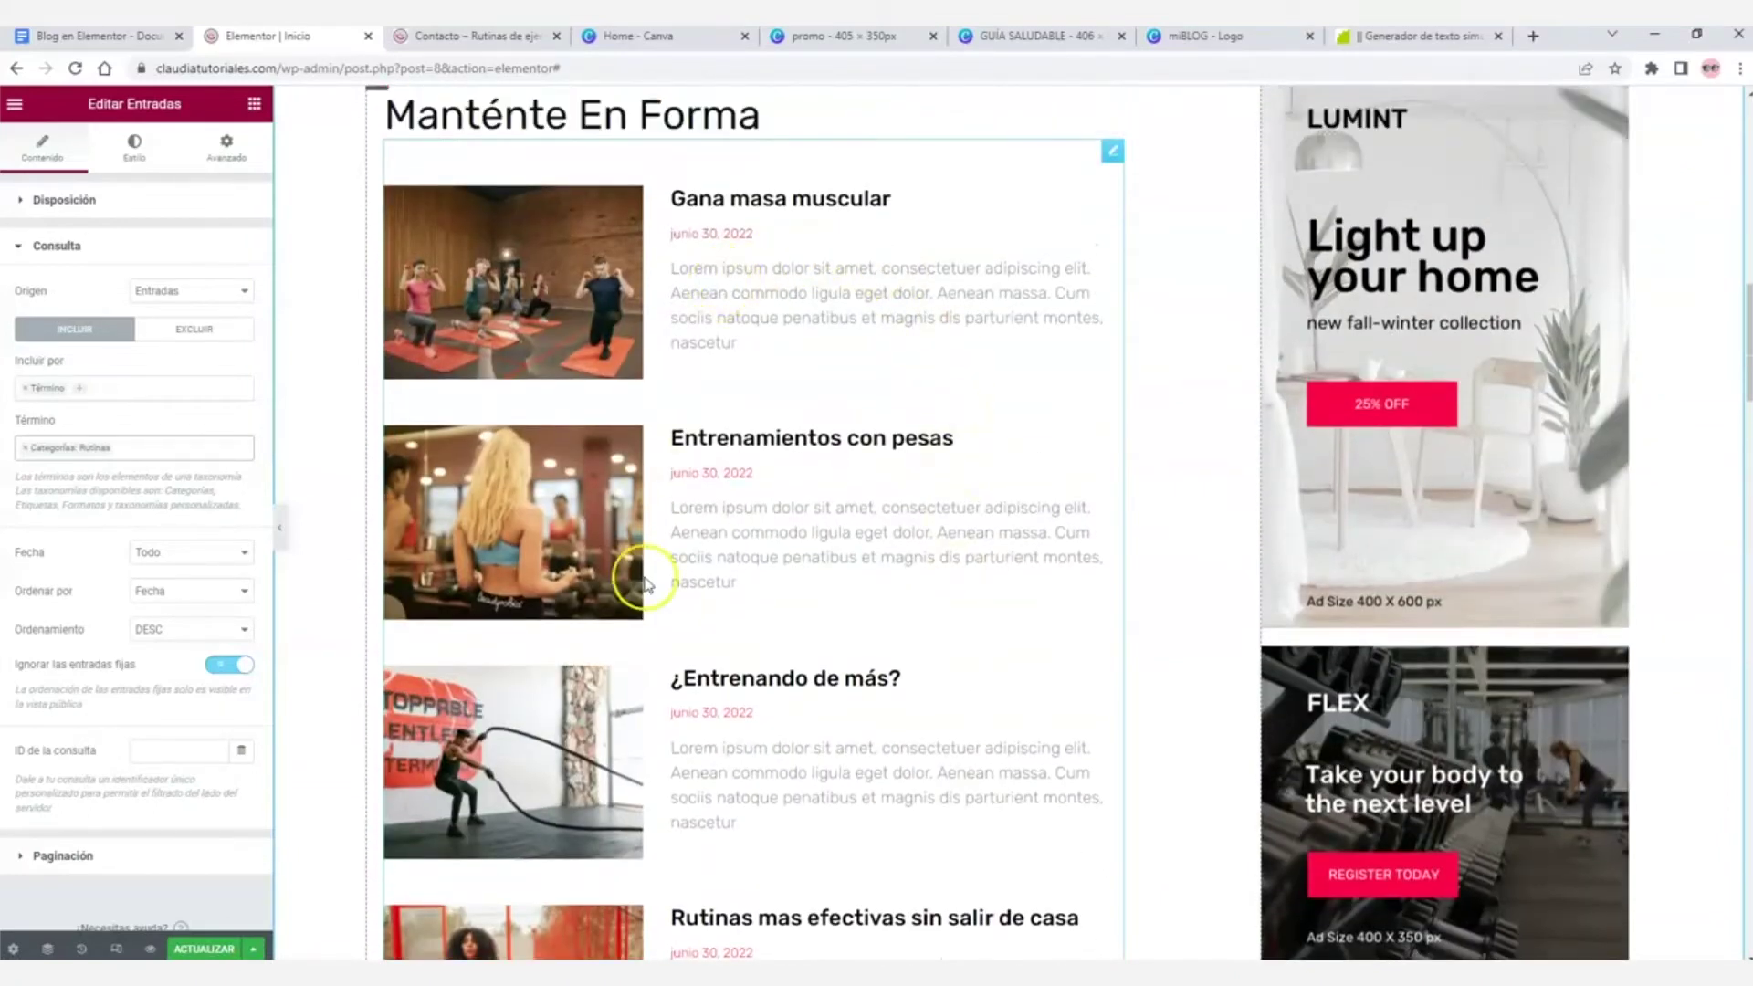
scroll(697, 614, down, 12)
scroll(703, 610, up, 8)
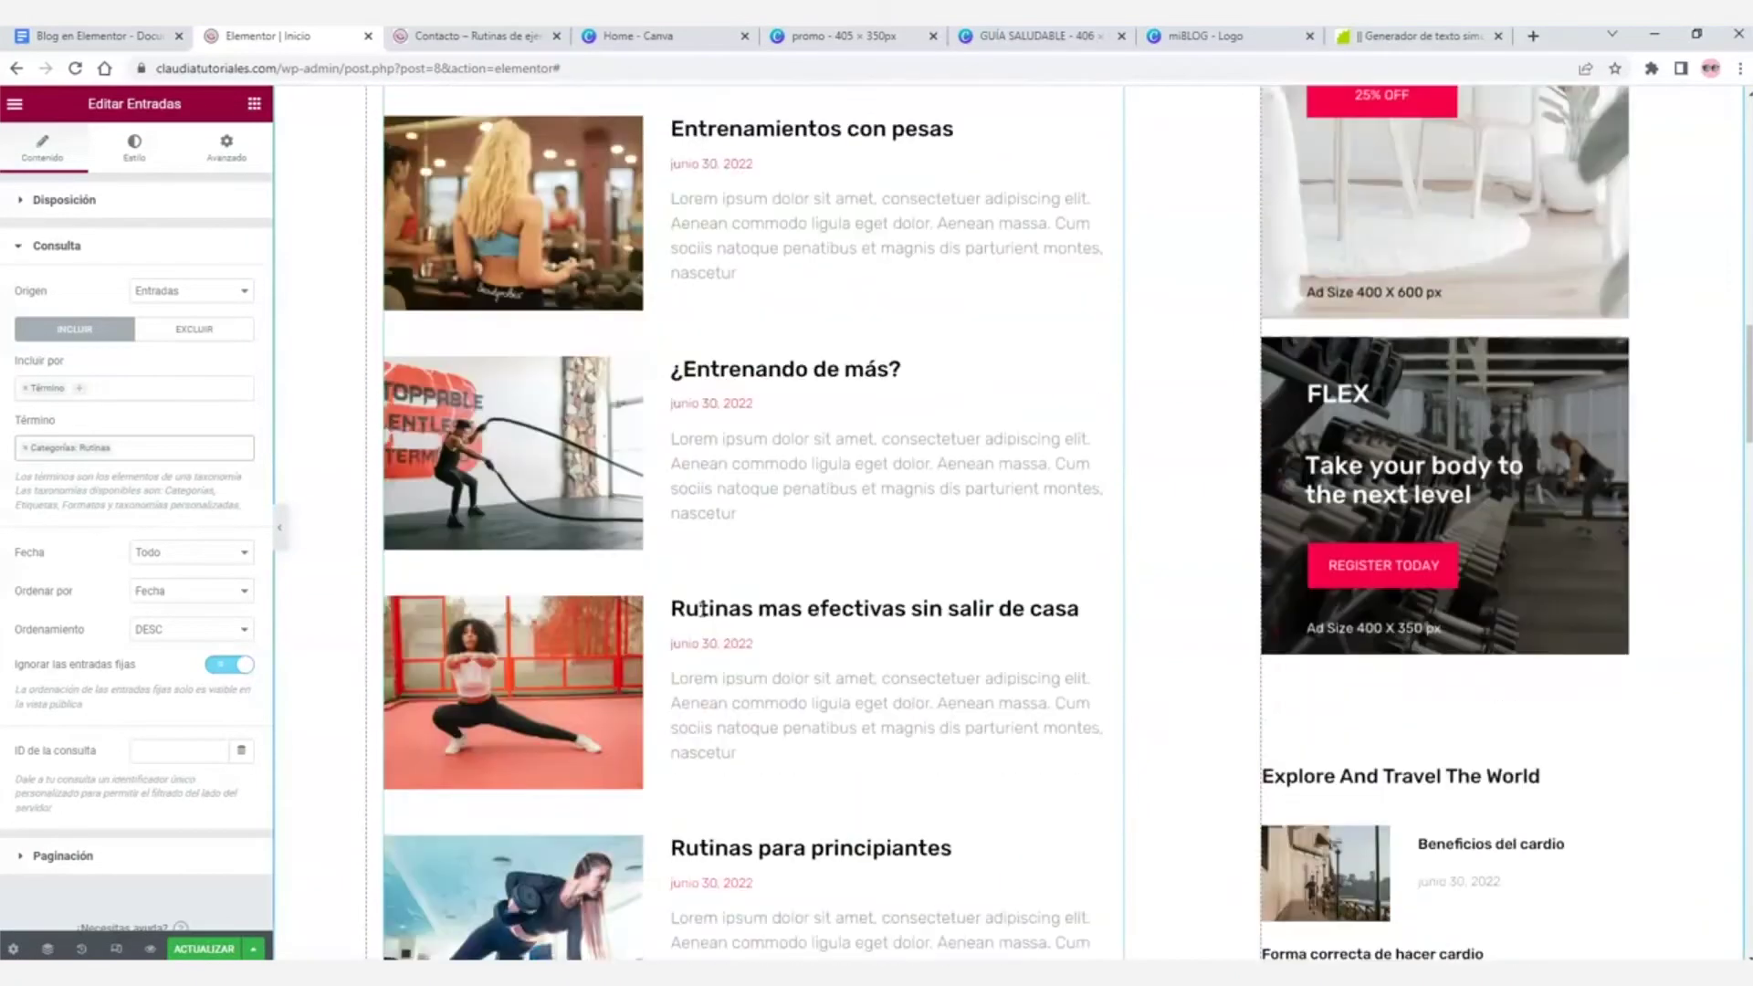
scroll(702, 610, up, 6)
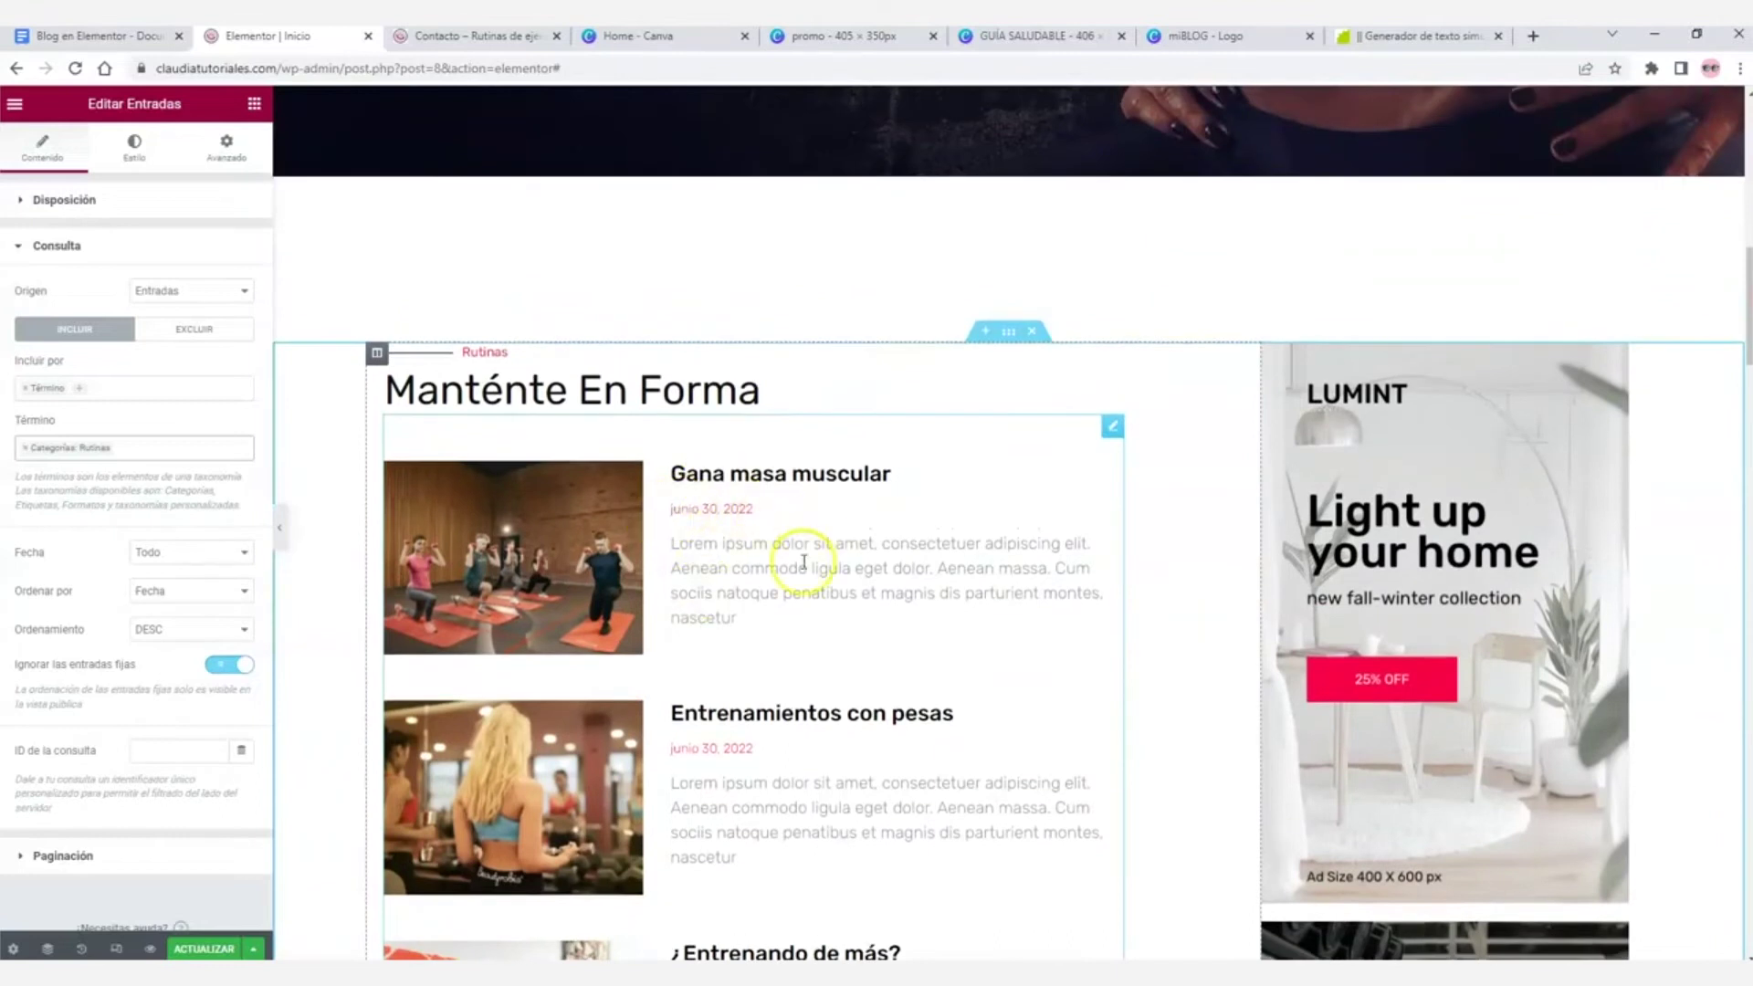
scroll(867, 571, down, 5)
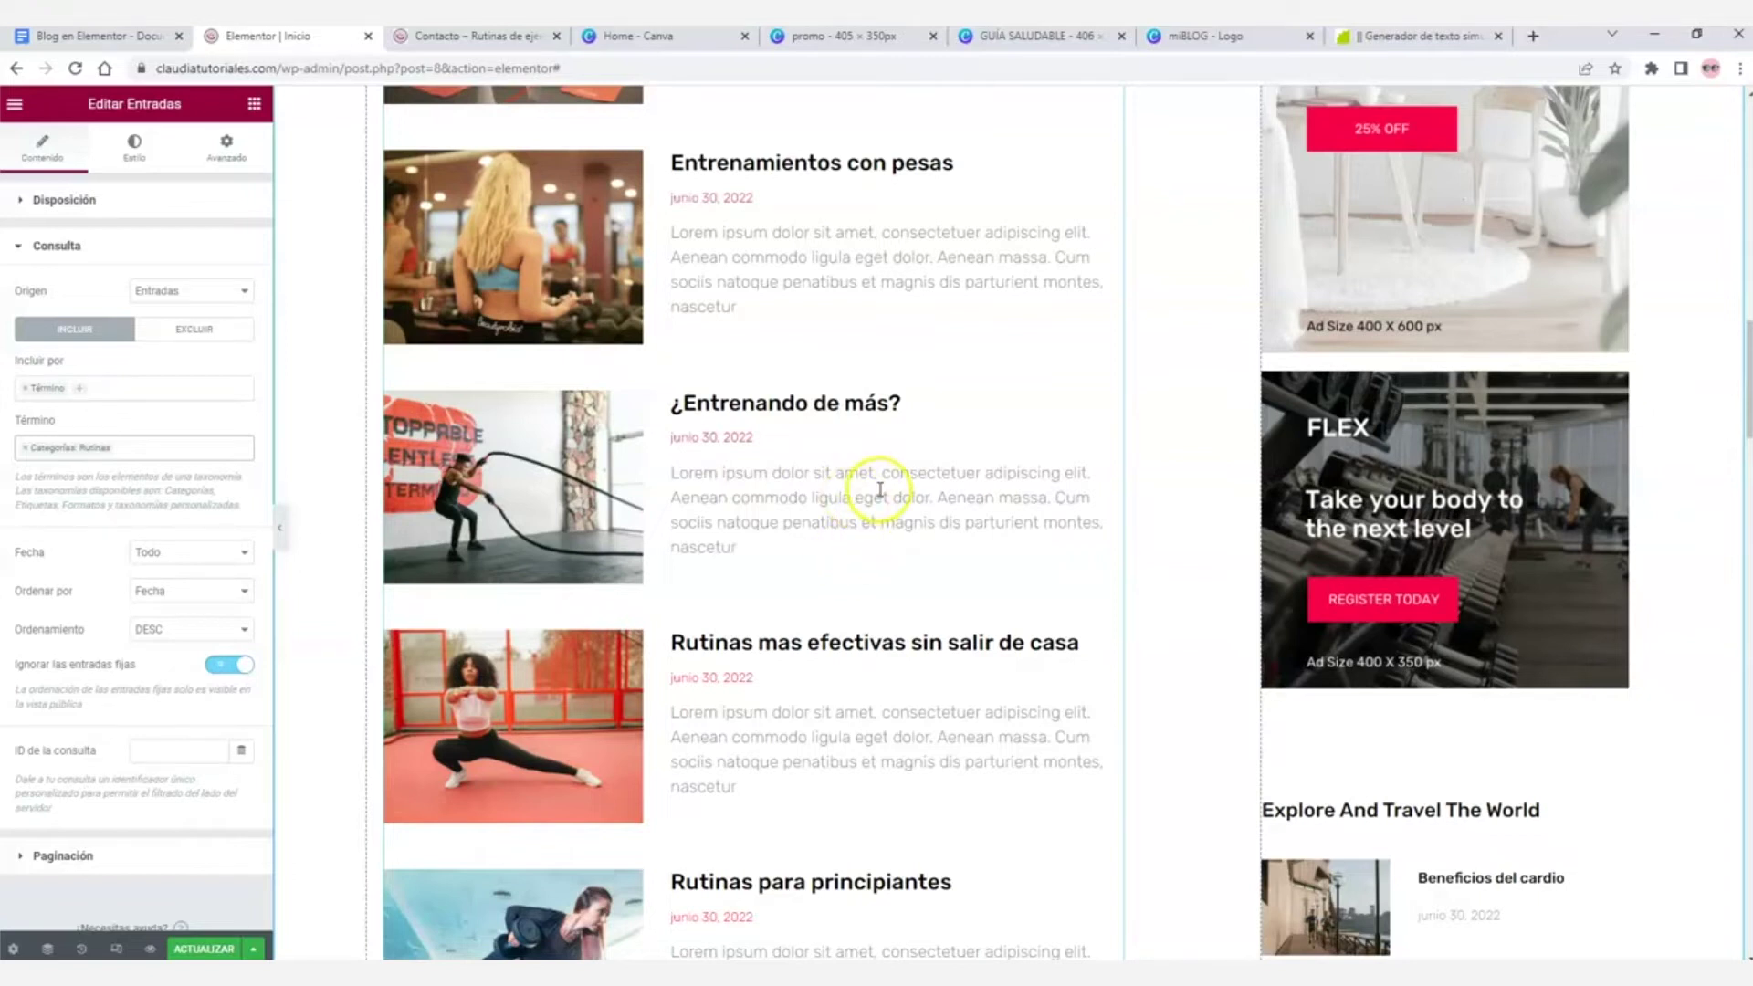
- Replace the sidebar heading "Explore and travel the world" with "Lo más leído" and save the page changes
scroll(879, 490, down, 6)
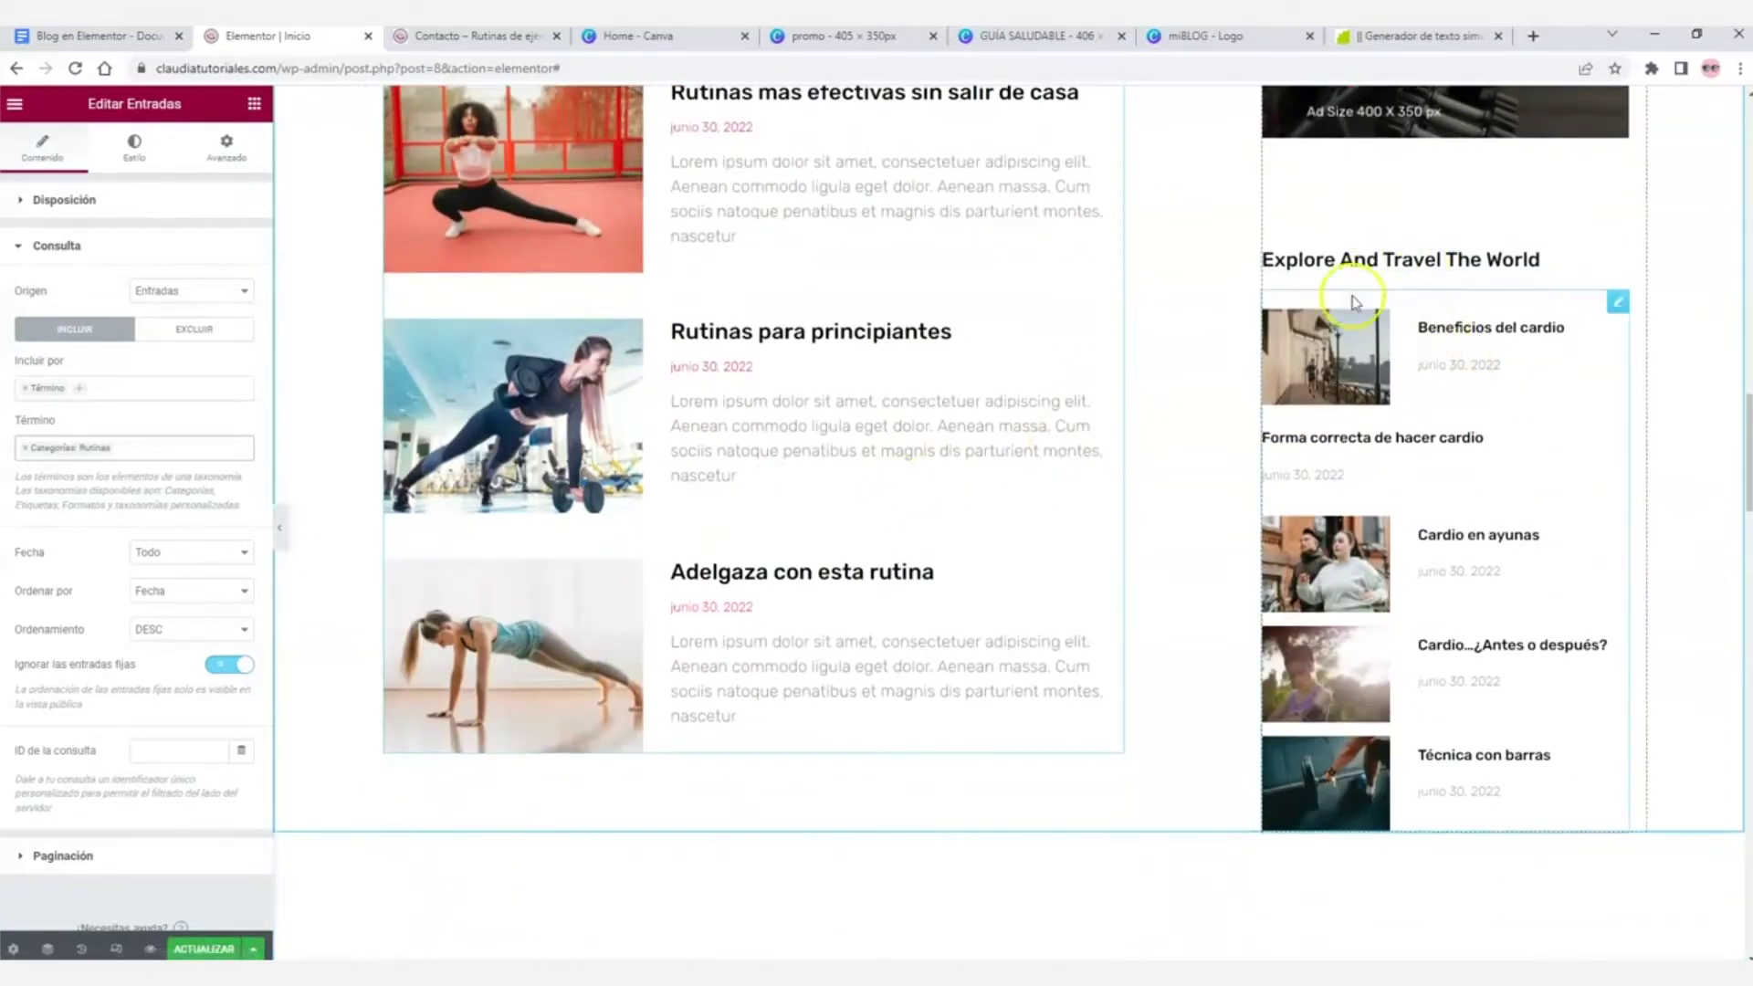
scroll(1519, 685, down, 1)
scroll(1425, 380, up, 3)
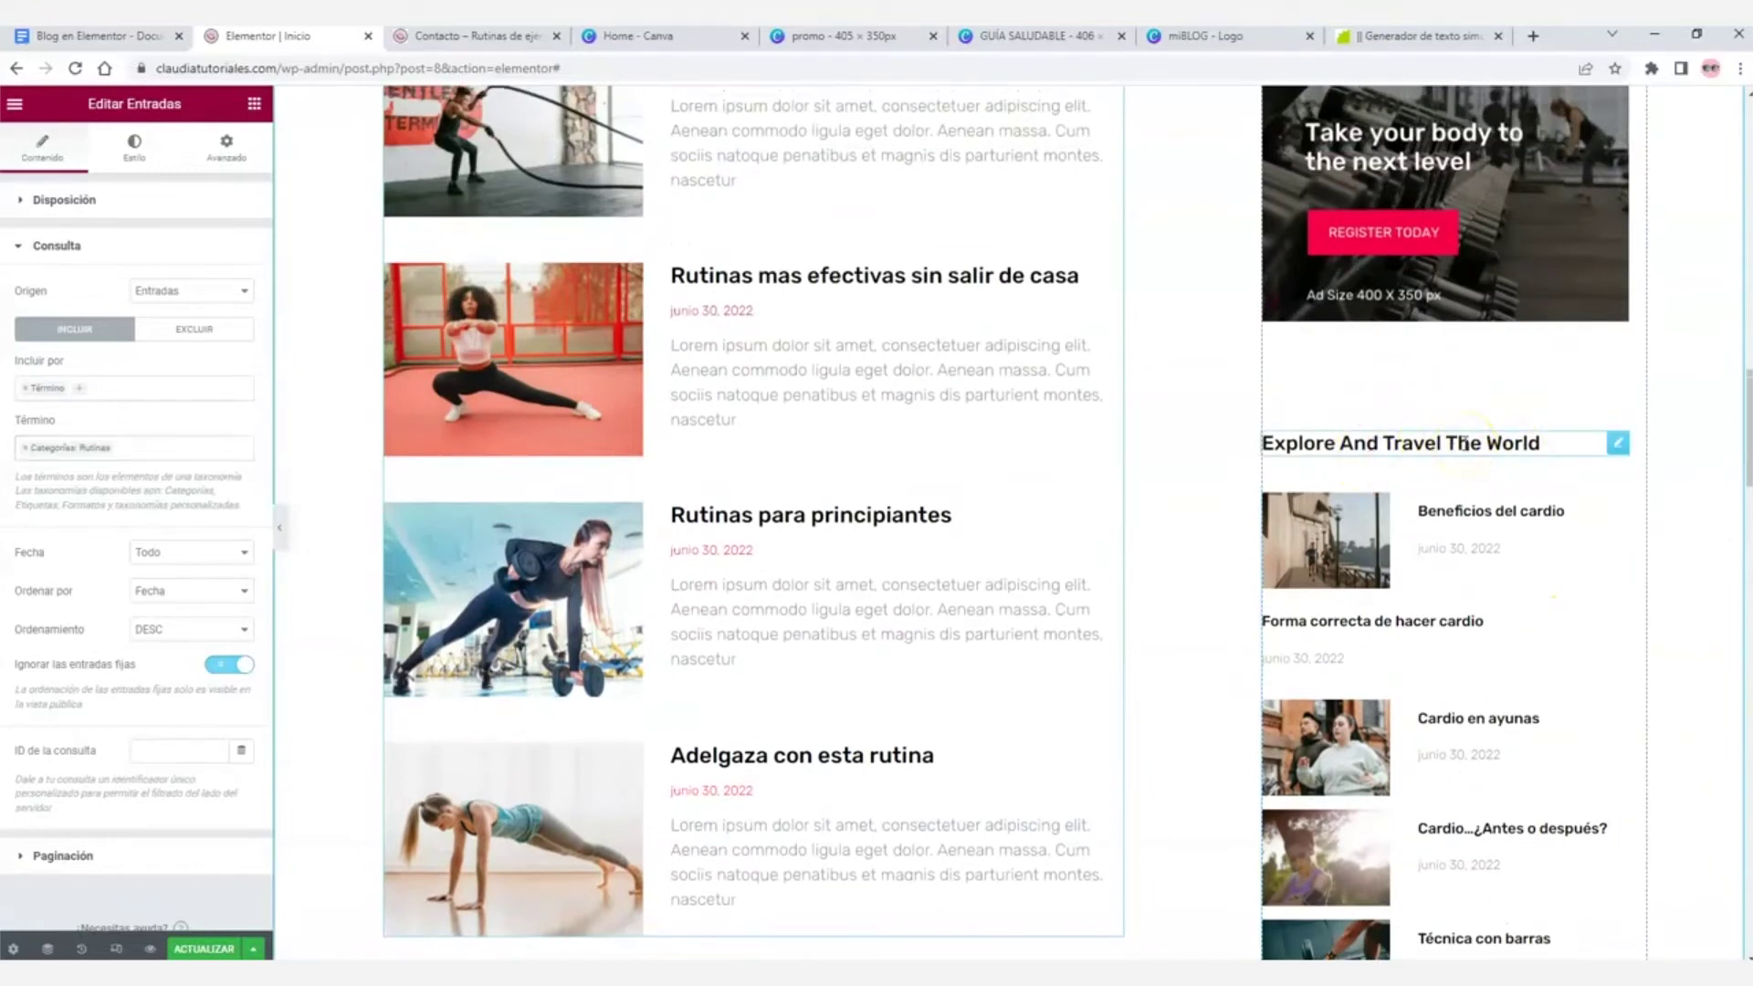
click(1464, 442)
drag(183, 291, 11, 270)
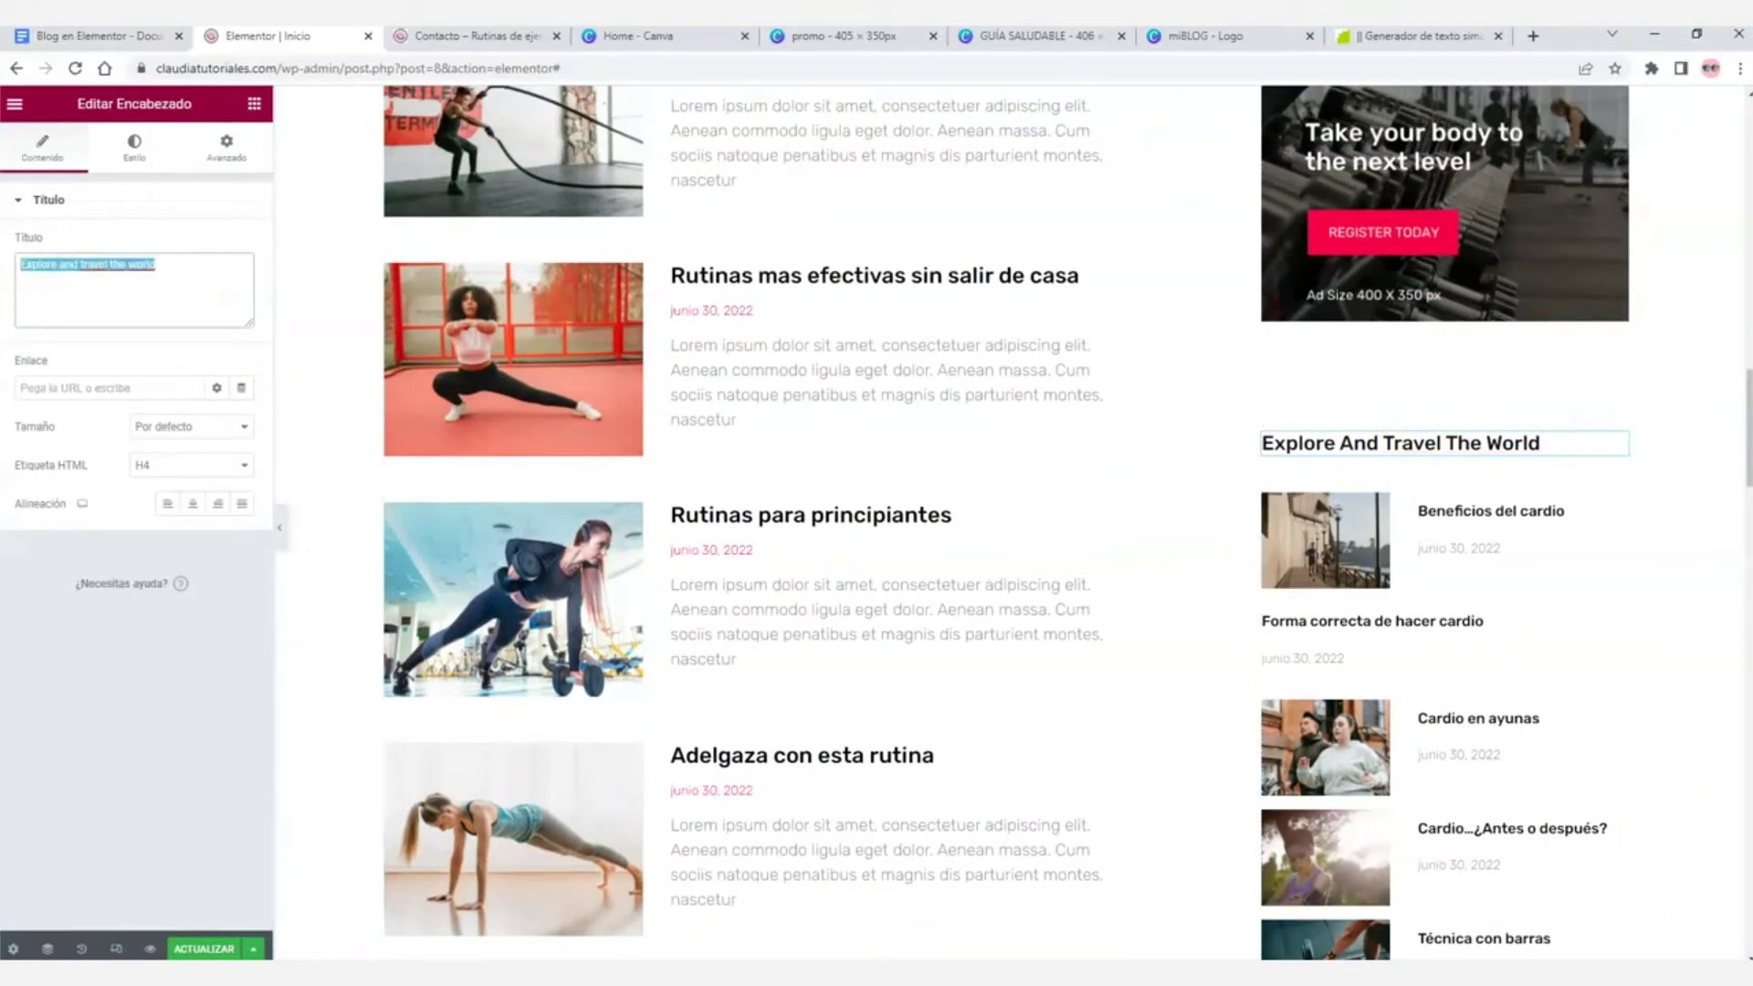
key(Caps_Lock)
text(Lo más leído)
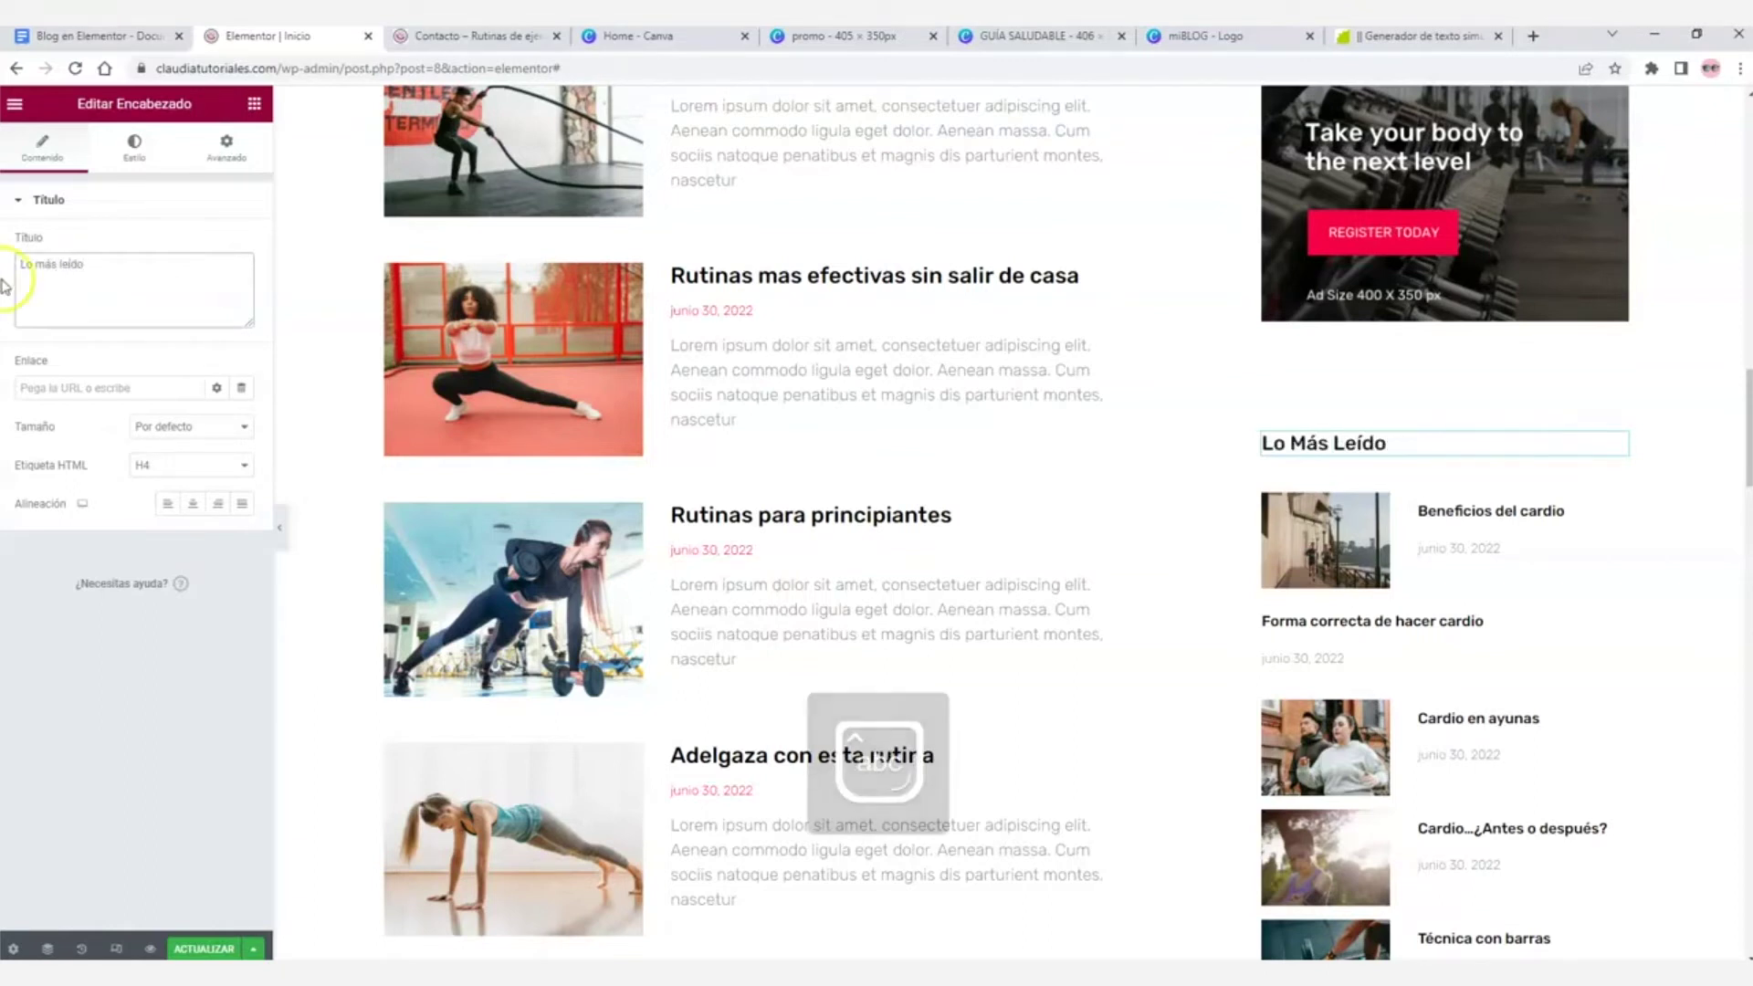
scroll(1476, 595, down, 3)
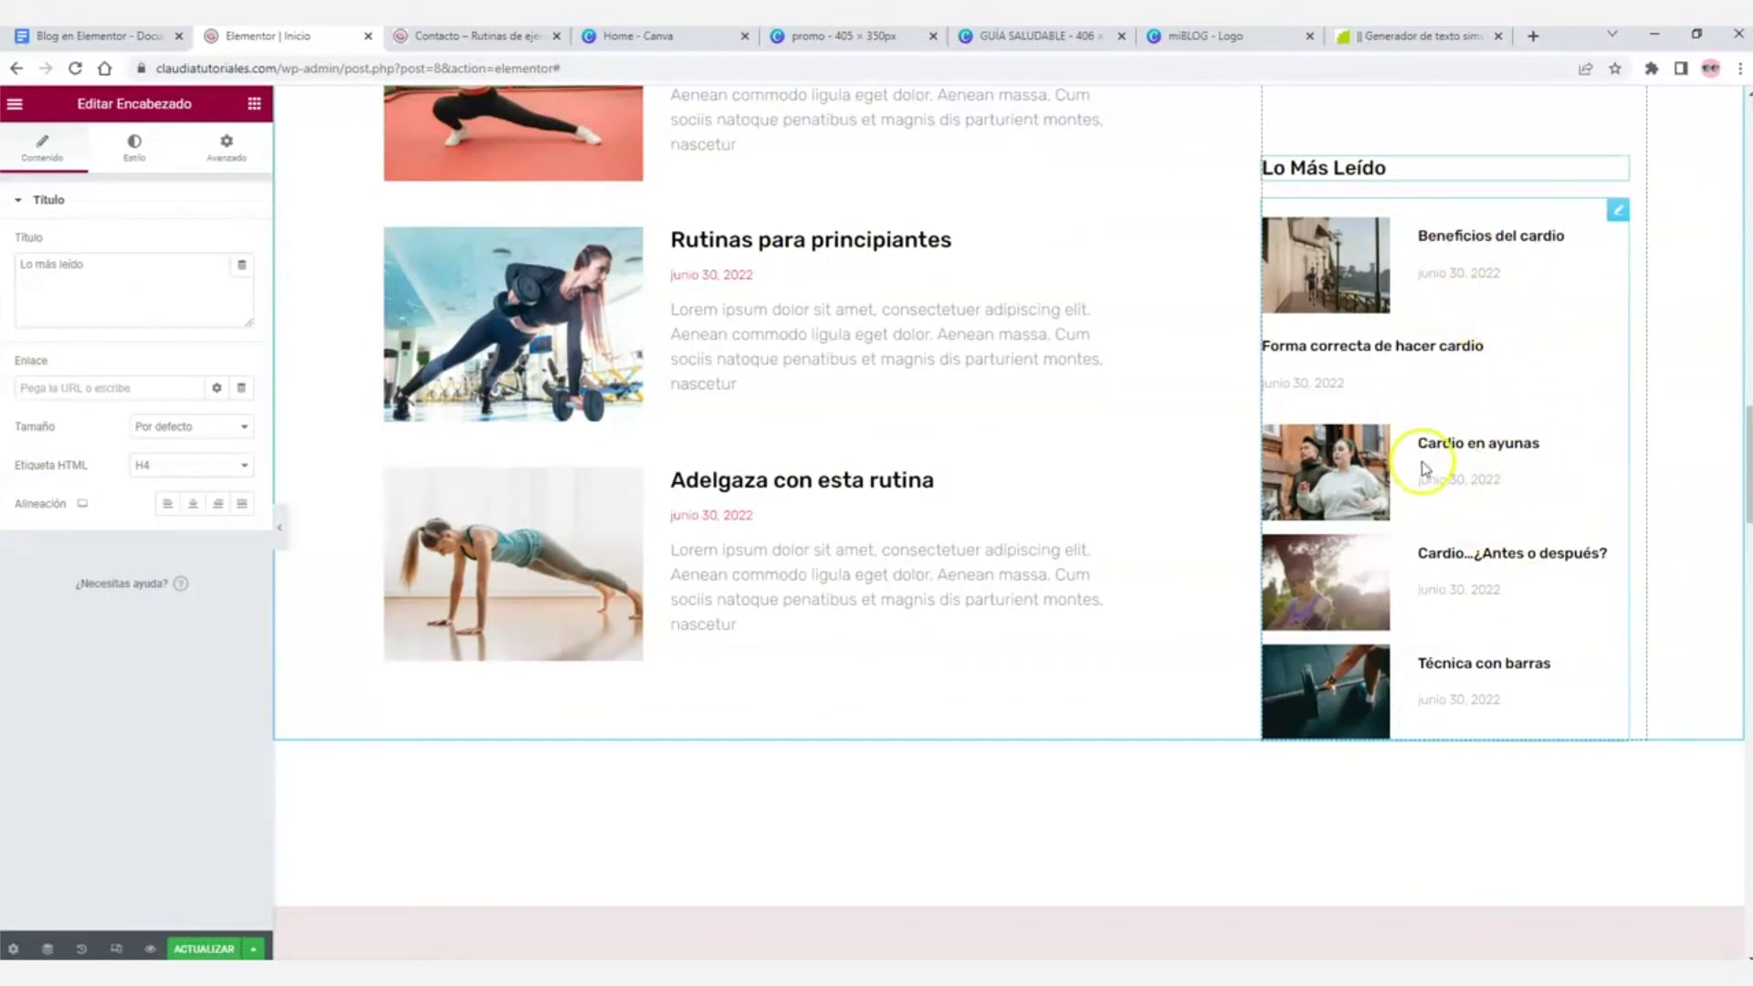
scroll(1425, 467, up, 1)
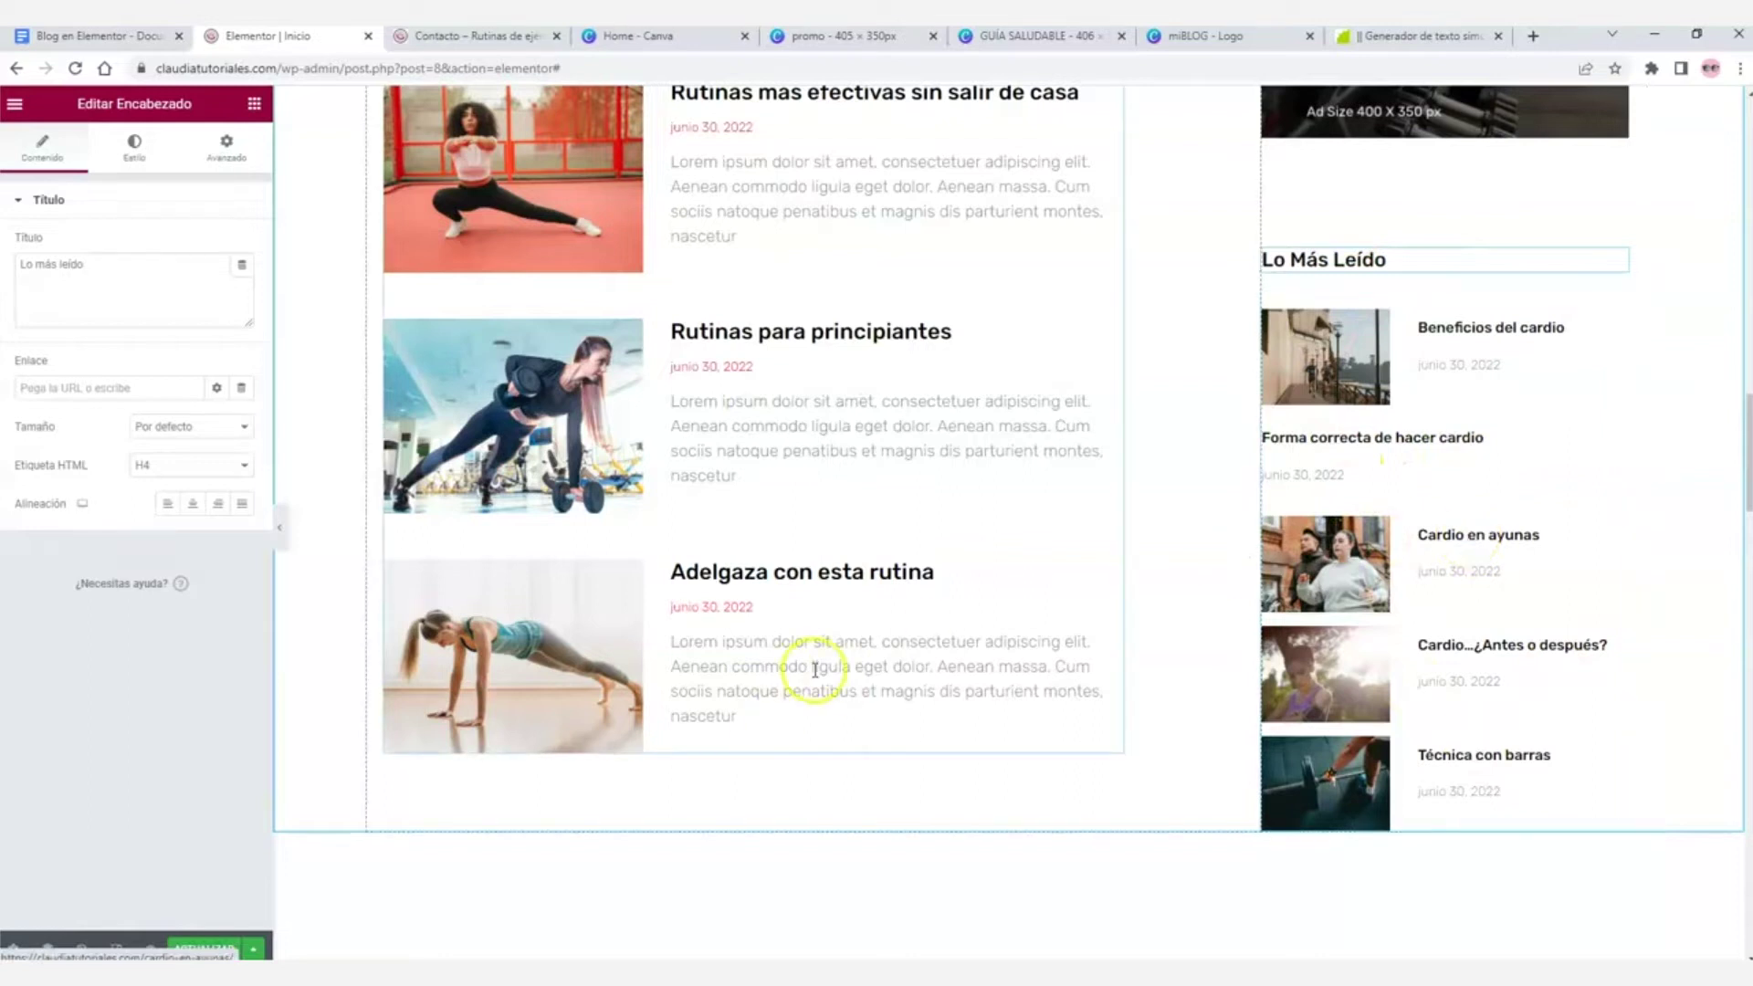
click(203, 948)
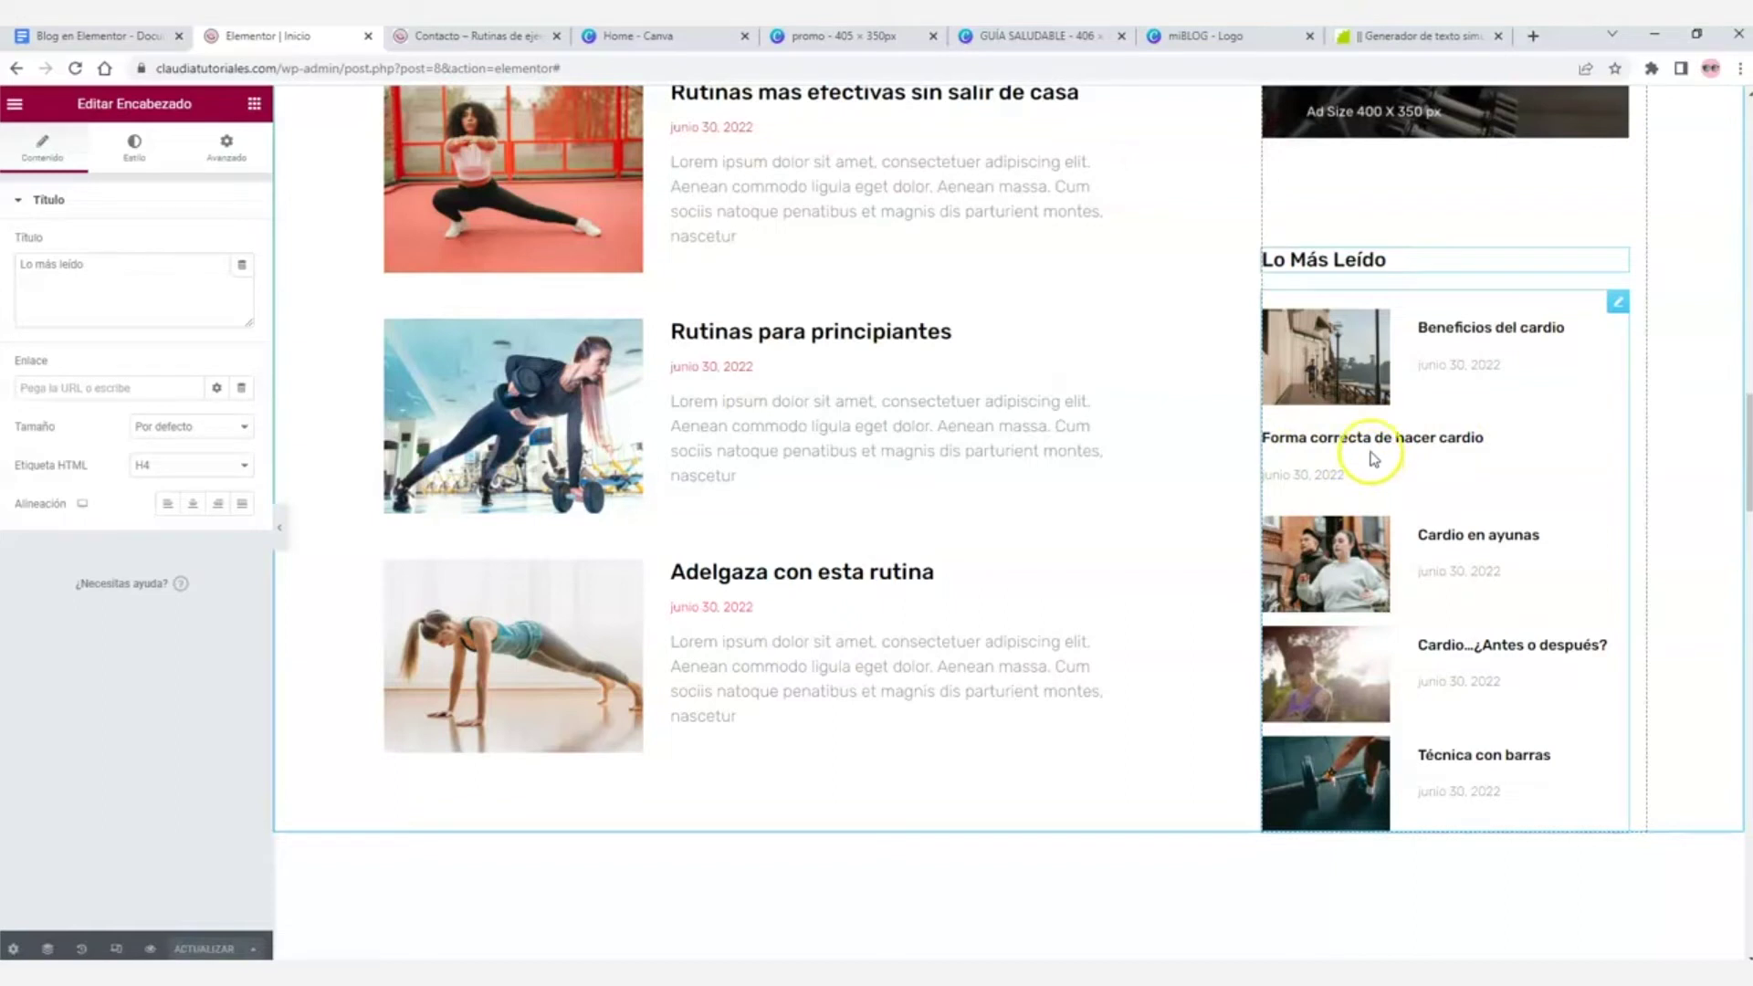
- Open the post "Forma correcta de hacer cardio" for editing from the WordPress posts list and bring its featured image setting into view
click(465, 38)
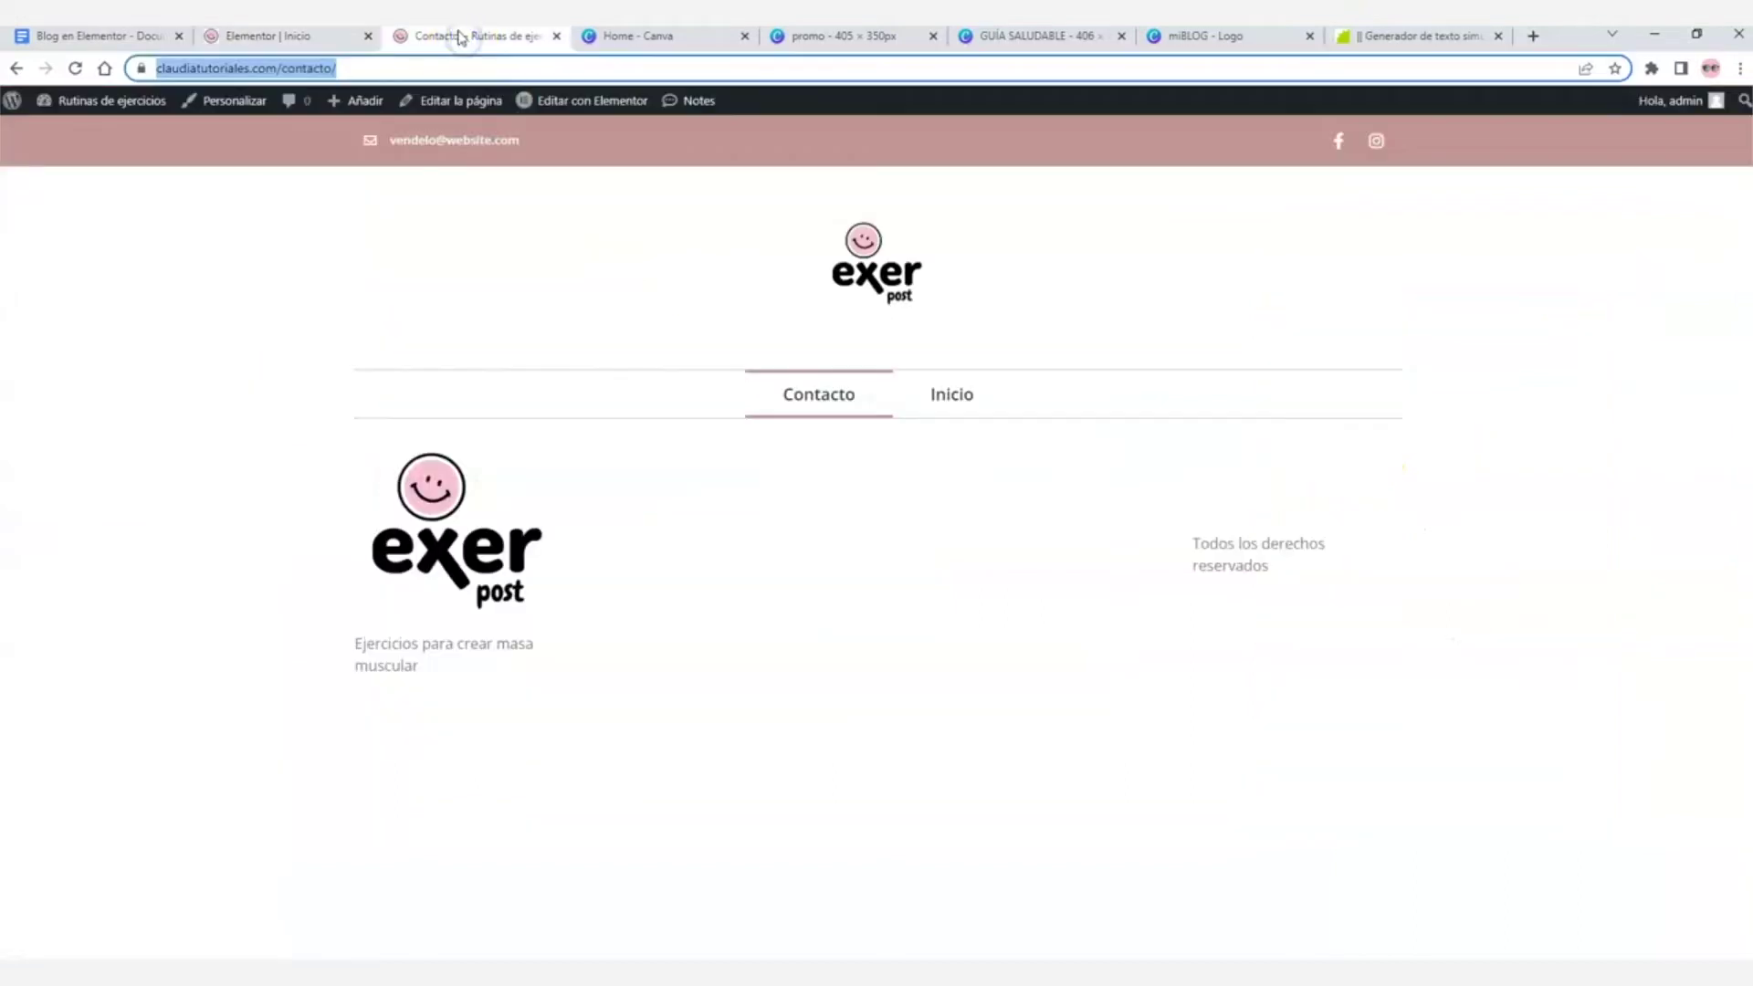
click(15, 102)
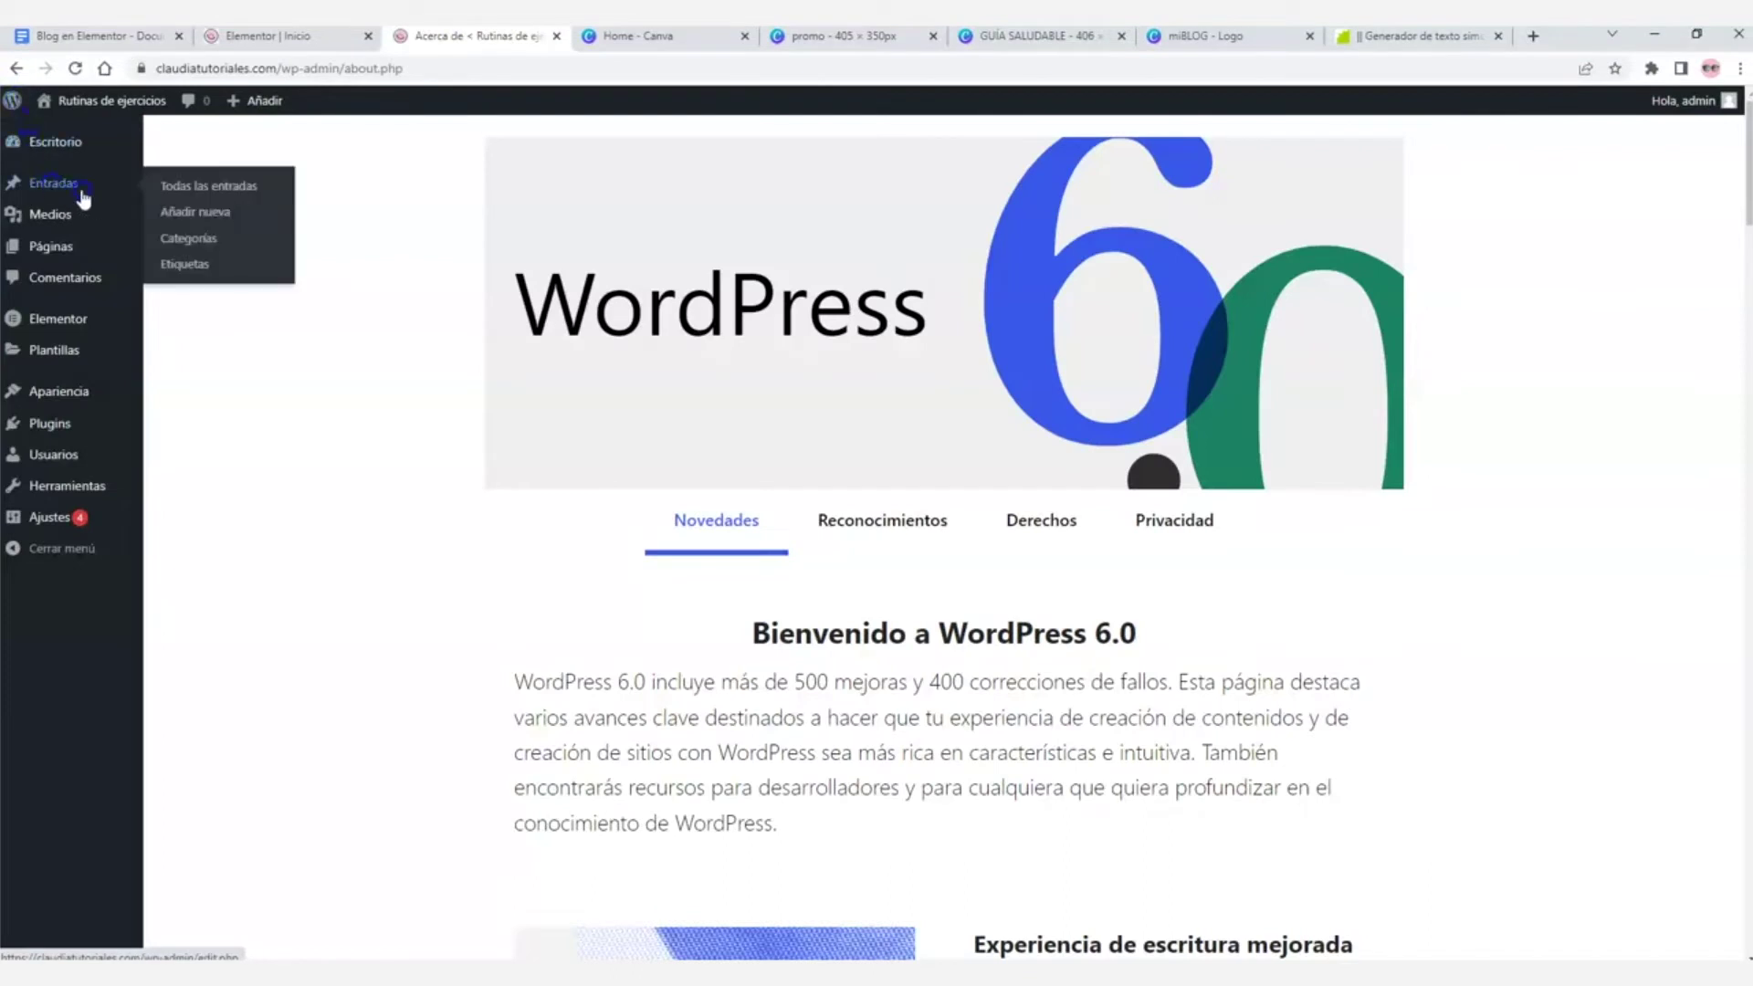
click(68, 189)
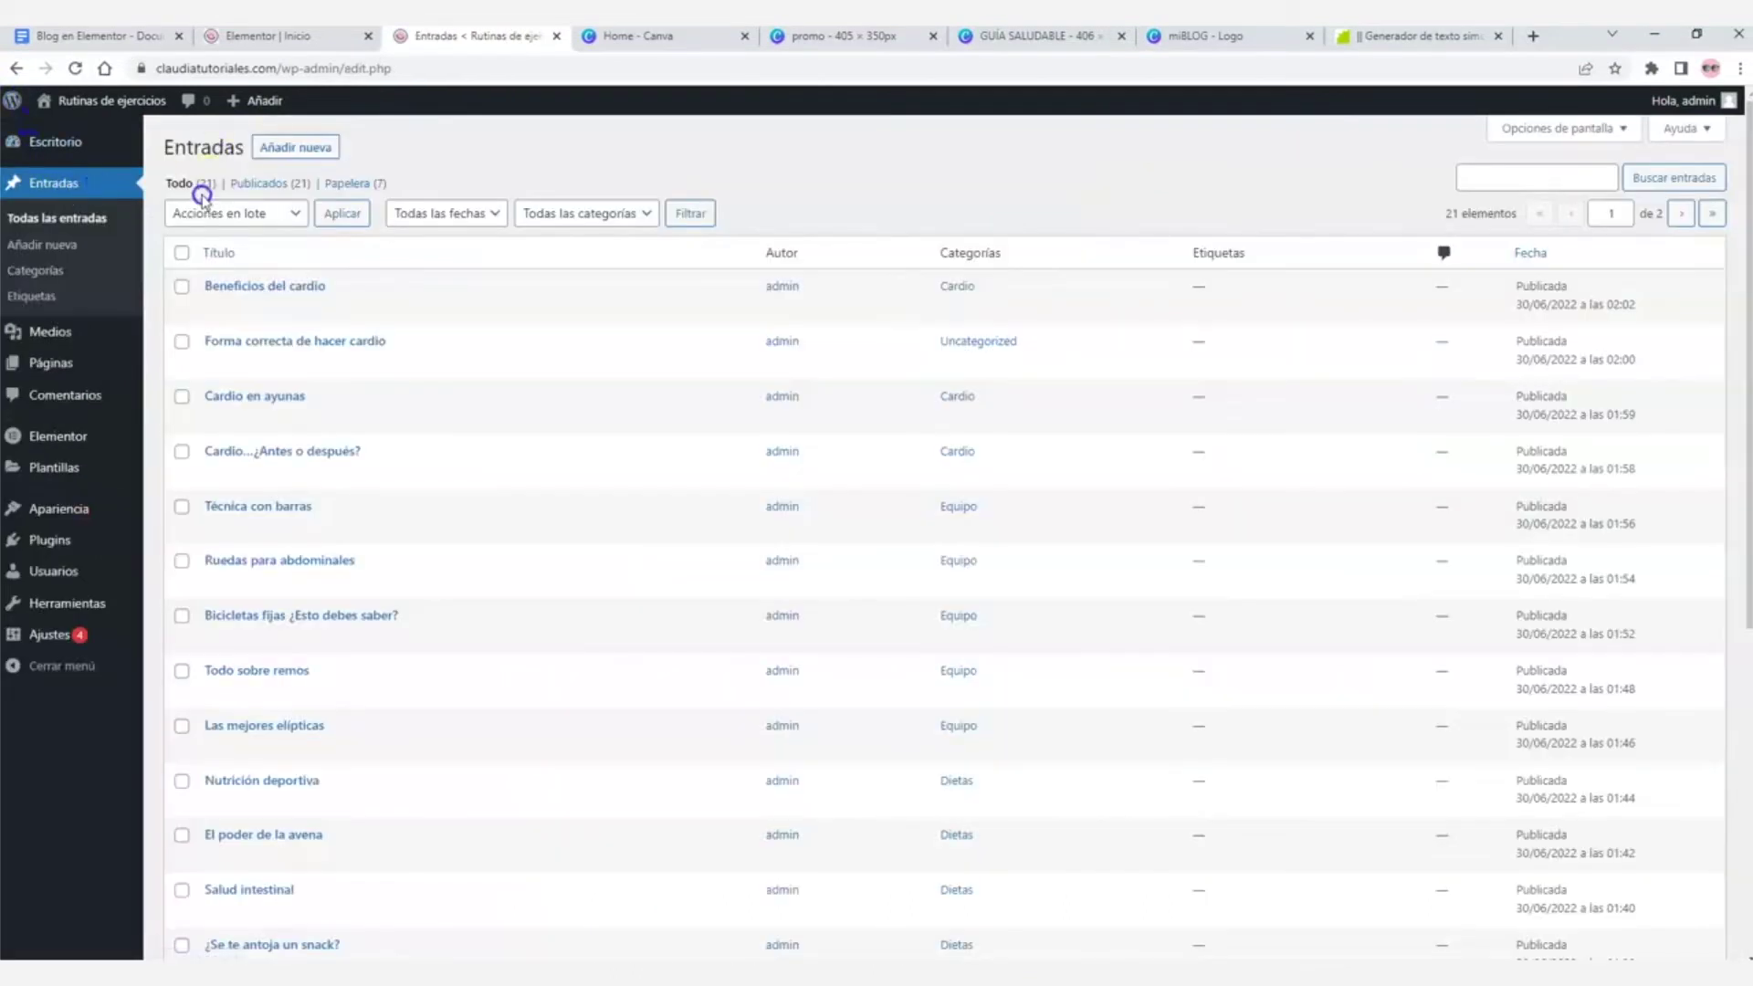
click(293, 36)
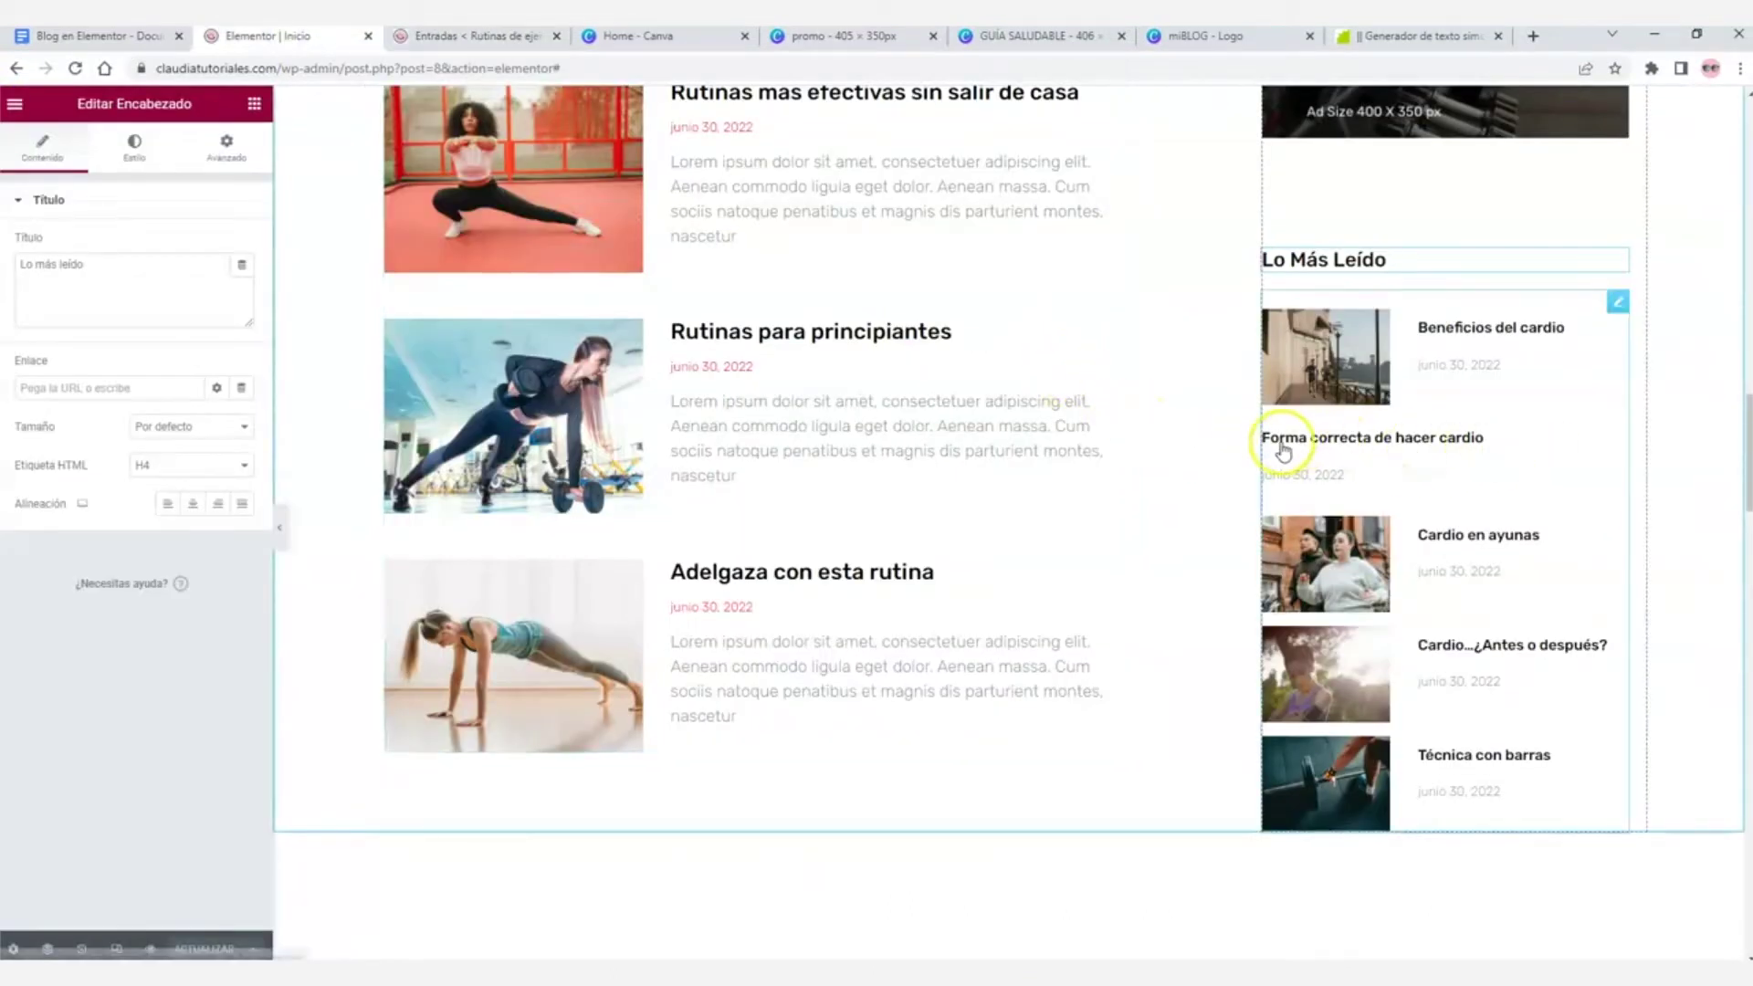
click(468, 36)
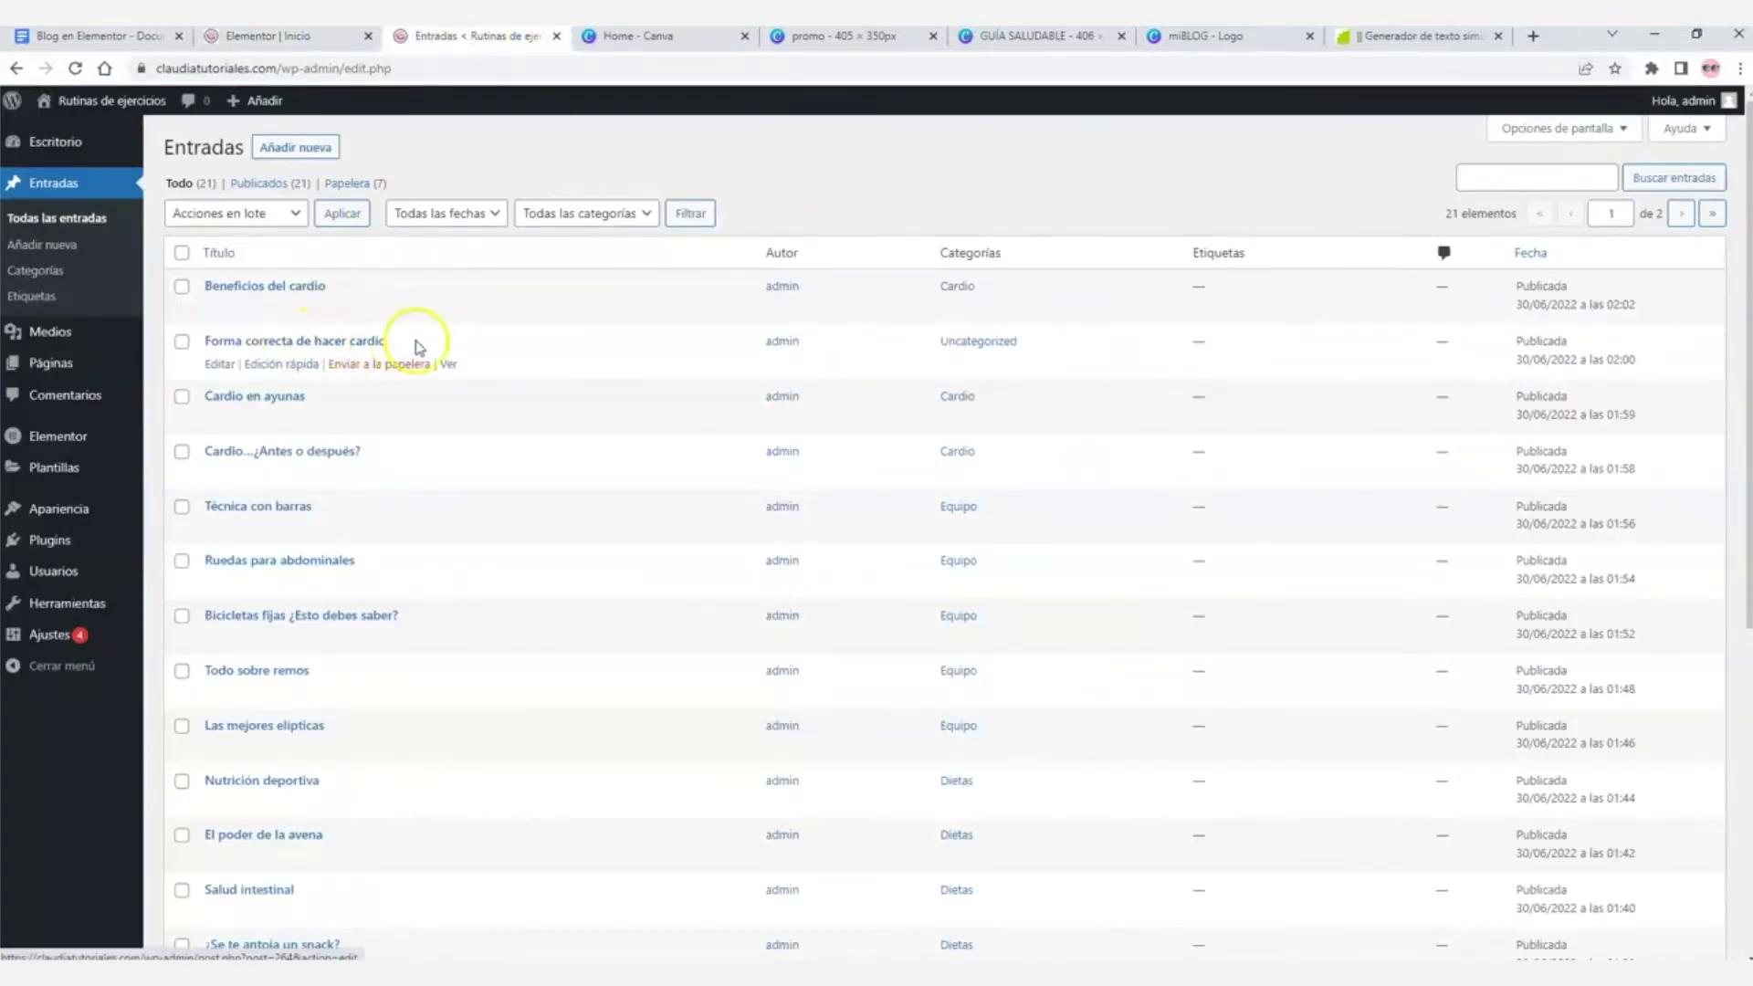
click(222, 364)
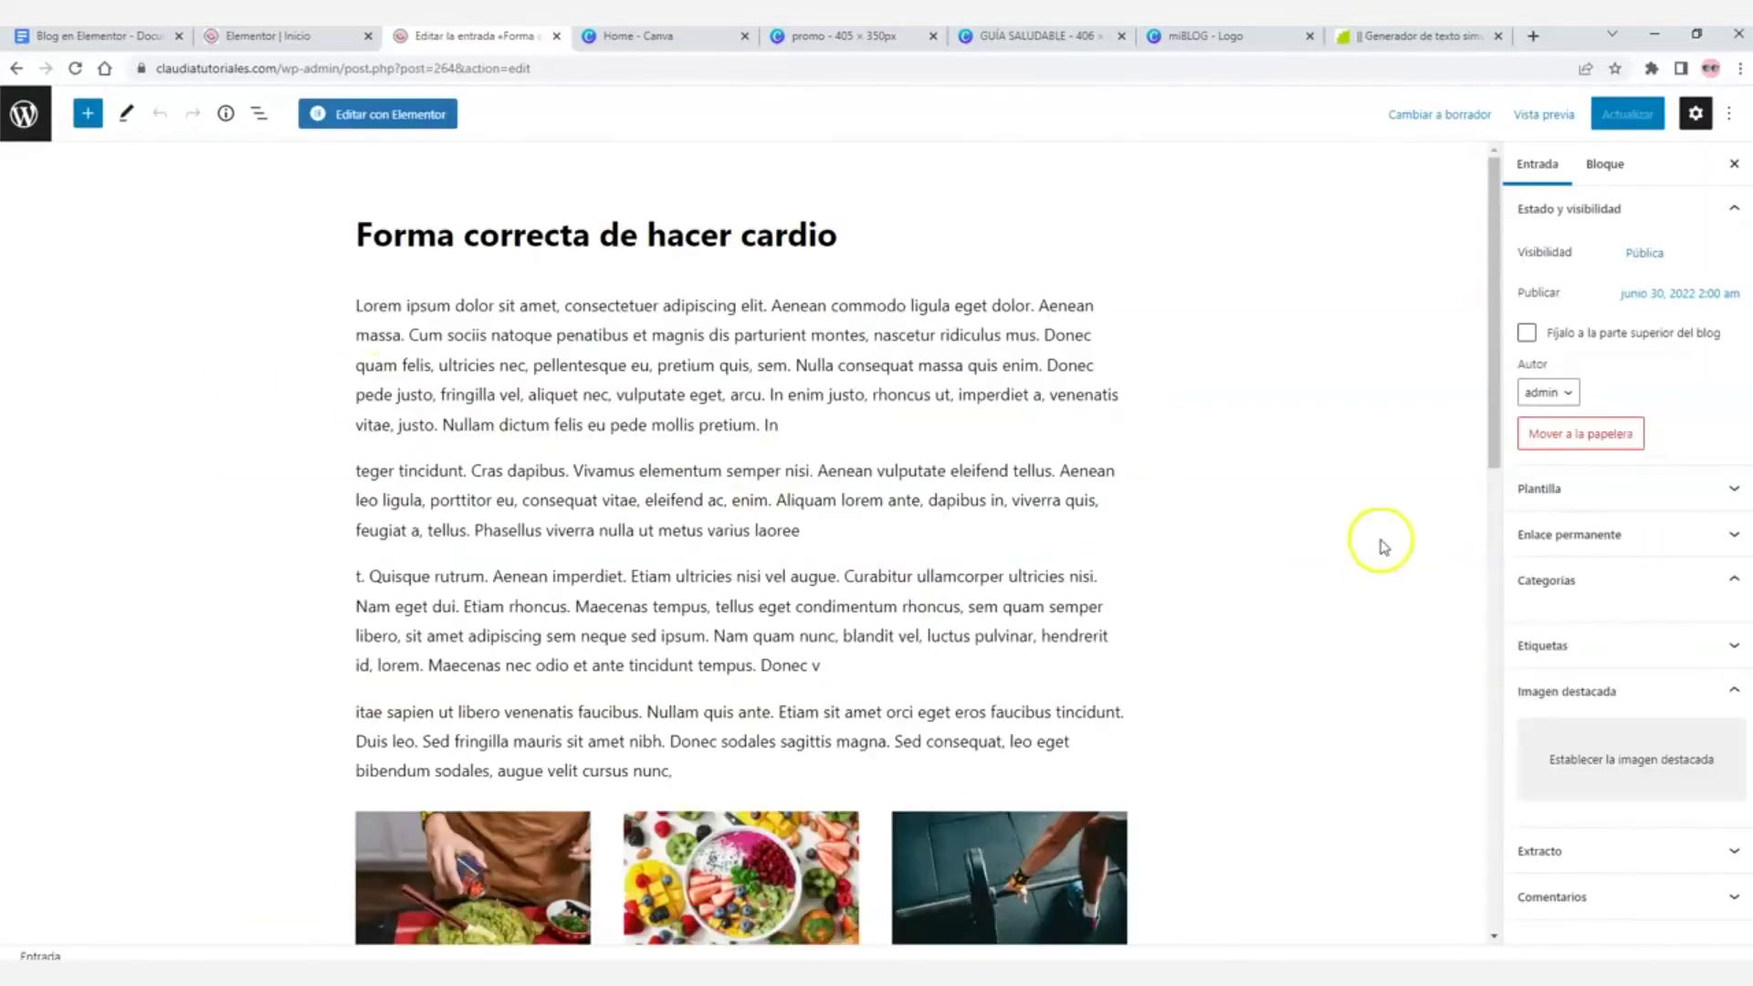
scroll(1605, 626, down, 2)
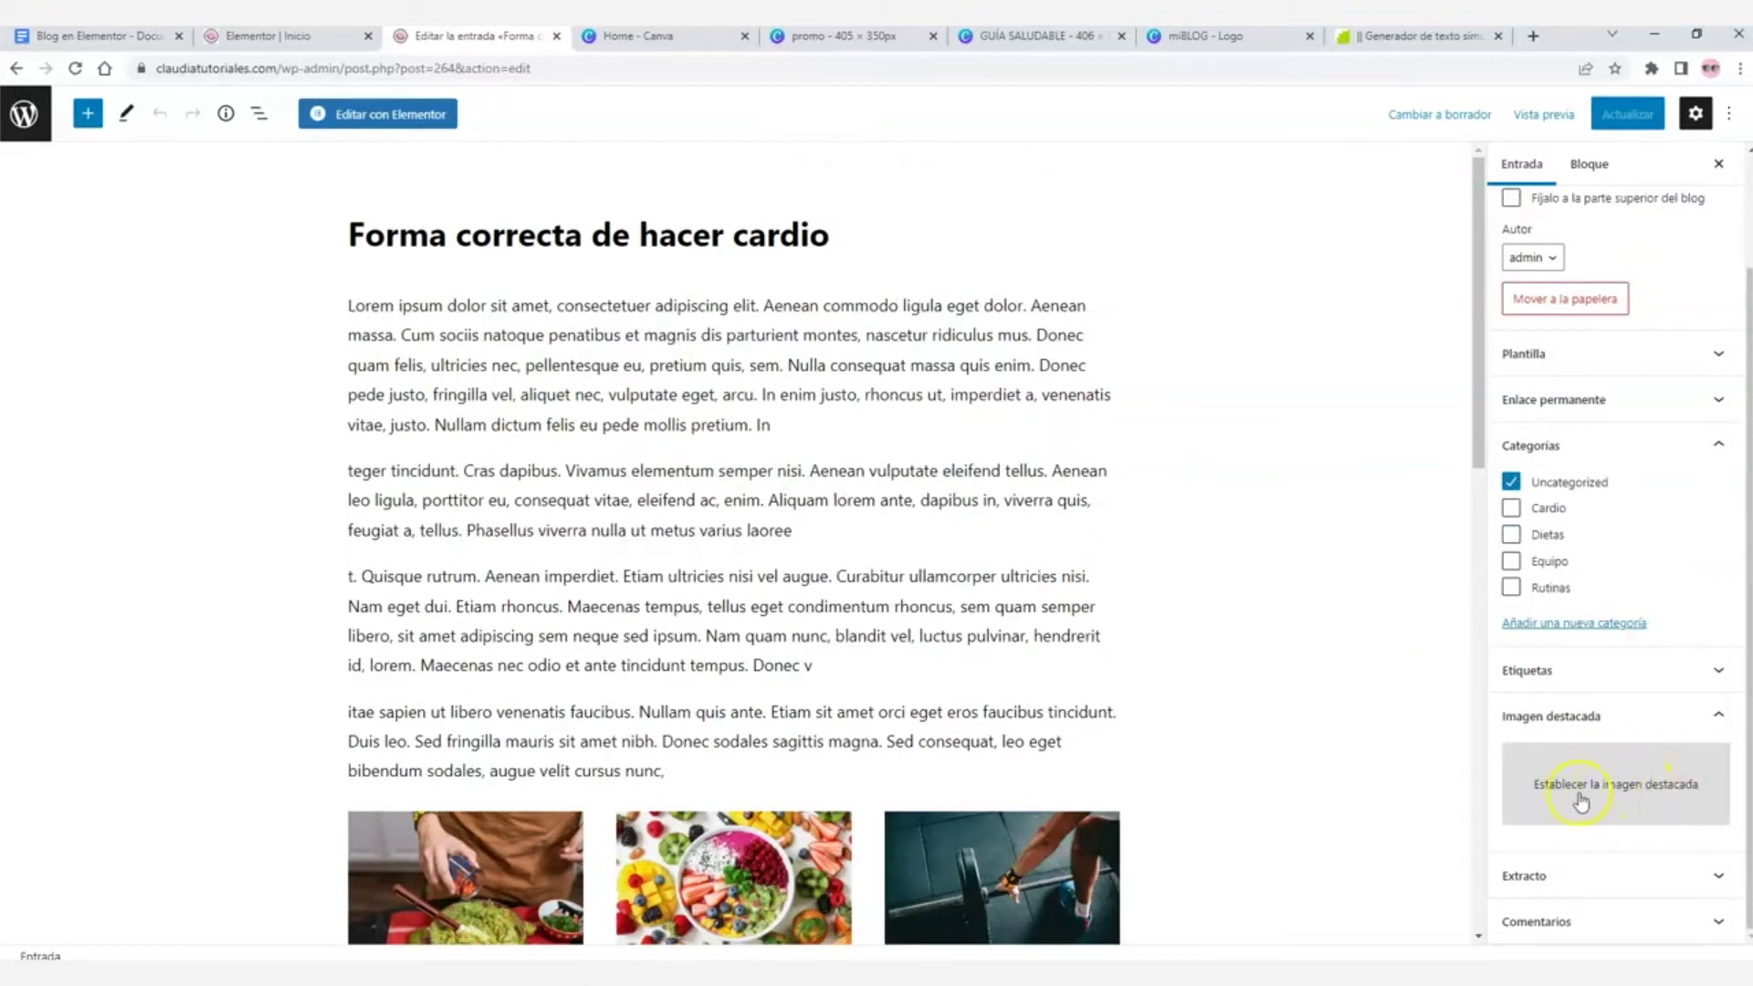
- Upload pexels-zen-chung-5749781.jpg from the Descargas folder and set it as the post's featured image
click(1641, 803)
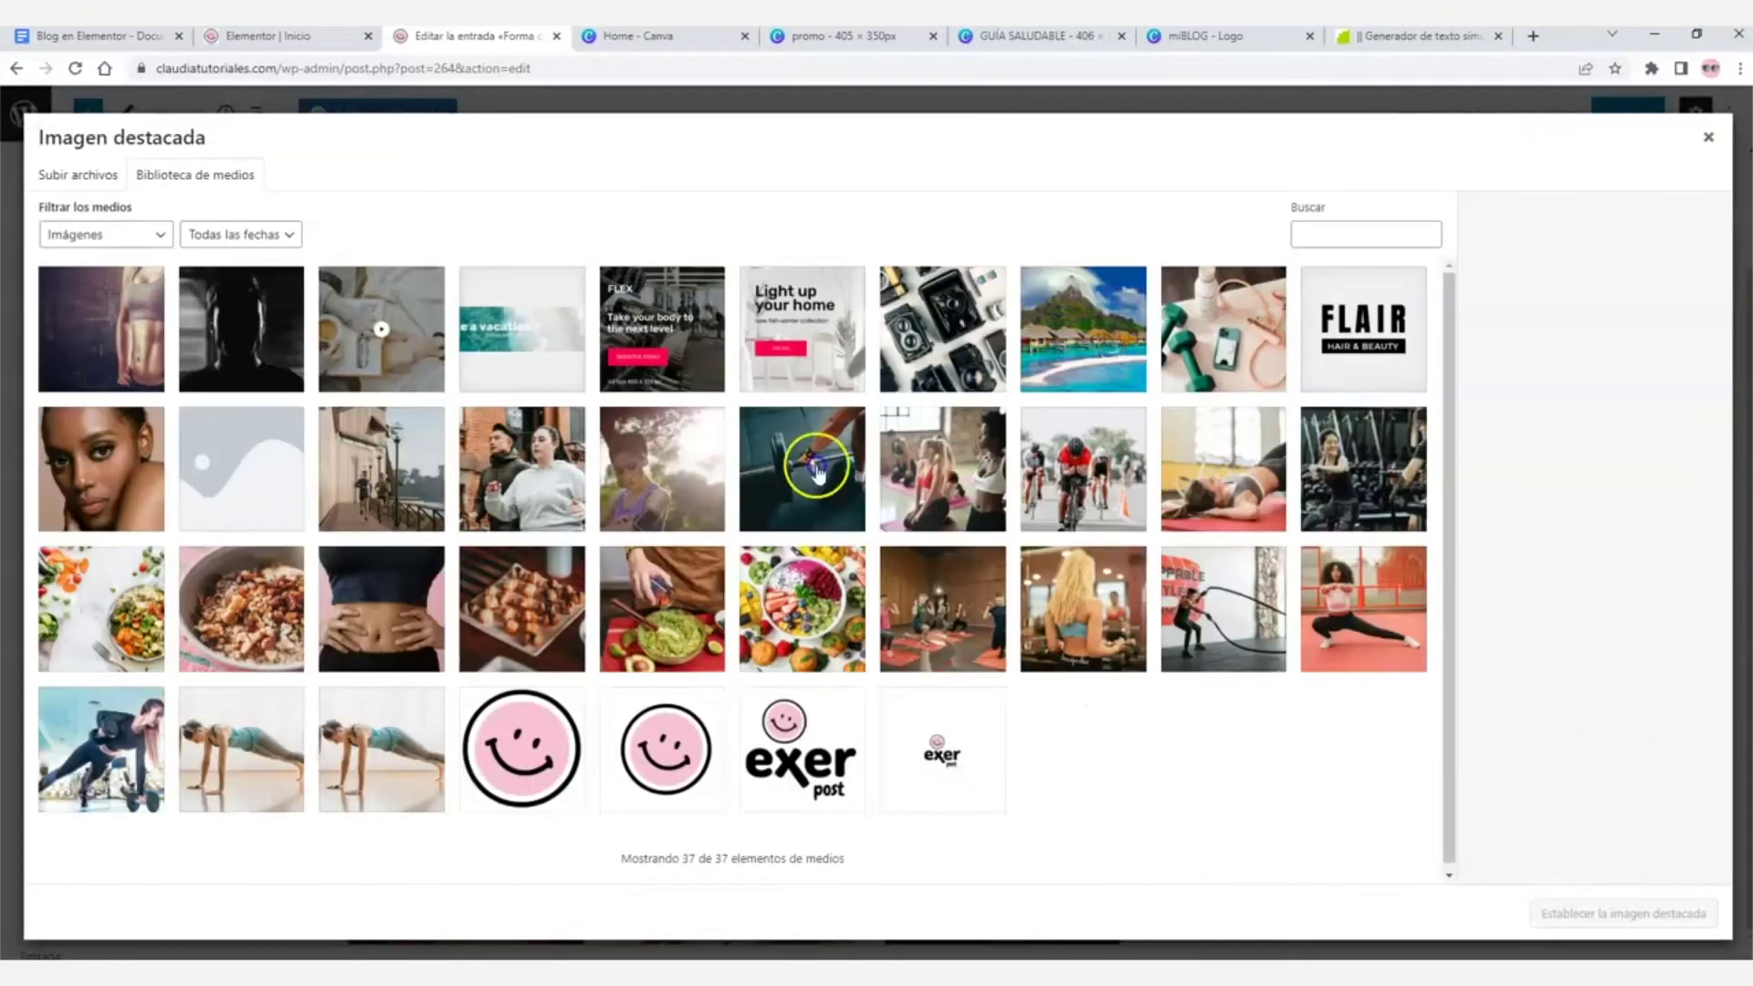
click(117, 190)
click(923, 504)
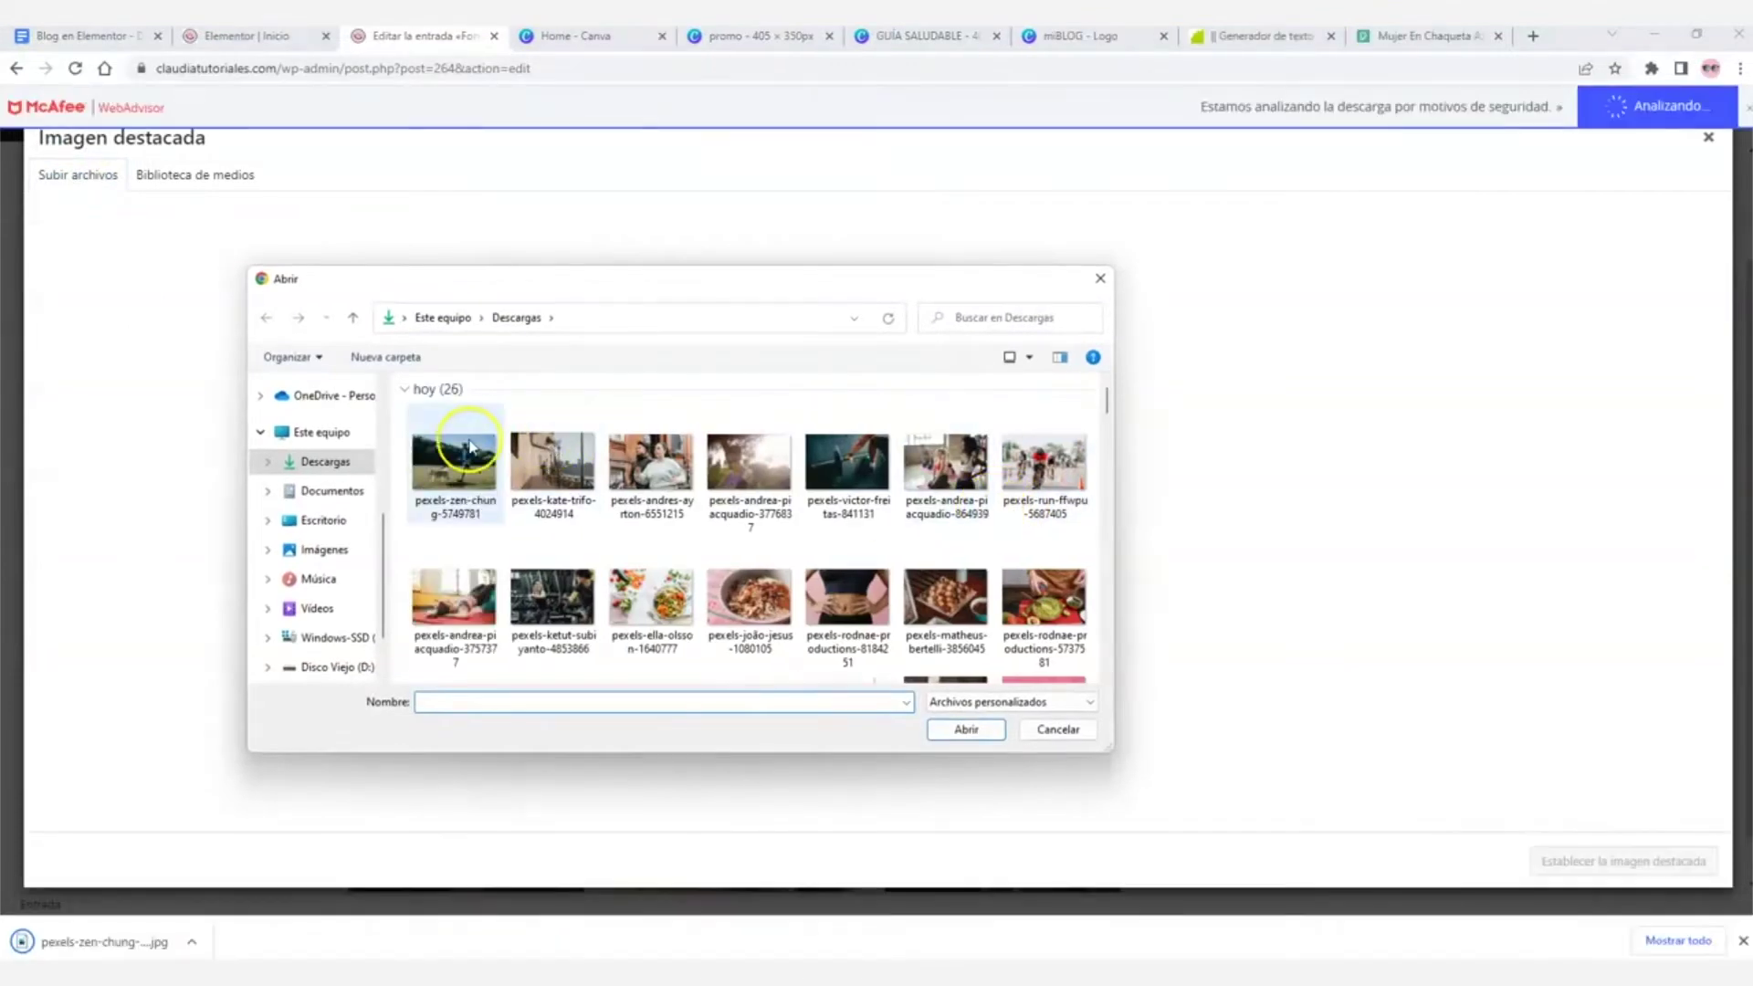
click(454, 462)
click(968, 729)
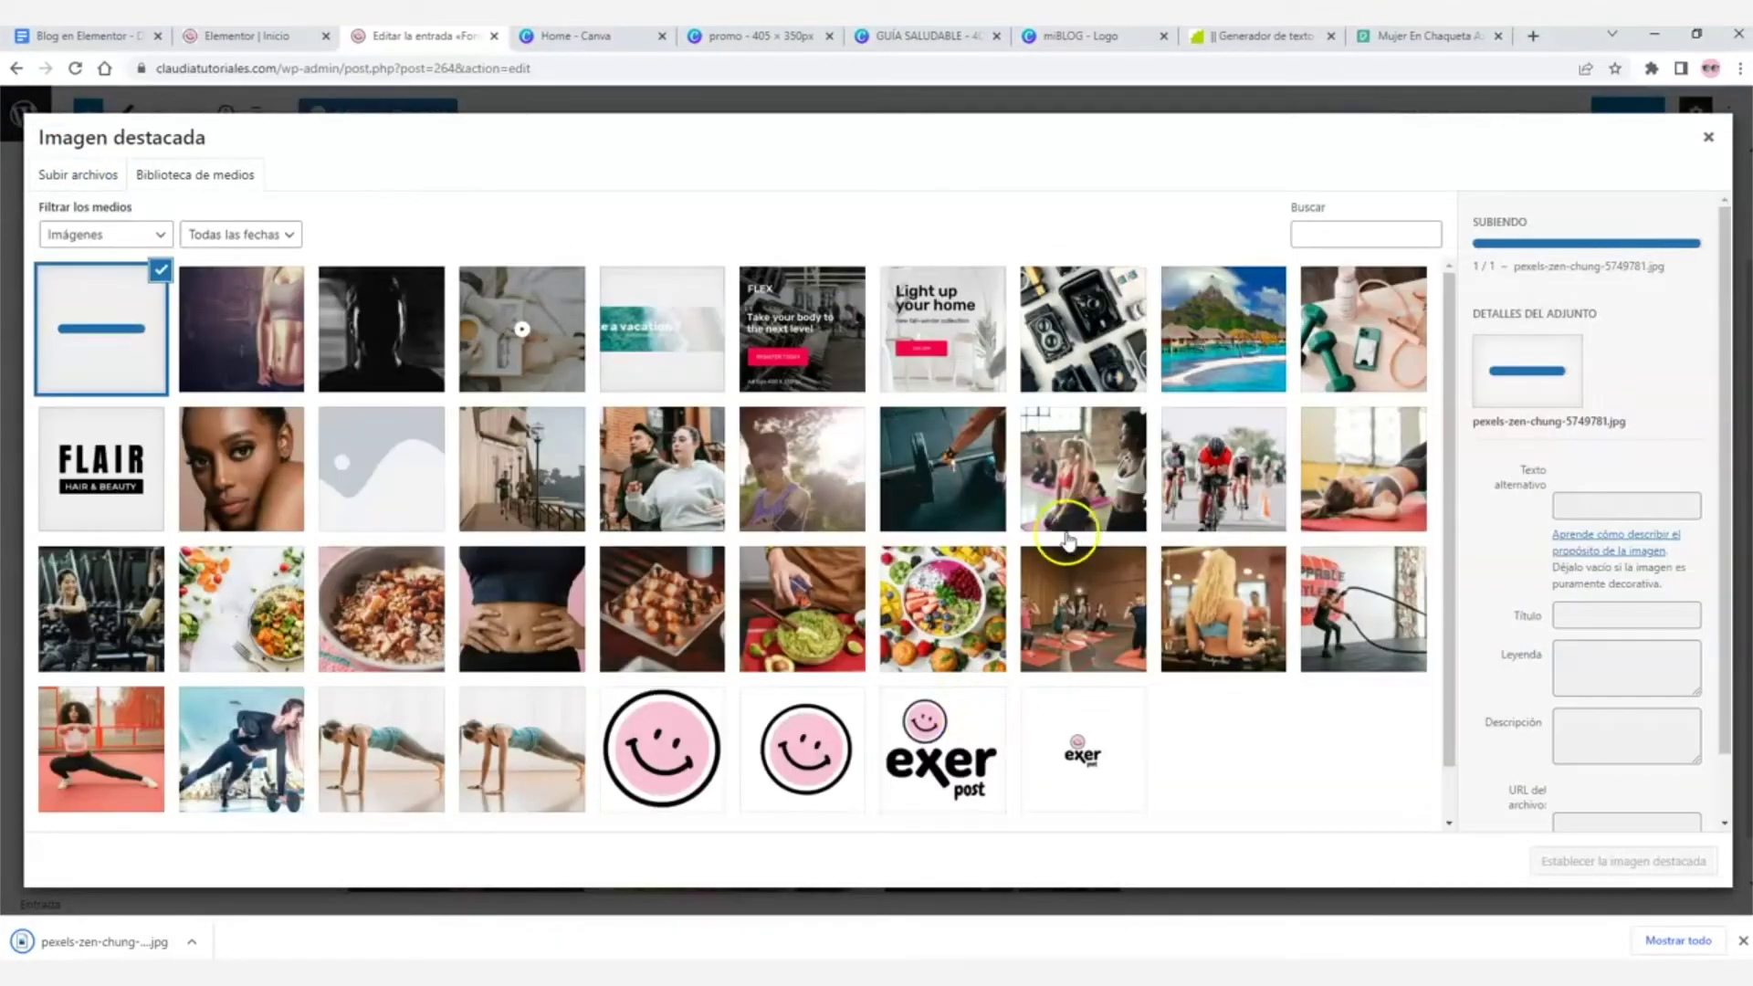
click(1574, 847)
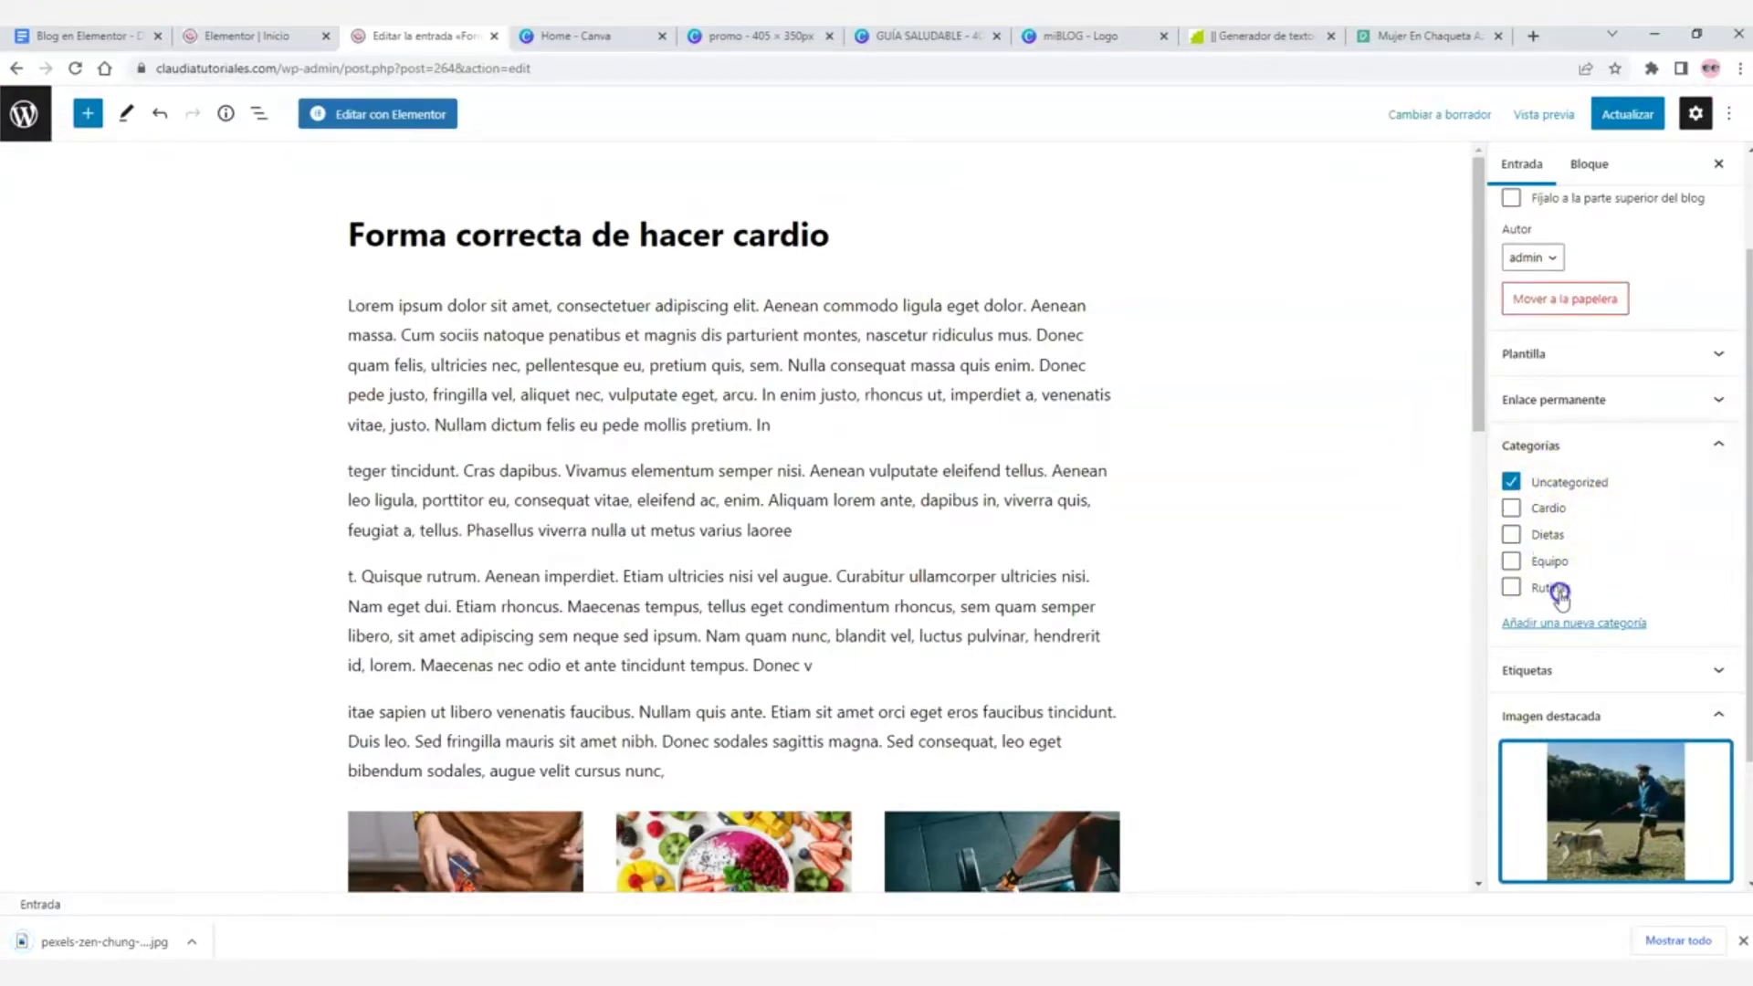
- Assign the post to the Cardio category instead of Uncategorized and update it
click(1511, 508)
click(1512, 482)
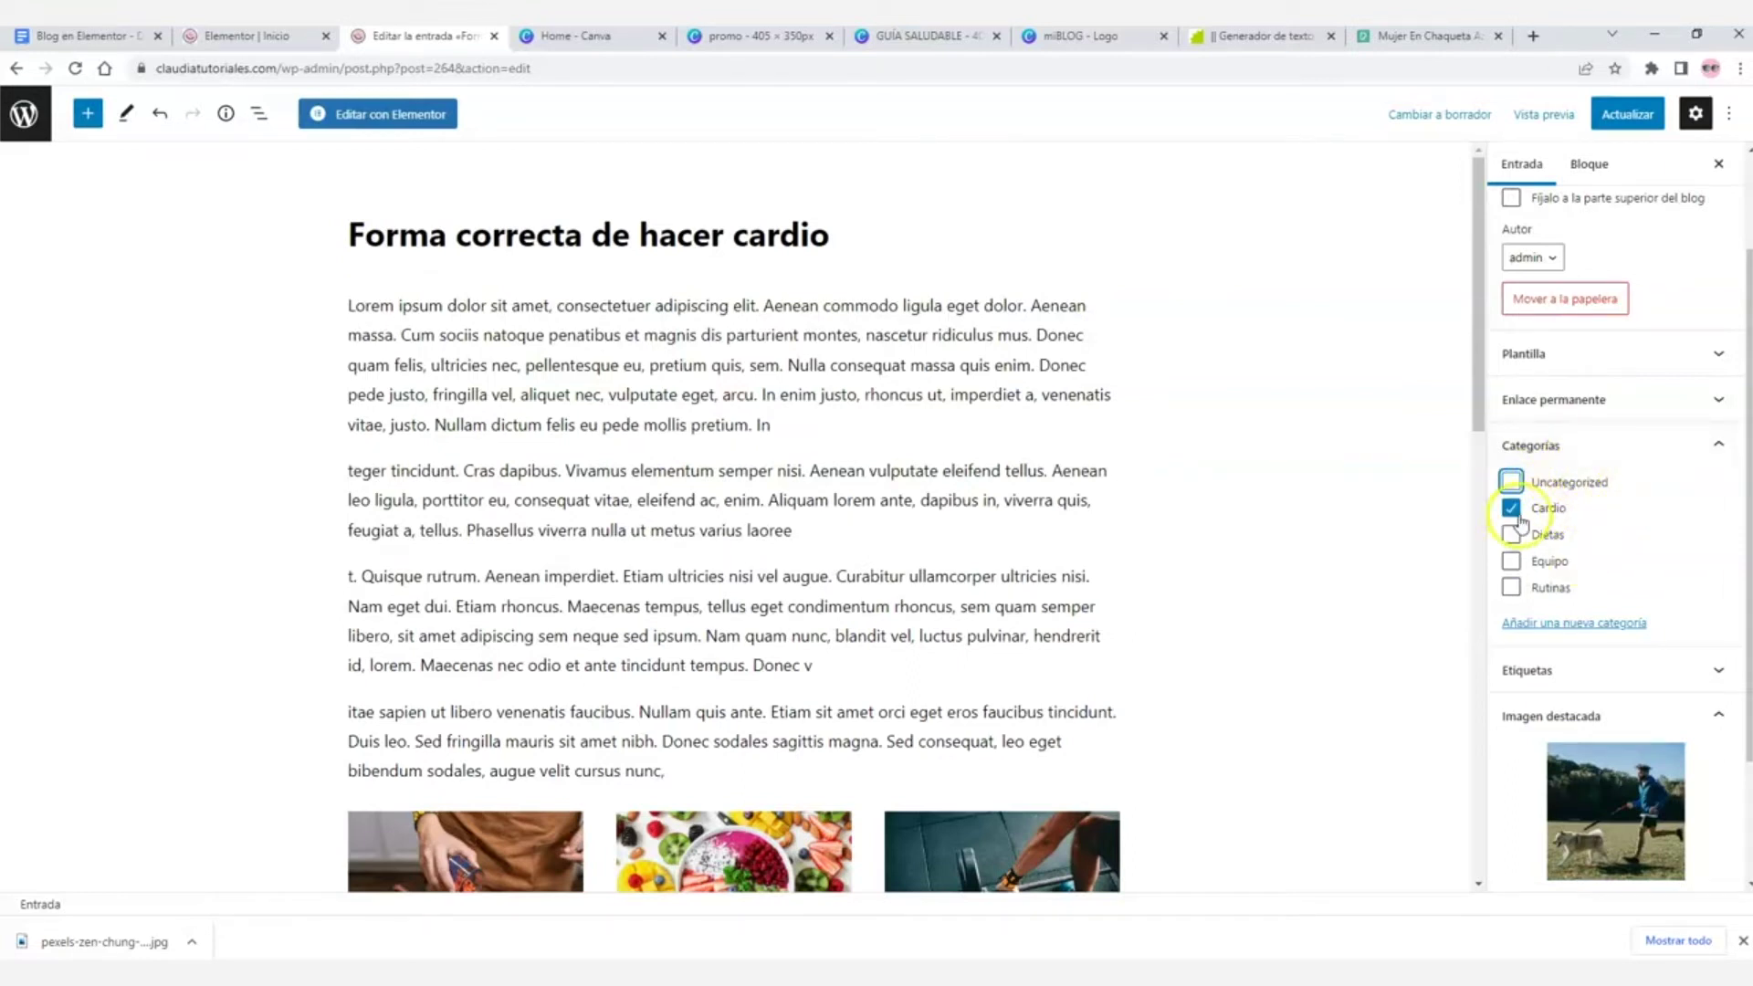
click(1631, 118)
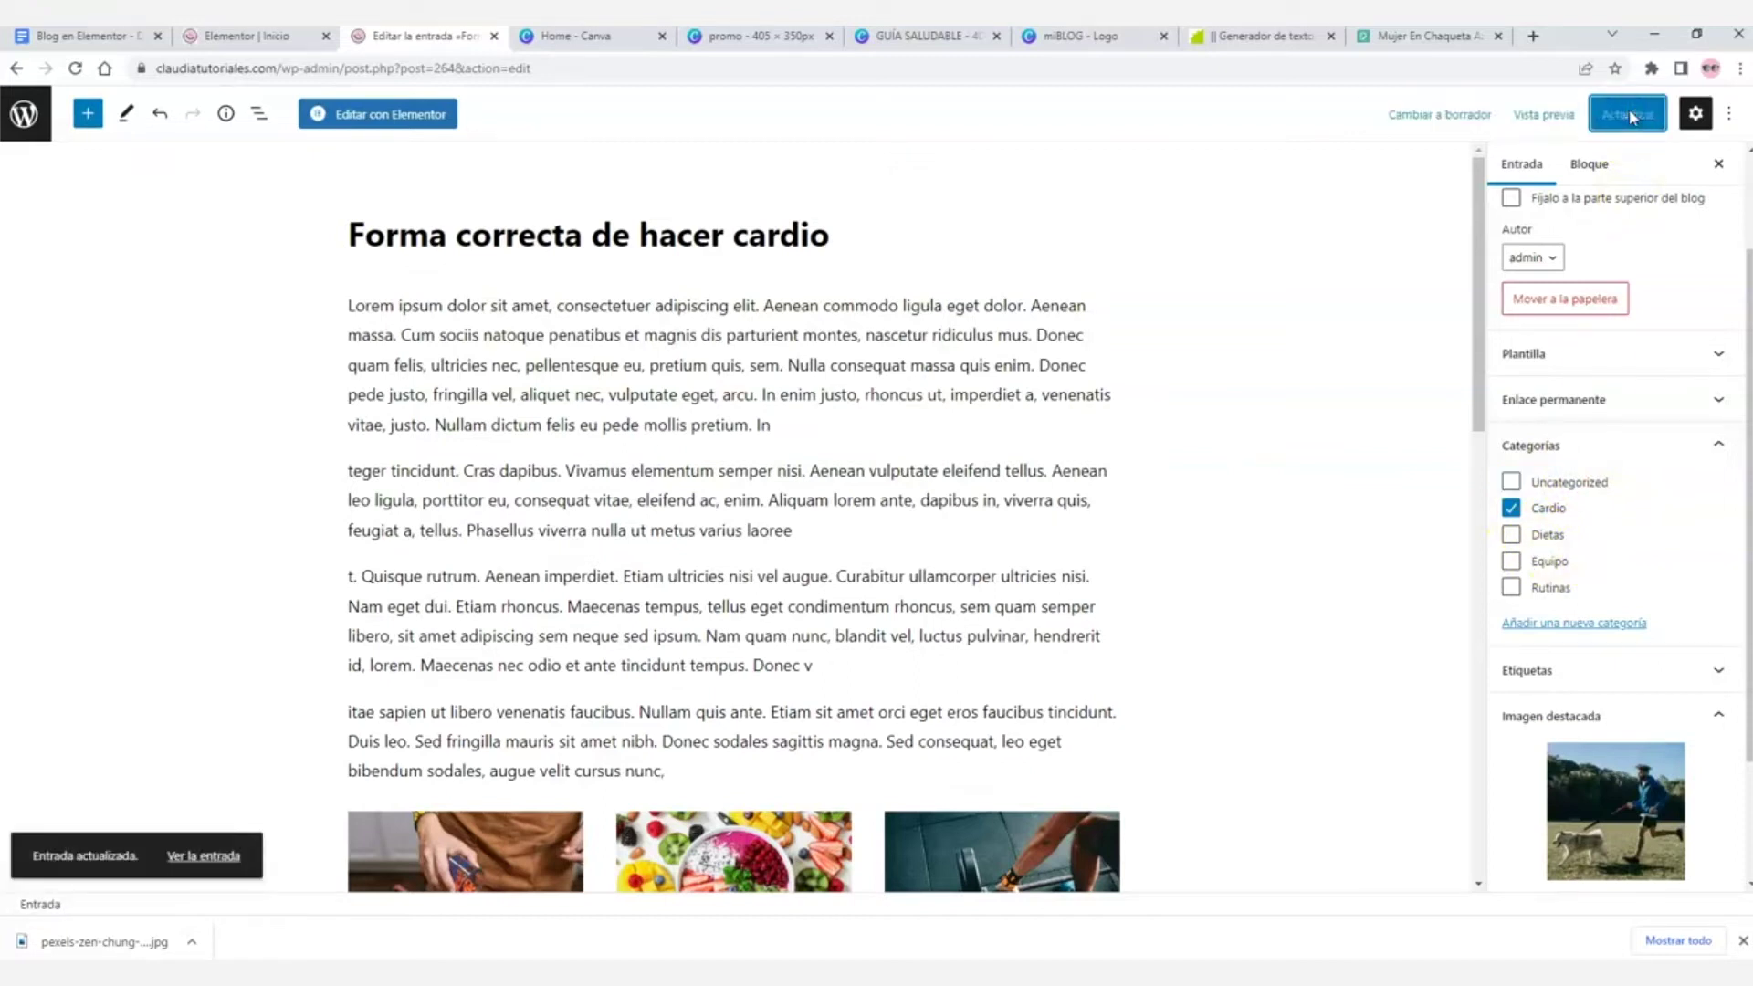
- Reload the homepage in the Elementor editor and check the post thumbnails listed under Lo Más Leído
click(265, 39)
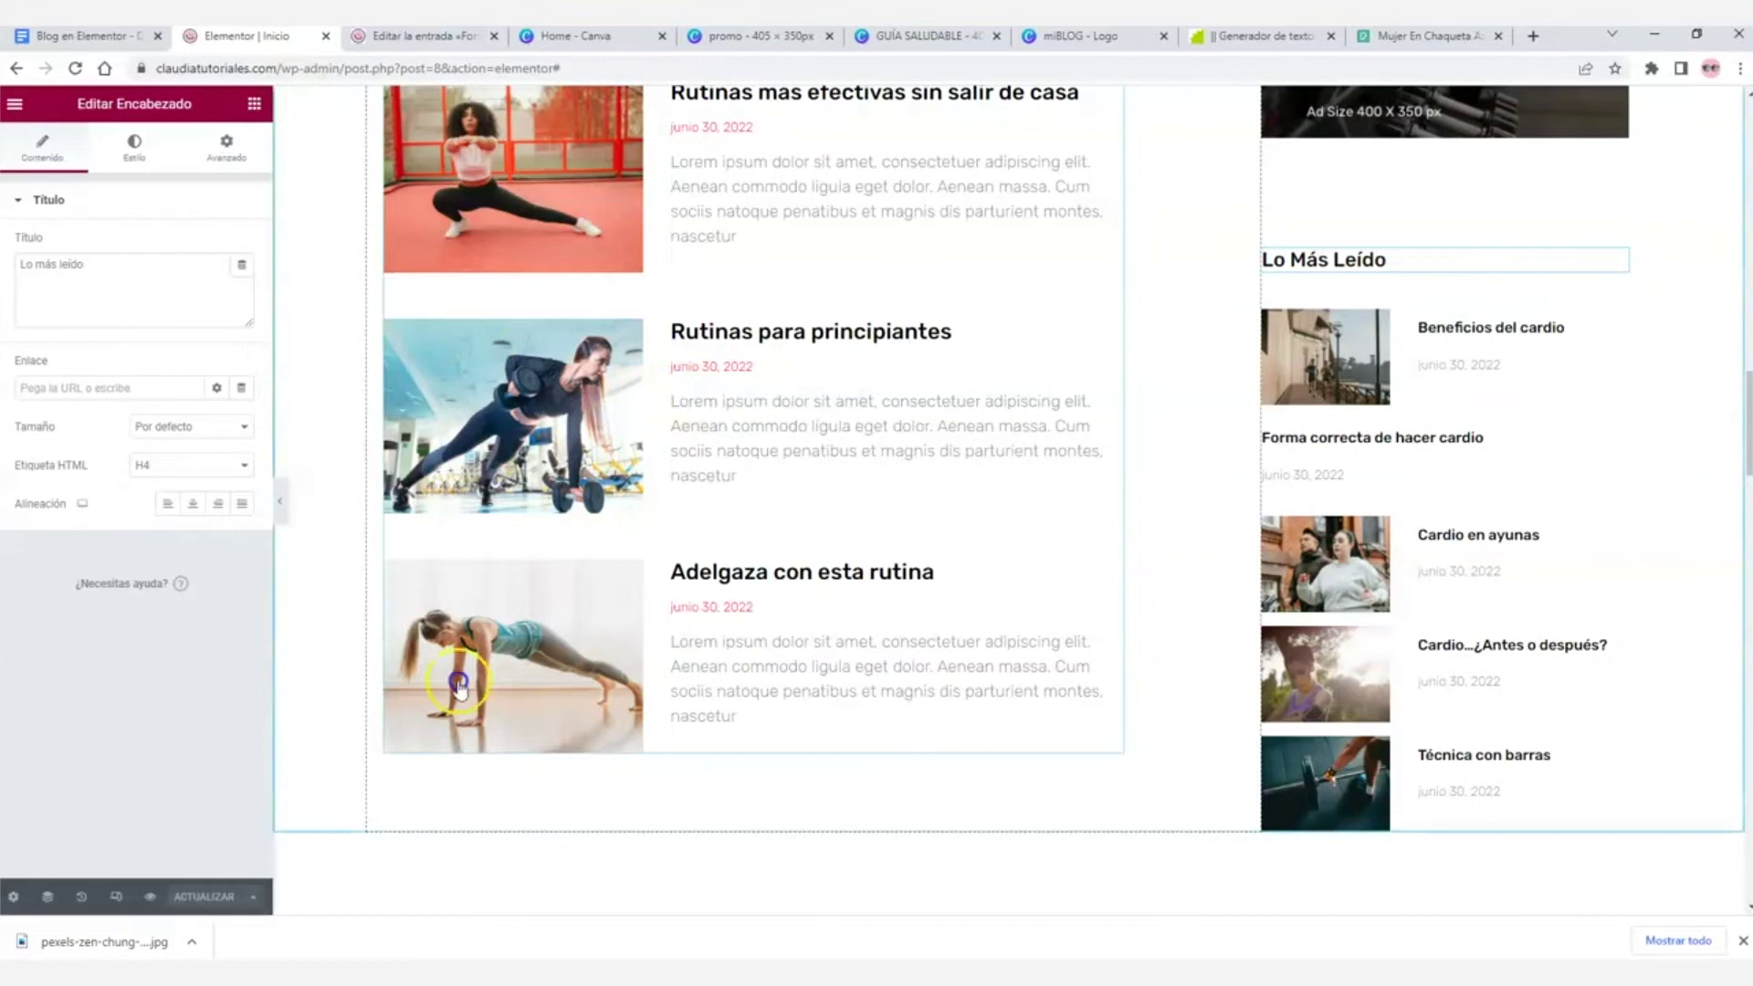
click(76, 67)
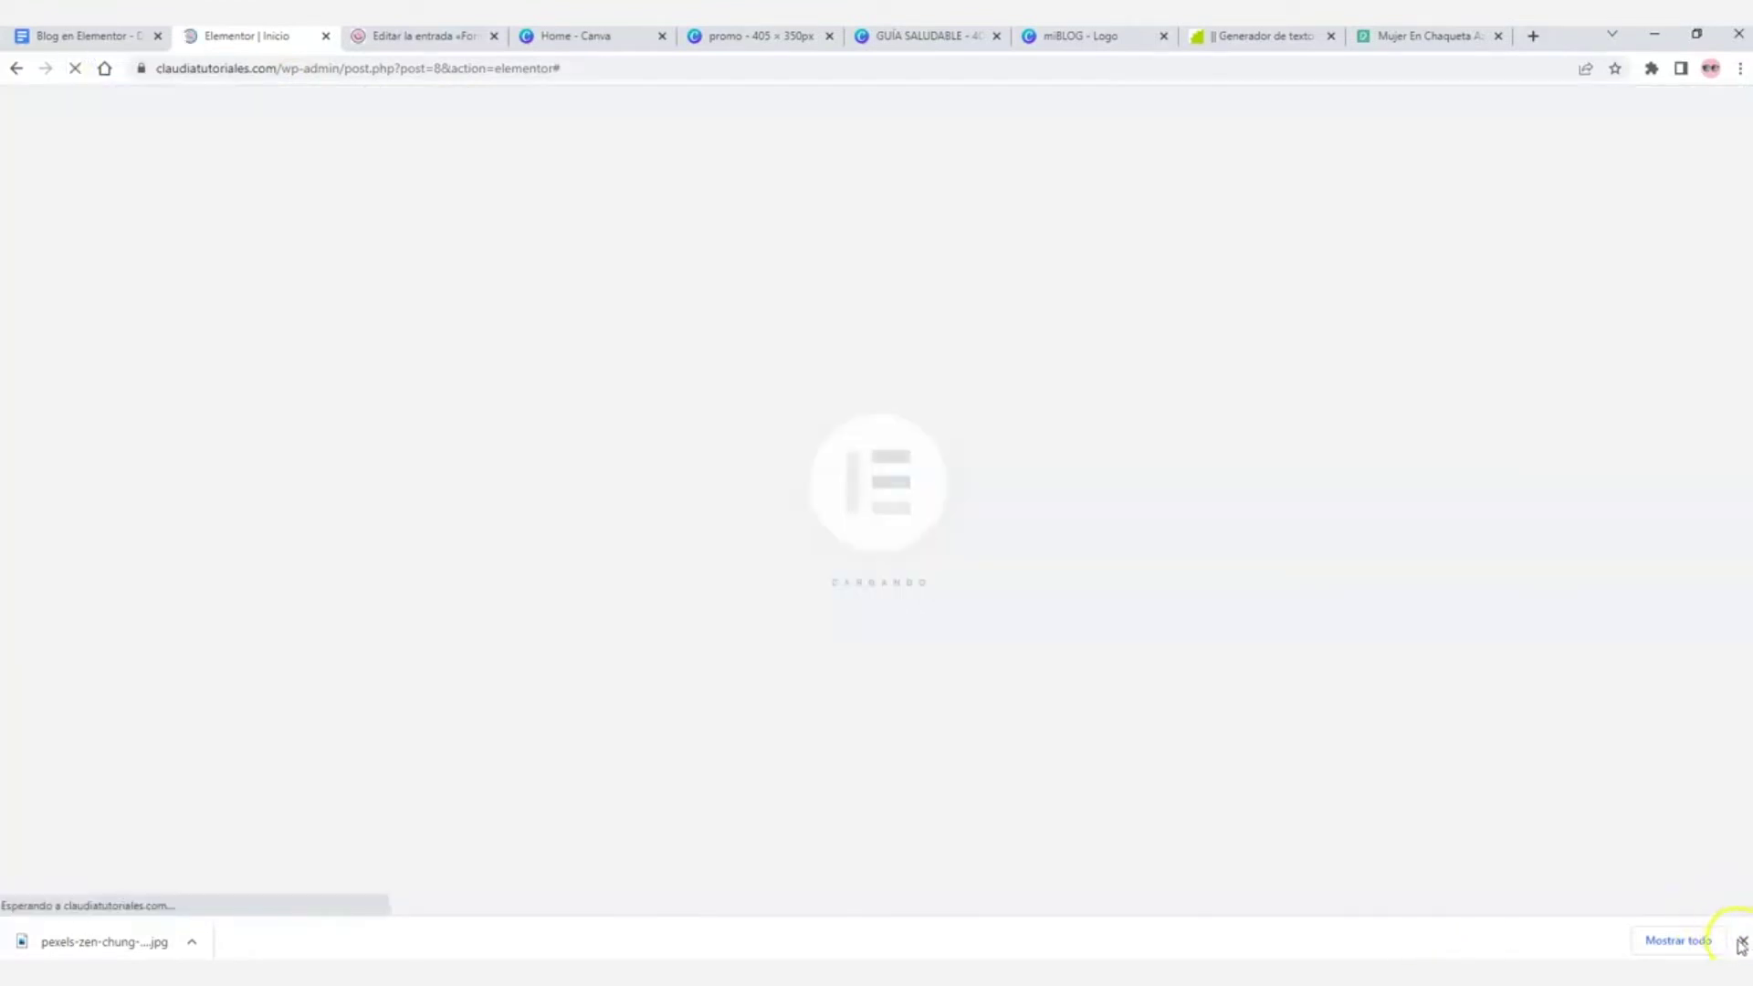
click(1743, 940)
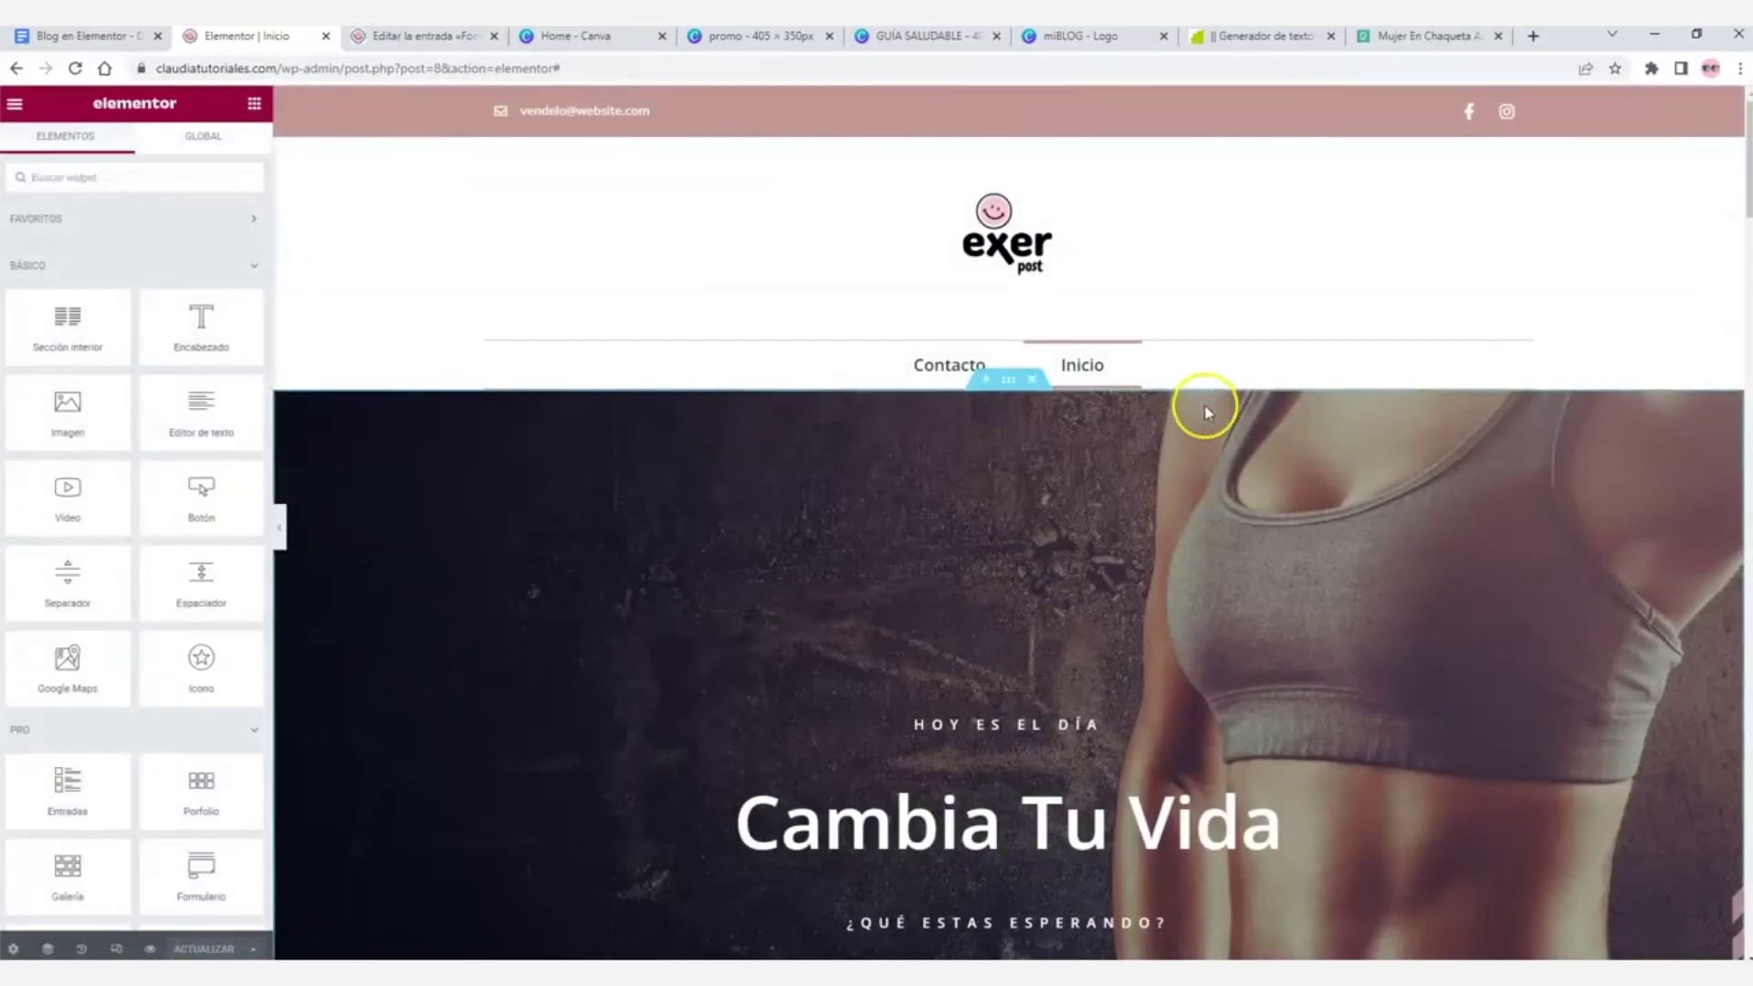
scroll(1252, 427, down, 10)
scroll(1256, 436, down, 10)
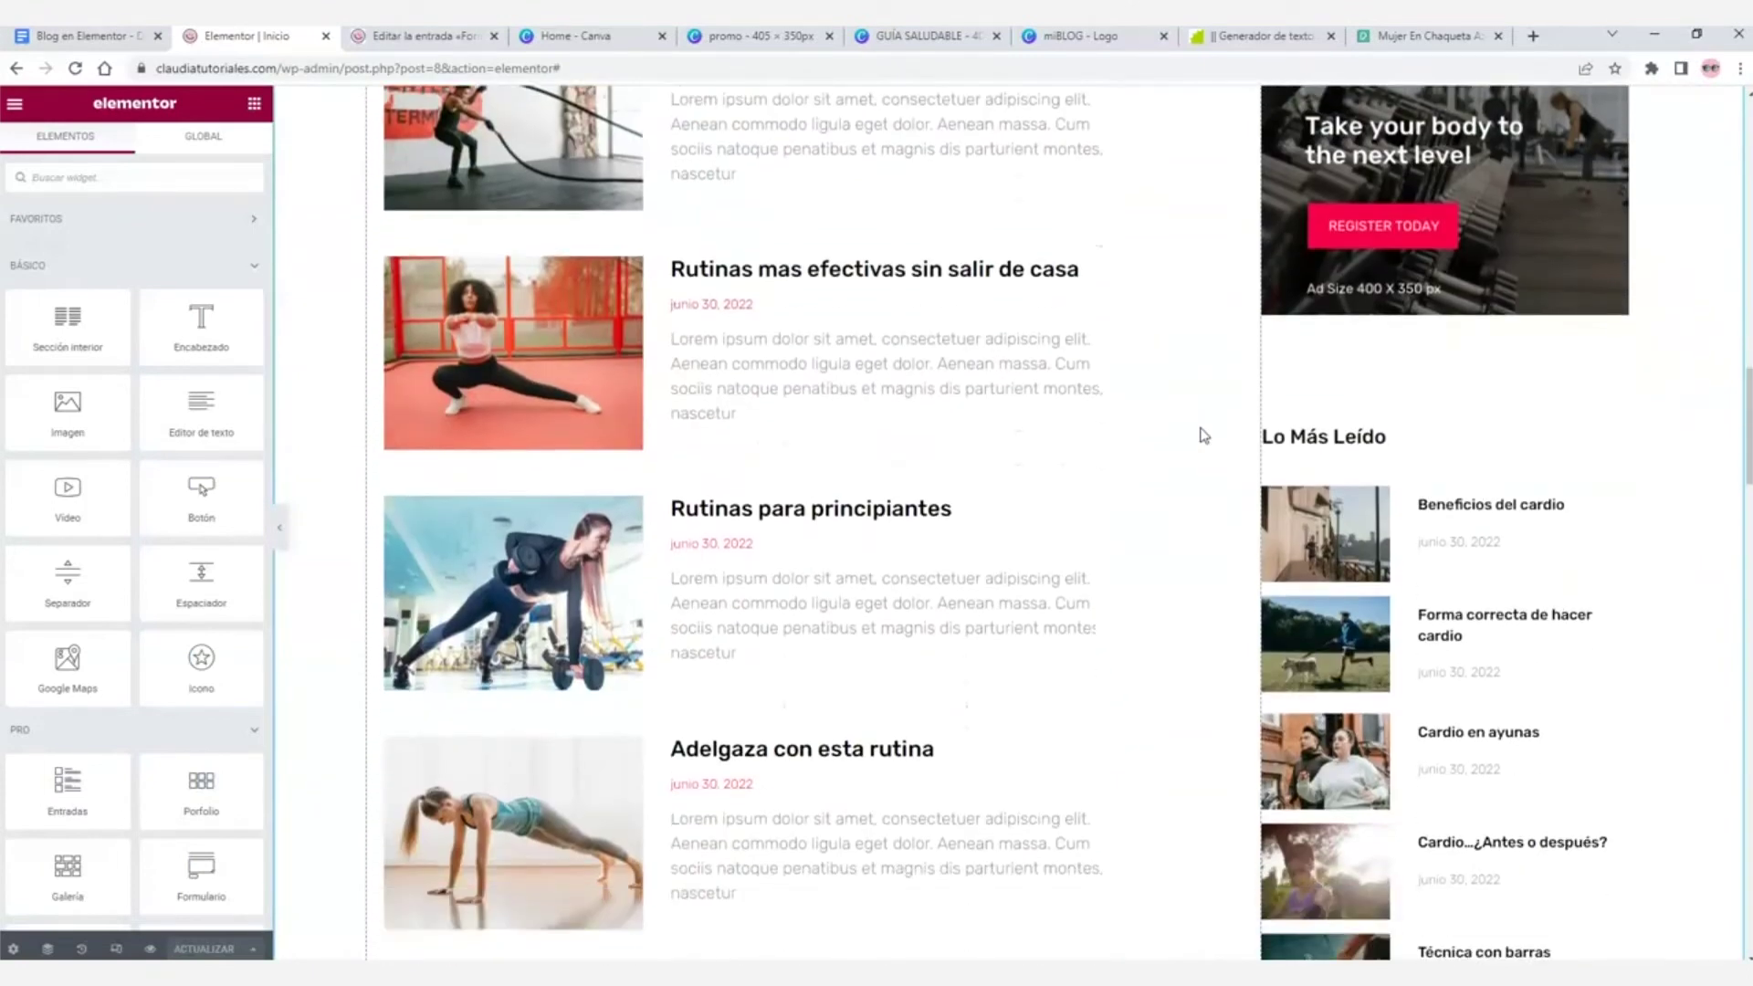
scroll(1203, 435, down, 3)
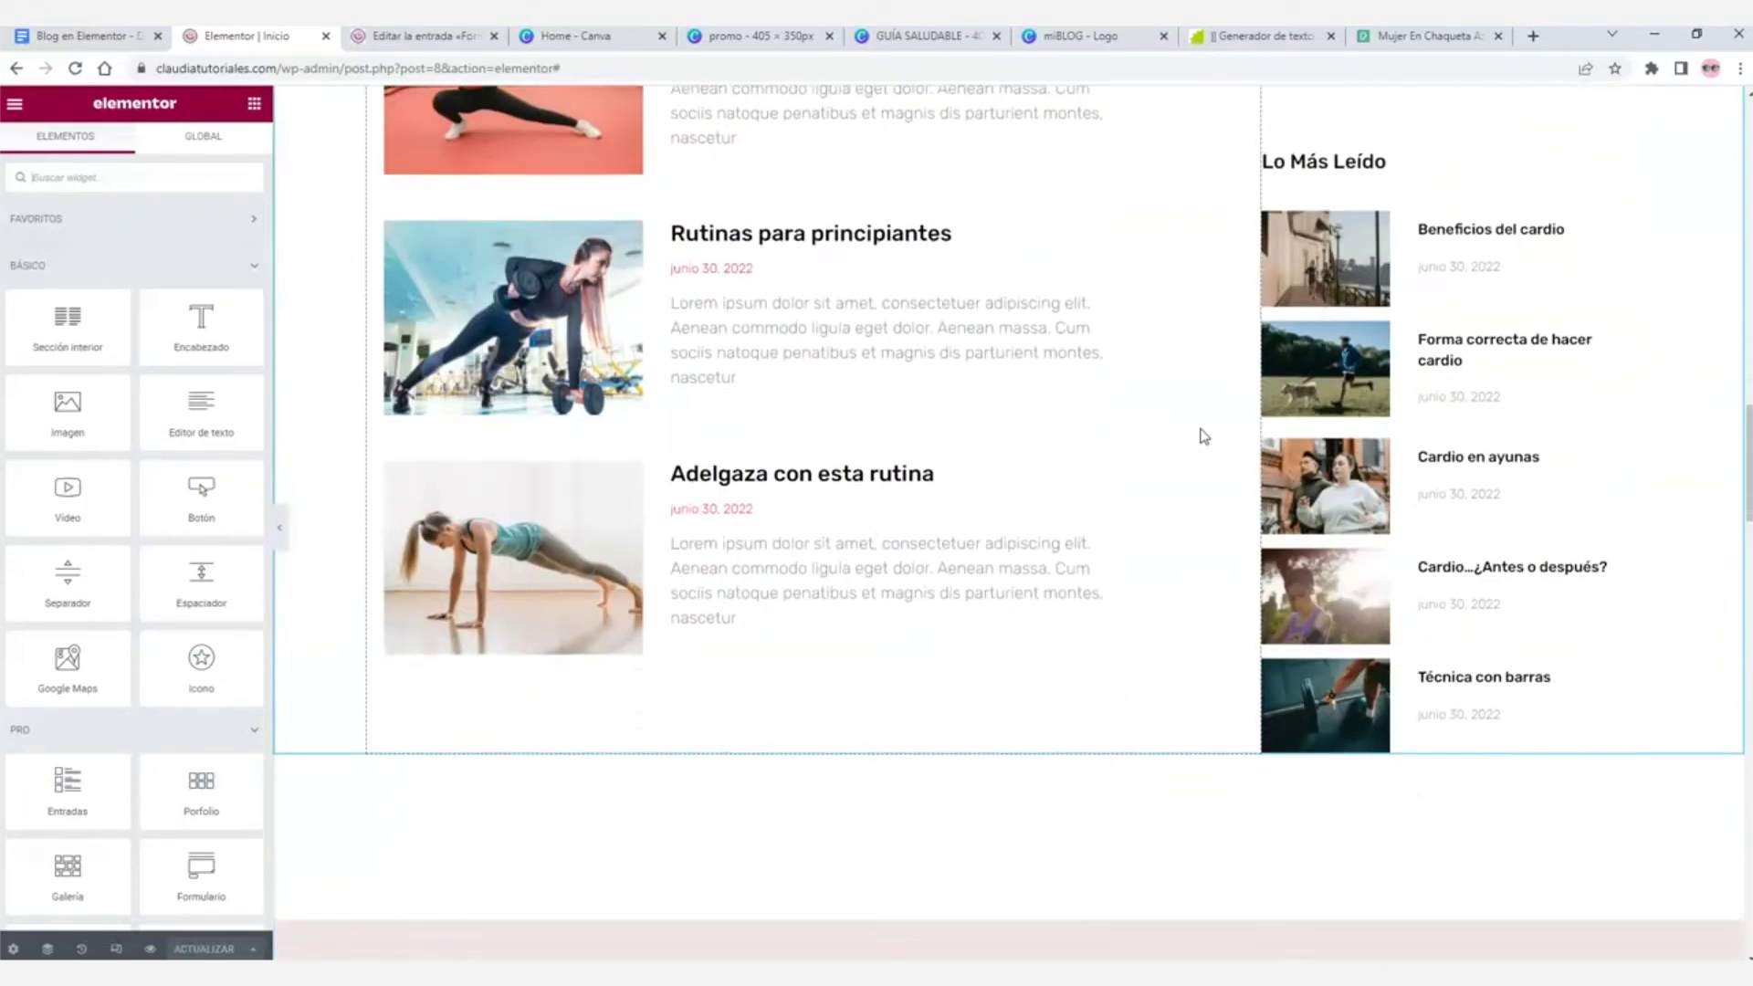
scroll(1203, 436, up, 1)
click(1452, 478)
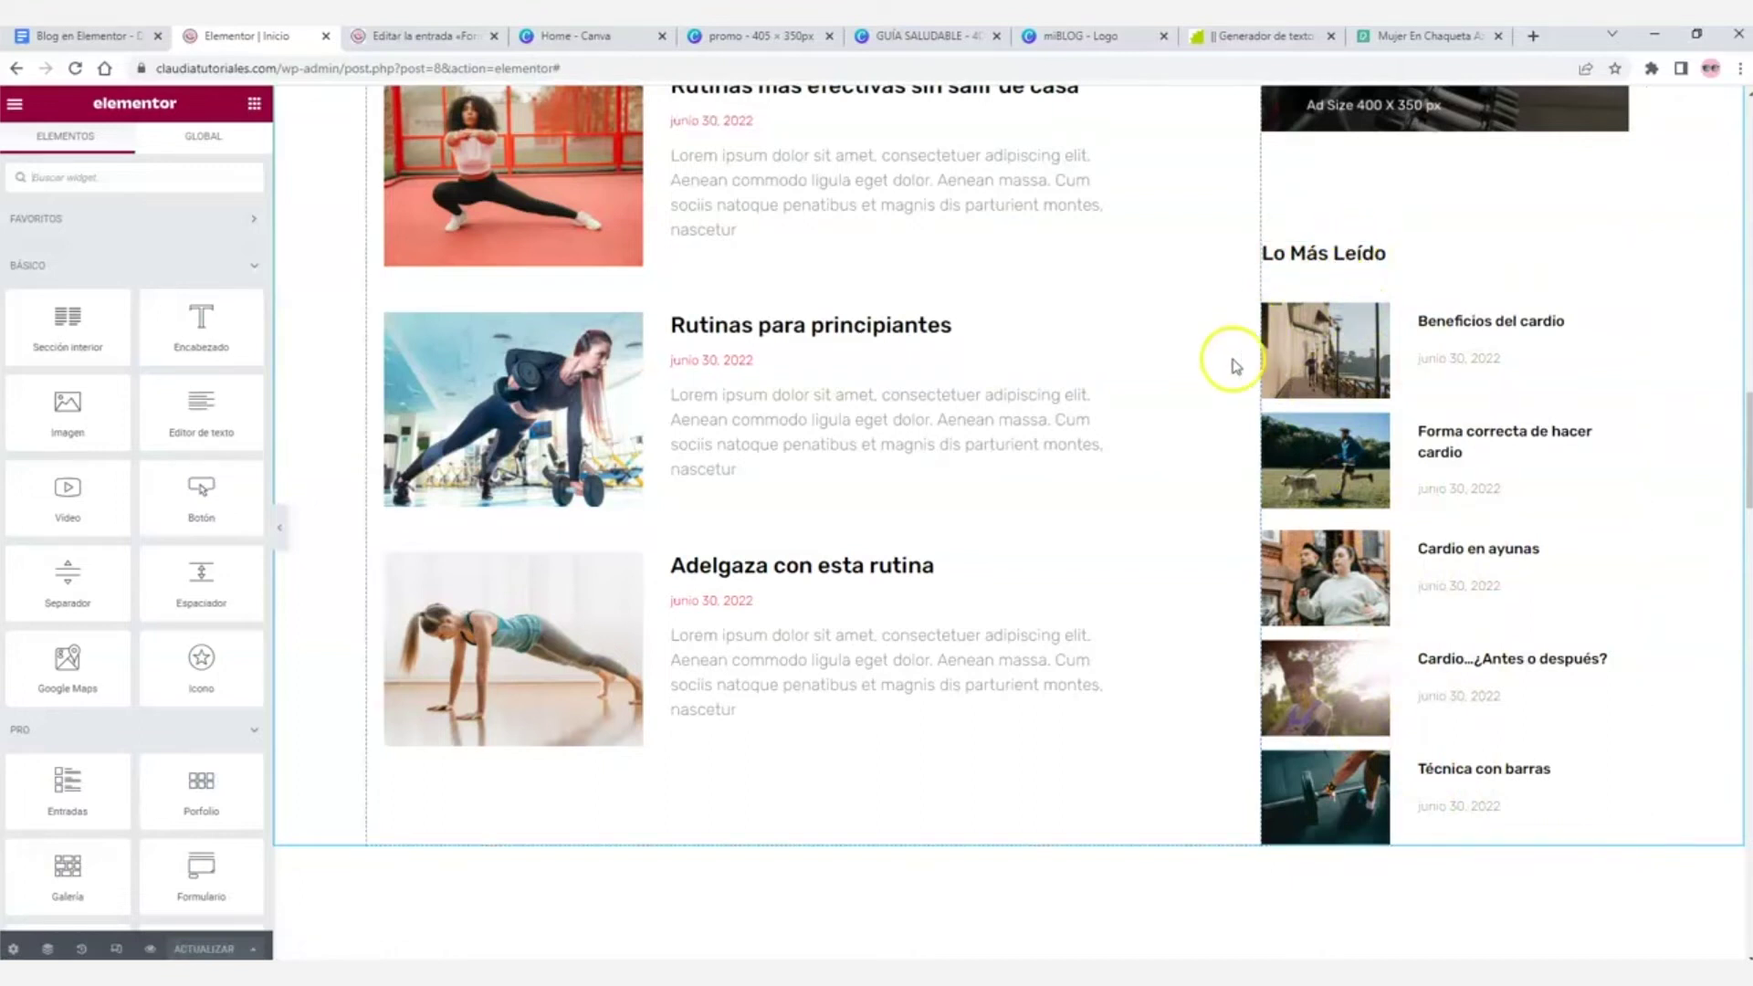
- Consult the category plan in Canva, then replace the "On Taste" divider text in the homepage's food section with "Dietas"
scroll(1225, 375, down, 10)
scroll(813, 361, up, 1)
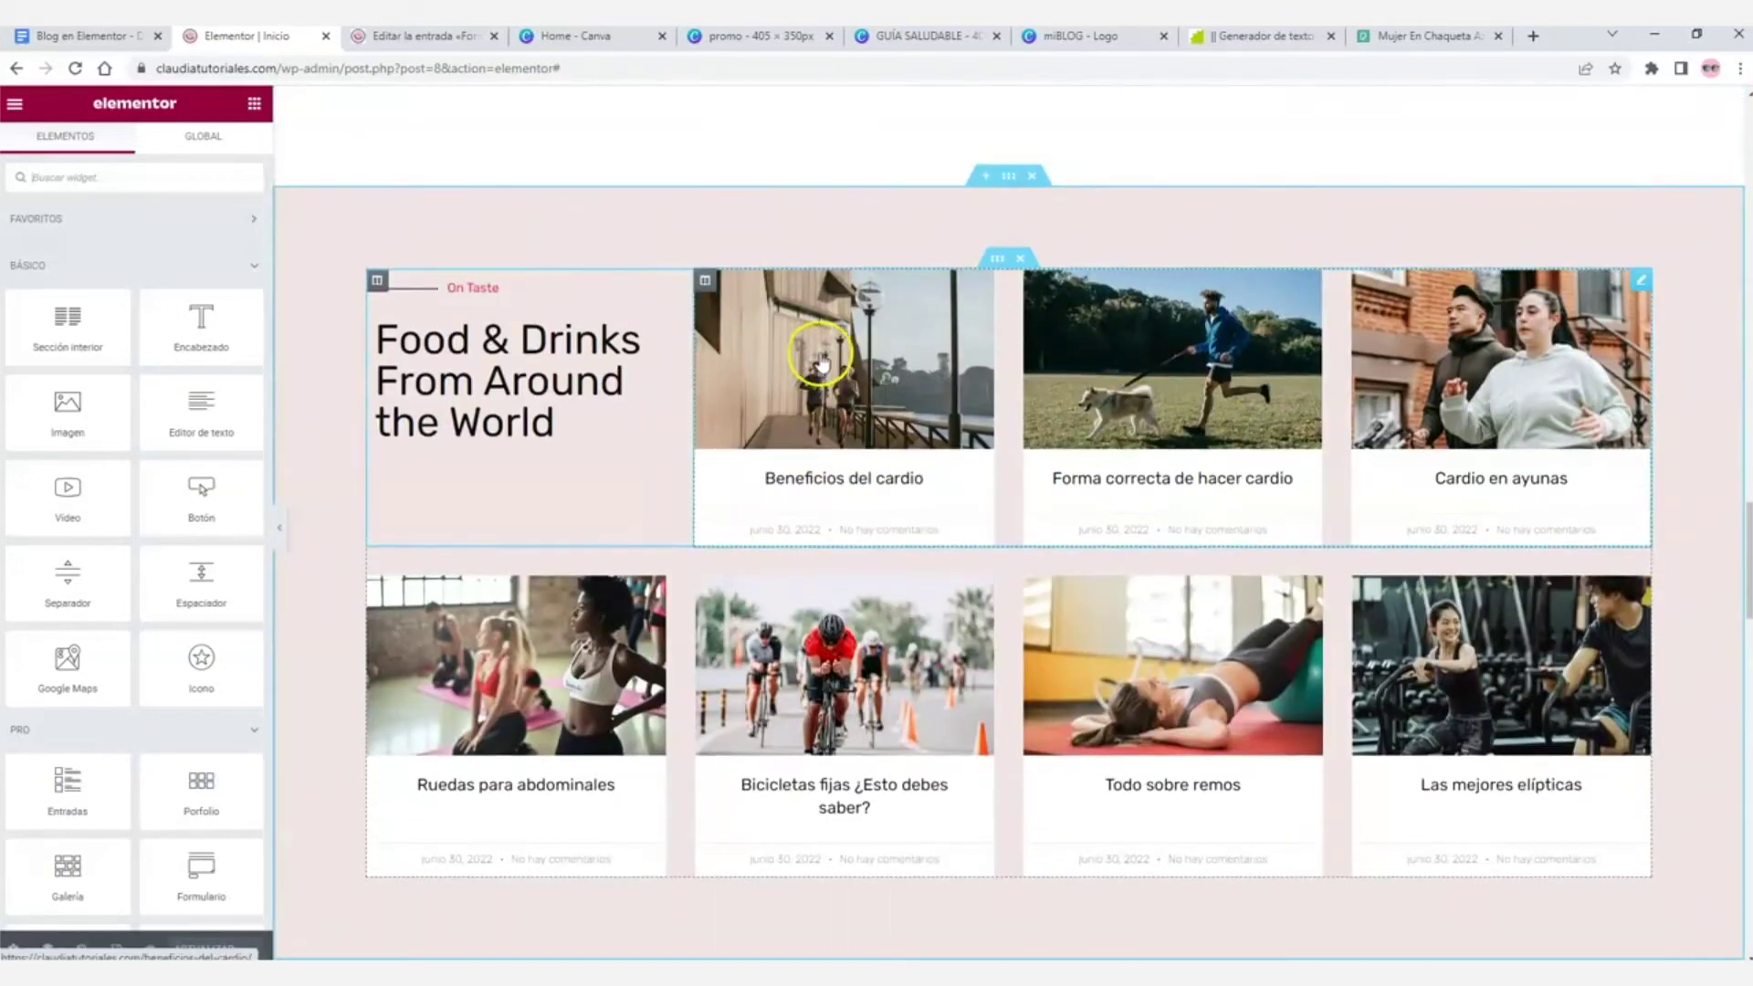
click(945, 41)
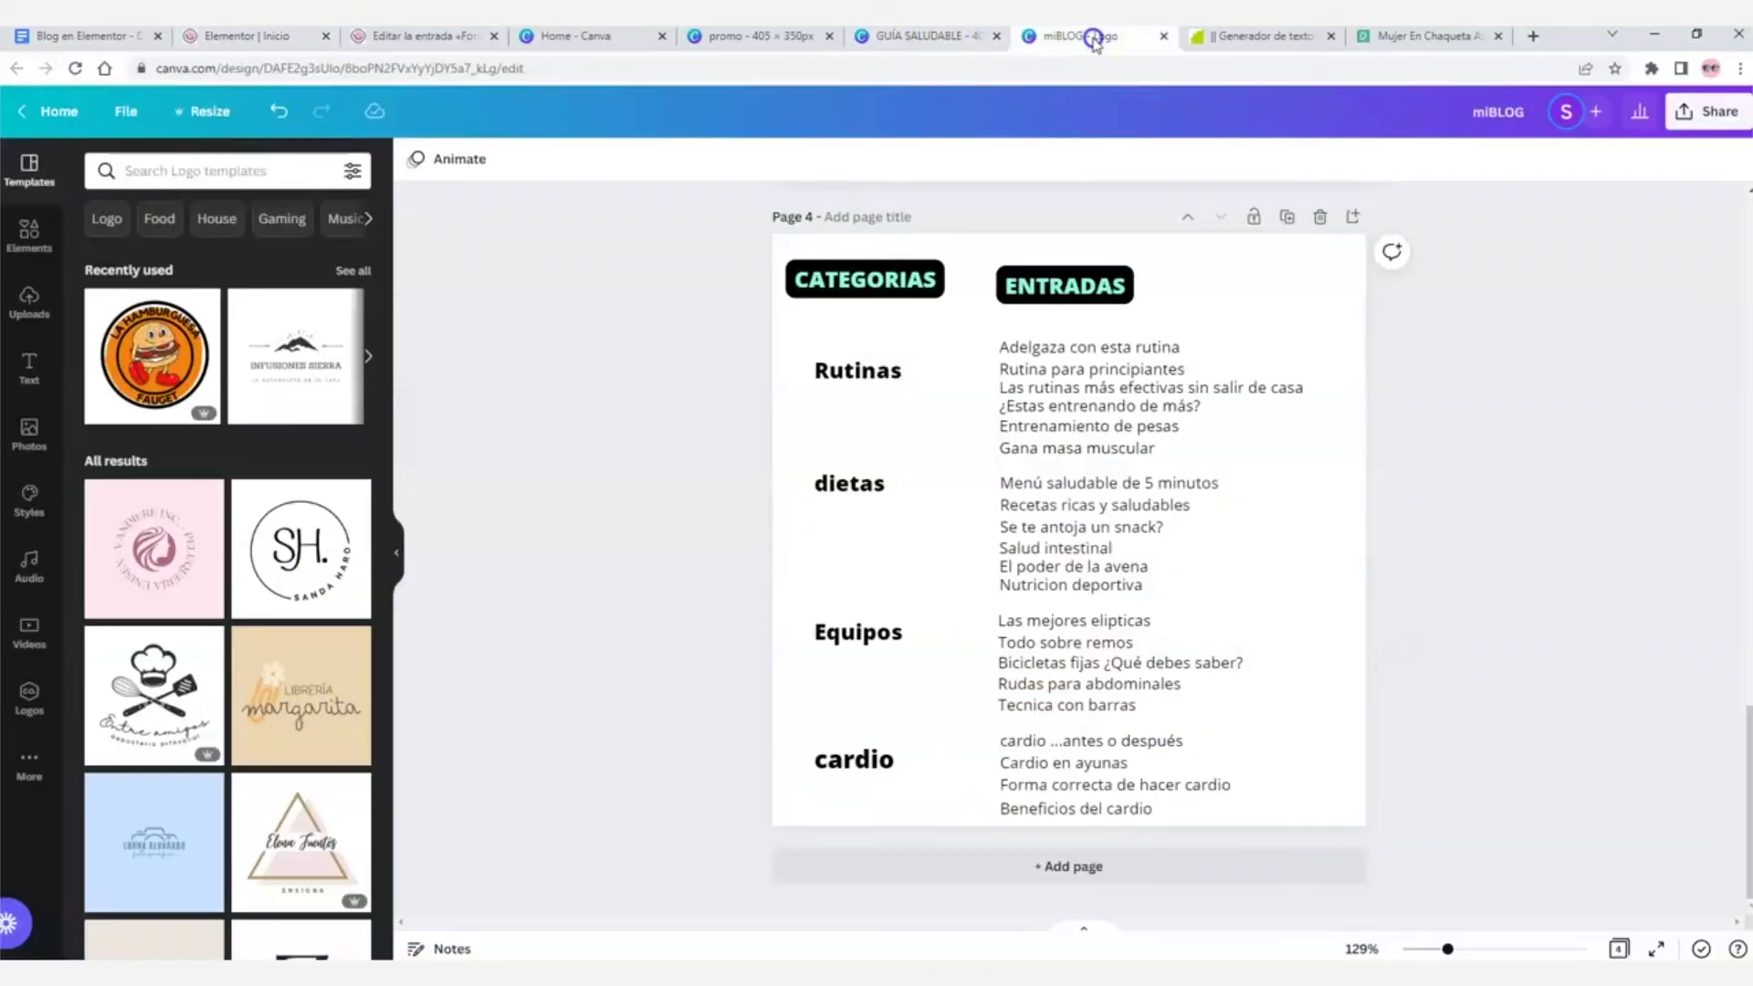
click(242, 41)
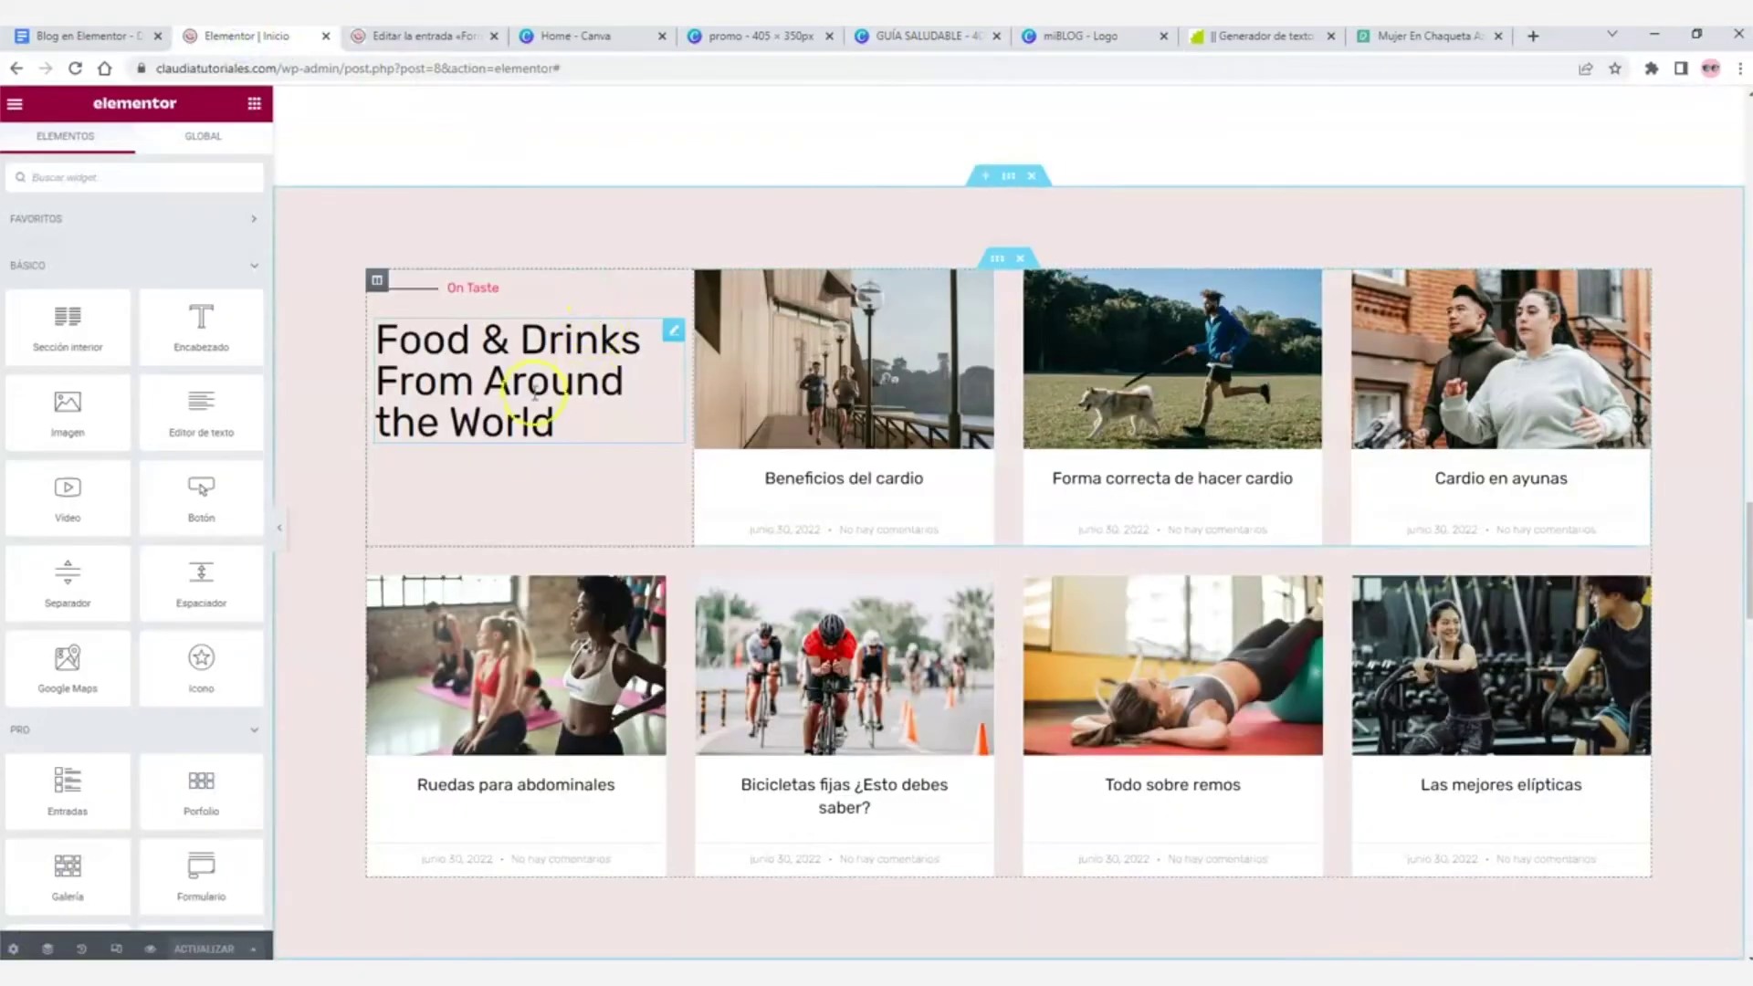
triple_click(470, 288)
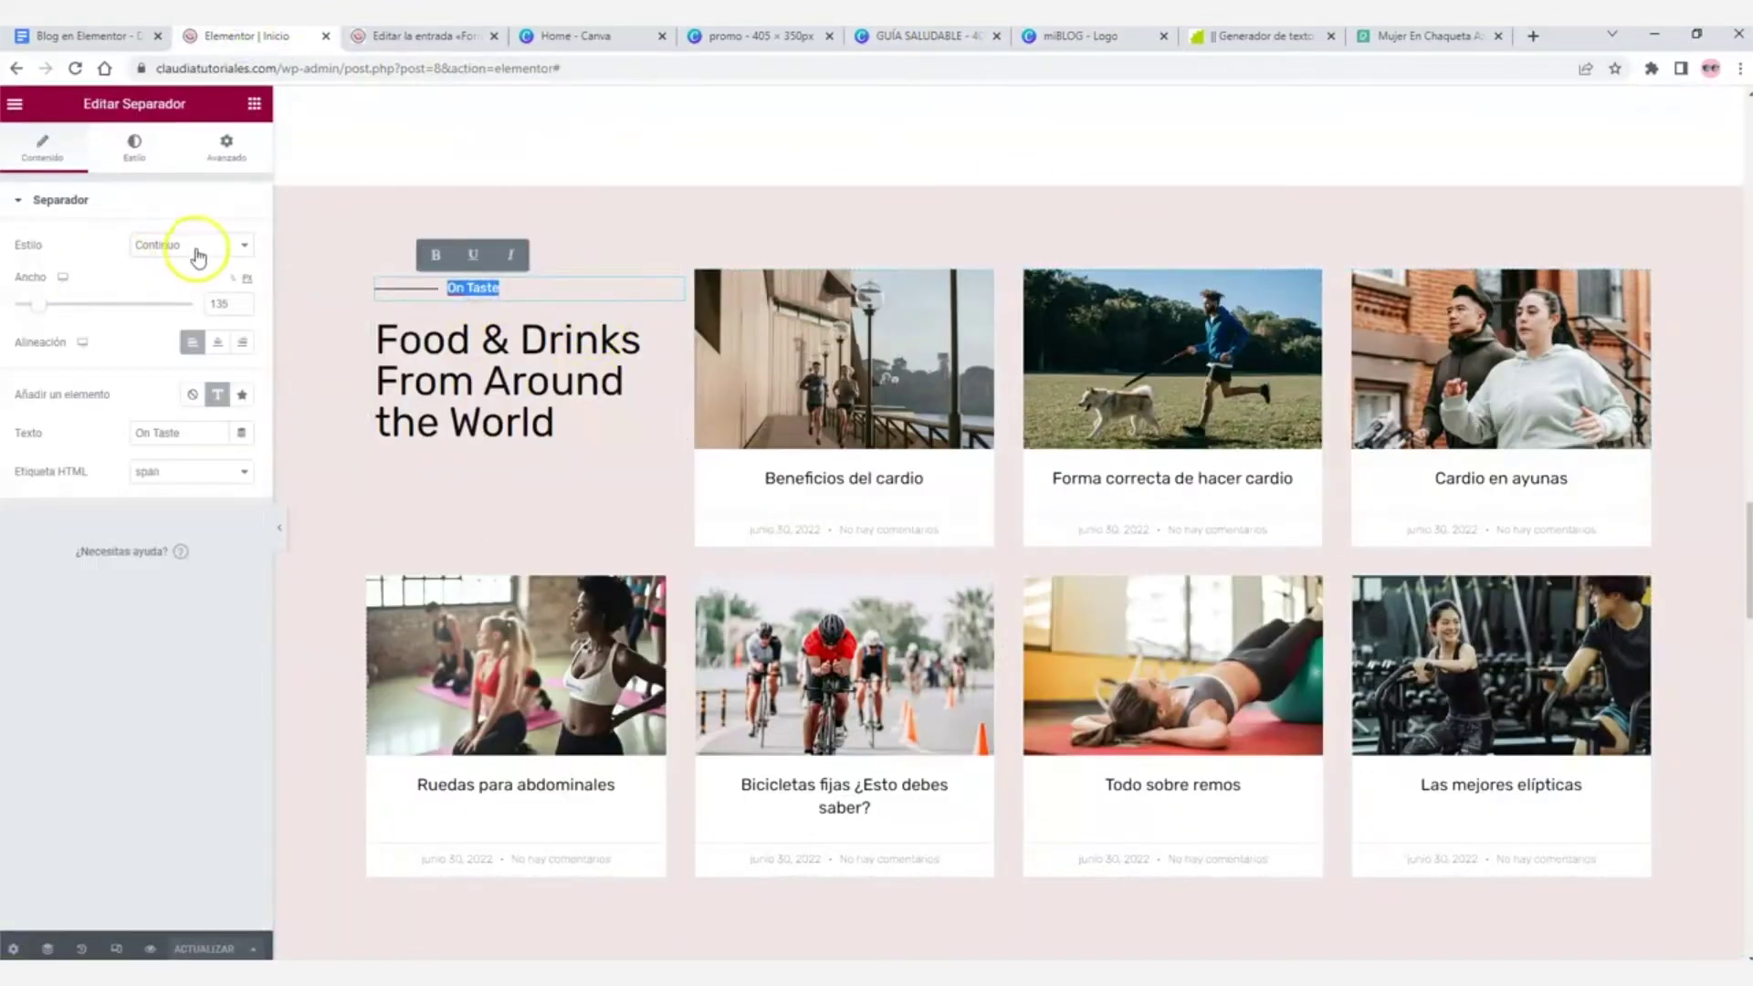
drag(183, 433, 118, 438)
text(Dietas)
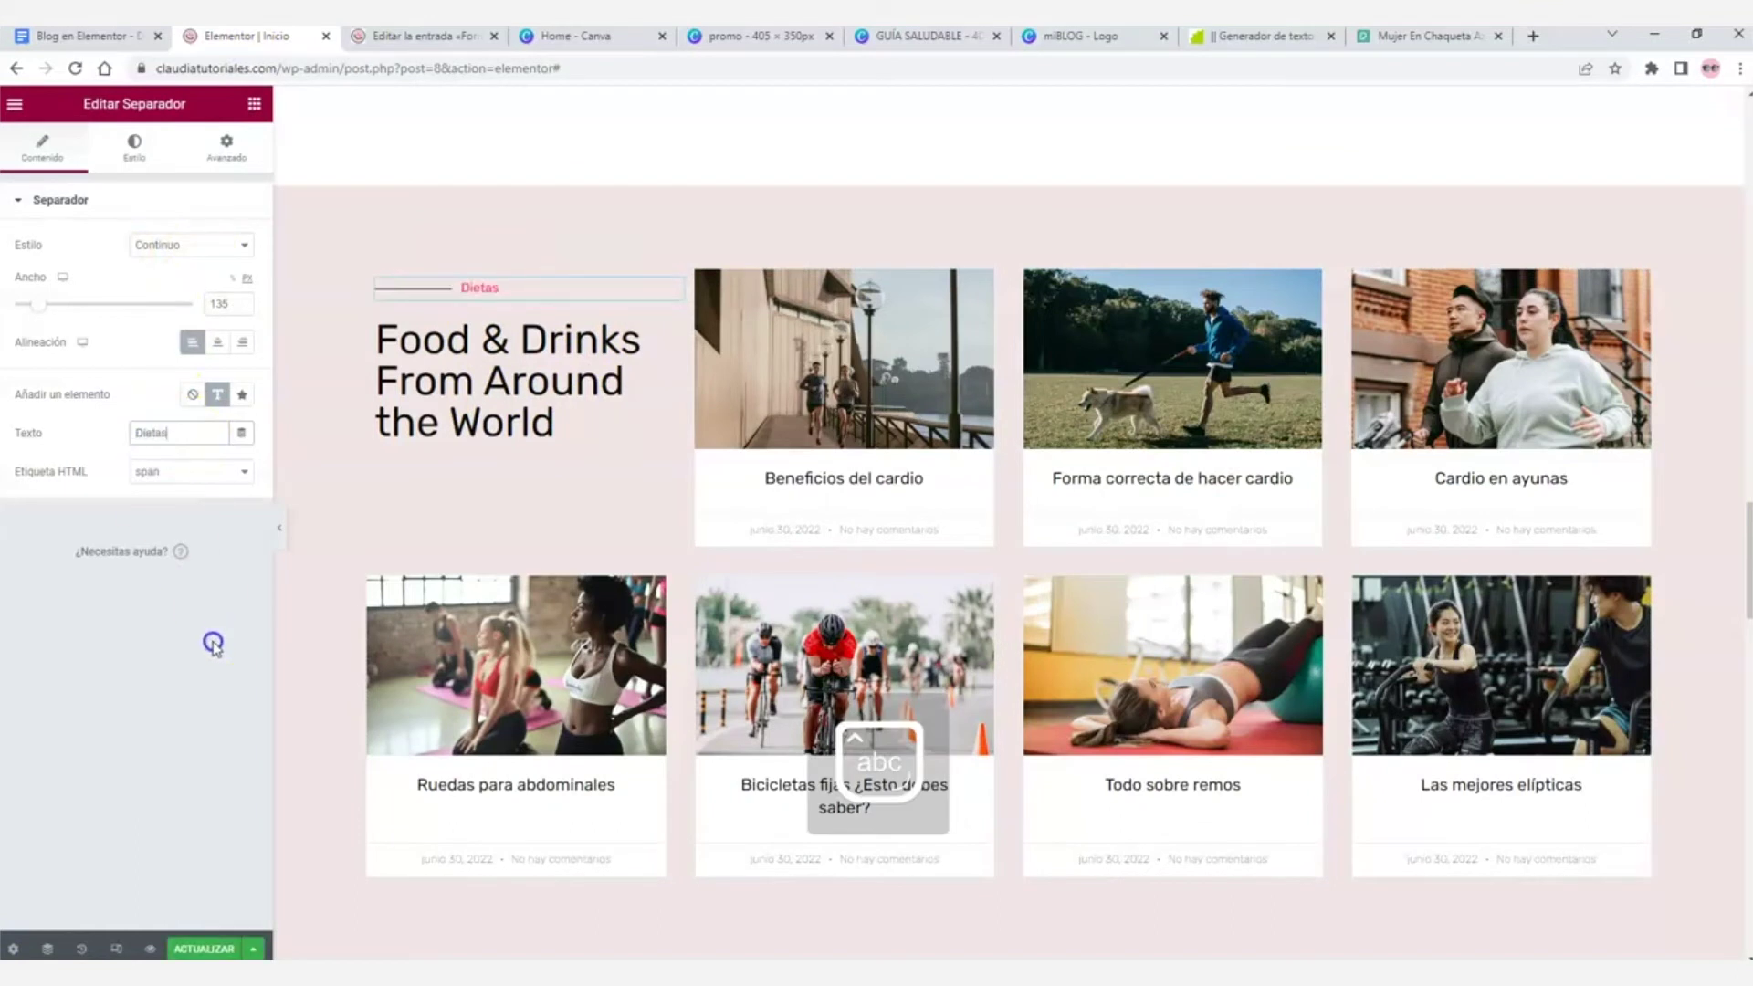
- Replace the heading "Food & Drinks From Around the World" with "Manten tu cuerpo bien alimentado"
click(450, 372)
triple_click(196, 264)
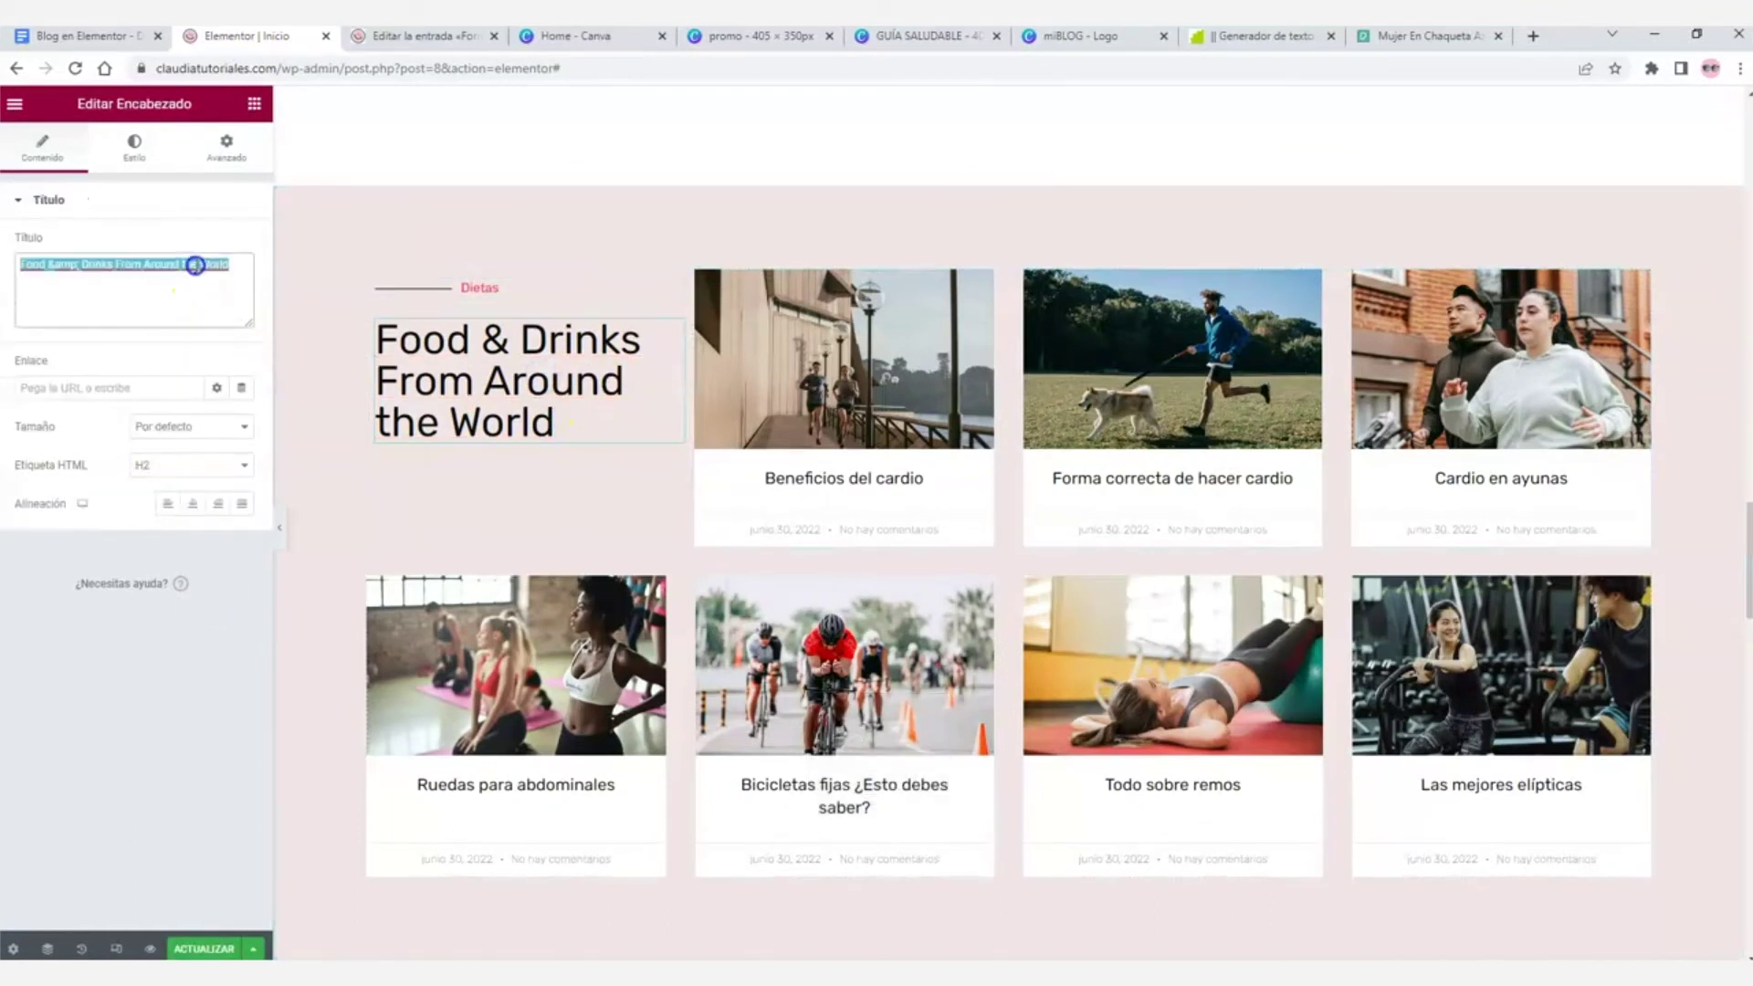
text(Manten ru cuerpo )
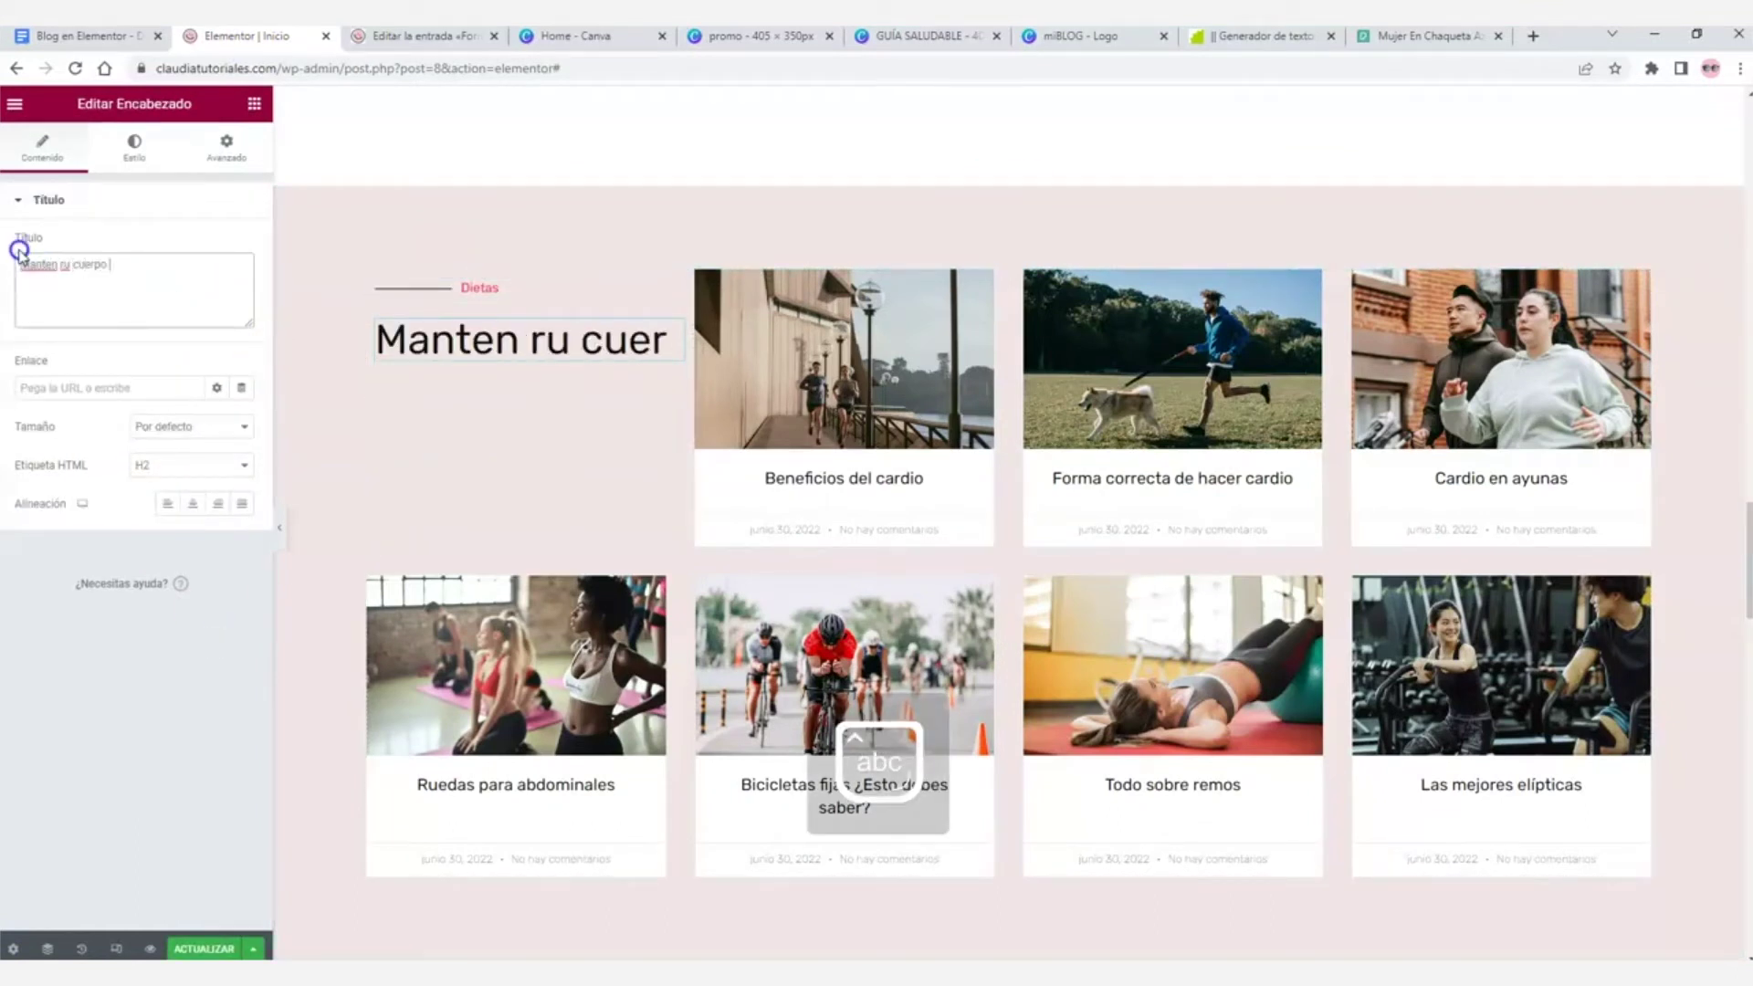
text(bien alimentado)
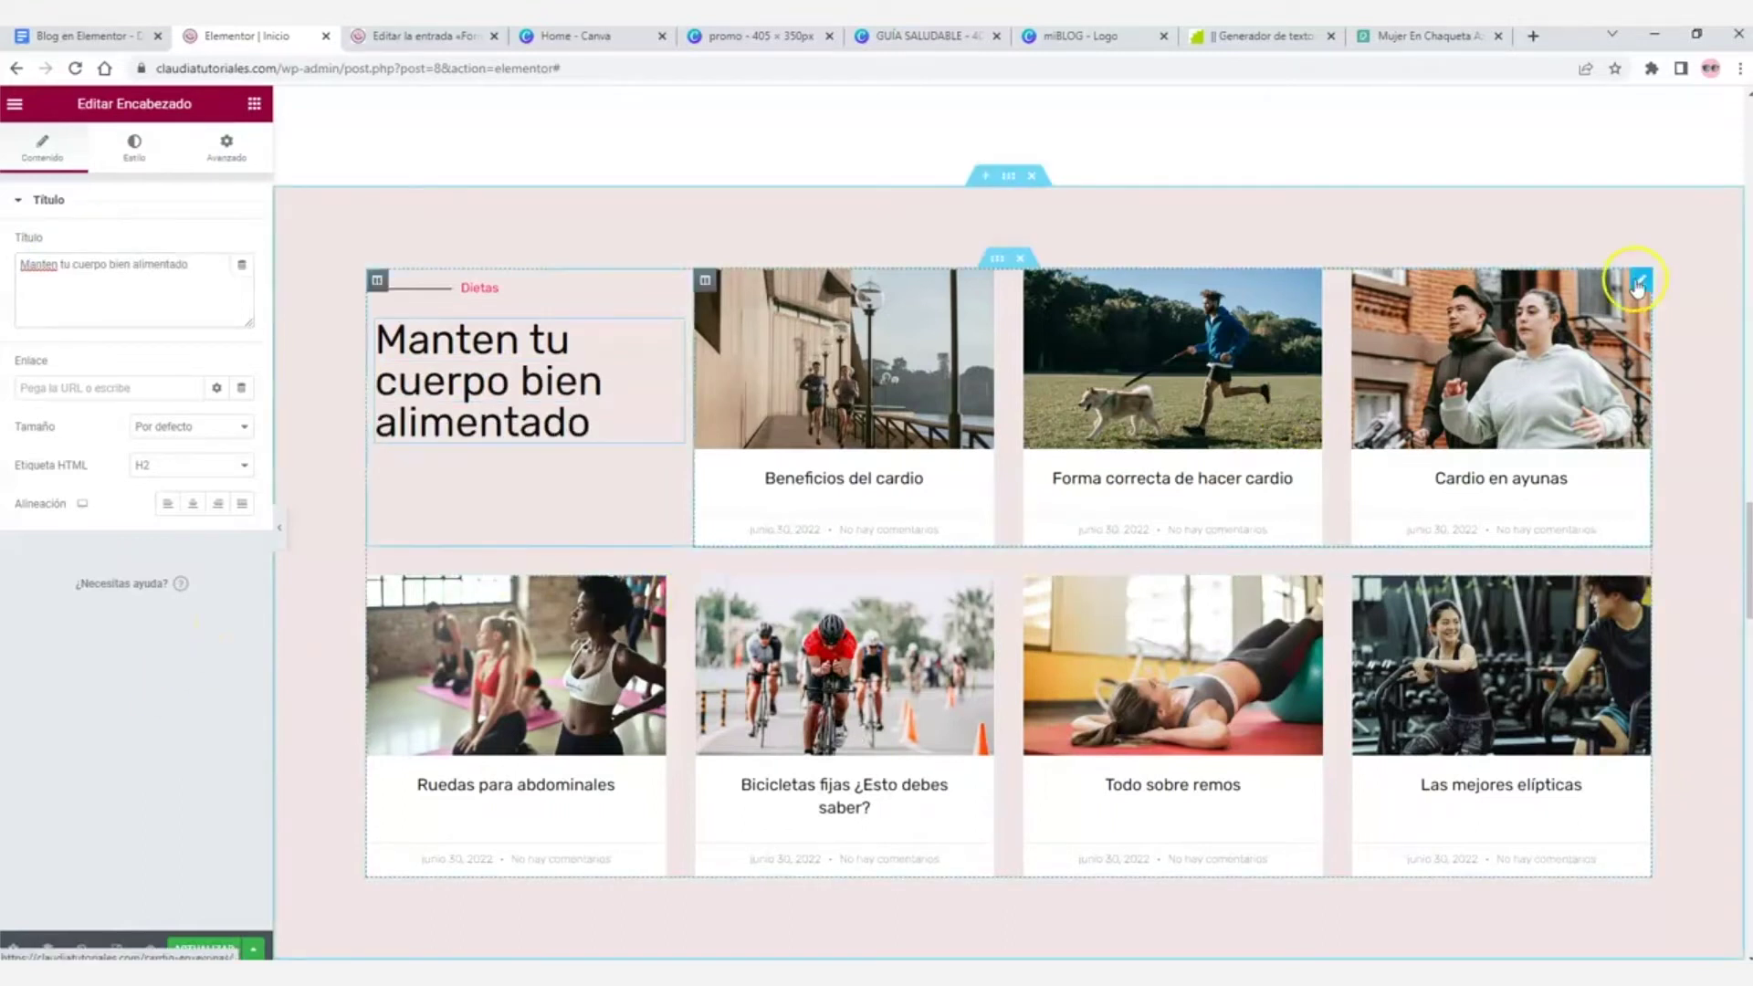
- Filter the three-post widget beside that heading by term, including only the Dietas category without the hello-elementor term, and save the page
click(1641, 282)
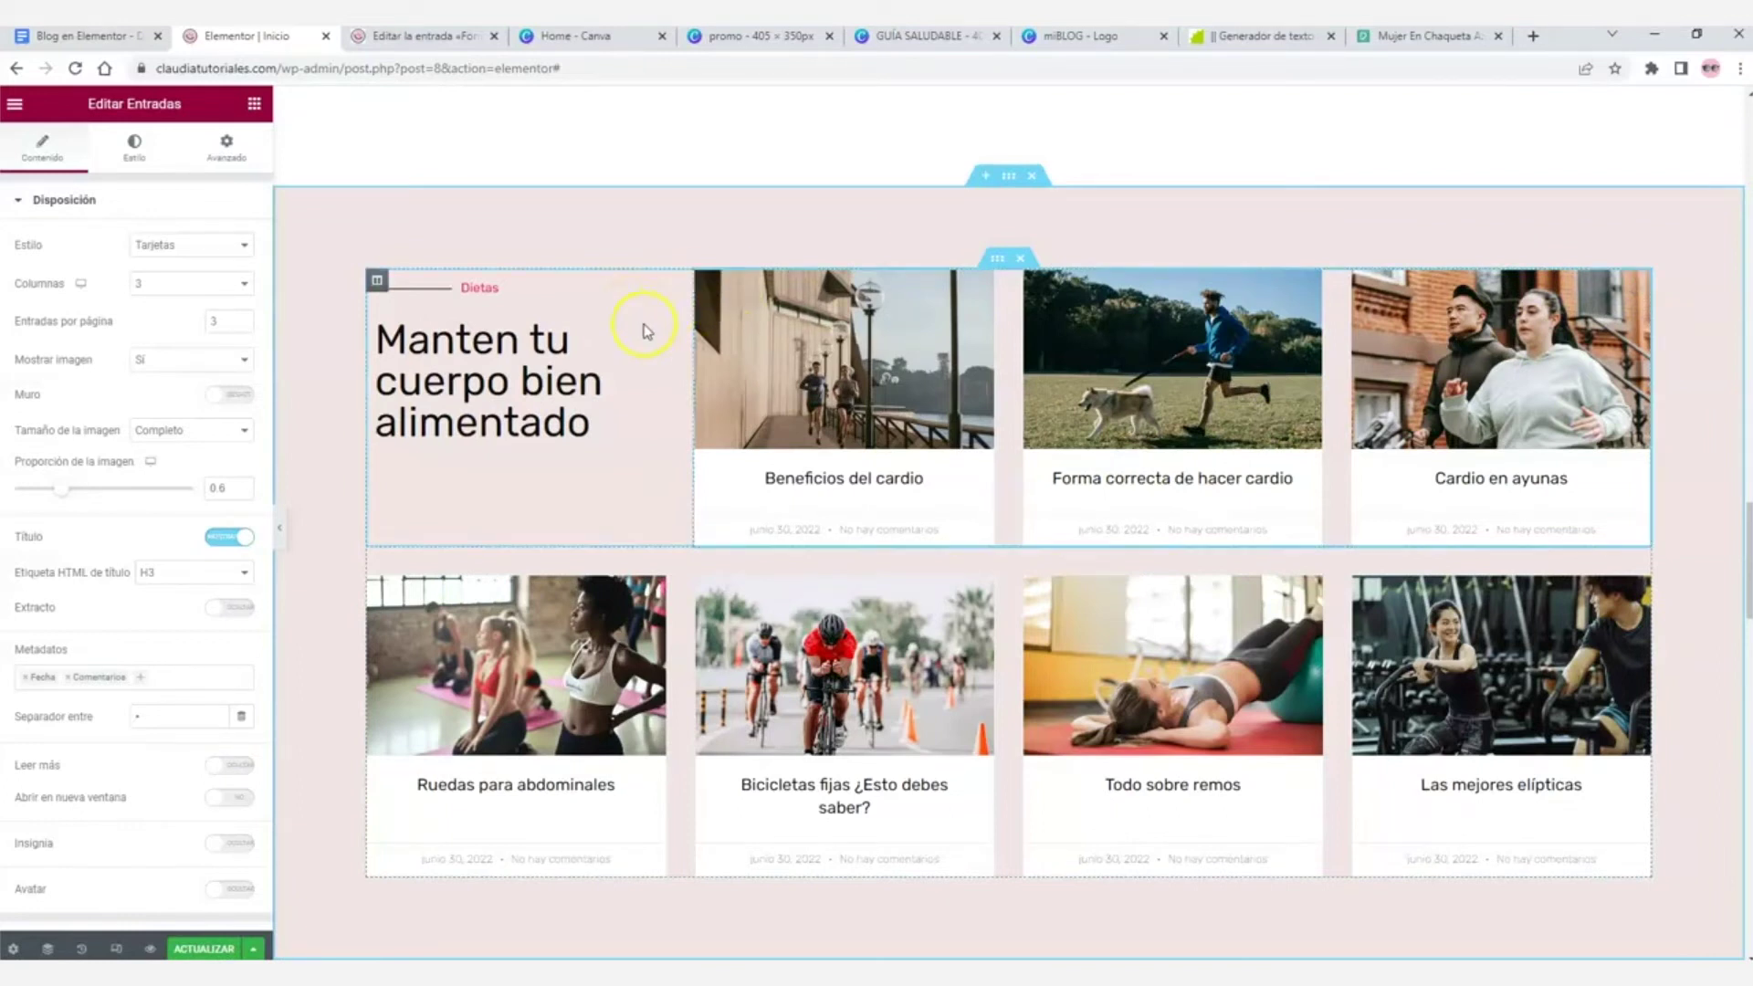
scroll(39, 485, down, 2)
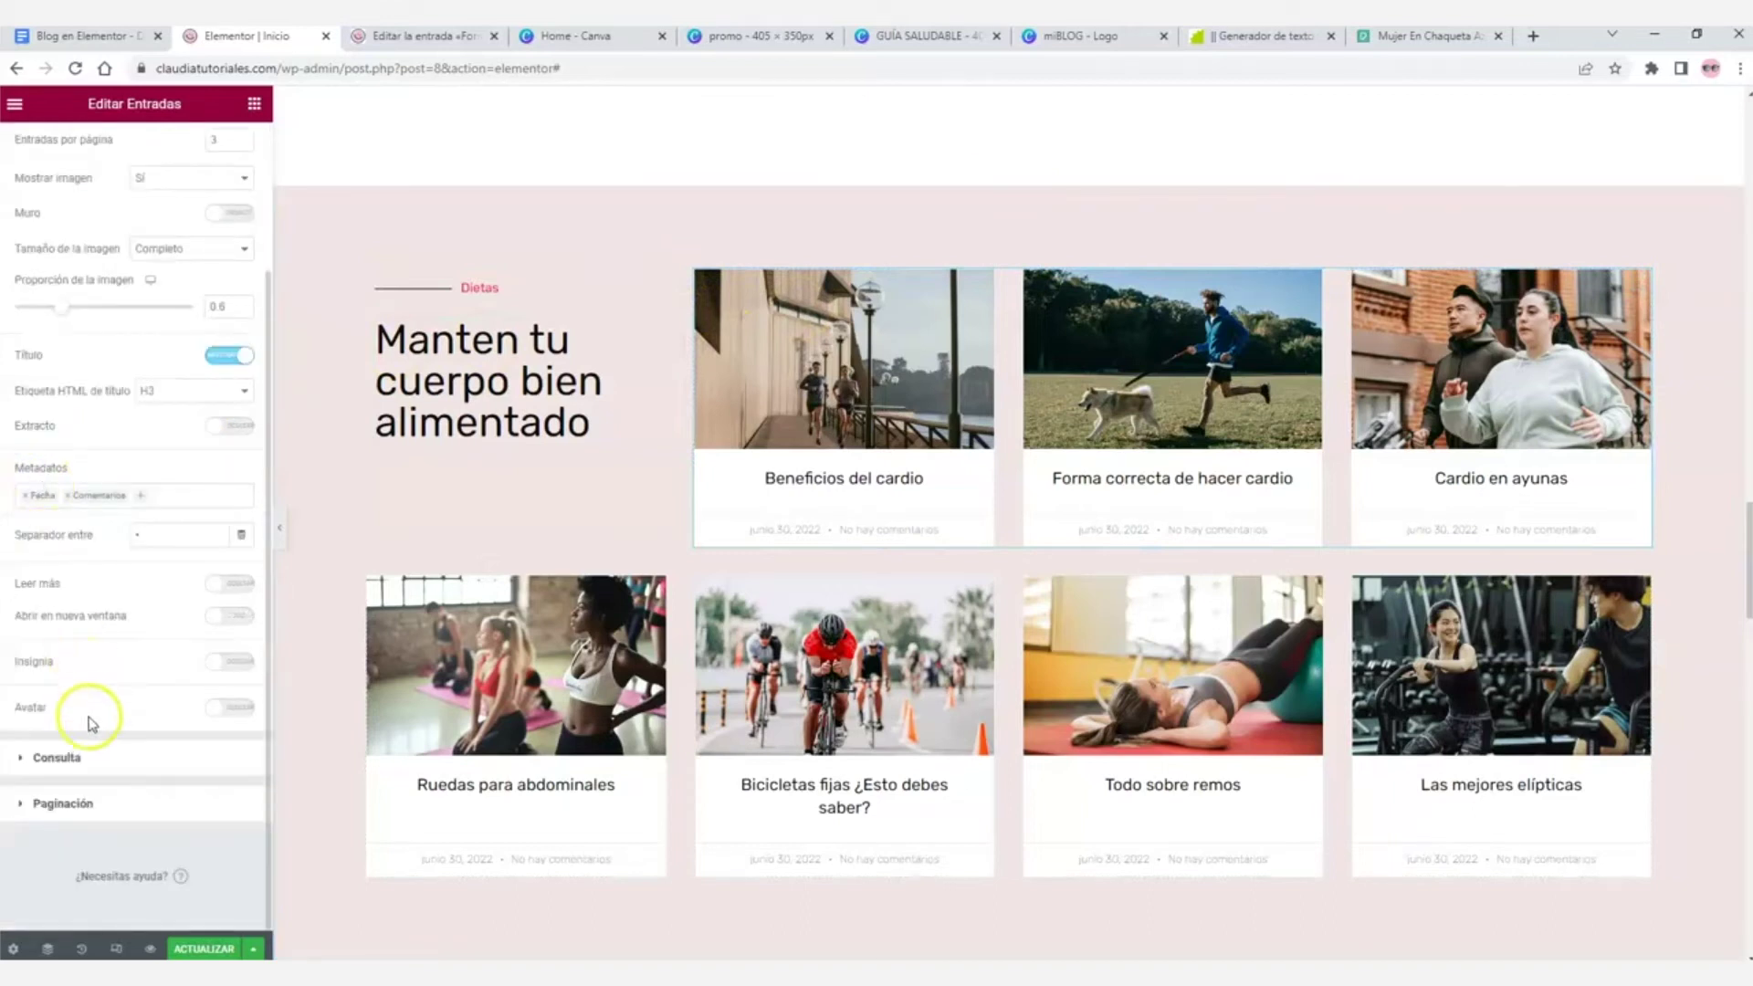
click(105, 770)
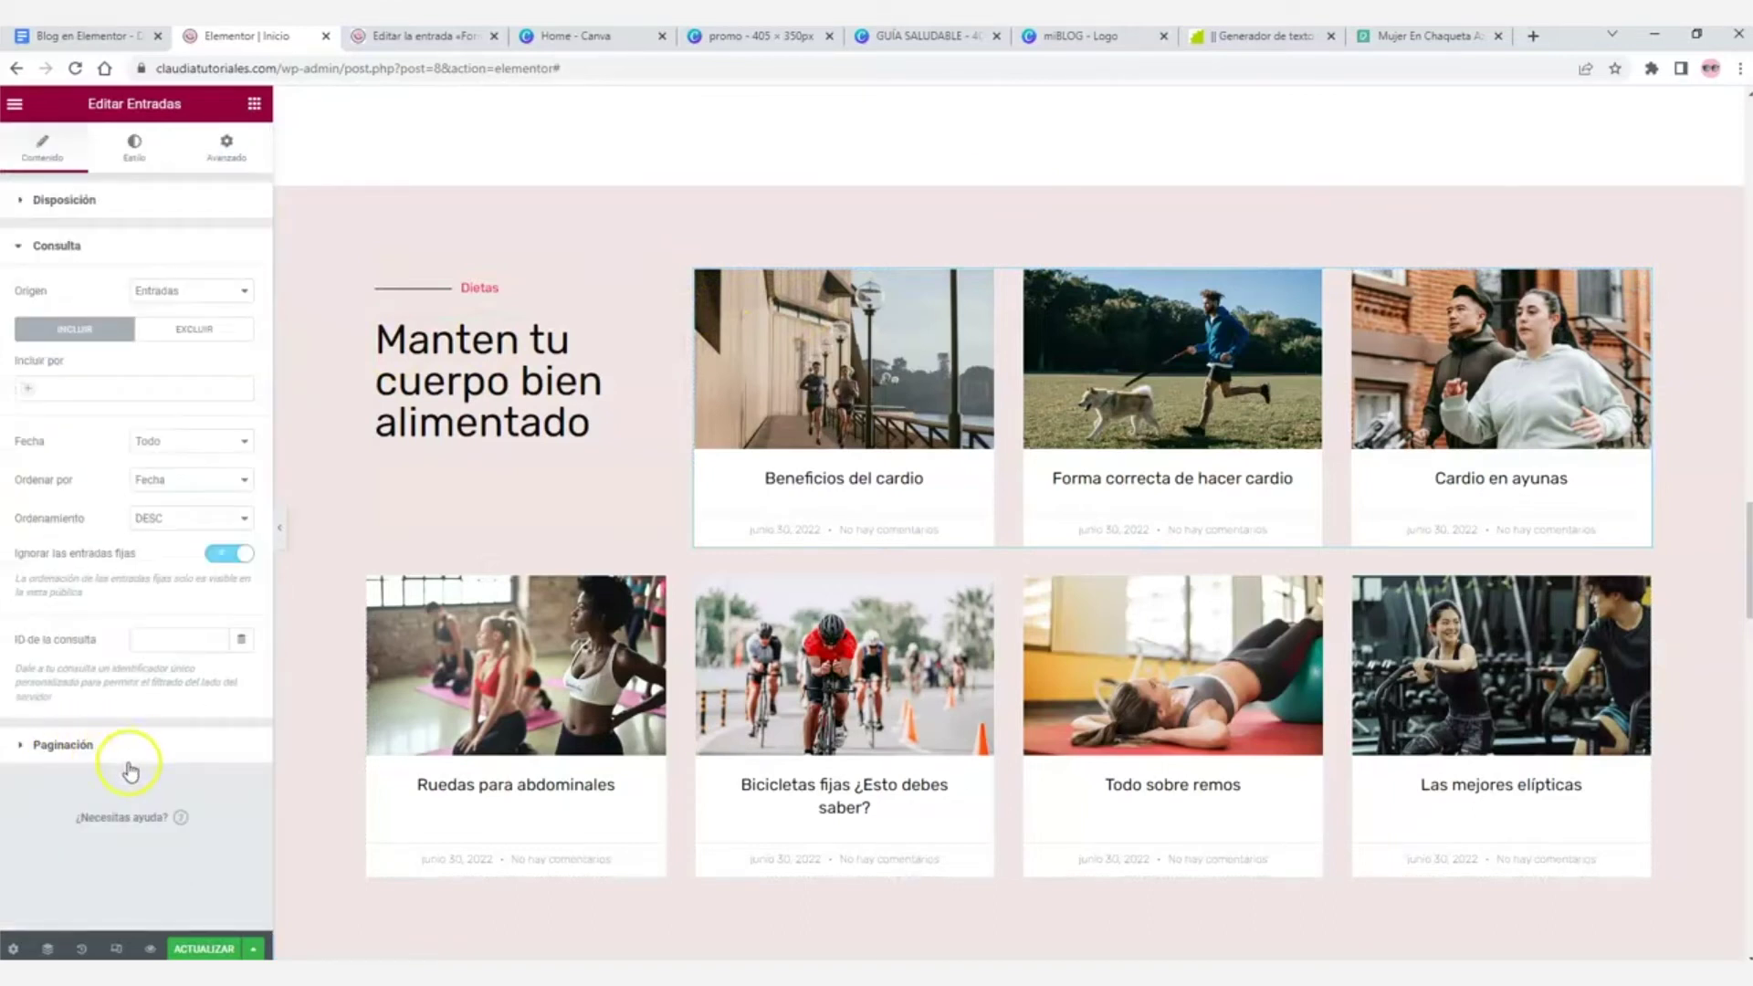
click(81, 391)
click(60, 415)
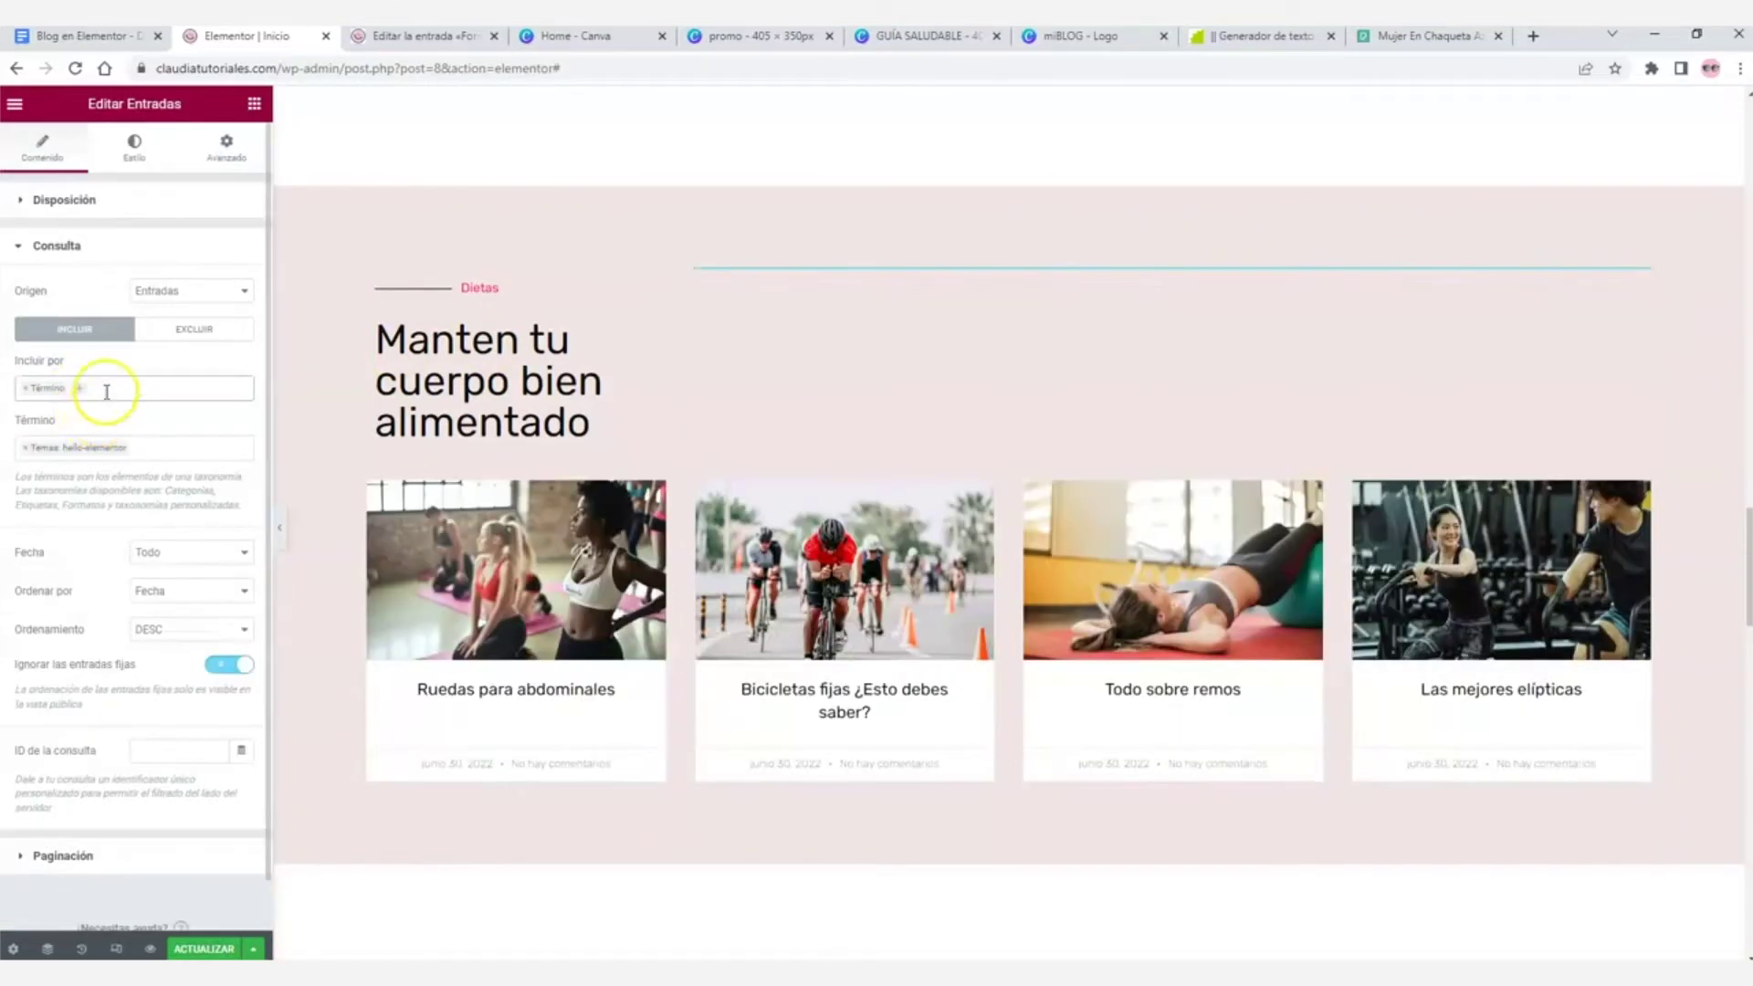
click(165, 446)
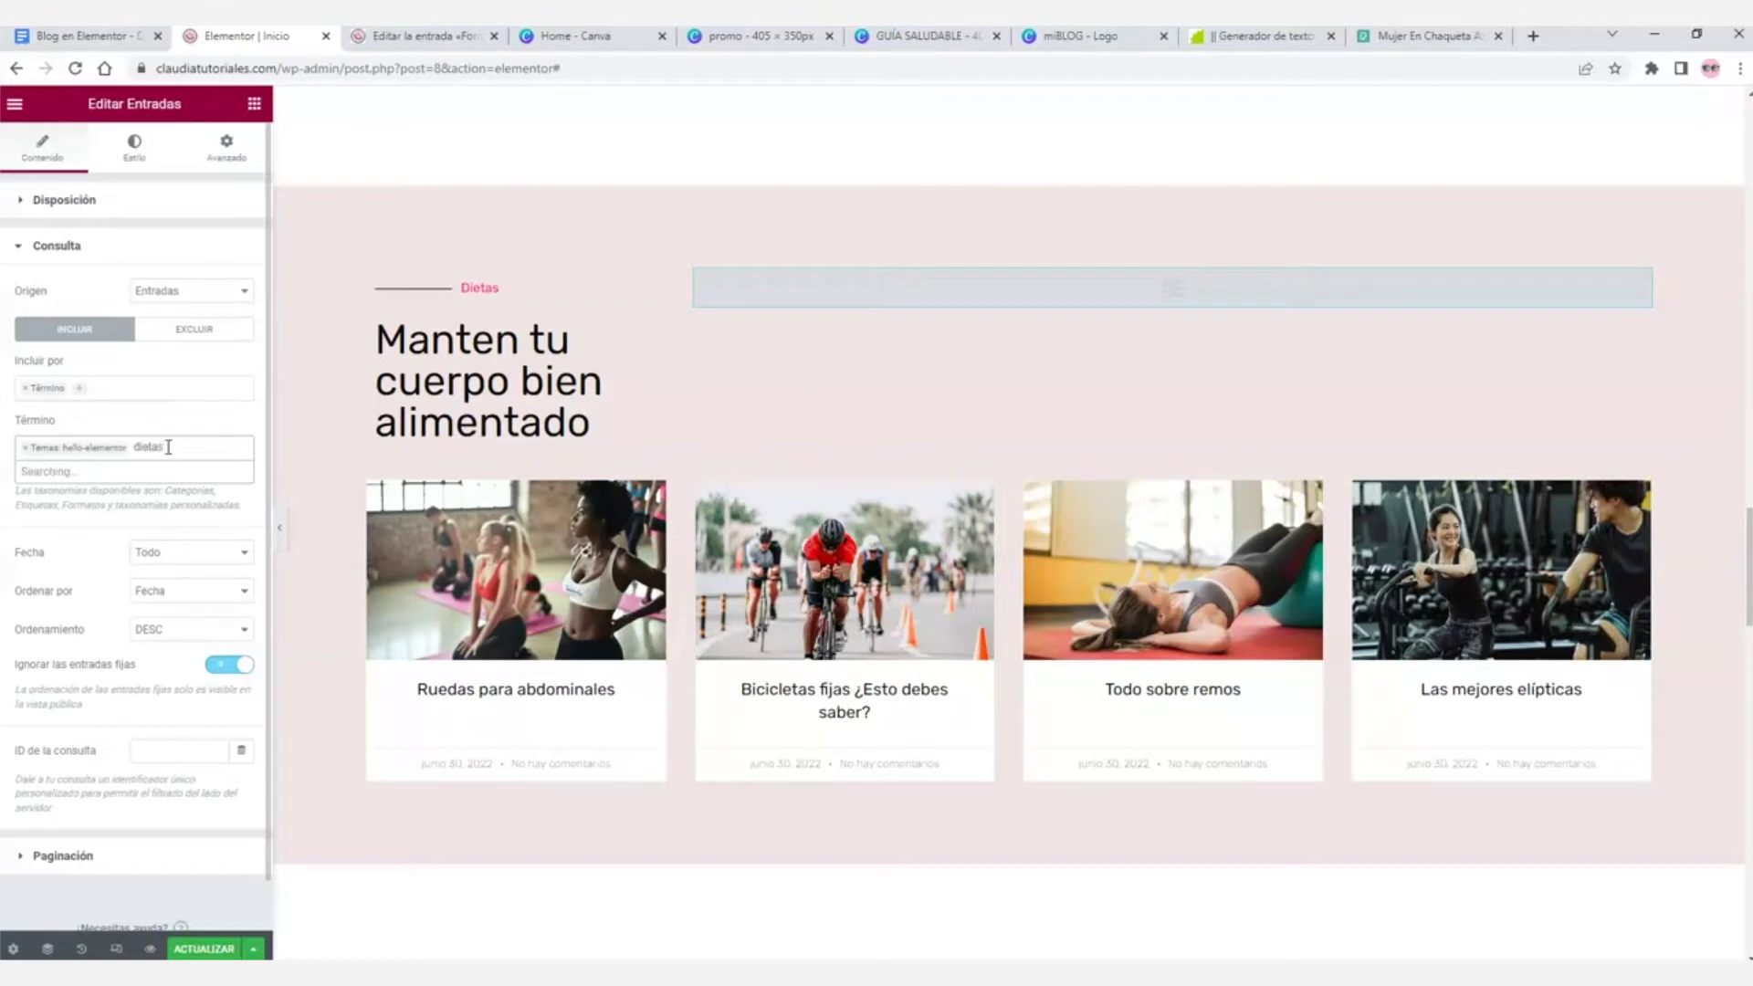
click(140, 471)
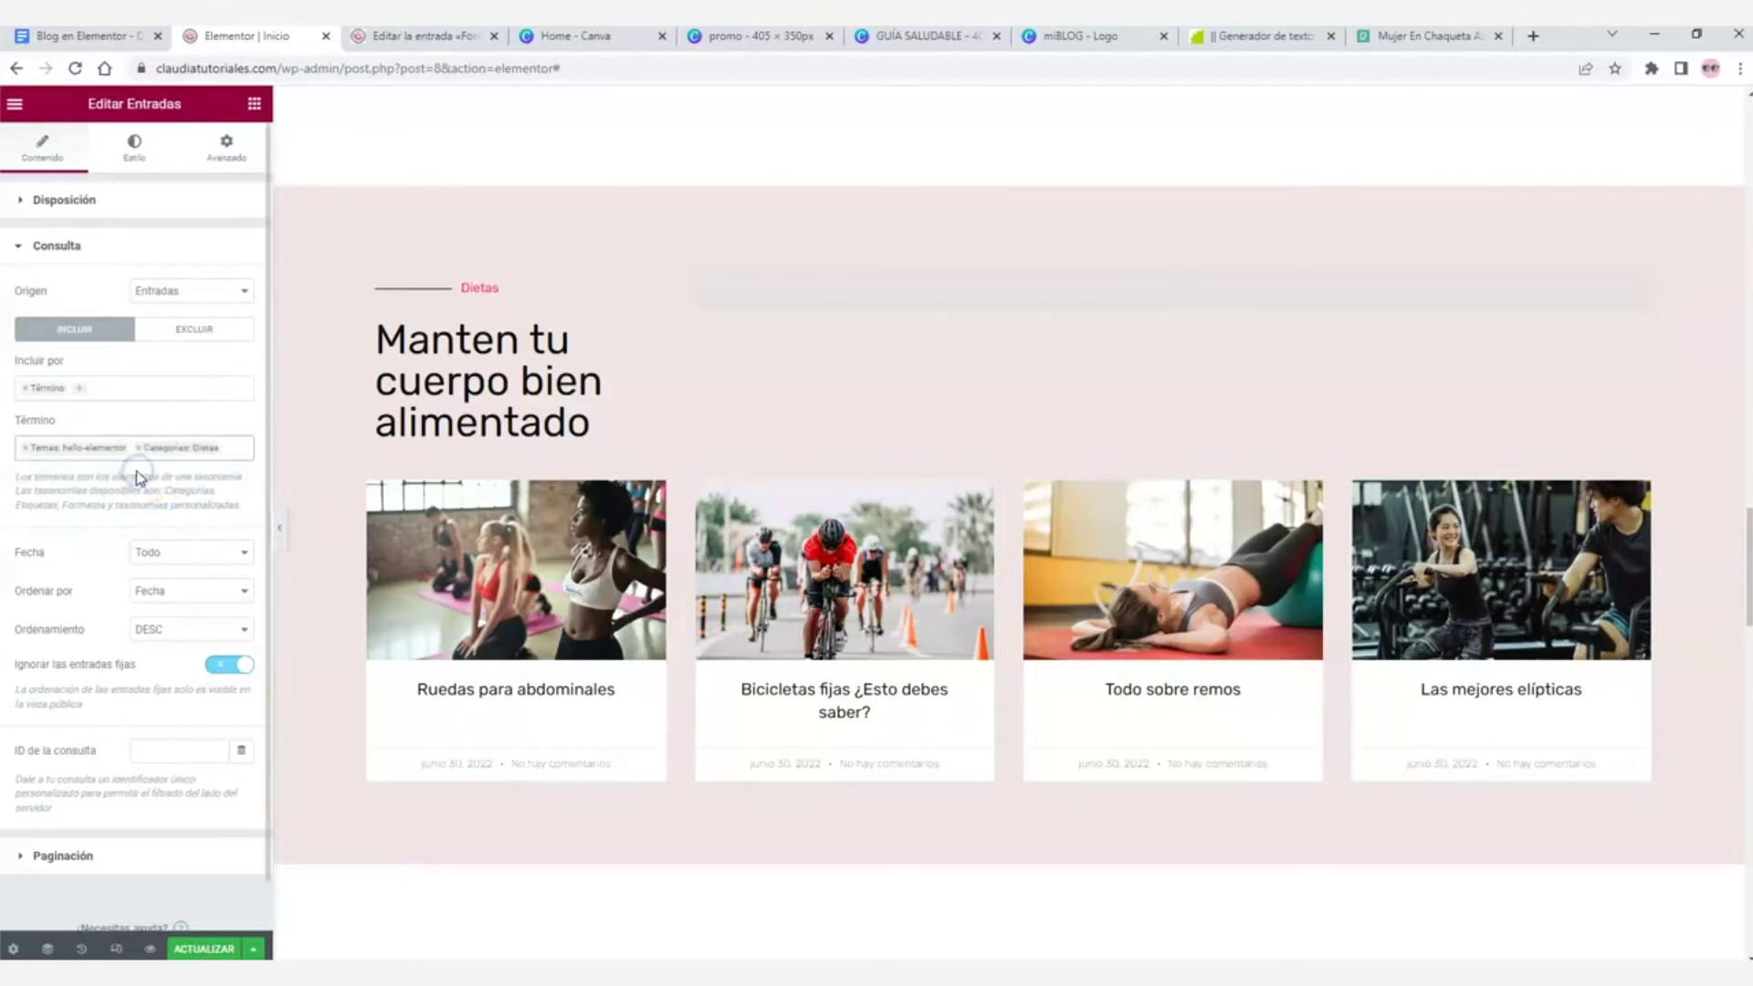
click(26, 448)
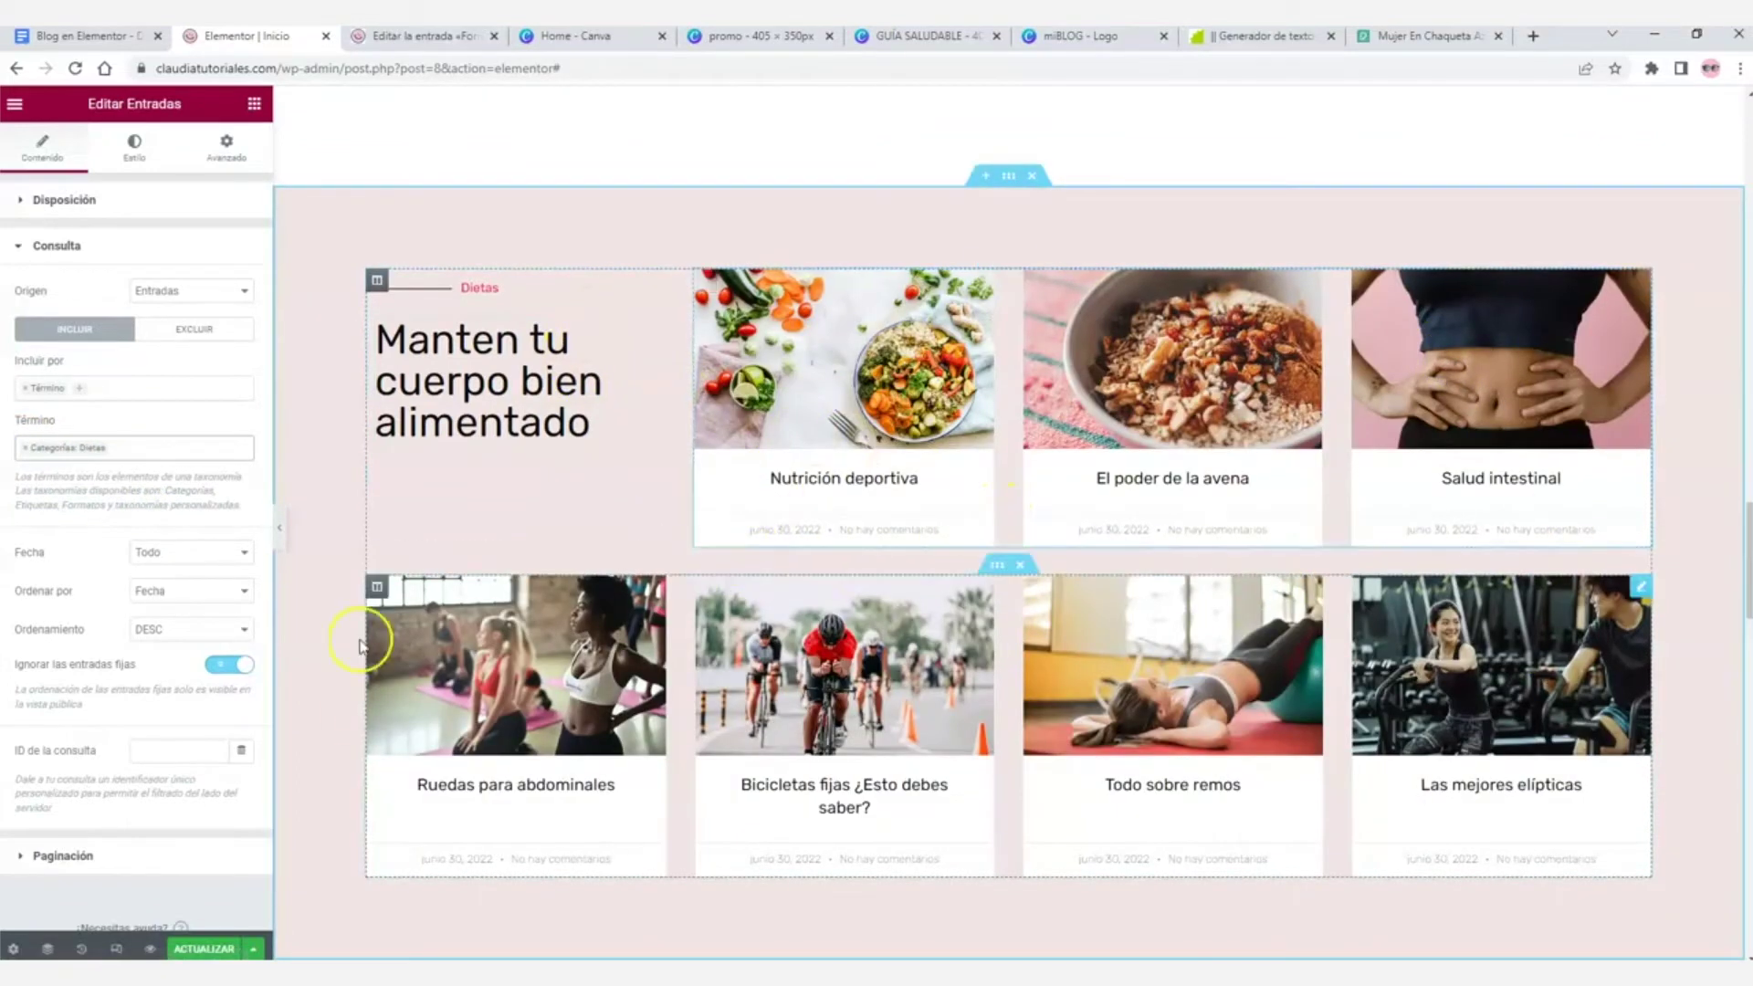
click(202, 950)
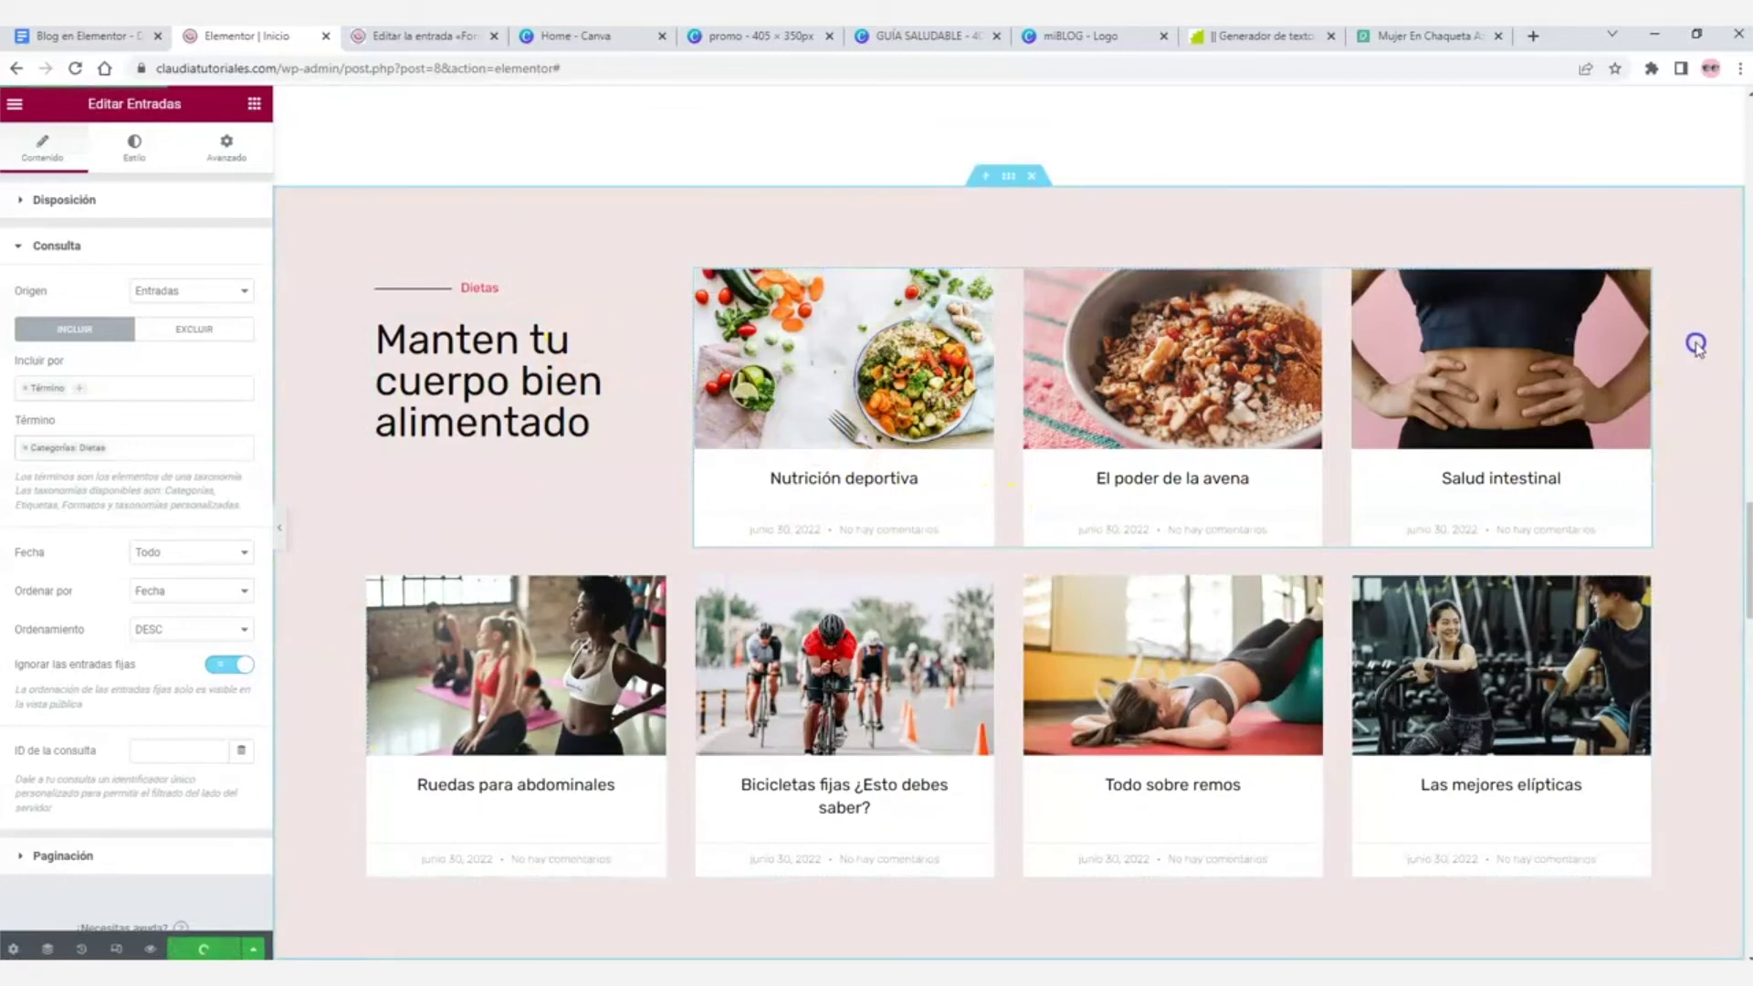
- Check the category plan in Canva again and replace the "On Trend" divider text above Popular Stories with "Equipos"
scroll(1696, 344, down, 10)
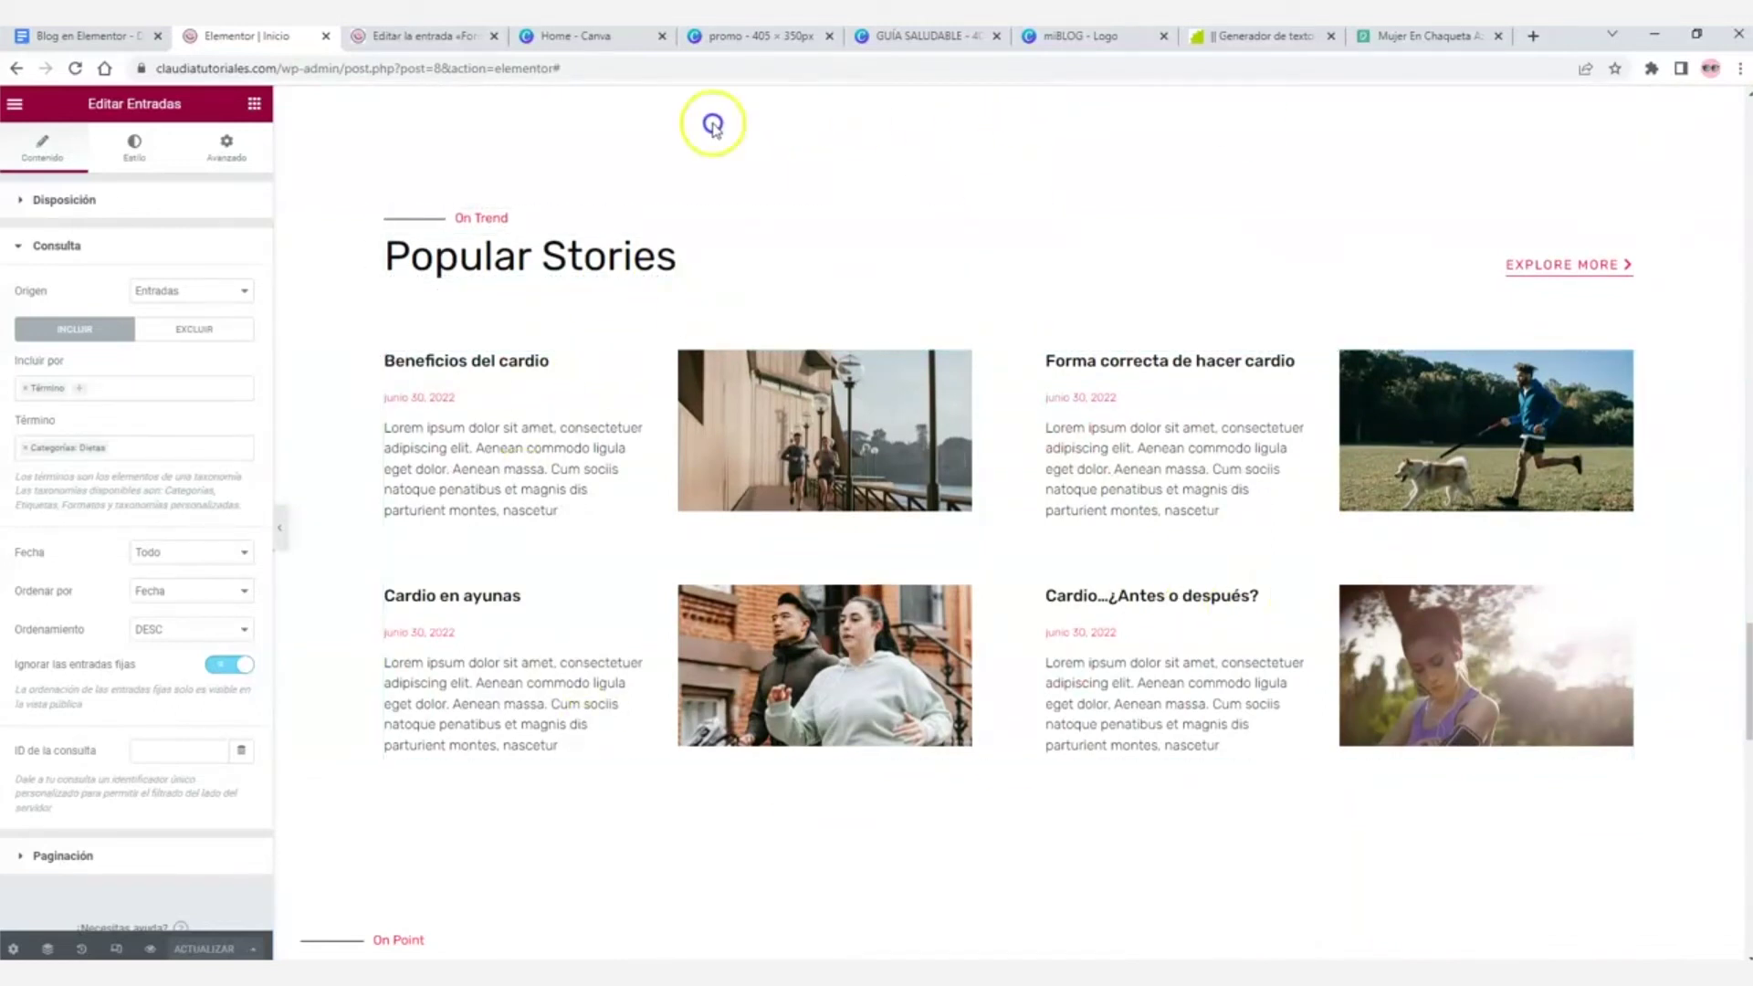
click(1050, 36)
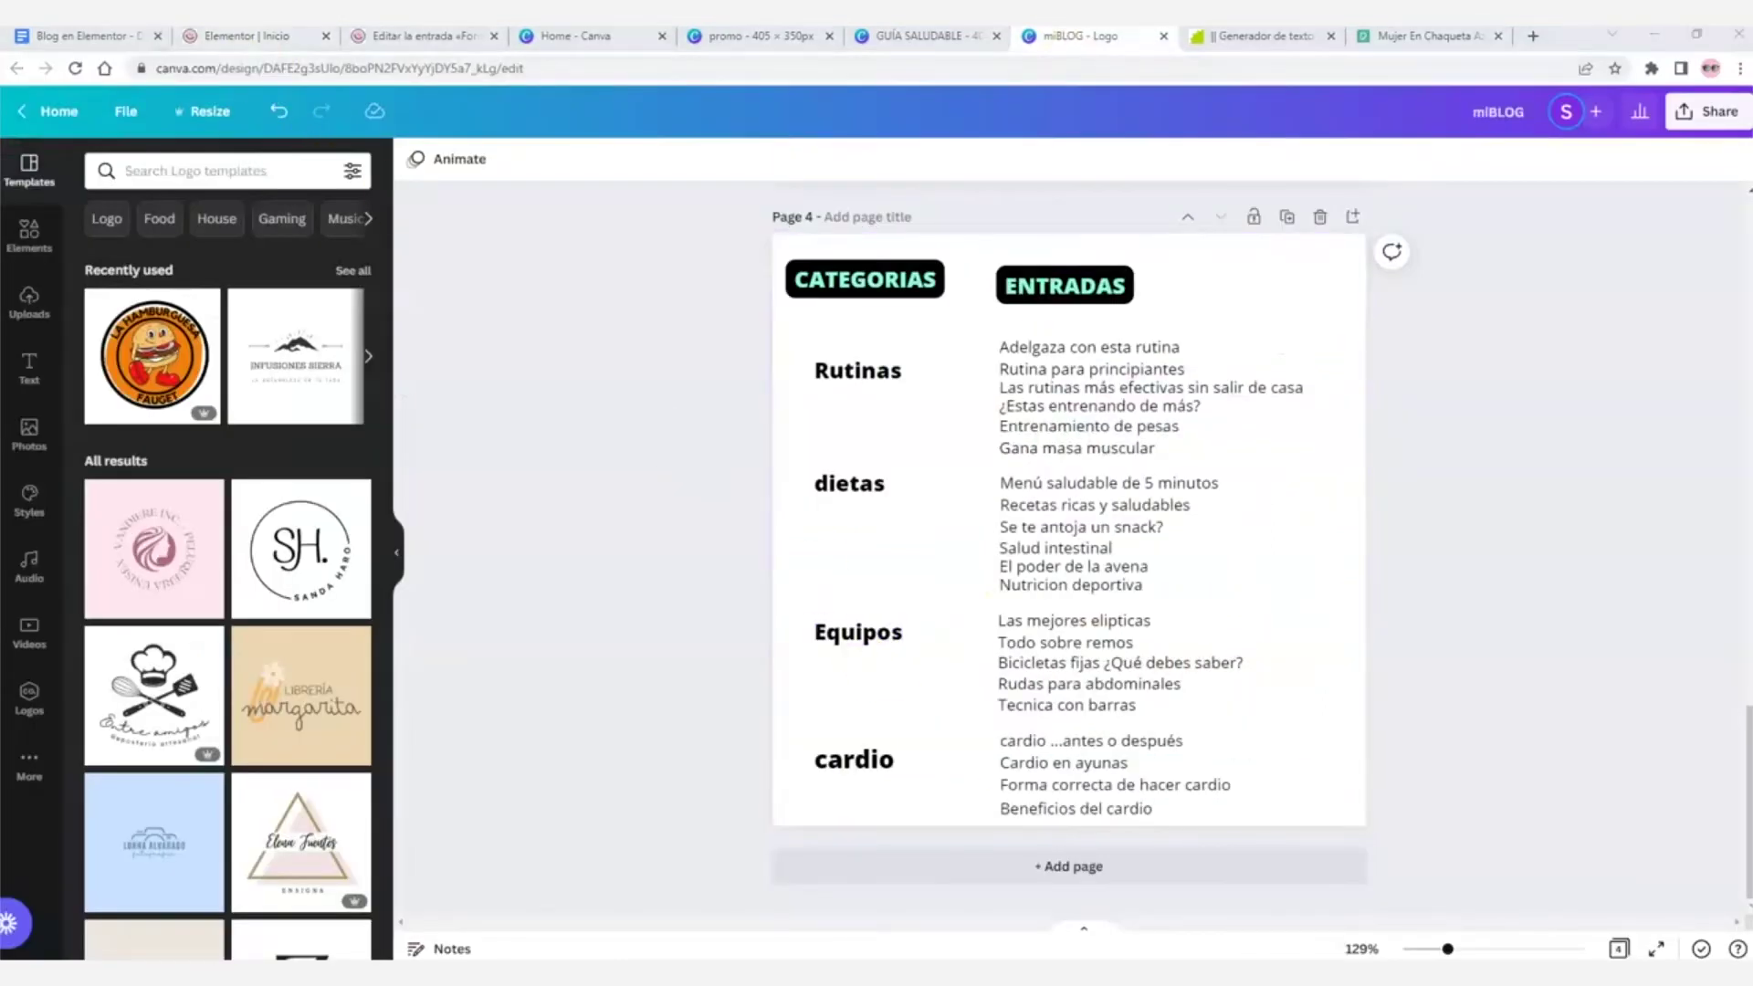
click(256, 39)
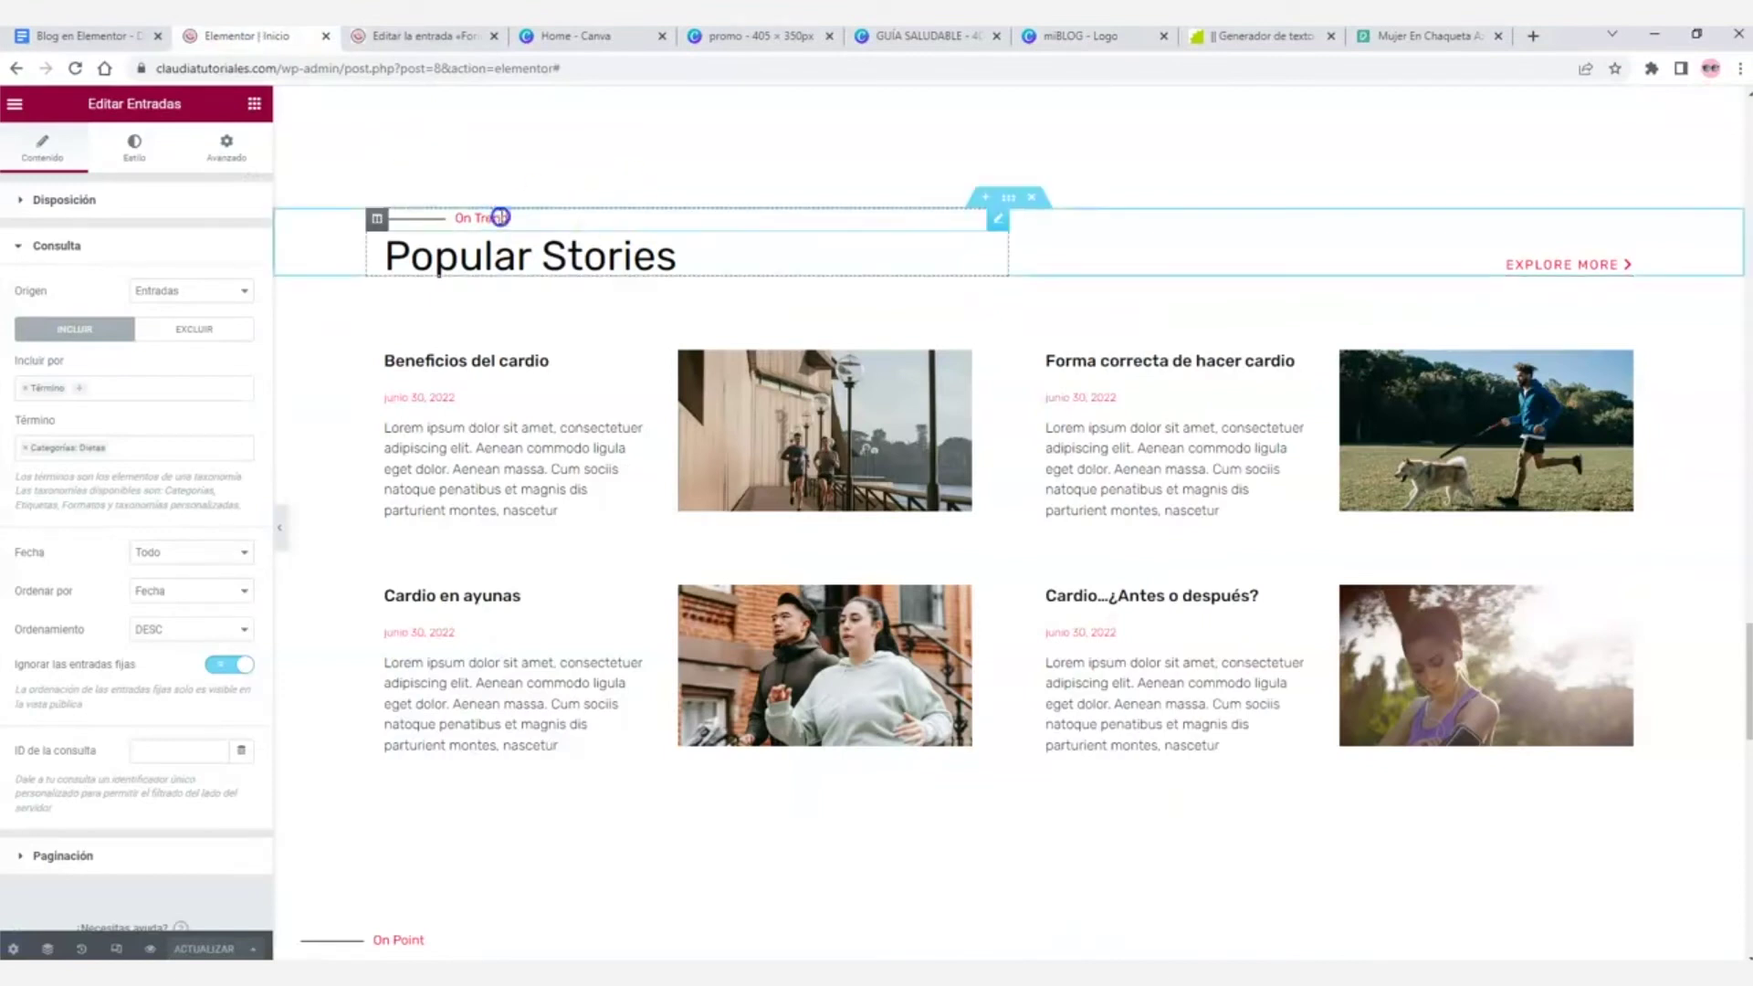
click(500, 215)
drag(182, 433, 107, 435)
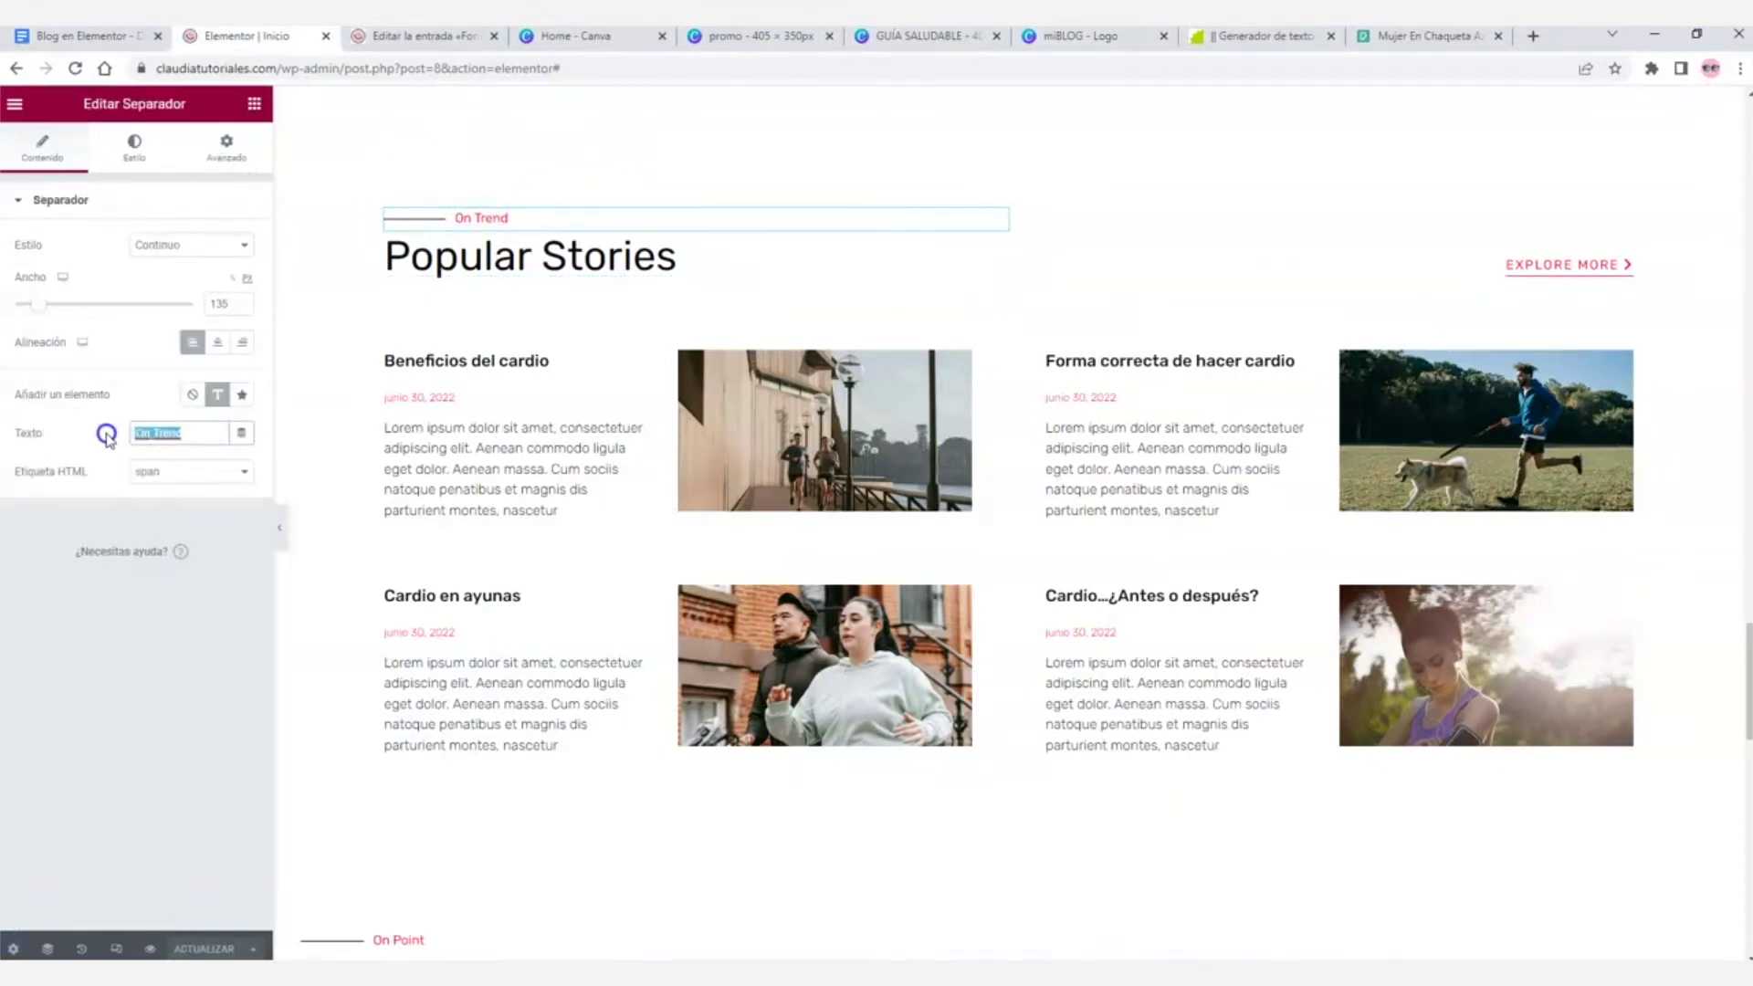
text(Equipos)
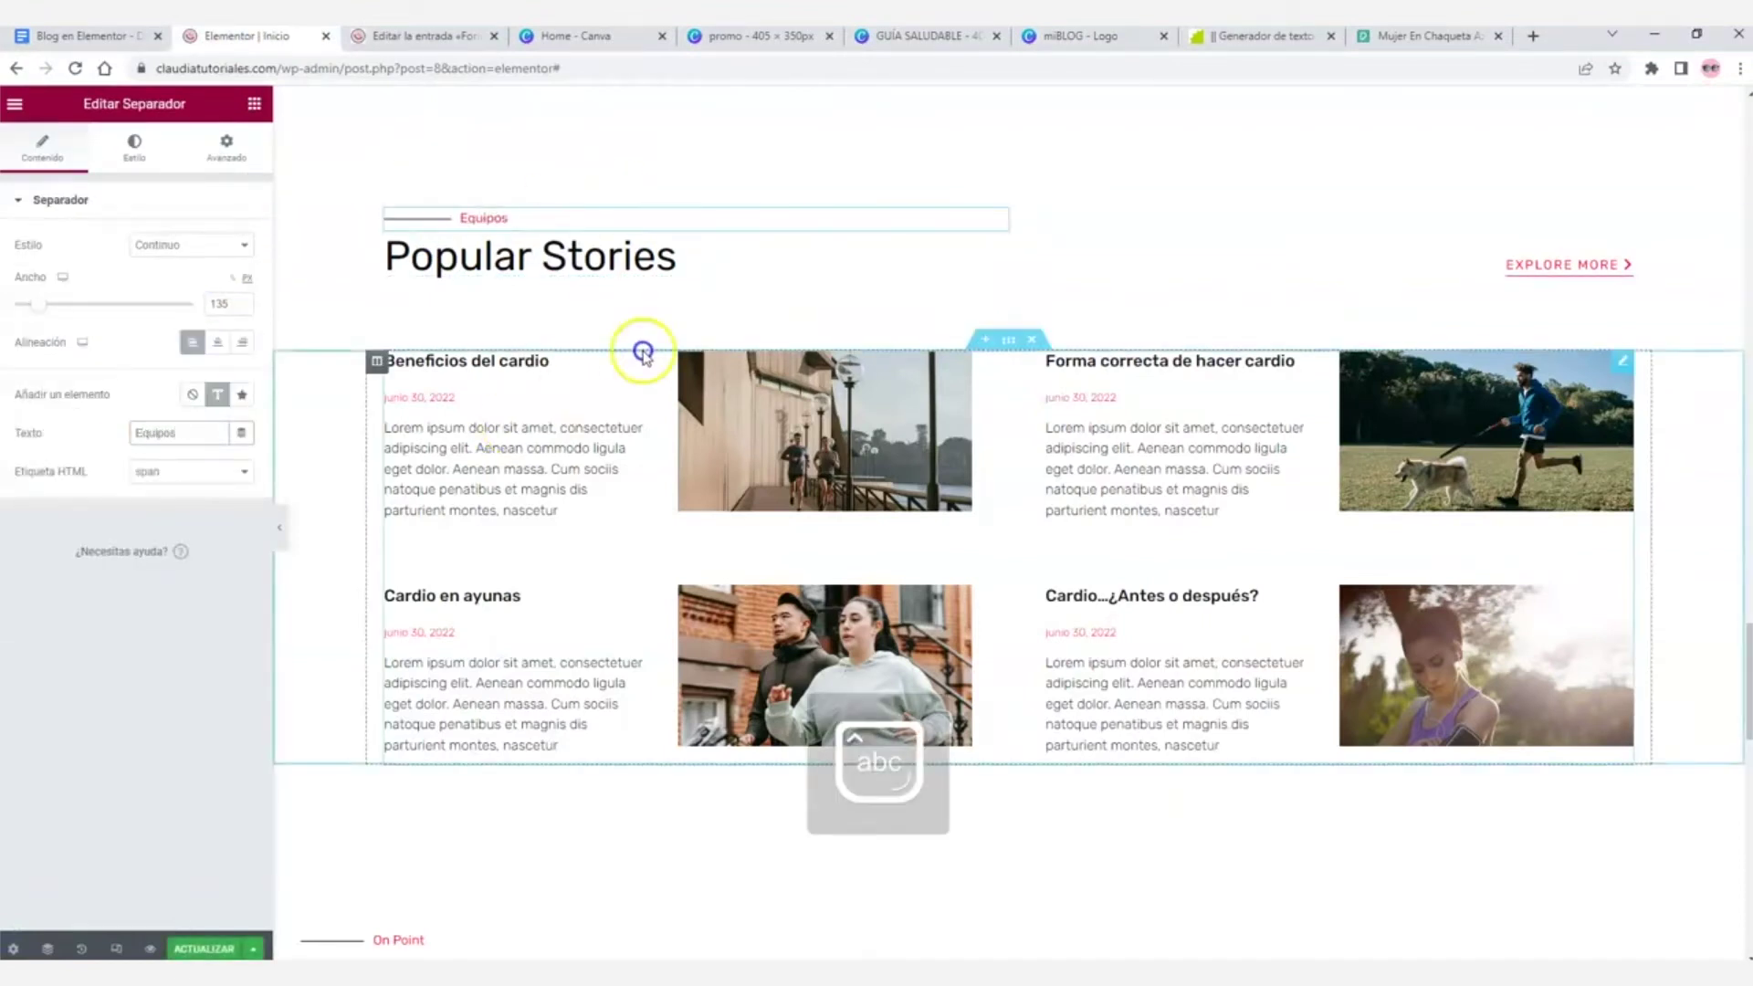
- Replace the heading "Popular Stories" with "Los mejores equipos"
click(661, 260)
drag(173, 272, 9, 268)
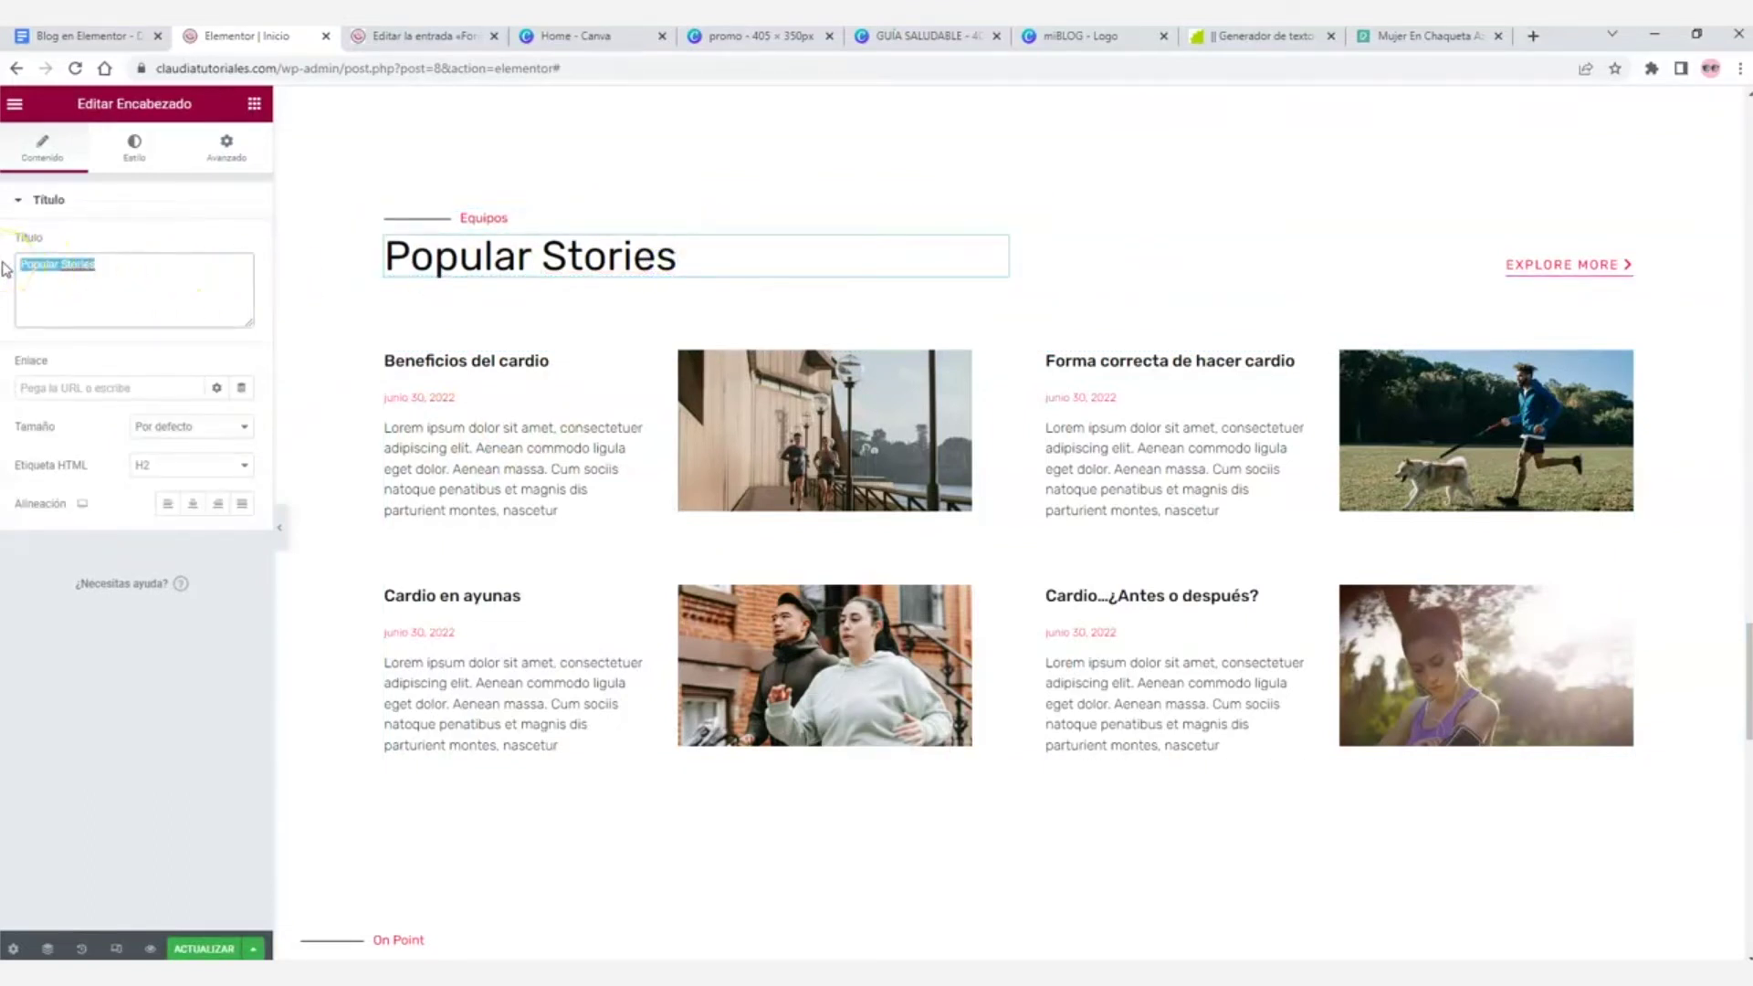
text(Los mejores equipos)
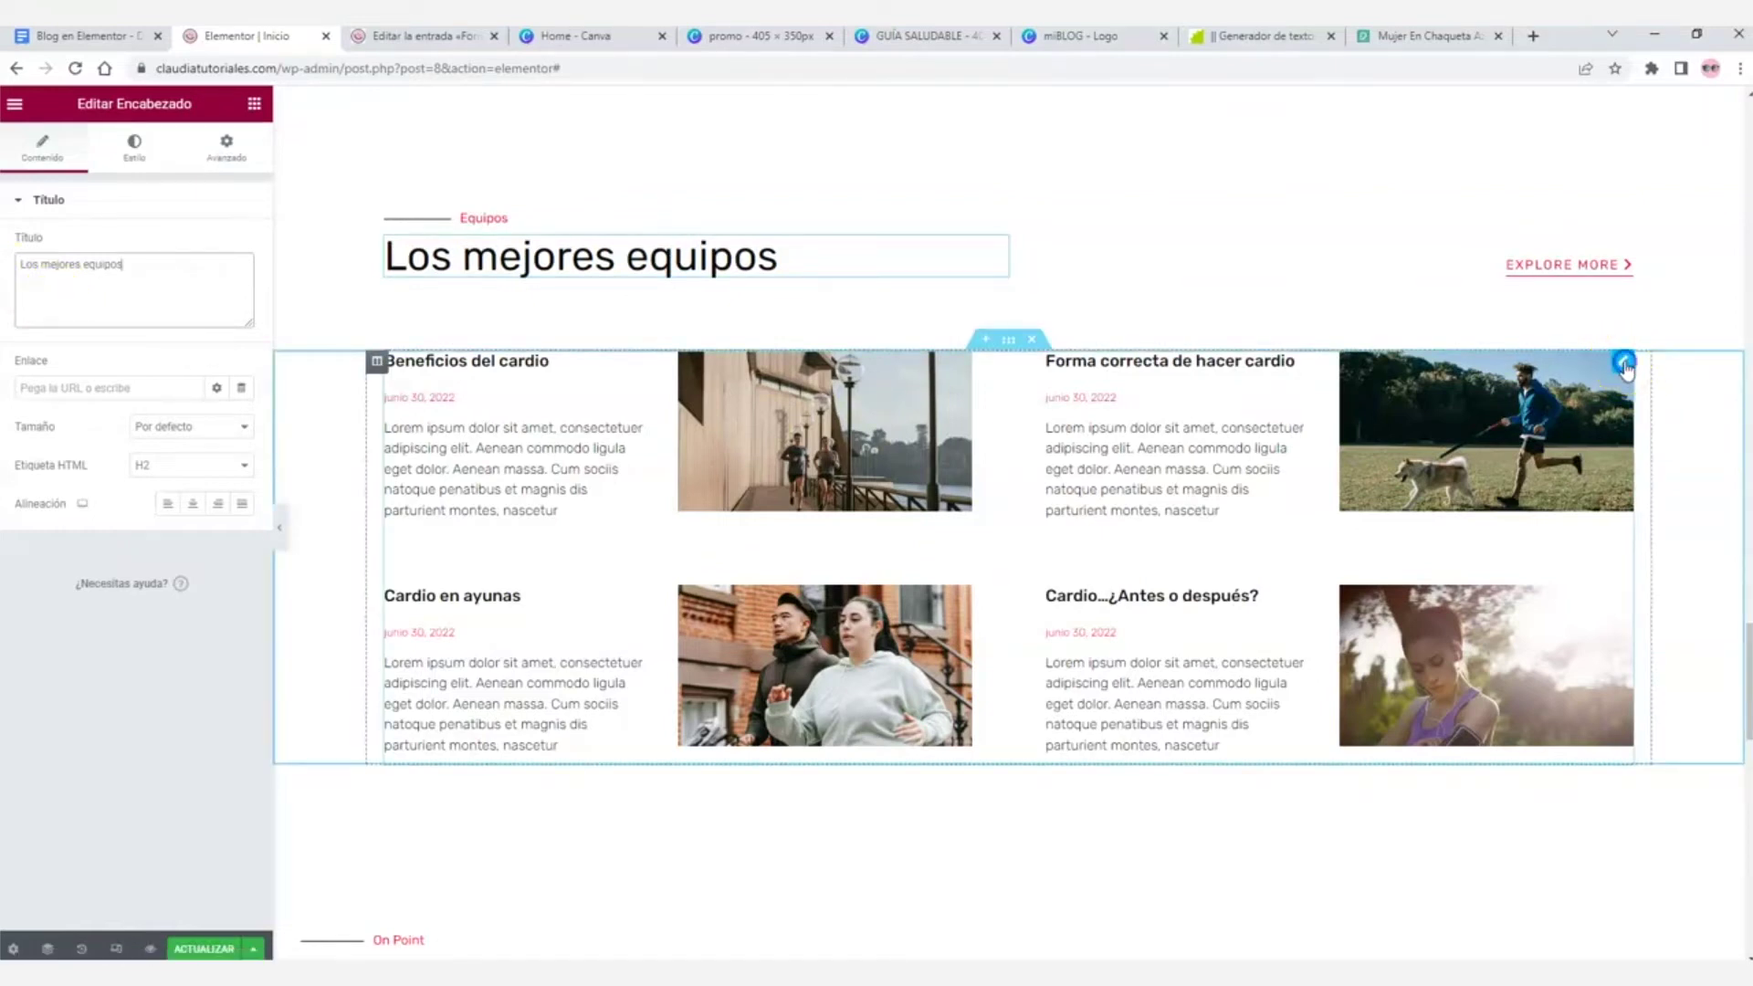
- Filter the four-post widget under "Los mejores equipos" by term, including only the Equipo category without the footer term
click(1626, 365)
scroll(109, 639, down, 5)
click(81, 755)
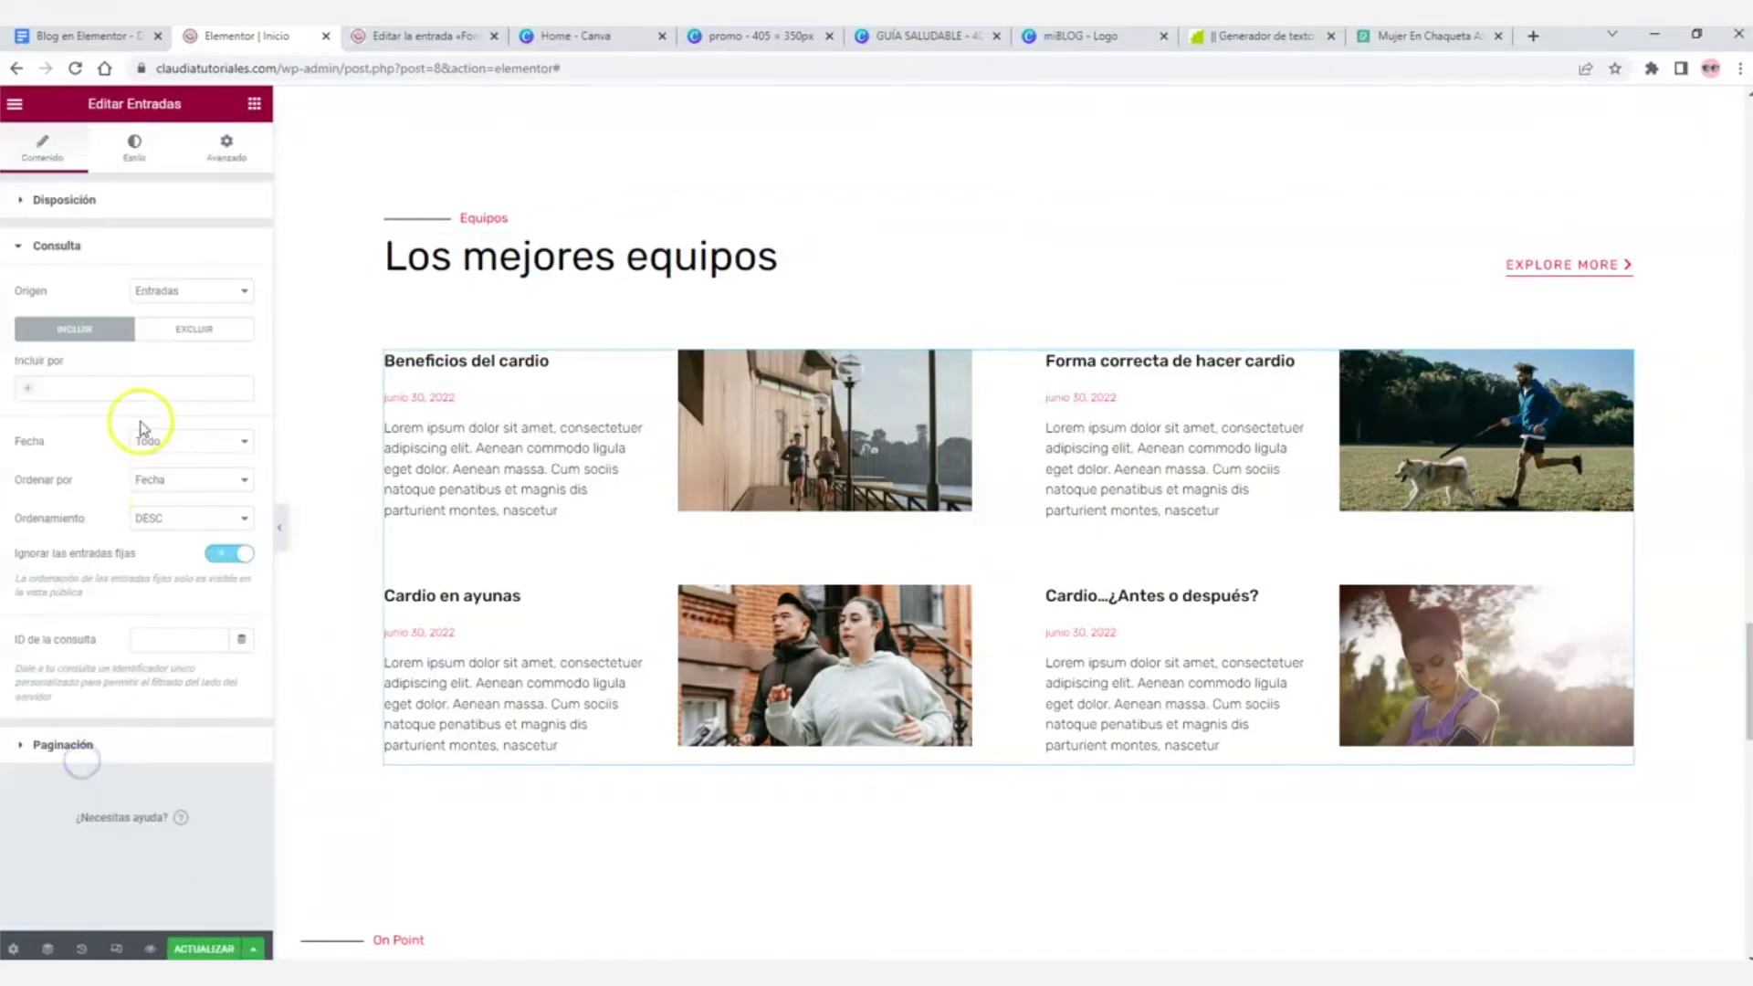
click(80, 390)
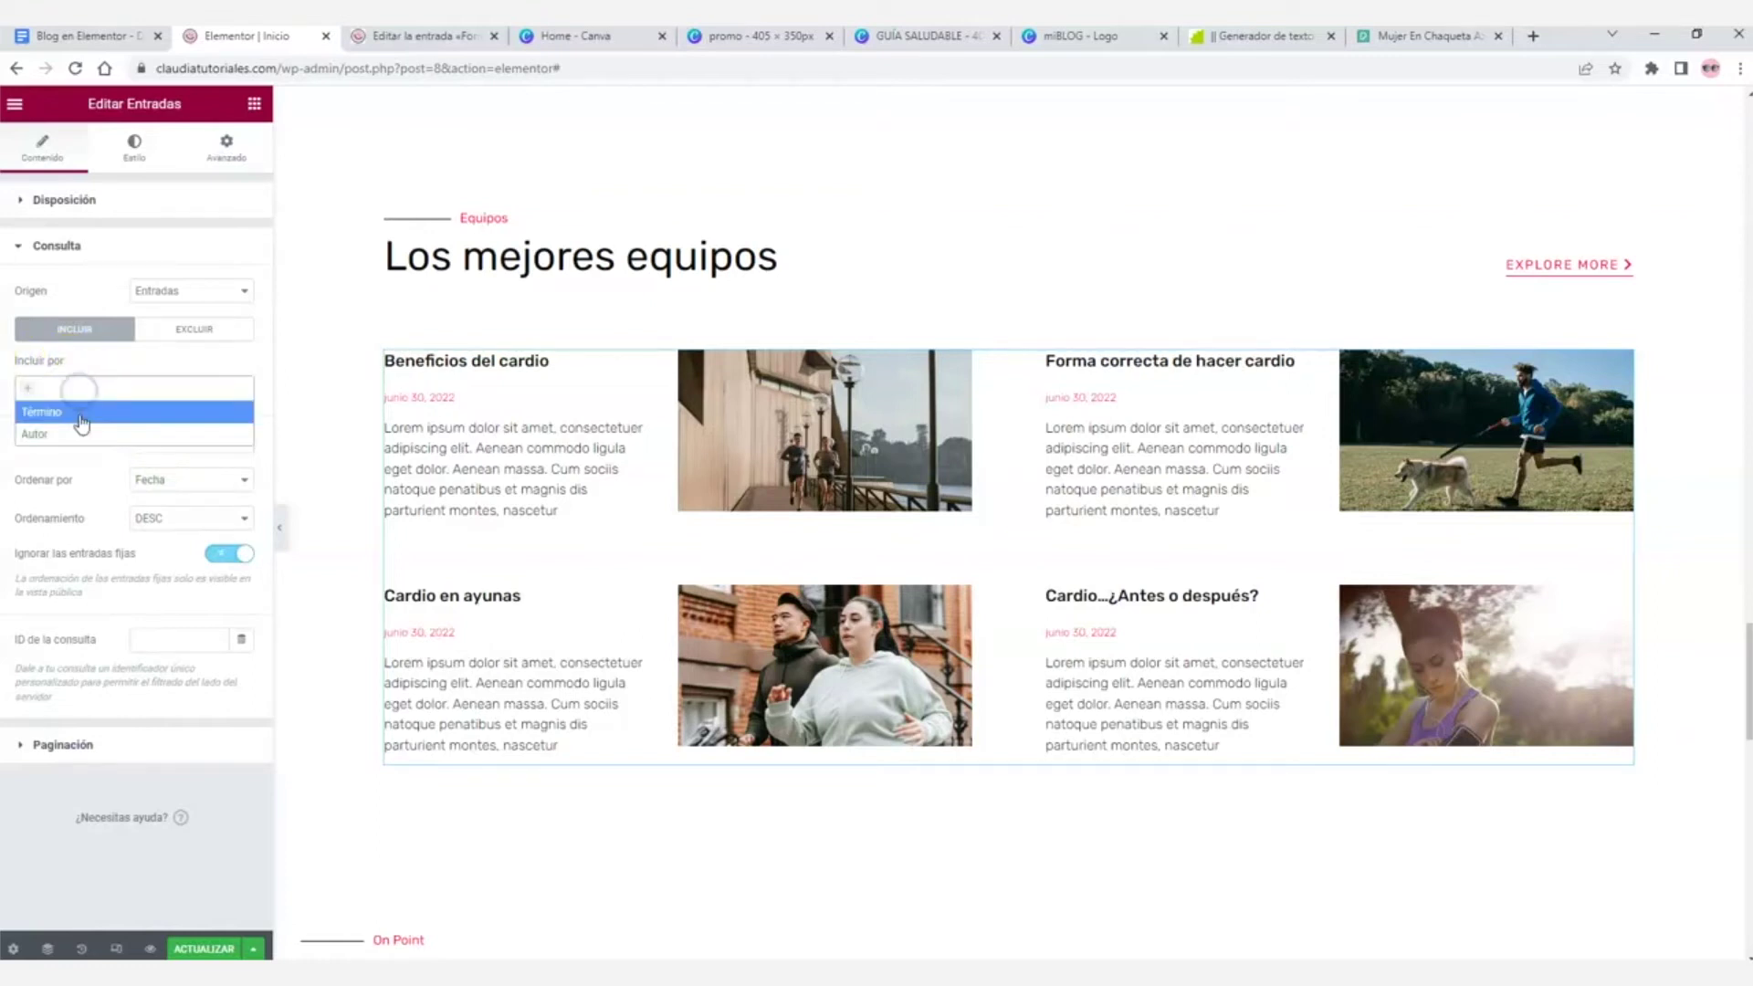
click(78, 426)
click(148, 446)
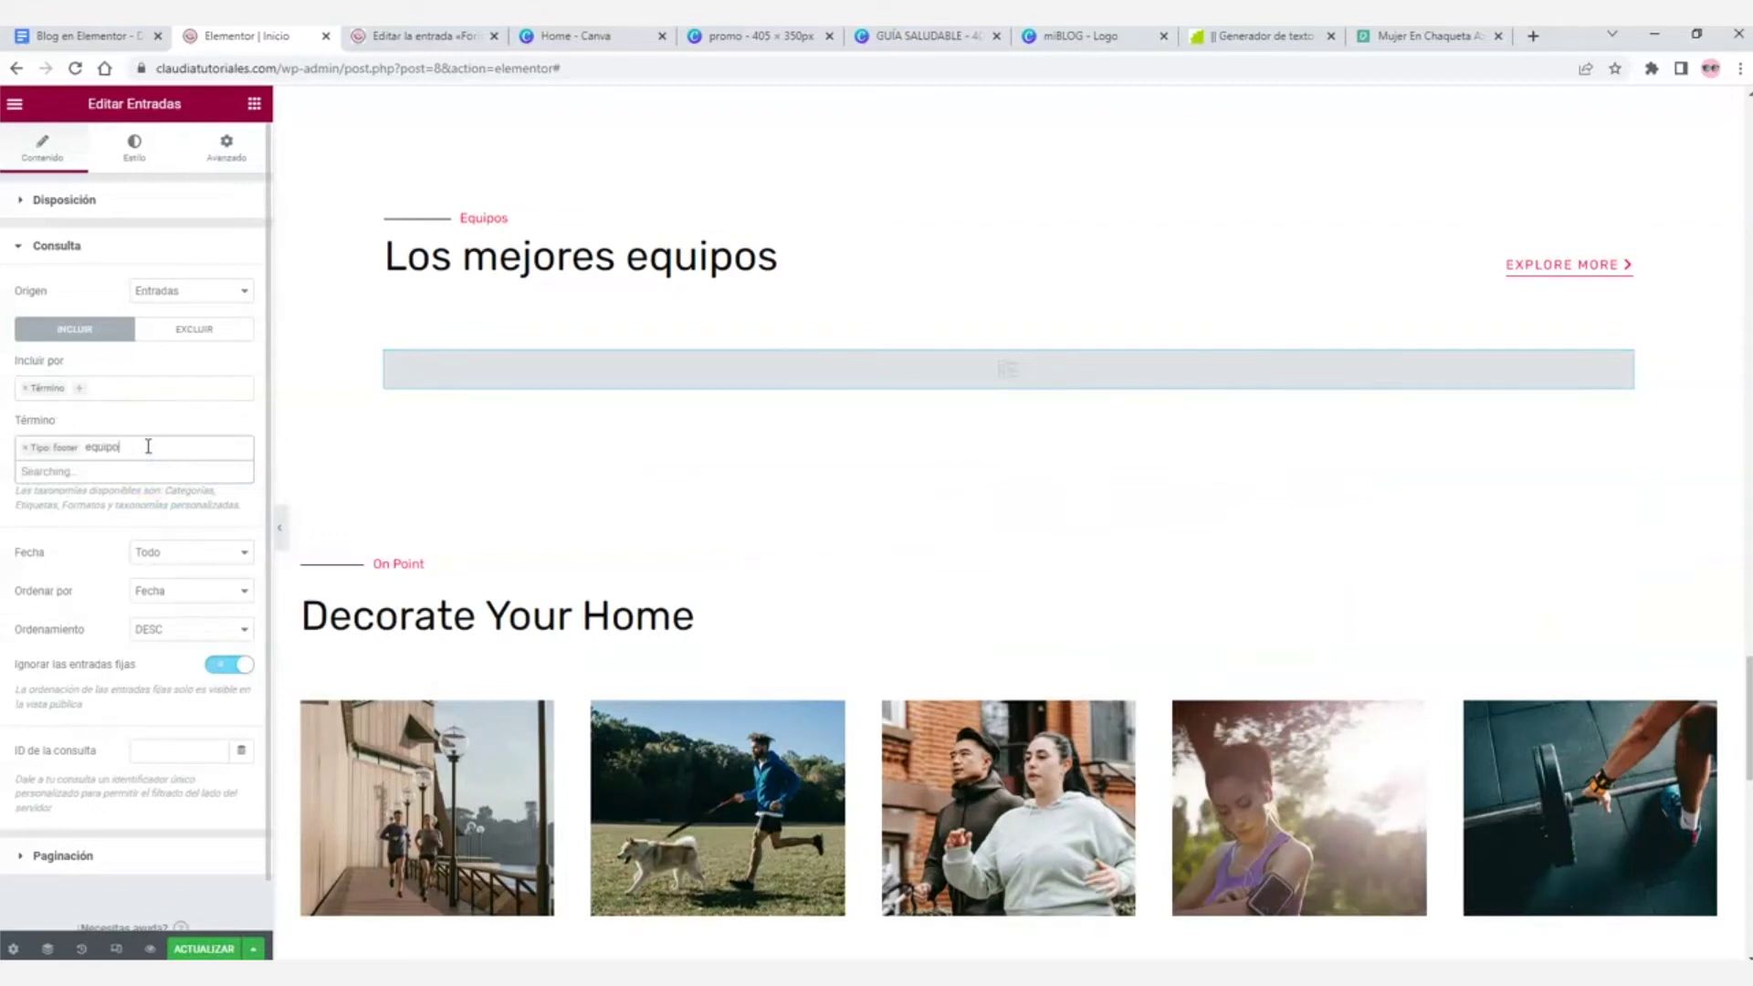
click(116, 470)
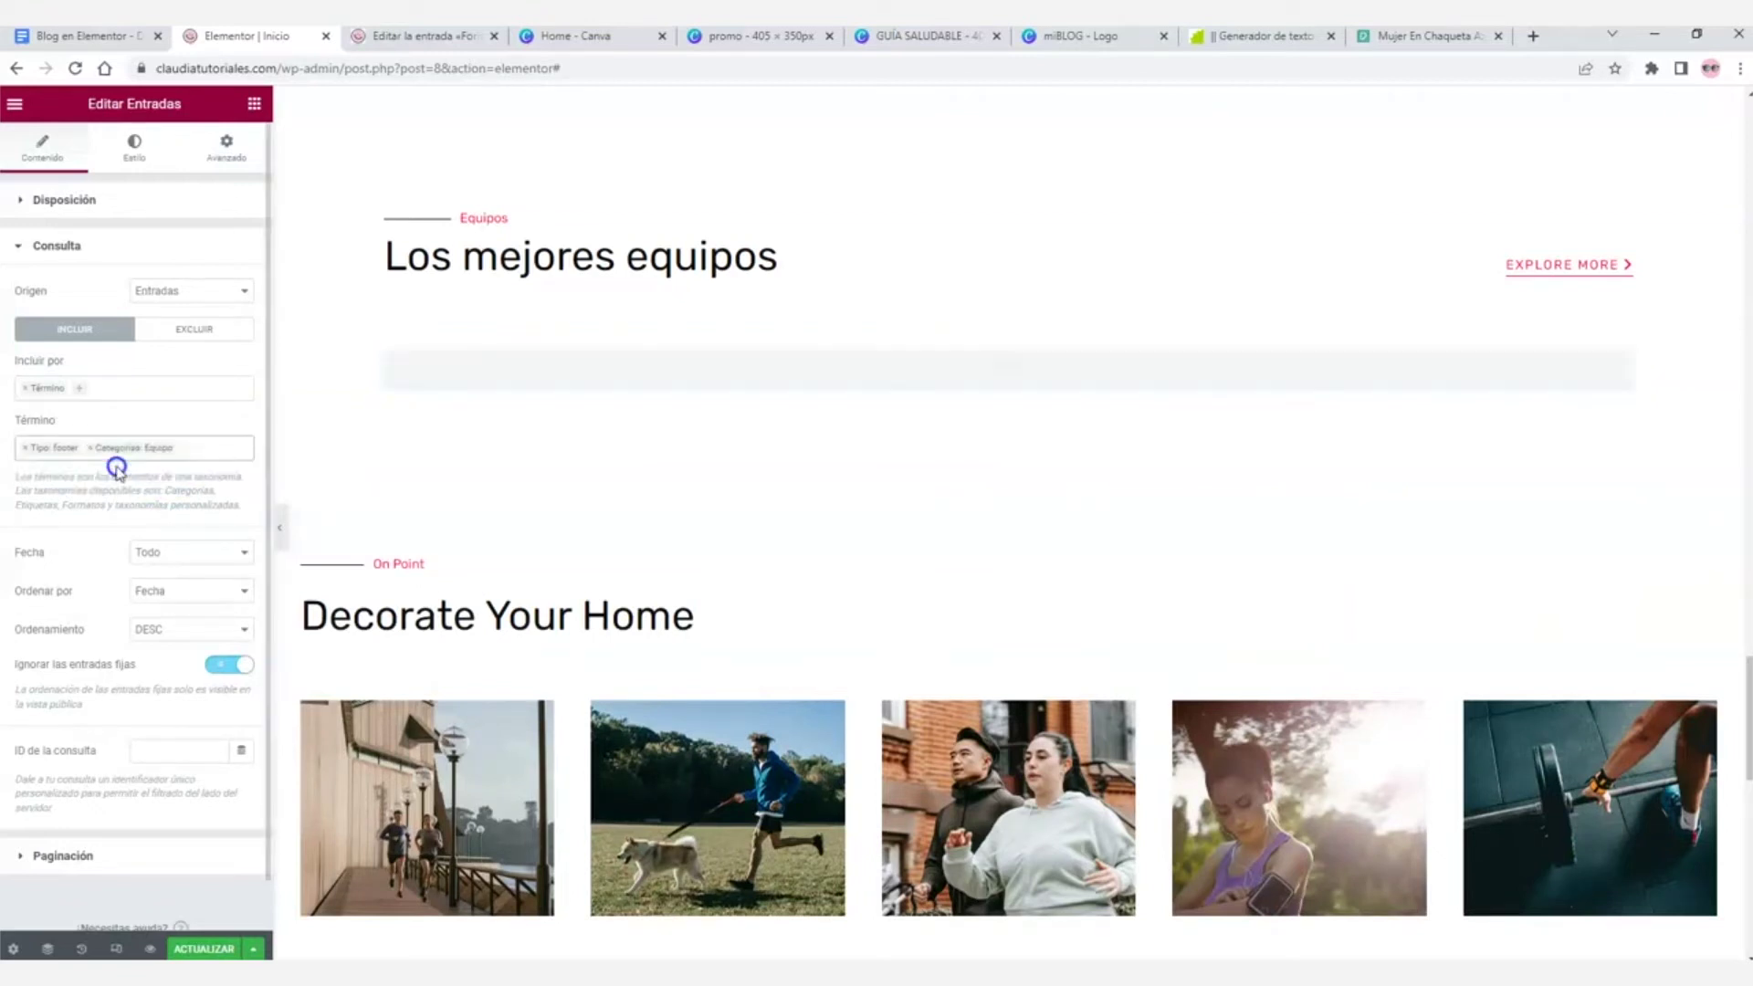
click(25, 448)
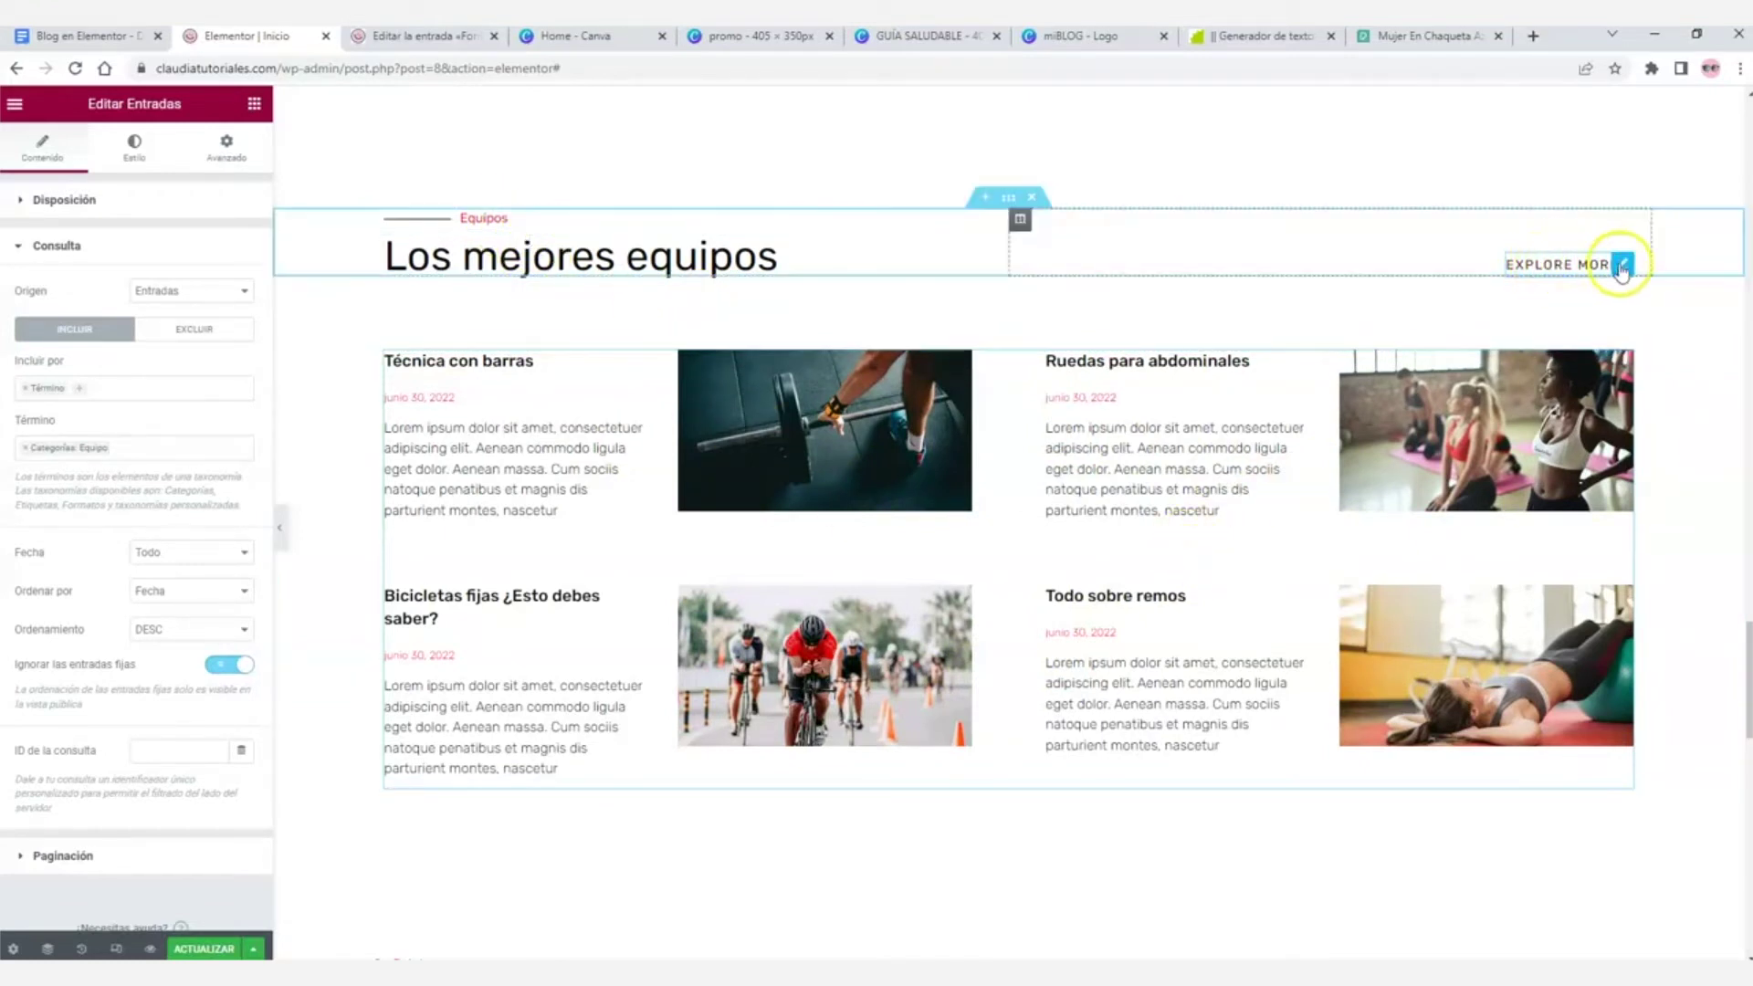
- Change the "Explore more" button text beside "Los mejores equipos" to "Explorar más" and save the page
right_click(1628, 269)
key(Escape)
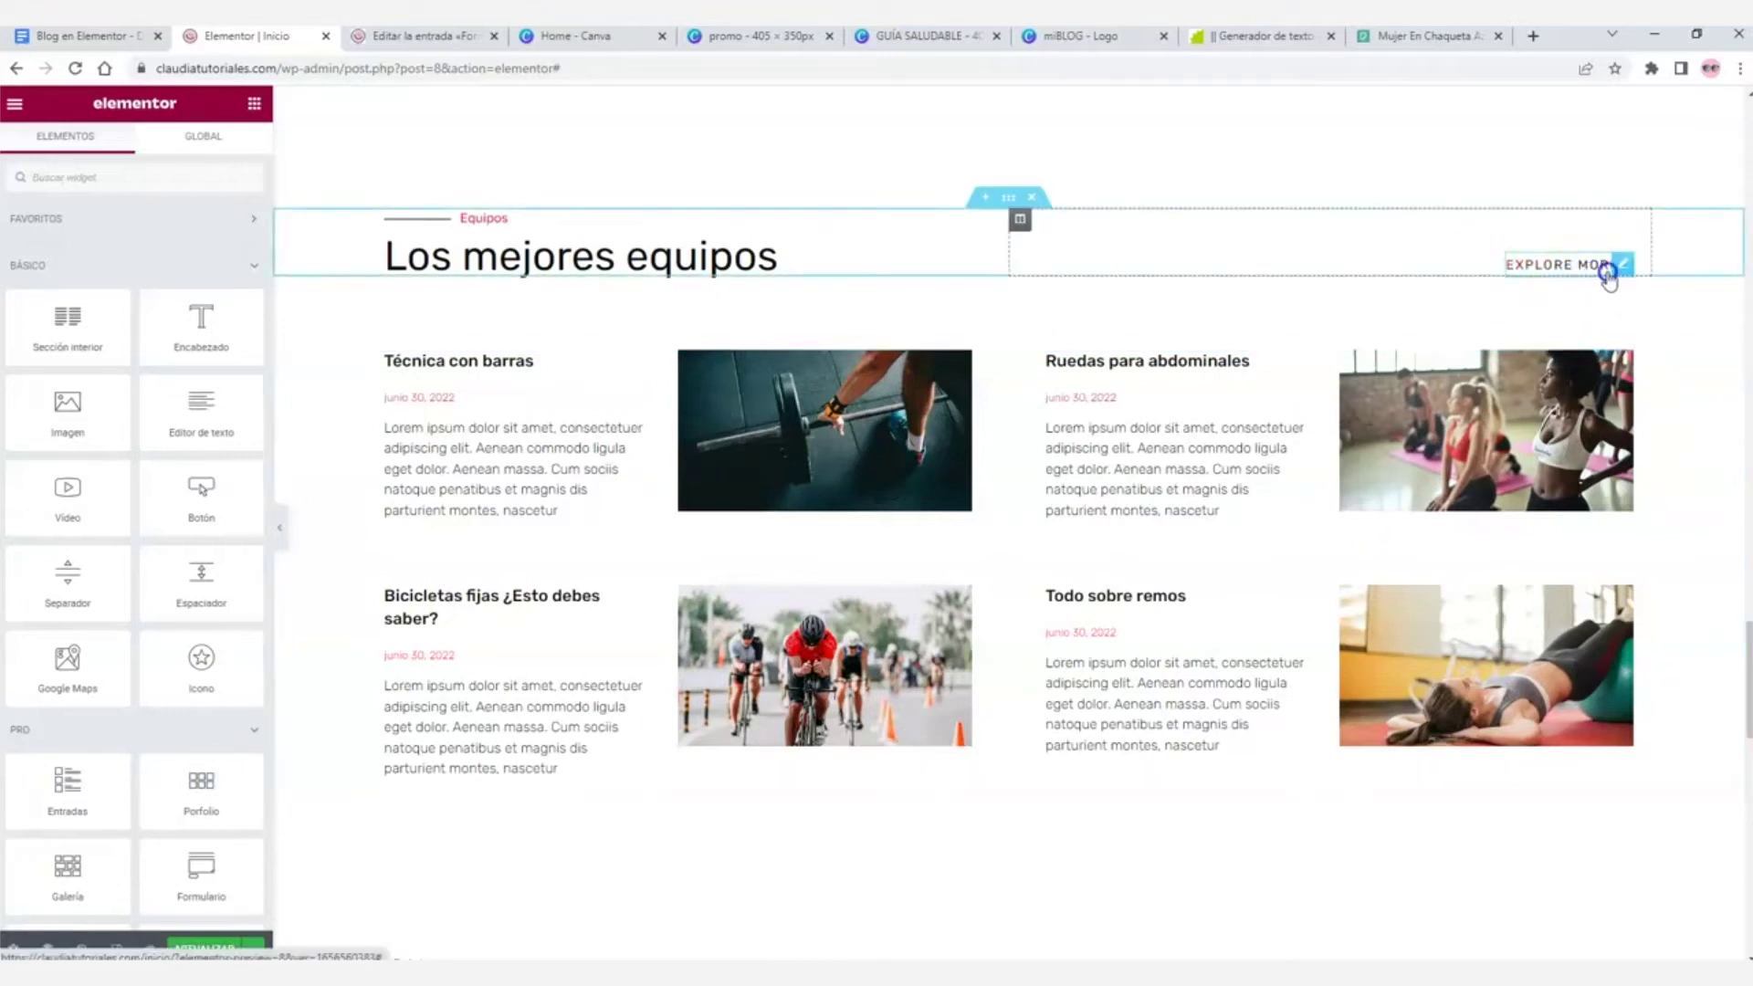
click(1575, 266)
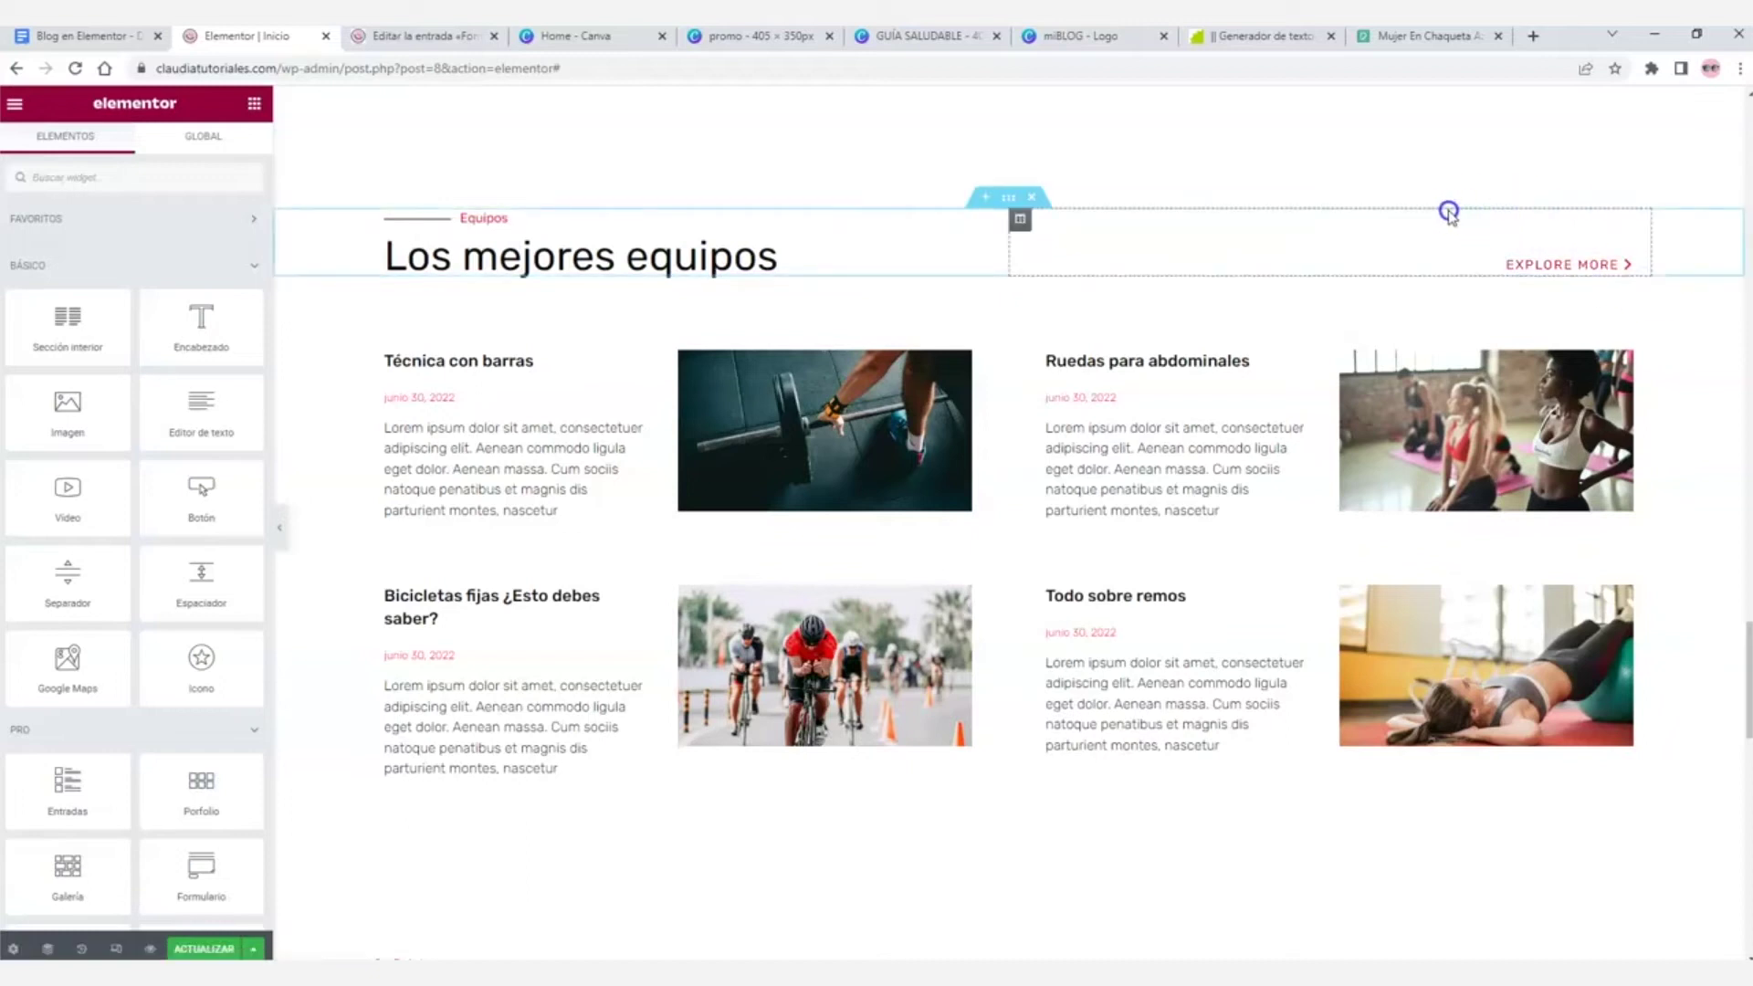
click(1709, 326)
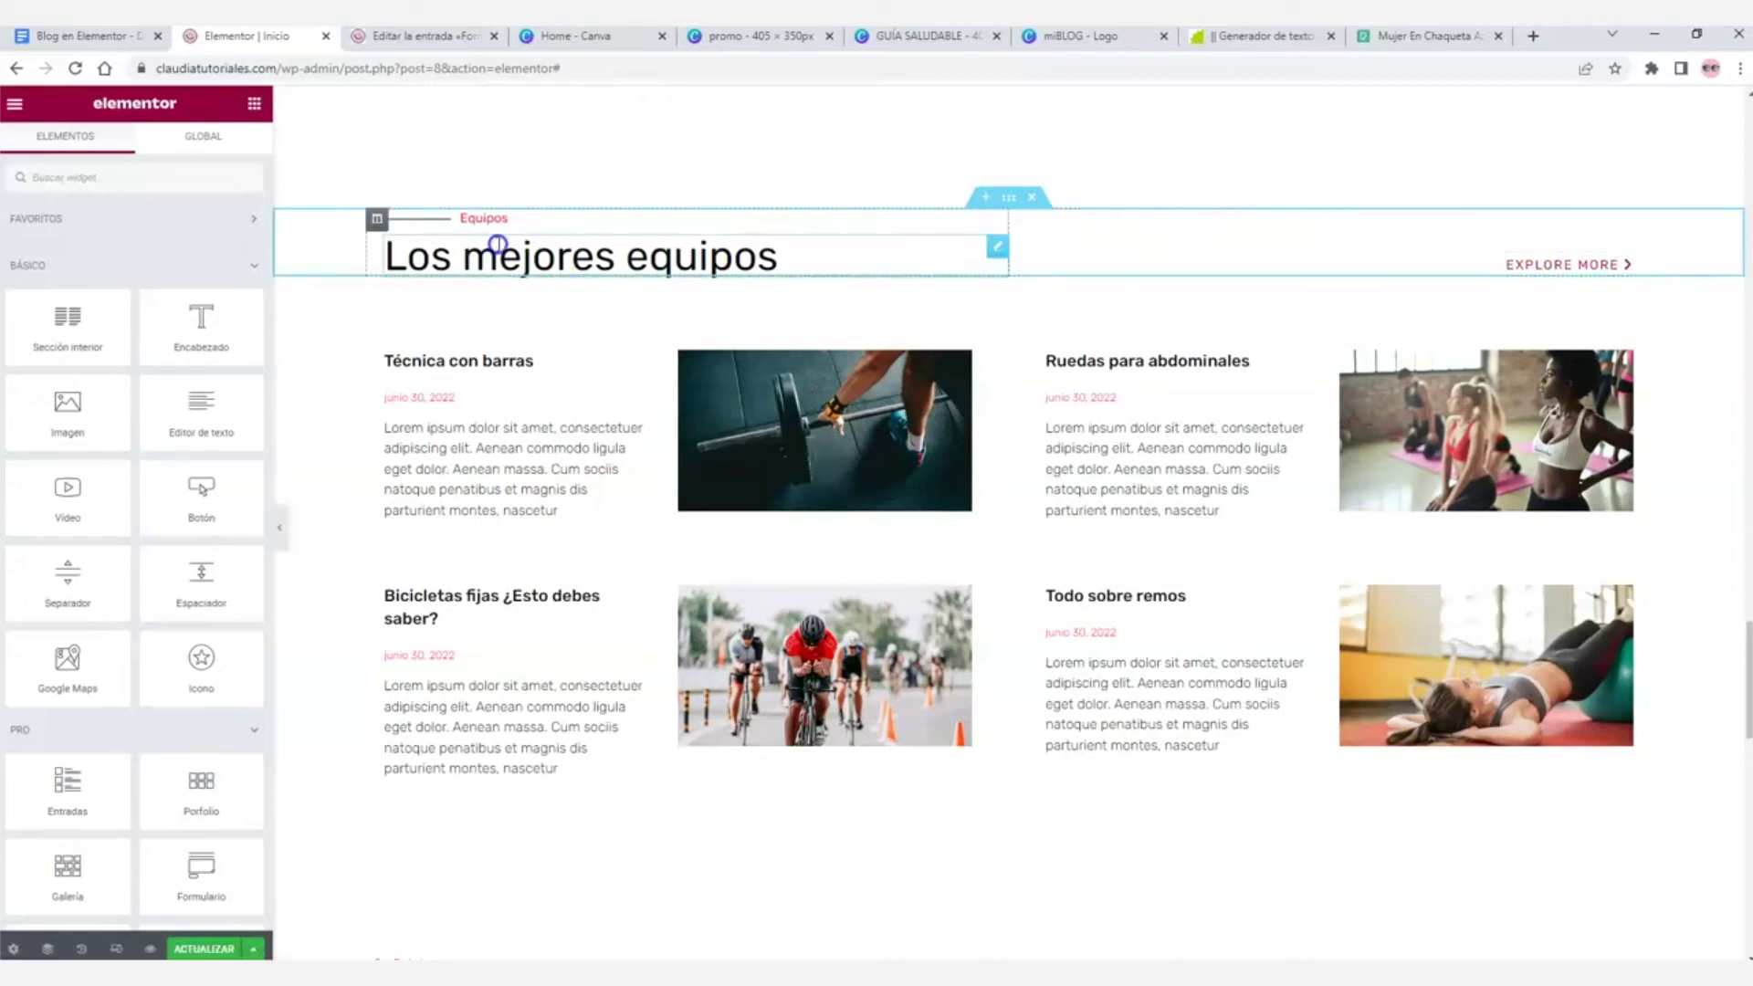
click(1619, 265)
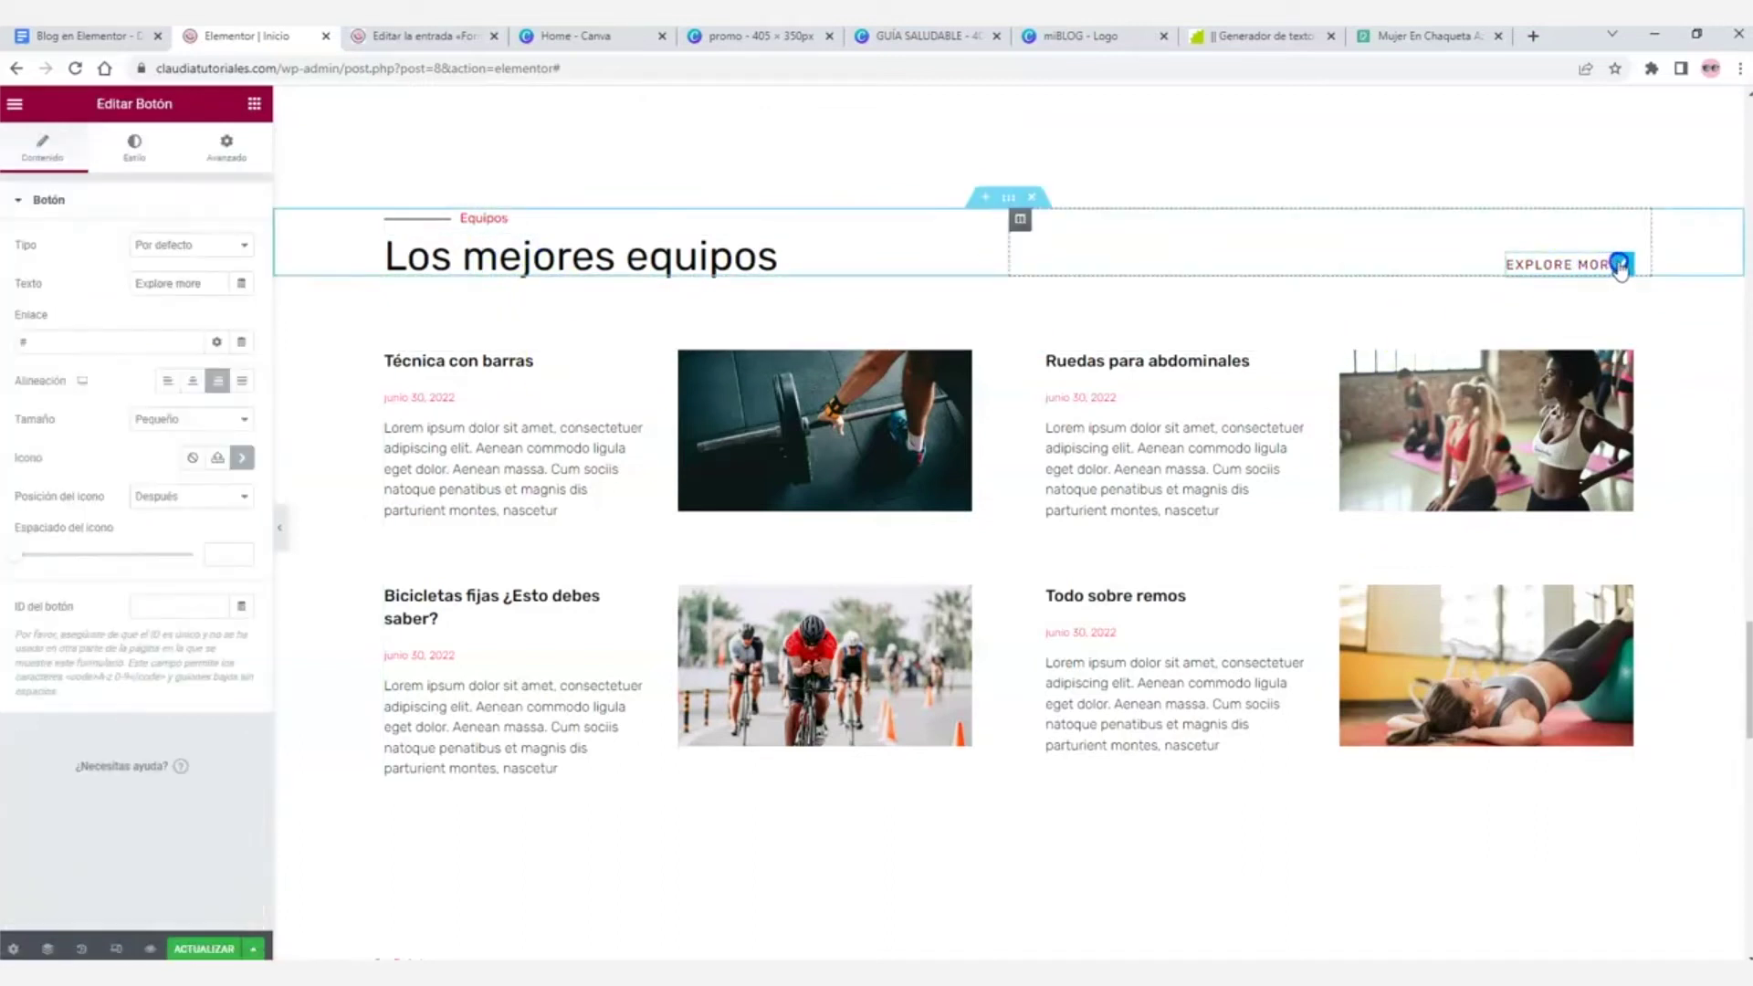
drag(219, 283, 188, 286)
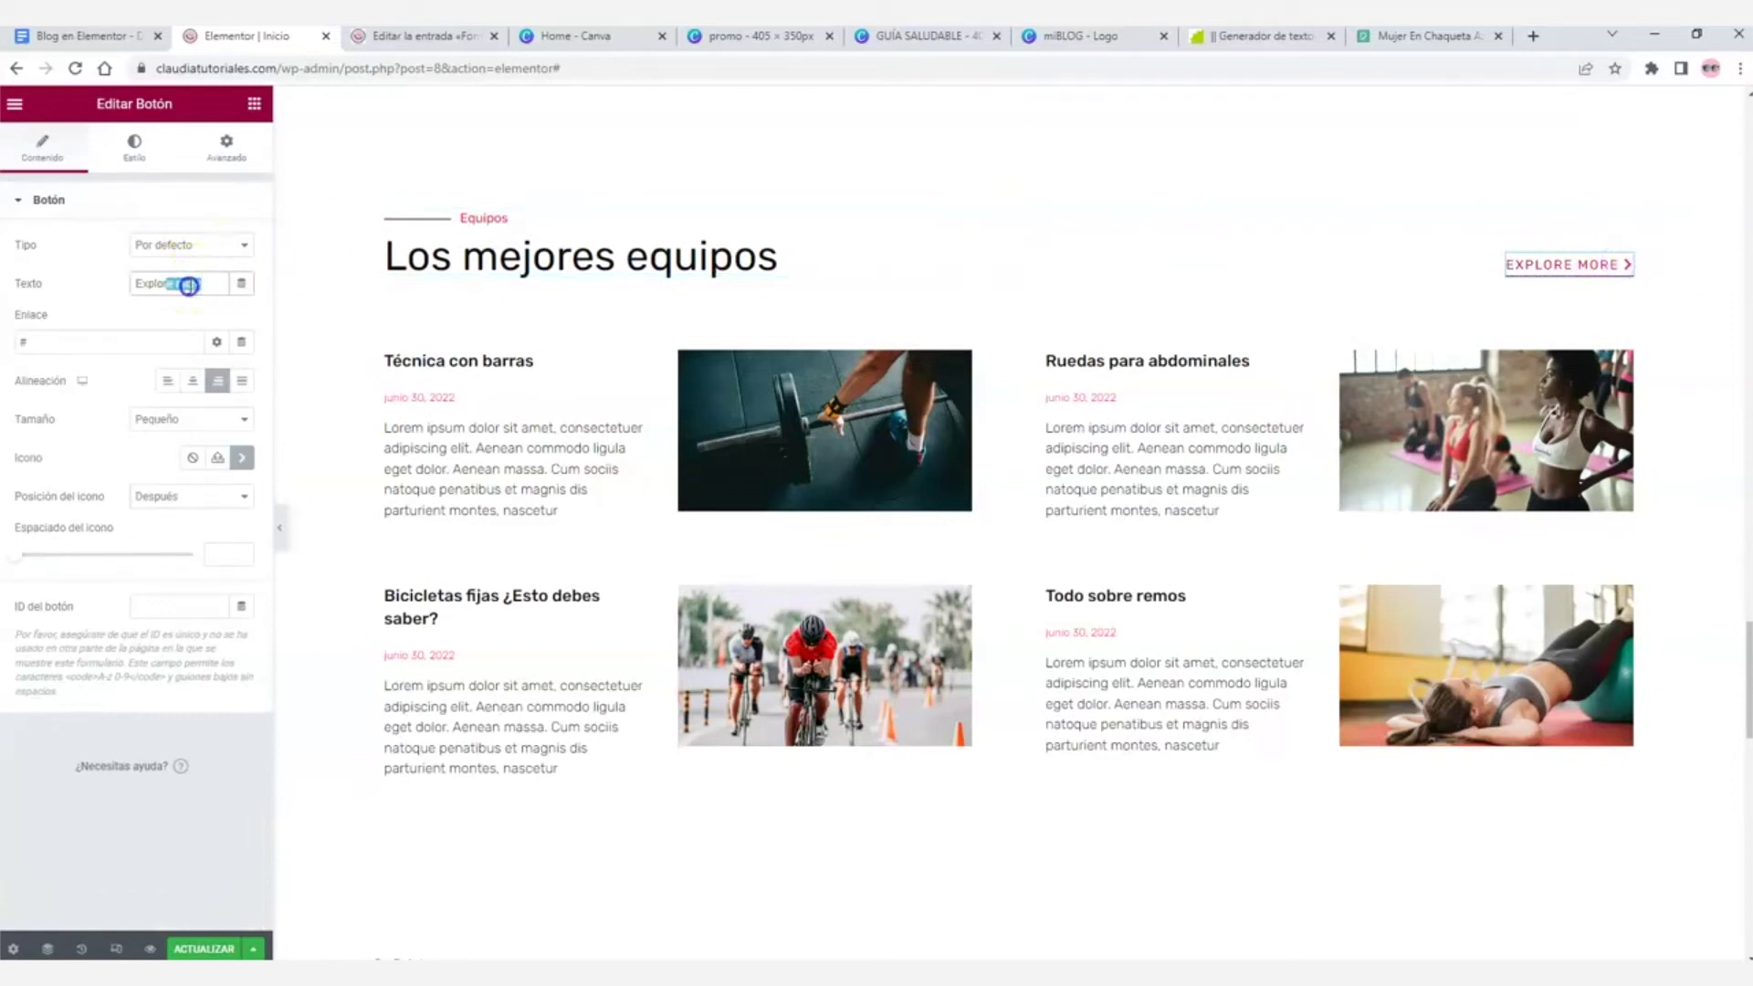
text(E)
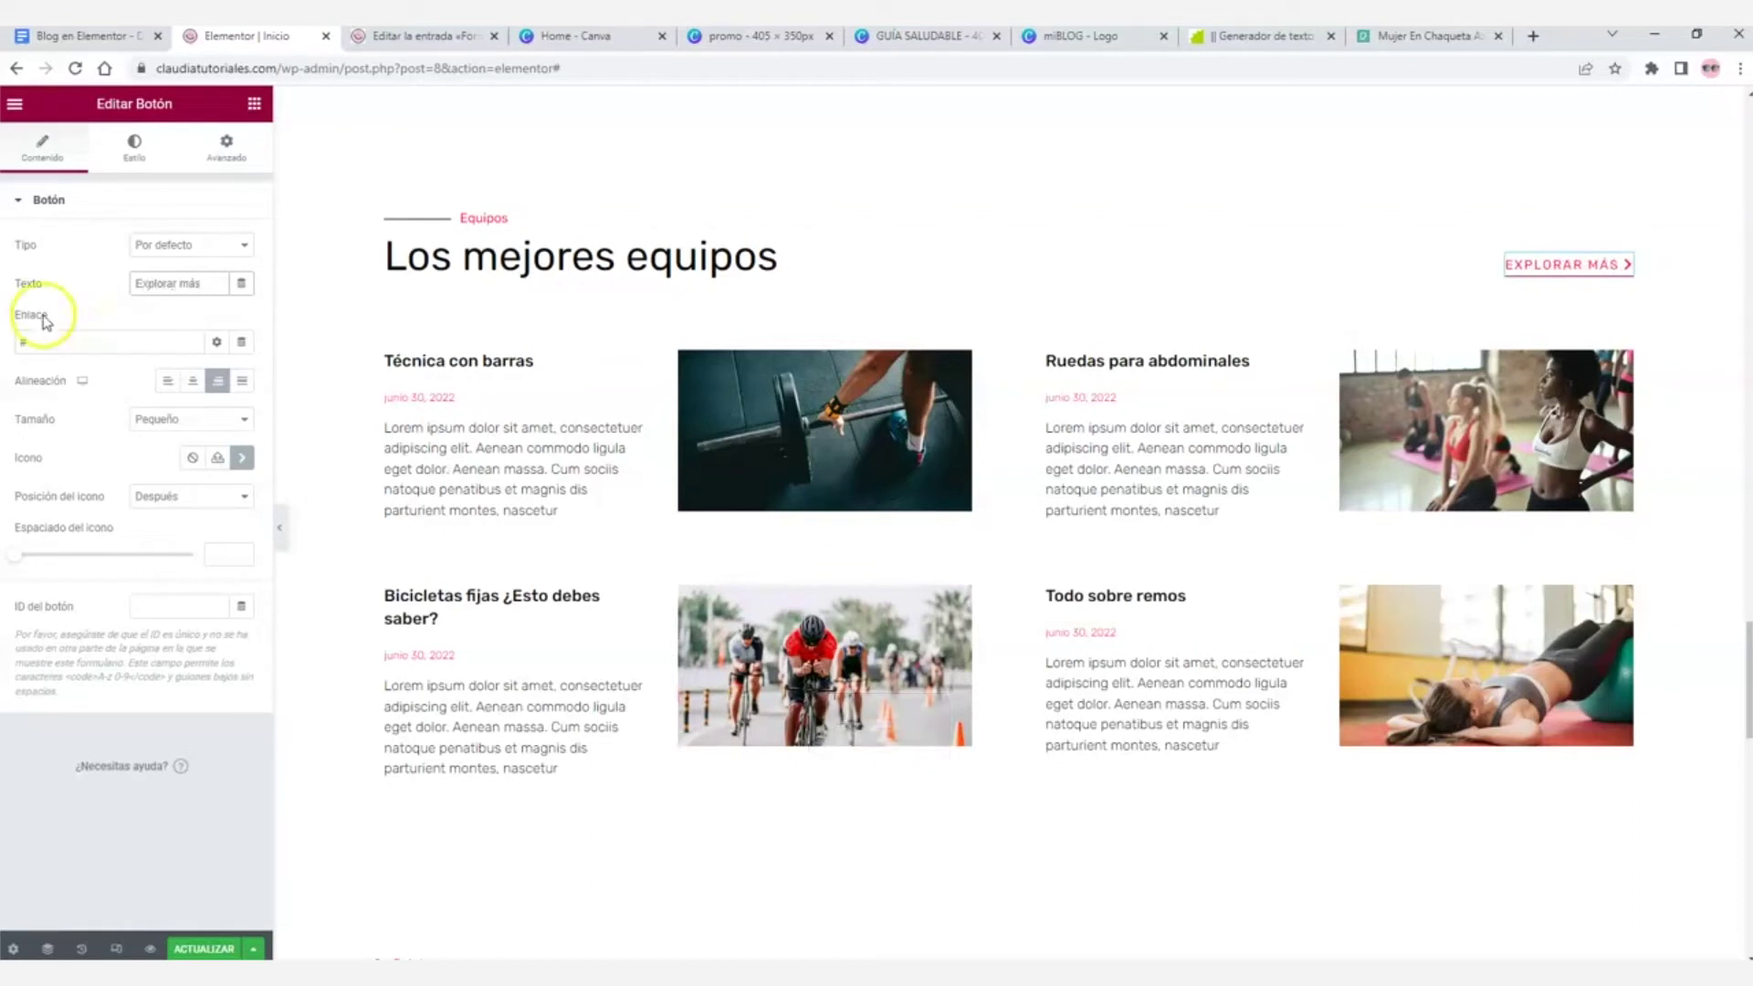
click(123, 345)
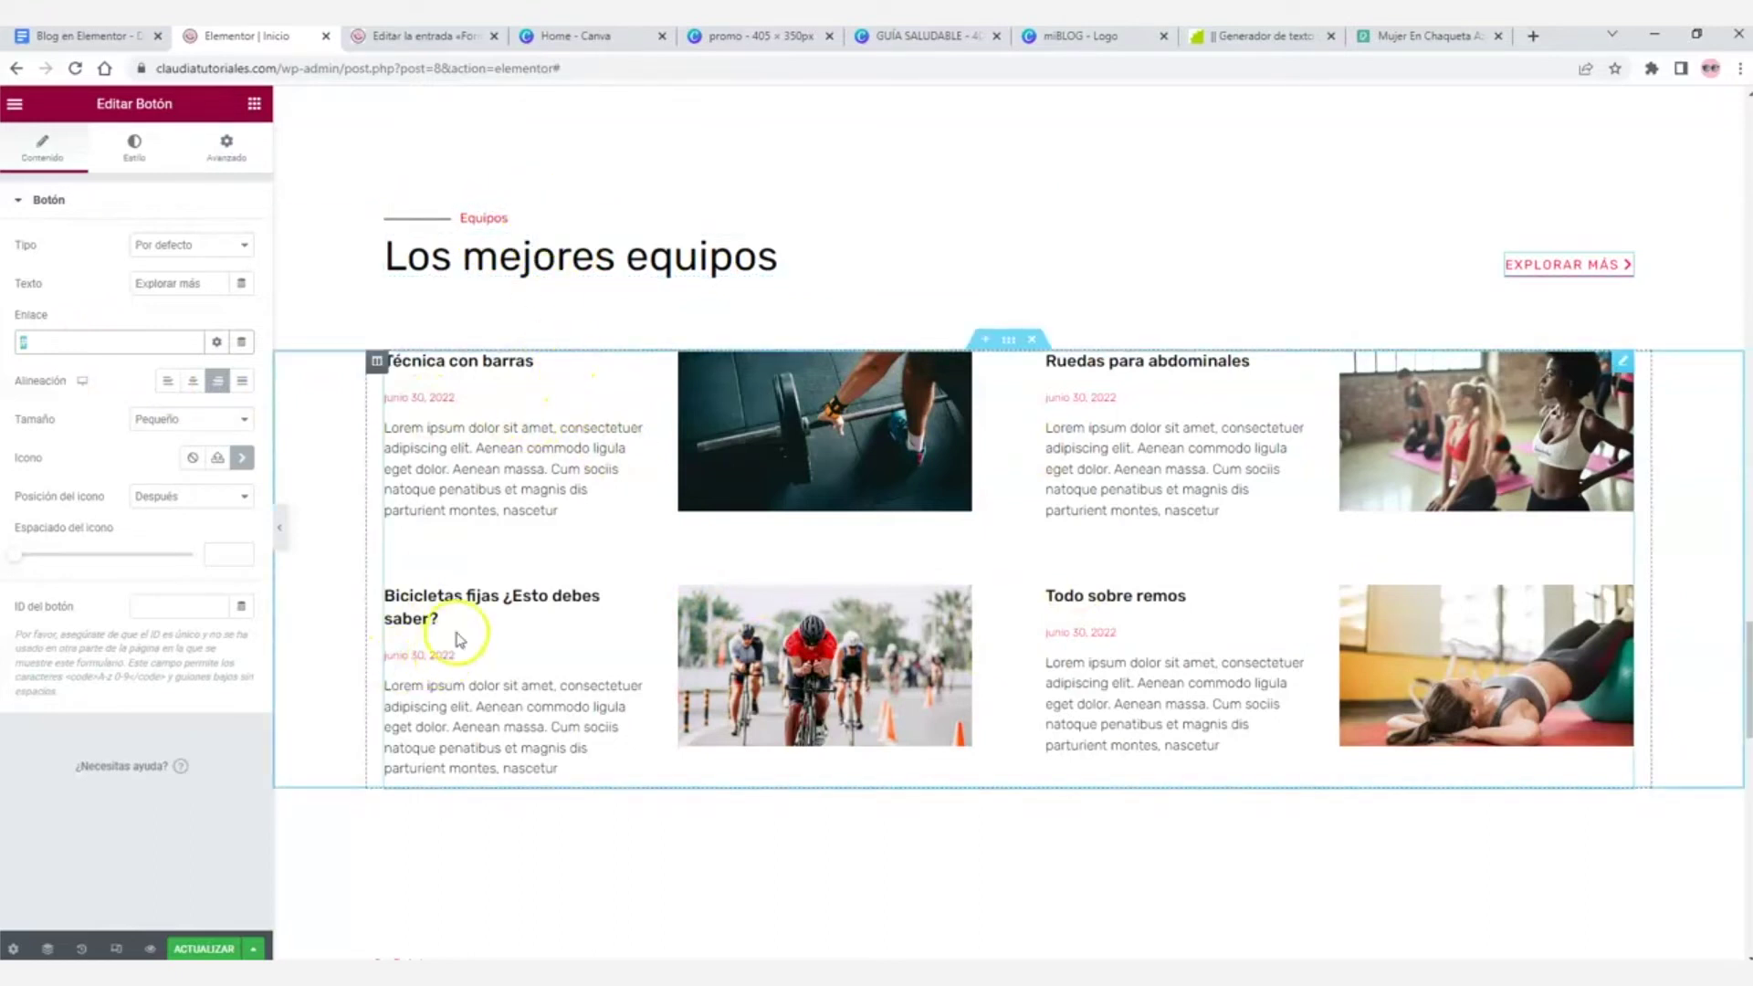
click(199, 951)
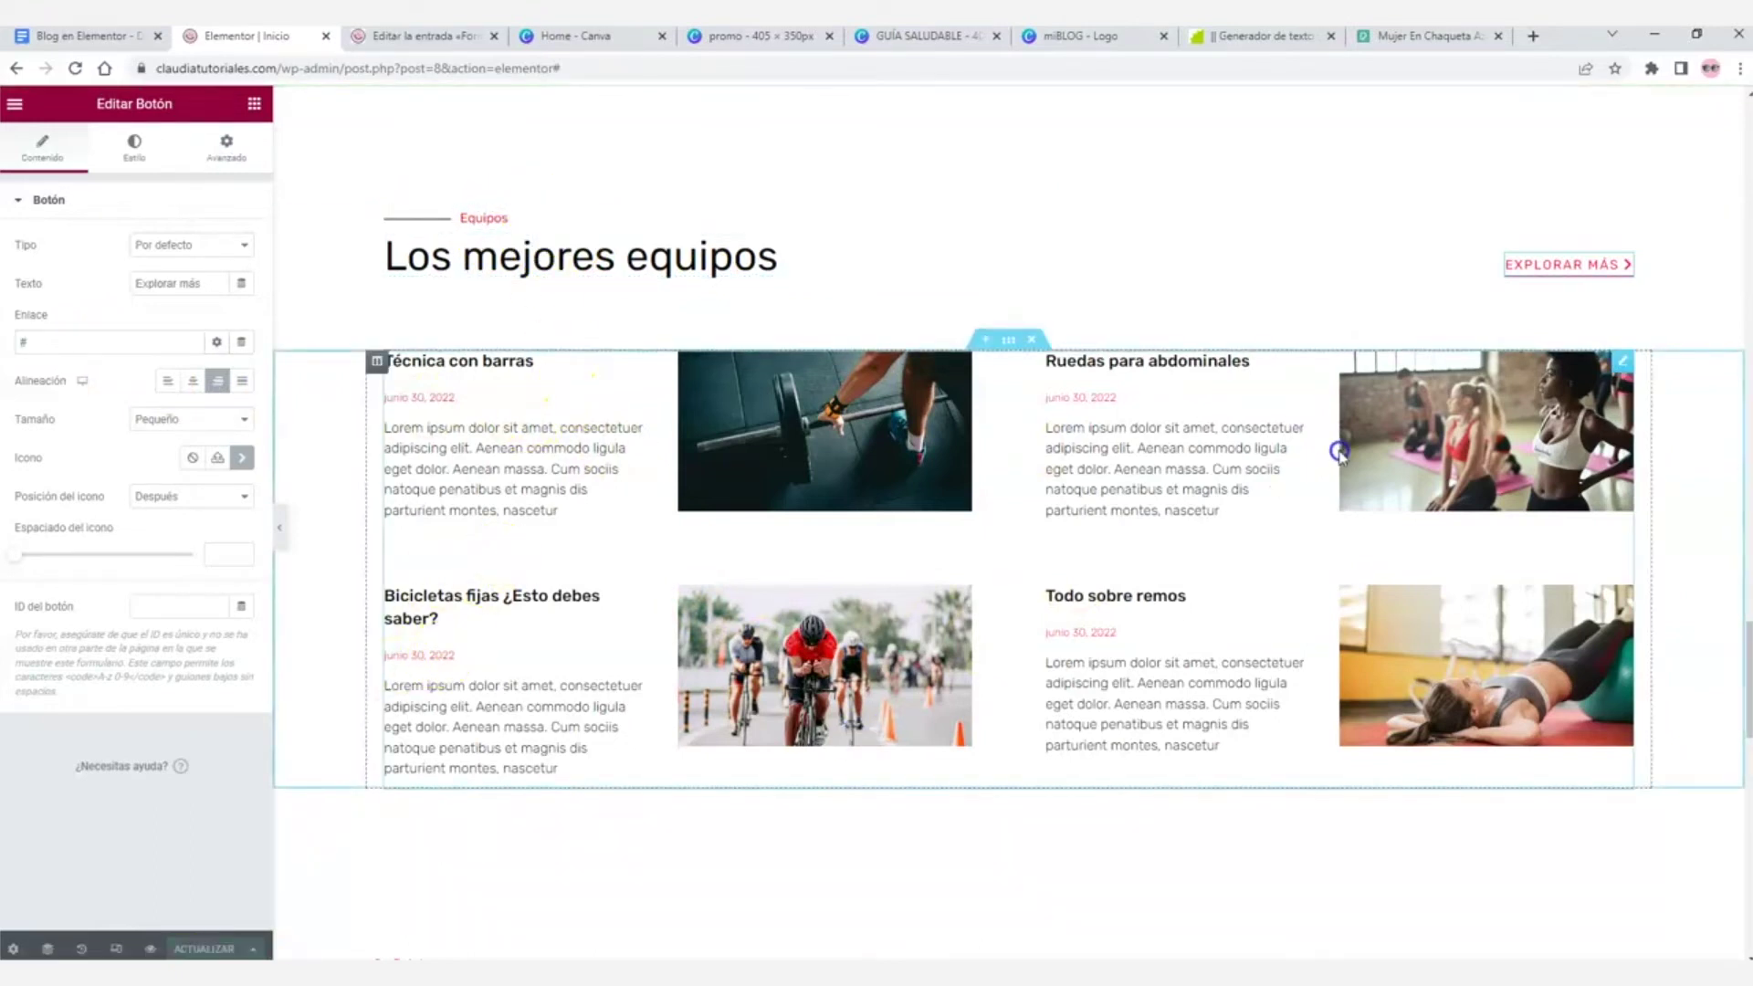
- Replace the "On Point" divider text above "Decorate Your Home" with "Cardio"
scroll(1339, 452, down, 6)
scroll(1339, 453, down, 2)
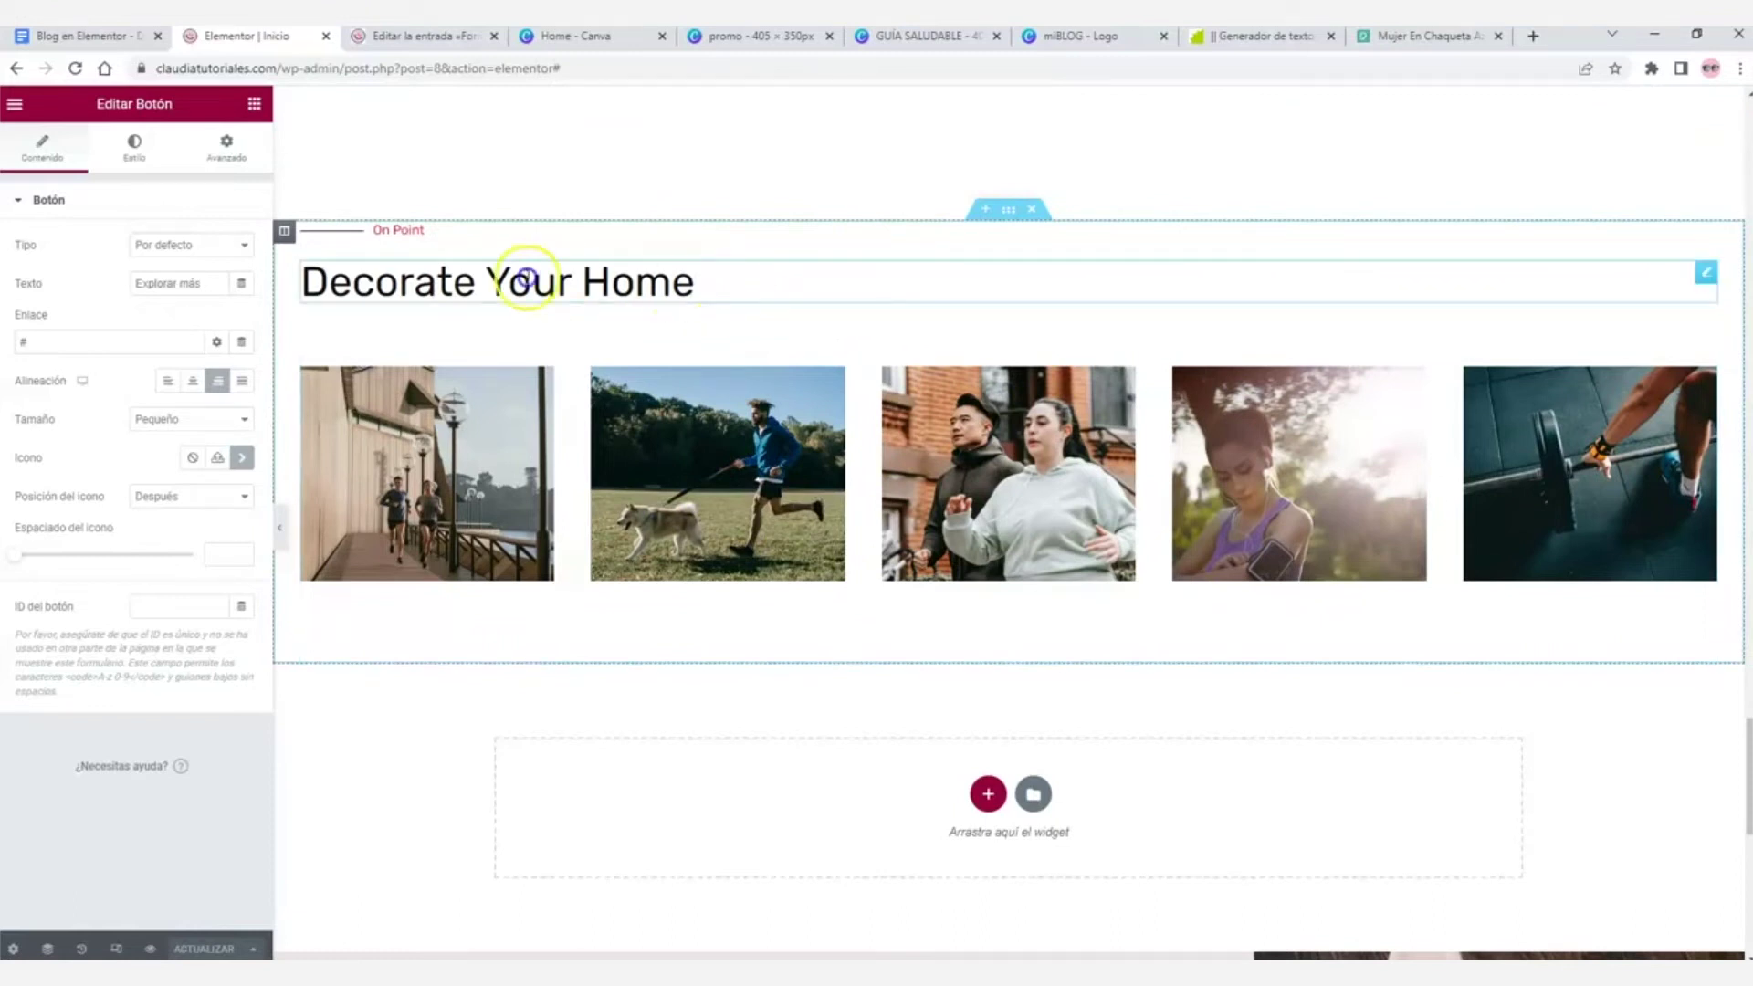
click(402, 228)
click(90, 443)
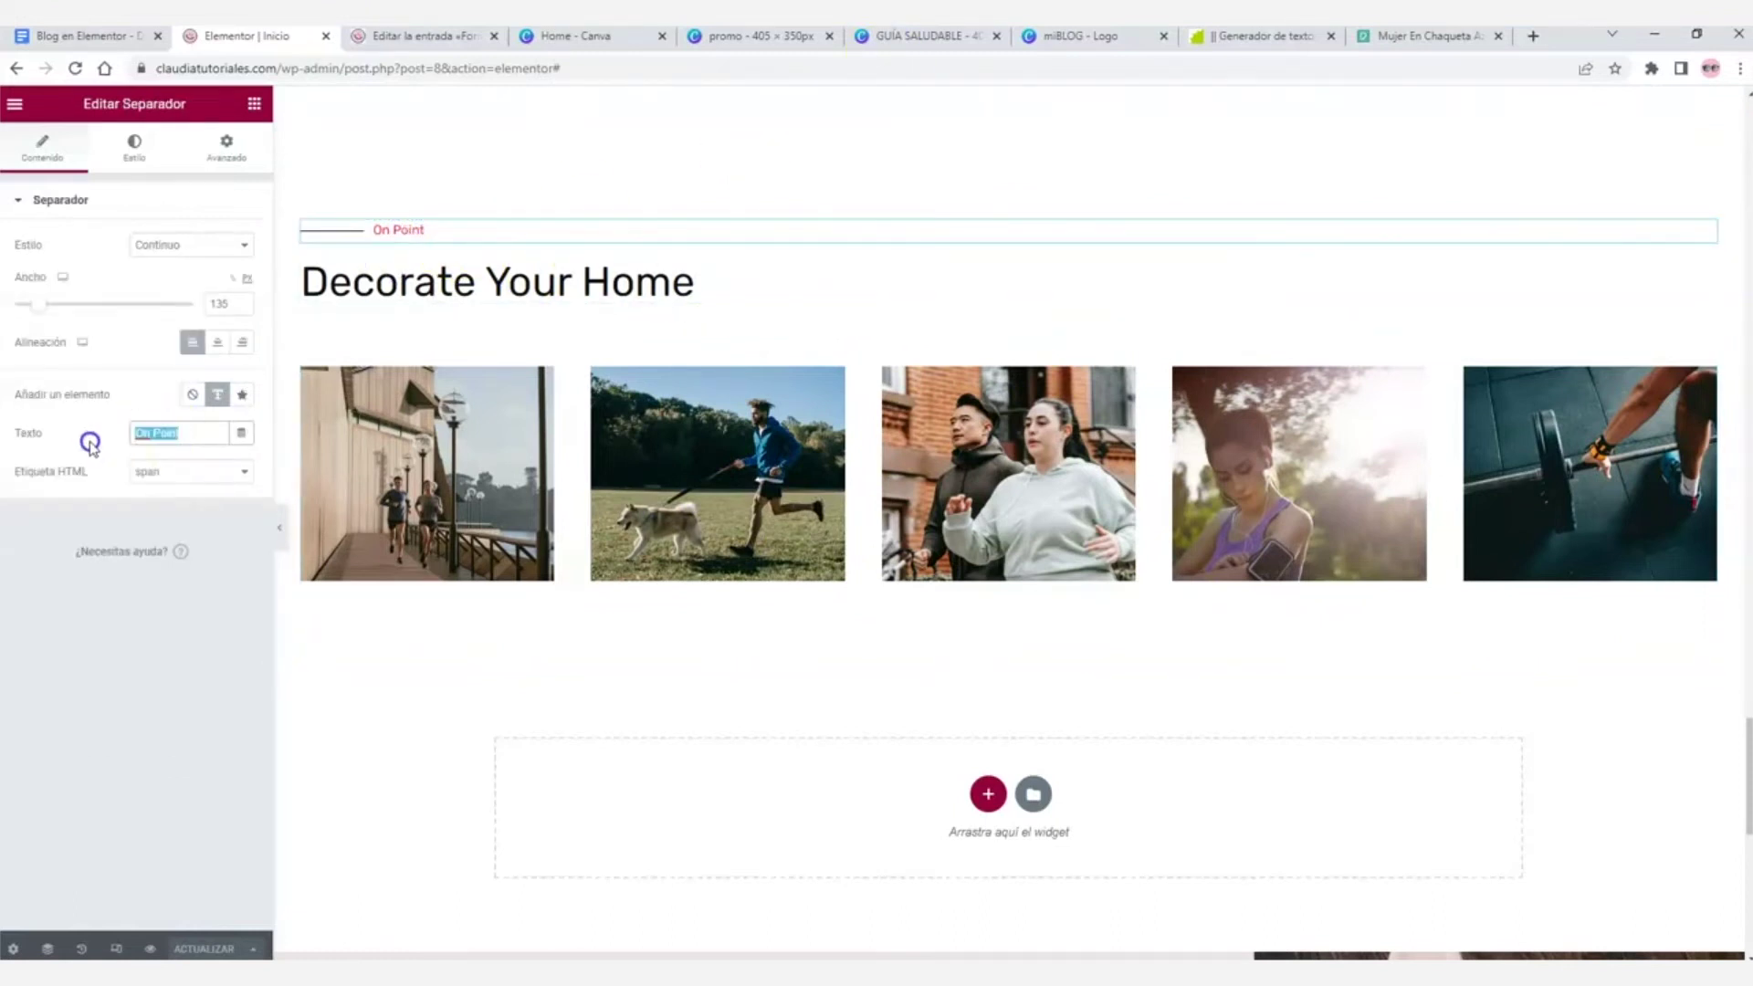
text(Cardio)
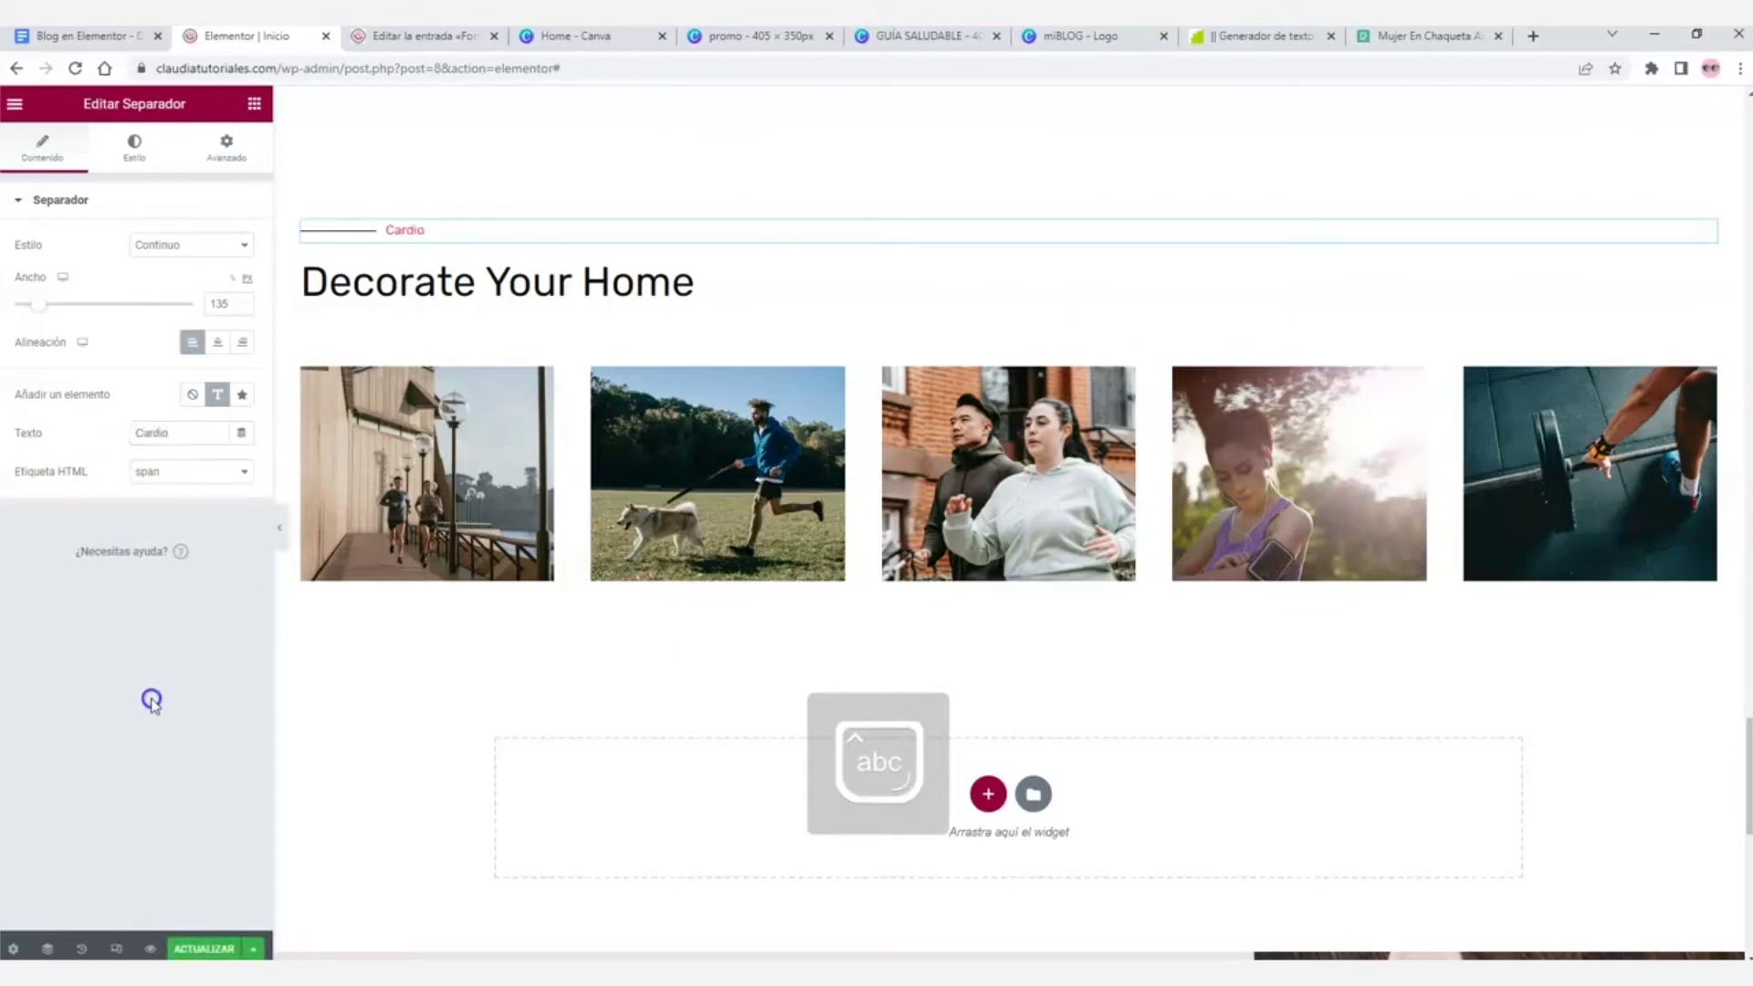
- Replace the heading "Decorate Your Home" with "Cardio bien hecho"
click(696, 282)
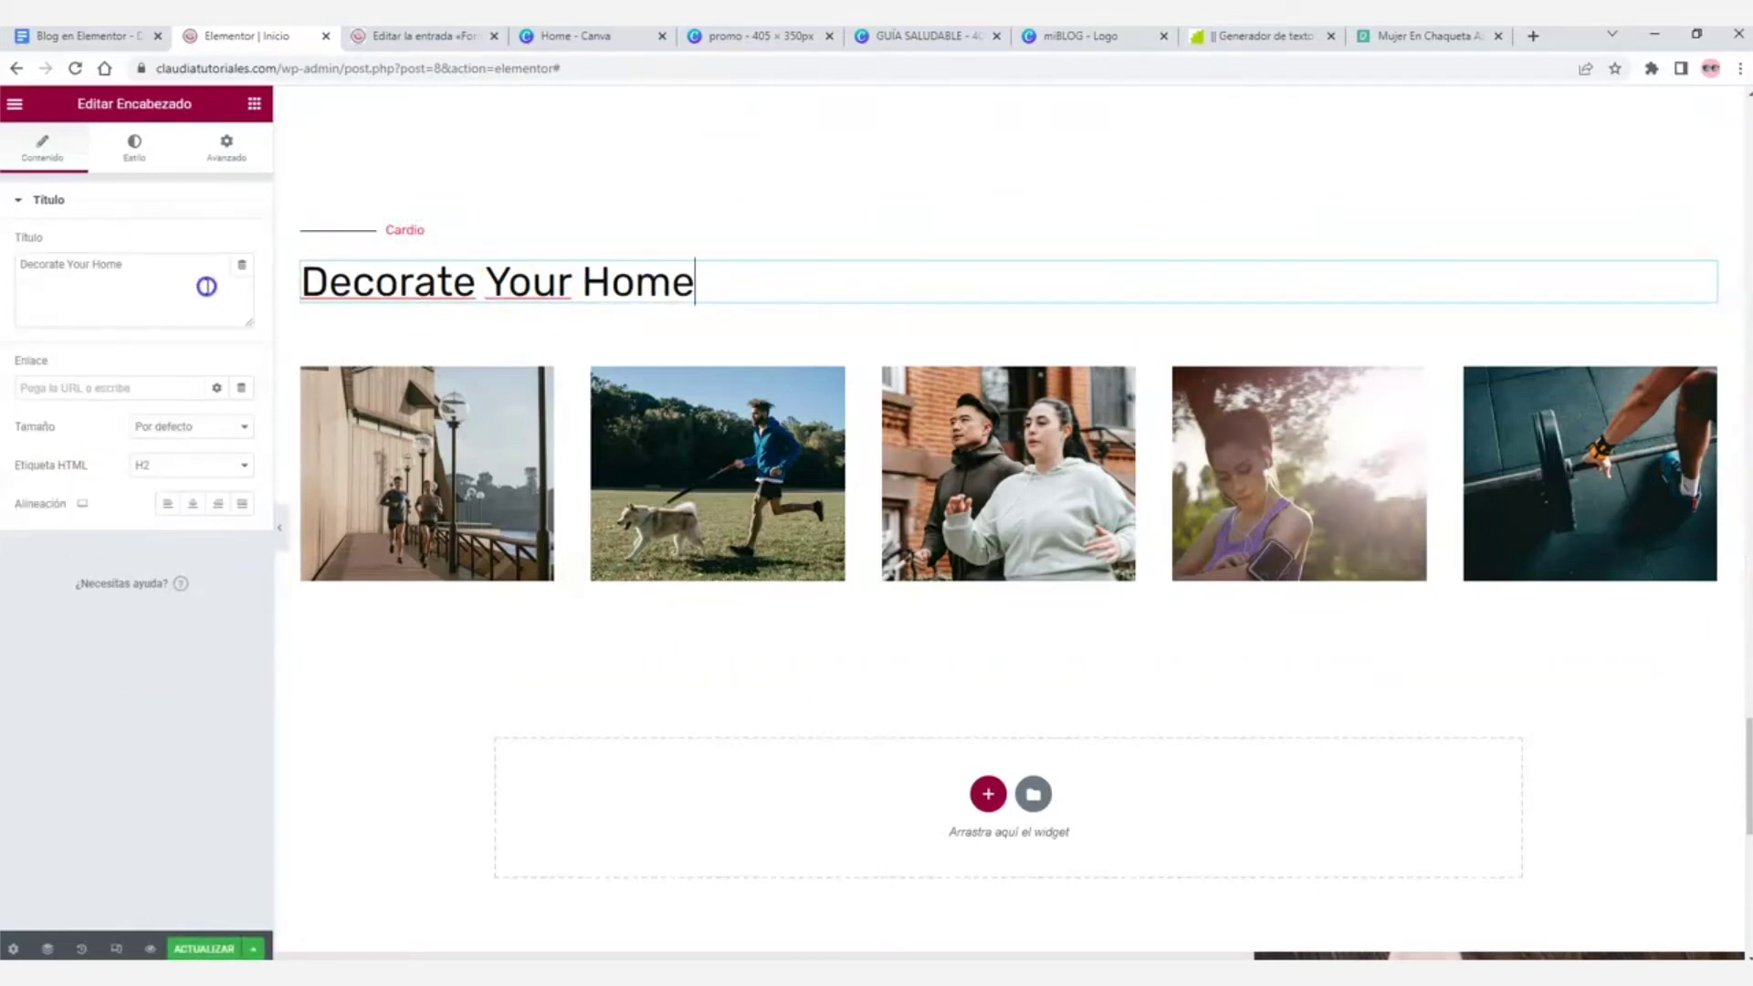
drag(206, 286, 5, 265)
text(Cardio bien hecho)
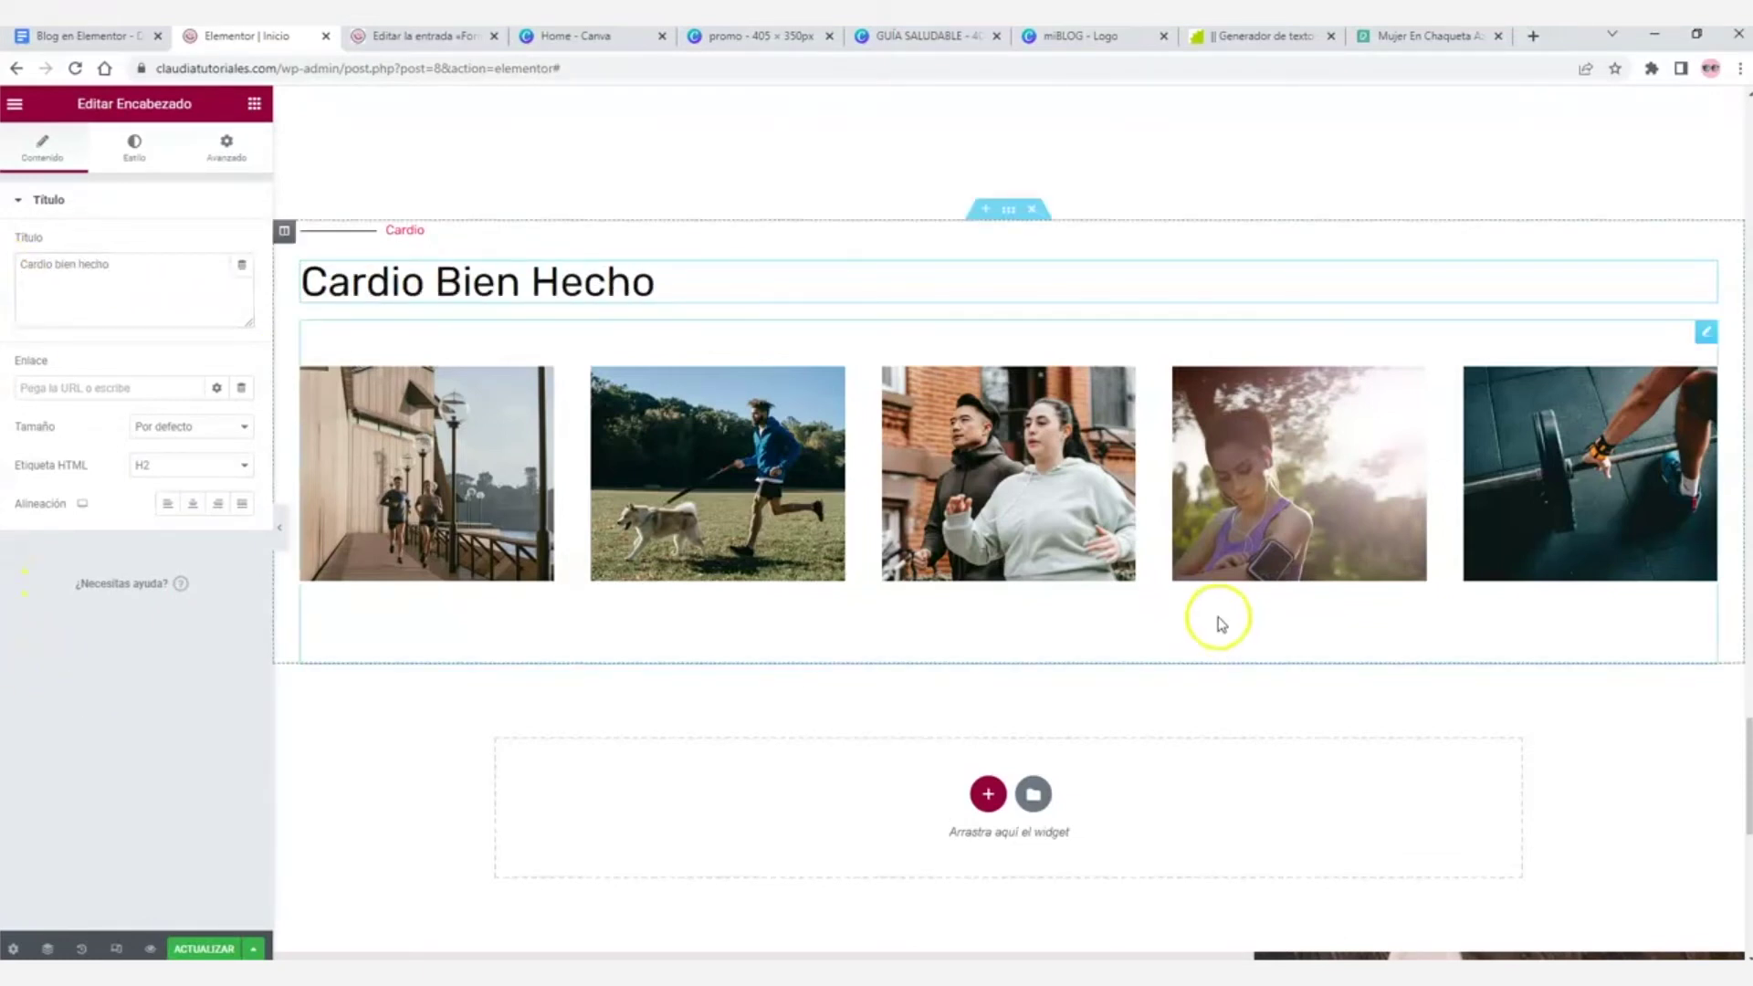
- Filter the portfolio widget under the cardio heading by term to the Cardio category, and check the category plan in Canva
click(1705, 335)
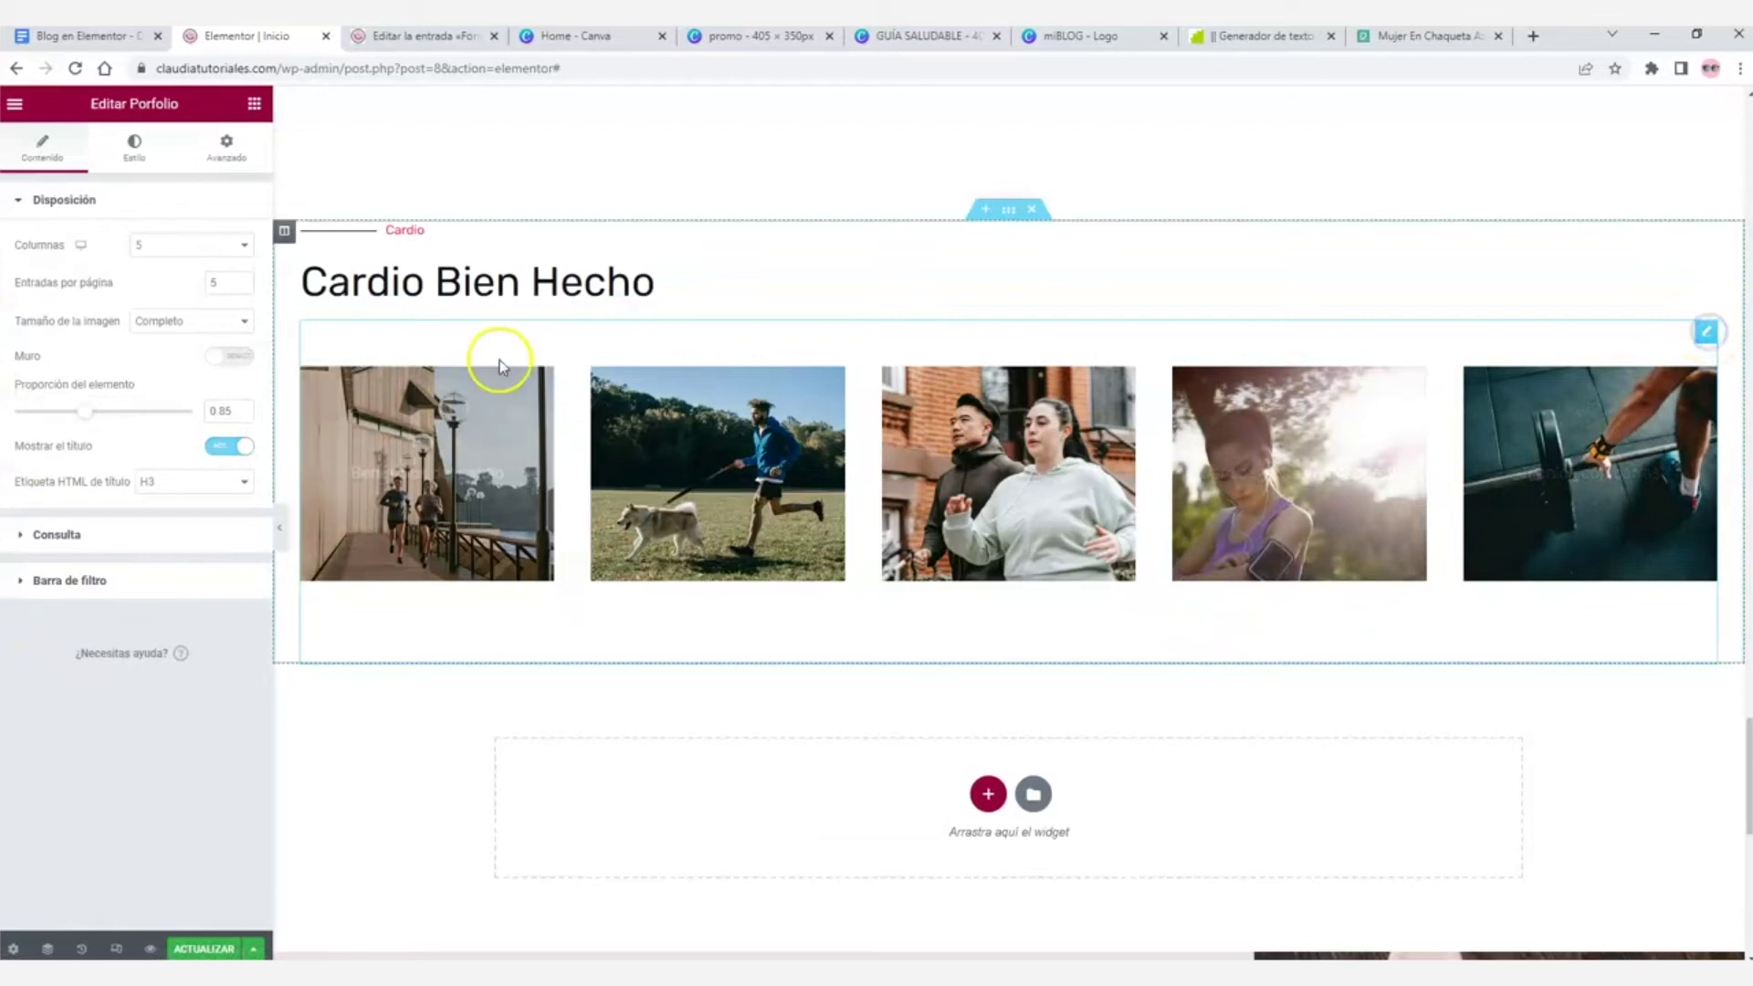
click(100, 535)
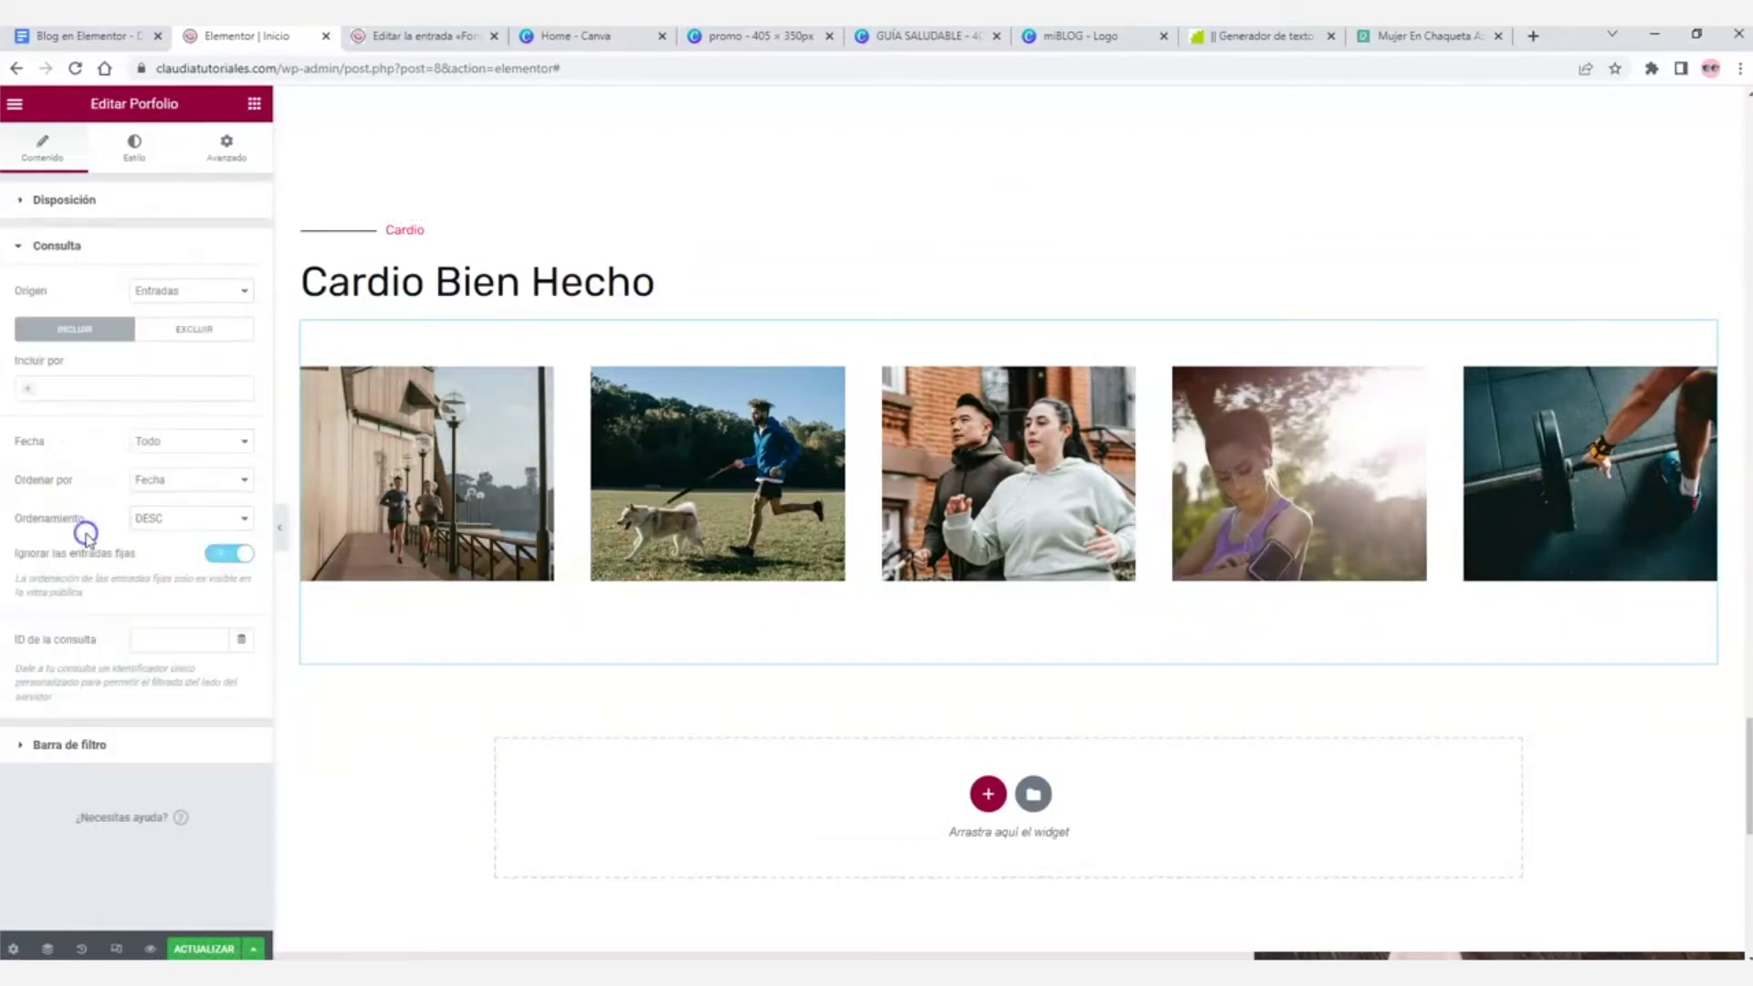
click(95, 387)
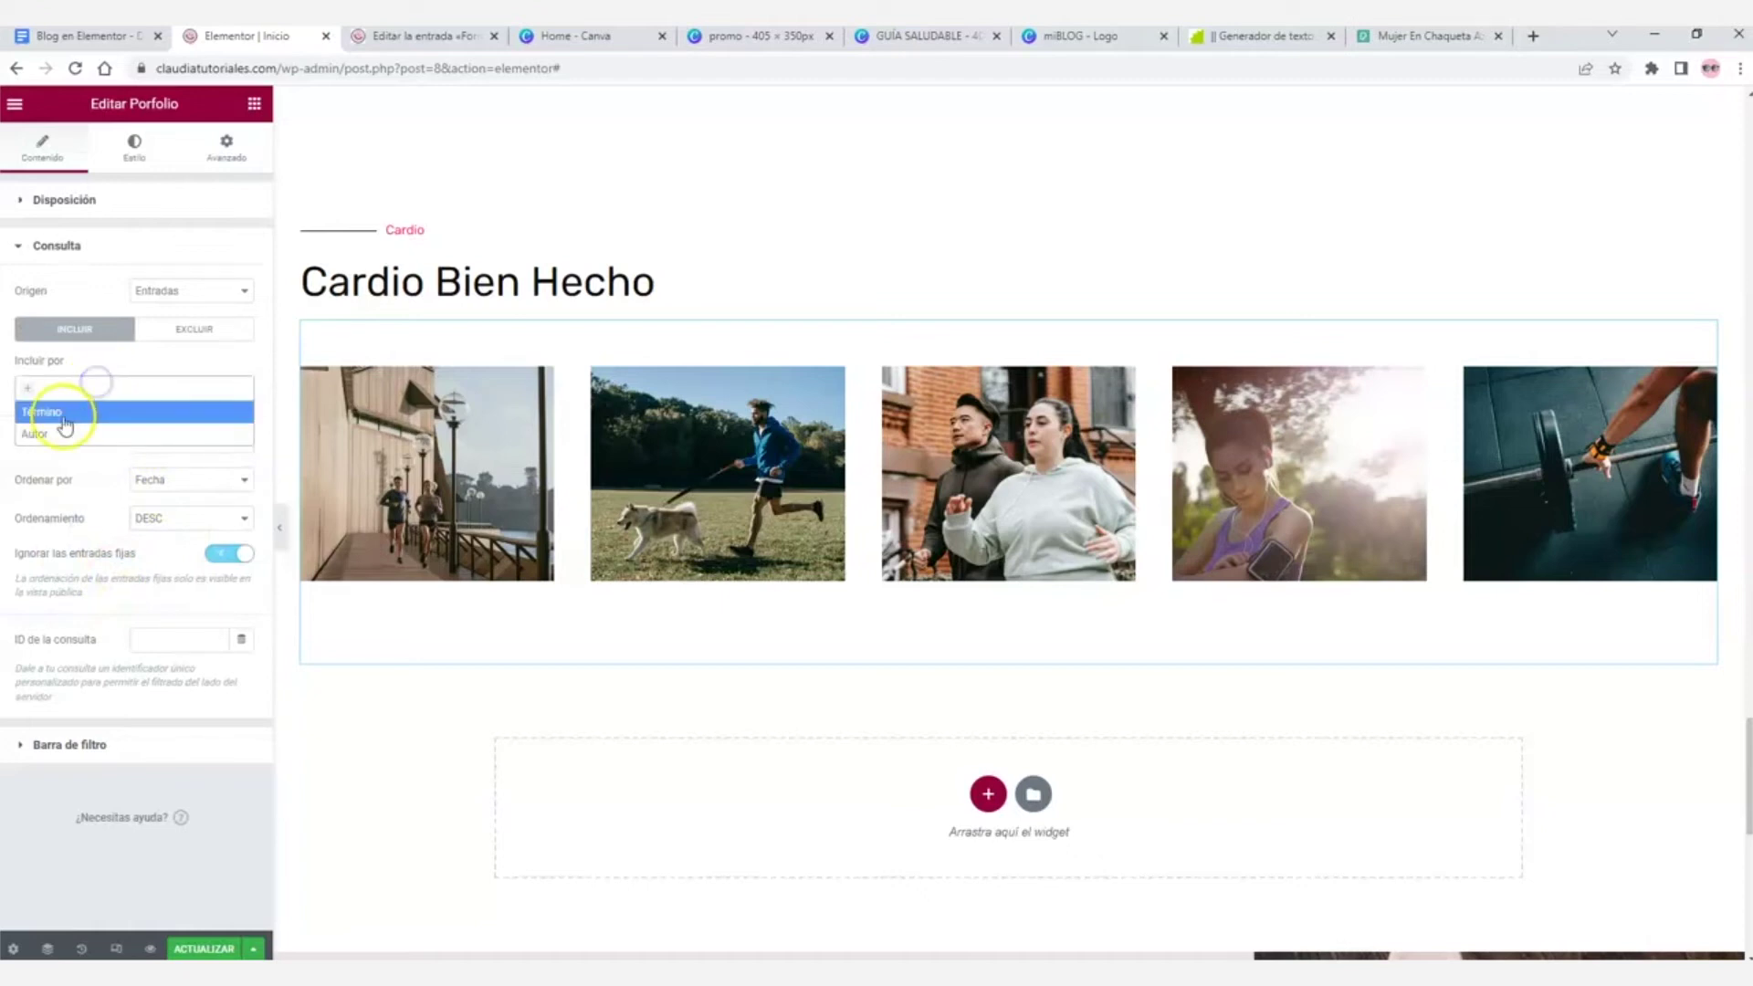
click(69, 424)
click(84, 446)
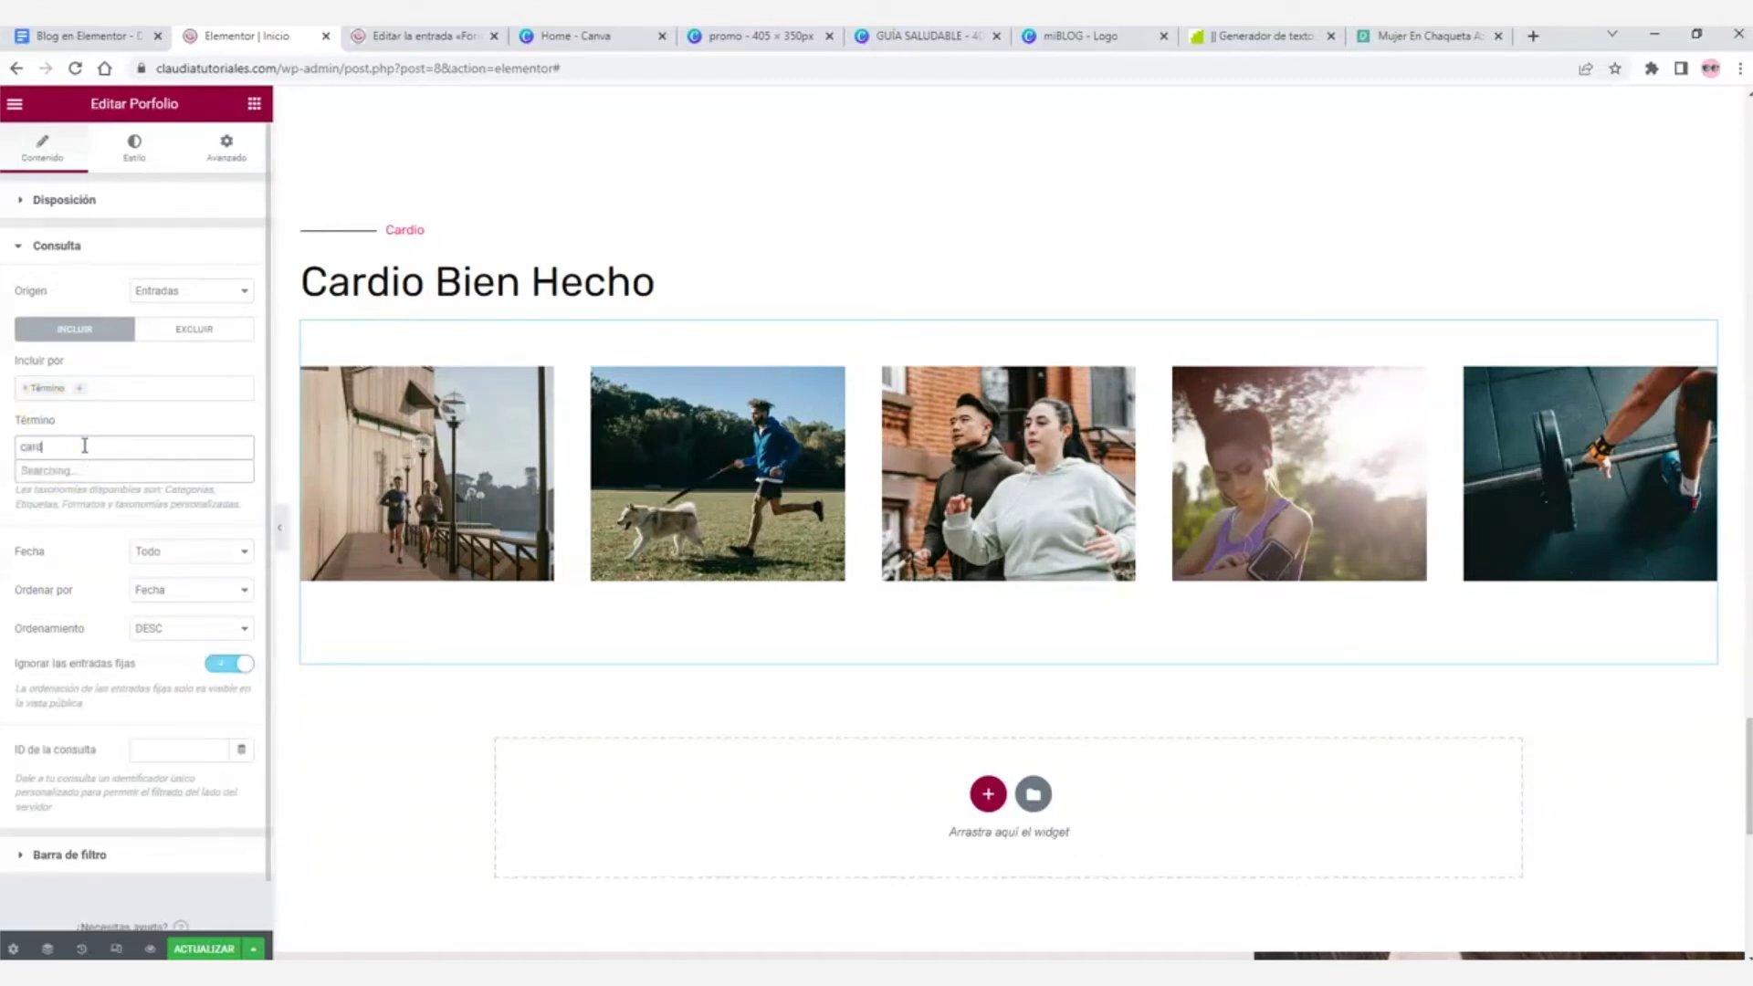
text(cardio)
click(120, 472)
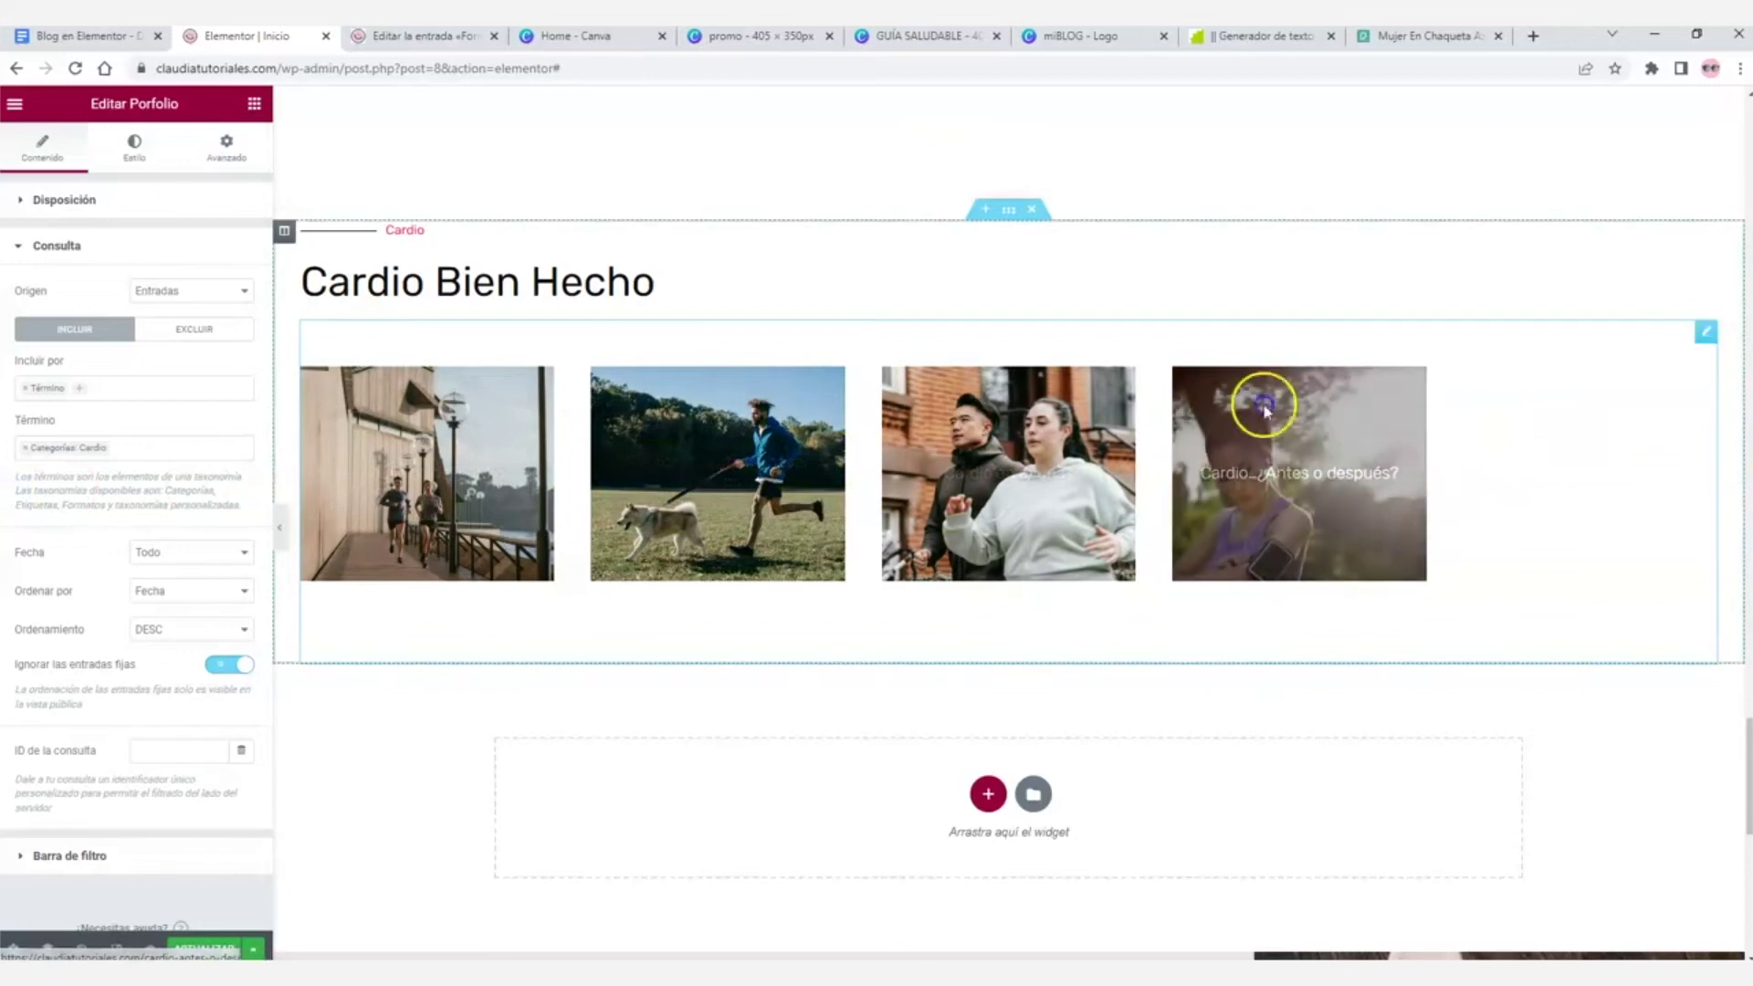
click(1087, 36)
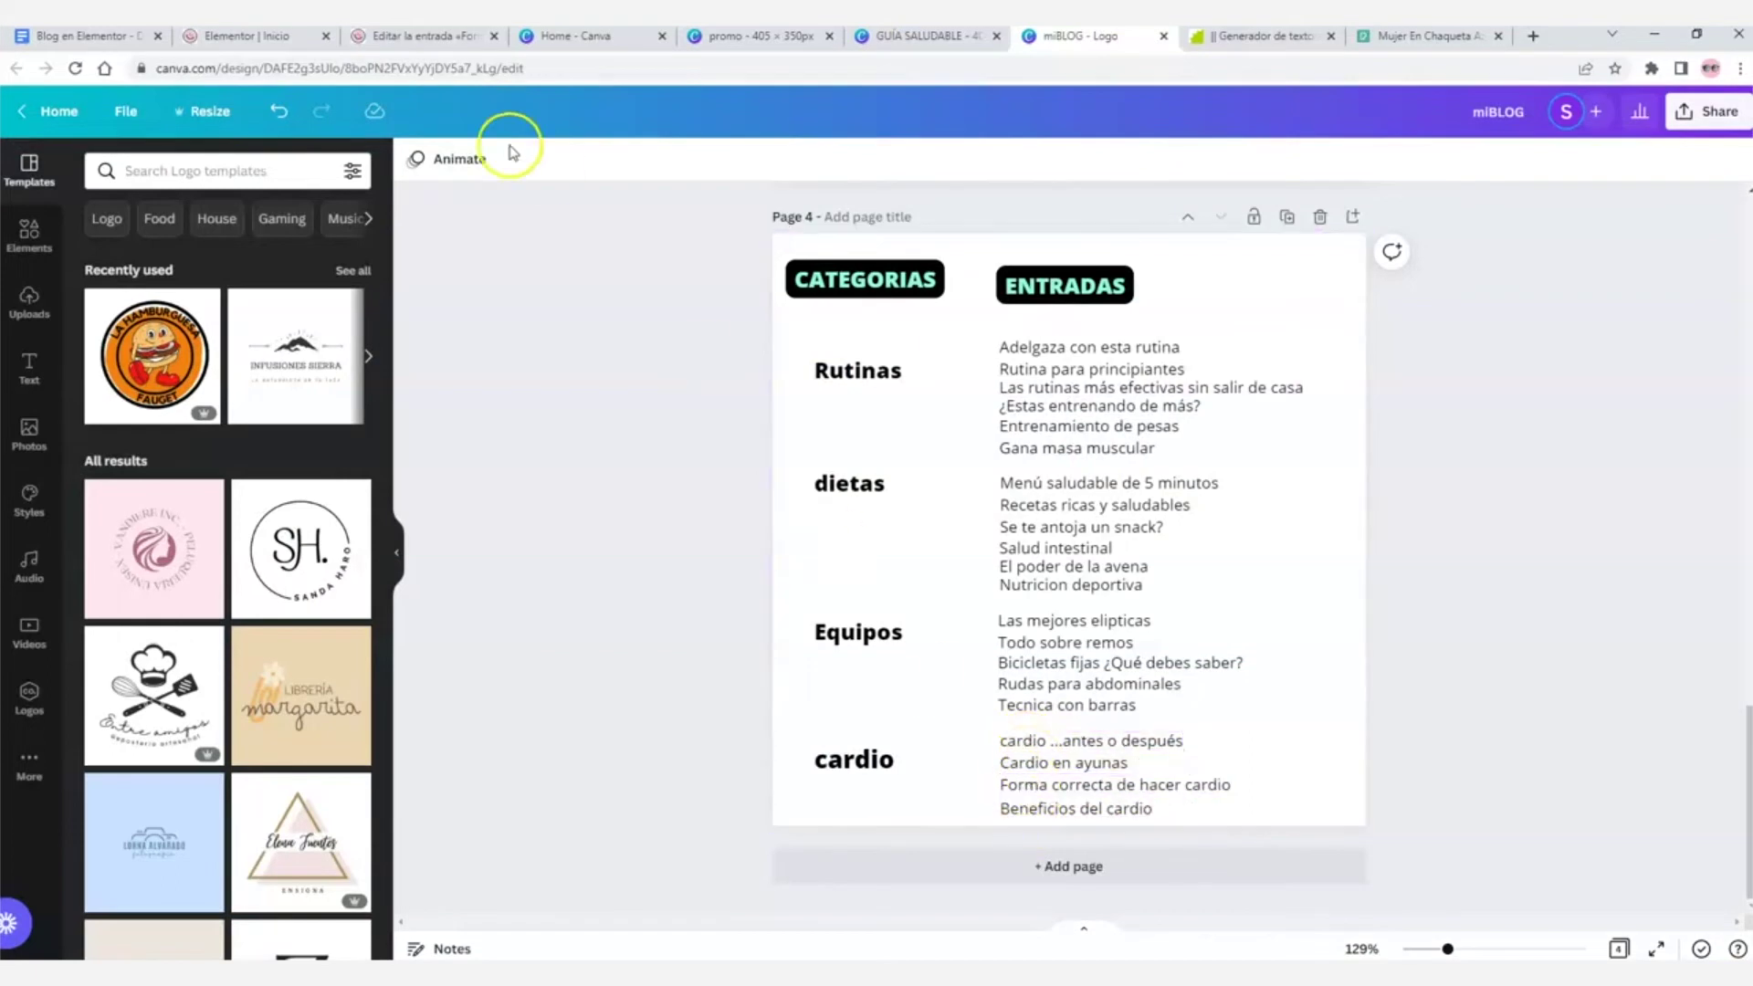
click(251, 35)
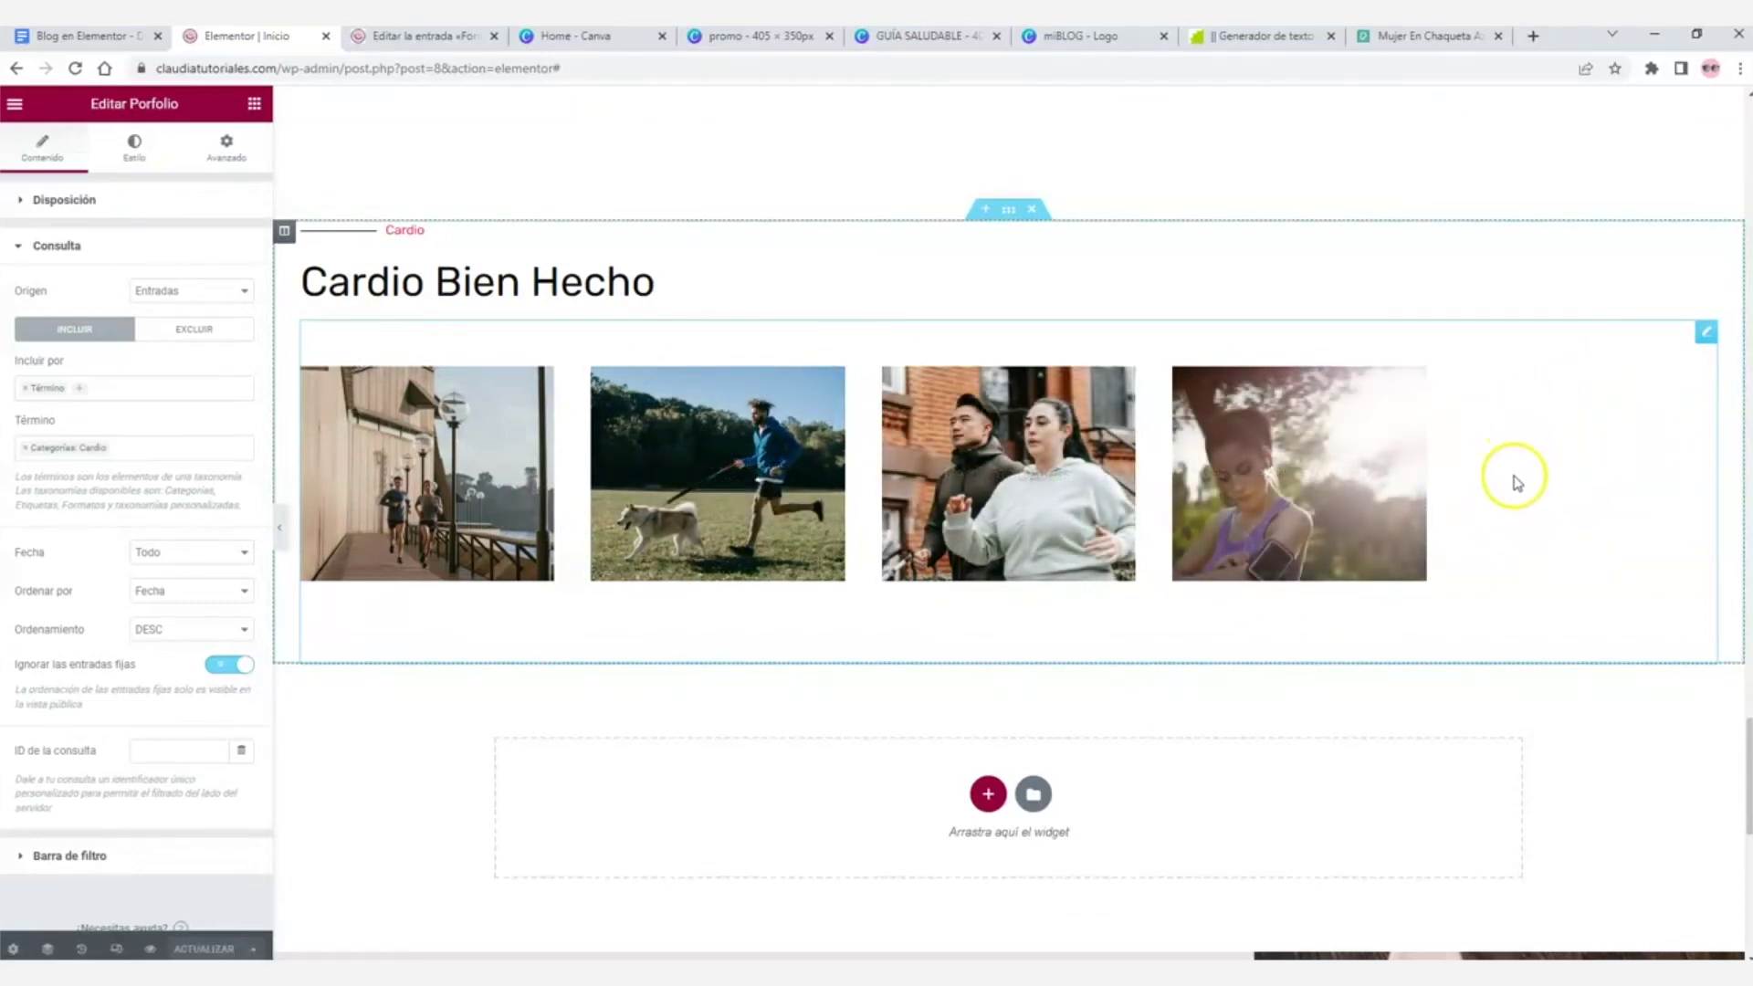
- Set the cardio portfolio widget to 4 columns and save the page
click(91, 200)
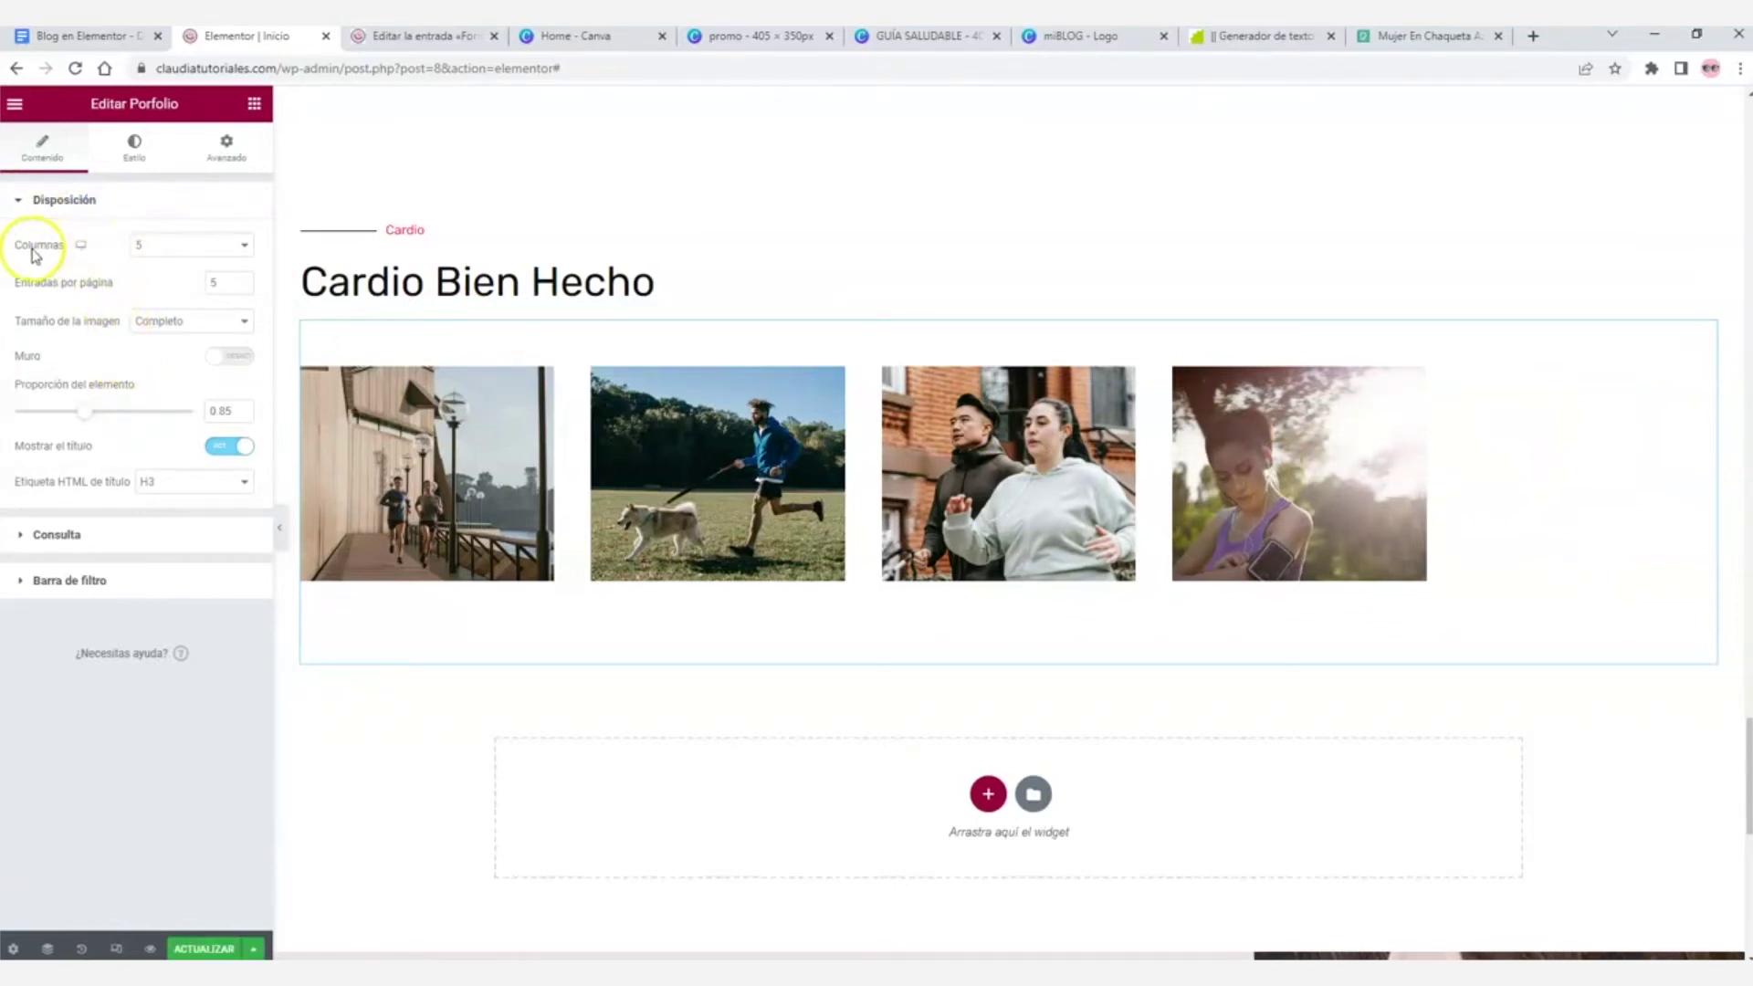
click(151, 247)
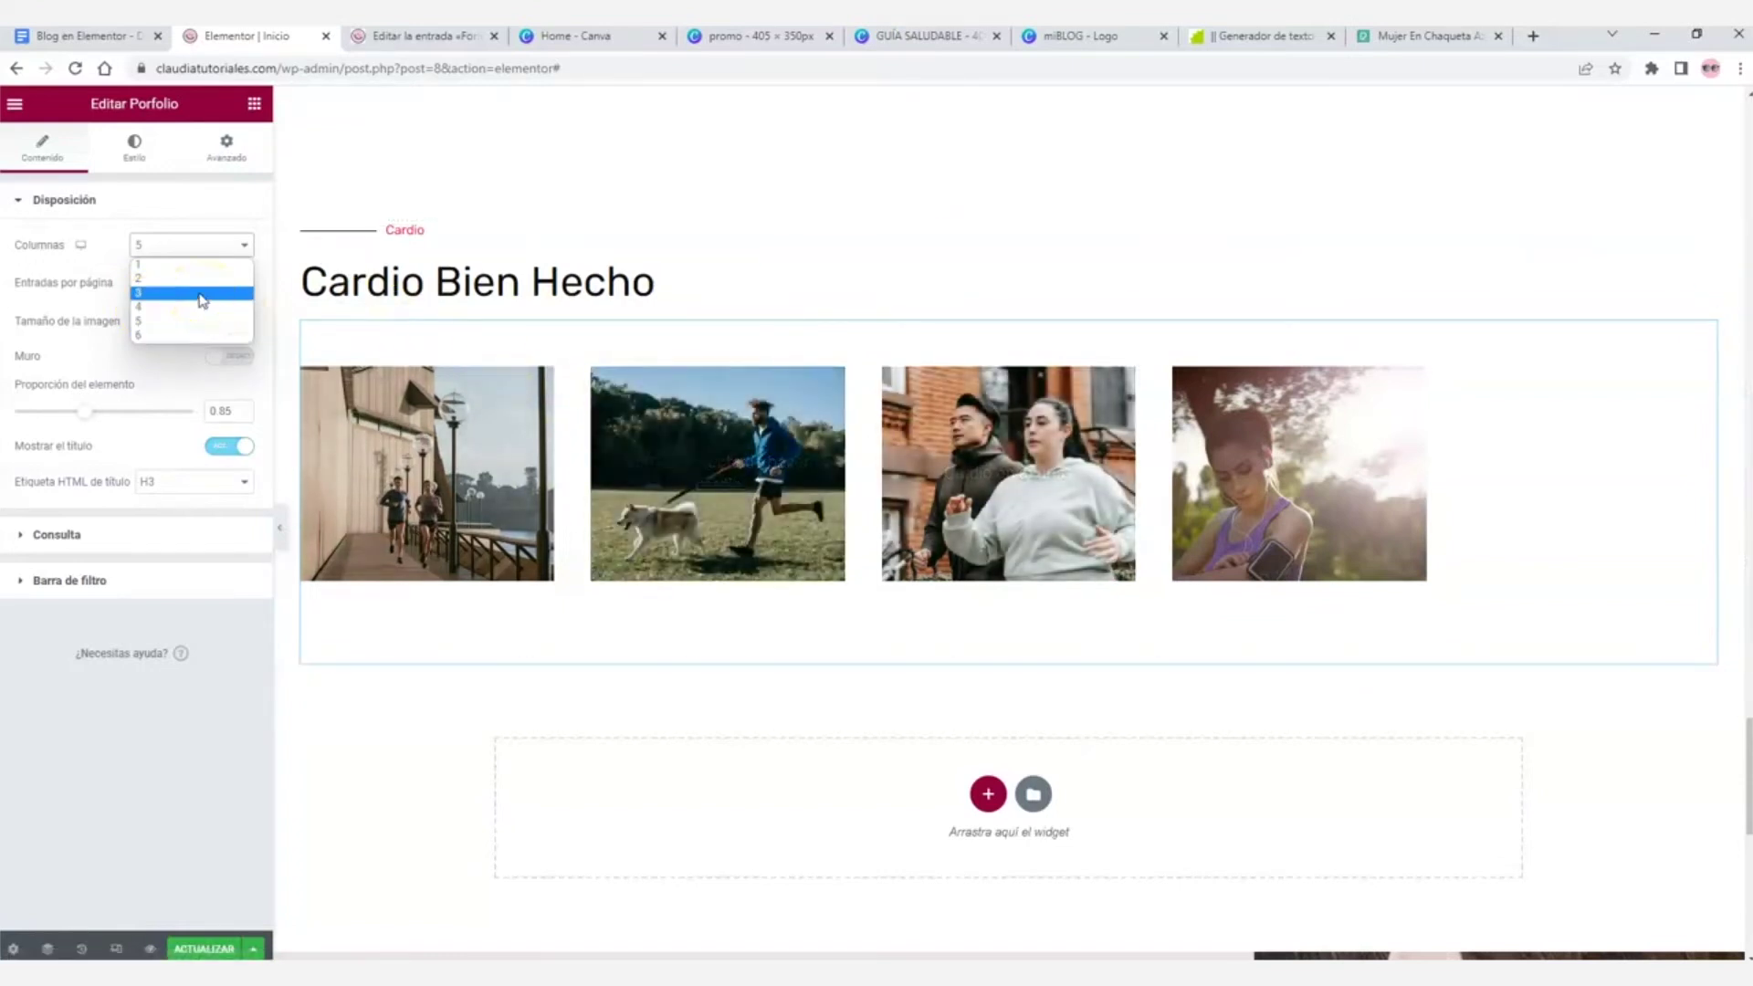
click(186, 336)
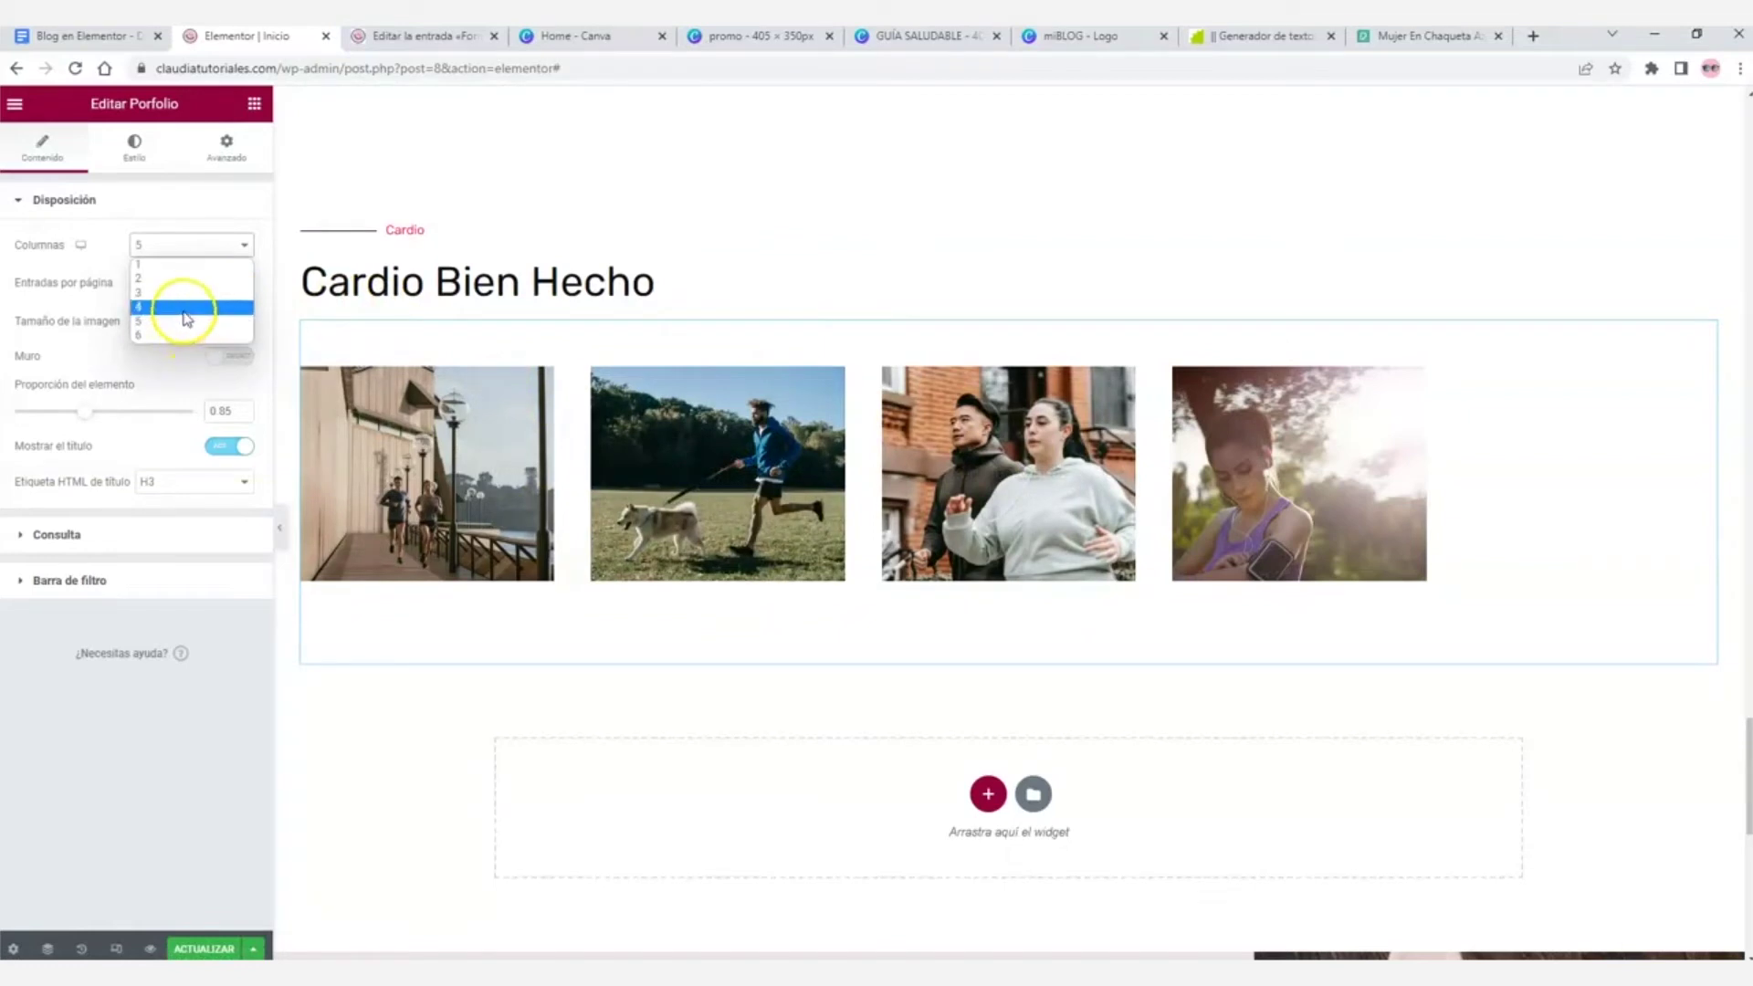
click(179, 306)
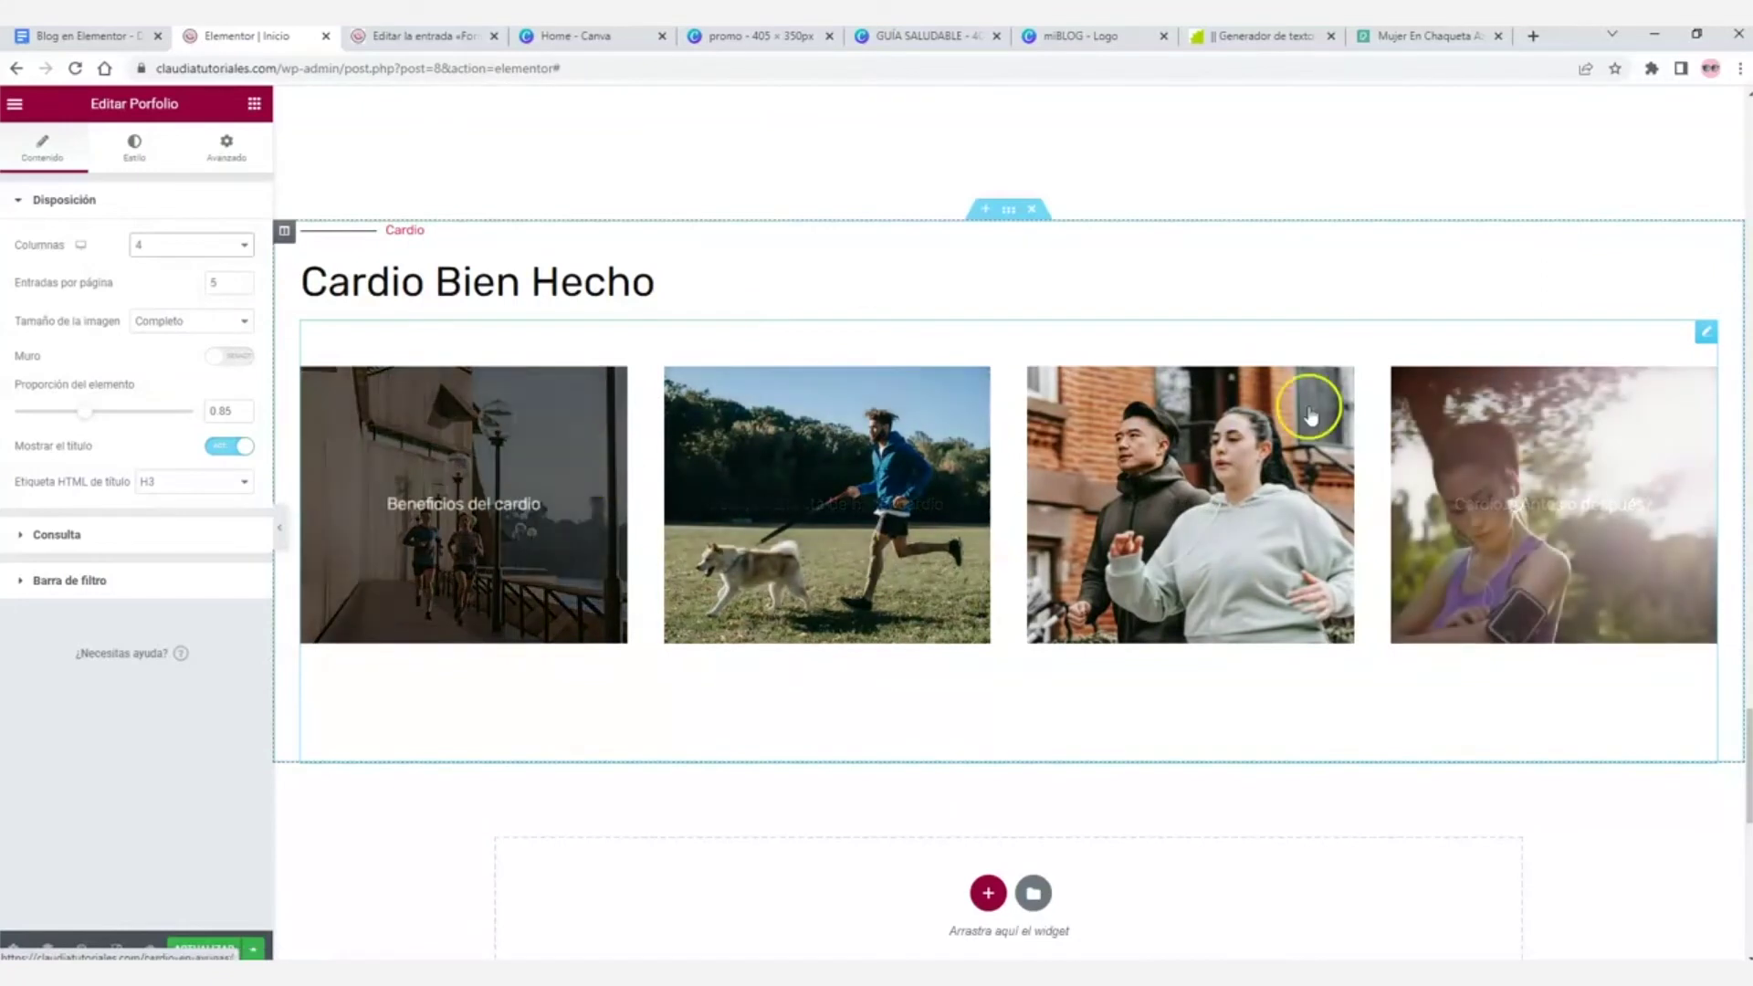
click(207, 948)
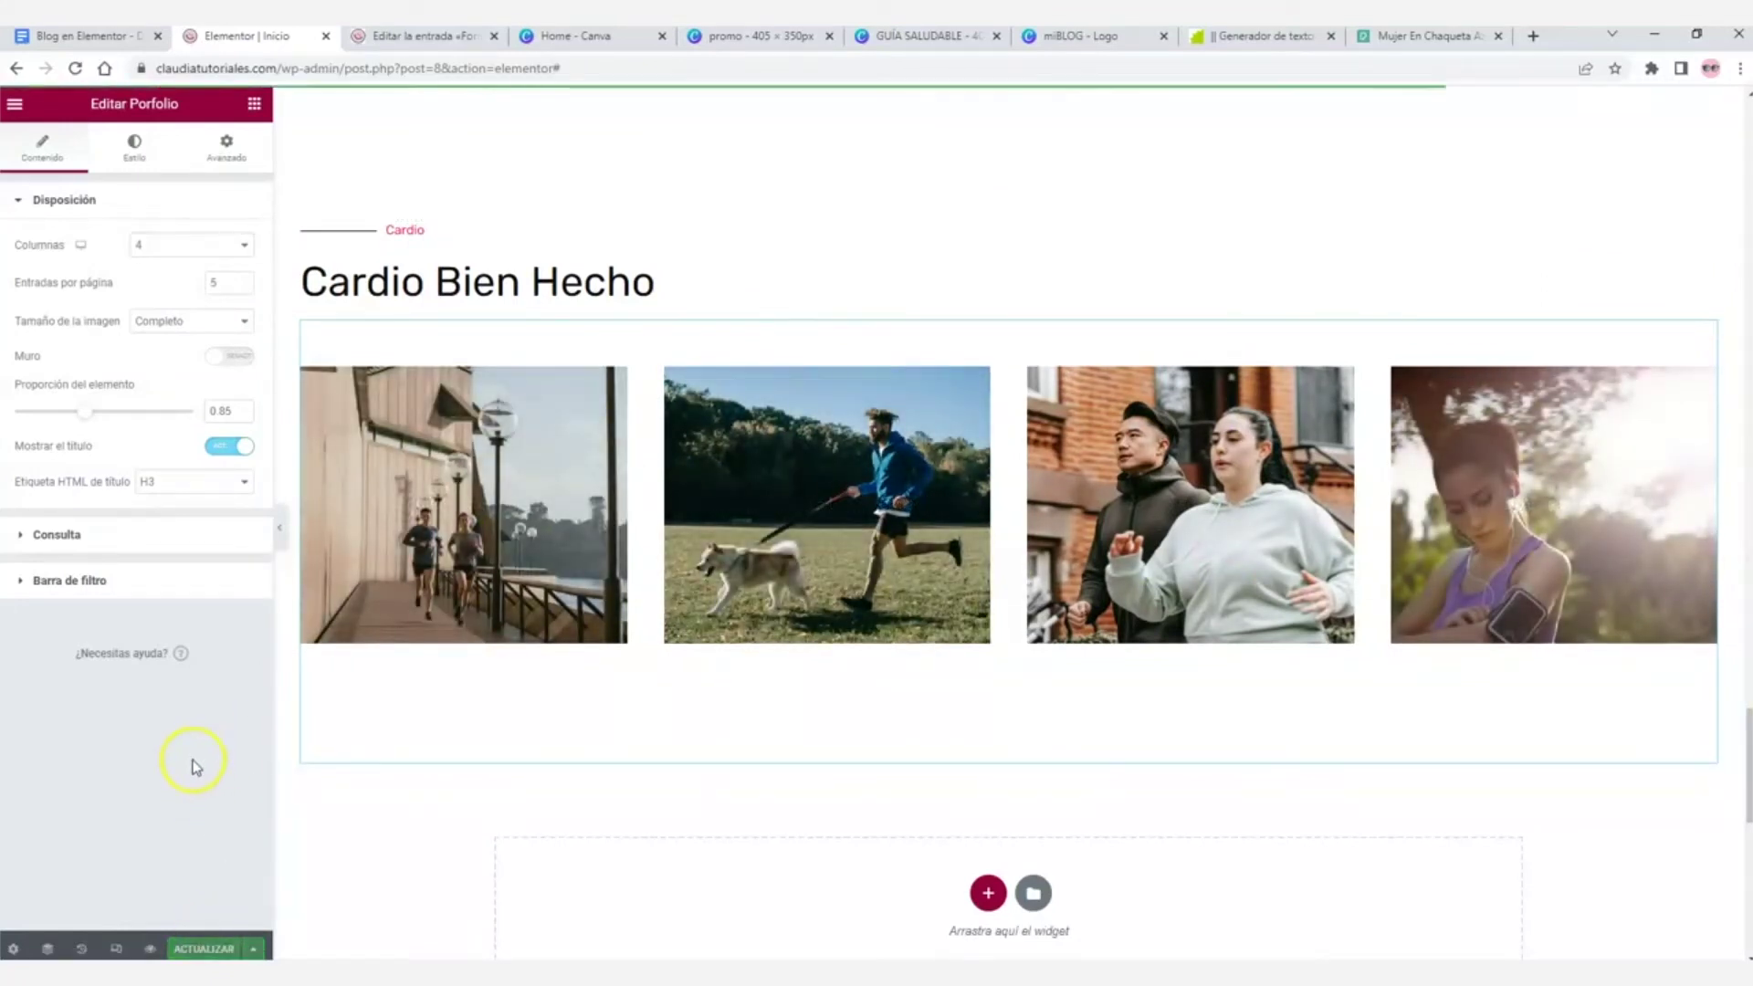
- Preview the homepage at full width and review the sections from Cardio up through Equipos and Dietas to the routine posts
click(280, 545)
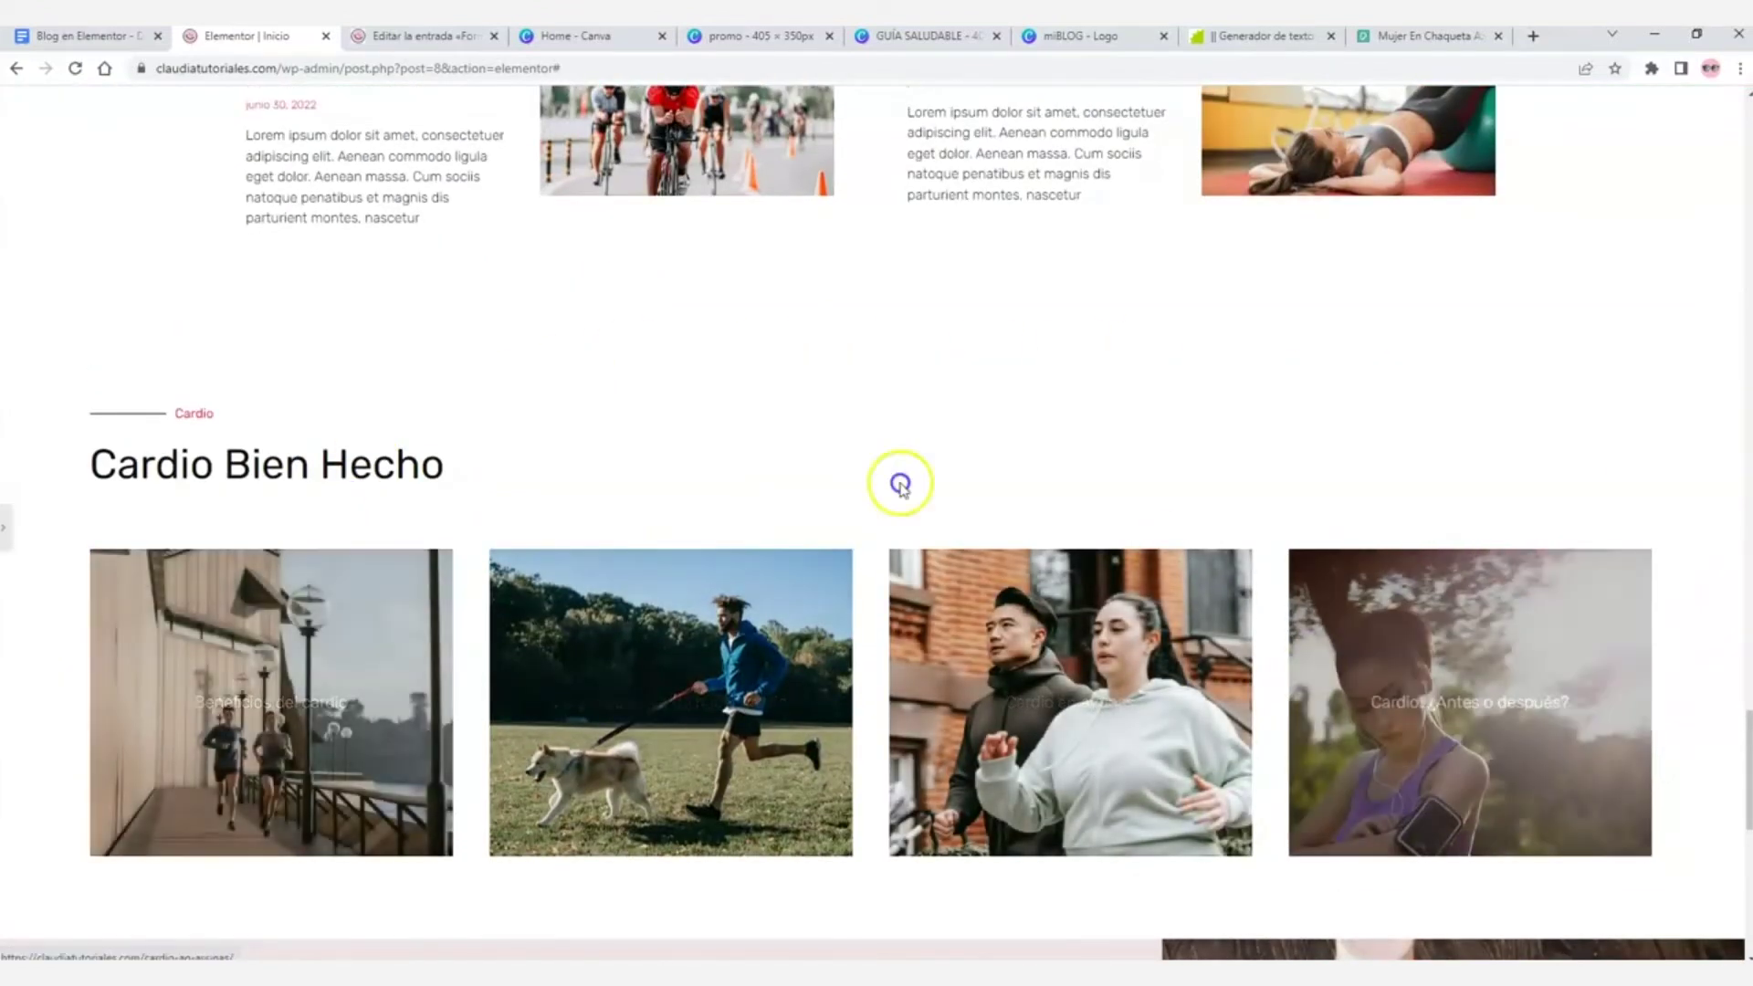
scroll(1623, 432, up, 5)
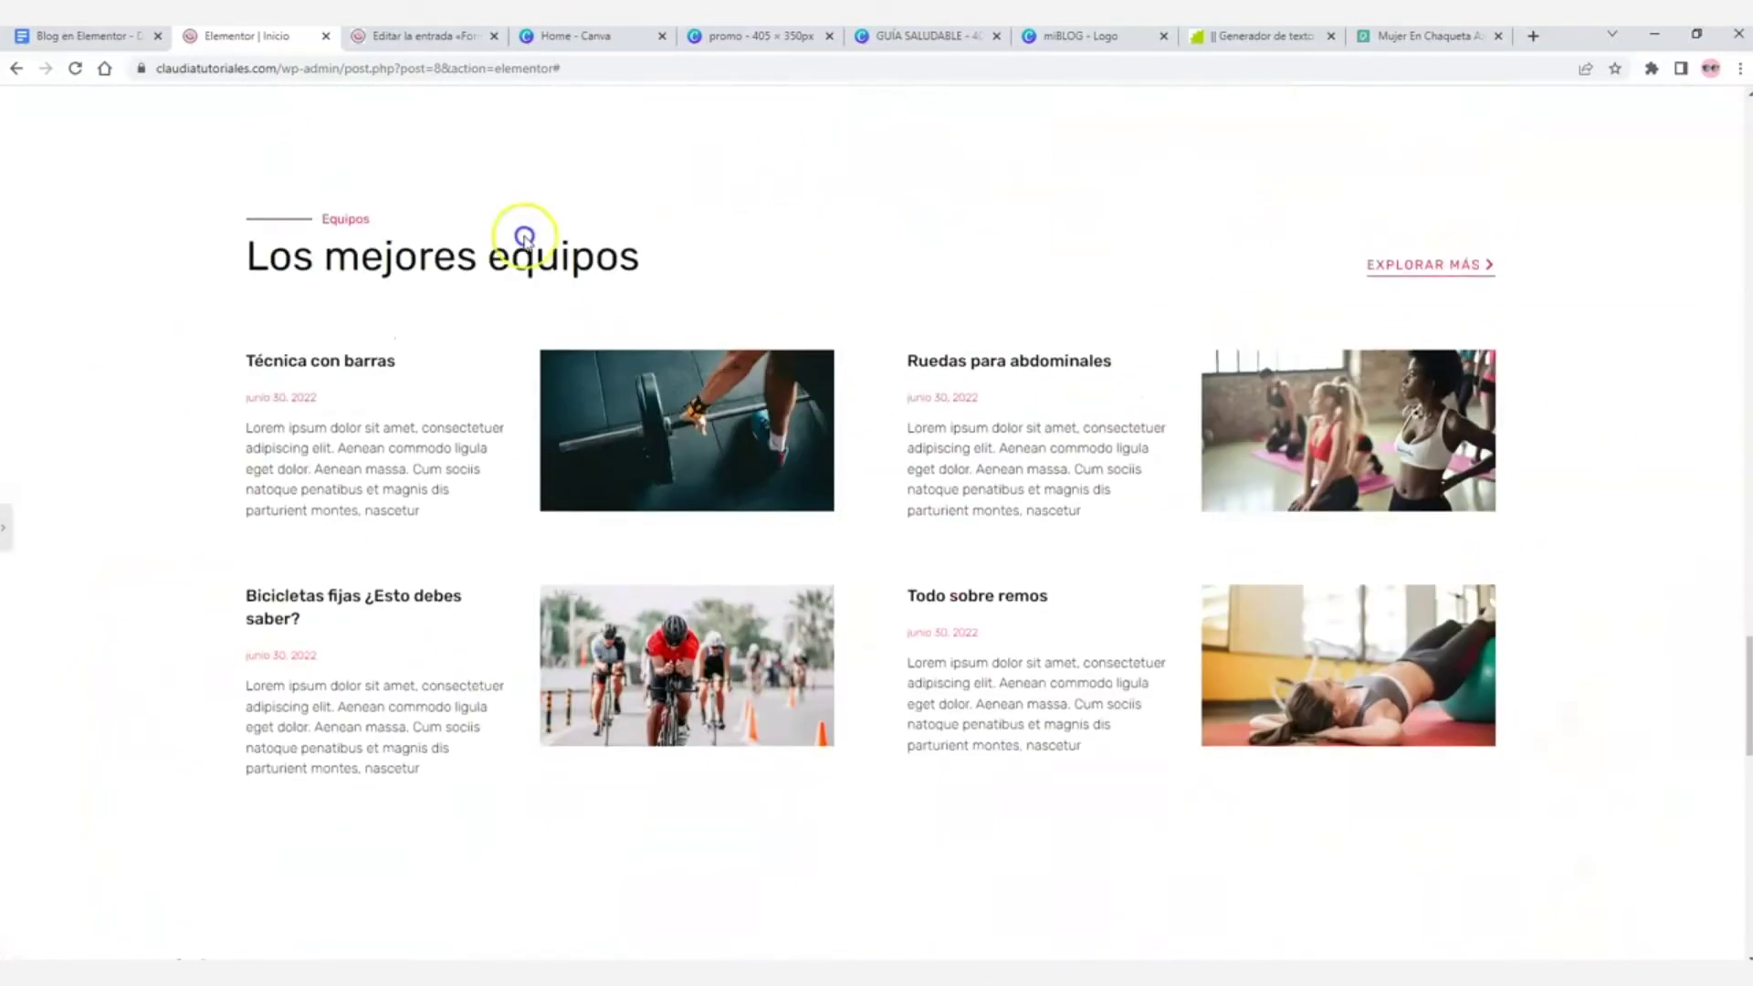
scroll(877, 545, up, 6)
scroll(884, 544, down, 3)
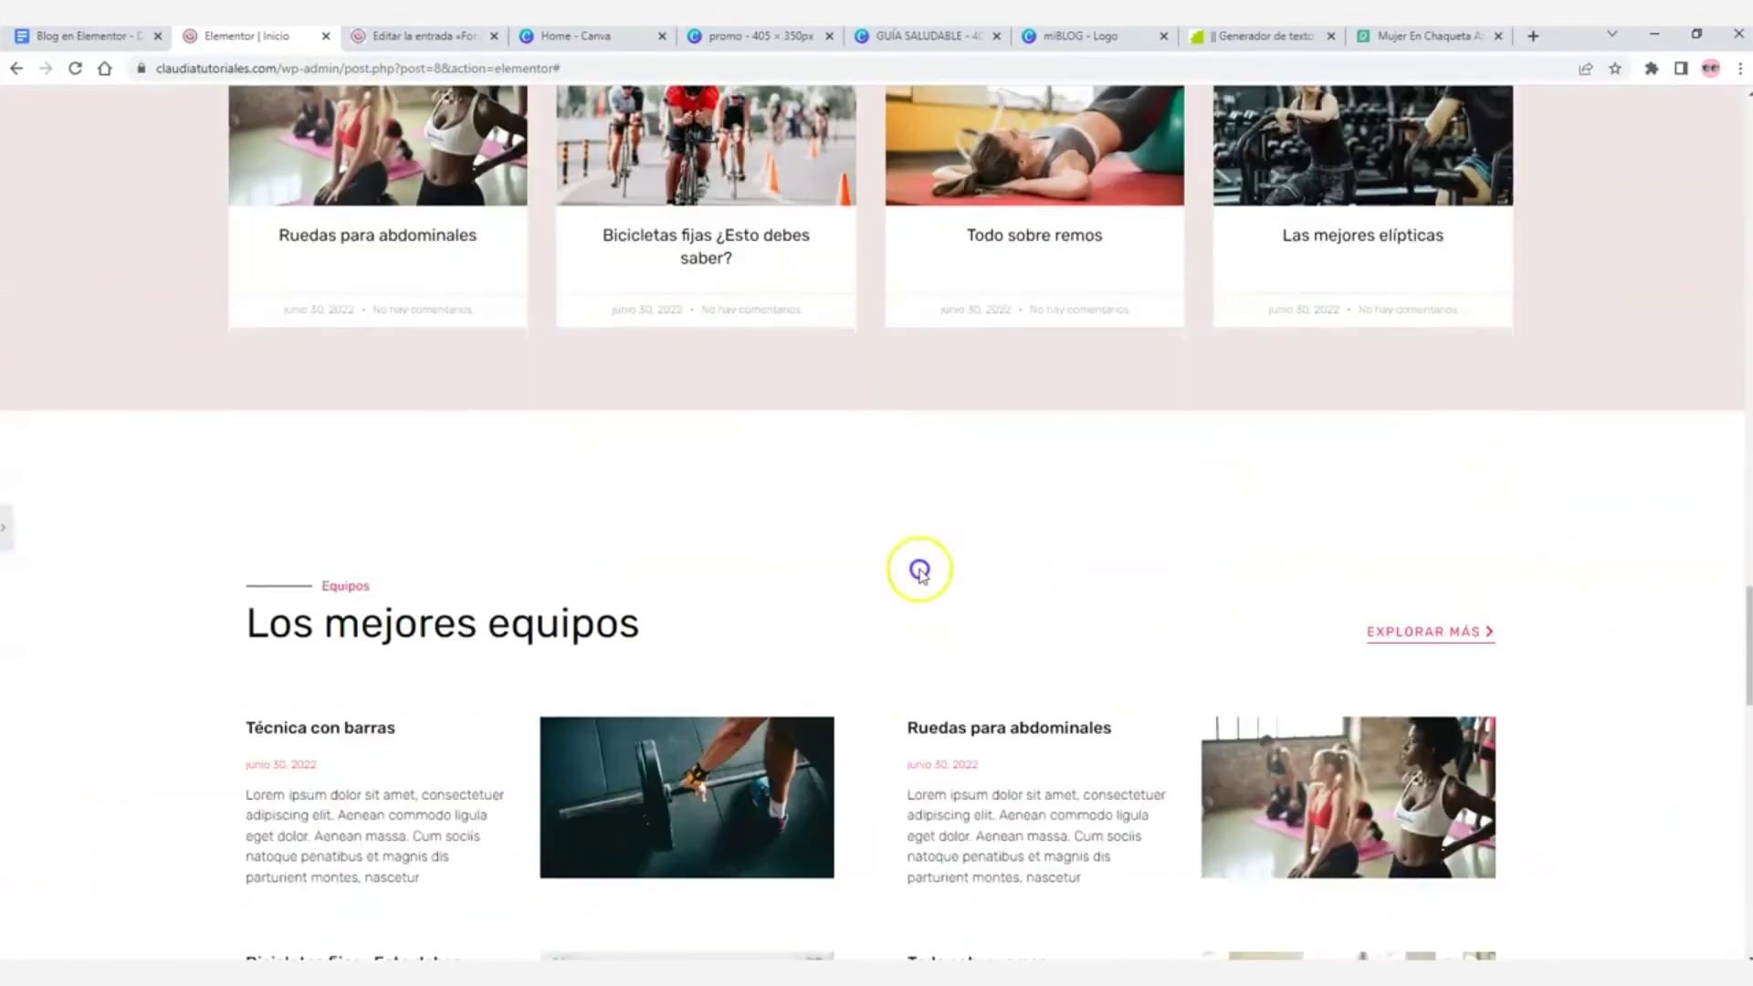
scroll(1620, 529, up, 5)
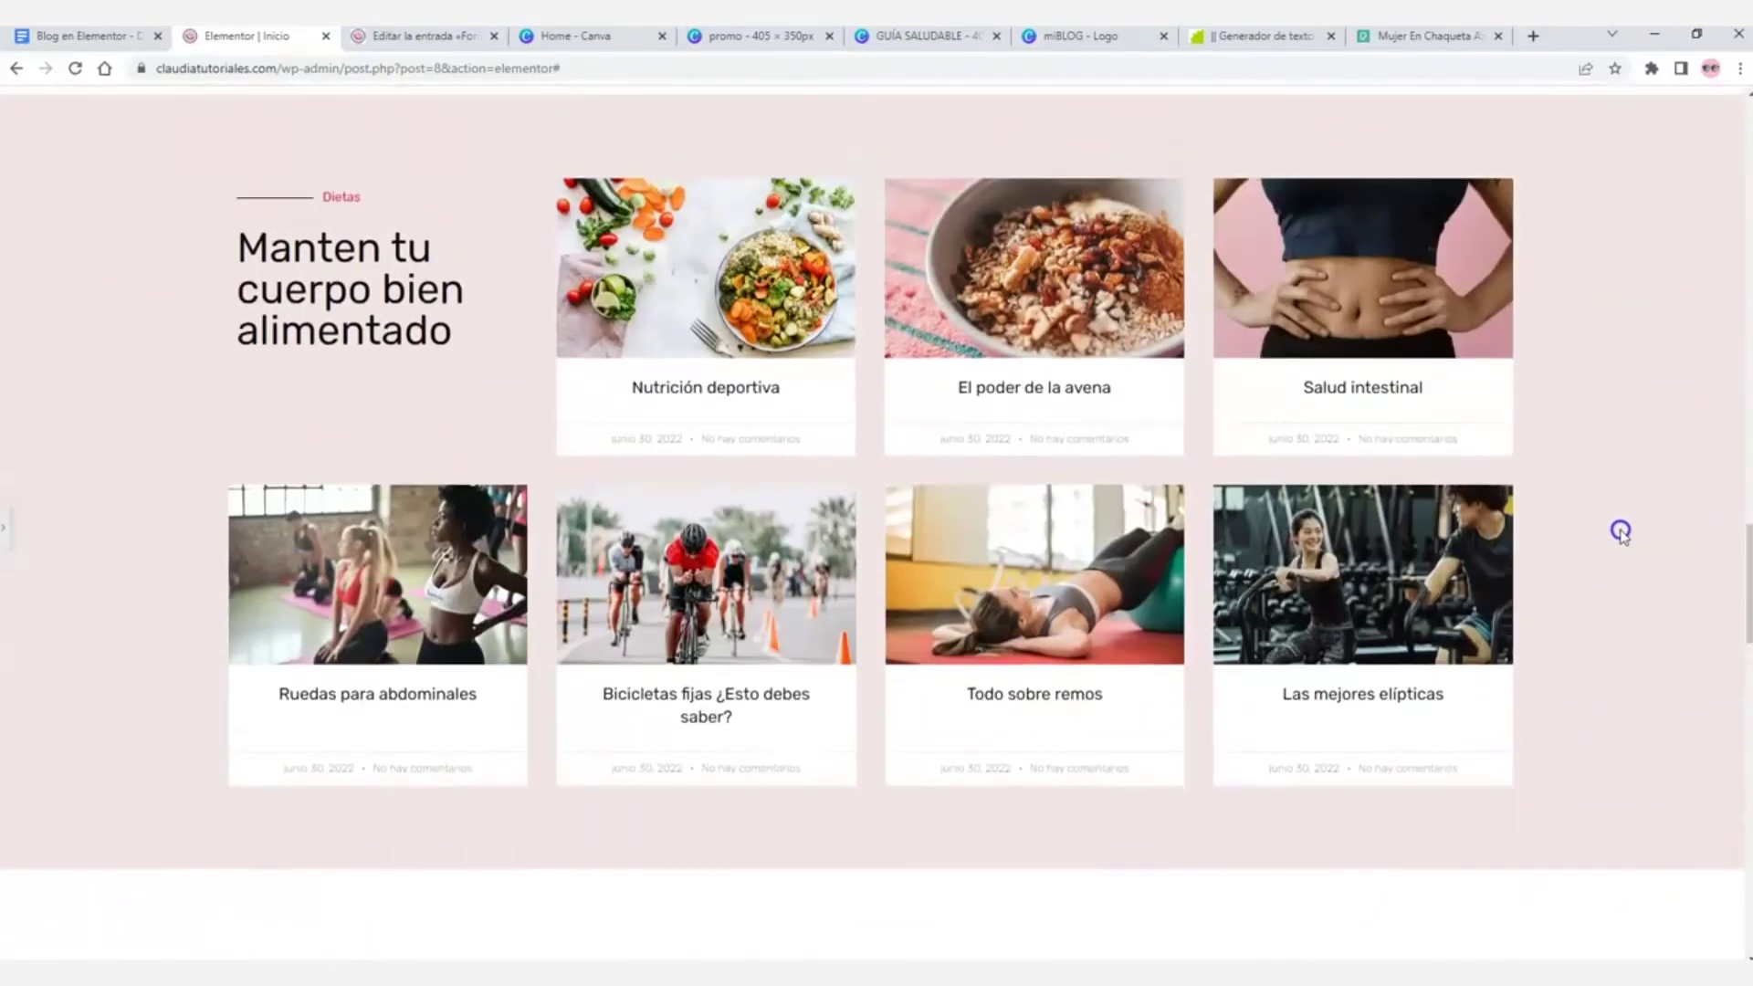
scroll(1329, 537, up, 7)
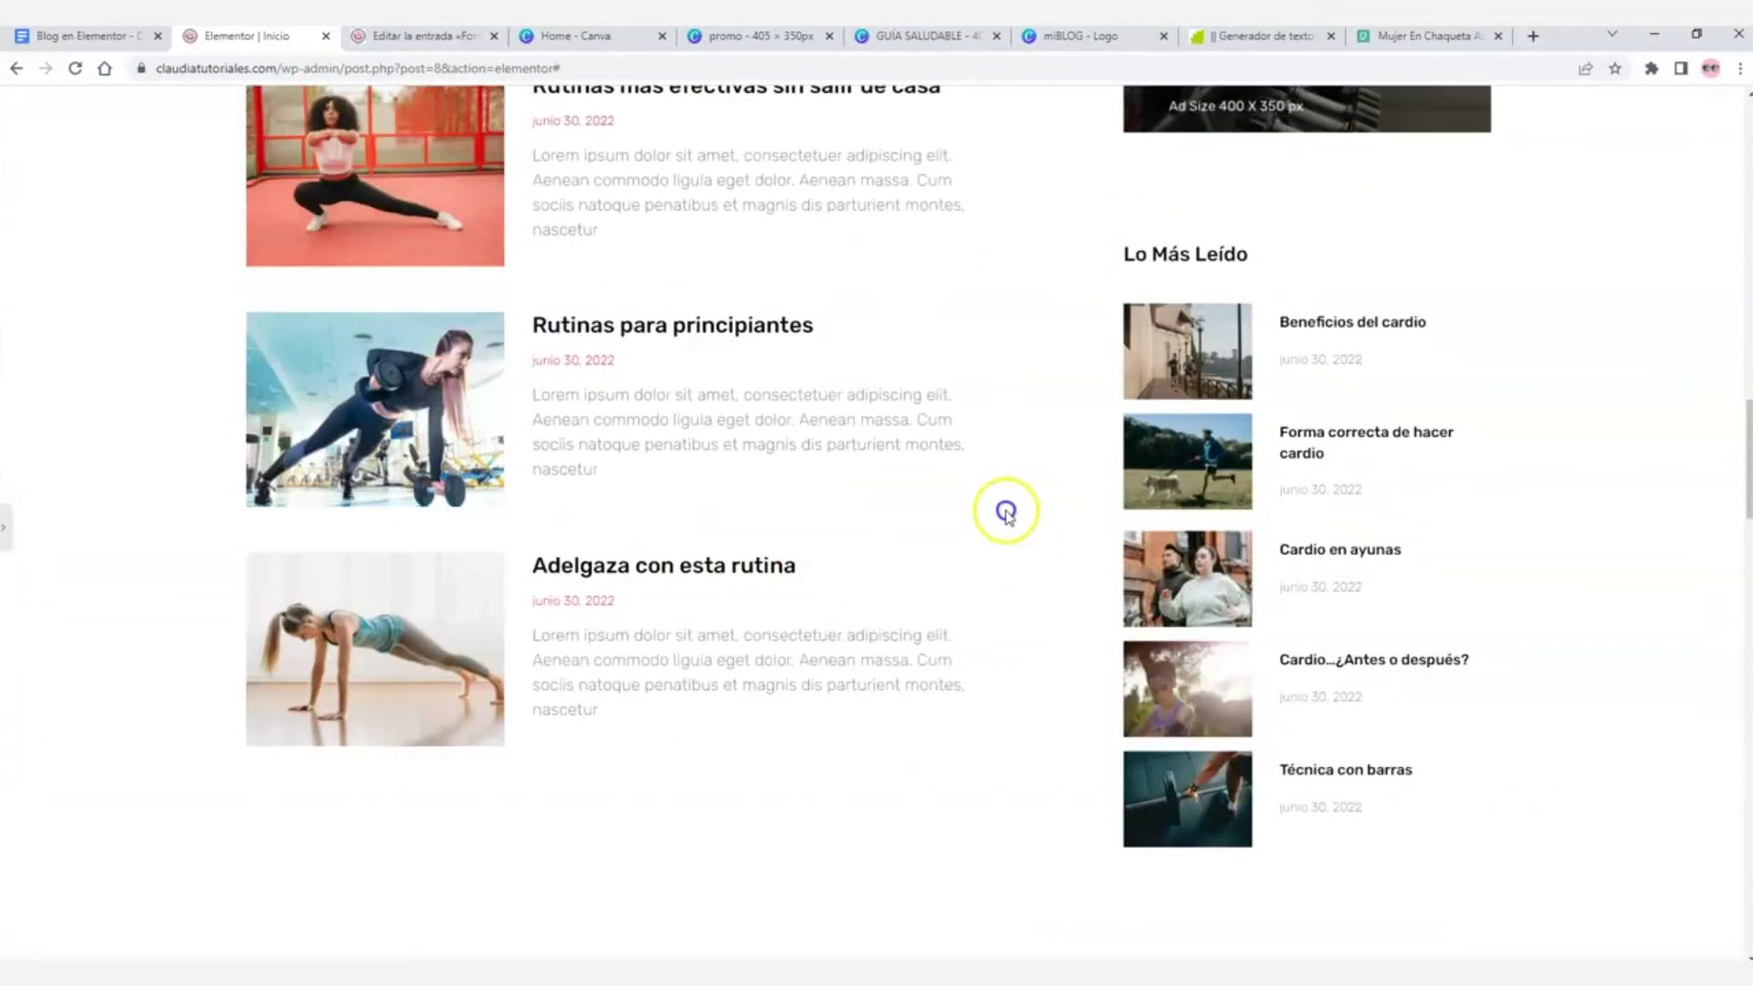
- Examine the routine posts at full width, and the LUMINT and FLEX ad banners beside them back in the editing view
scroll(767, 500, up, 10)
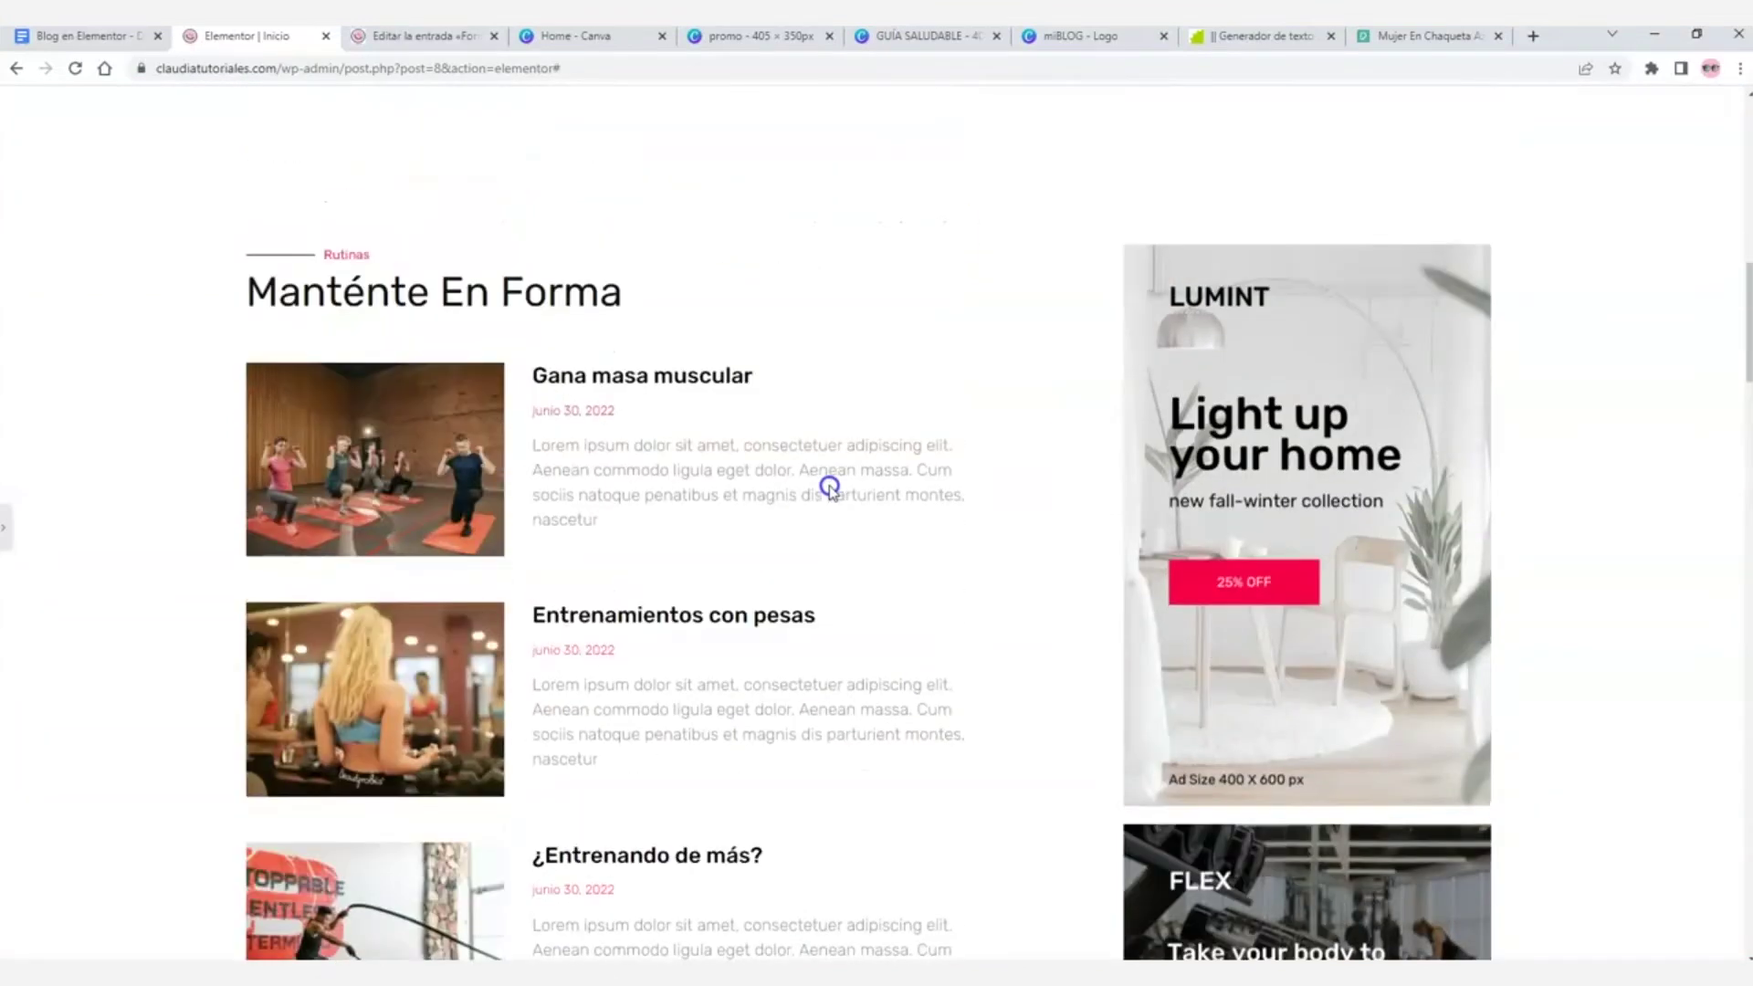
scroll(827, 486, down, 1)
scroll(829, 489, down, 2)
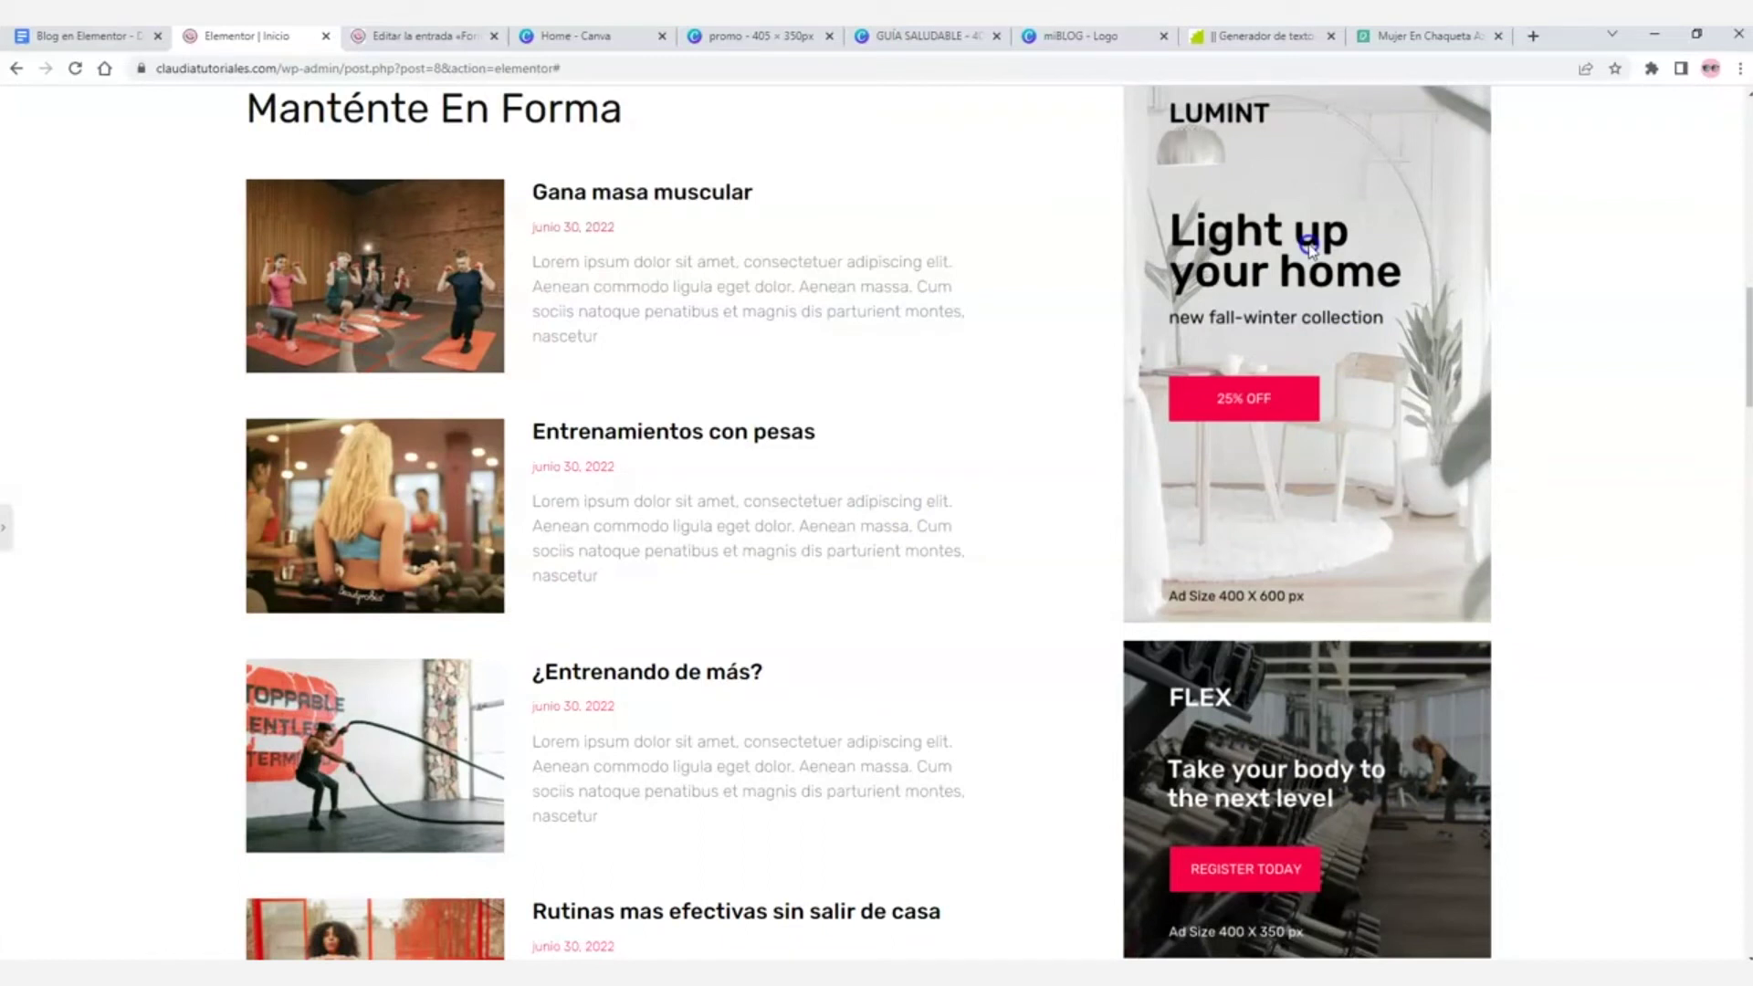
scroll(1308, 245, up, 5)
scroll(1308, 245, down, 4)
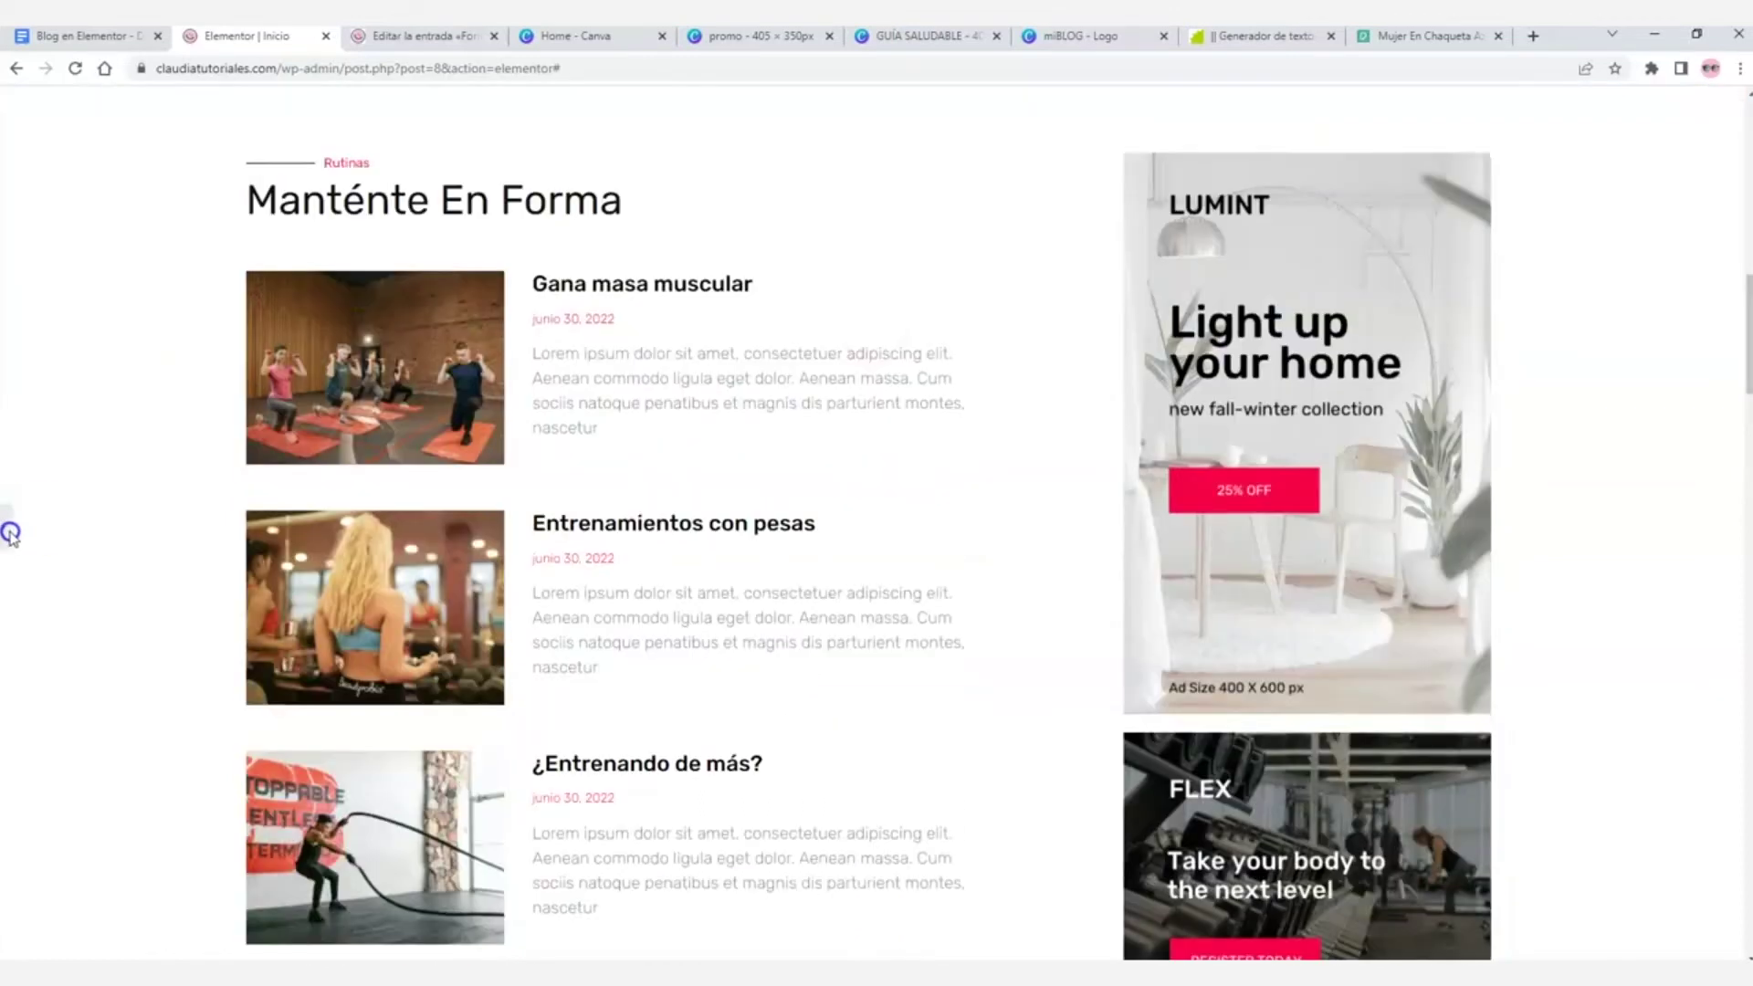
click(7, 534)
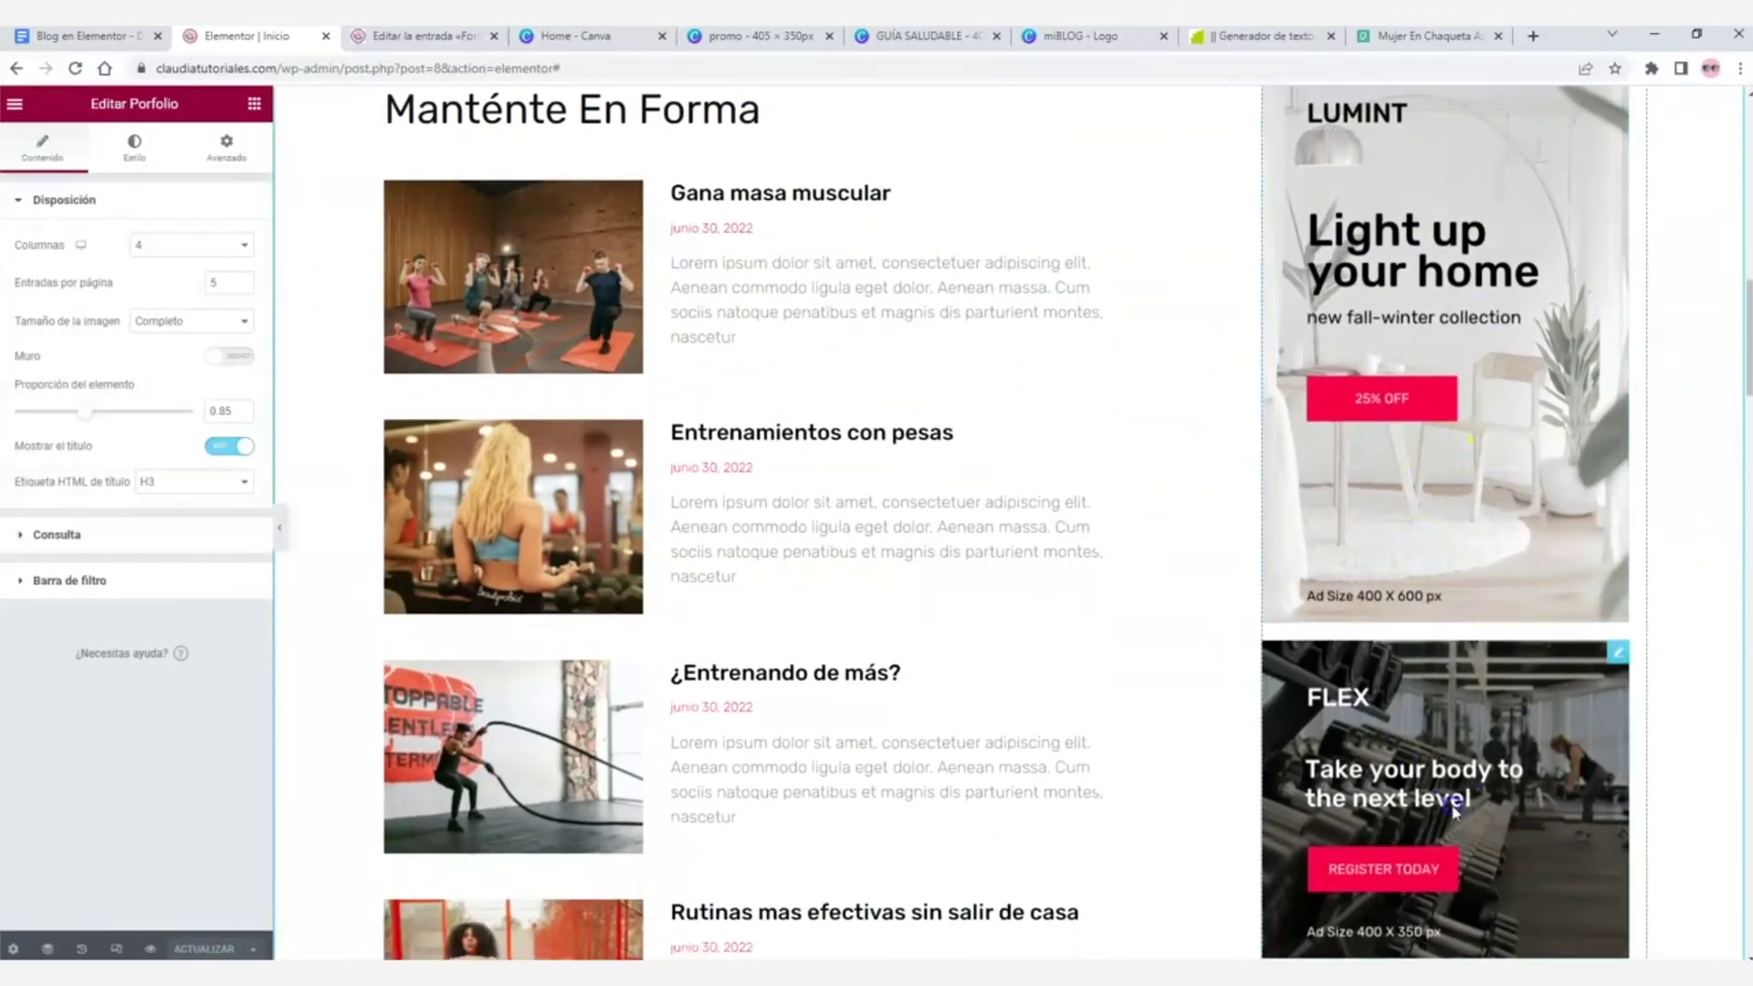
scroll(1445, 502, down, 2)
scroll(1389, 442, up, 3)
scroll(1436, 567, down, 2)
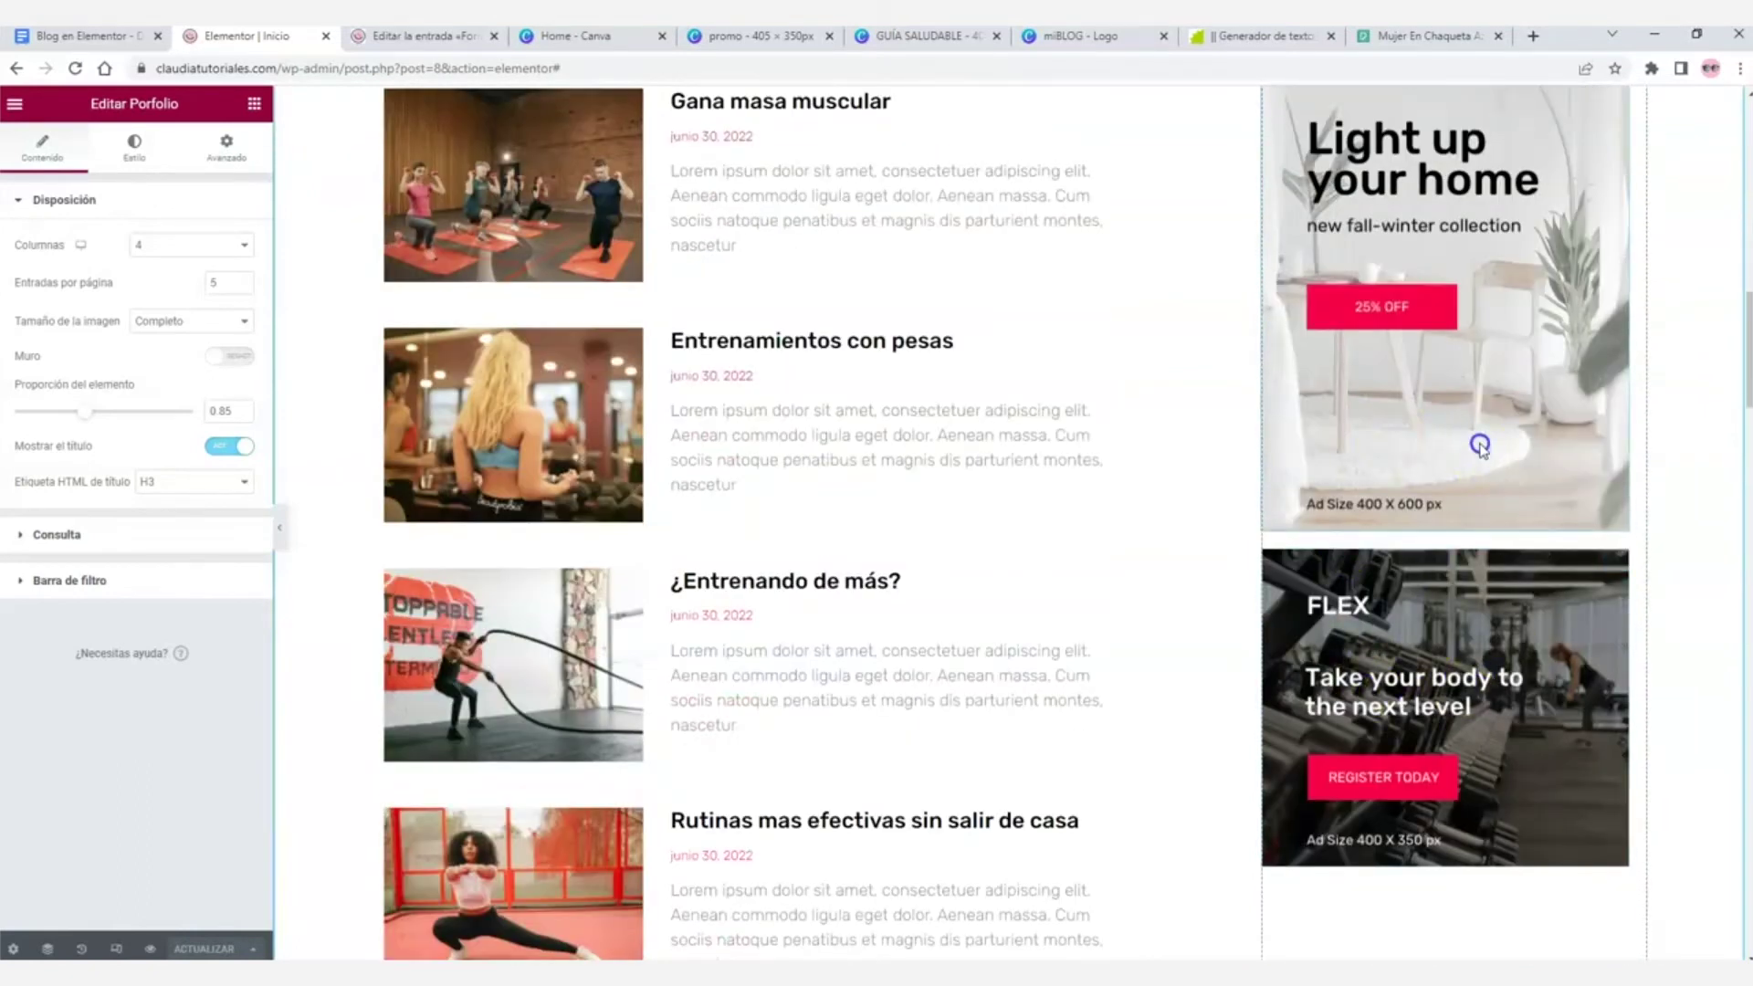
scroll(1479, 446, up, 1)
scroll(1443, 357, up, 1)
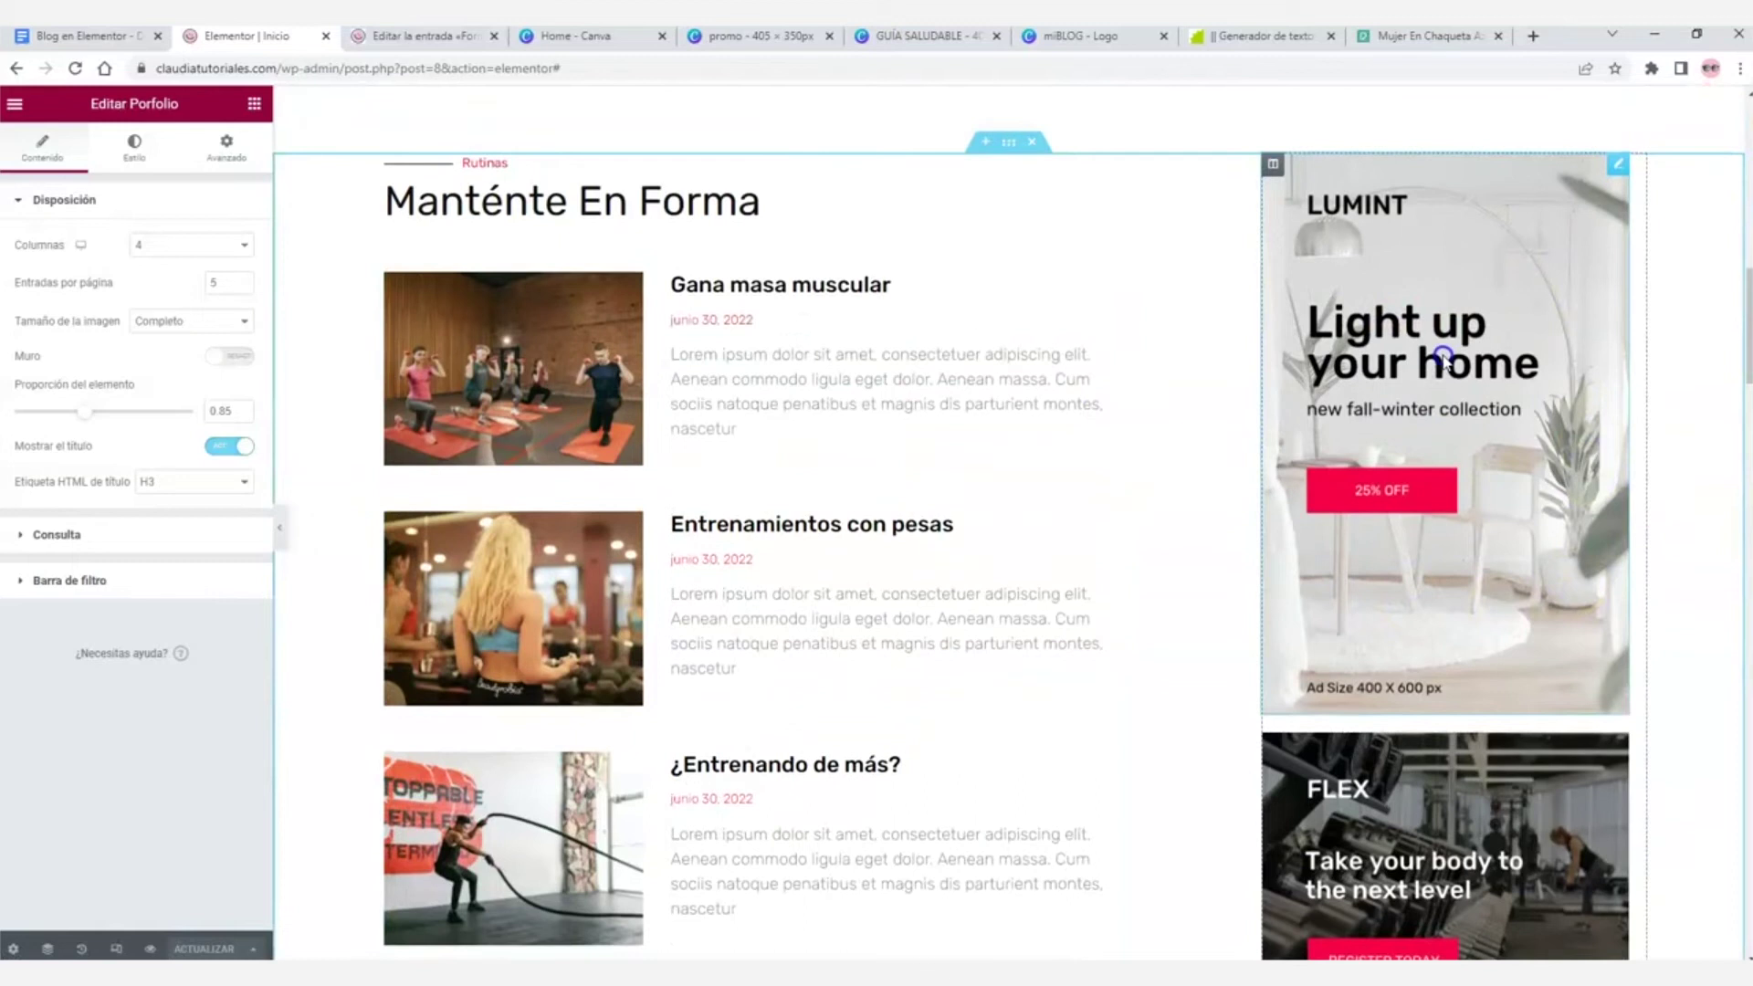
scroll(1424, 456, down, 2)
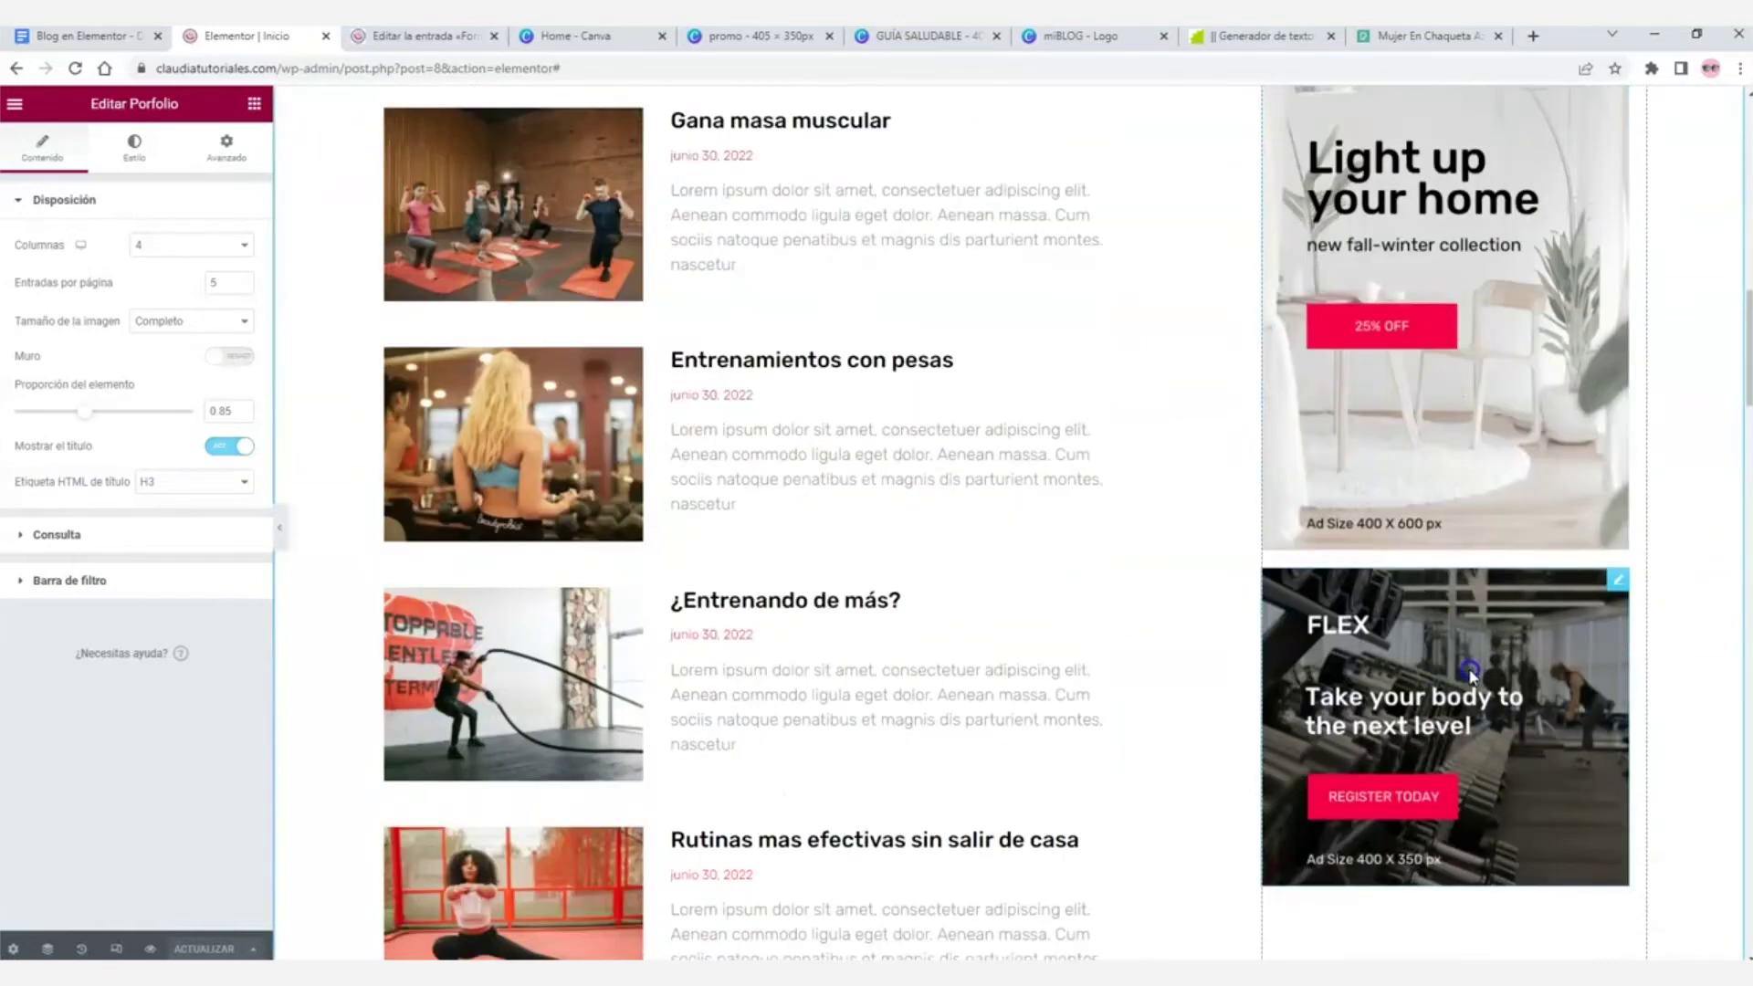
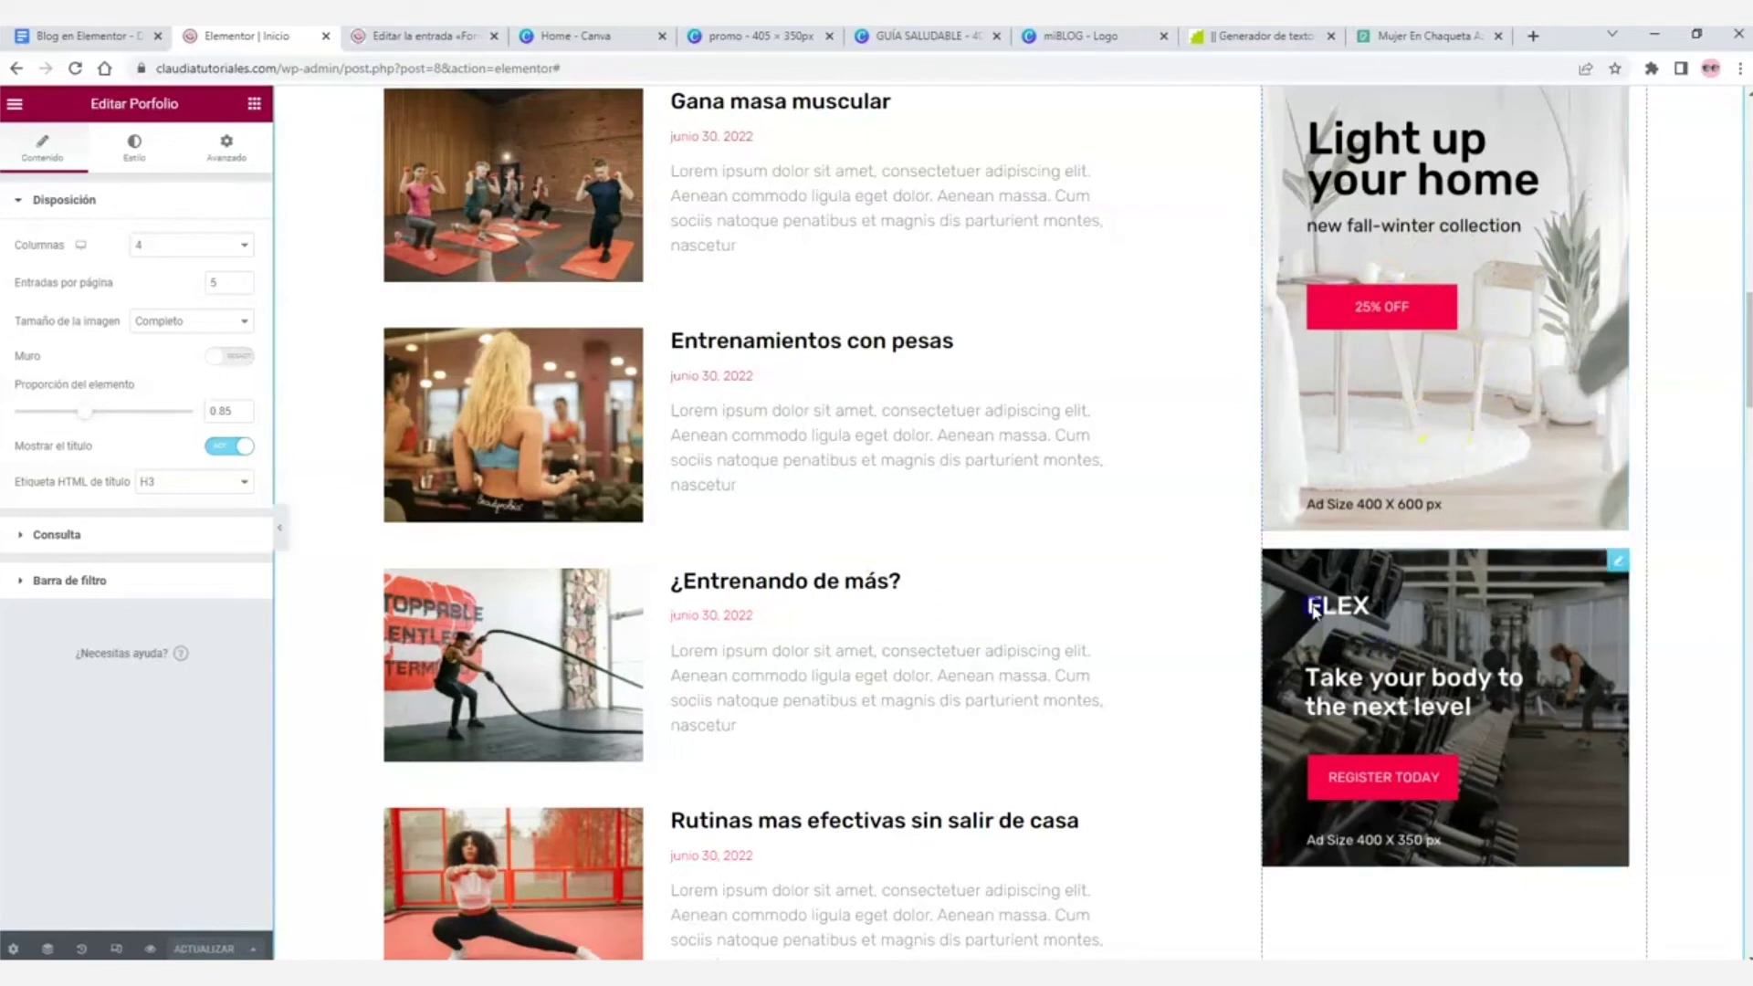
click(1071, 534)
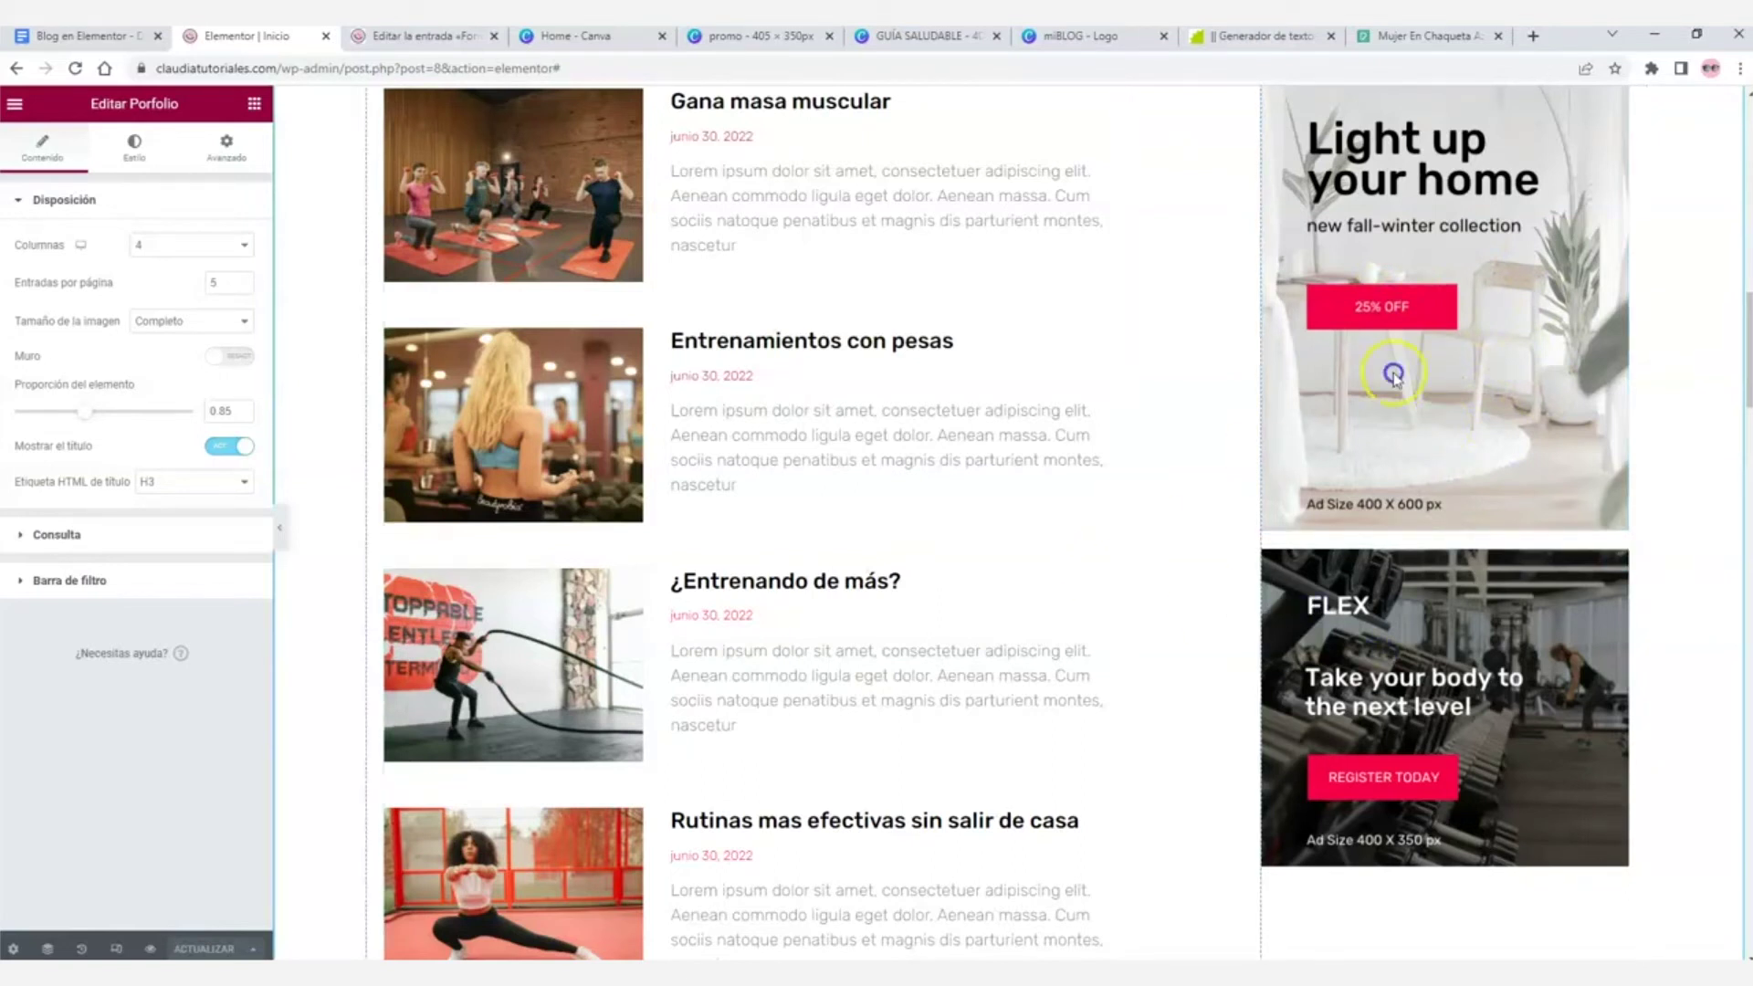
click(1429, 493)
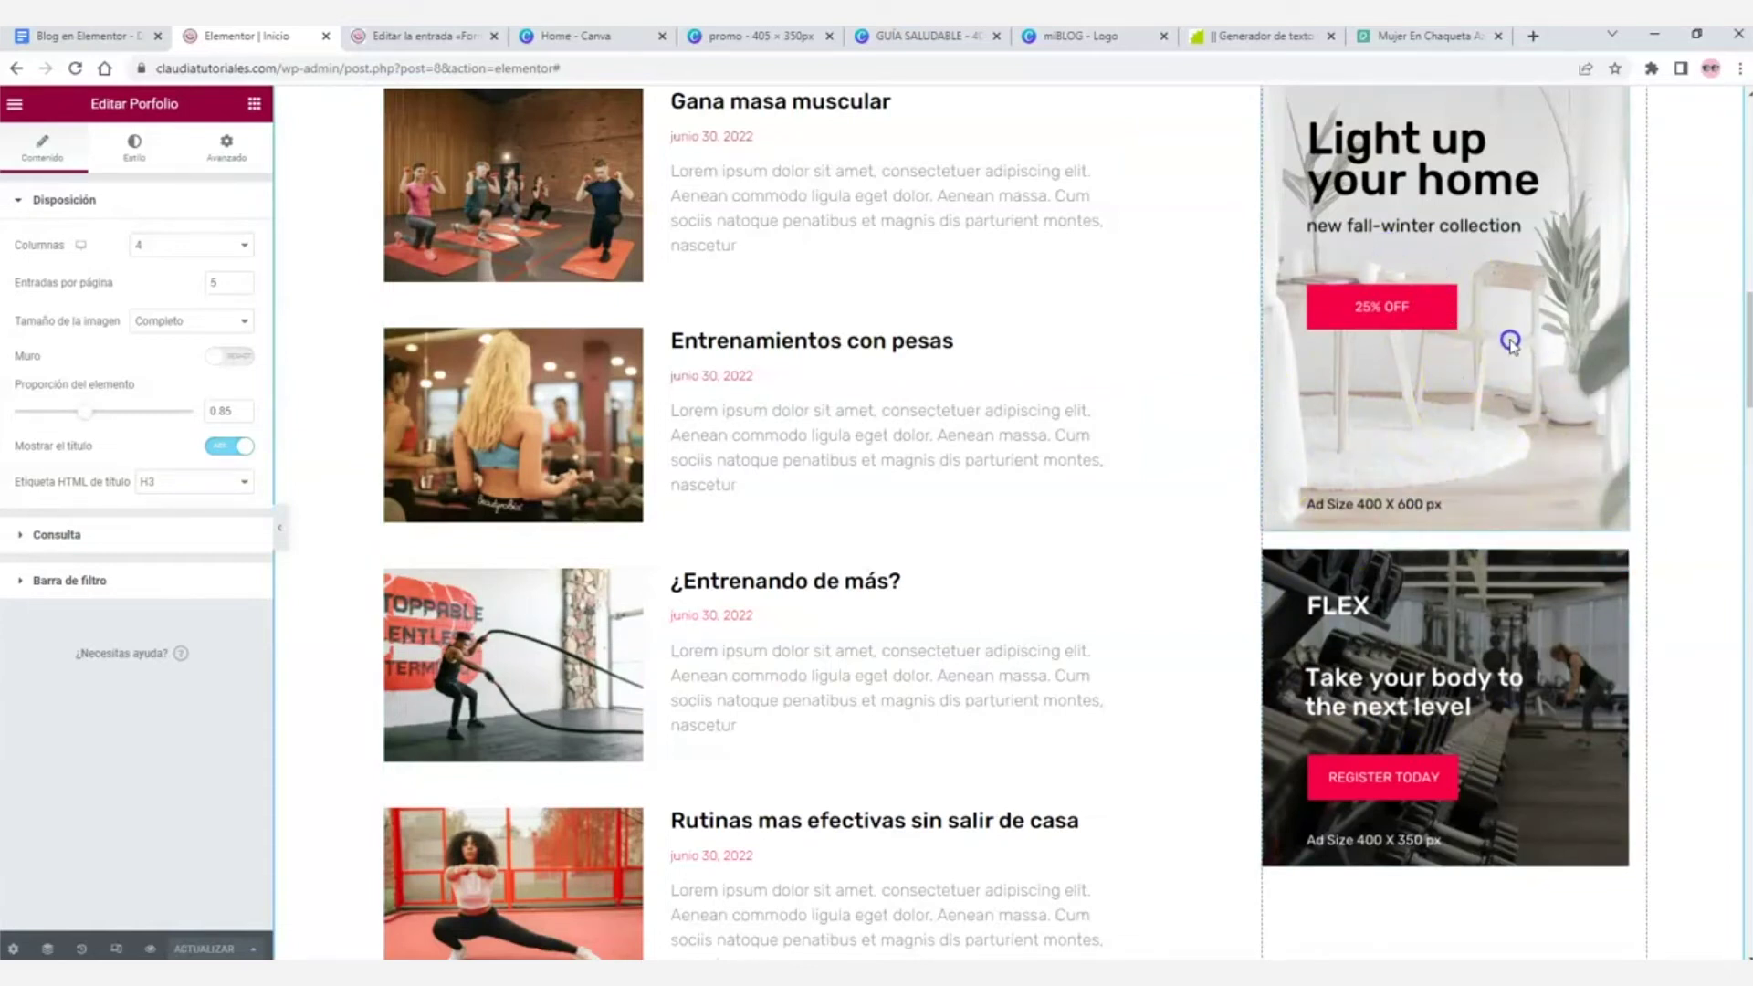
click(1471, 614)
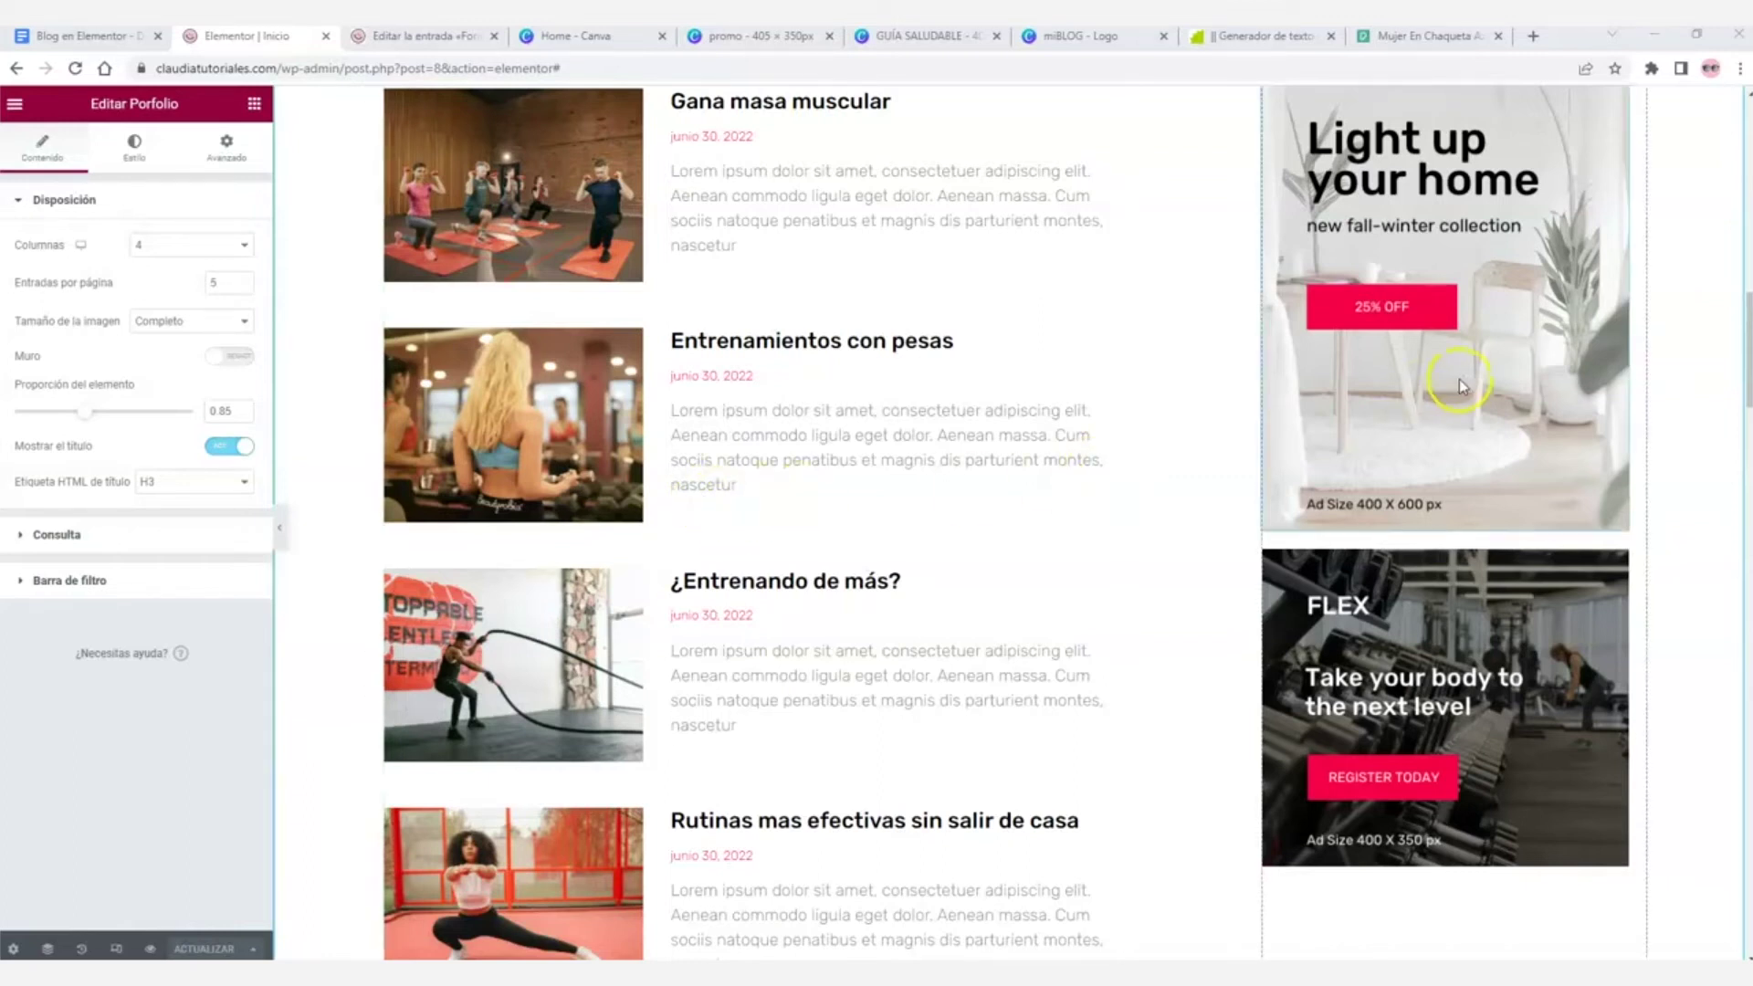
- Replace the LUMINT ad image beside the "Manténte En Forma" section with the uploaded file GUÍA SALUDABLE.jpg
scroll(1459, 379, up, 2)
scroll(1459, 380, up, 2)
click(1618, 256)
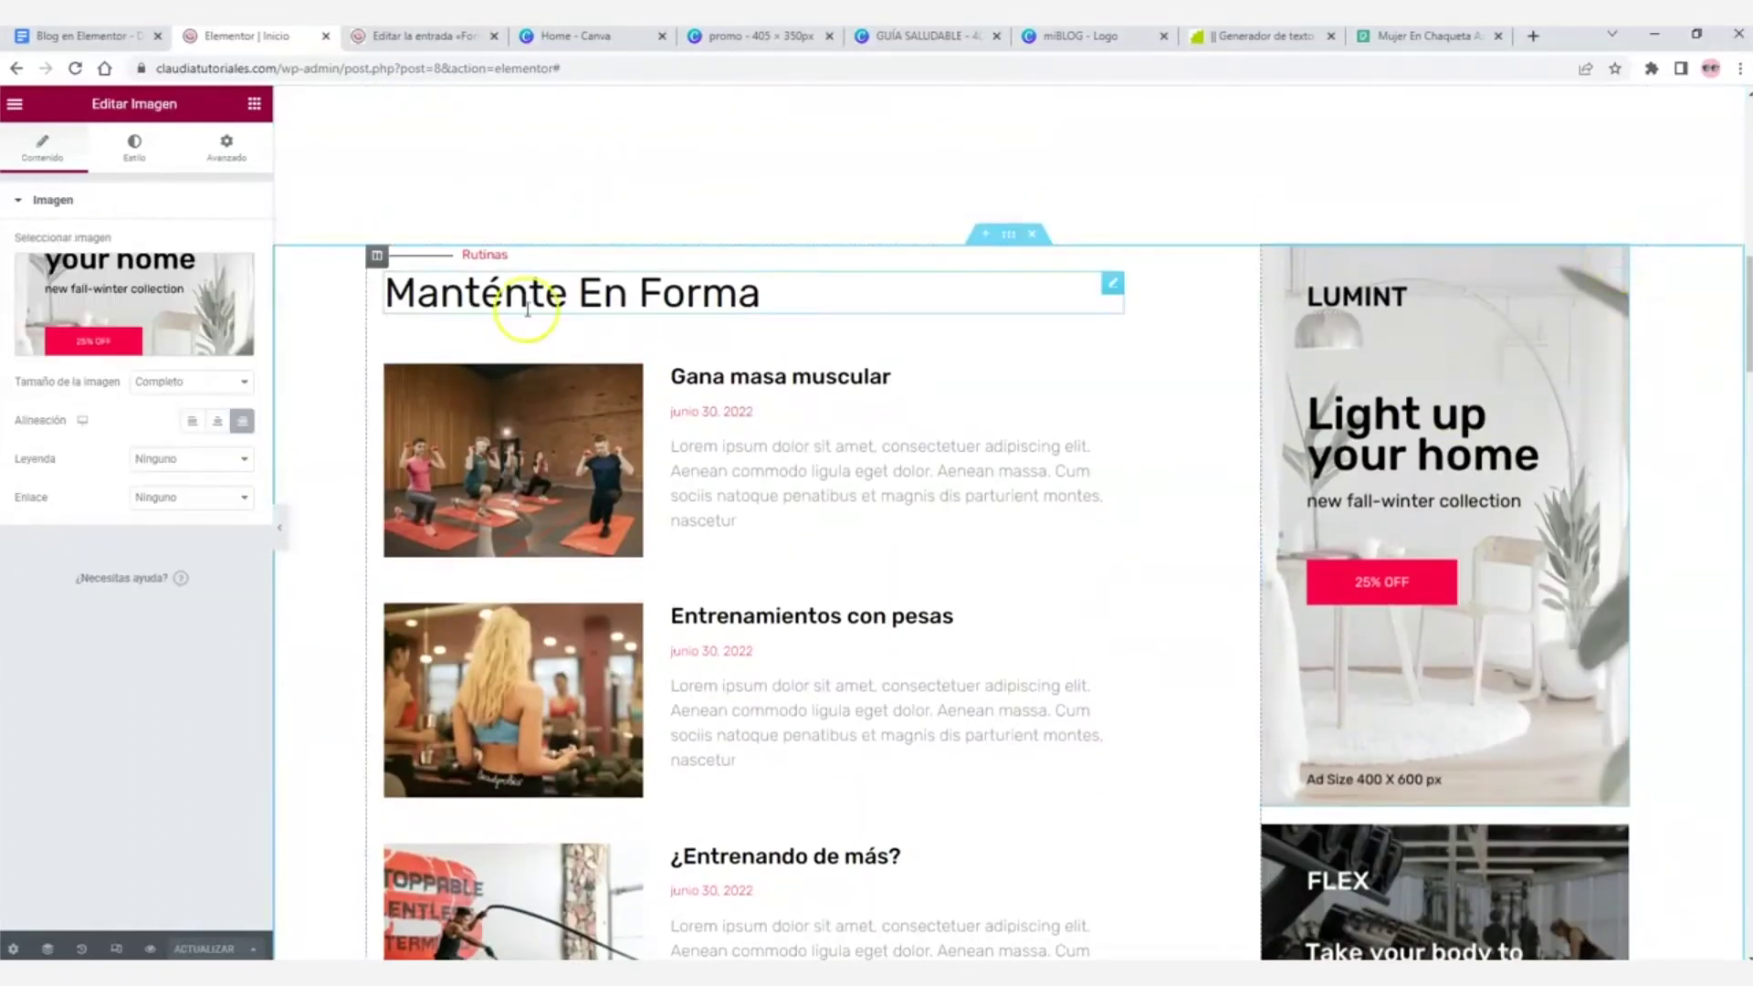
mouse_move(212, 307)
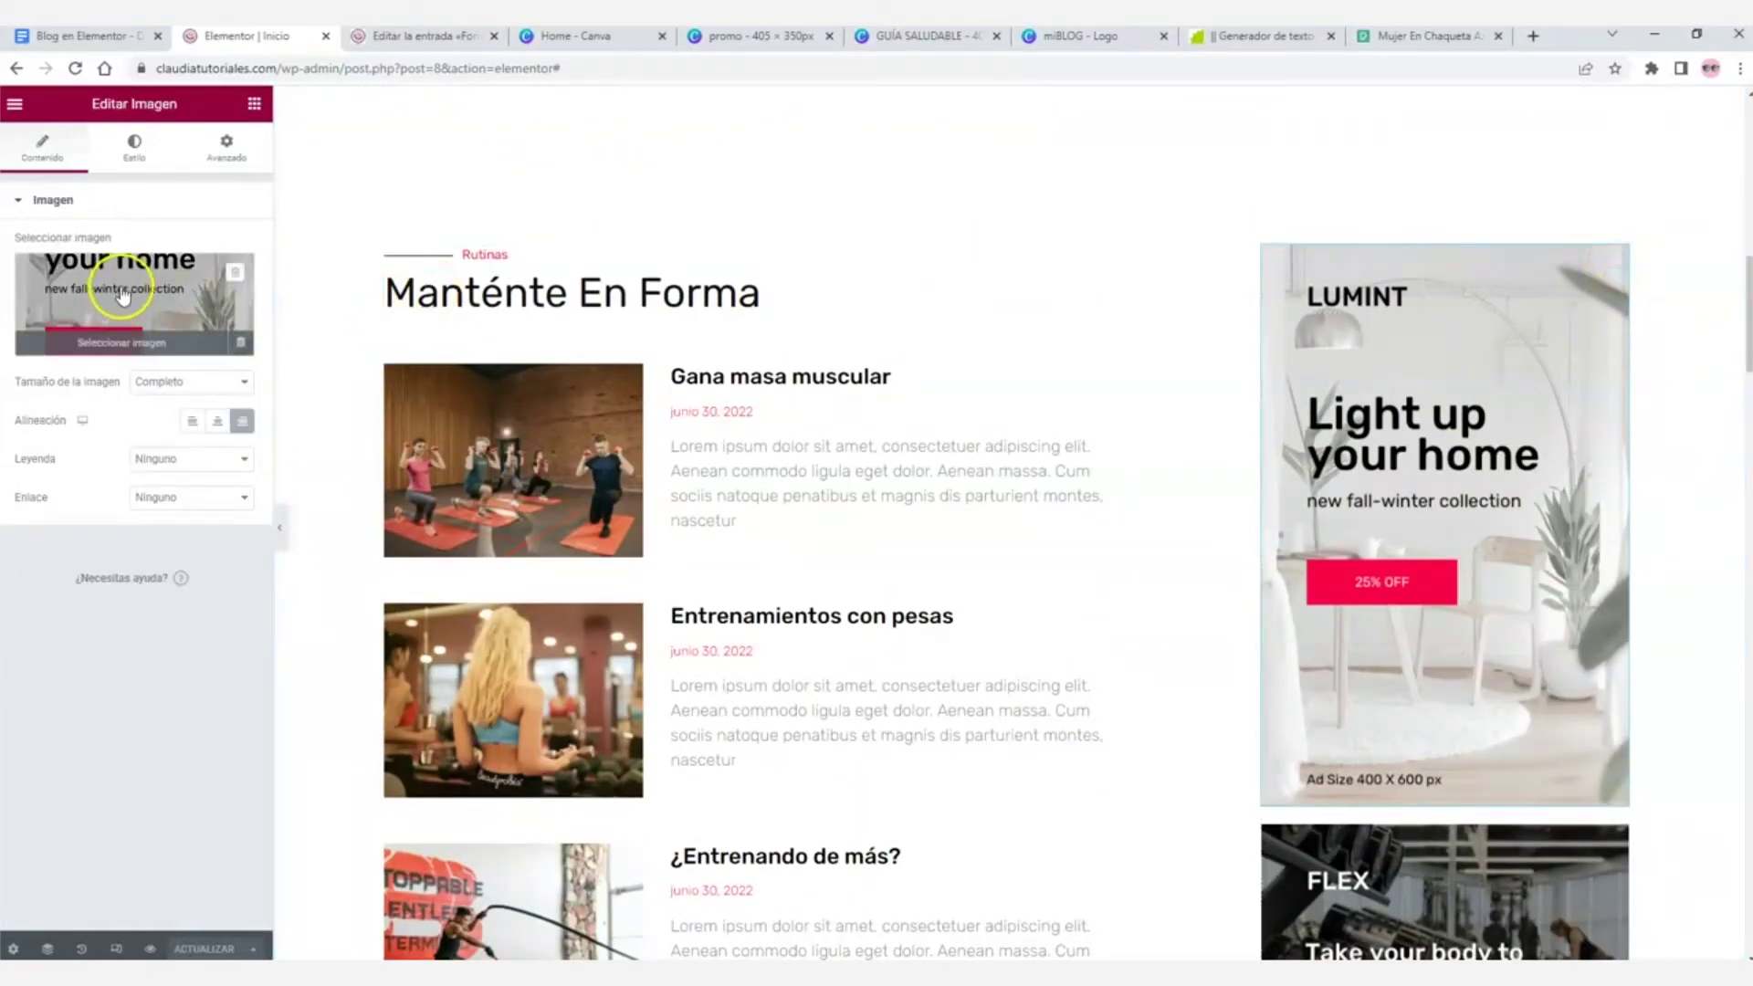
click(156, 307)
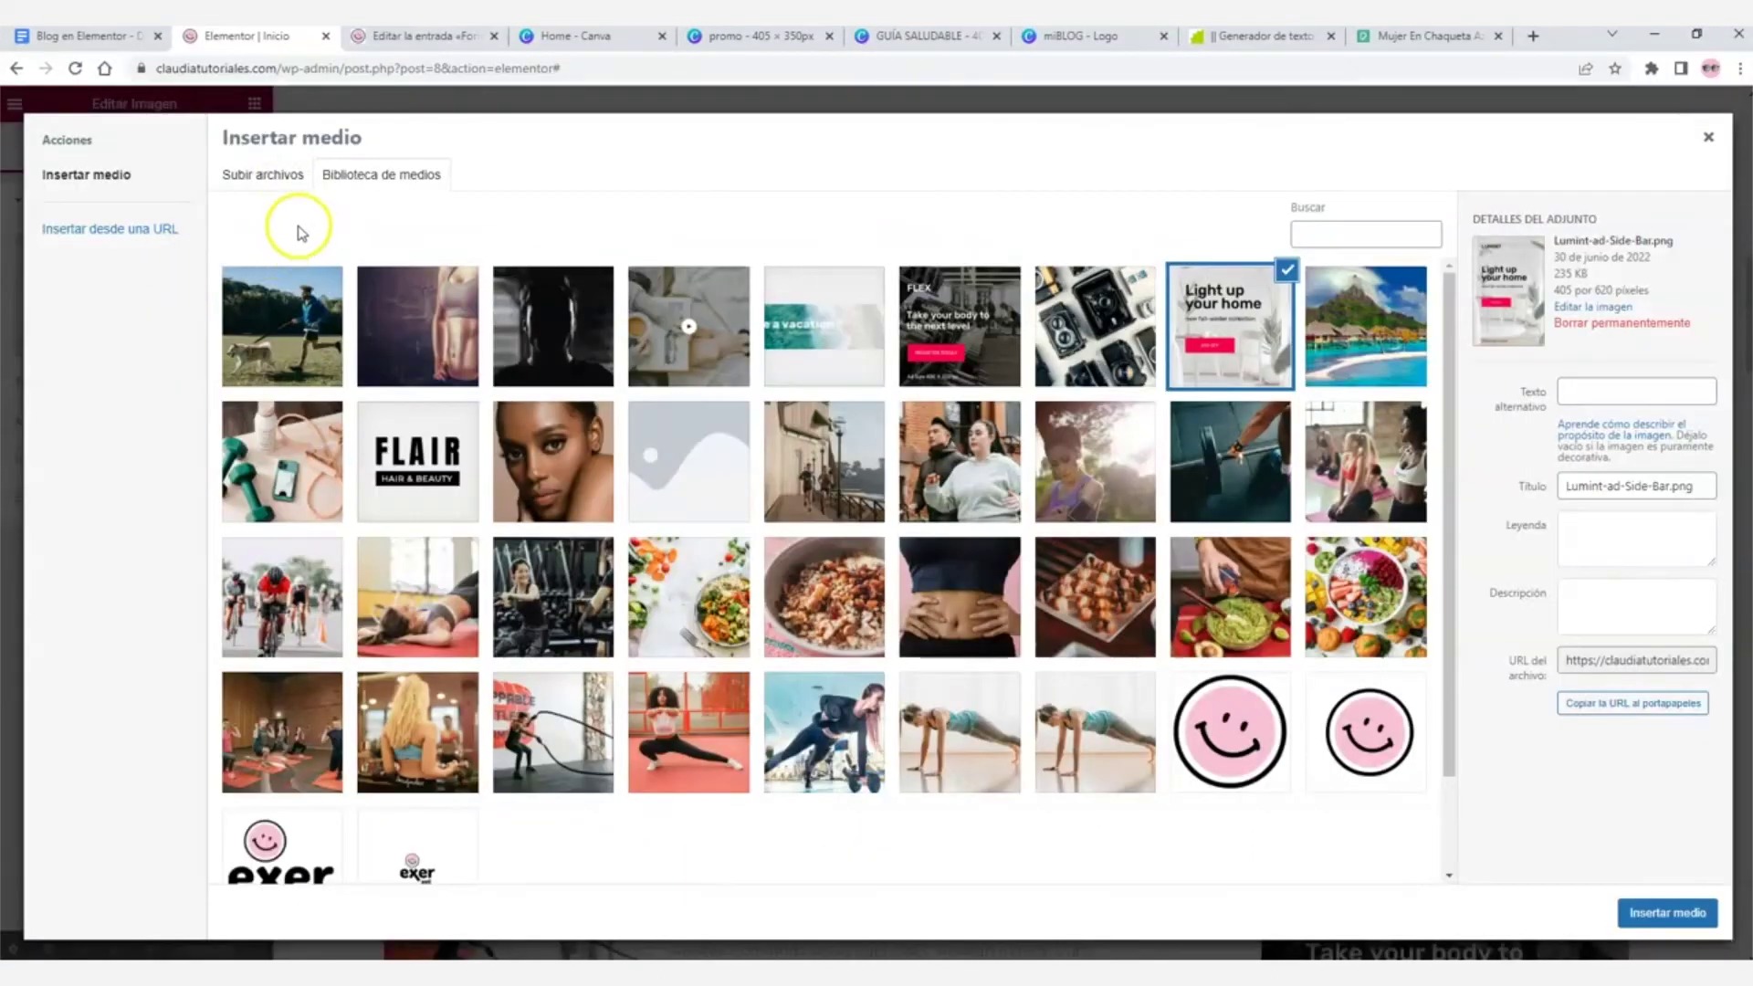
click(275, 185)
click(963, 490)
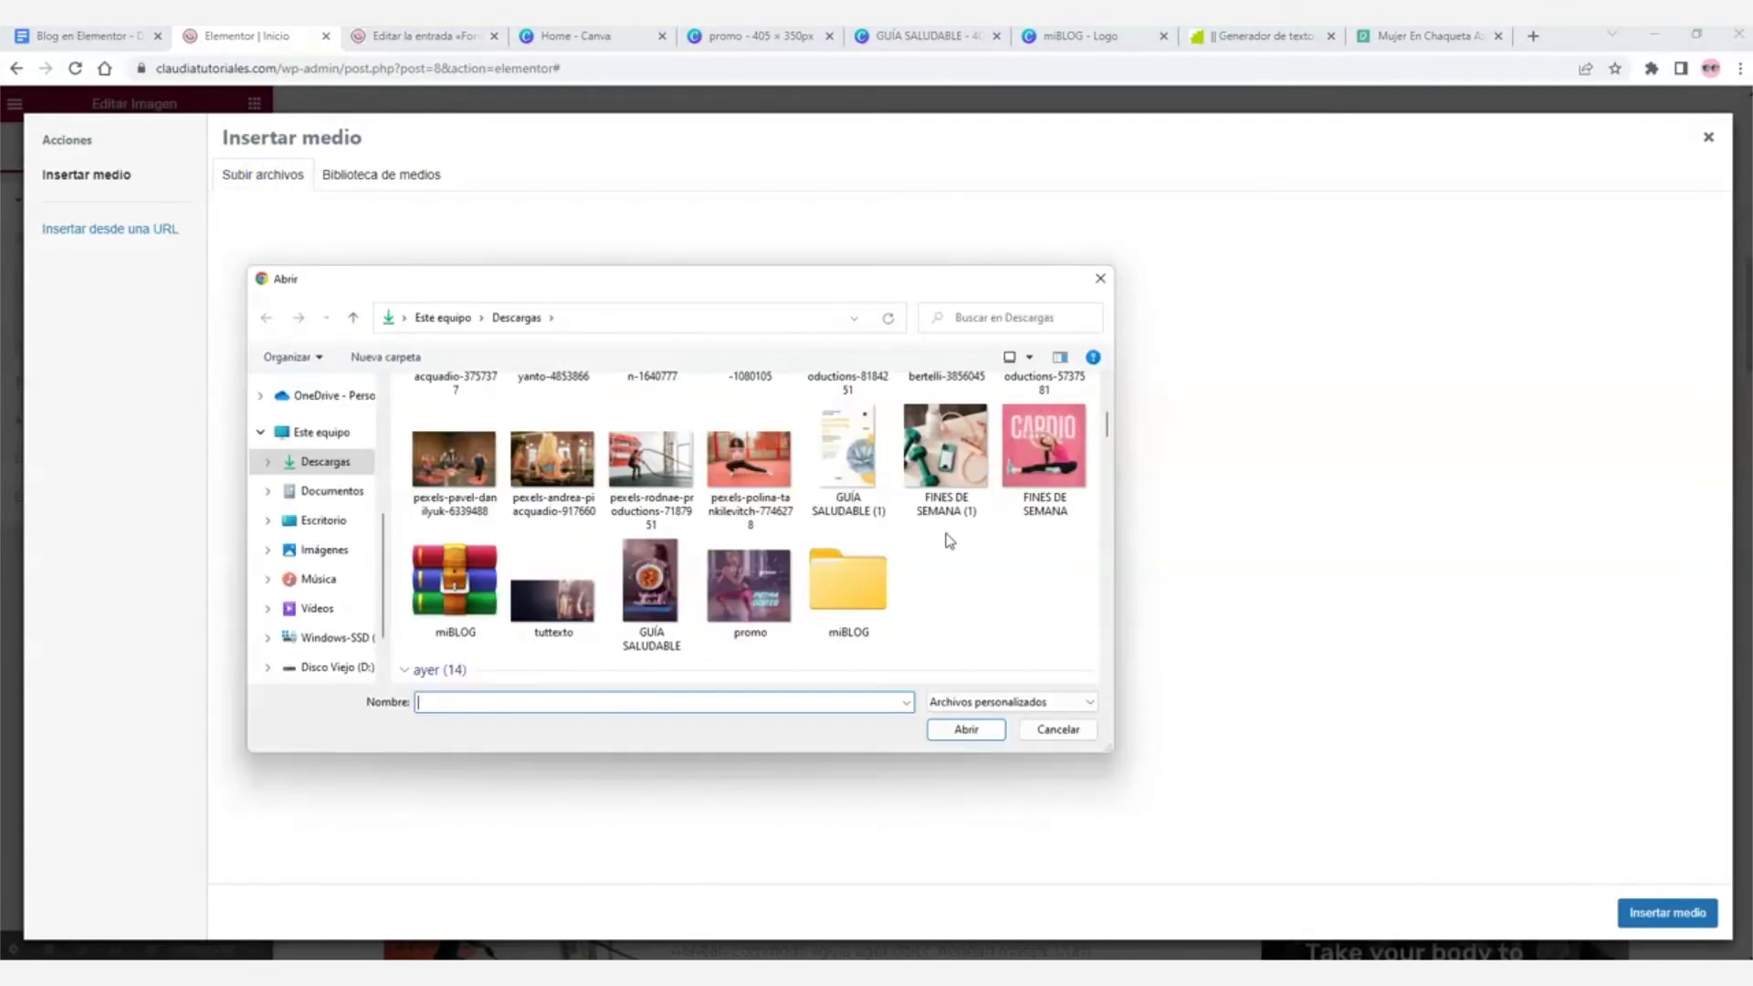
click(650, 584)
click(968, 731)
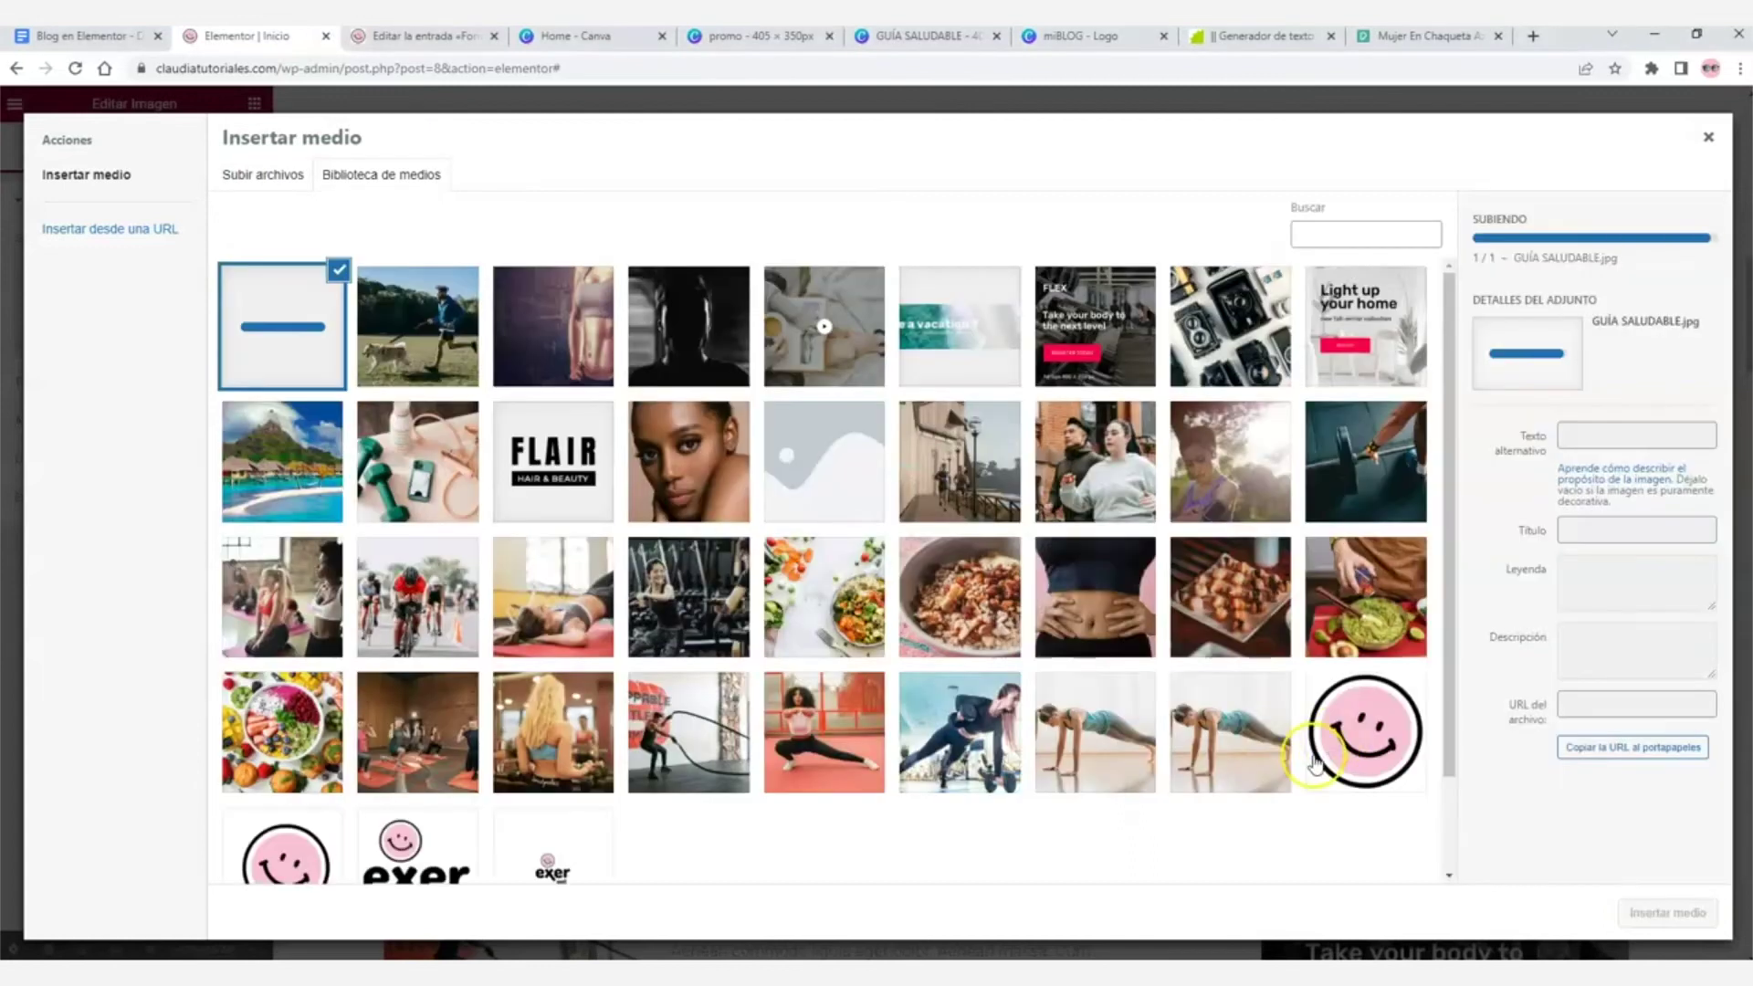
click(1663, 914)
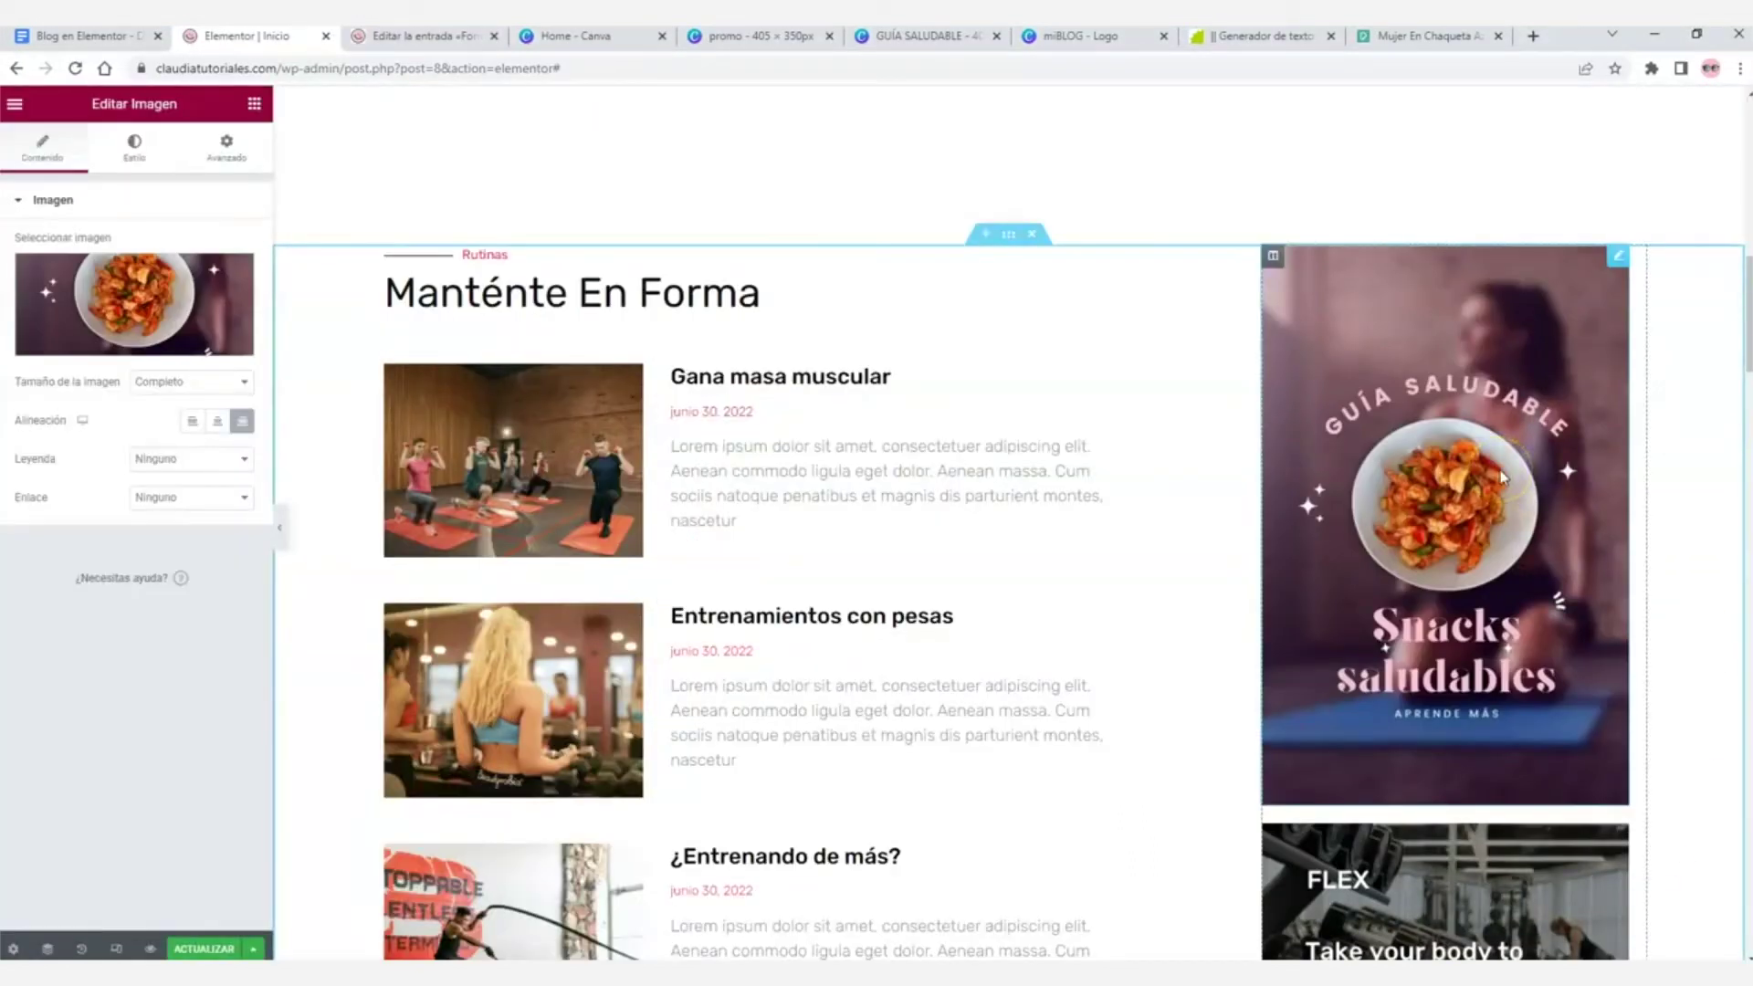
- Replace the FLEX ad image with the uploaded file promo.jpg and save the page
scroll(1489, 447, down, 5)
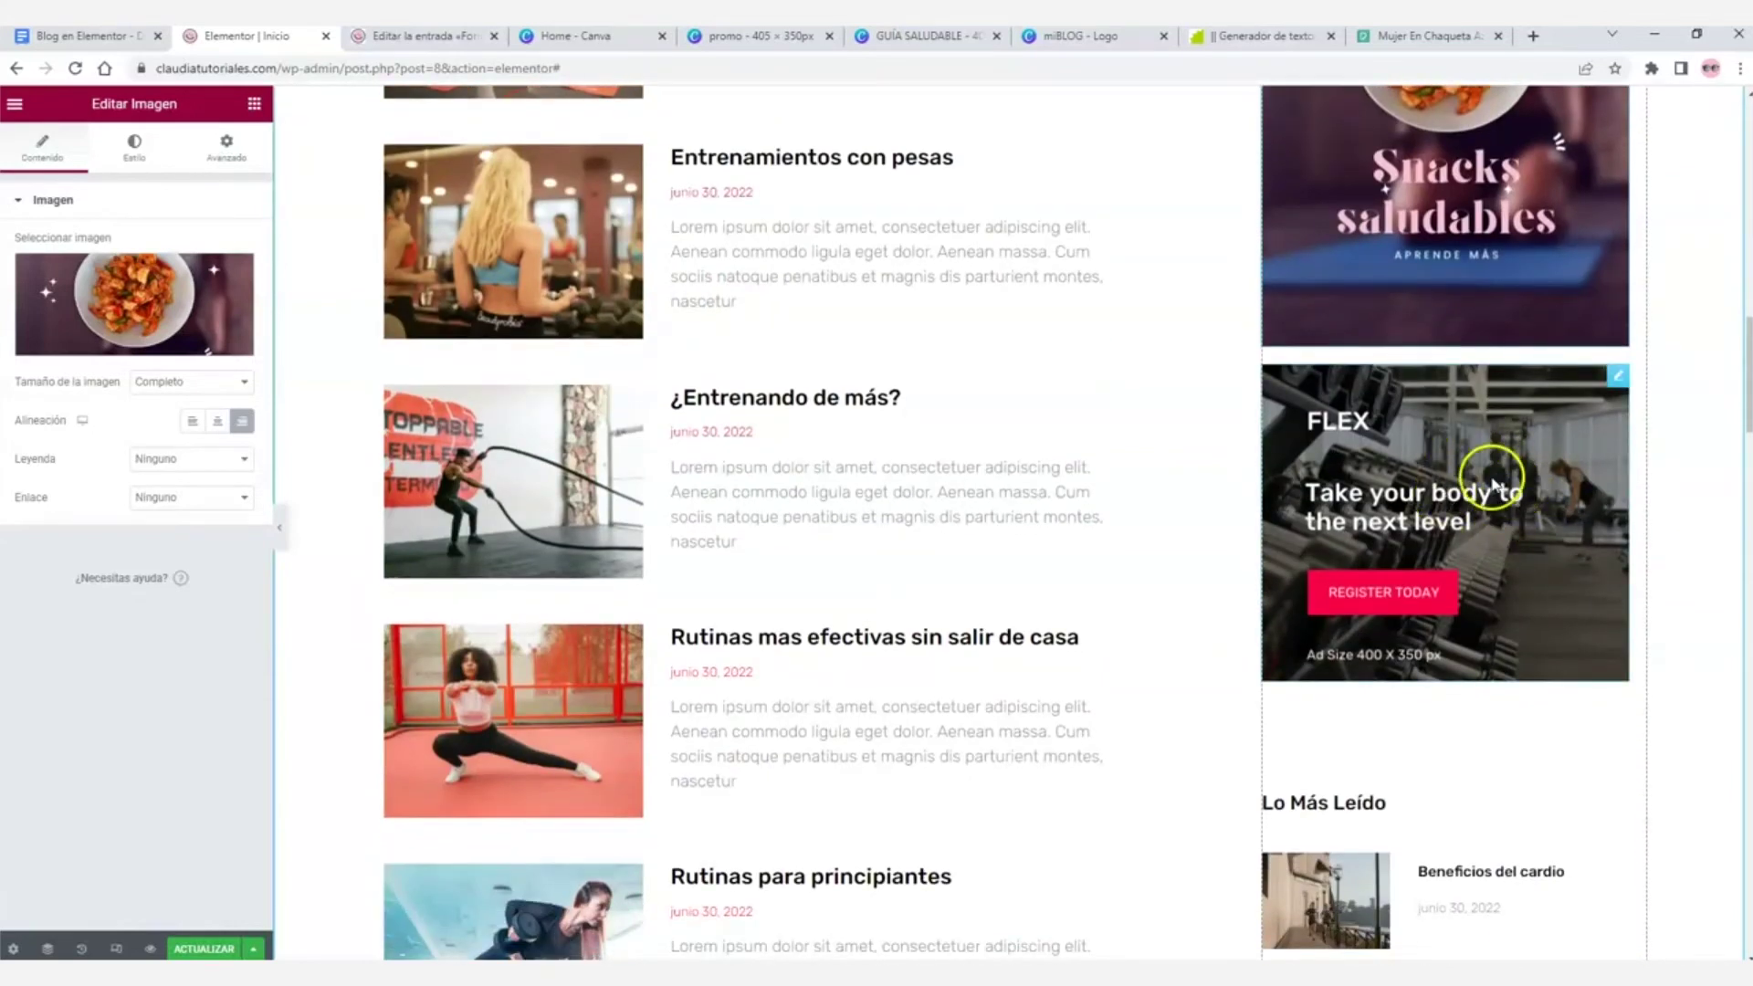
click(1447, 499)
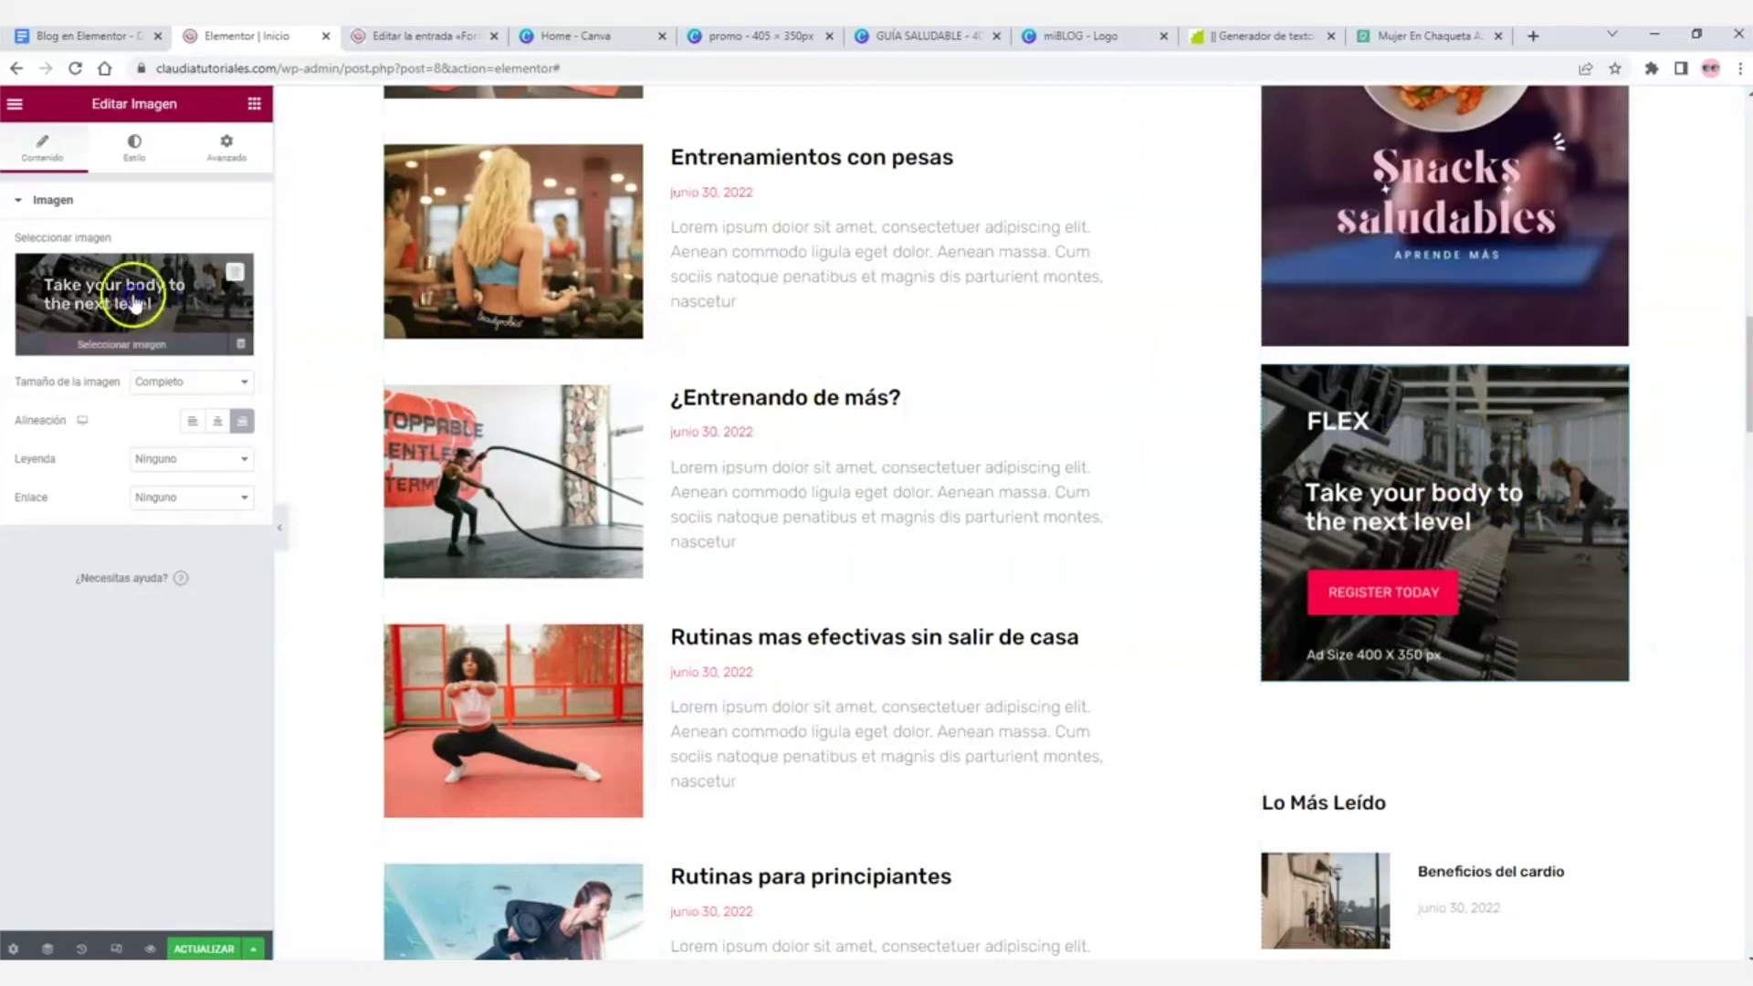
click(123, 290)
click(274, 179)
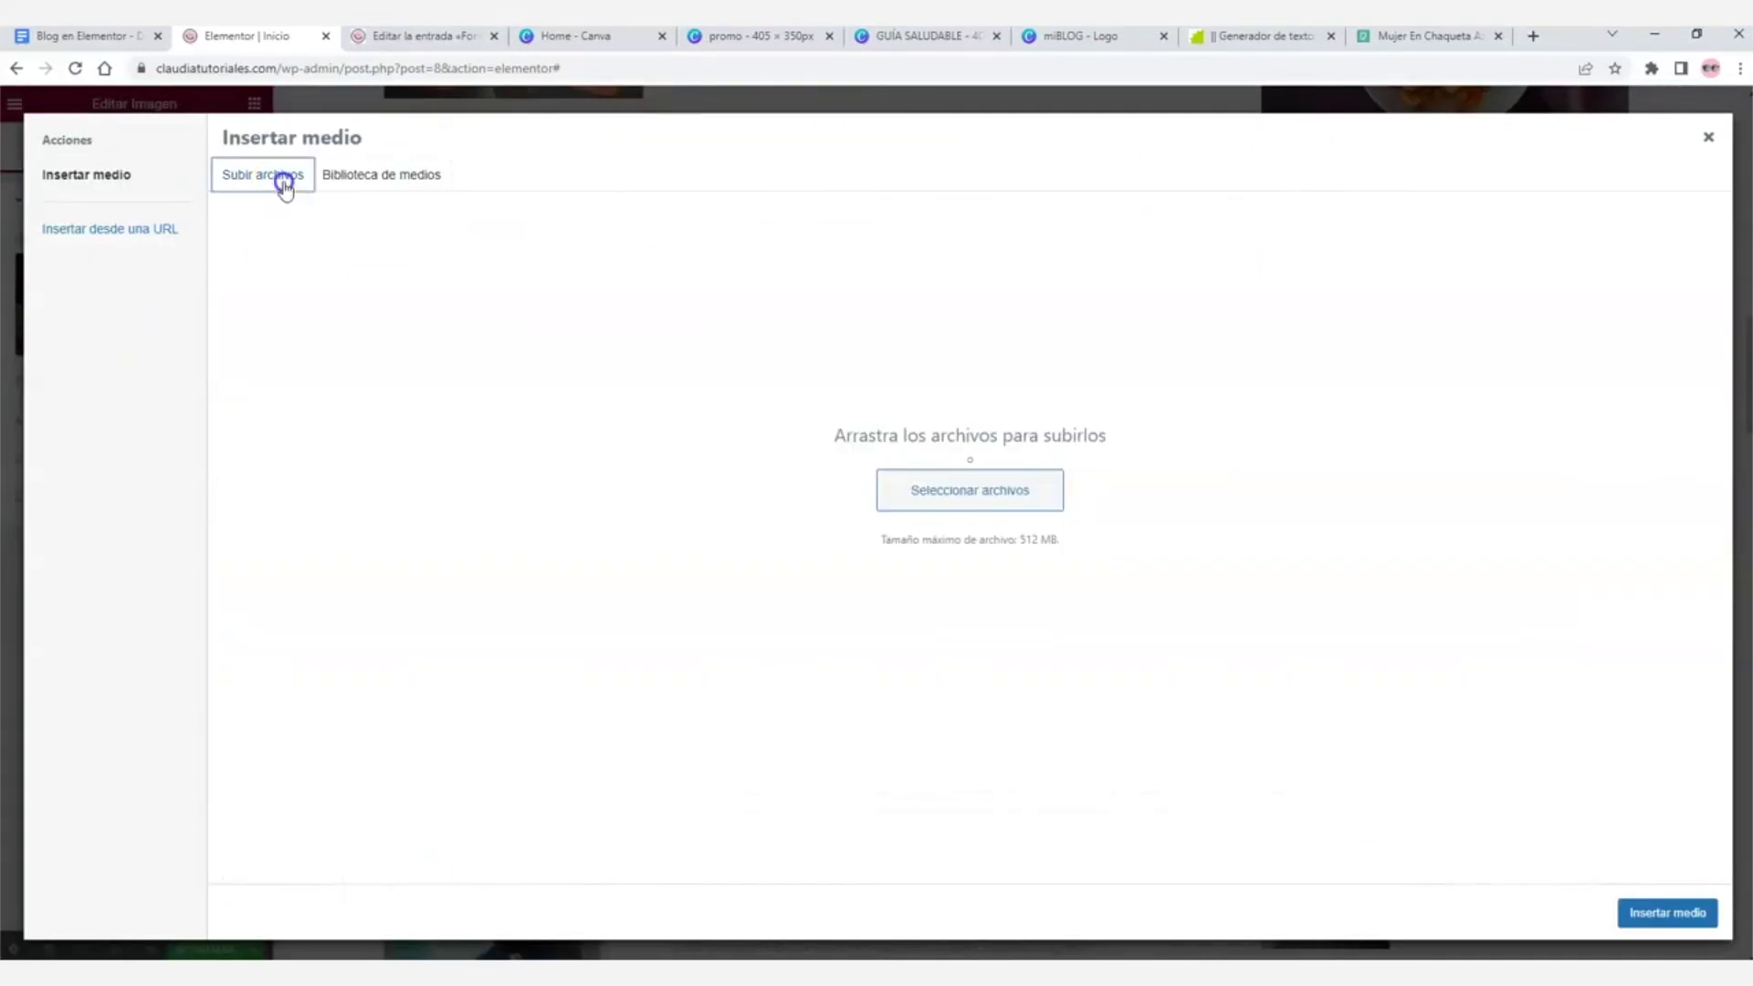
click(1005, 495)
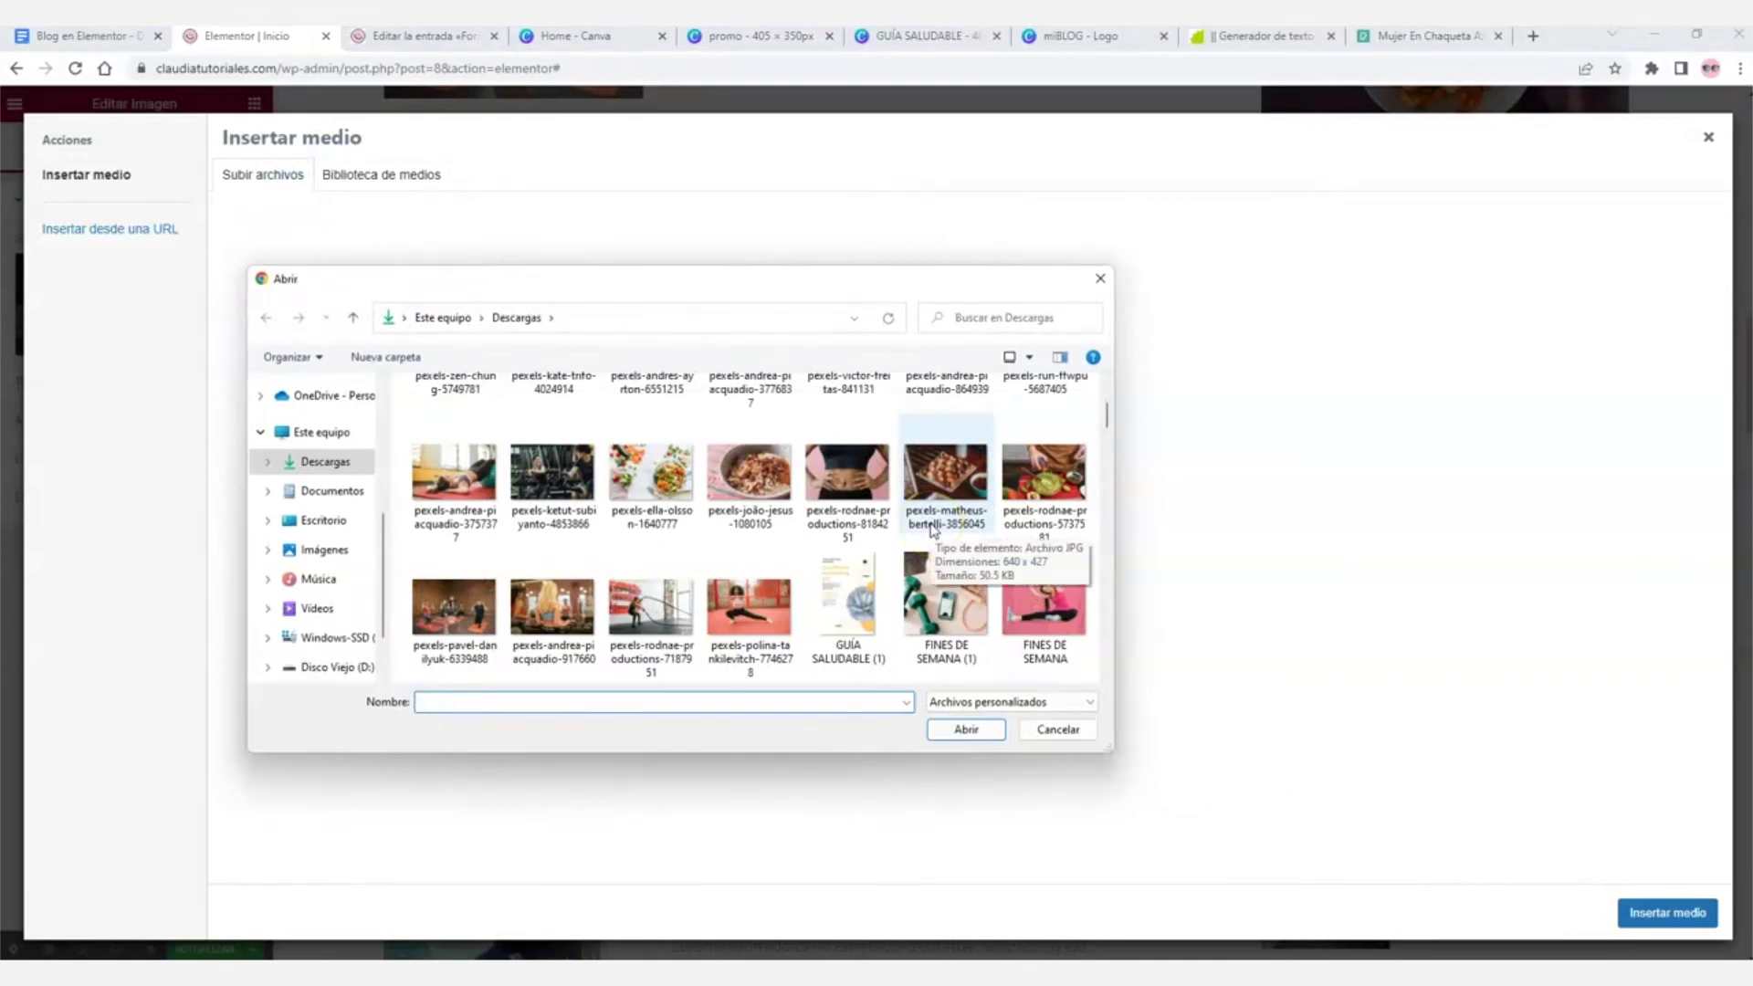
scroll(932, 530, down, 1)
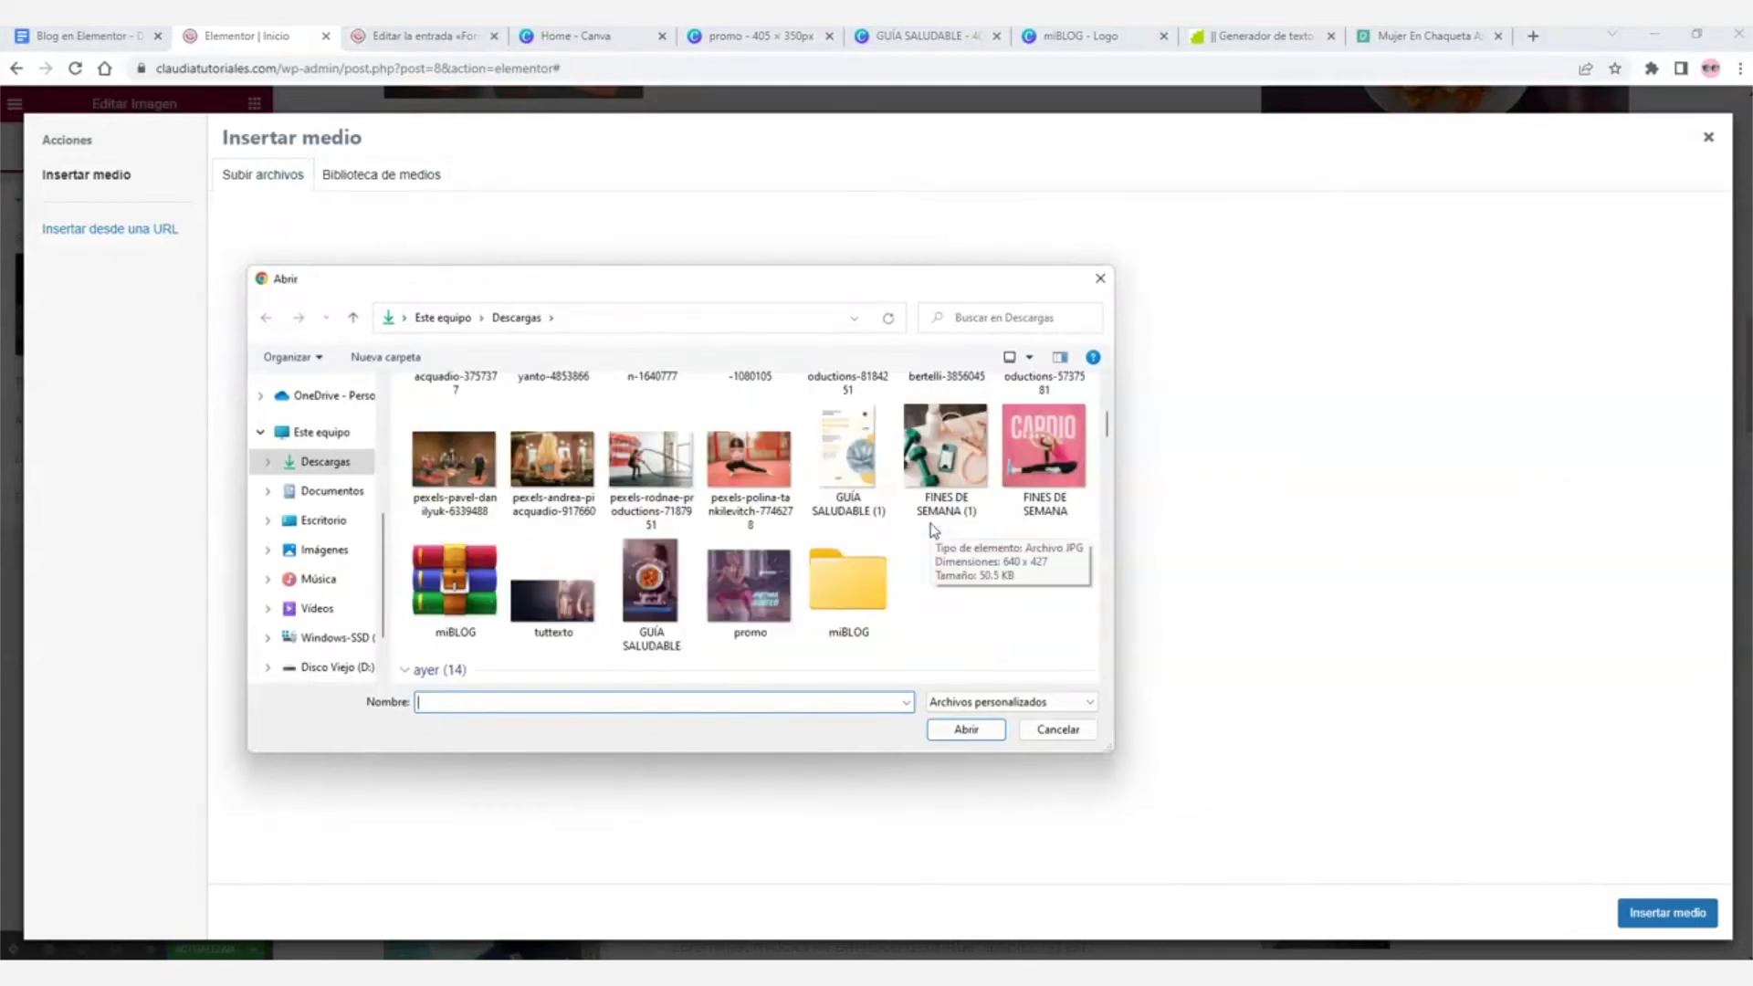
click(749, 585)
click(973, 727)
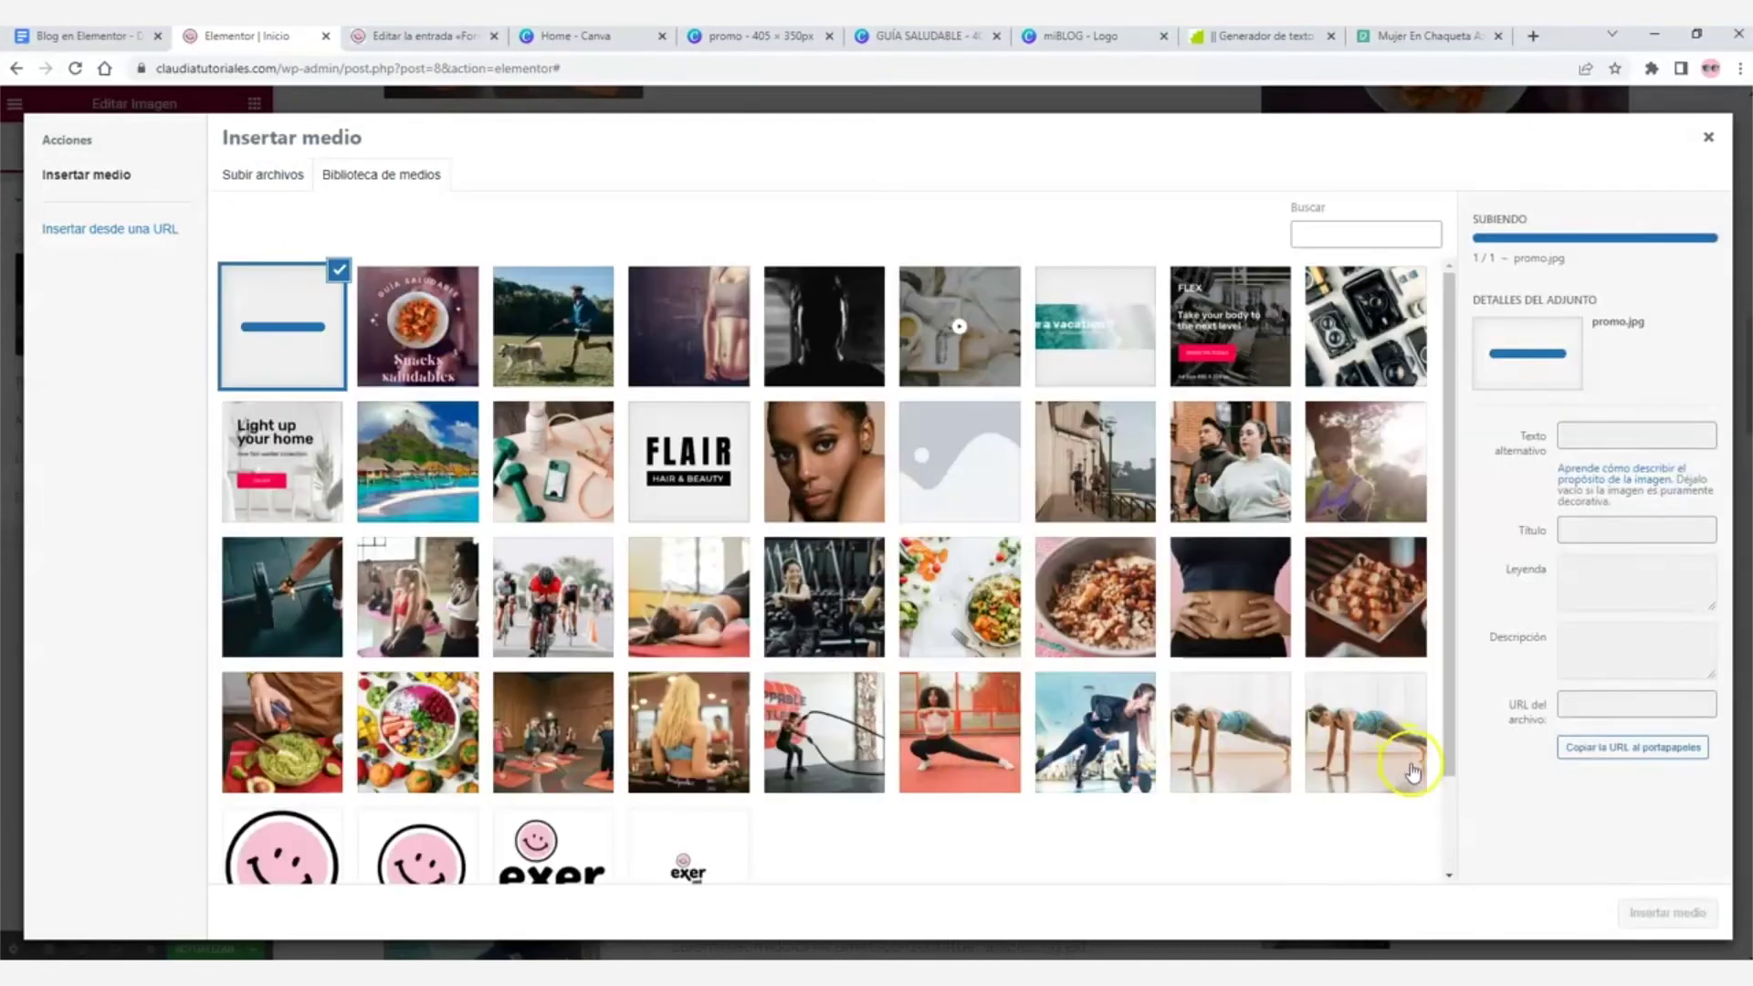
click(1671, 911)
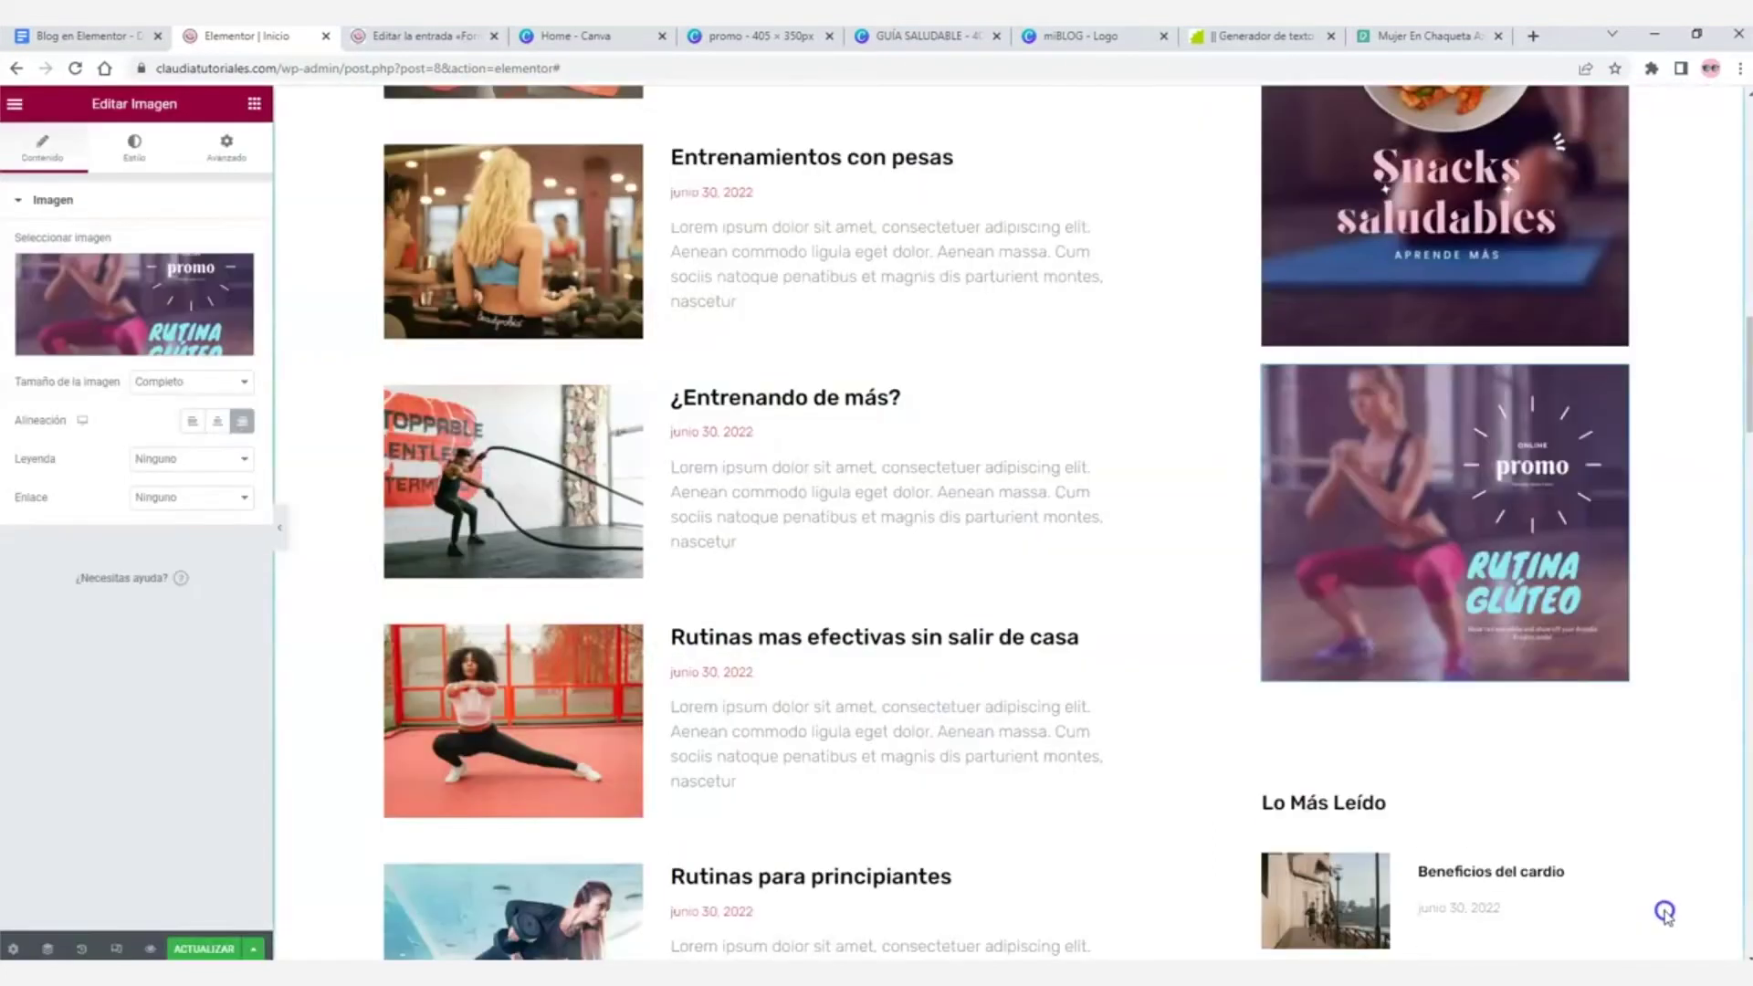
scroll(1692, 554, up, 3)
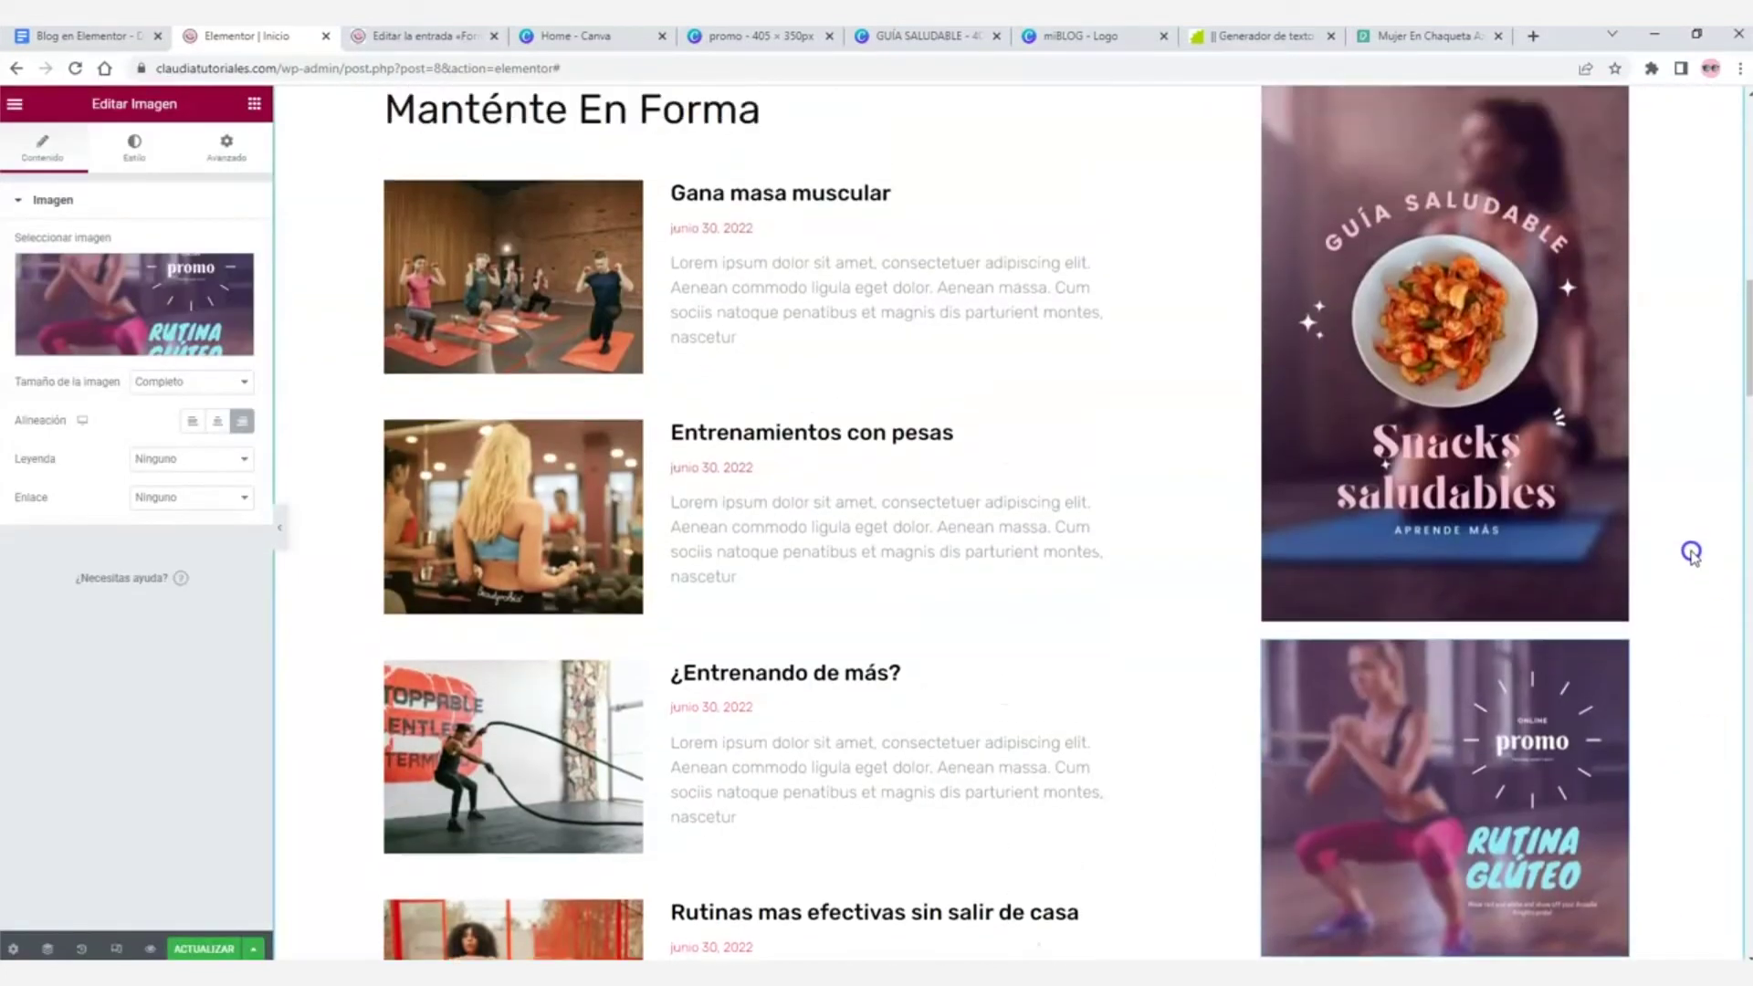
click(1406, 650)
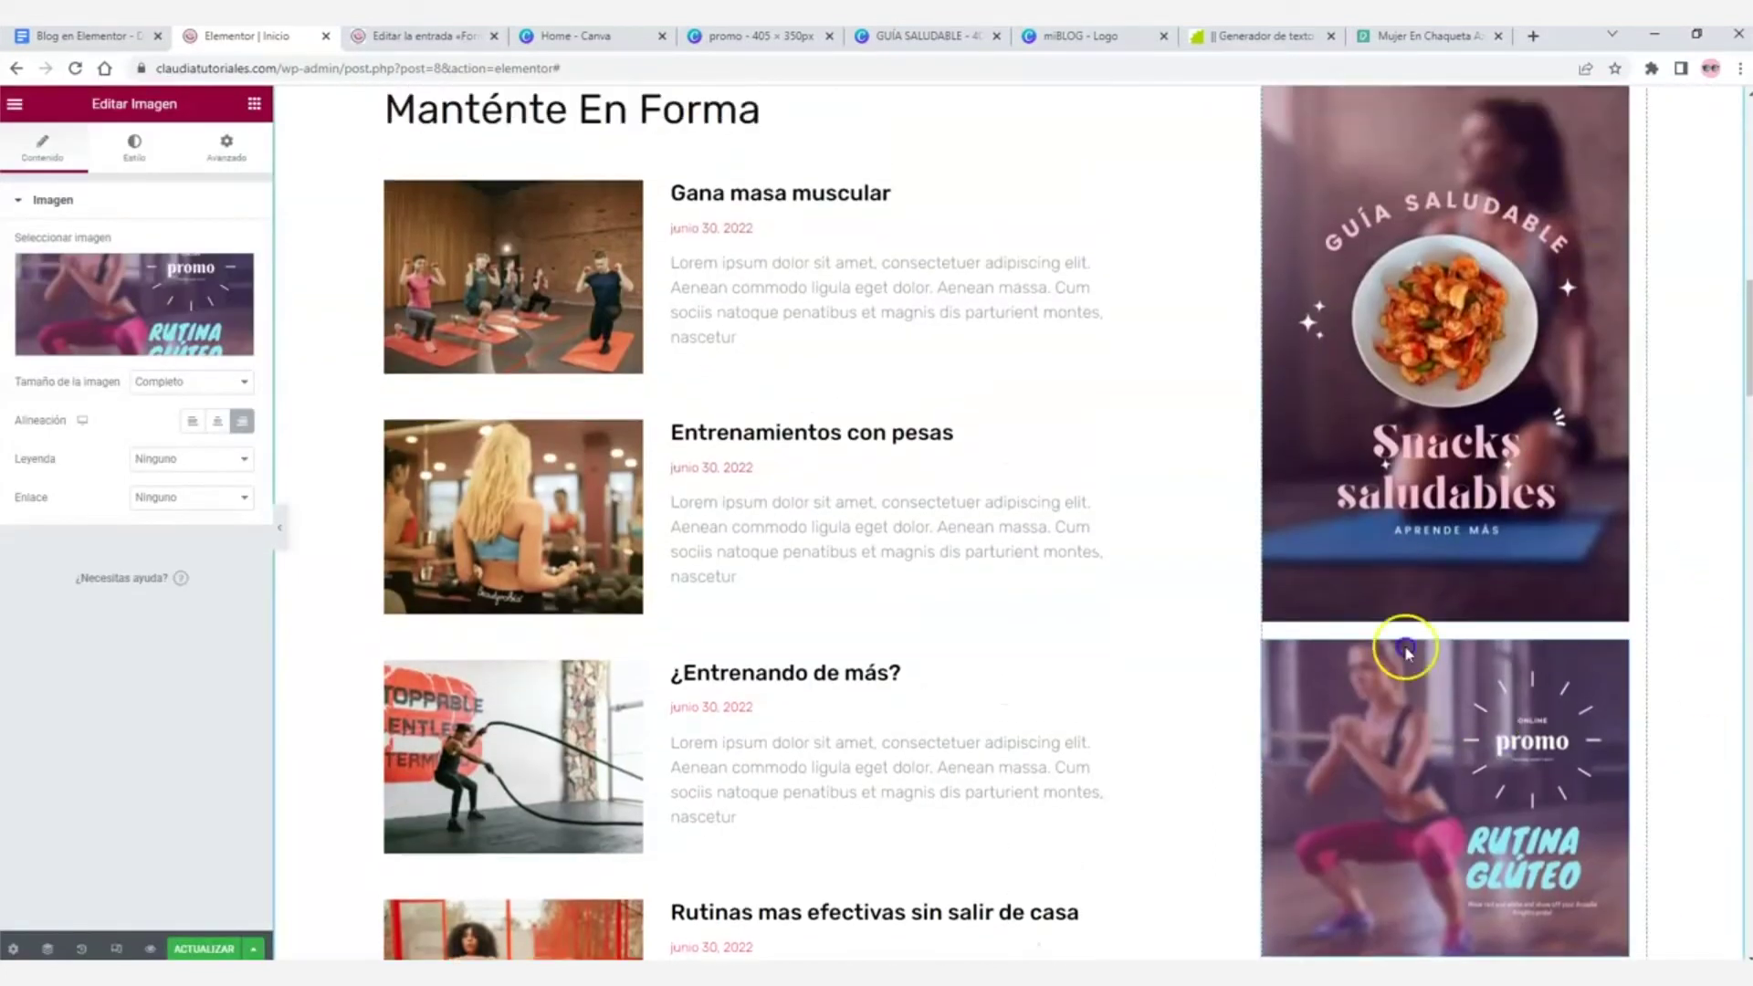
click(201, 945)
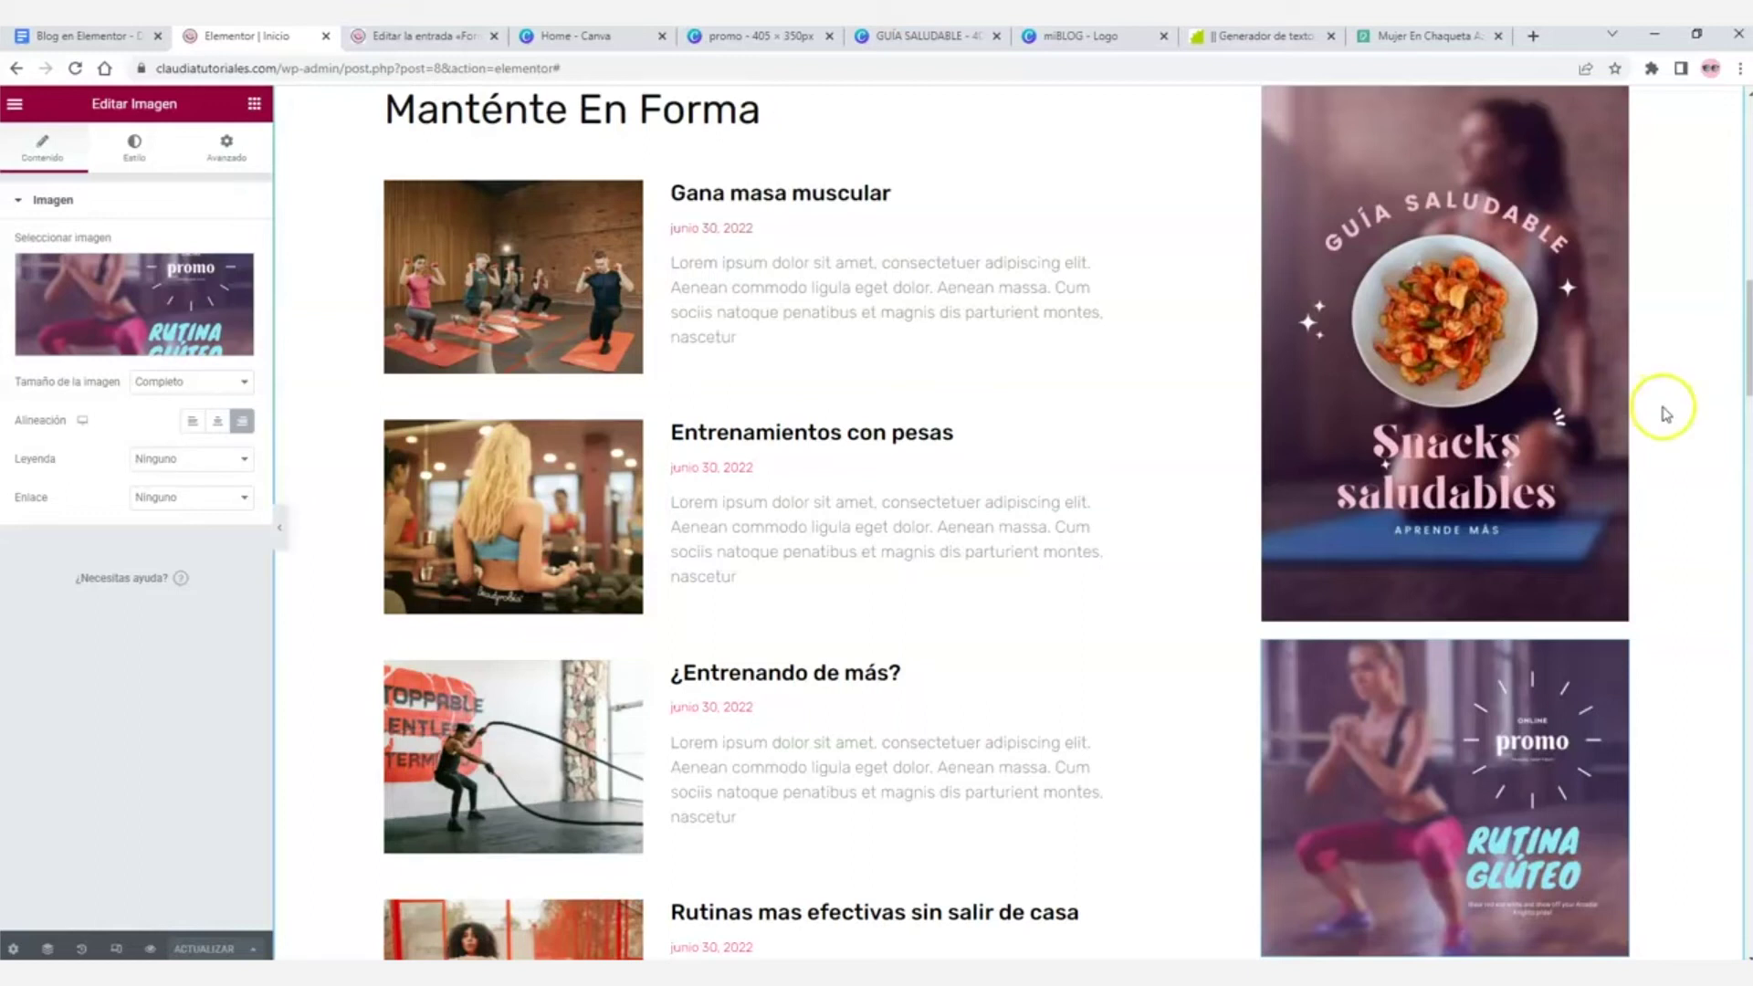
- Review the two new ad banners beside the routine posts and compare them with the GUÍA SALUDABLE design in Canva
scroll(1671, 418, down, 2)
scroll(1673, 422, up, 1)
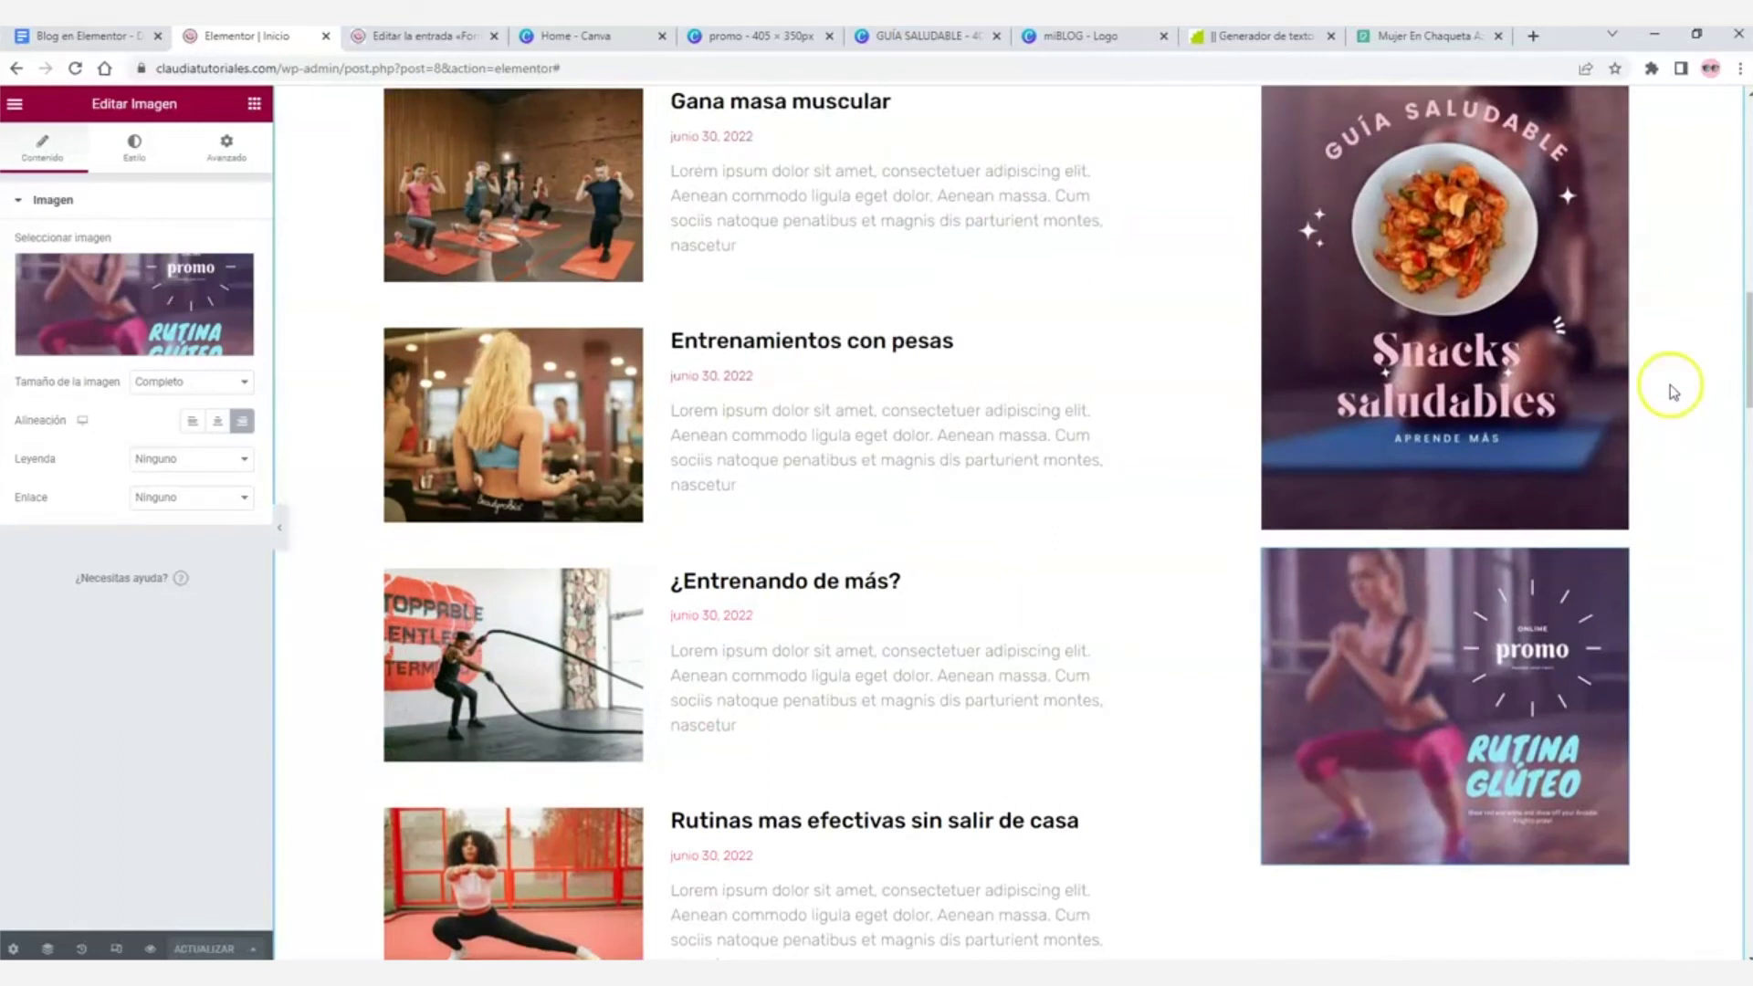
scroll(1486, 594, up, 1)
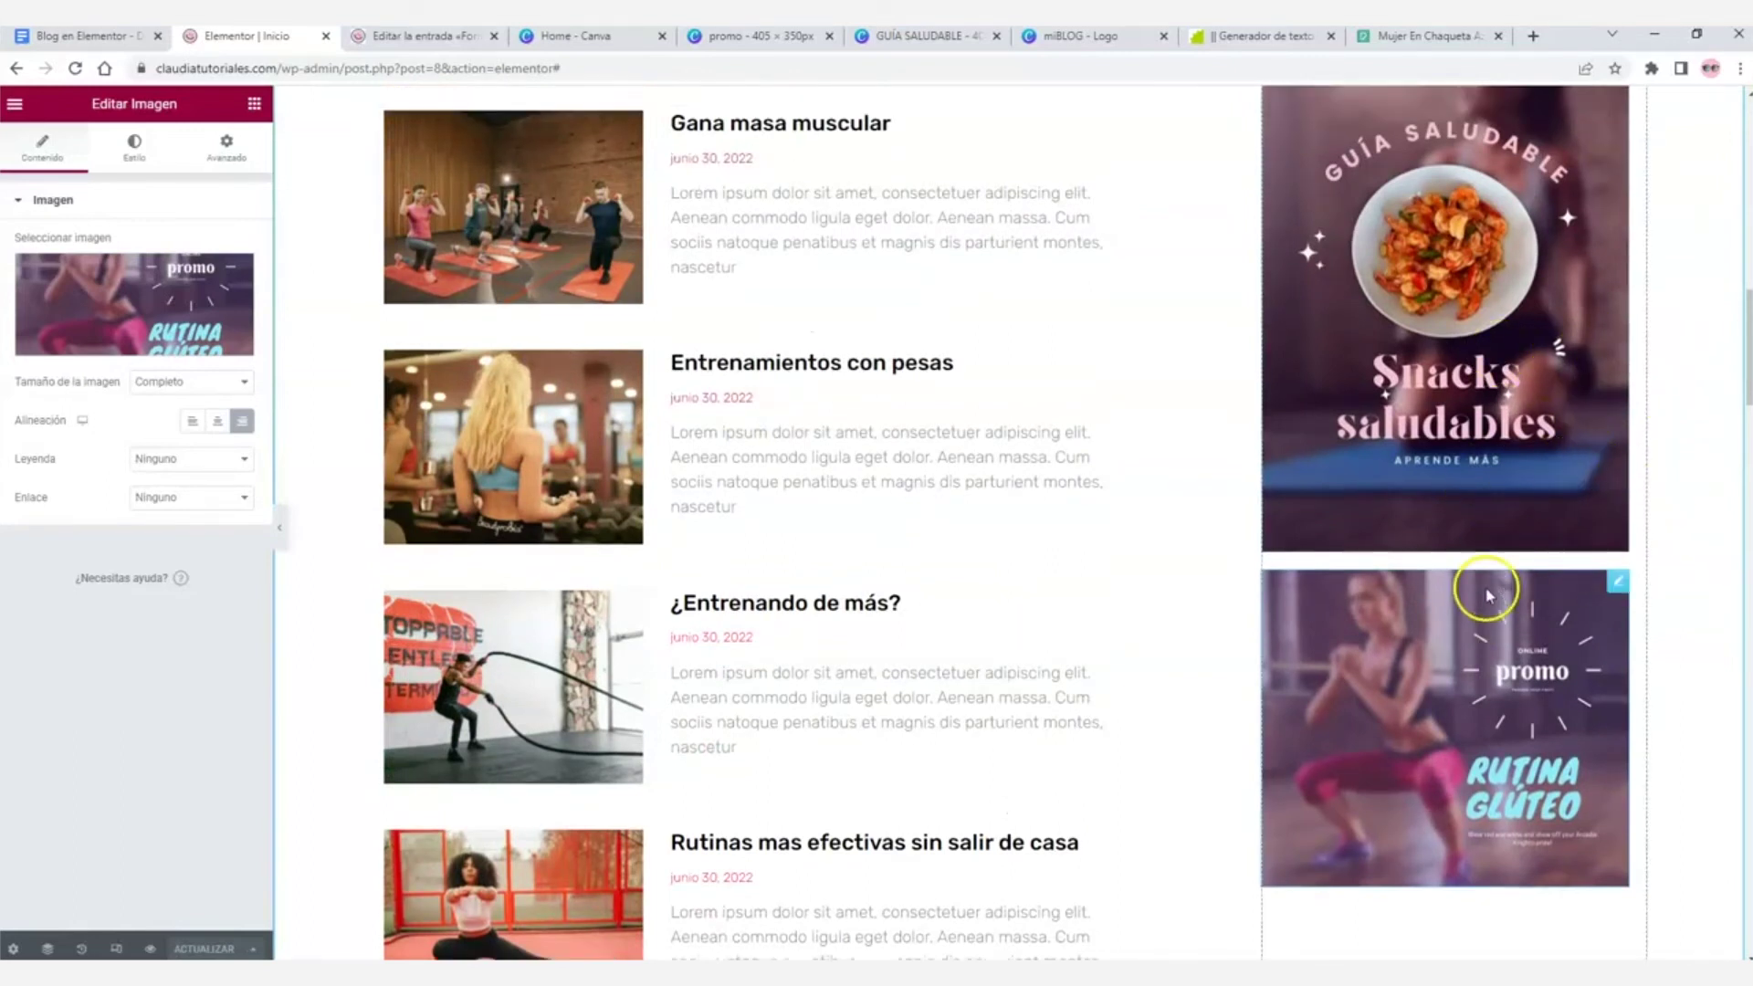
scroll(1486, 593, up, 1)
click(909, 39)
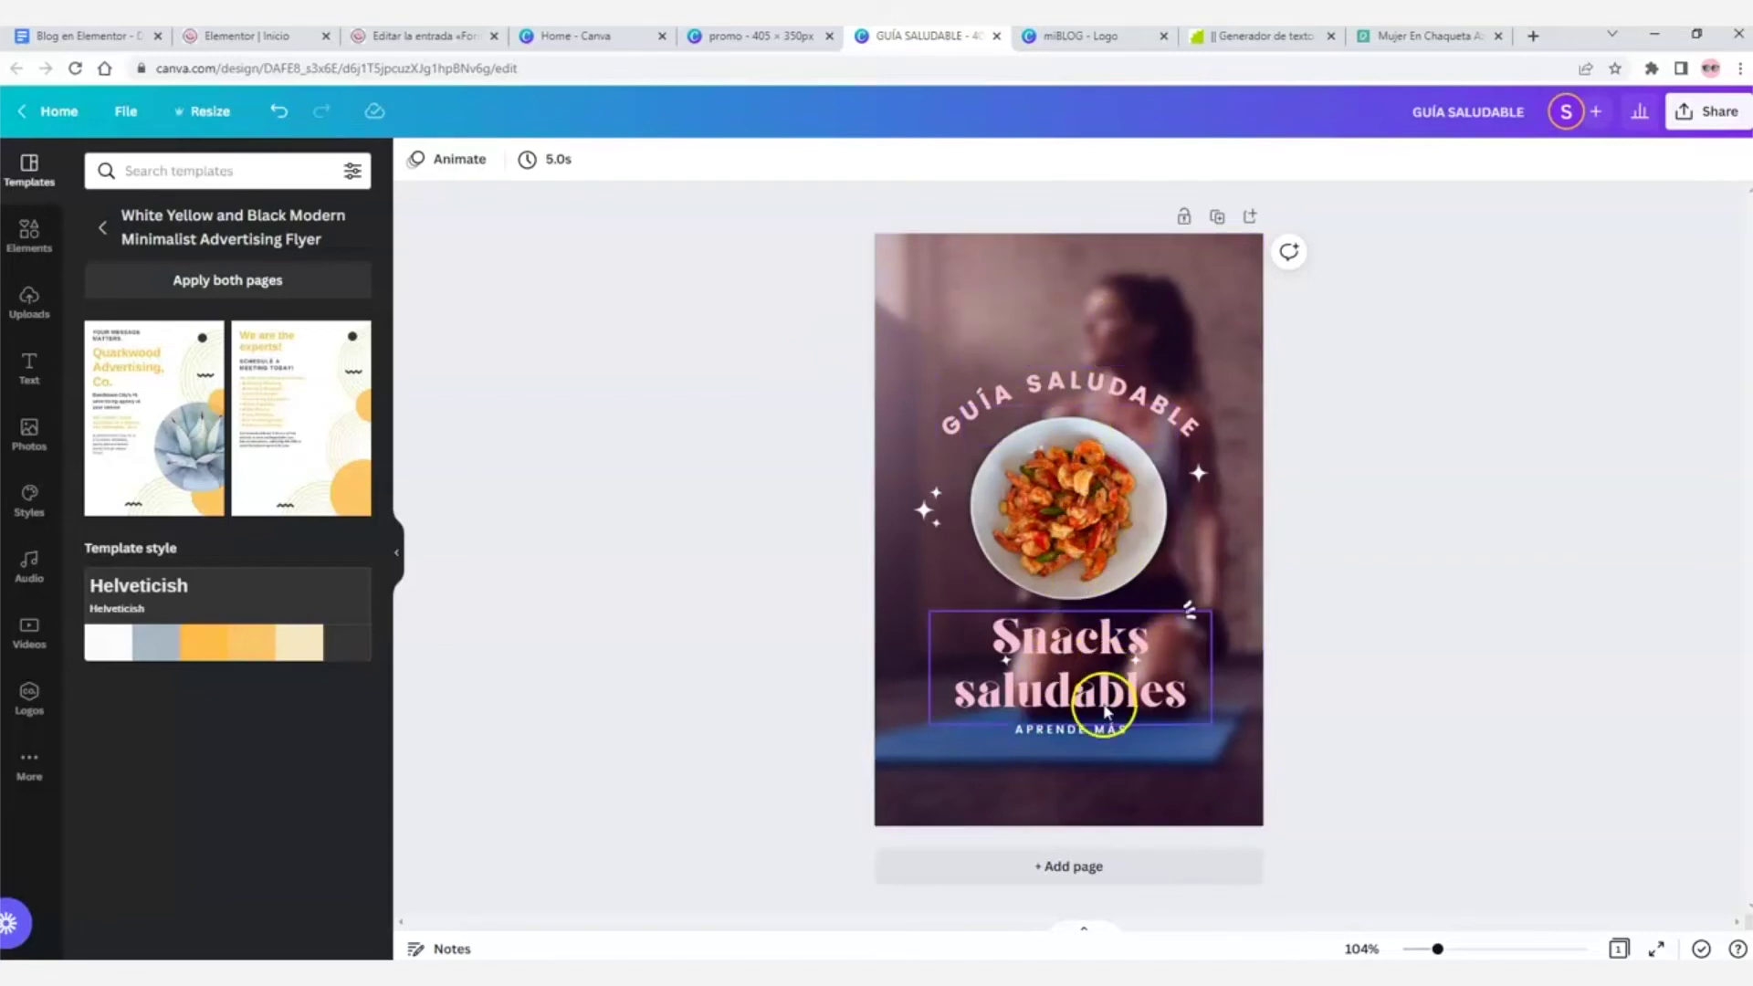
click(227, 35)
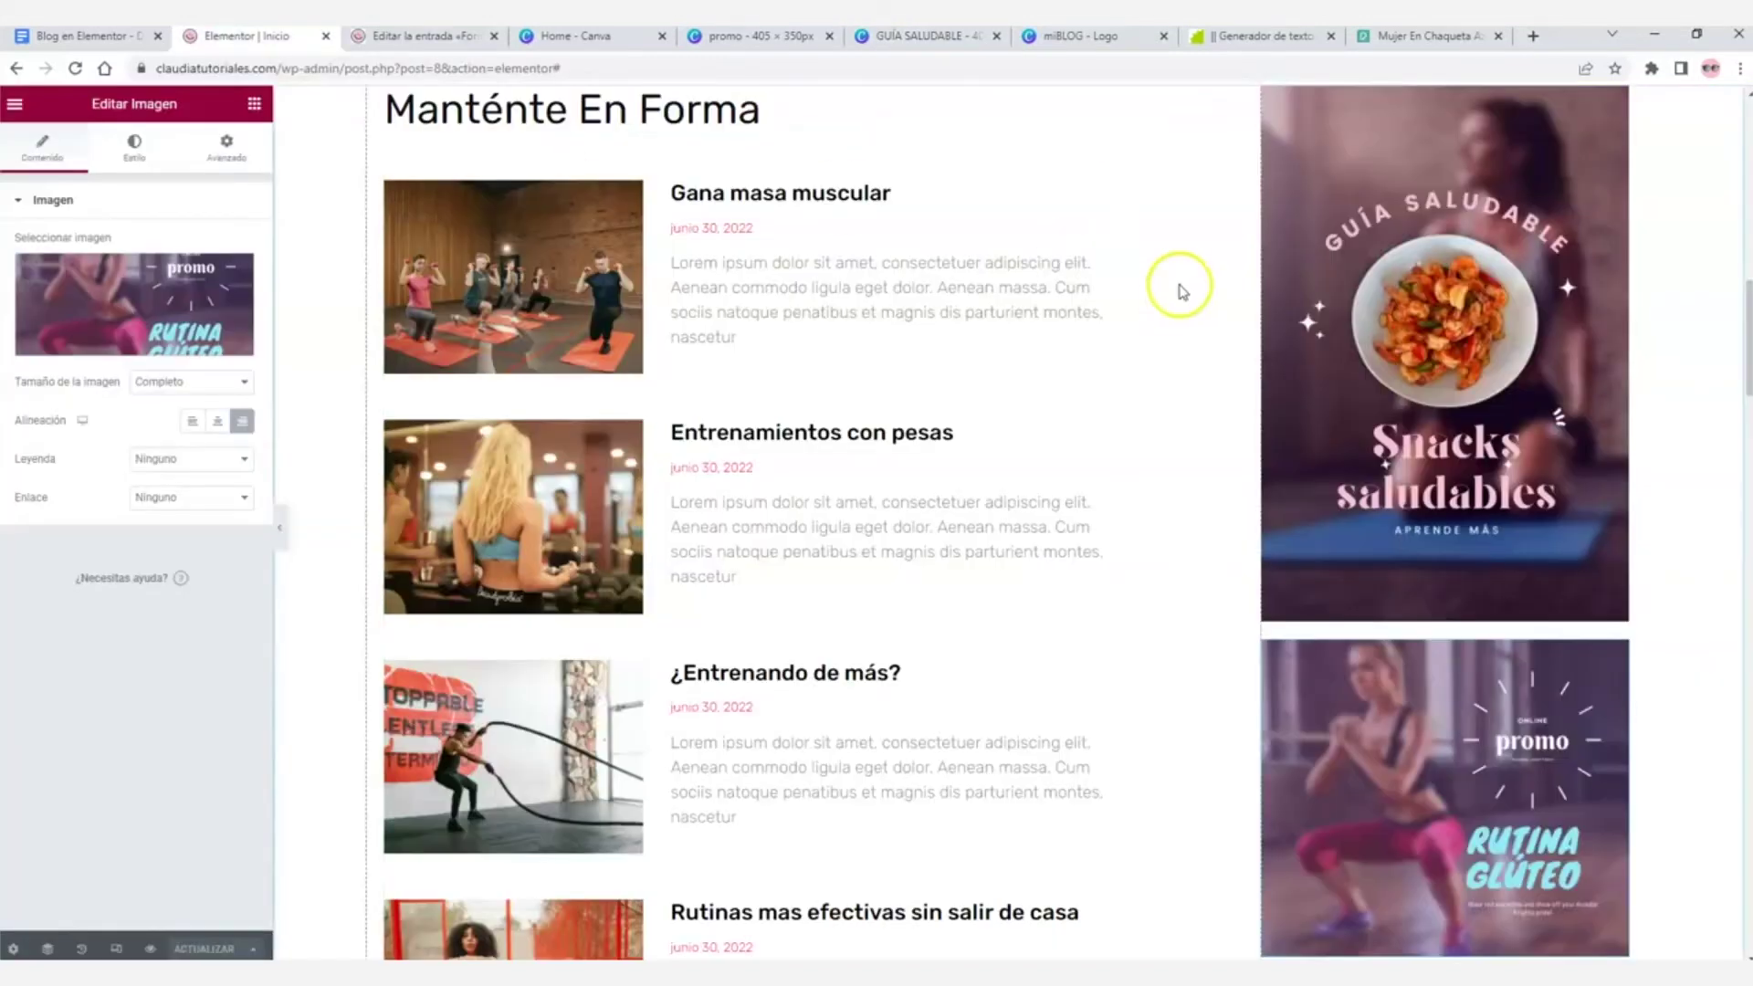
scroll(1461, 547, down, 2)
scroll(1450, 535, up, 4)
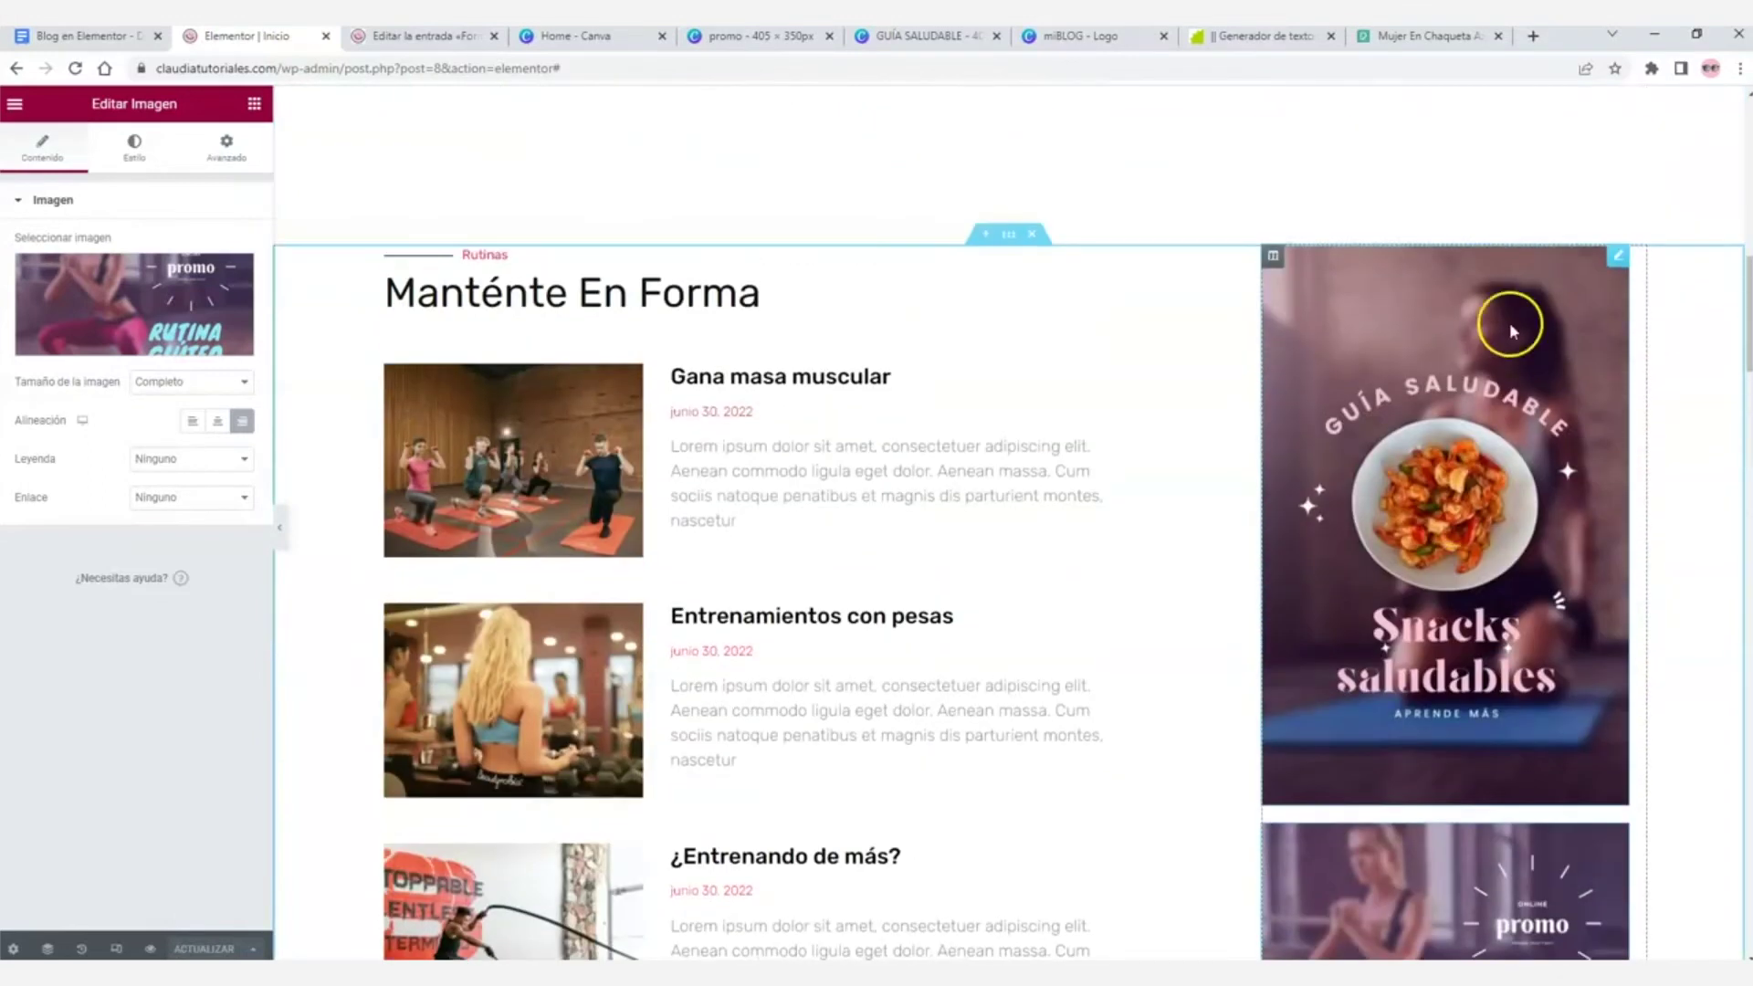
scroll(1450, 570, down, 8)
scroll(1446, 555, up, 4)
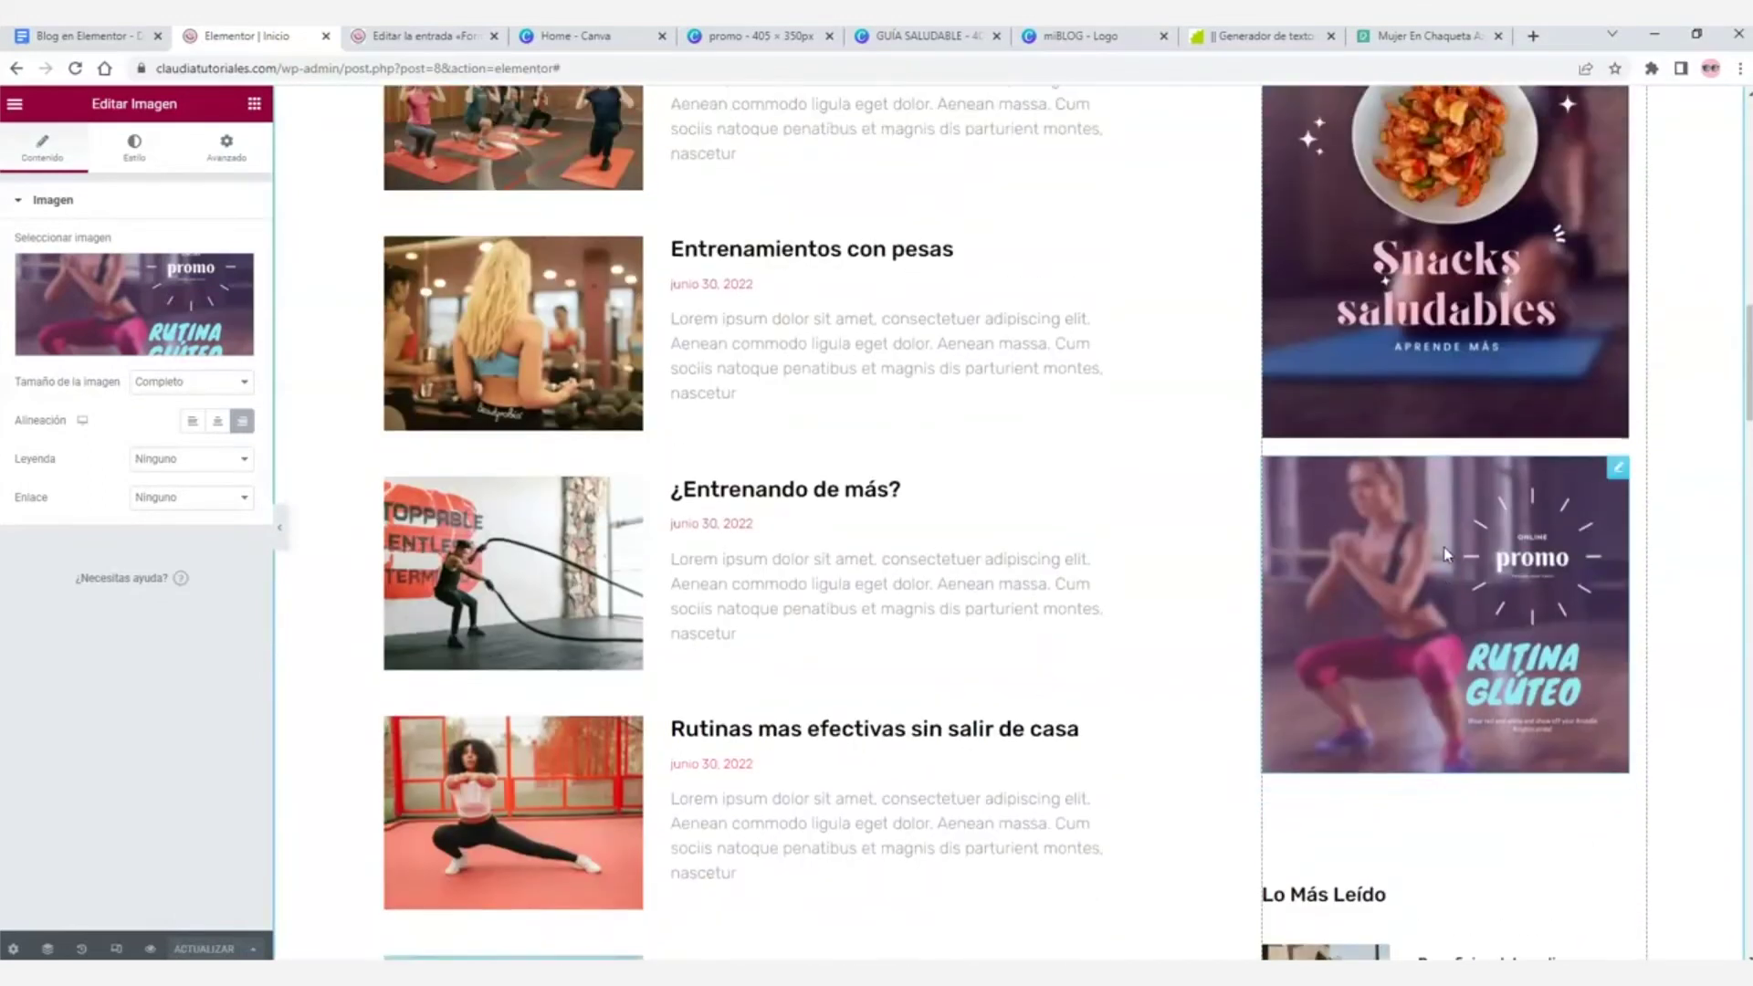
scroll(1446, 554, up, 1)
scroll(1446, 553, up, 3)
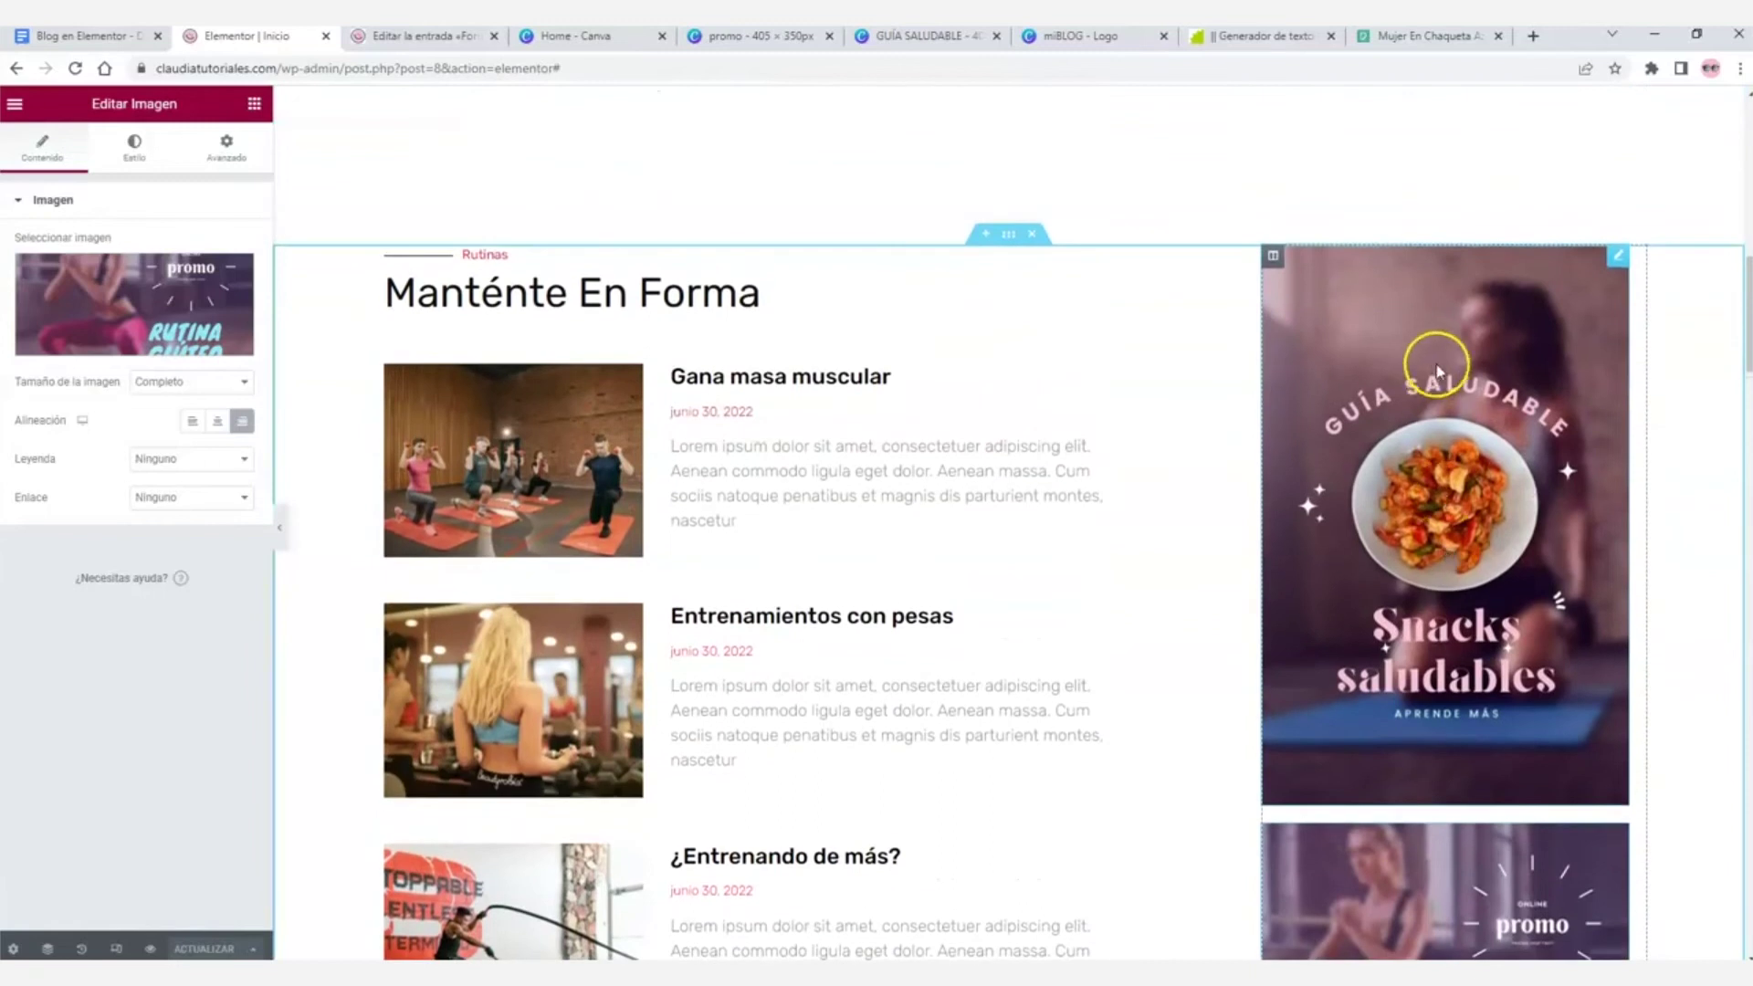
scroll(1383, 922, down, 3)
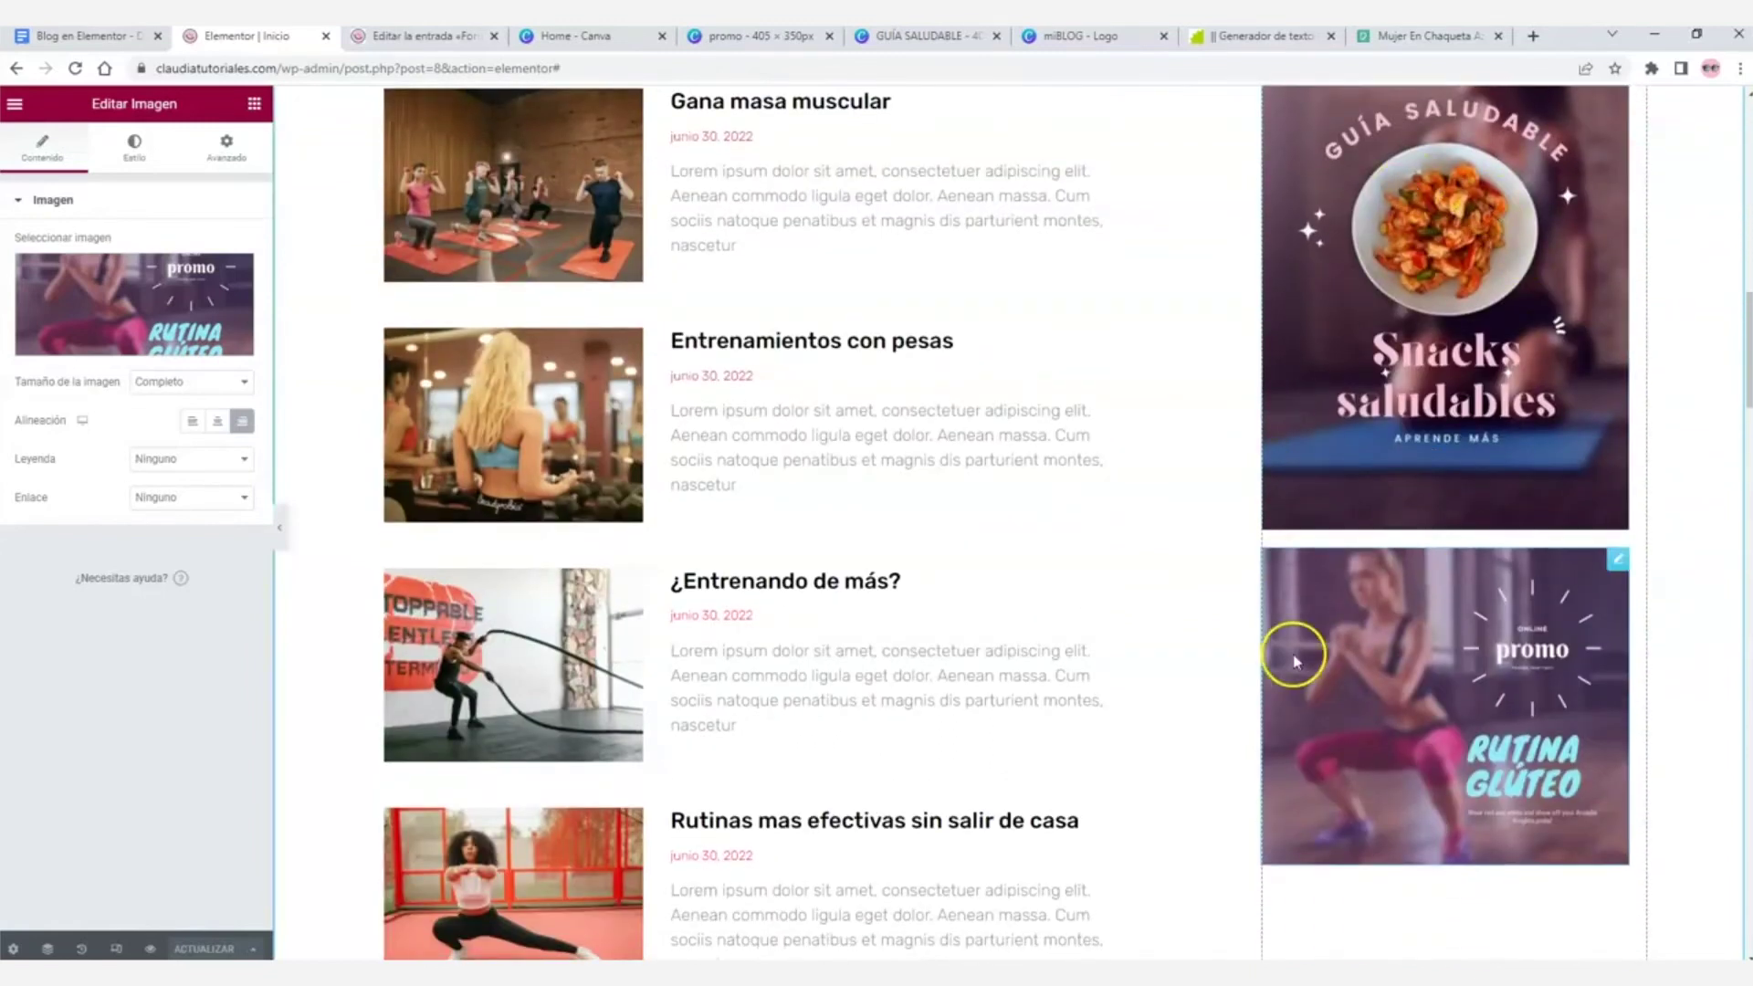
- Open the settings of the "Manténte En Forma" section and review its routine posts and the two ad banners
scroll(1493, 407, up, 2)
scroll(1450, 484, up, 1)
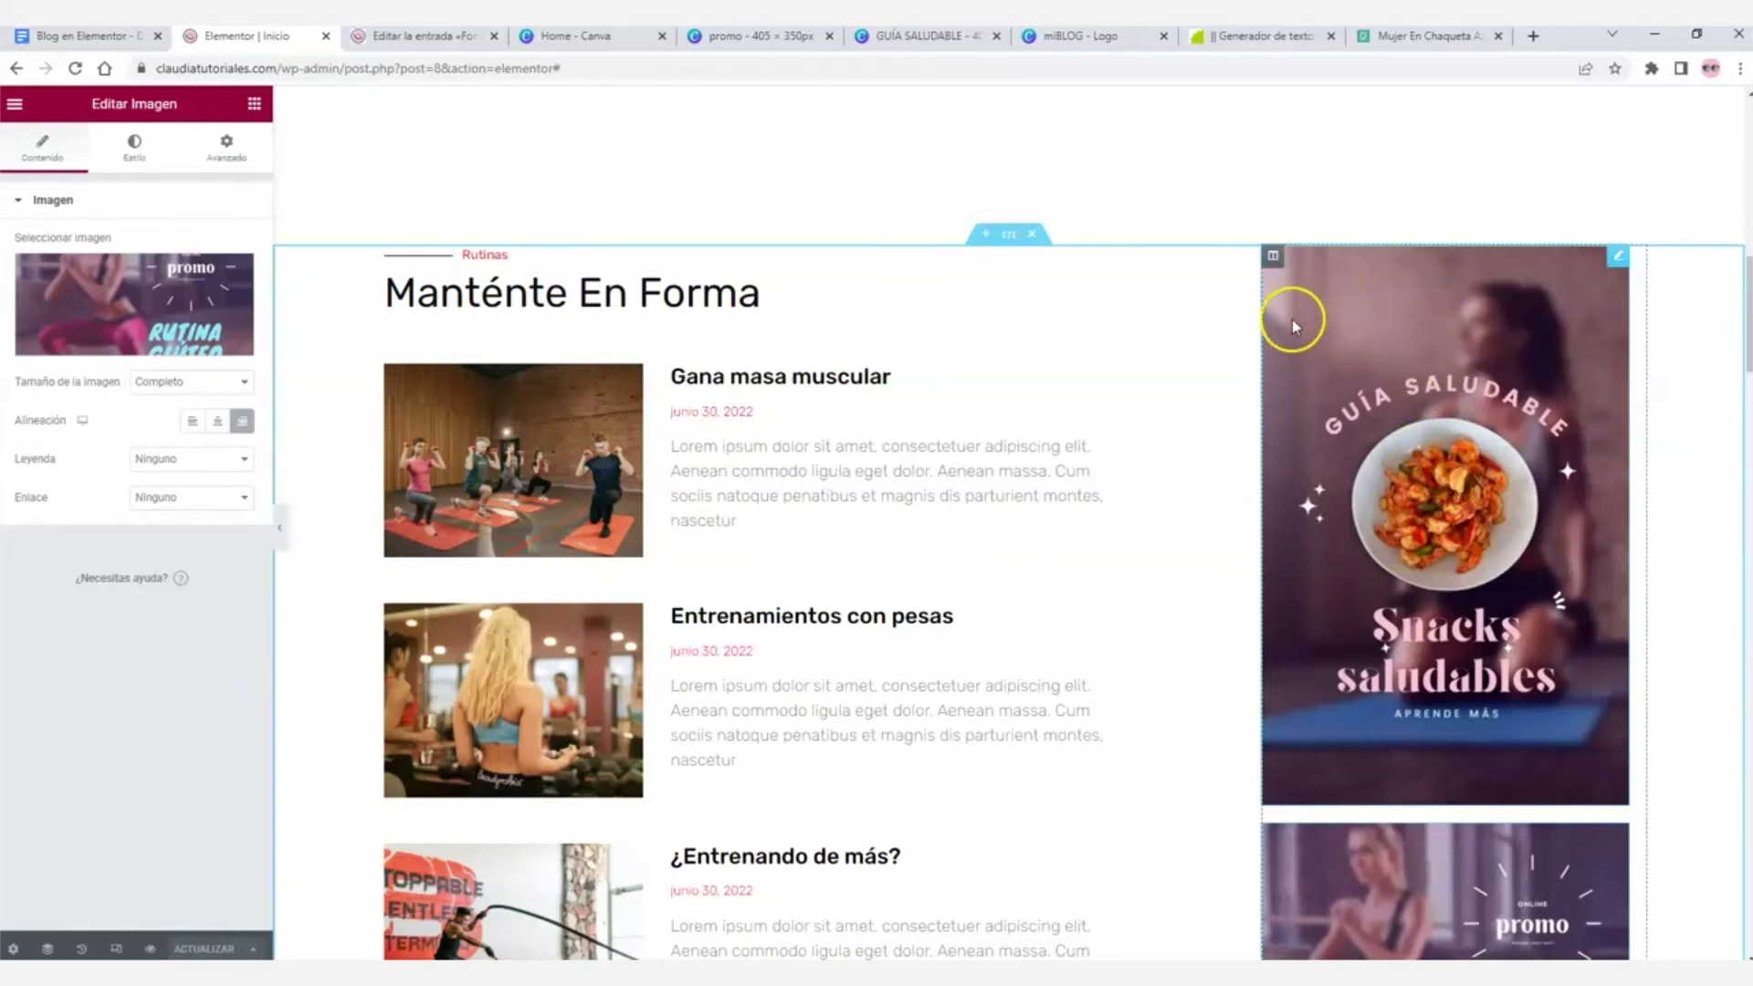
right_click(1008, 237)
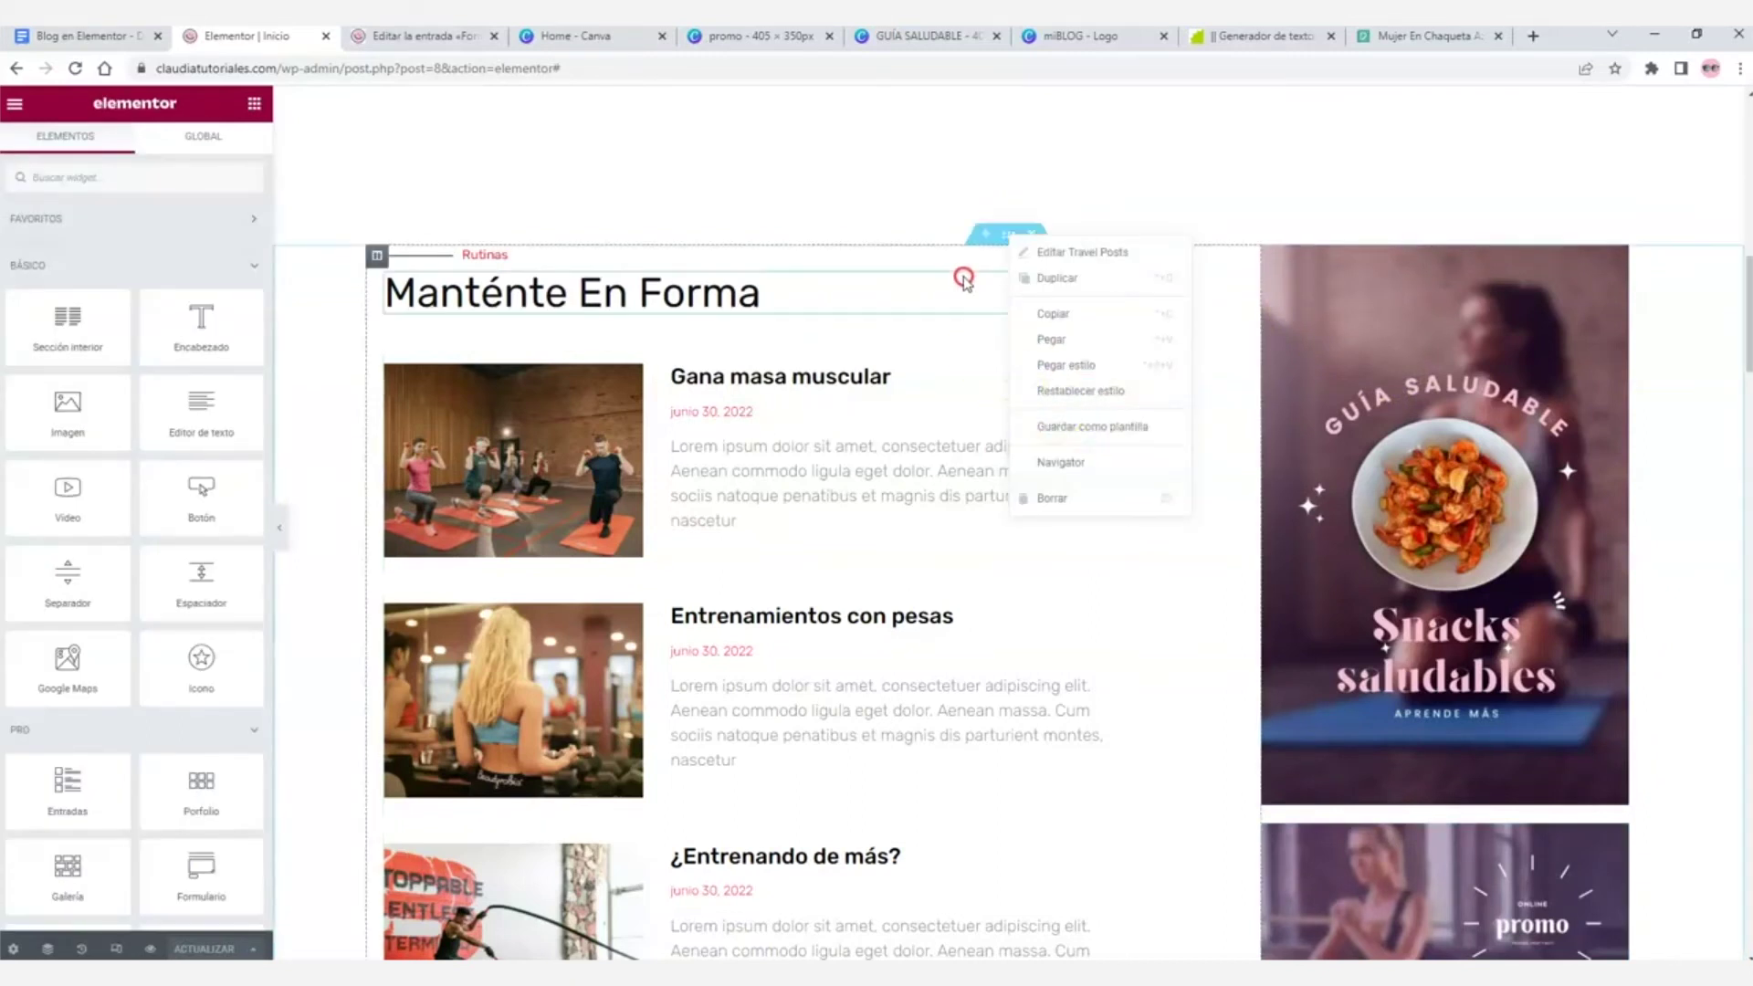
click(1009, 236)
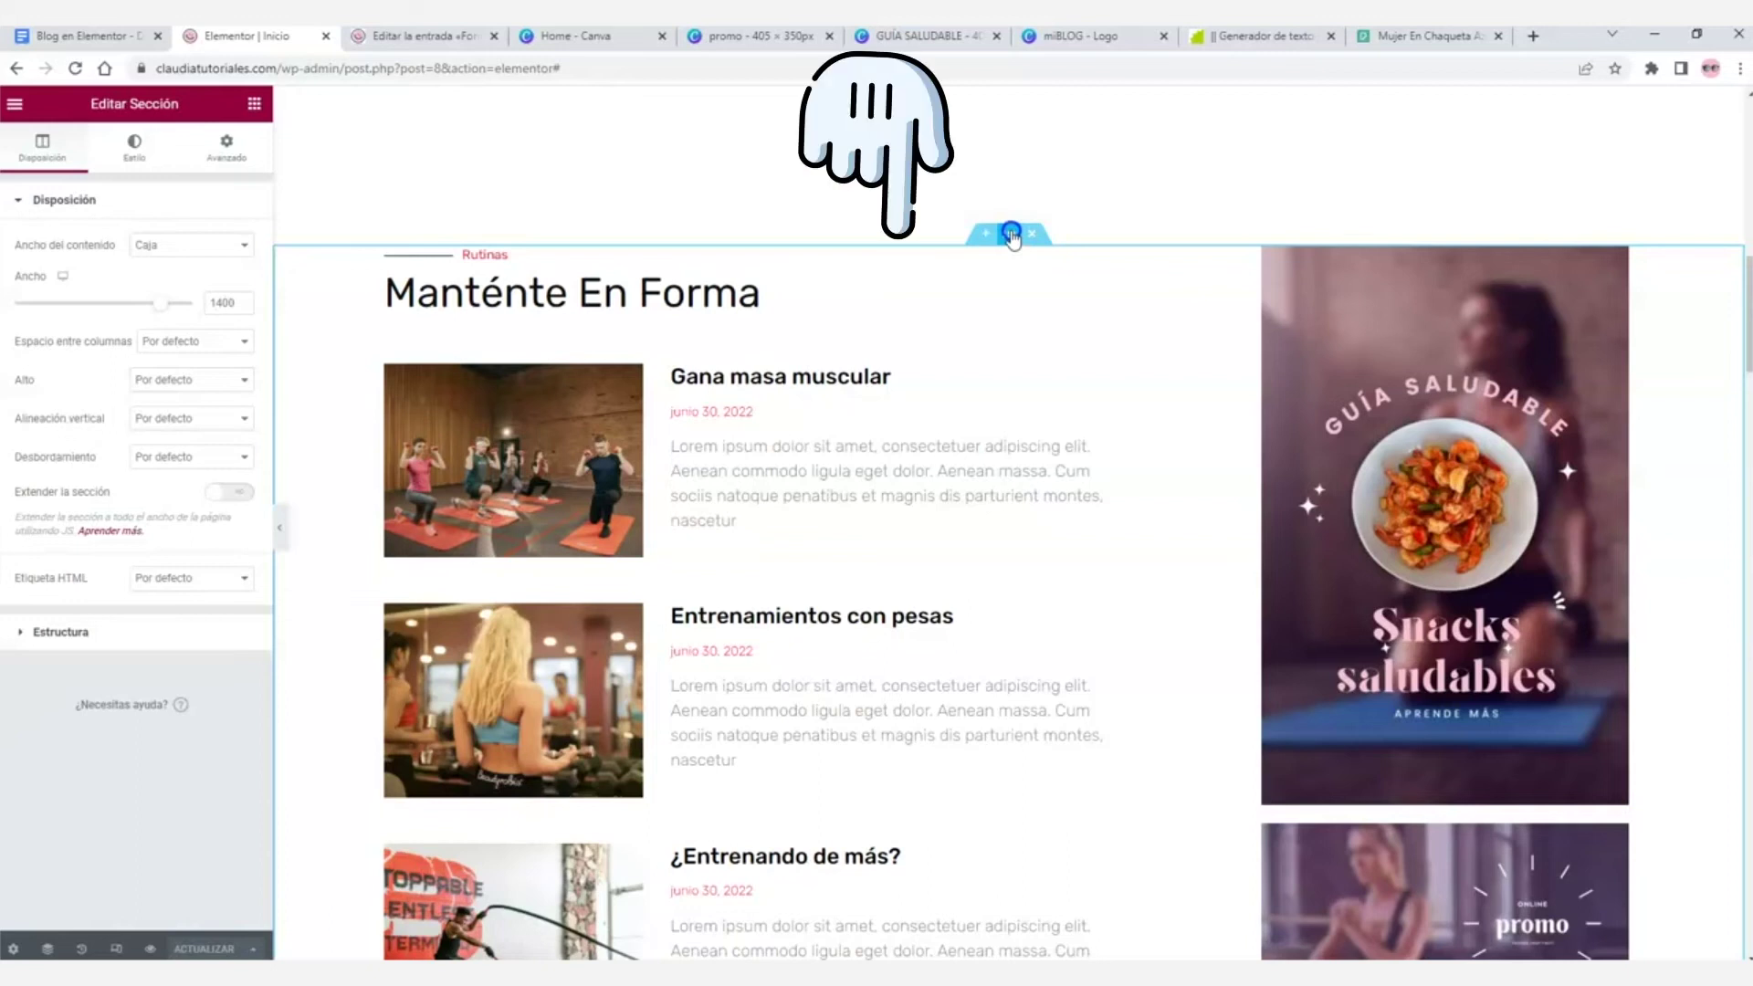
scroll(1012, 236, down, 7)
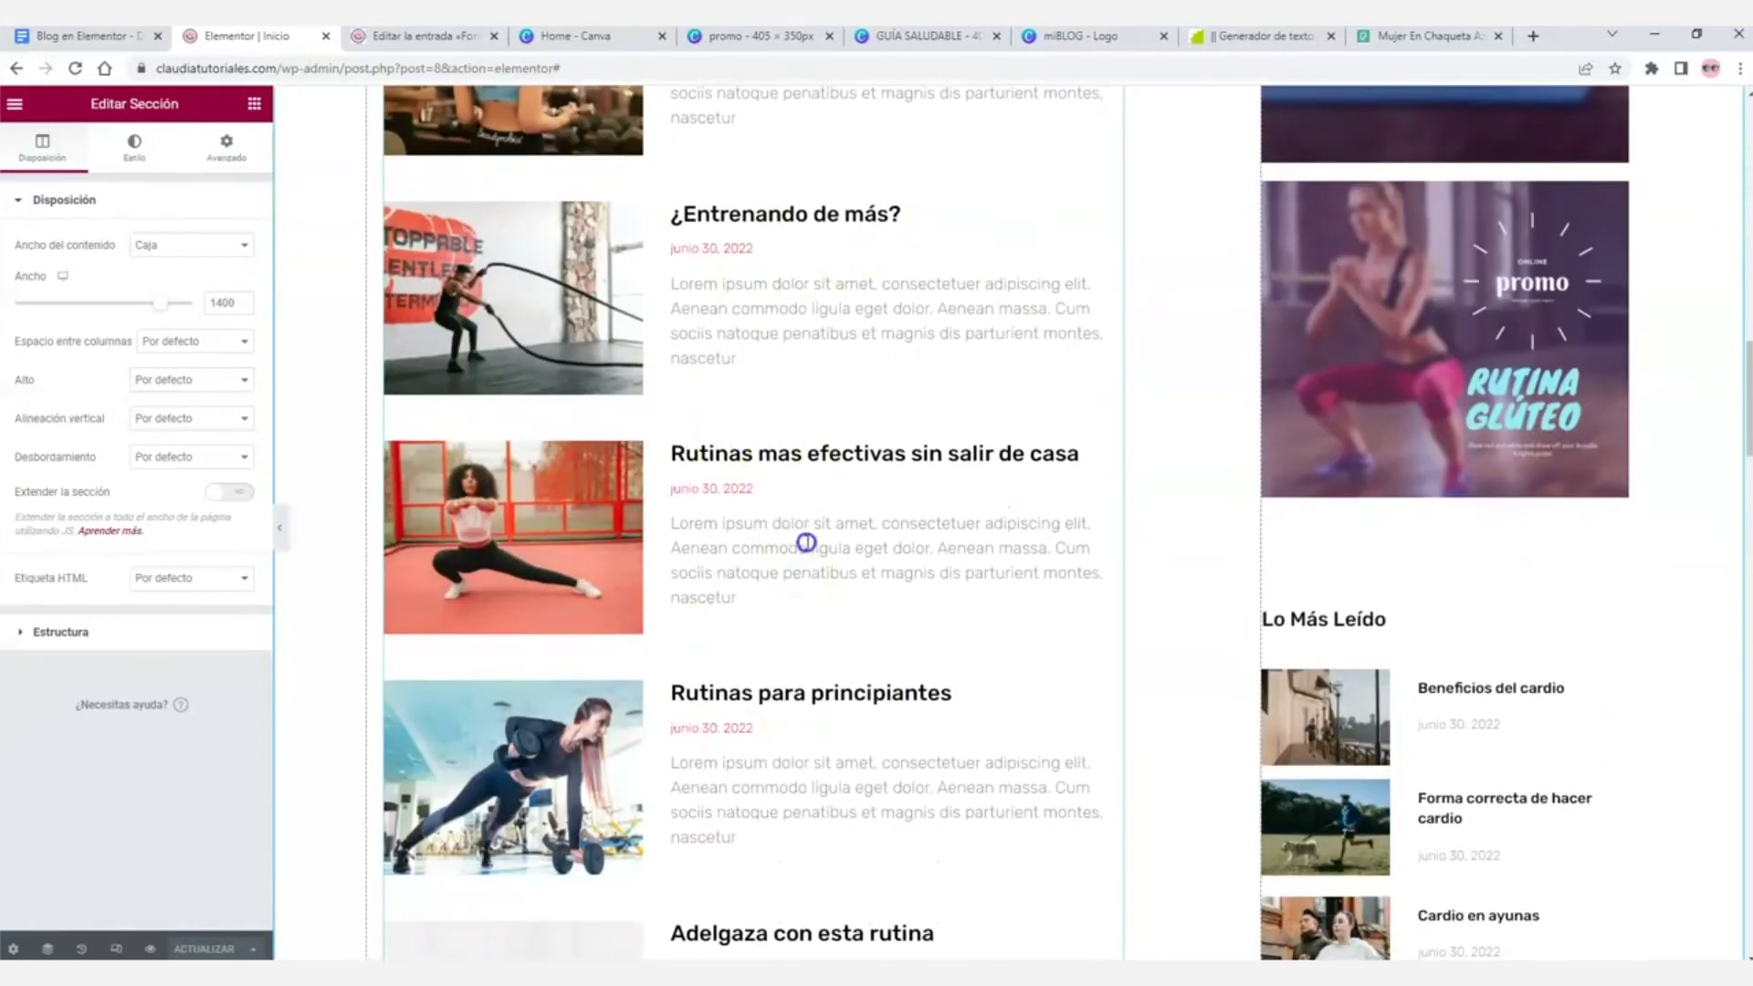
scroll(831, 539, up, 8)
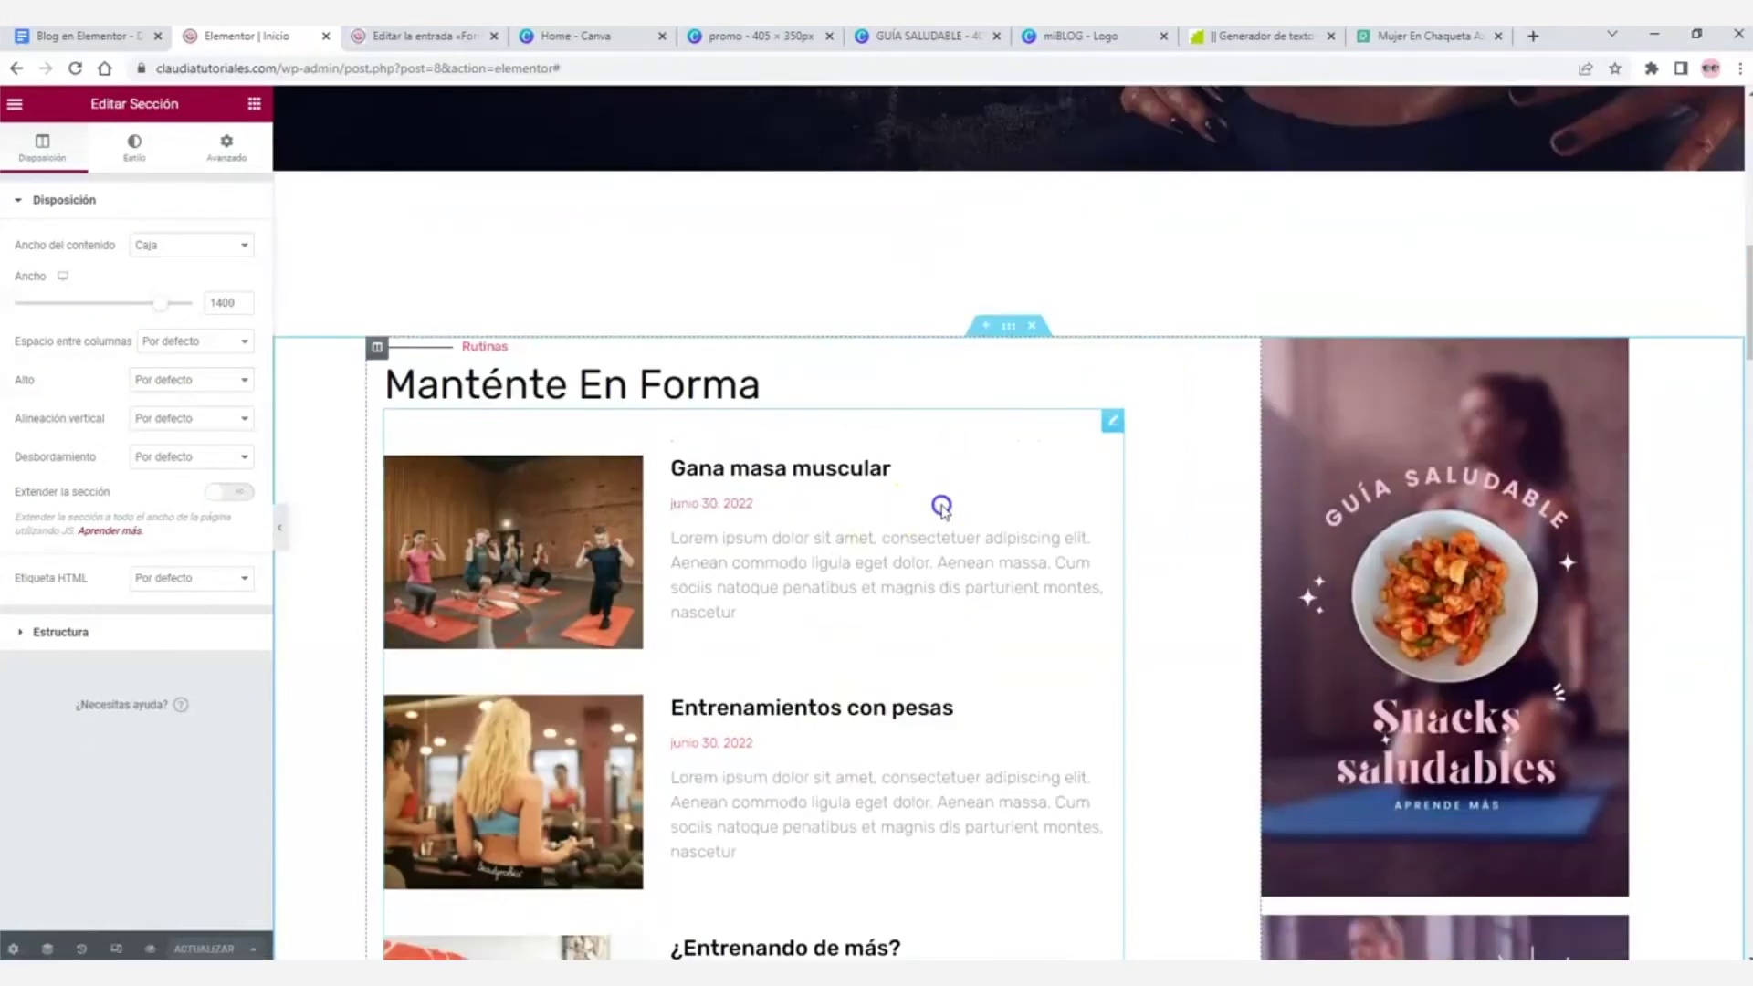
click(1003, 447)
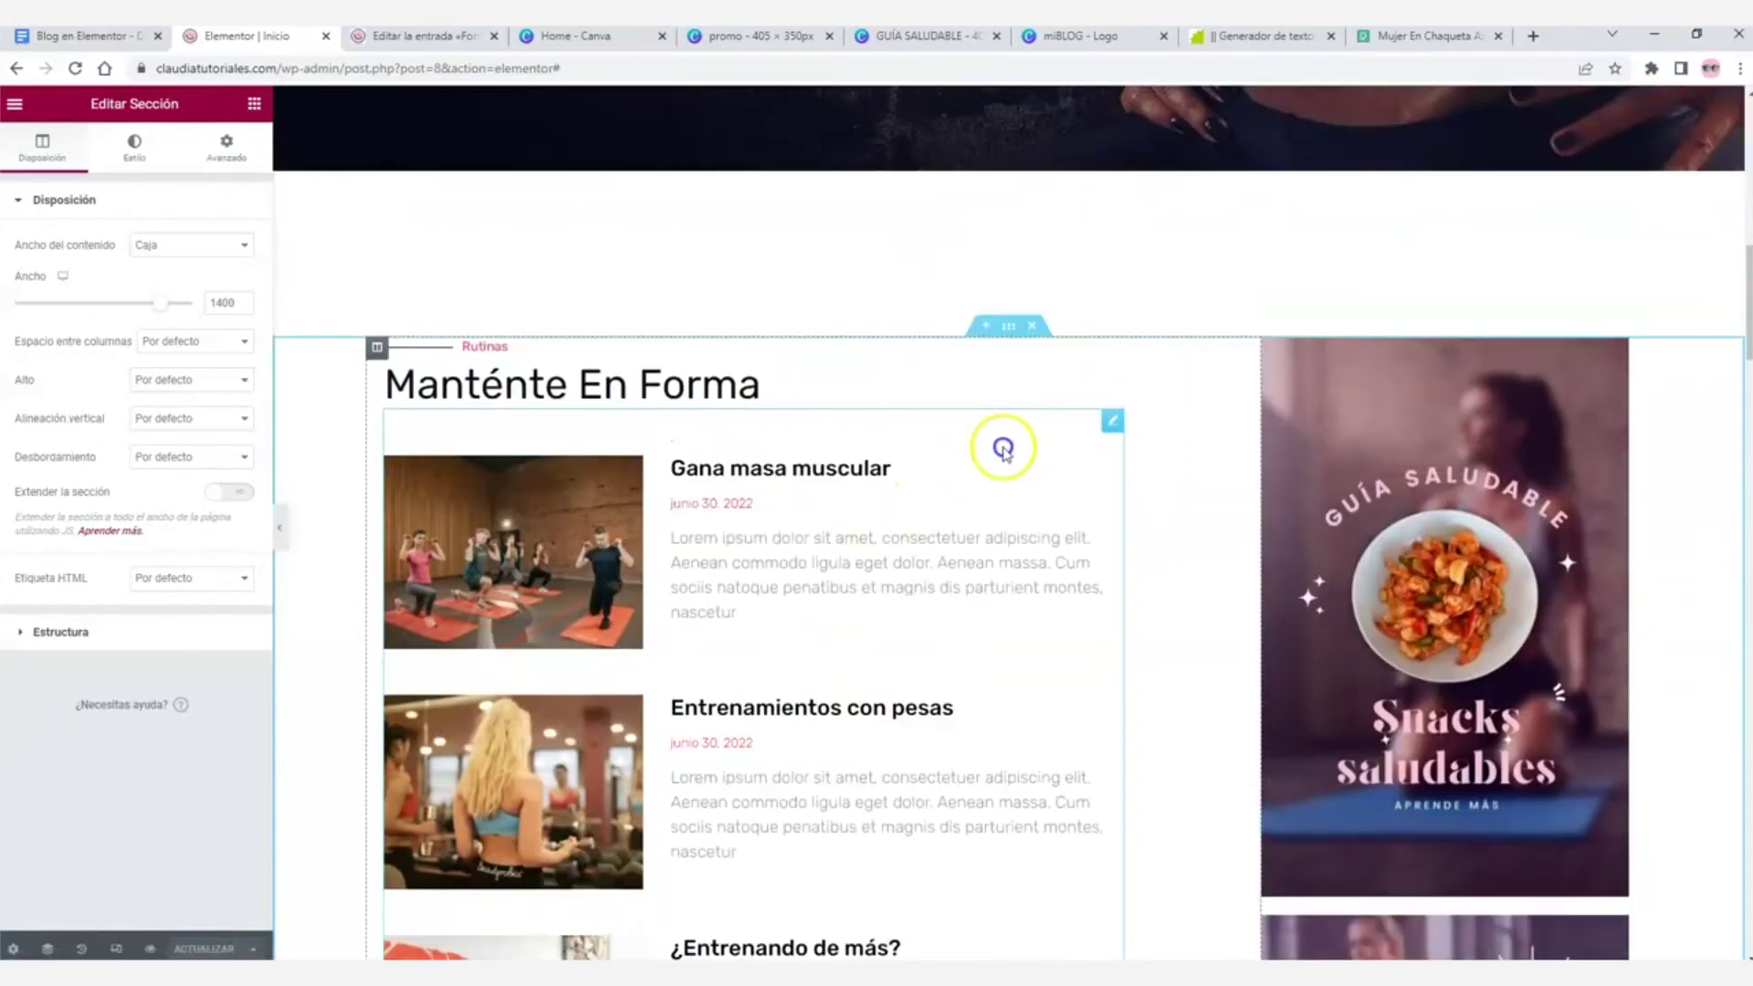
- Insert an inner section above the GUÍA SALUDABLE banner and delete its second column
click(255, 106)
drag(94, 352, 1459, 358)
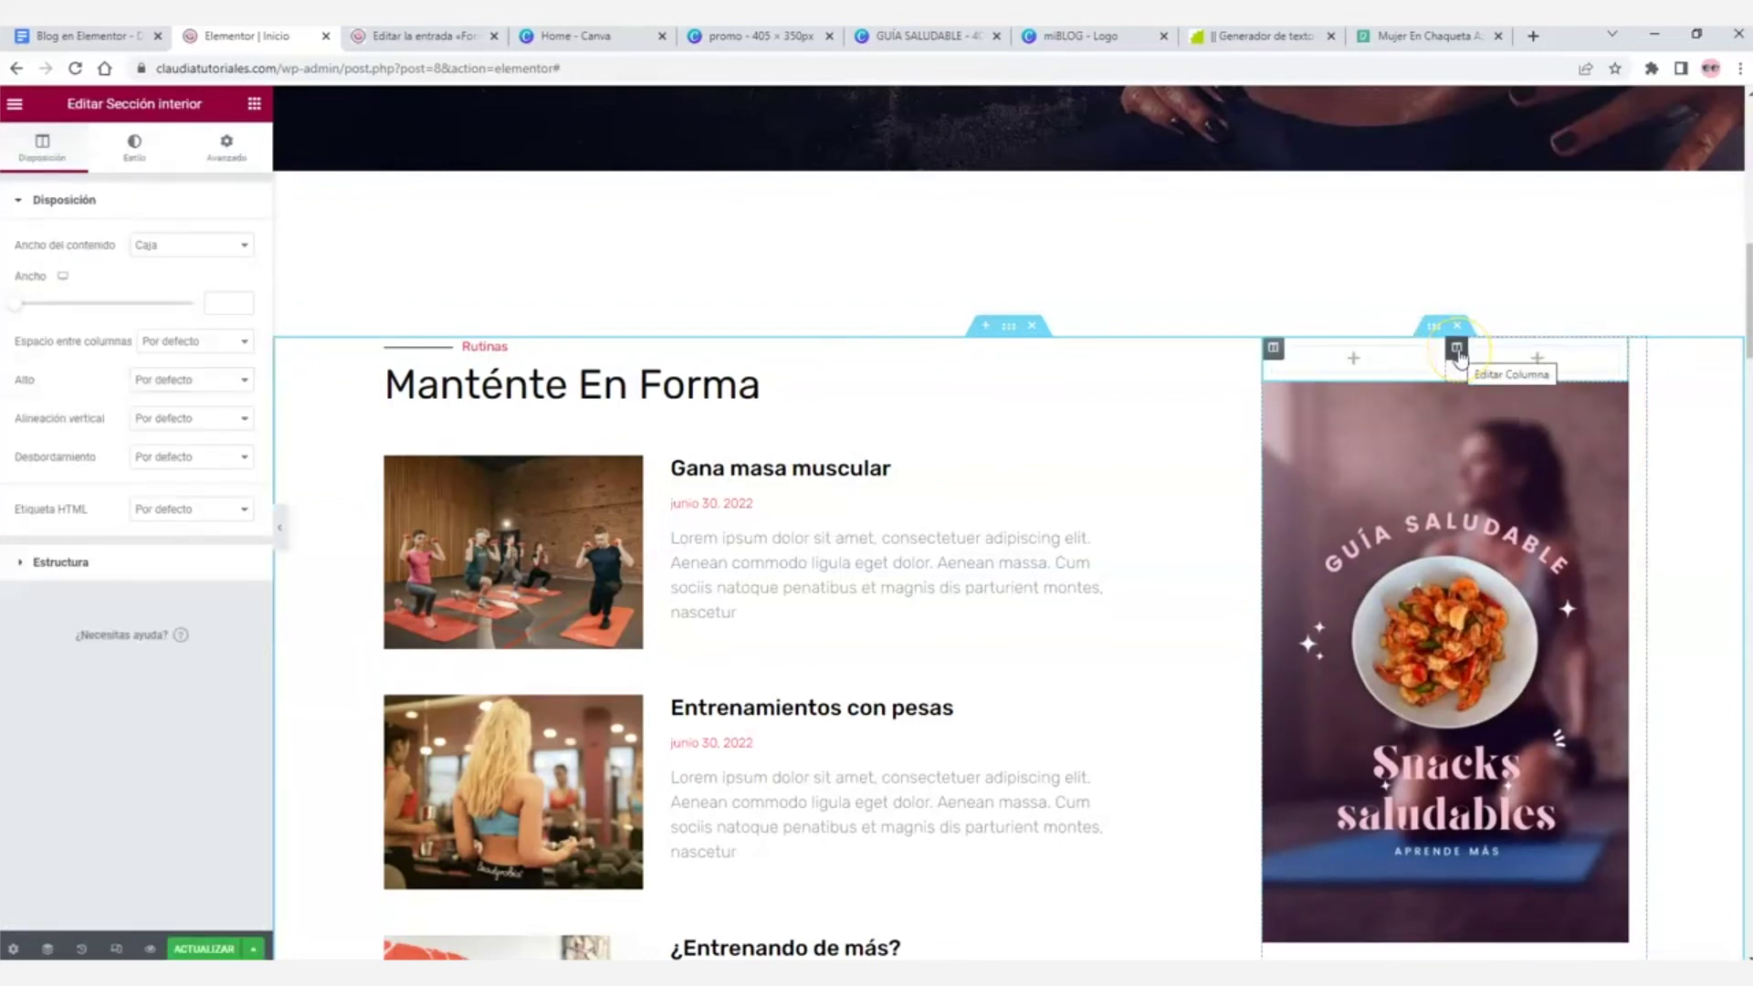
right_click(1459, 355)
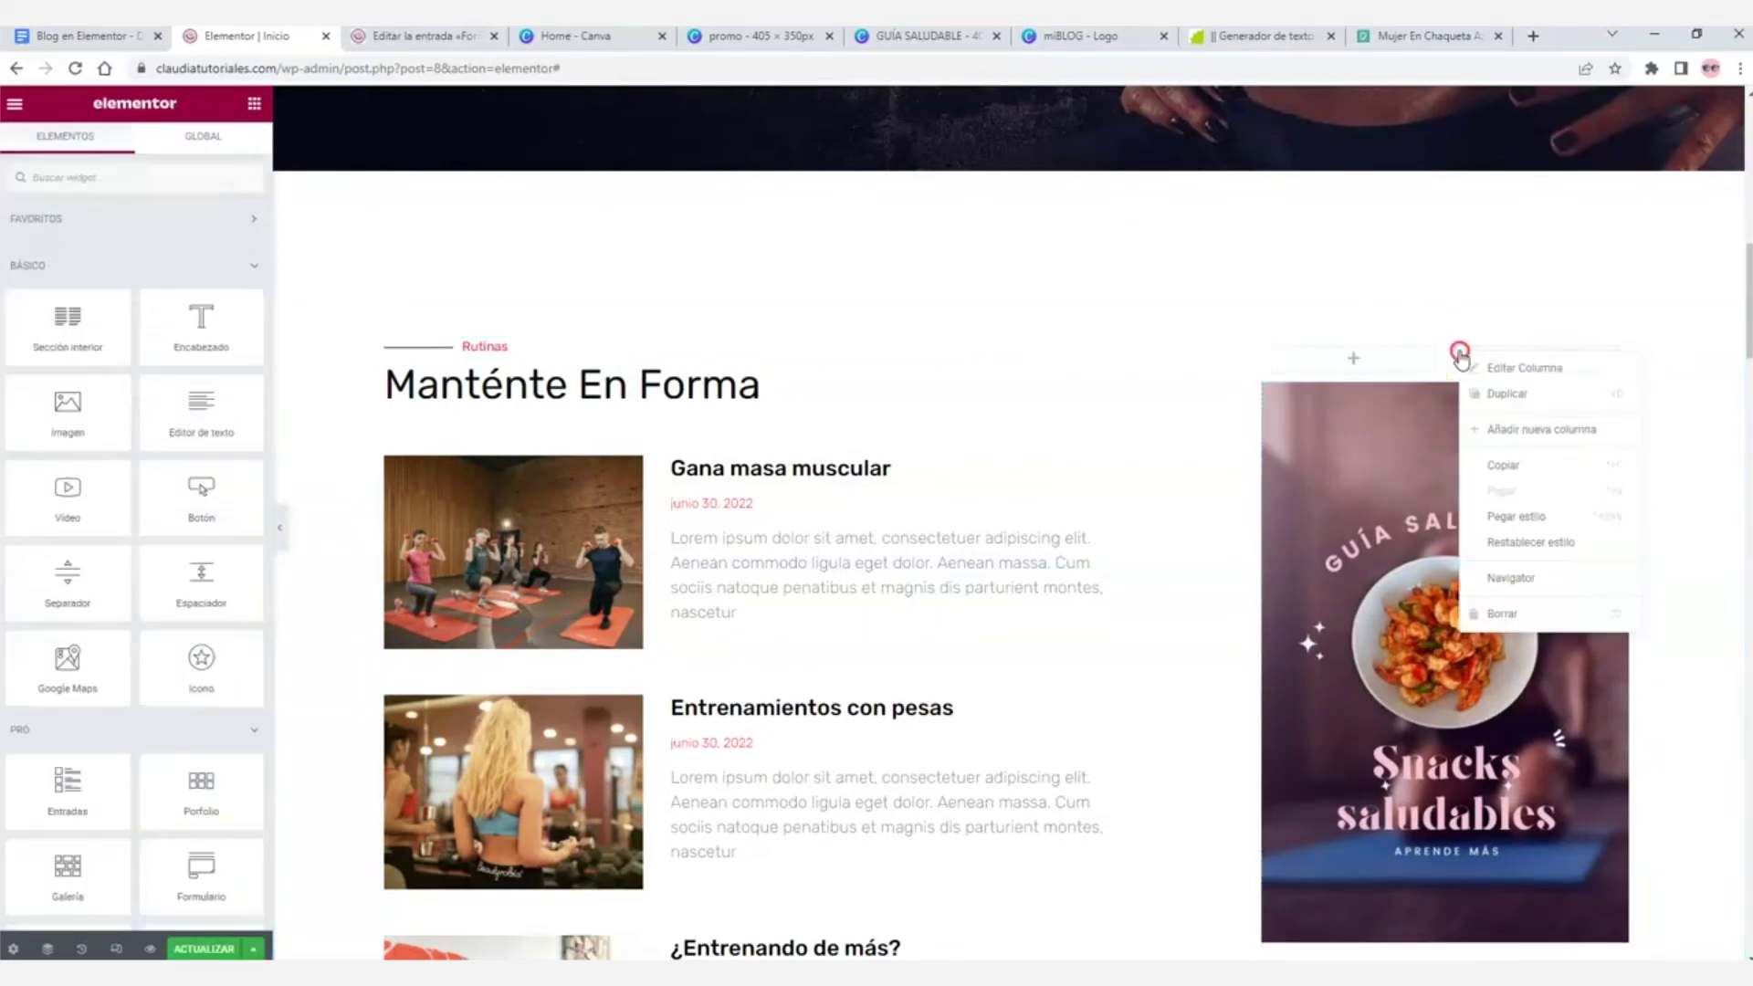
click(1502, 614)
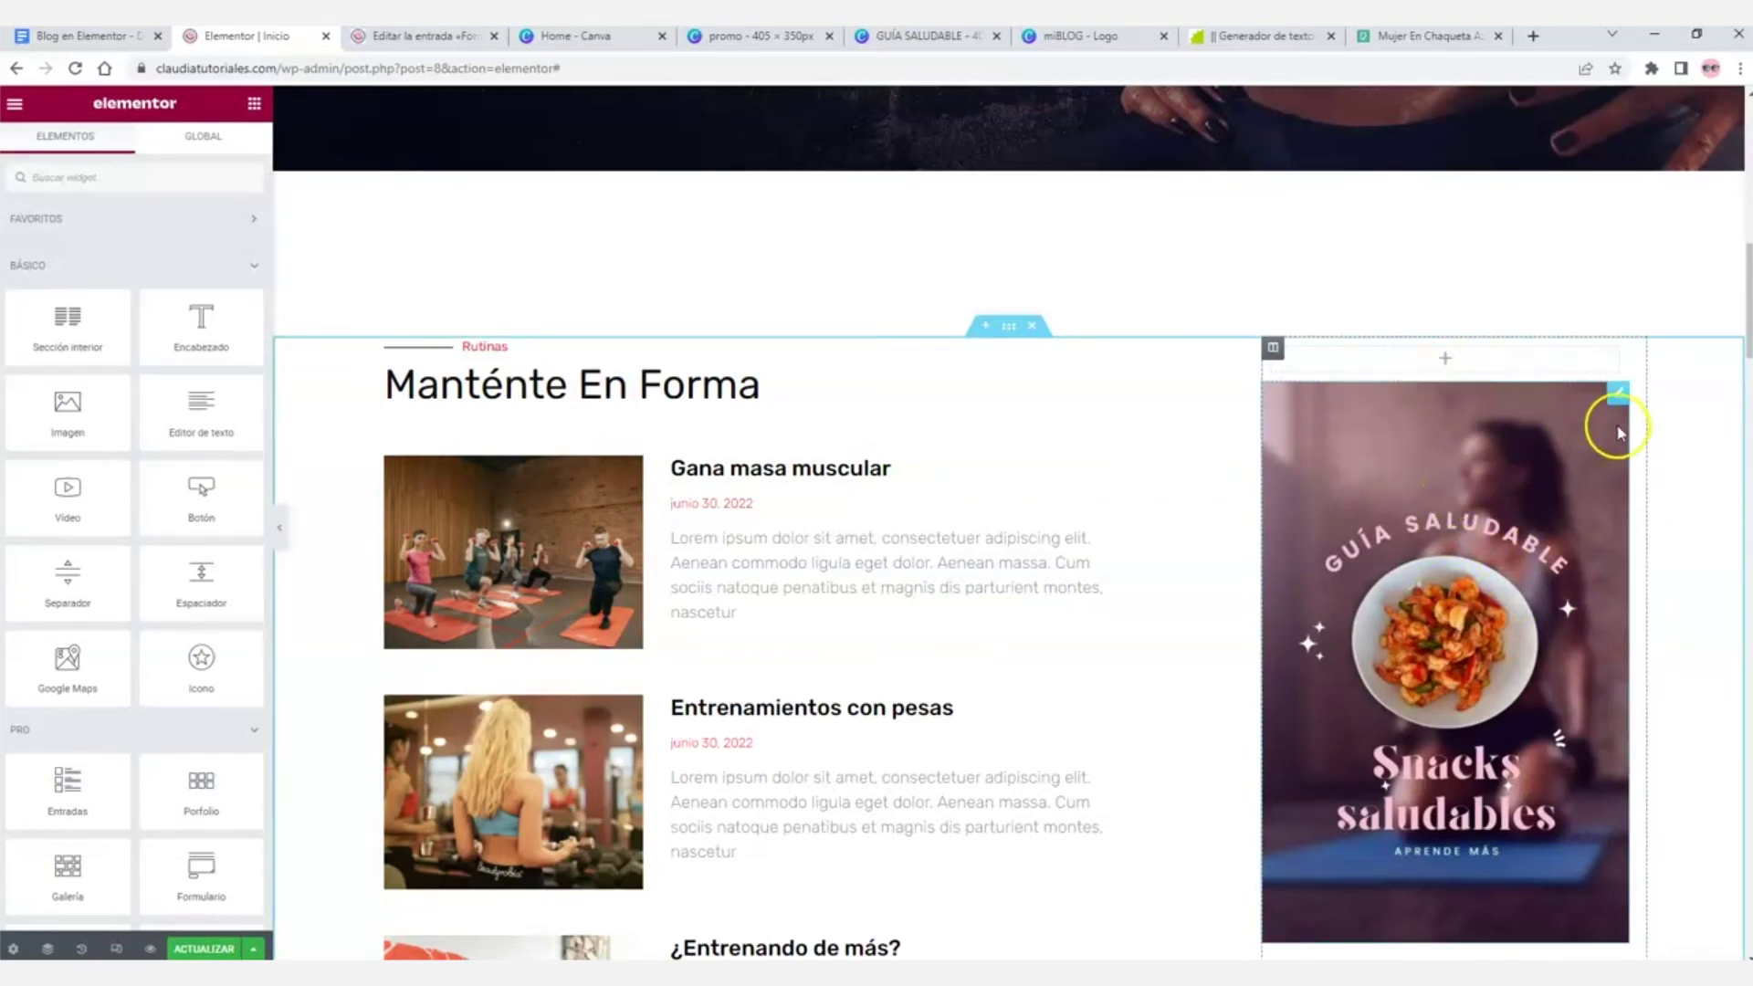
- Move the GUÍA SALUDABLE banner and the RUTINA GLÚTEO promo banner below it into the new inner section
drag(1455, 477, 1453, 359)
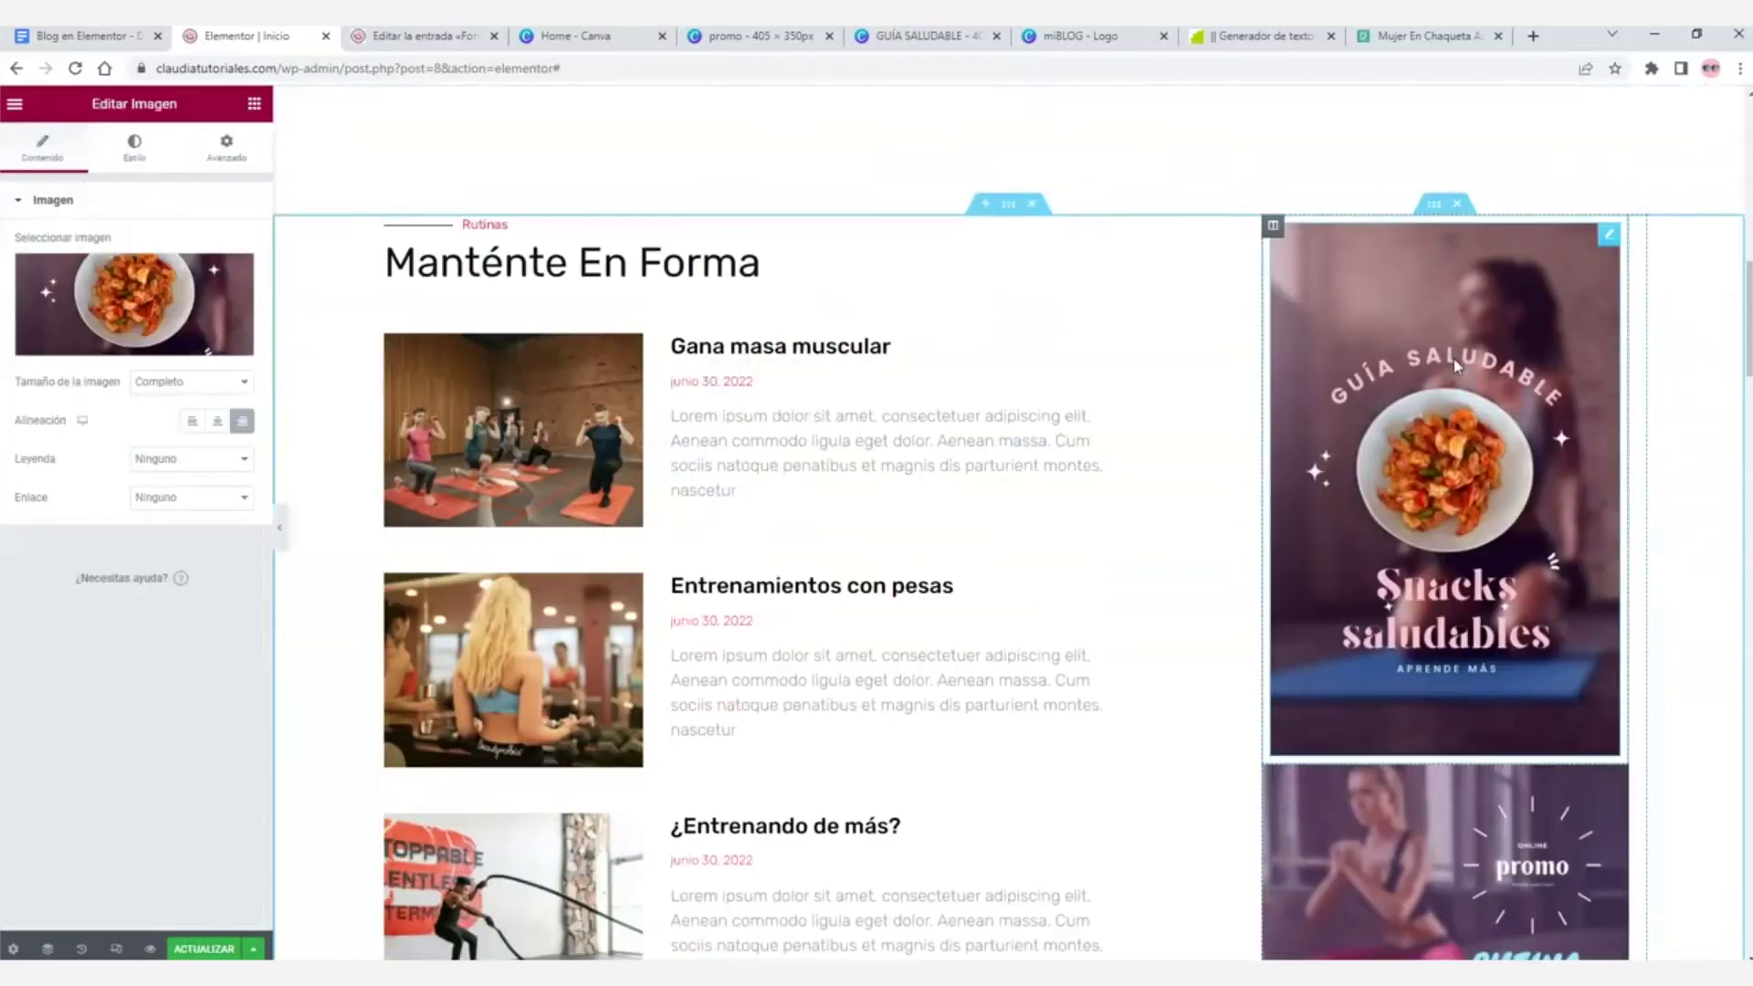
scroll(1454, 359, down, 3)
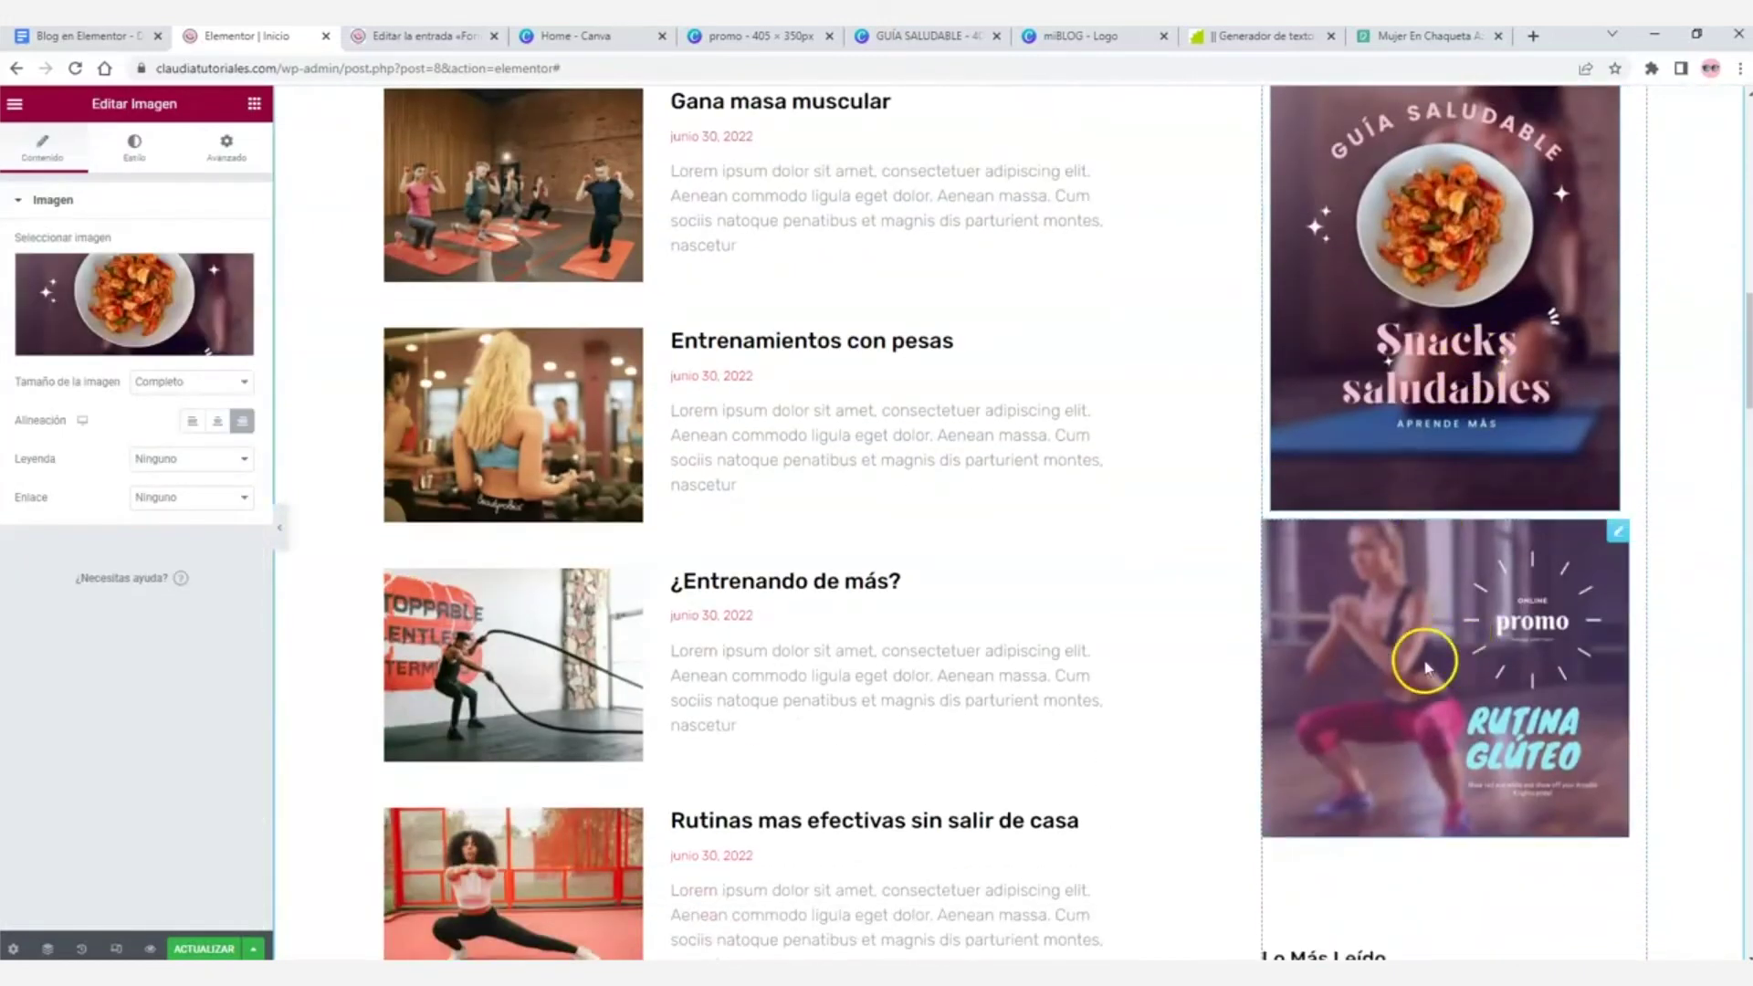
drag(1460, 685, 1446, 487)
scroll(1446, 487, down, 2)
scroll(1377, 756, up, 3)
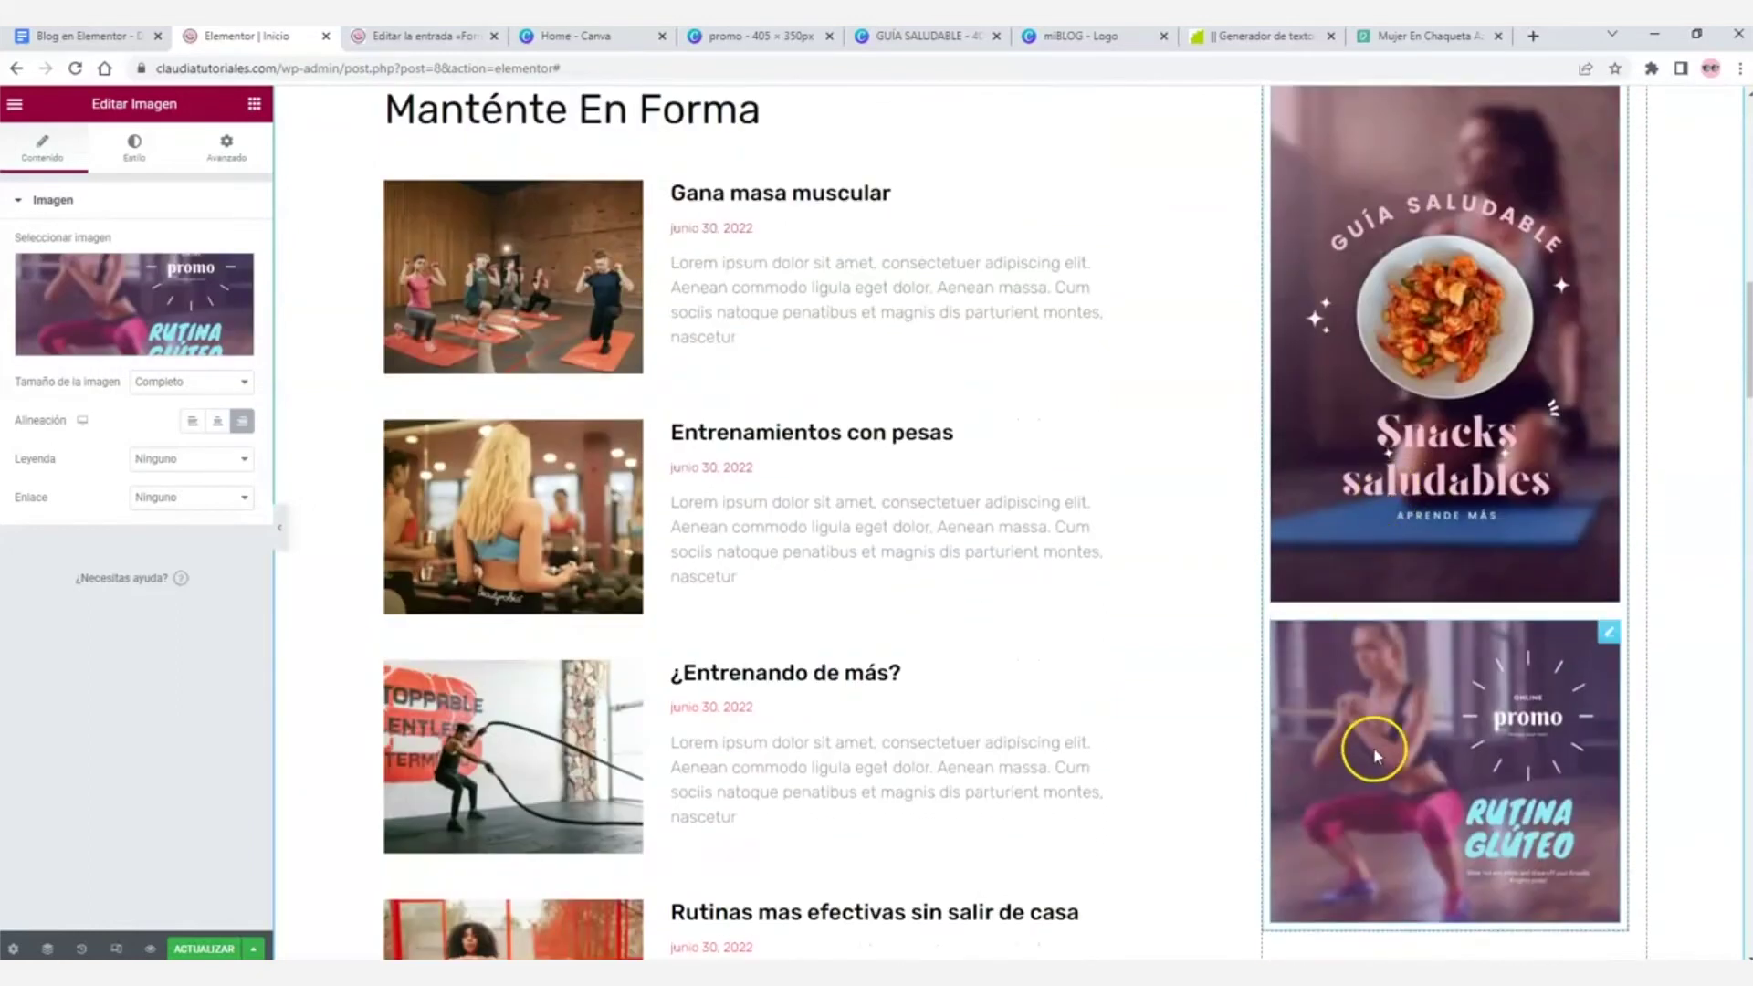
- Save the inner section holding both ad banners to the library as a template named "Publicidad derecha"
scroll(1377, 756, up, 2)
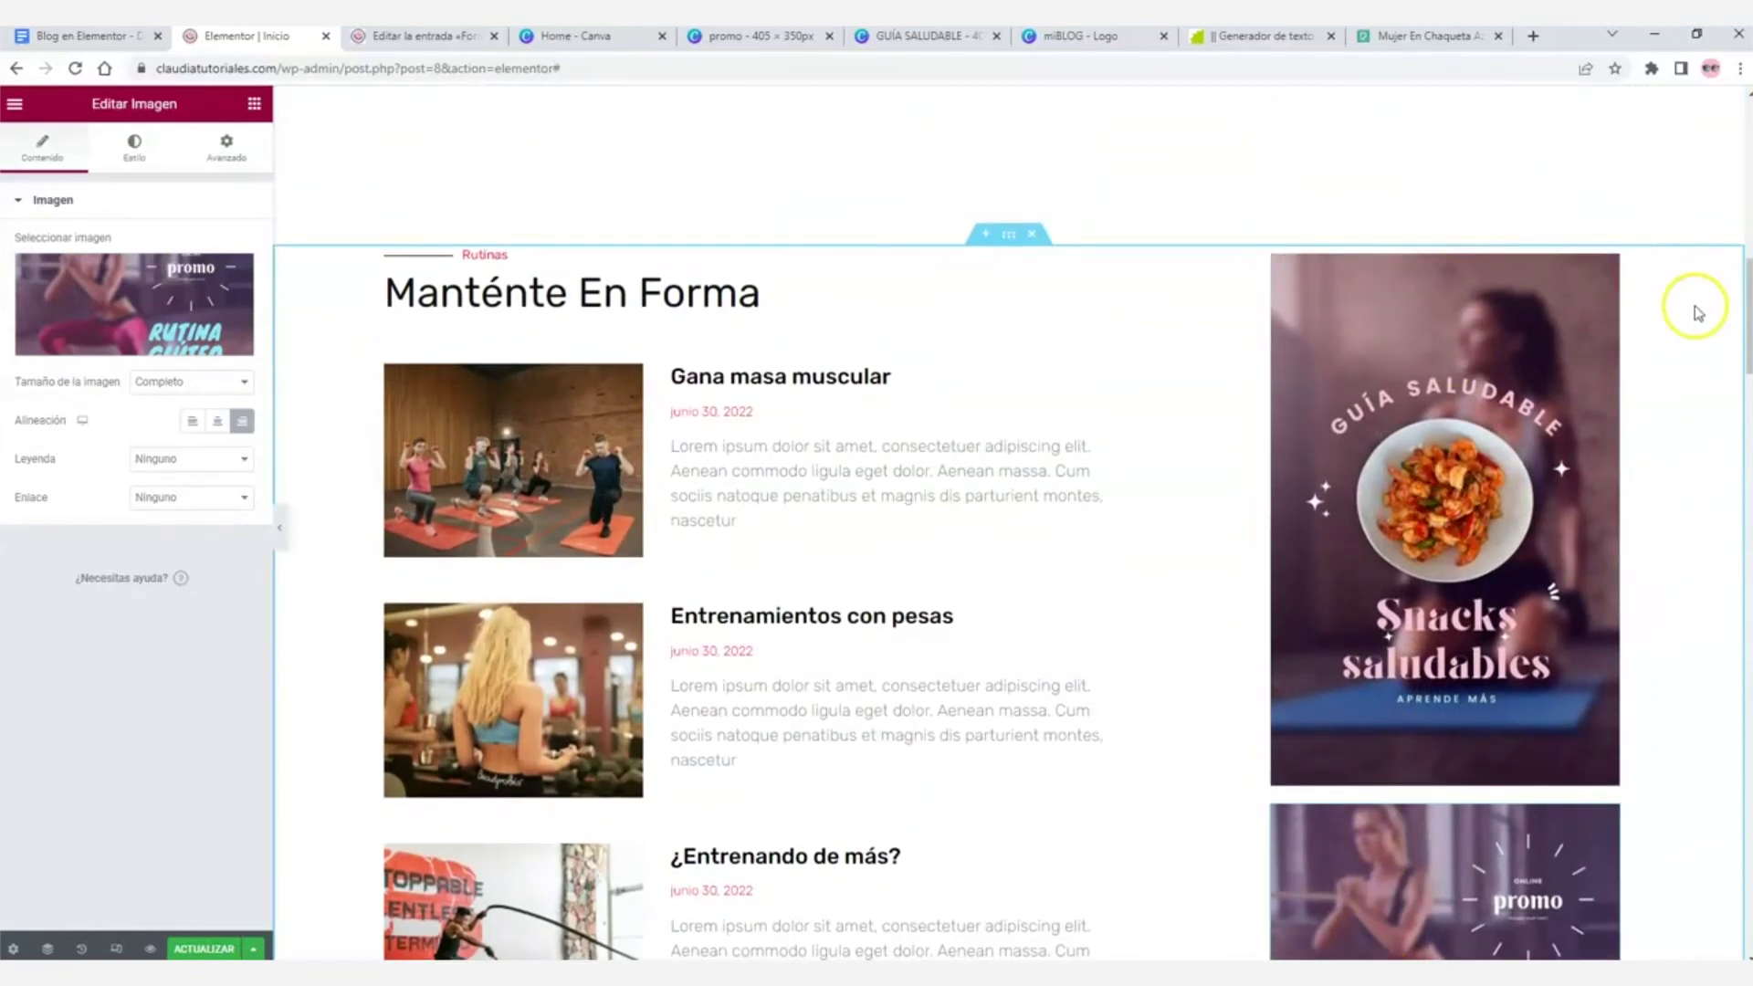
drag(1744, 313, 1744, 327)
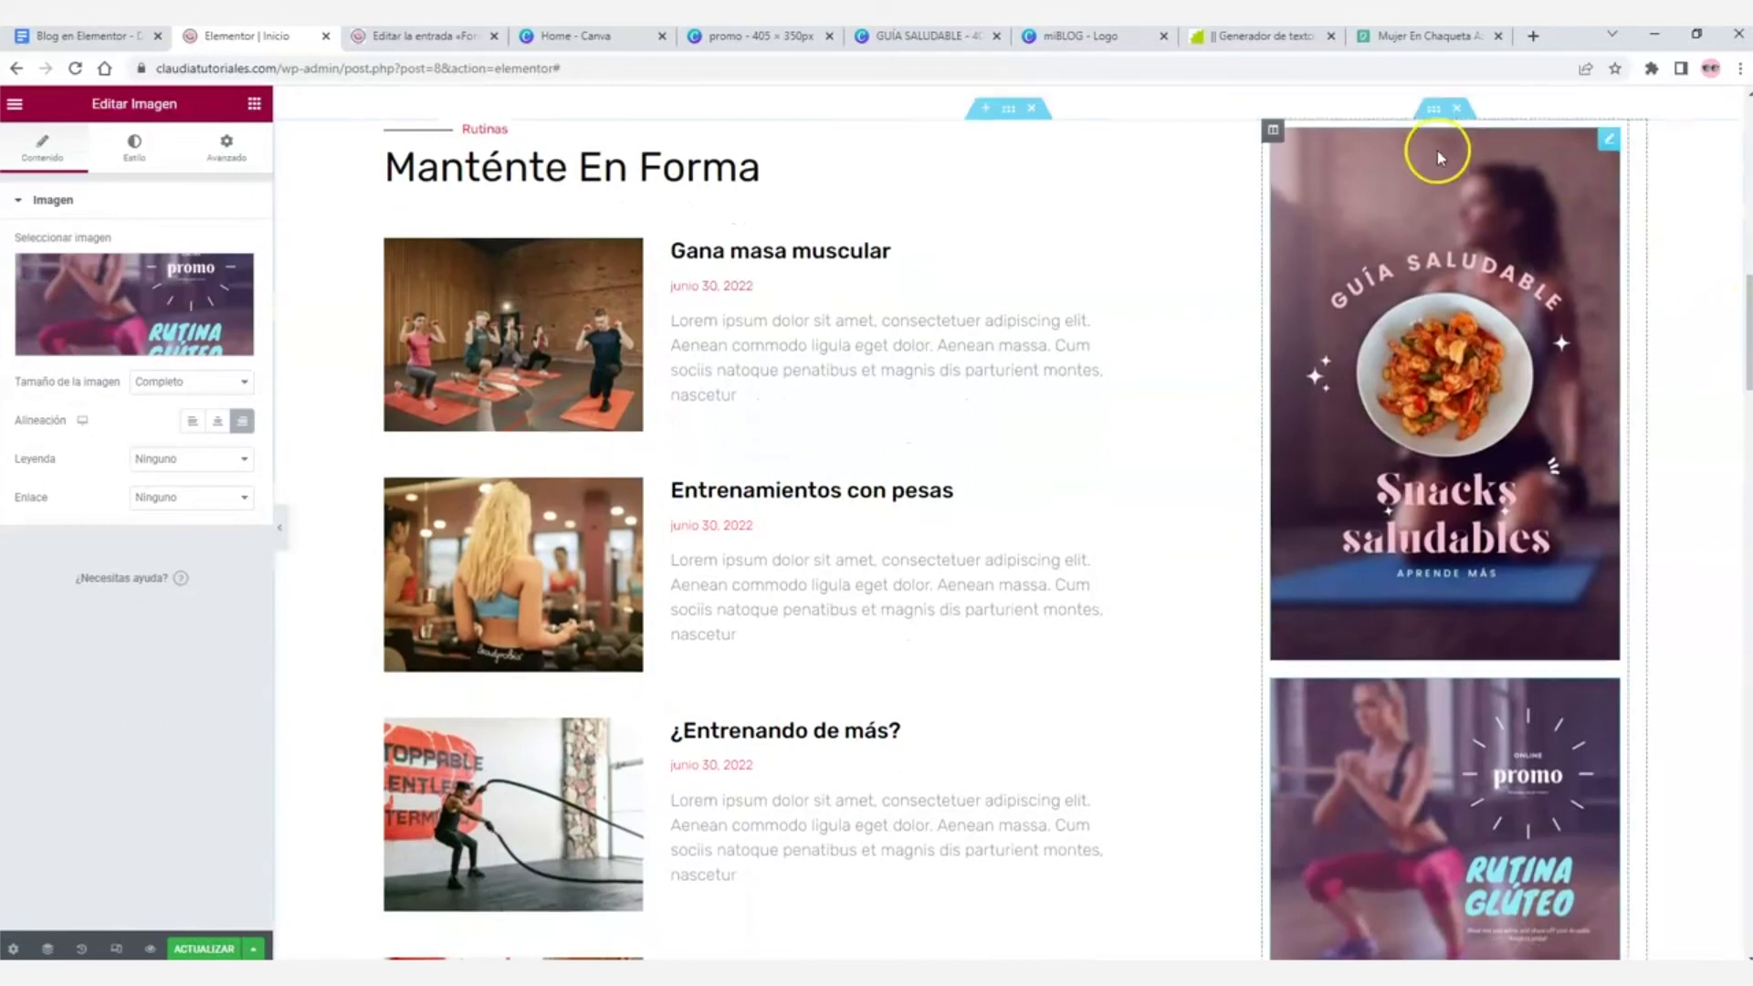
scroll(1438, 154, down, 1)
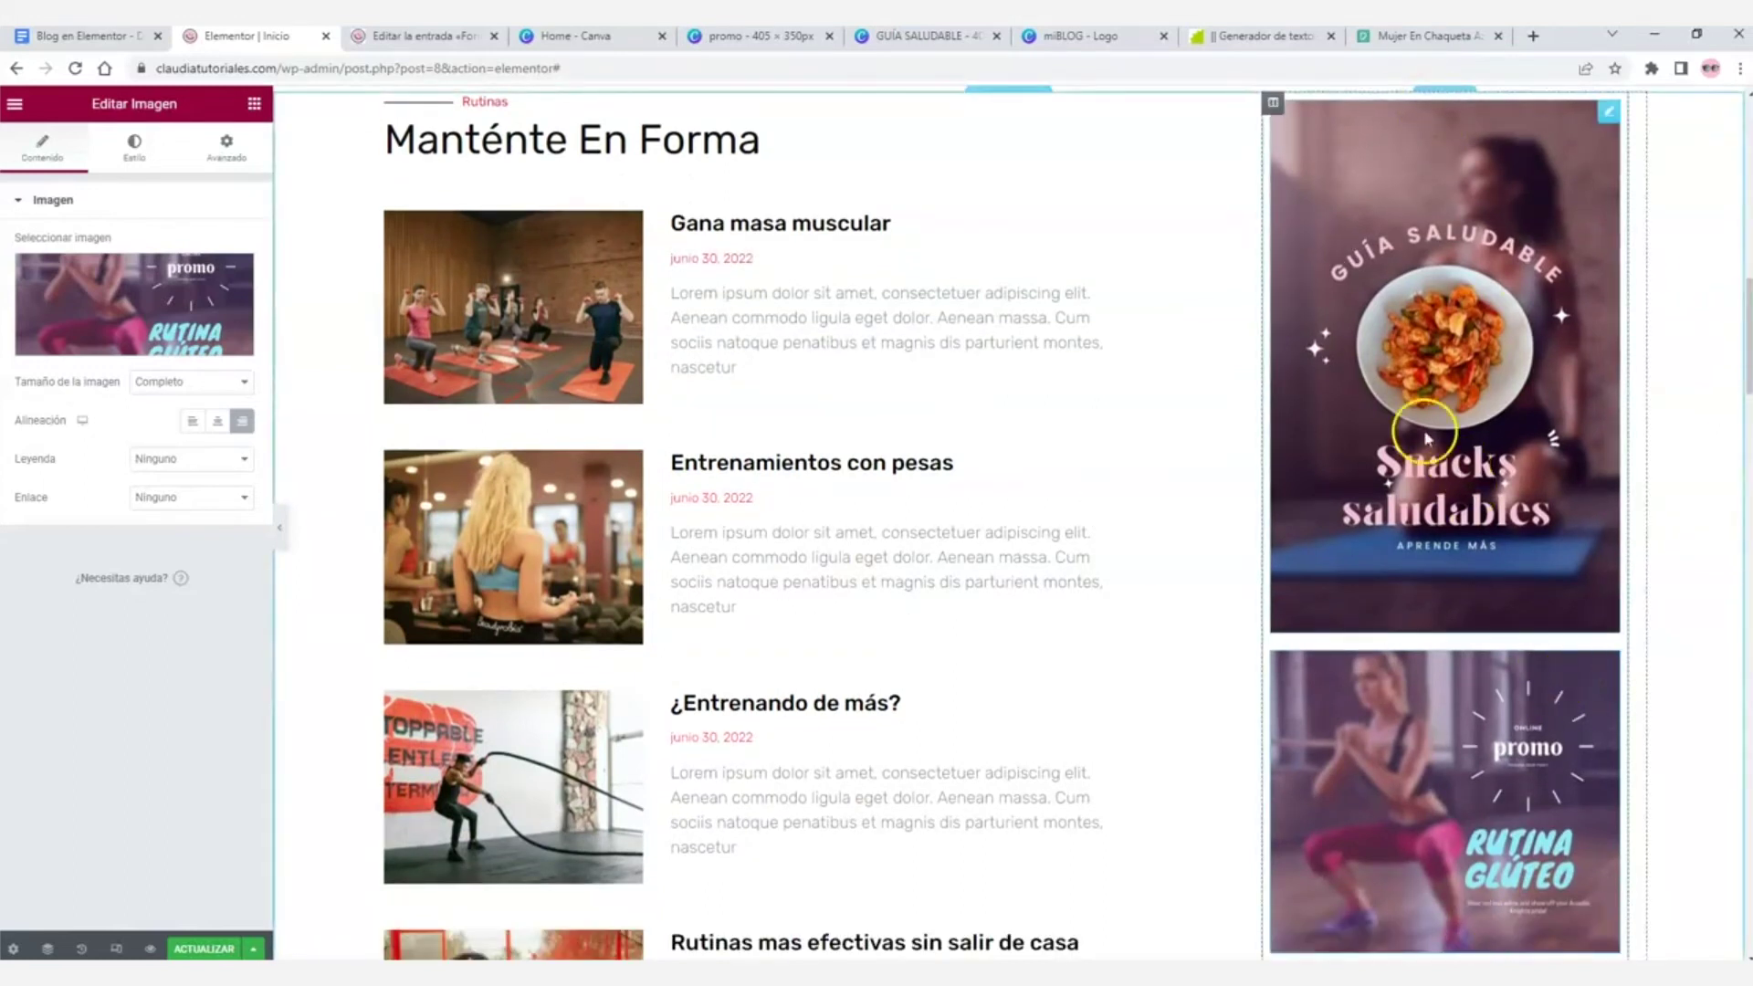
scroll(1435, 634, up, 2)
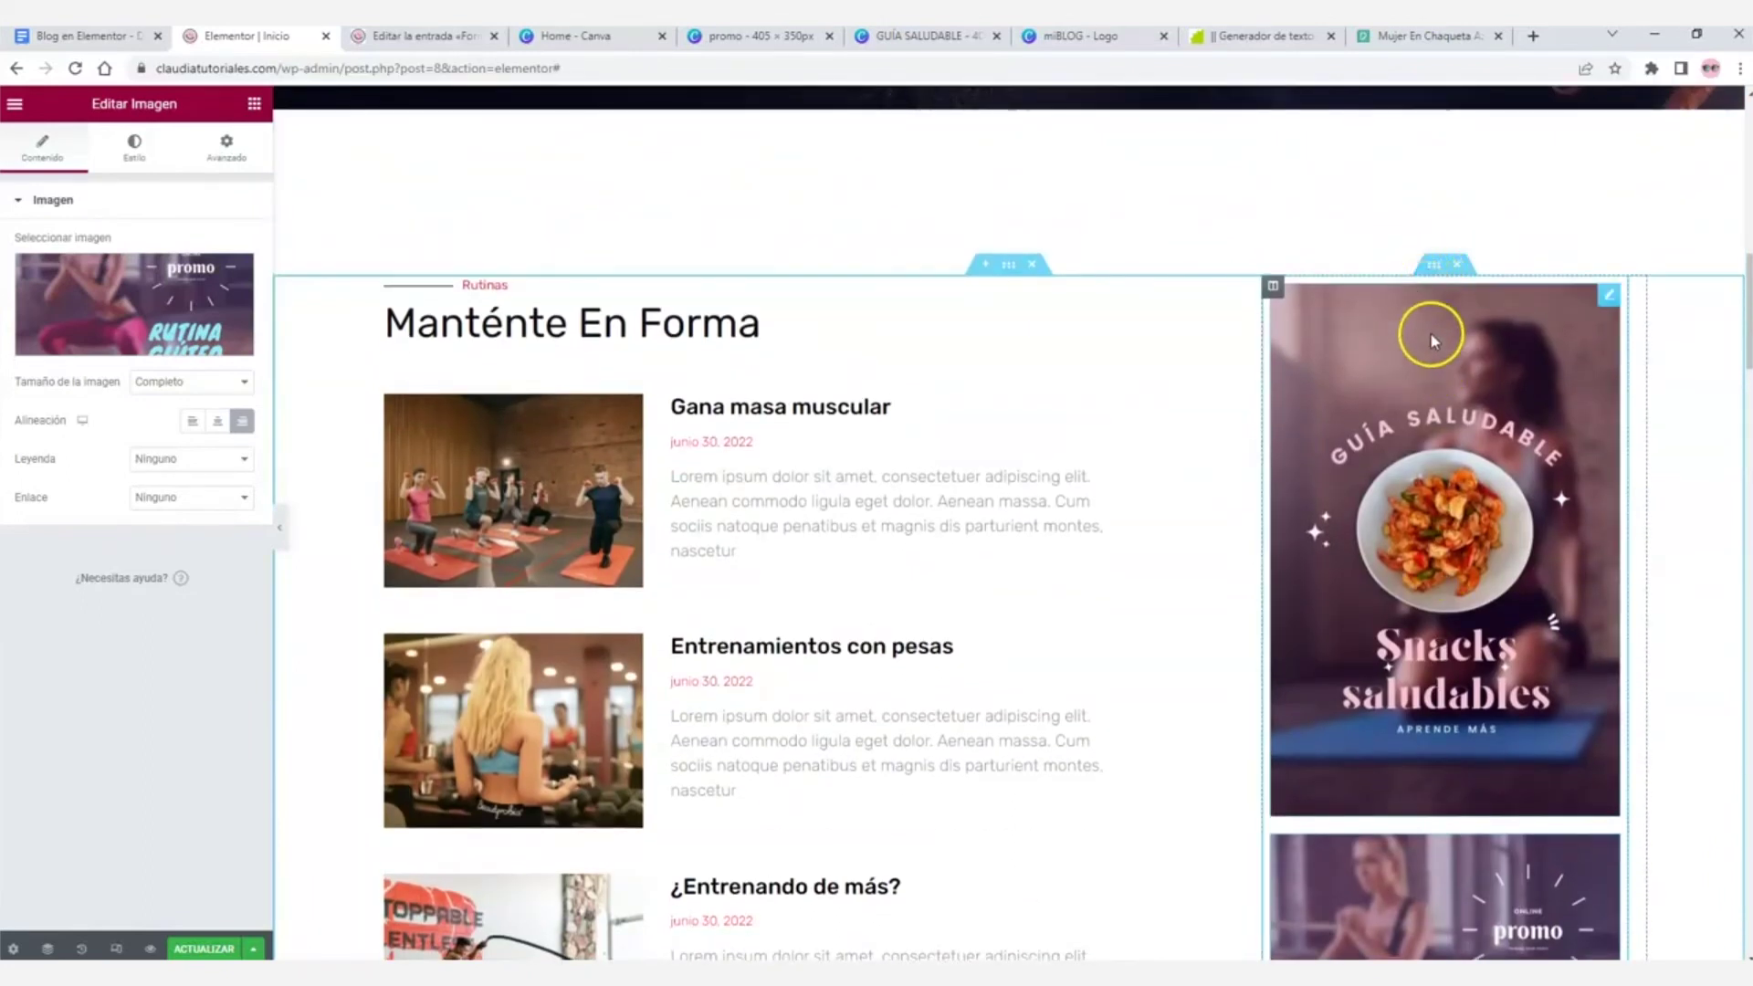
right_click(1431, 274)
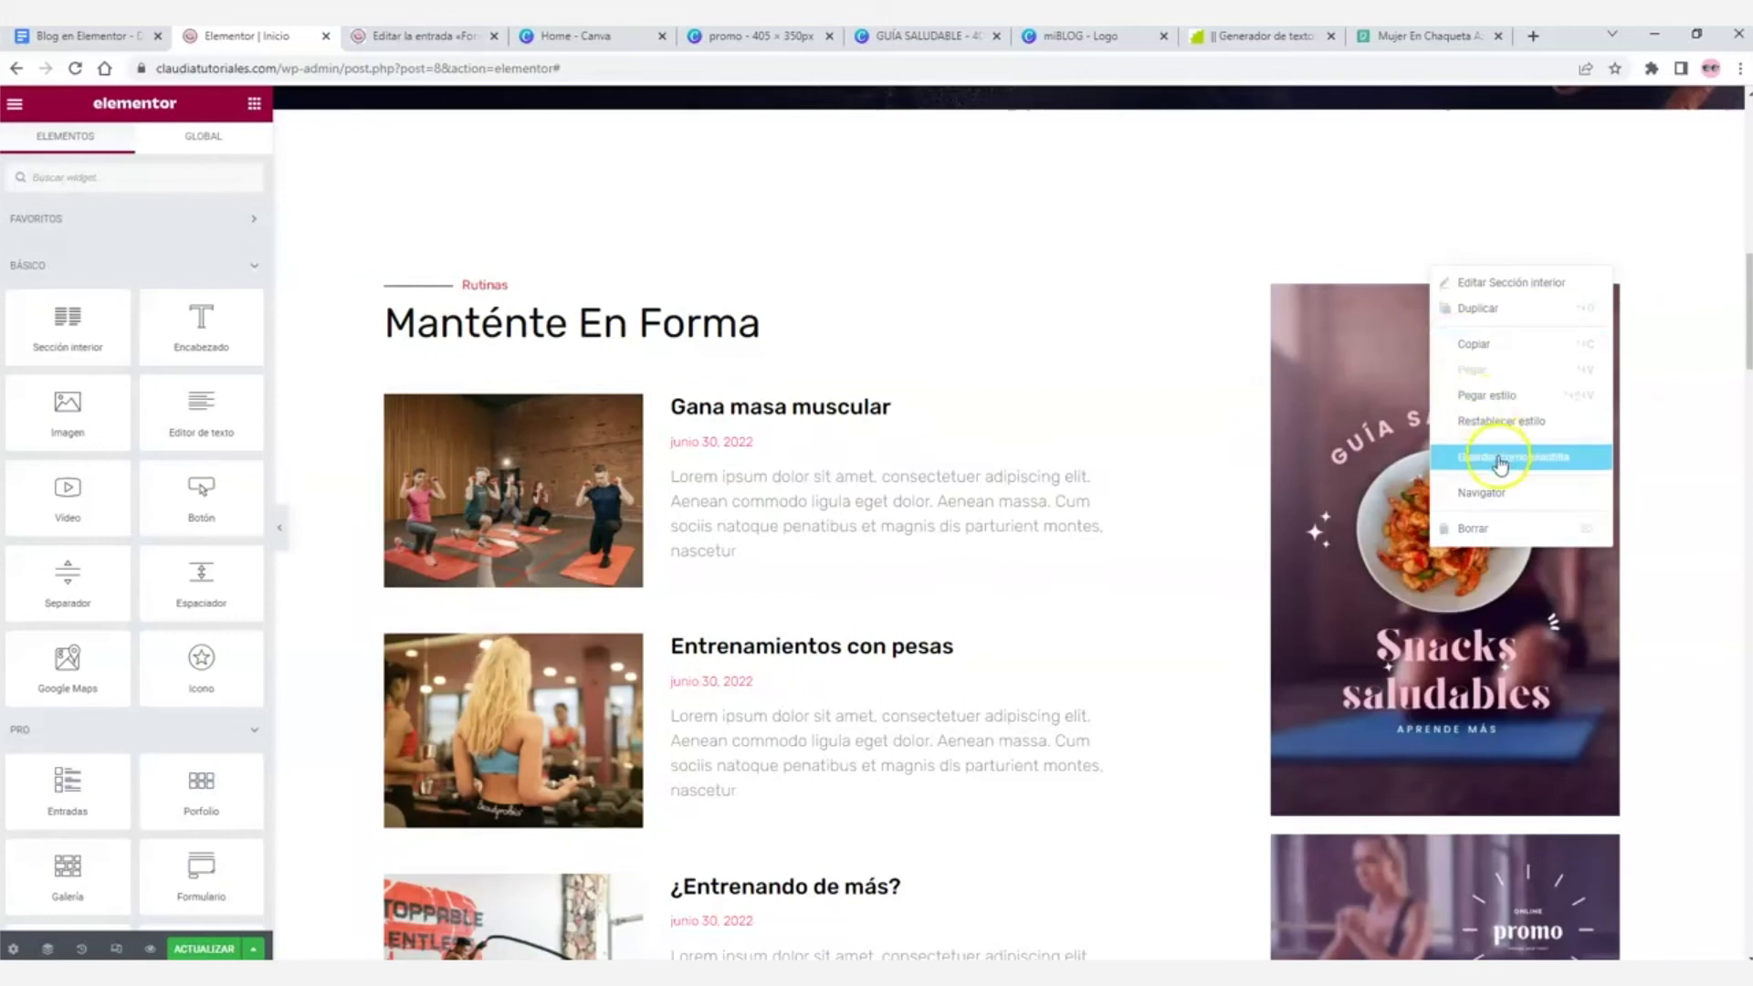
click(1550, 461)
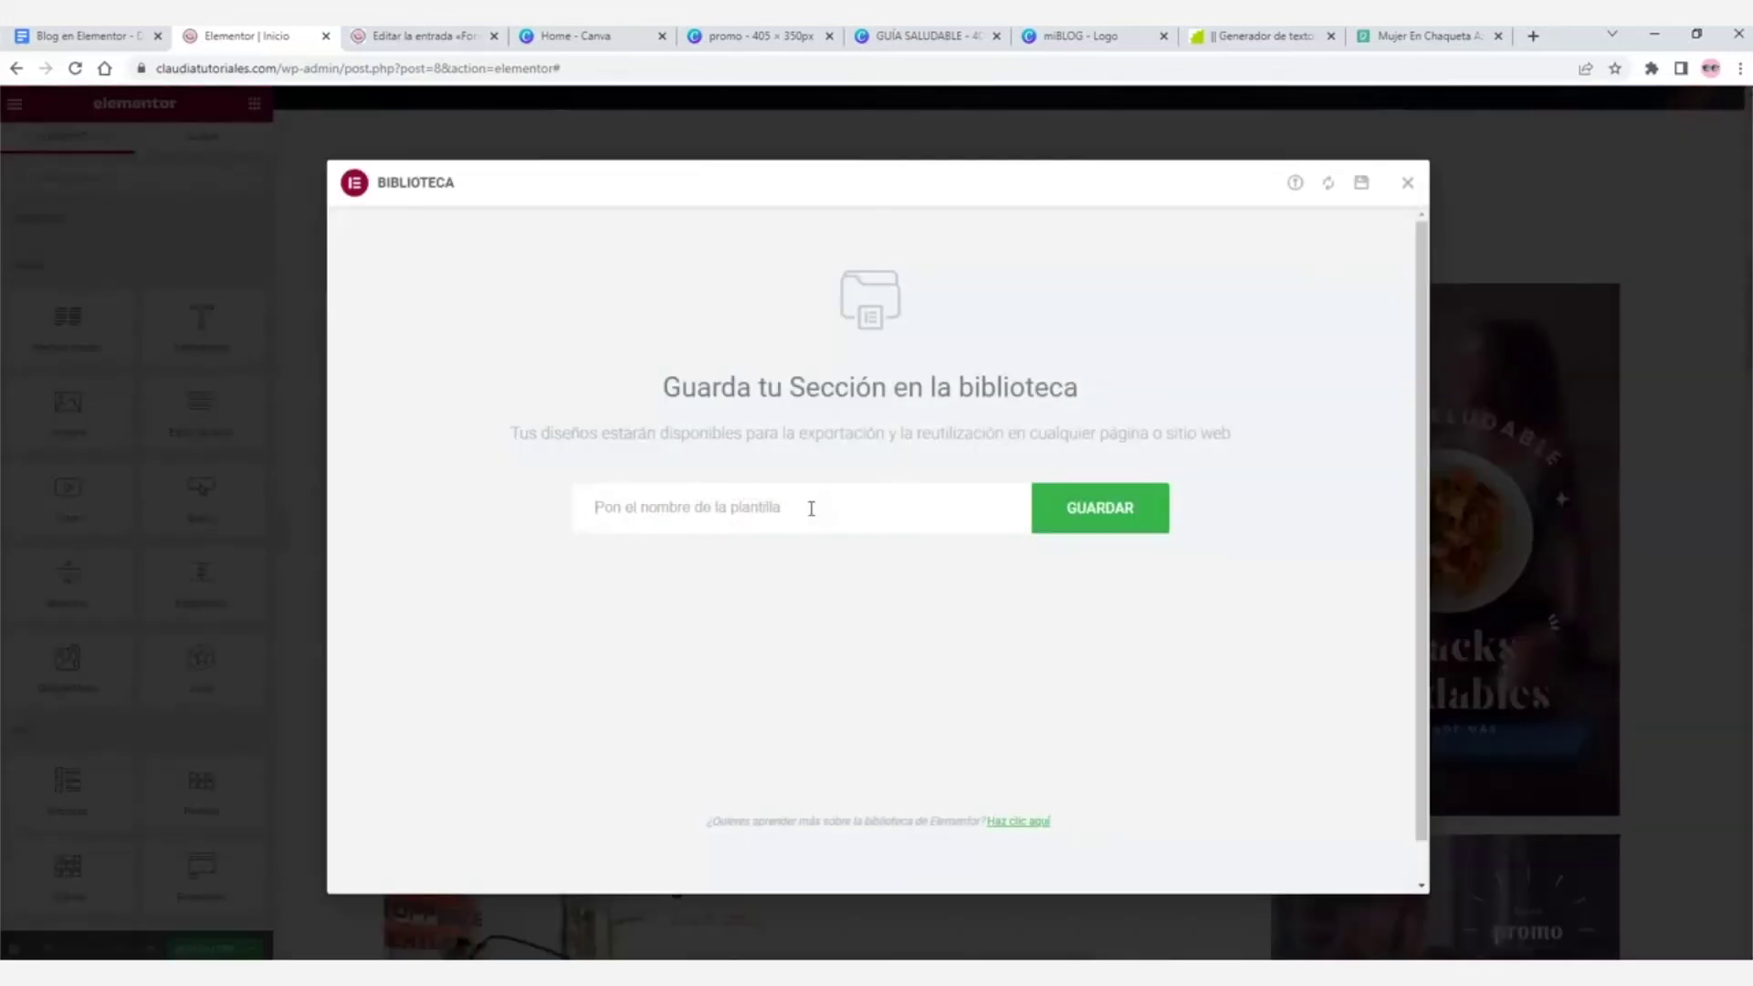
text(Publicidad)
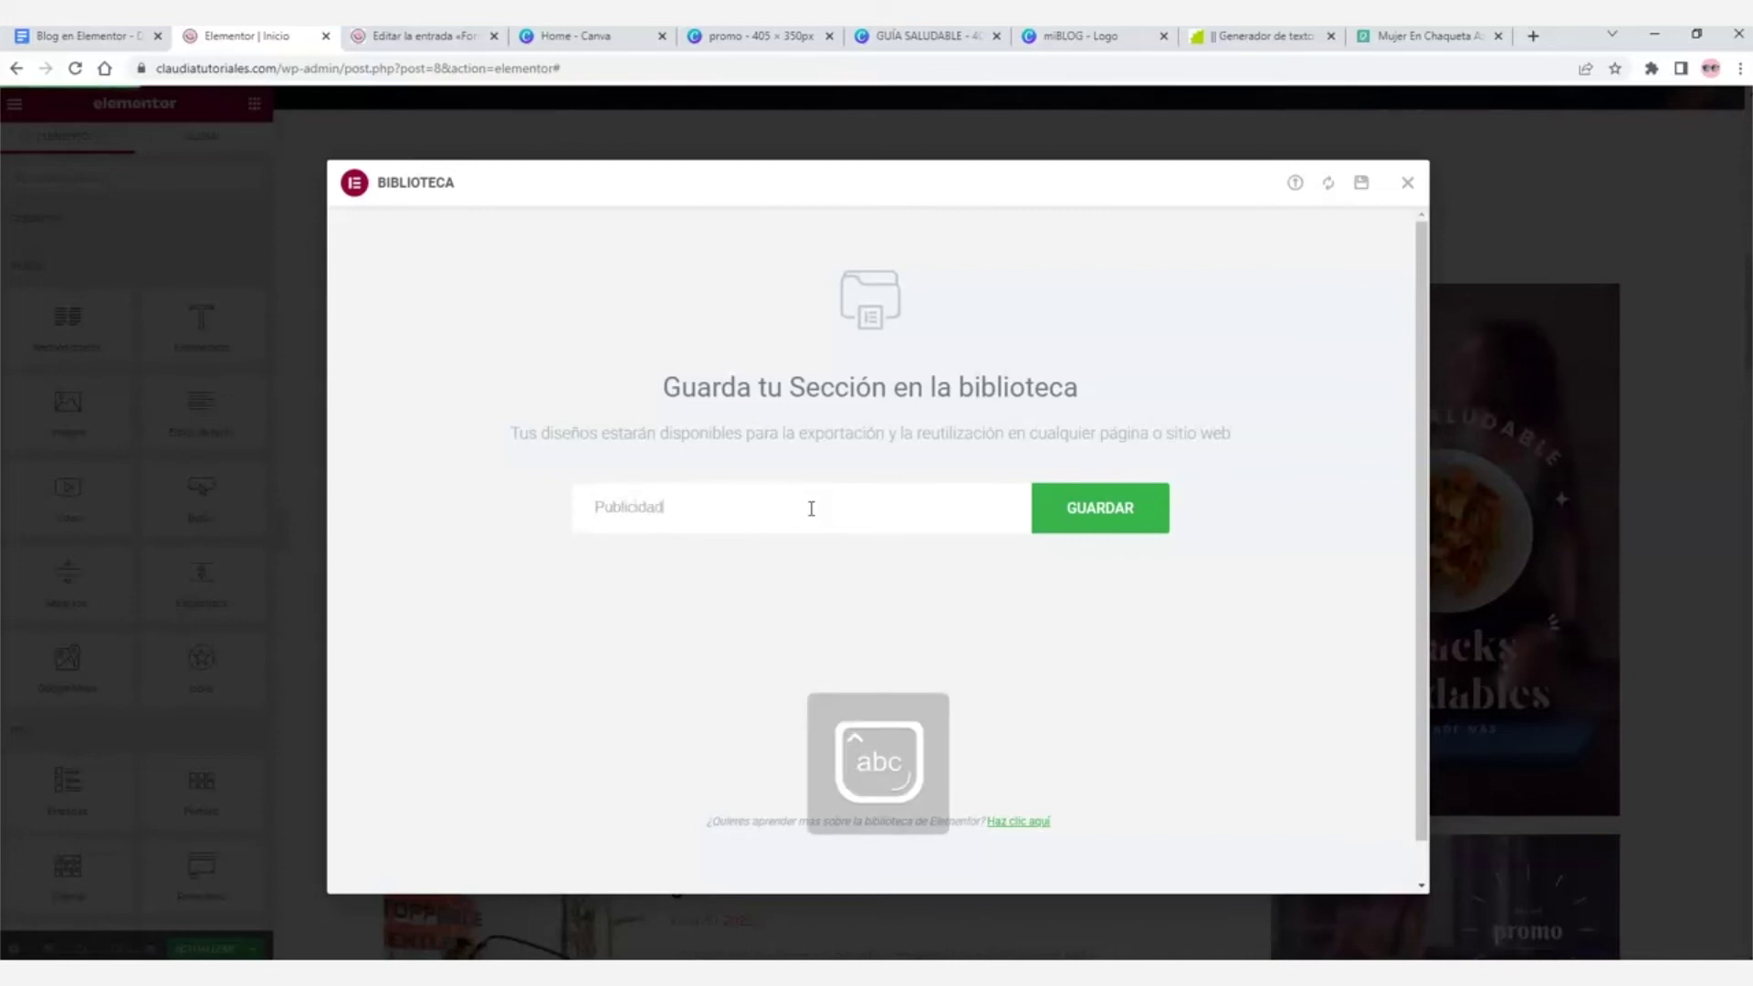
text( derecha)
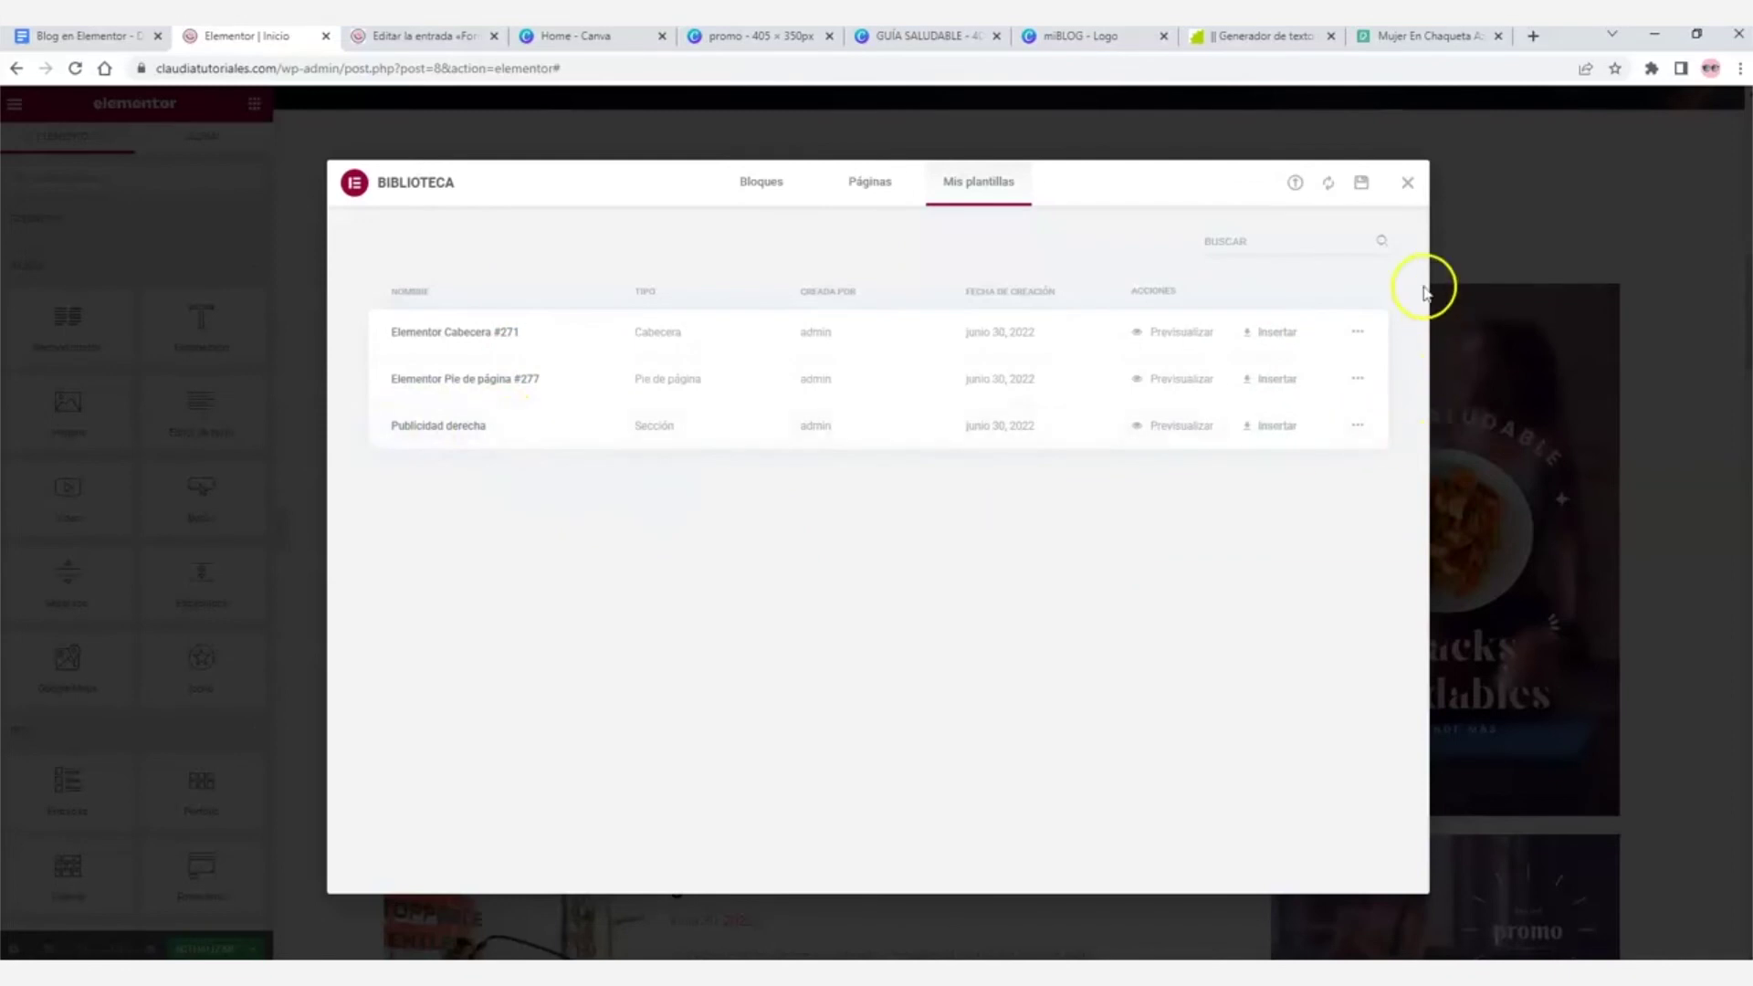
click(1407, 182)
- Delete the inner section with the two ad banners from beside the routine posts
scroll(1552, 274, down, 2)
scroll(1607, 347, up, 1)
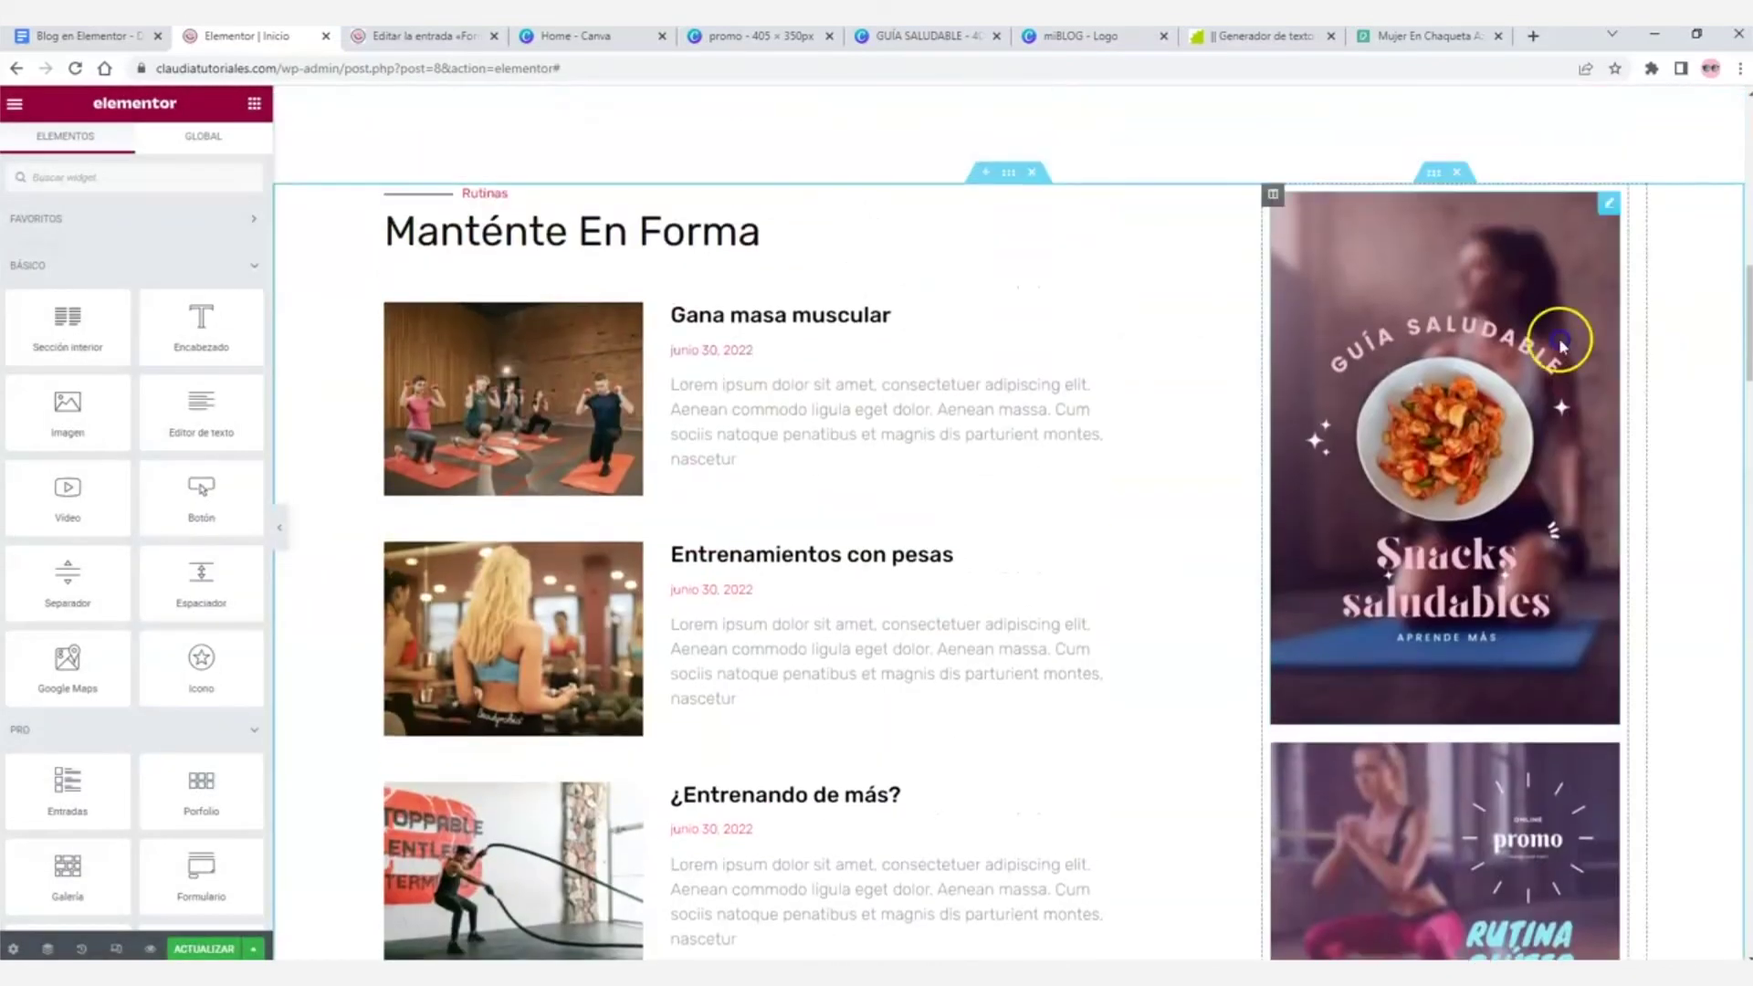
click(1462, 176)
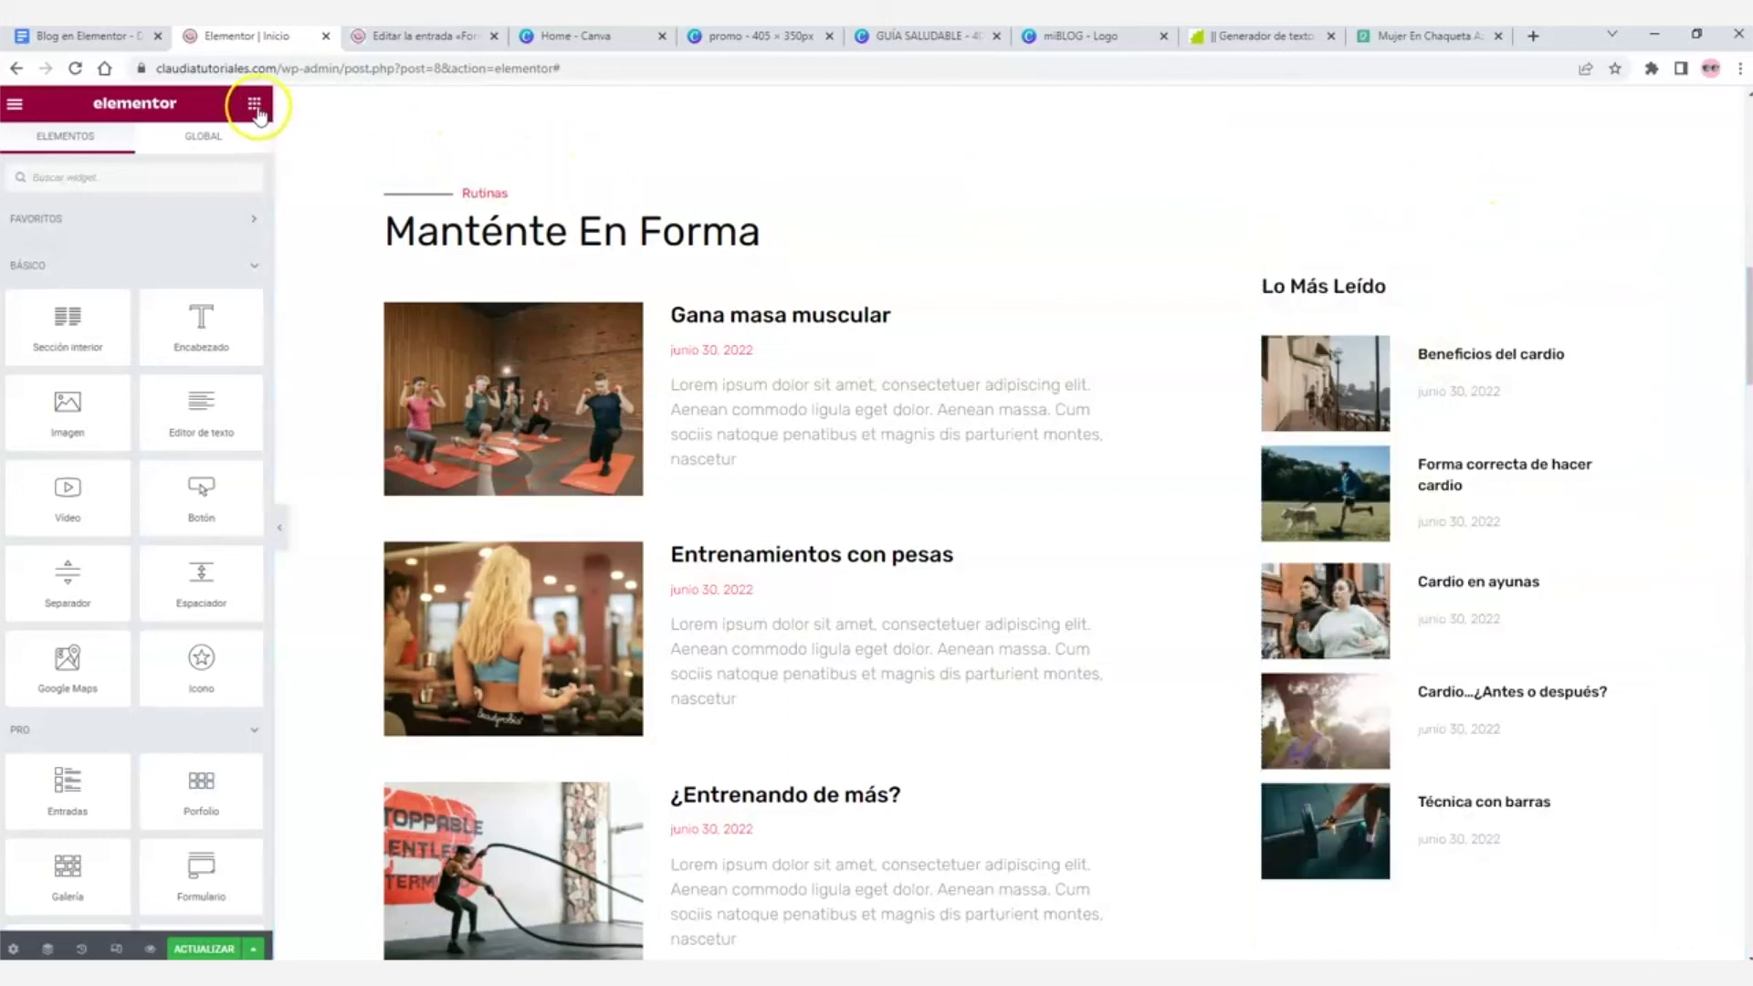
- Add a Plantilla widget above "Lo Más Leído", assign it the "Publicidad derecha" template, and check both banners
click(68, 180)
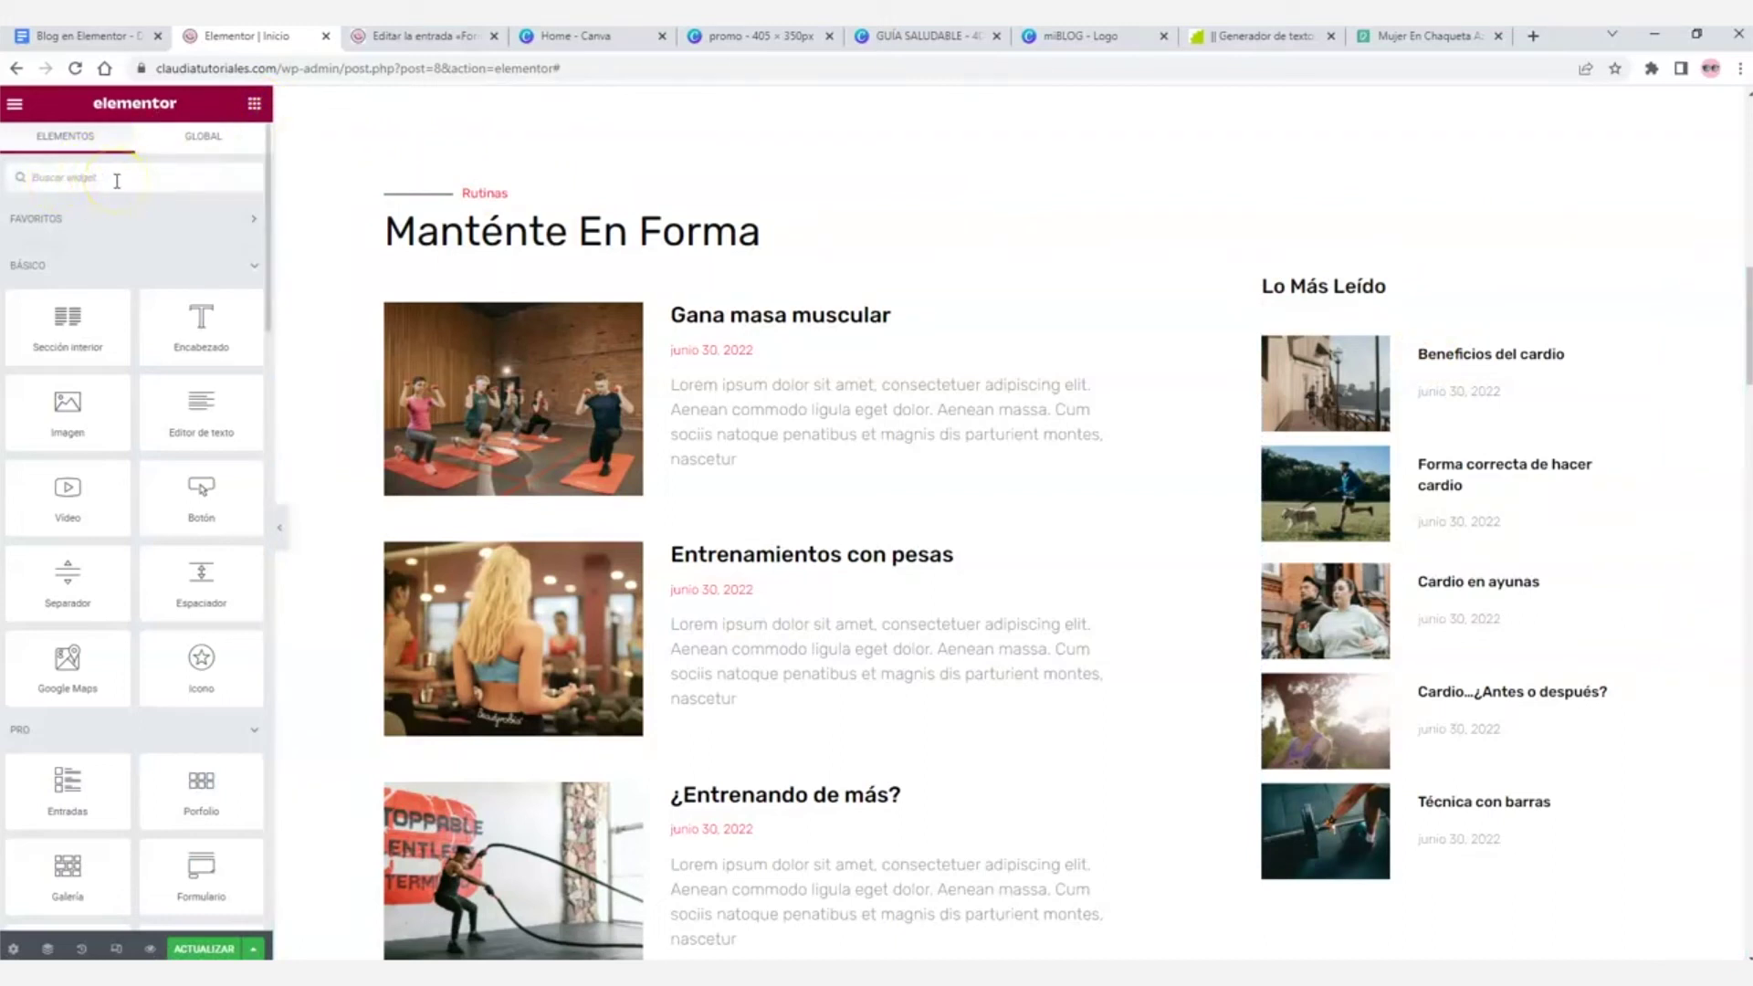
text(plantilla)
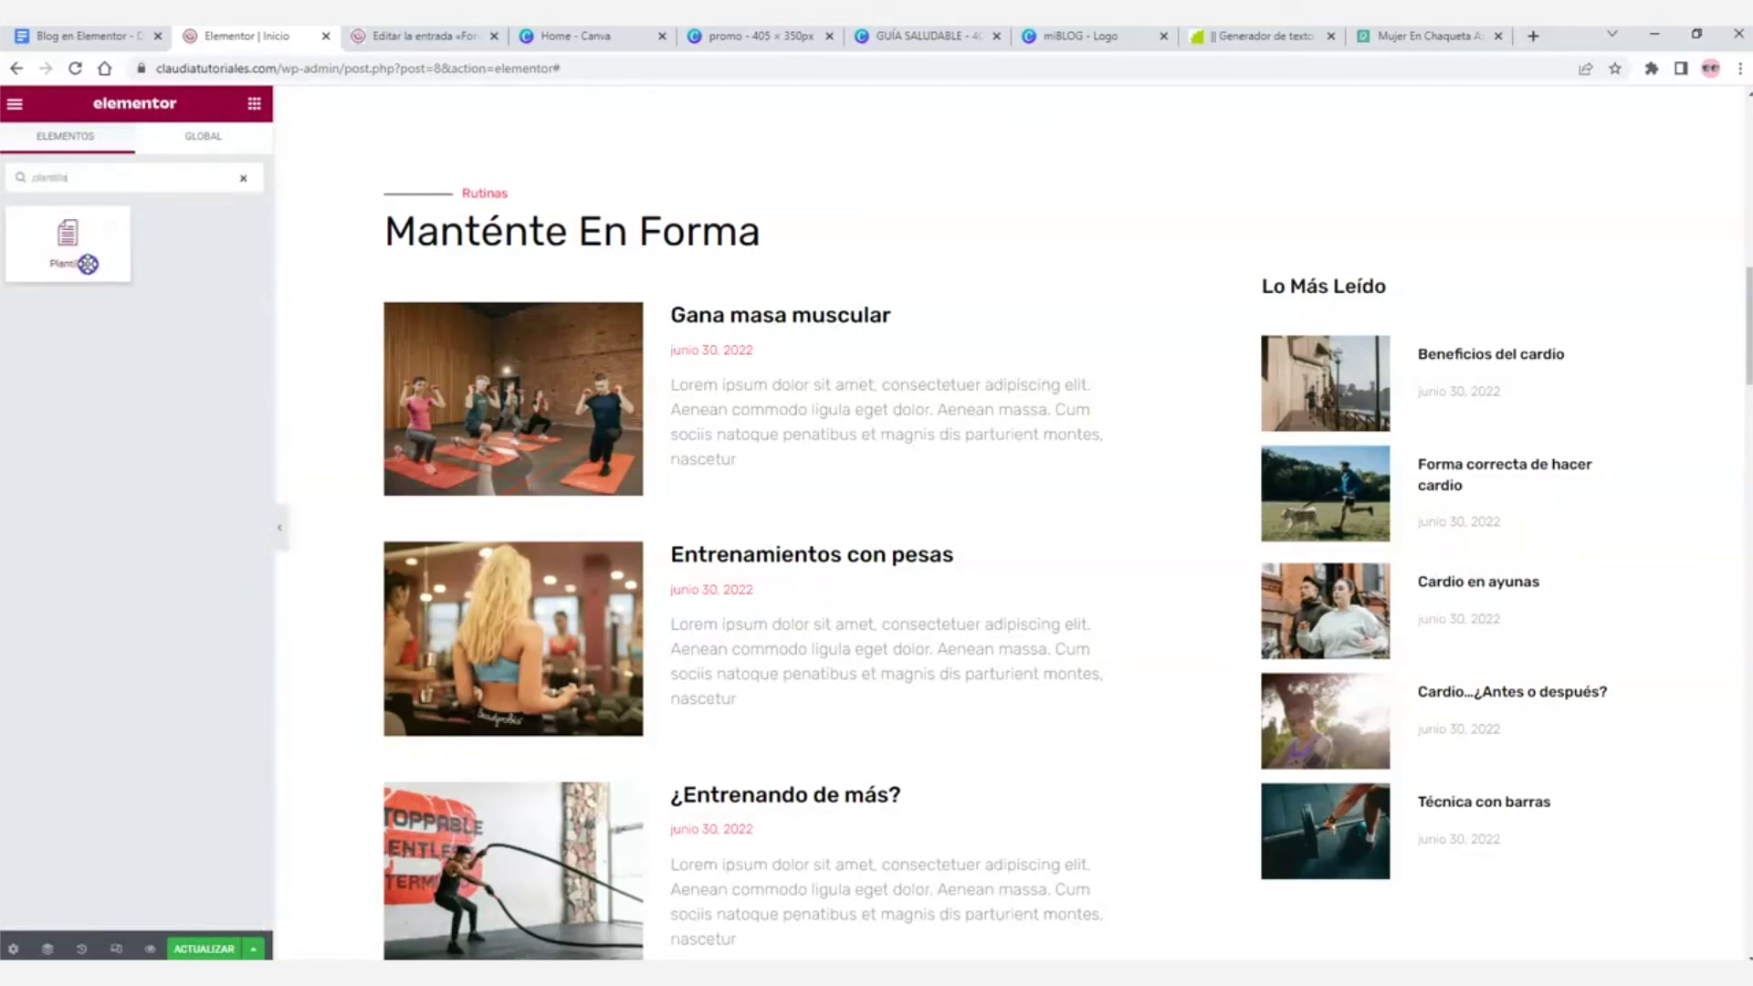
drag(158, 247, 1363, 210)
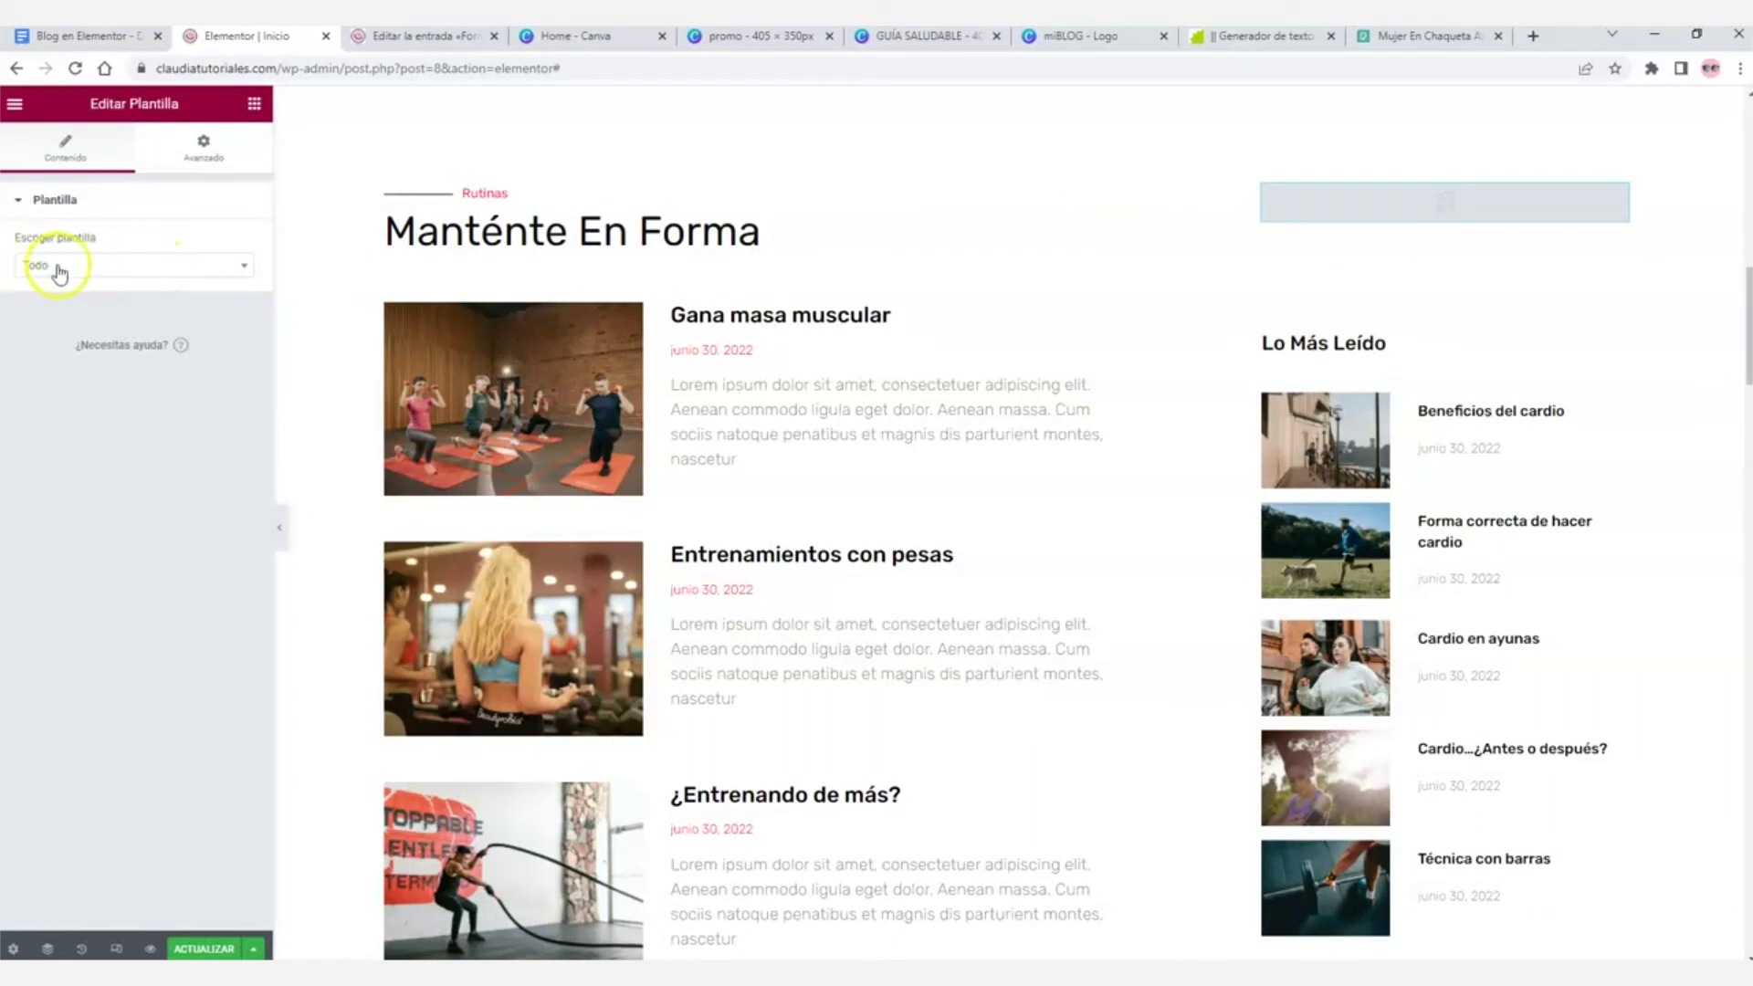
click(107, 266)
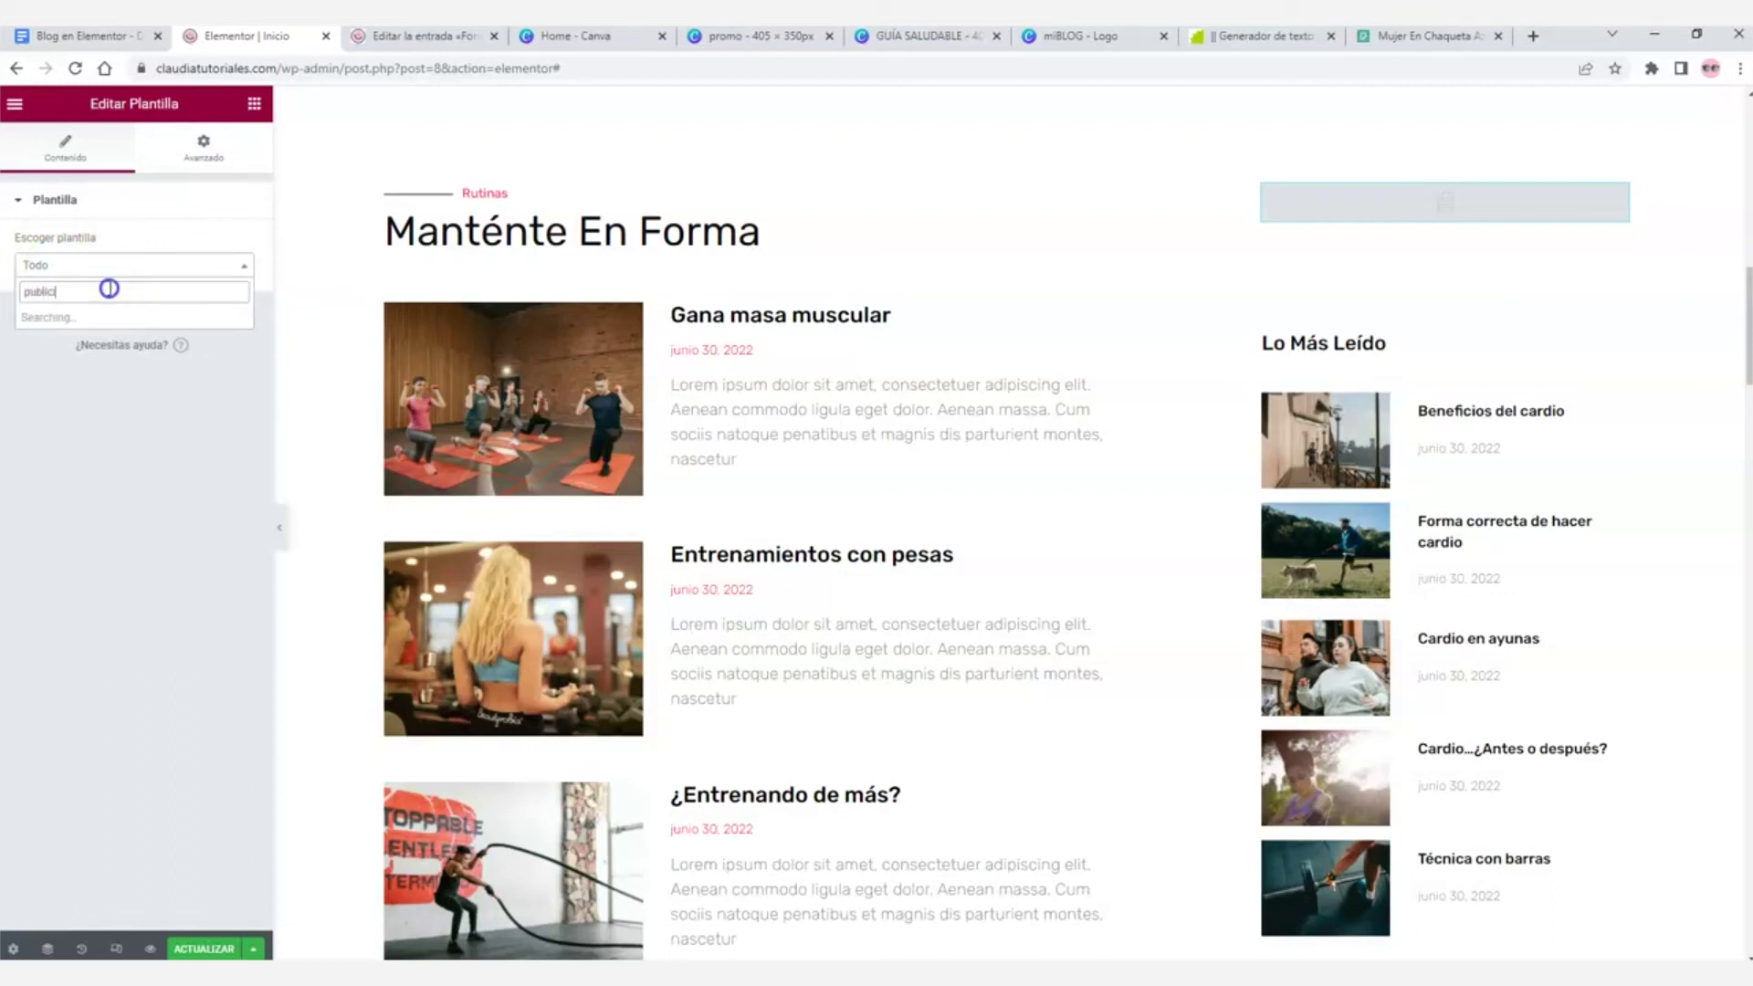
text(publicidad derecha)
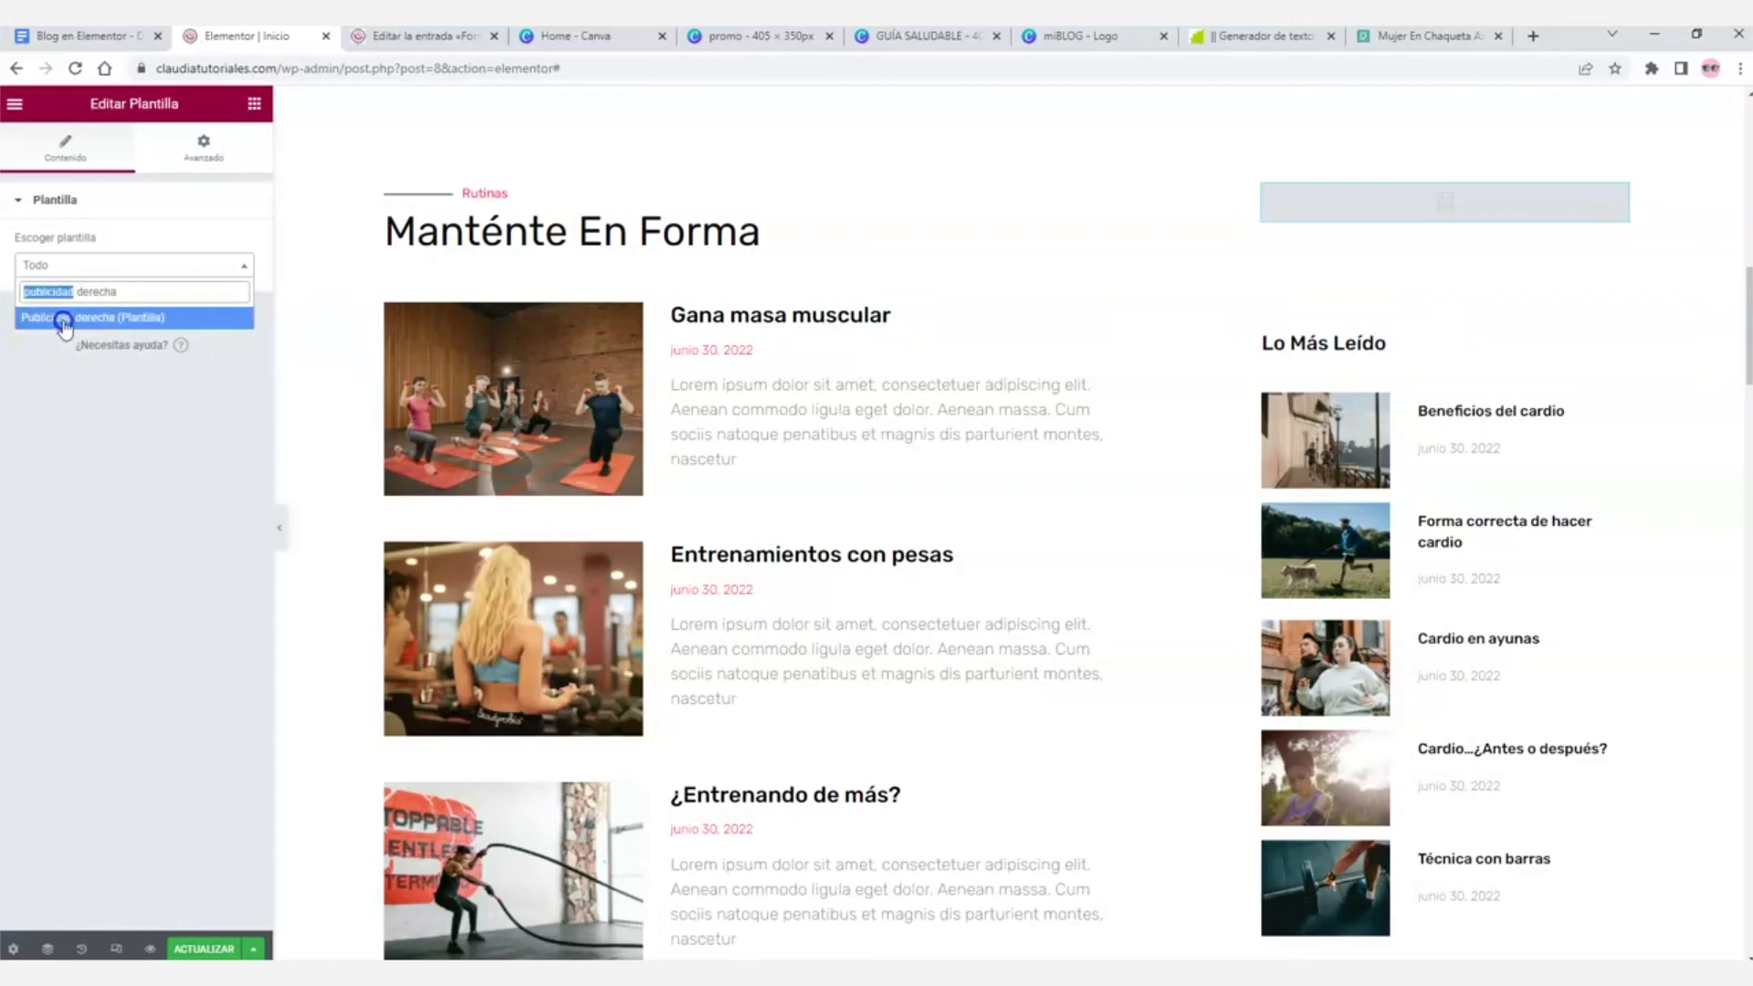
click(79, 321)
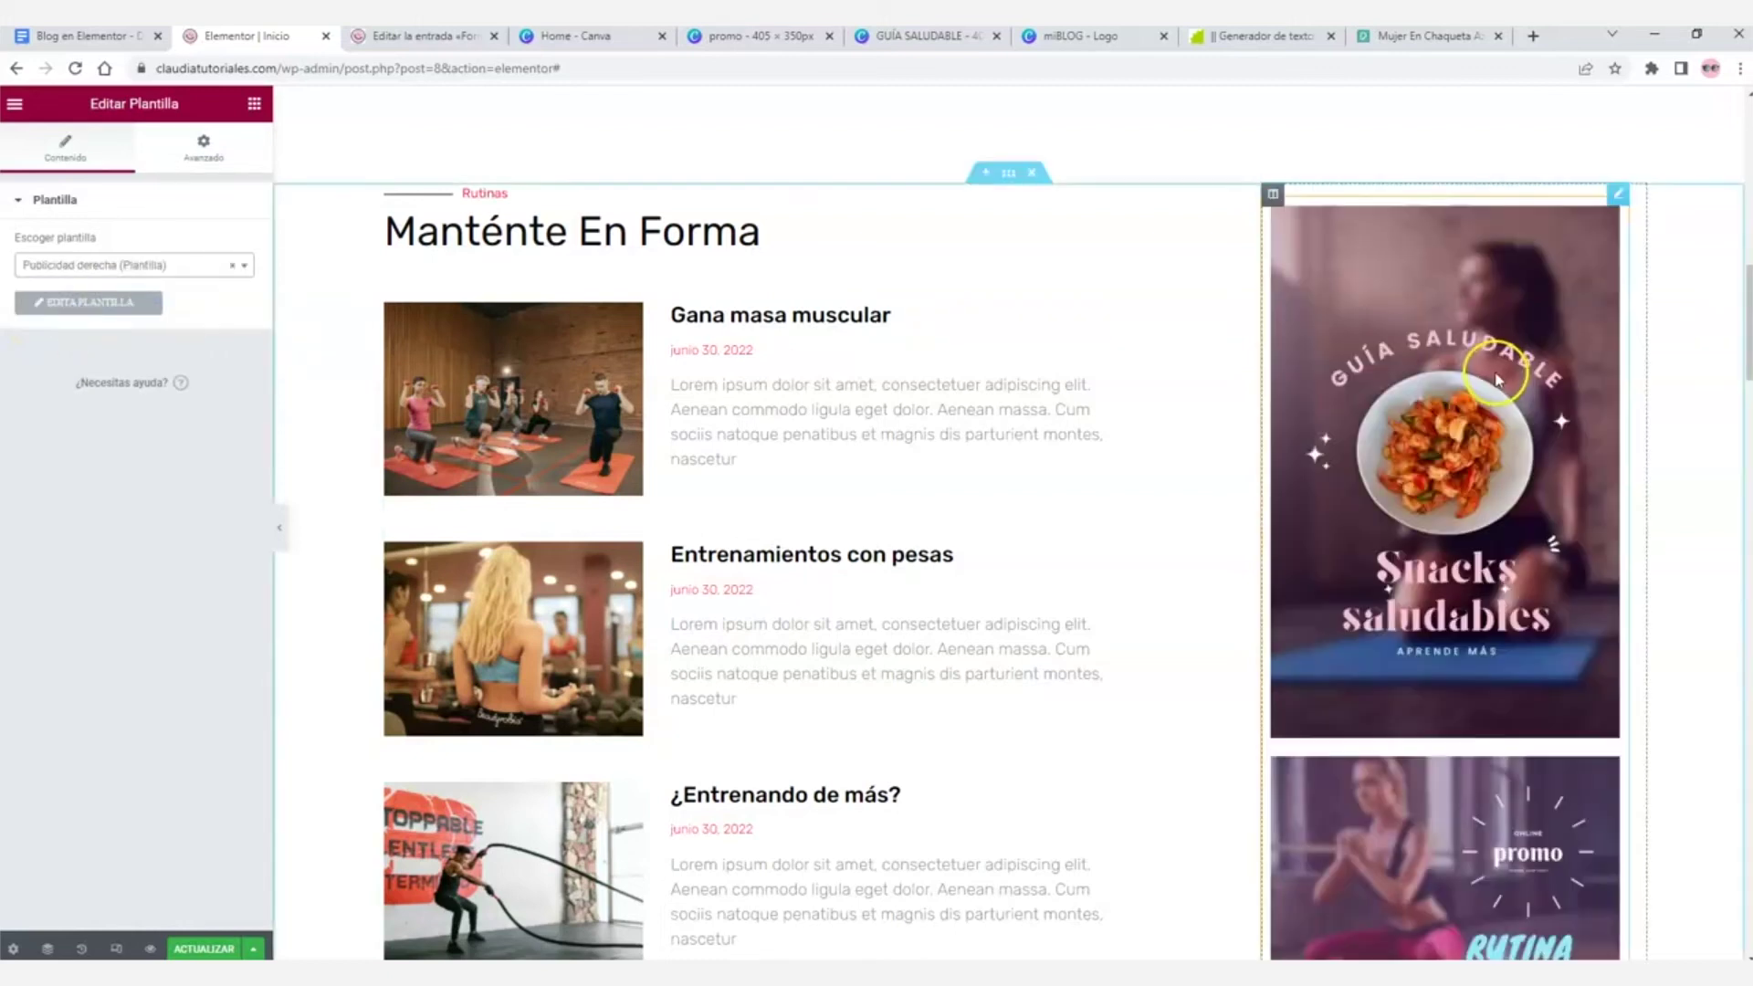
scroll(1422, 641, down, 2)
scroll(1422, 641, down, 3)
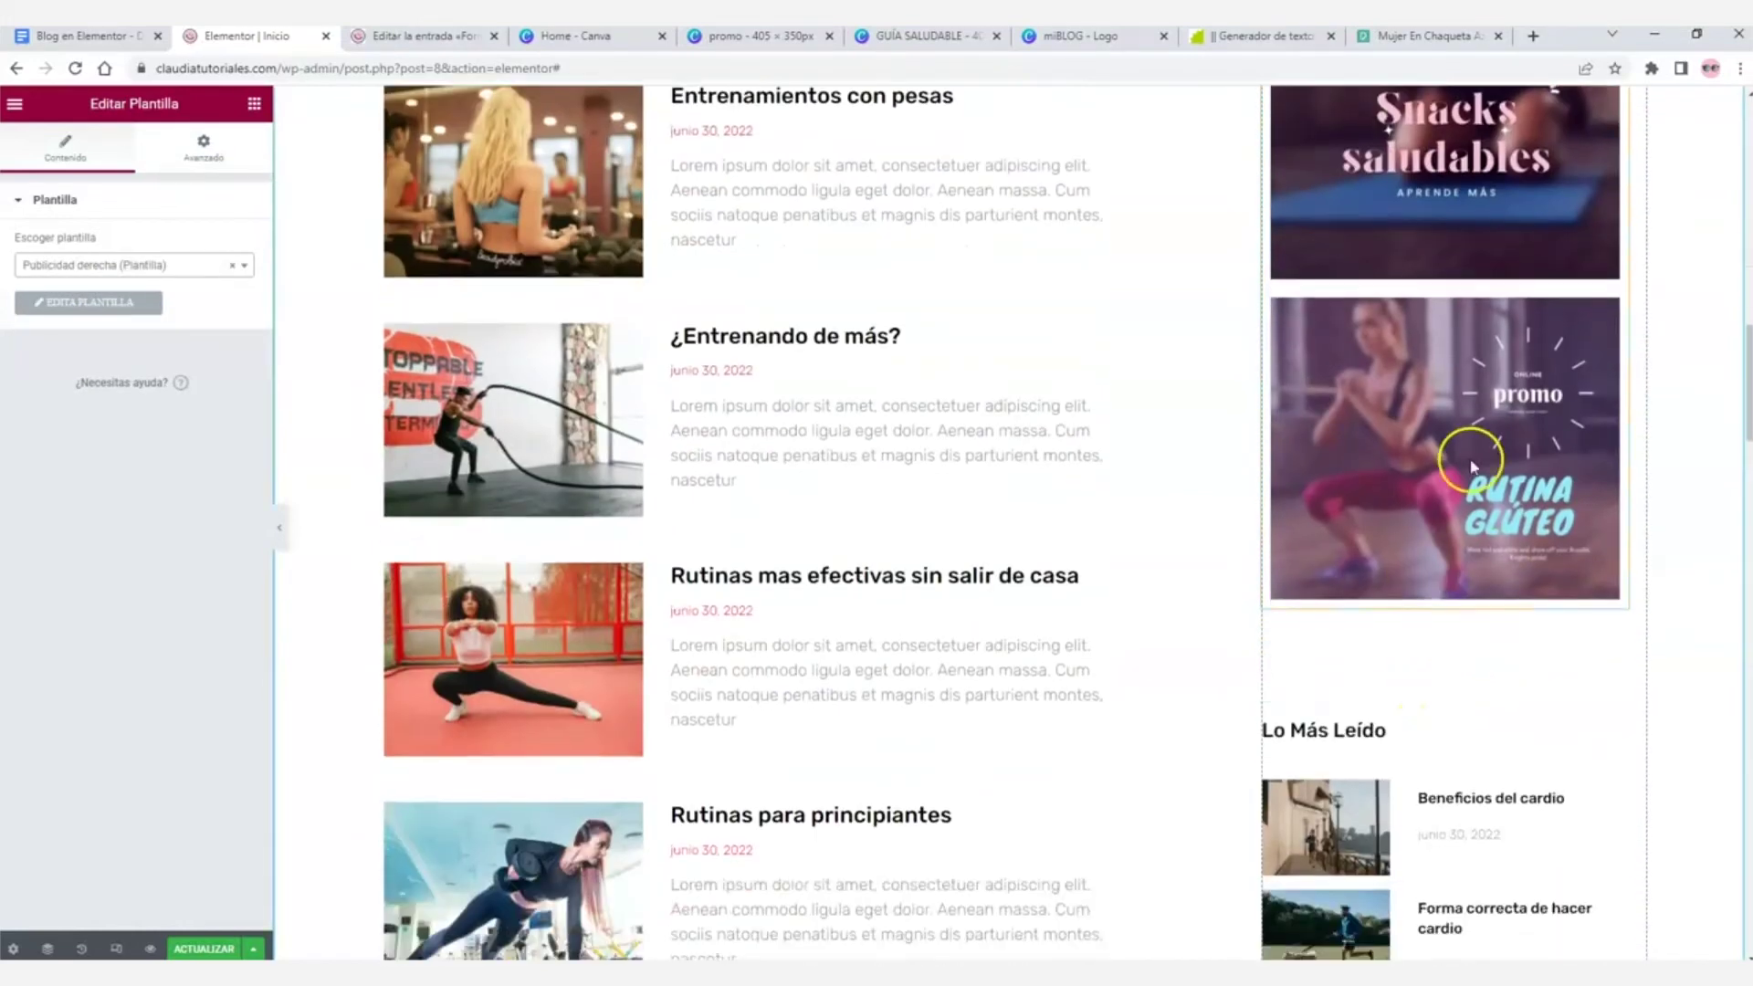
scroll(1459, 422, up, 4)
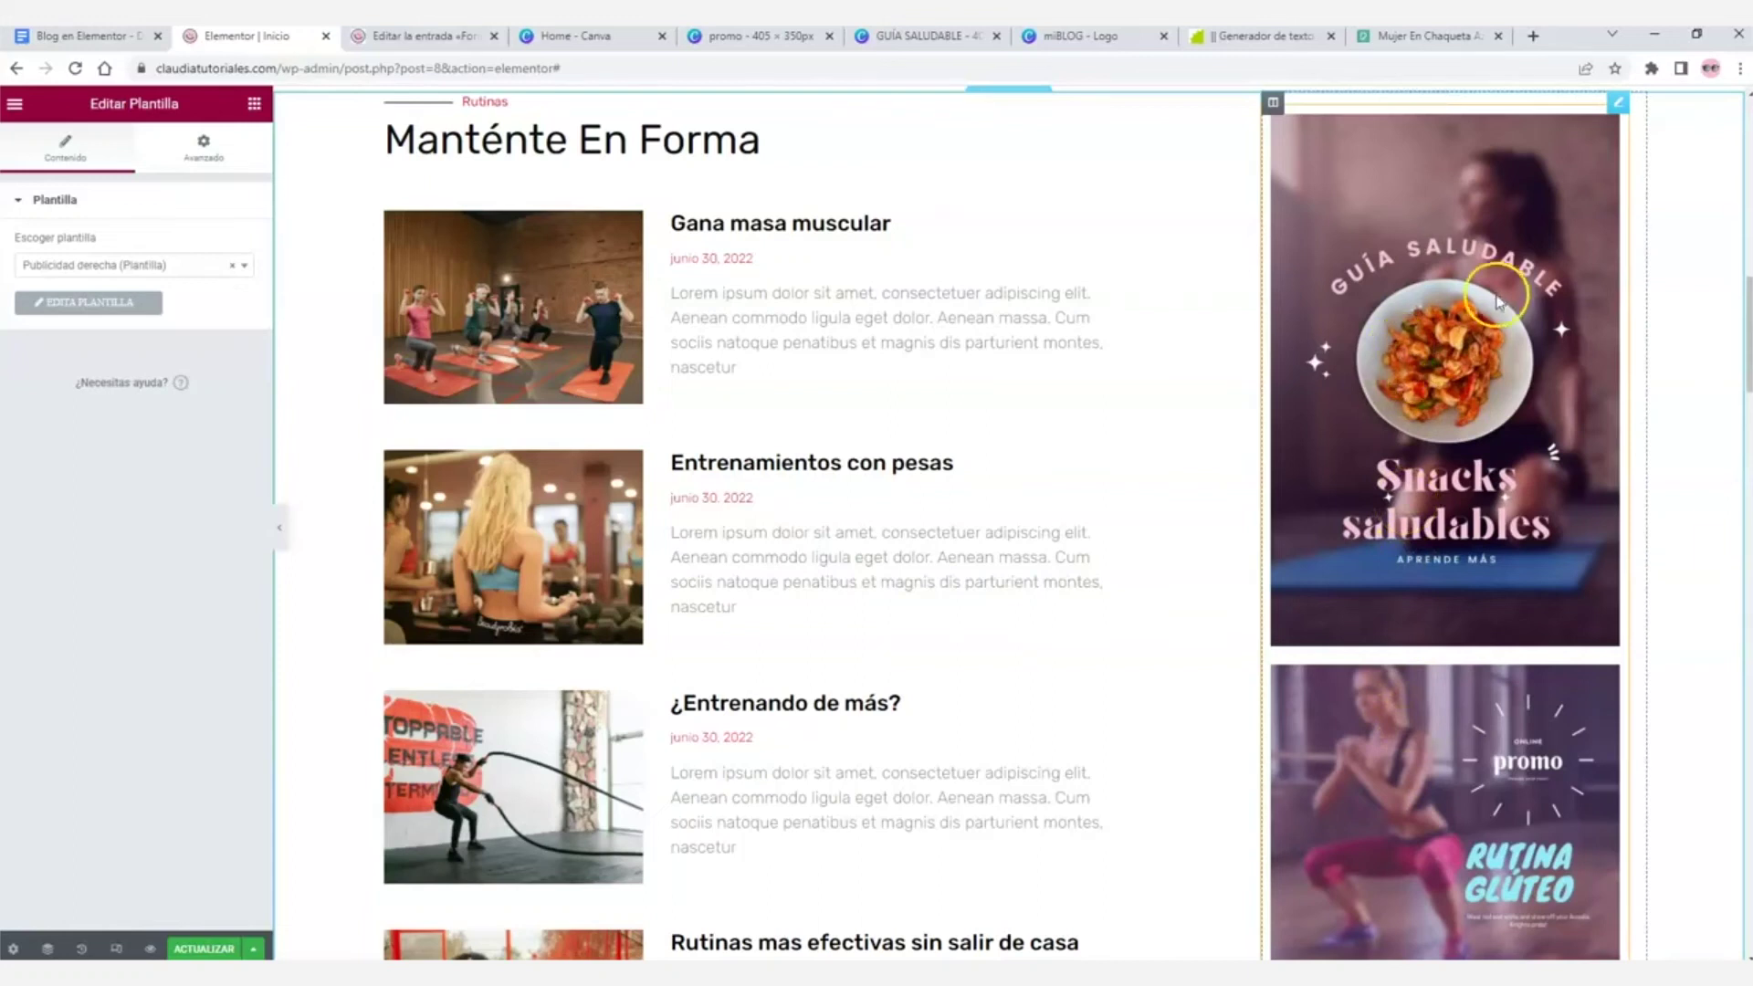
scroll(1492, 282, up, 1)
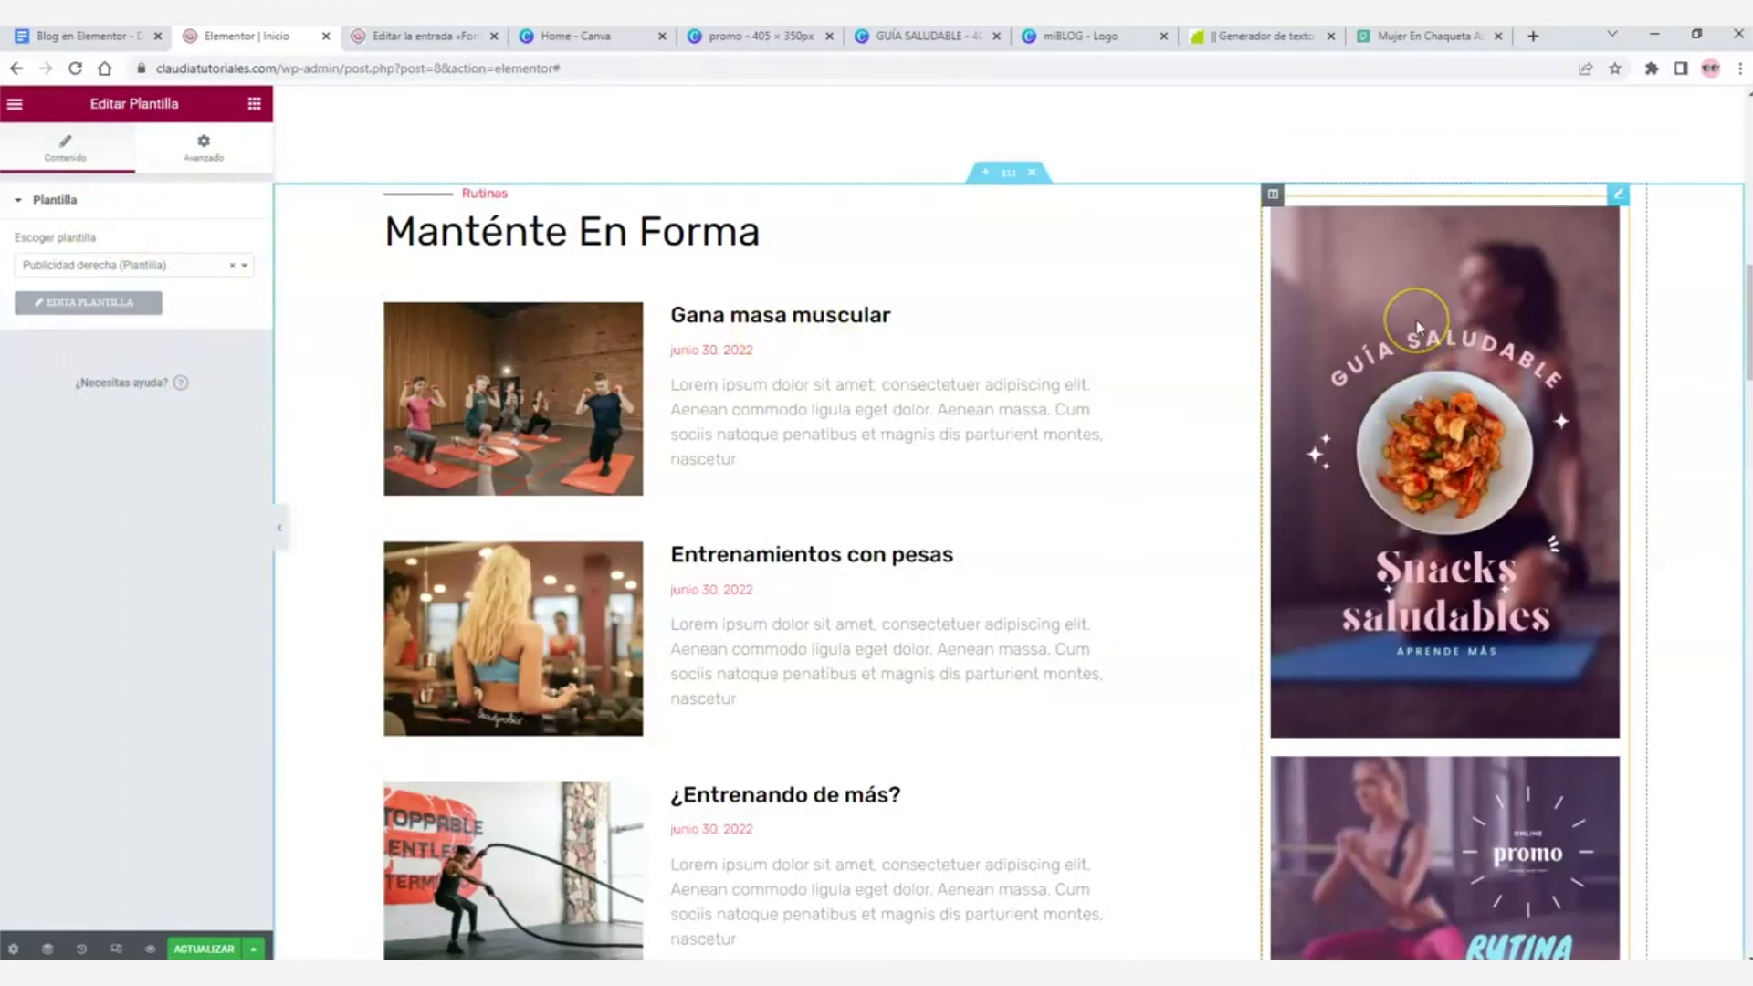
- Leave the "Forma correcta de hacer cardio" post editor and open the list of saved templates in WordPress
click(415, 36)
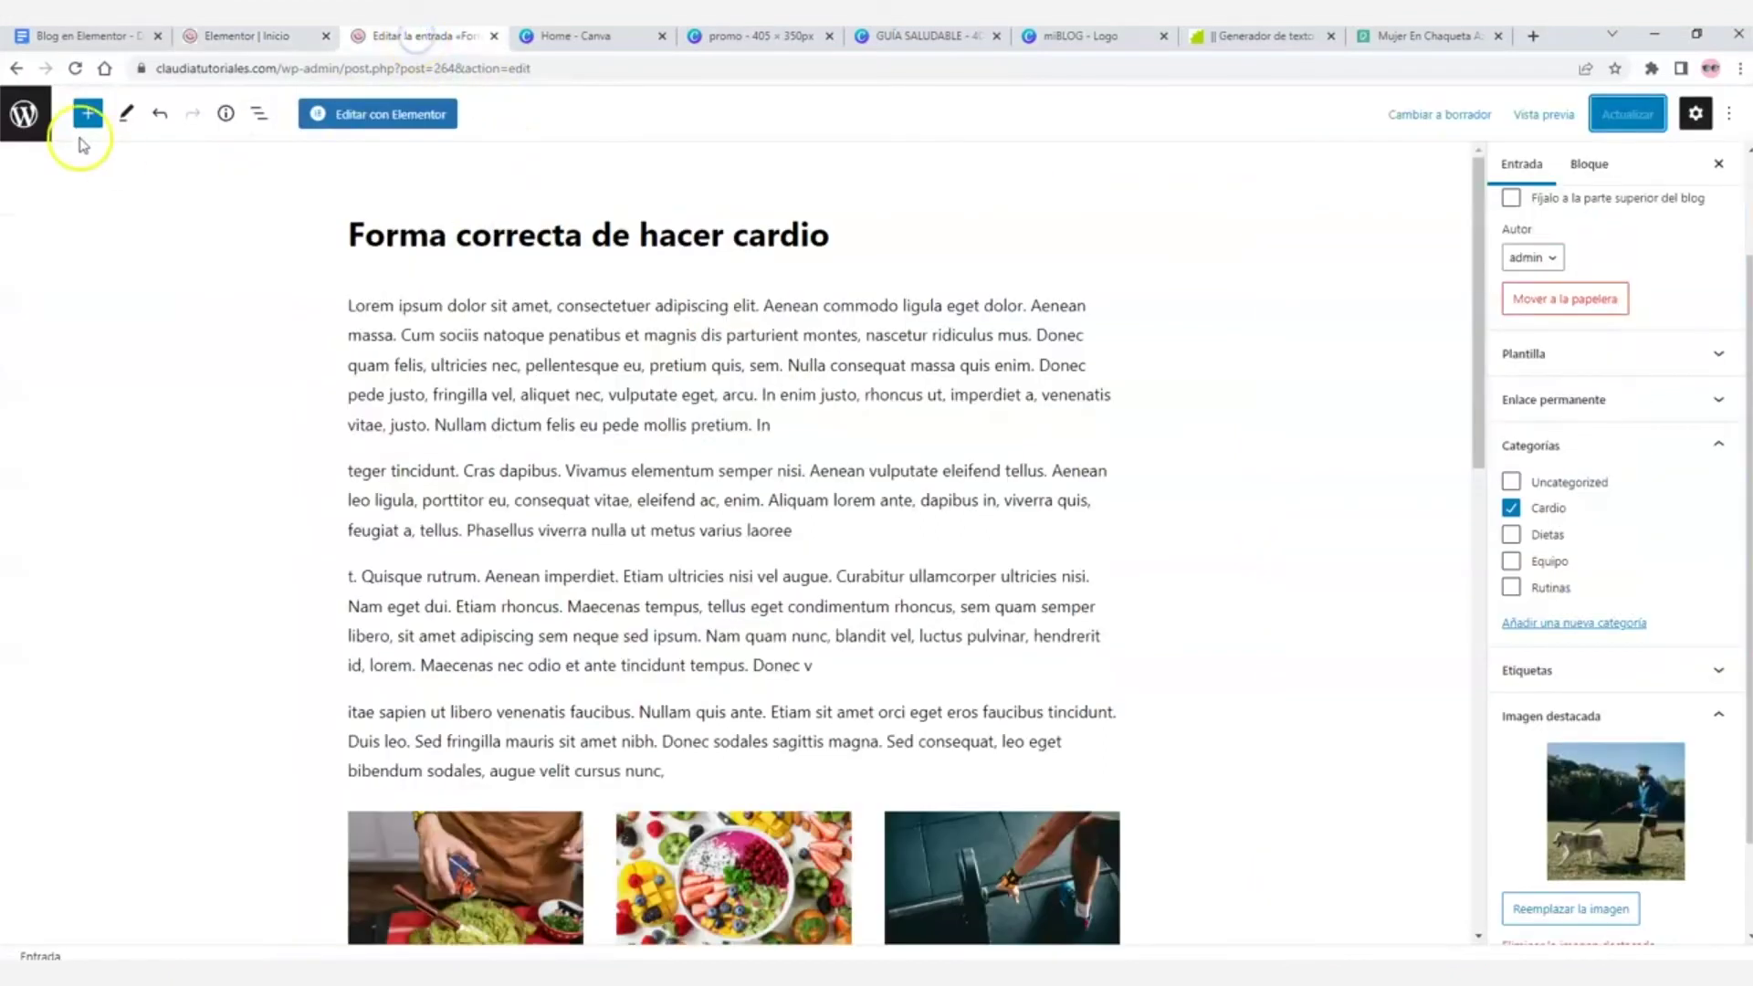
click(23, 114)
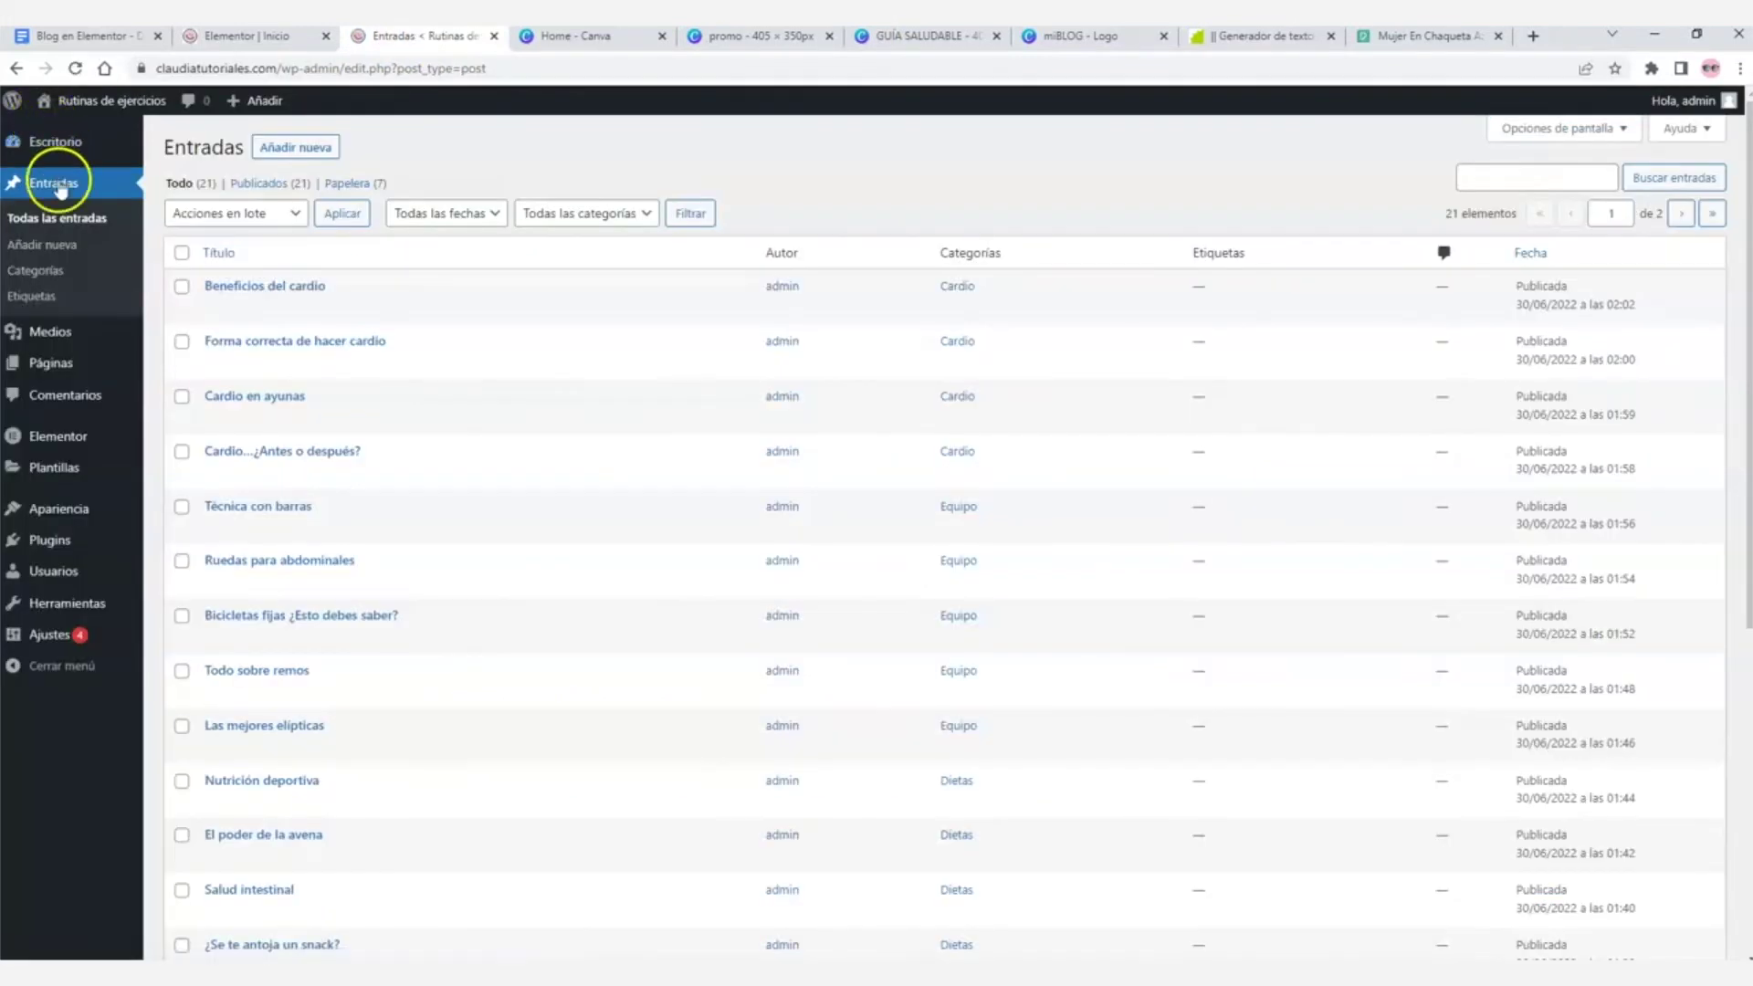
mouse_move(73, 477)
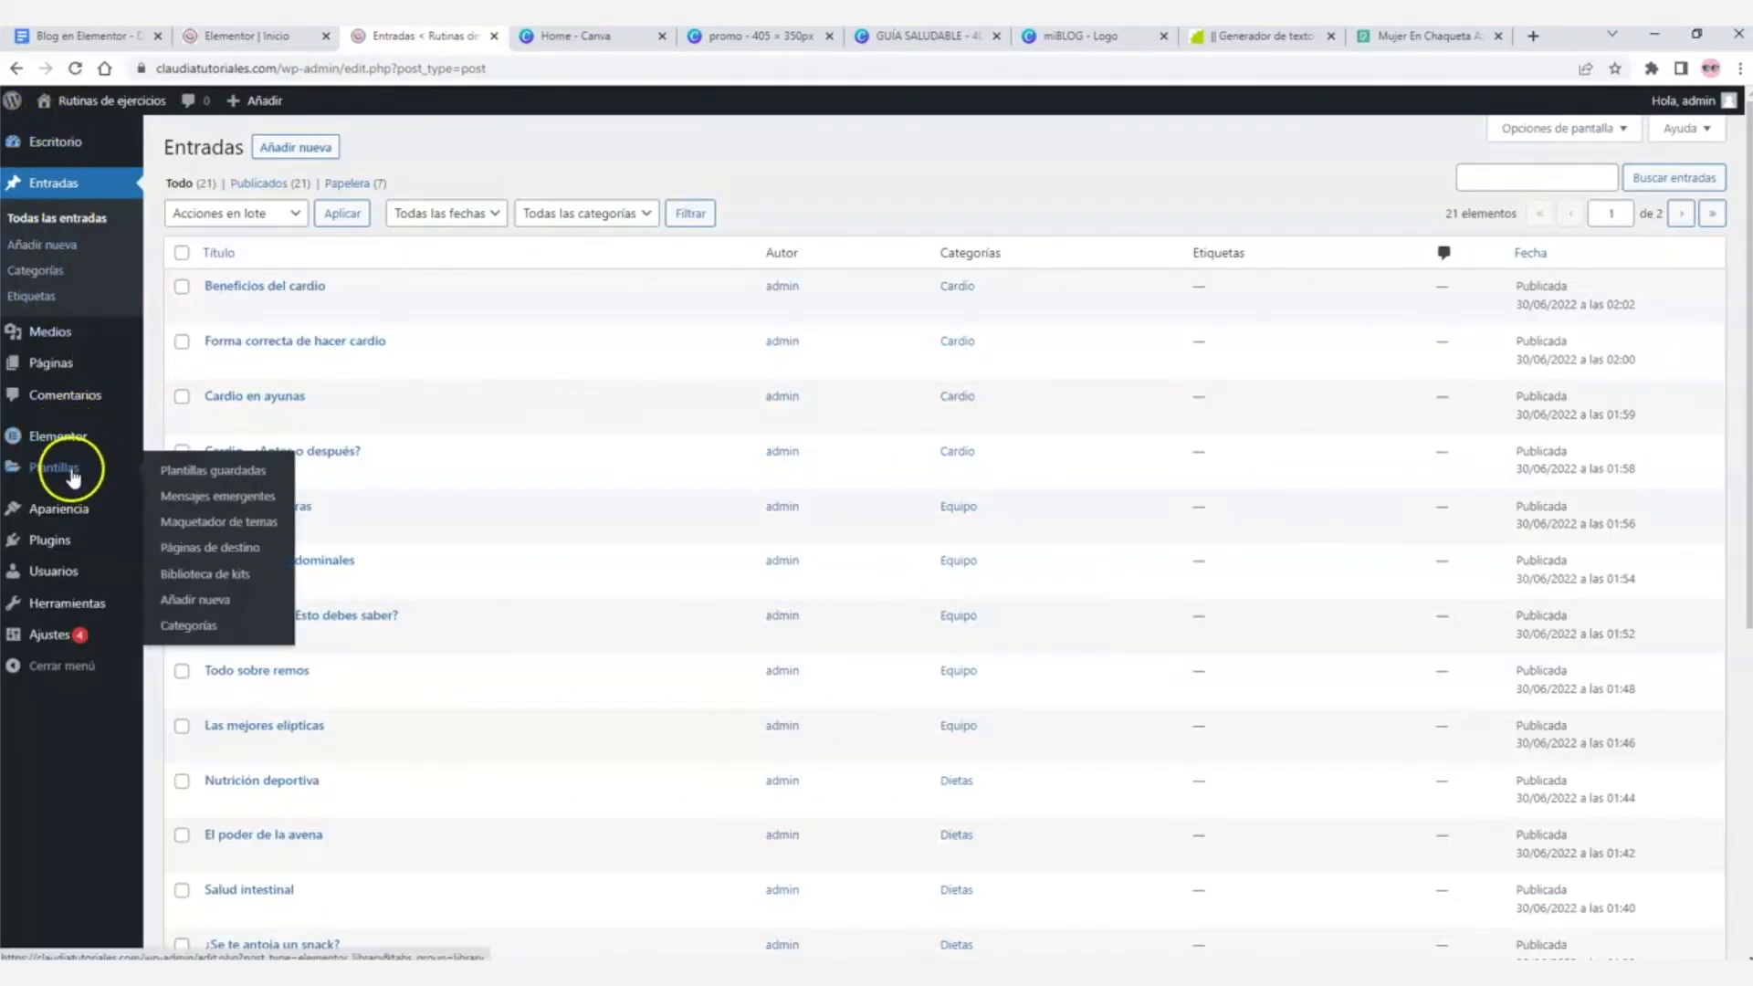
click(231, 472)
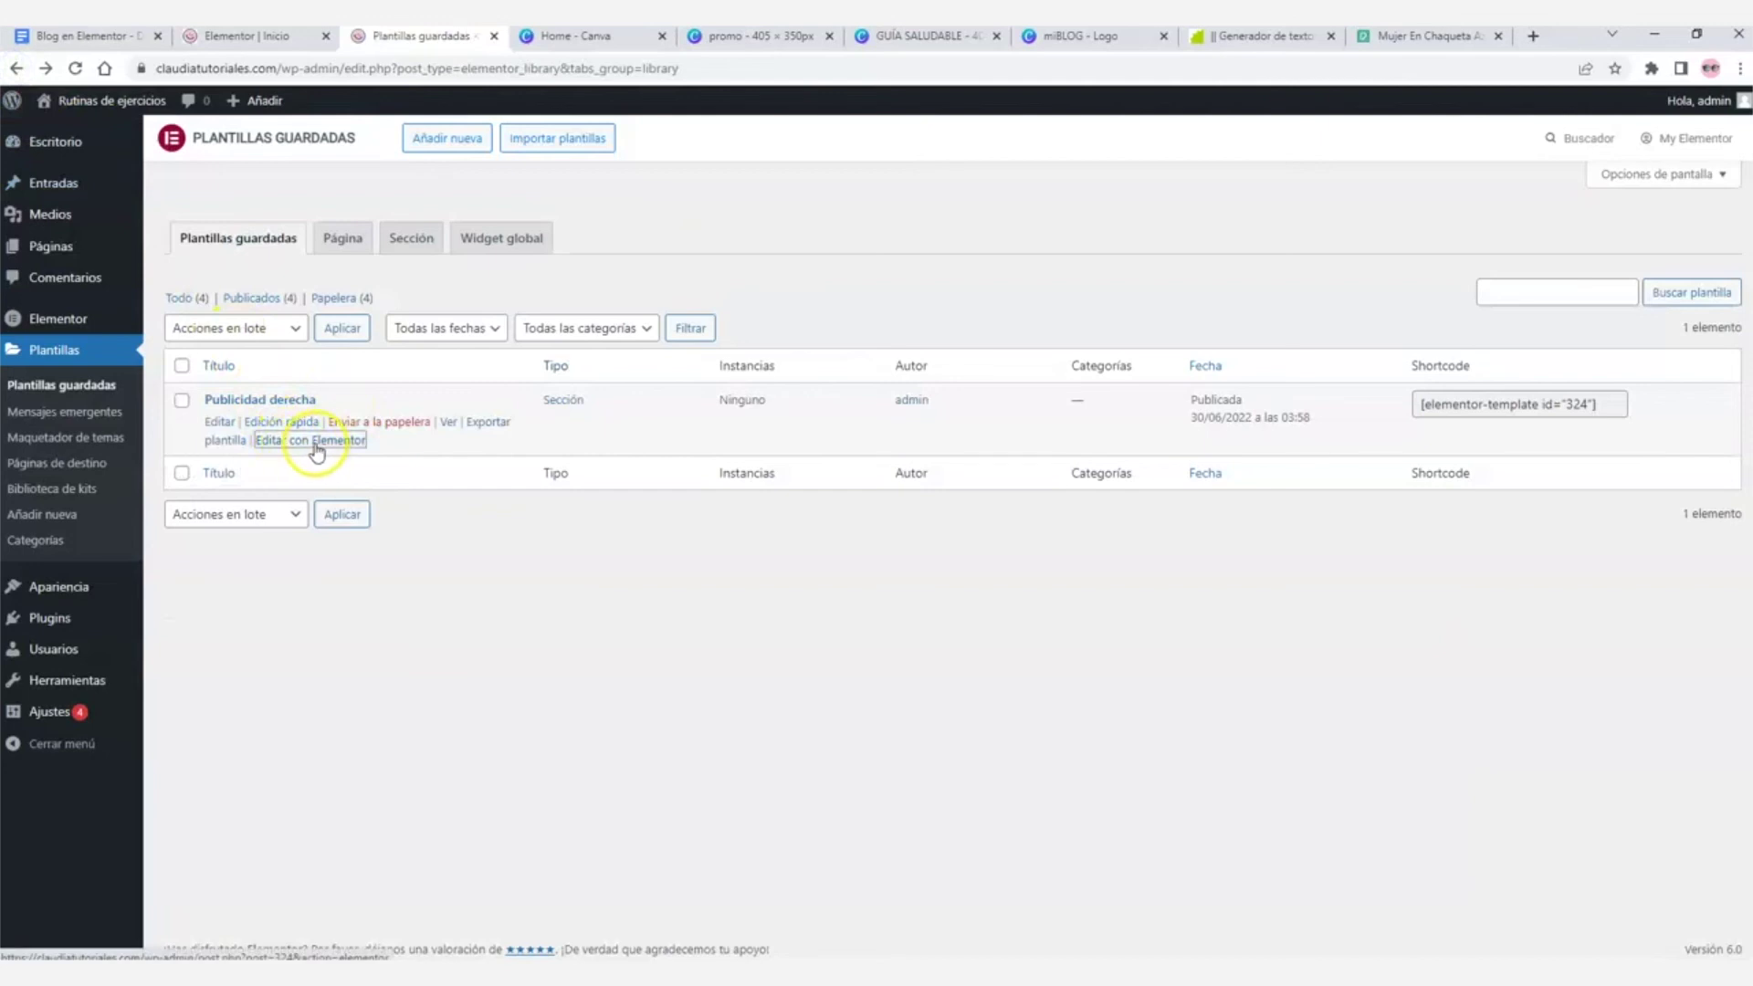
- Open the "Publicidad derecha" template in Elementor and check the Guía Saludable banner's image selection without replacing it
click(316, 447)
scroll(1554, 352, down, 5)
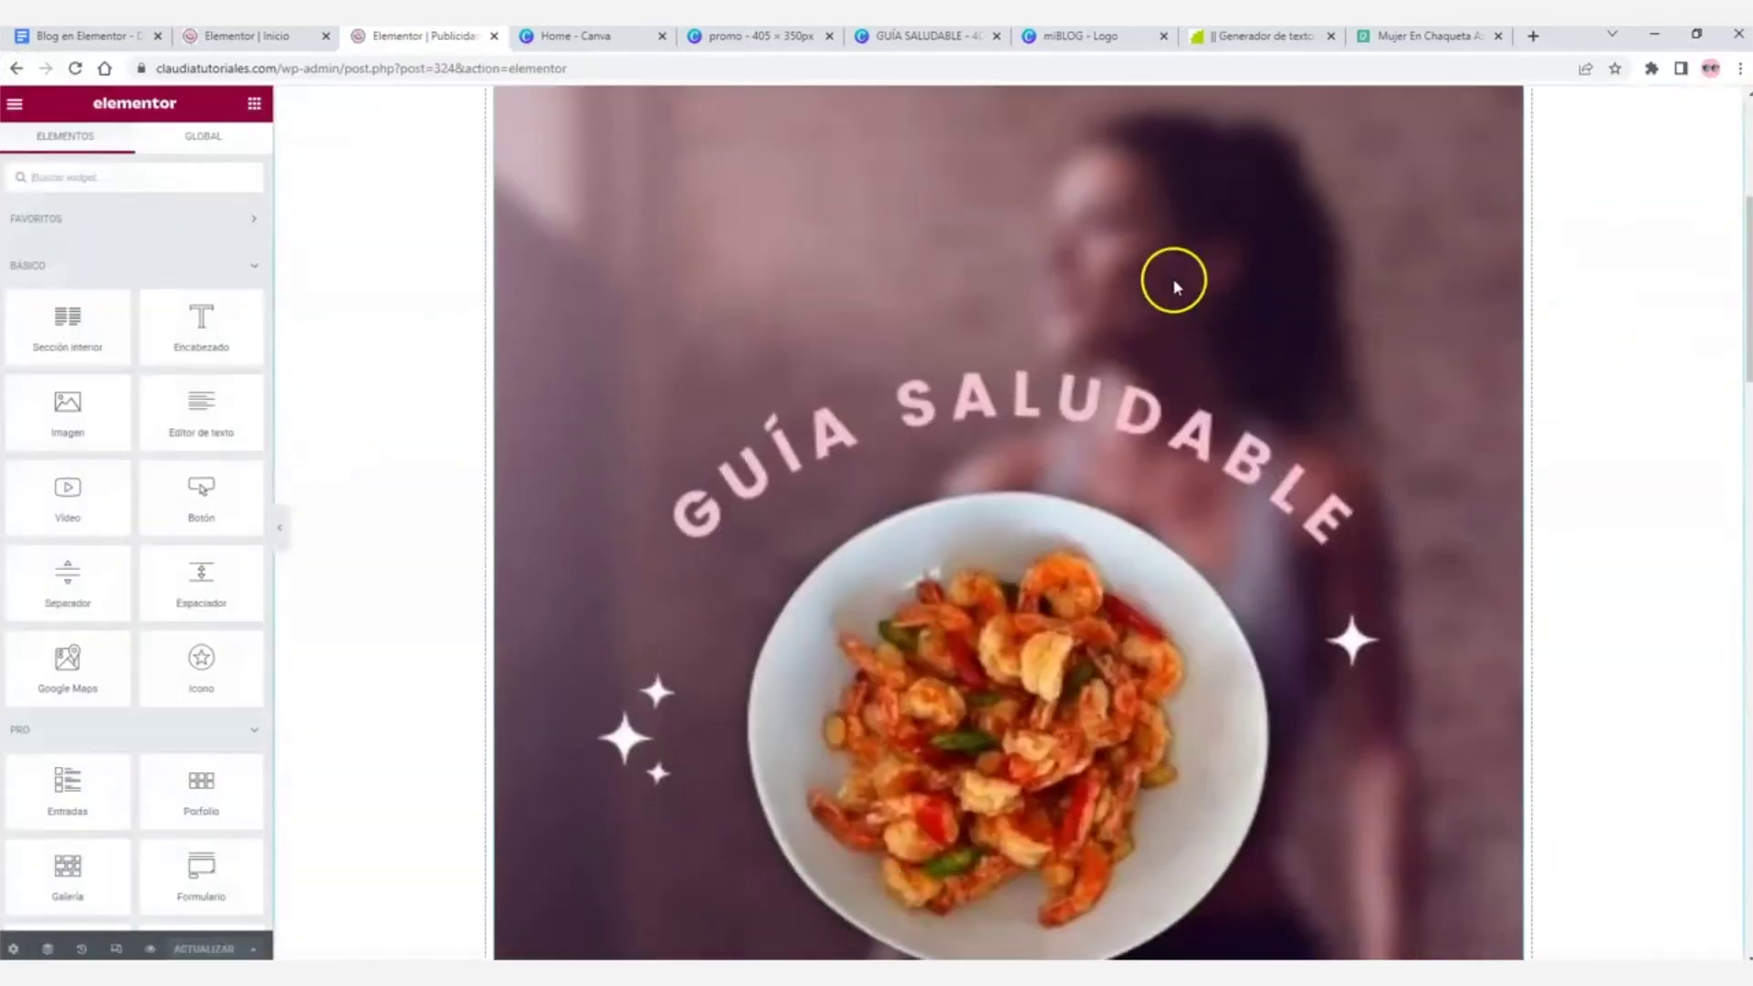
scroll(1108, 529, up, 4)
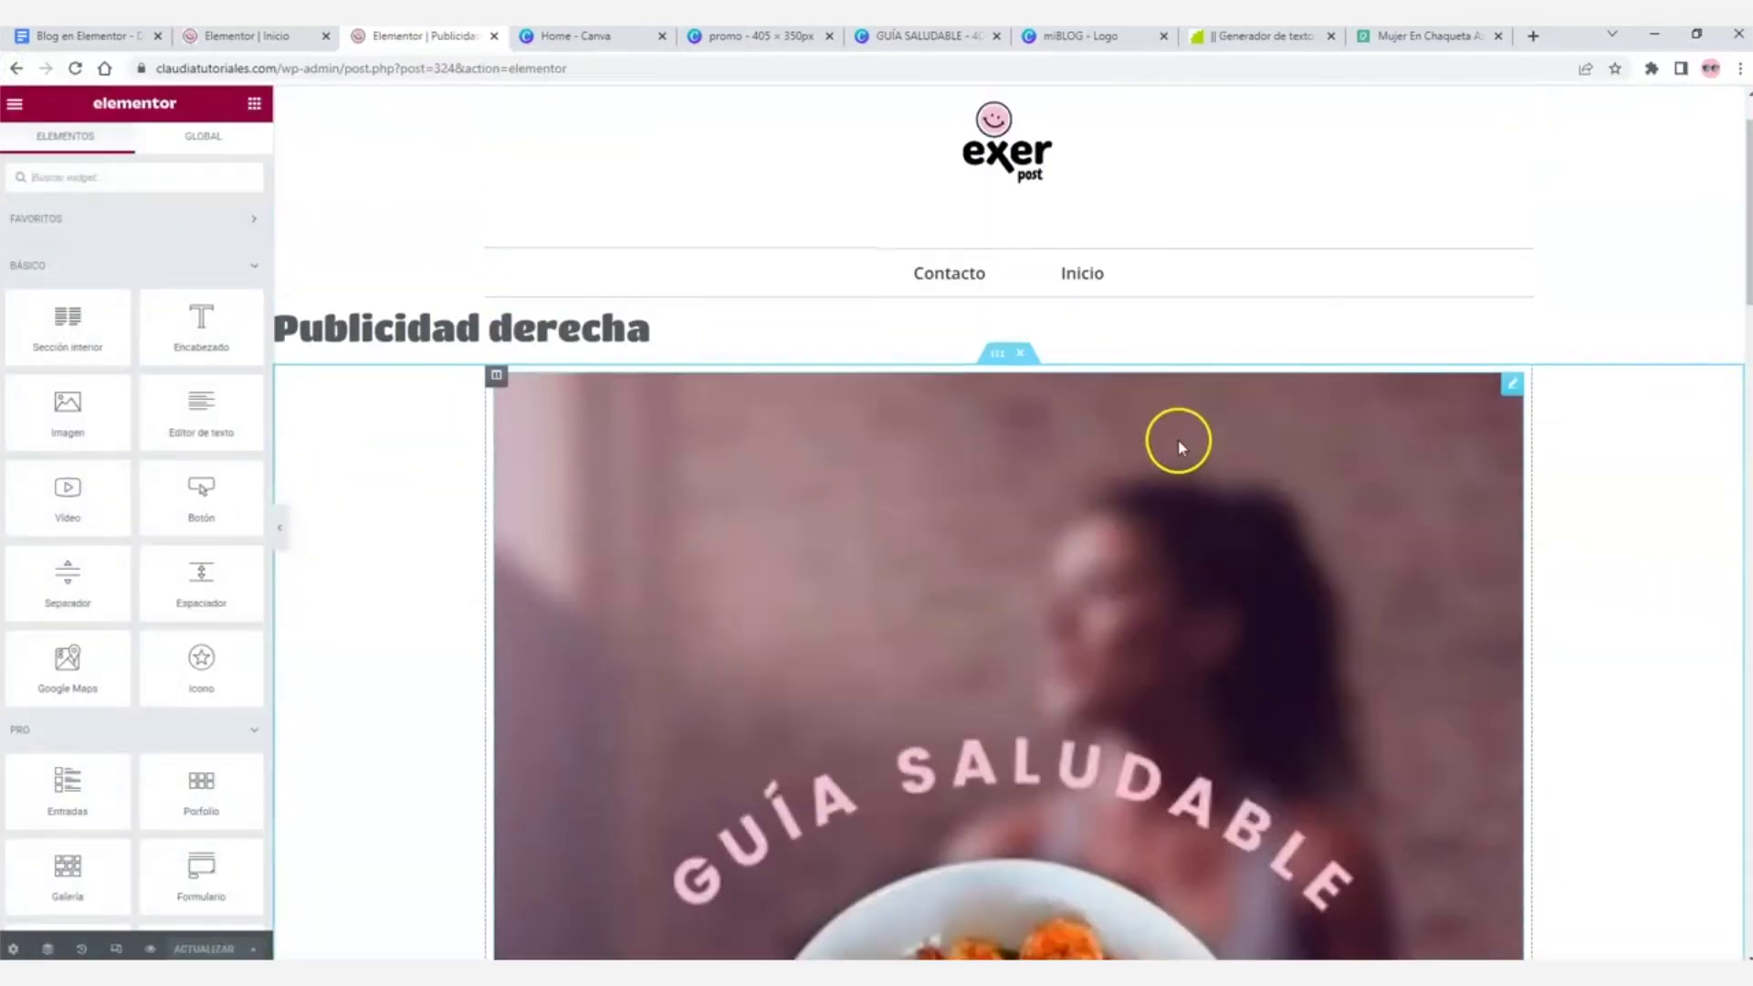
click(1177, 447)
click(135, 285)
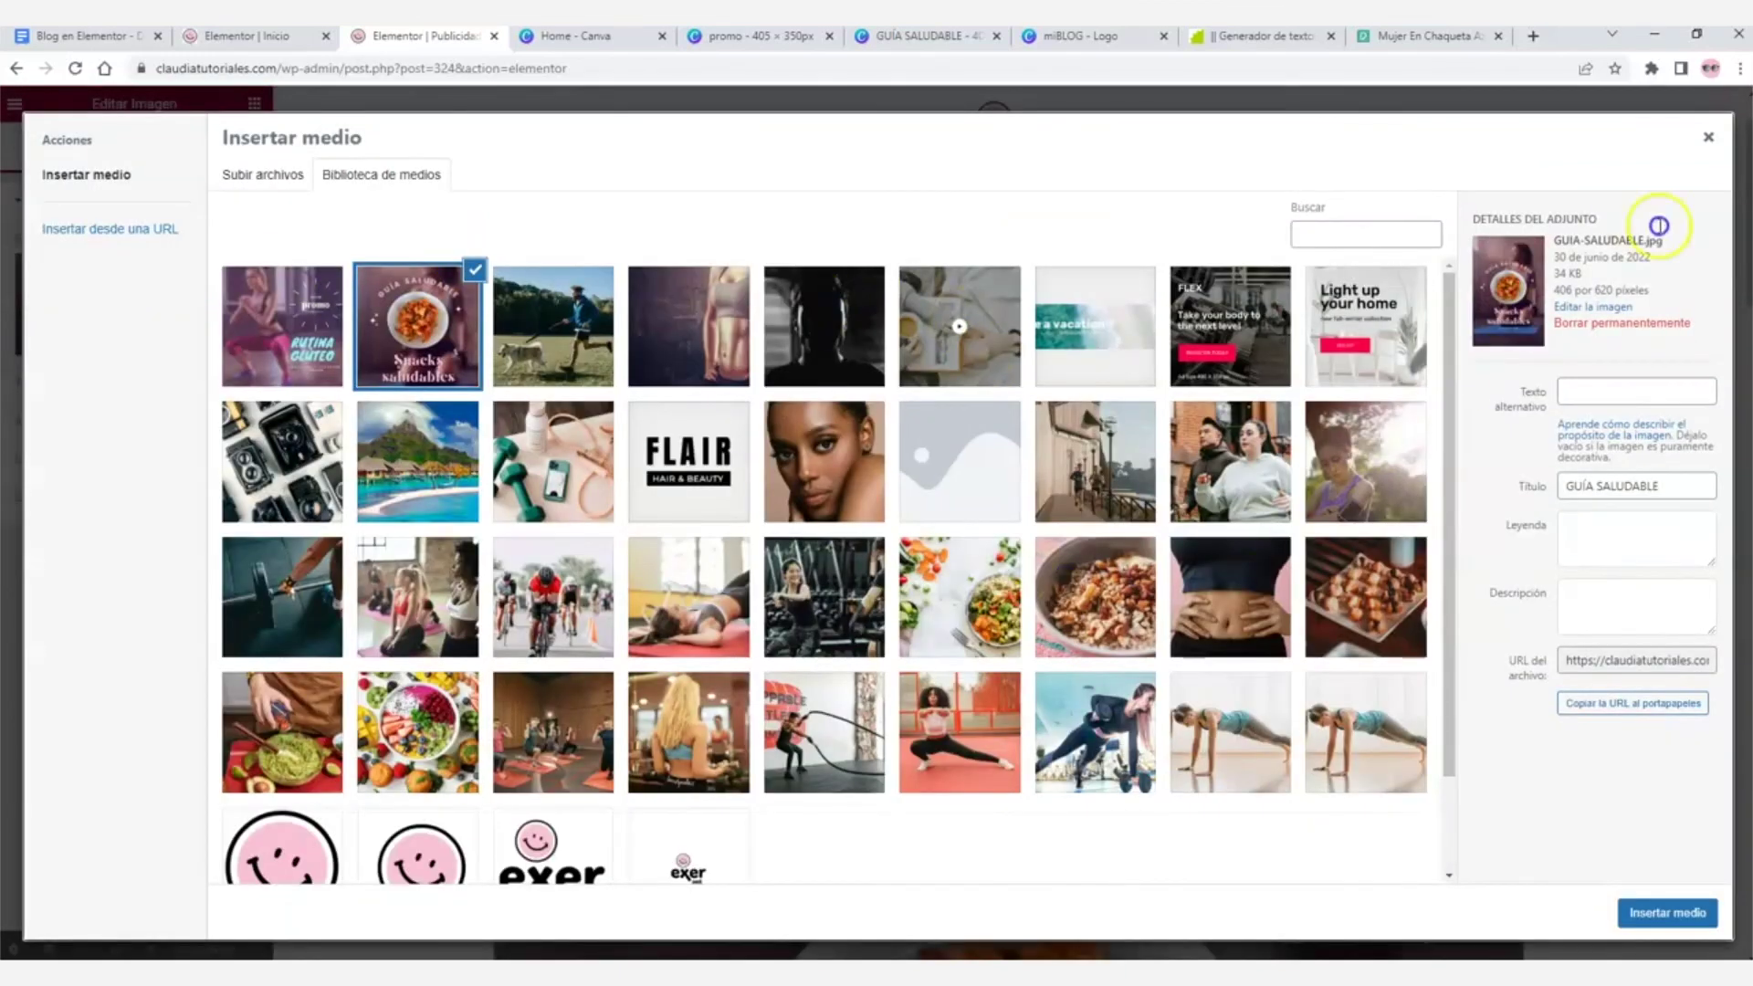
click(1709, 137)
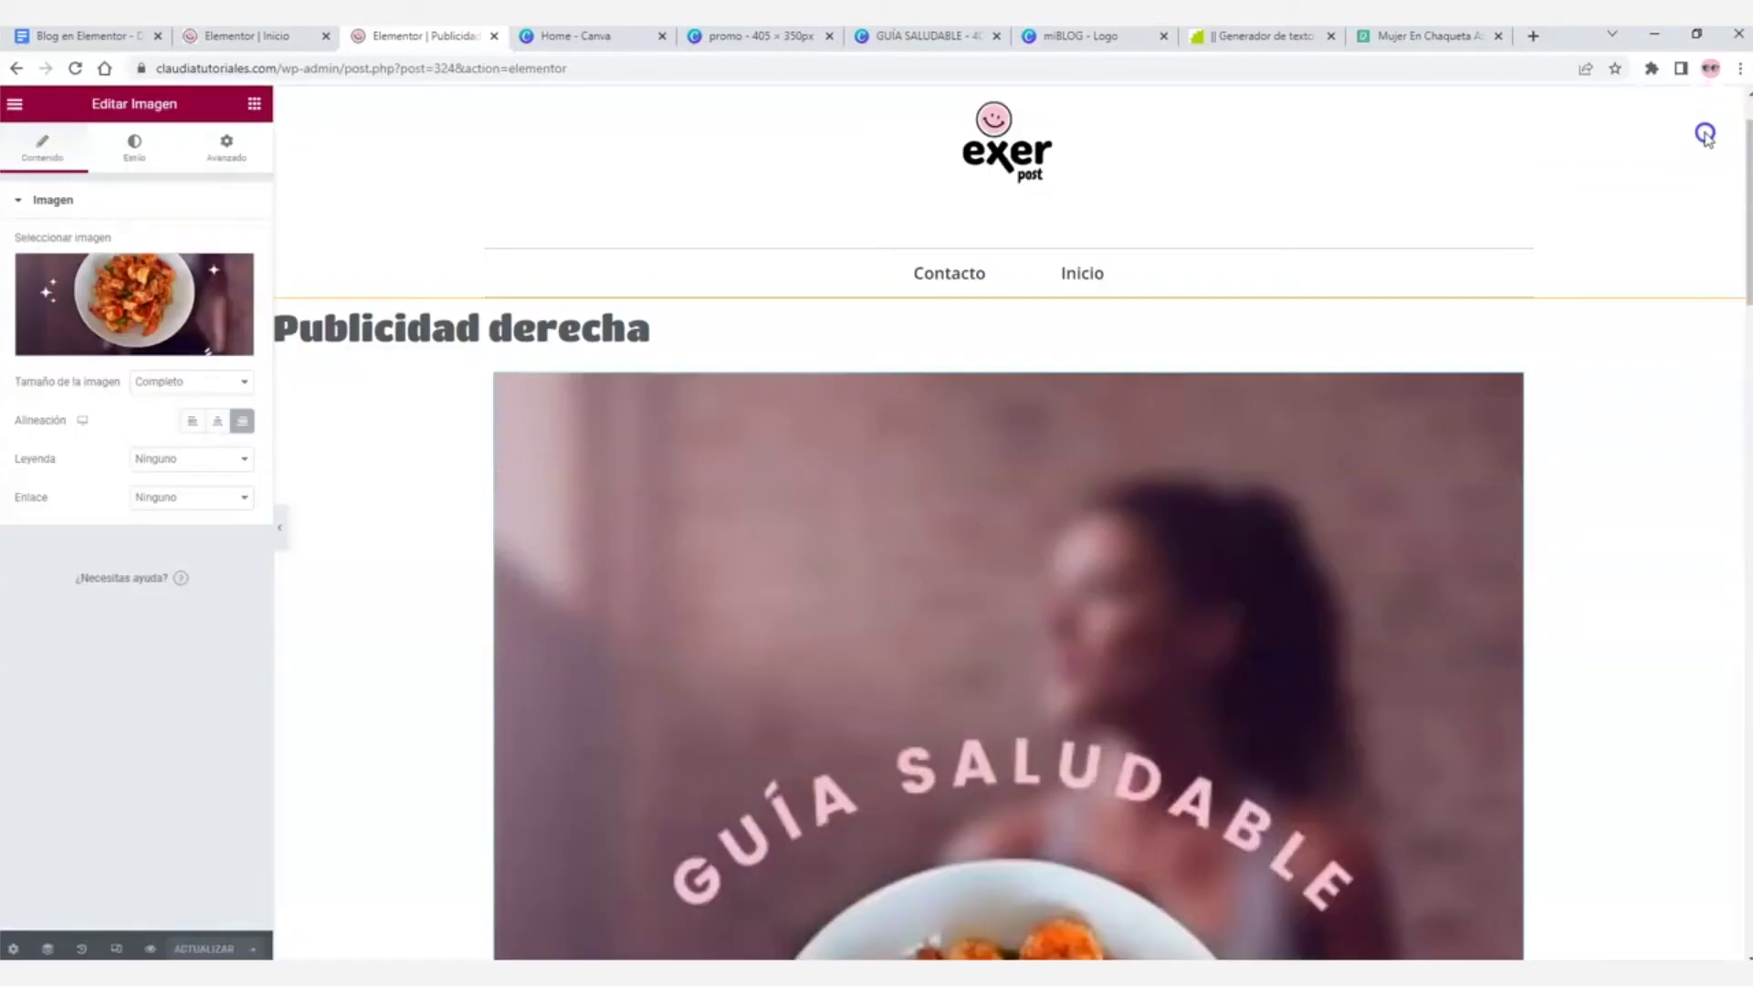
scroll(1277, 439, down, 2)
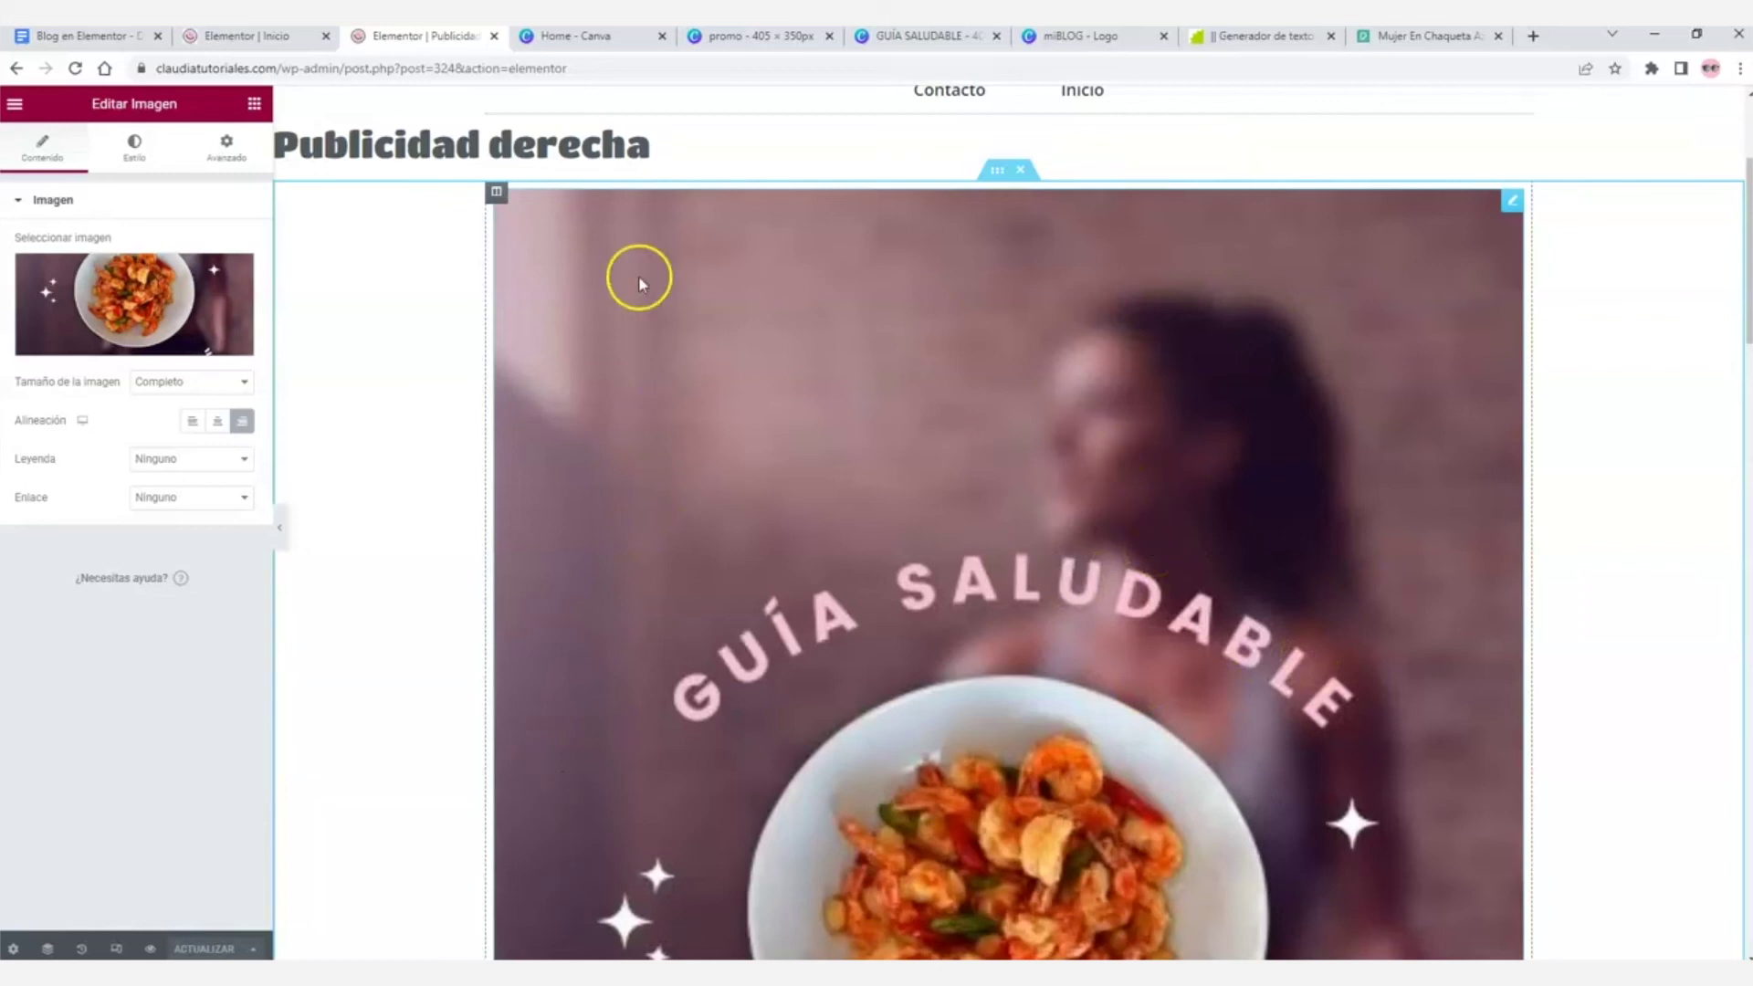
- Exit the template to WordPress, return to the Inicio page editor and update the page
click(14, 104)
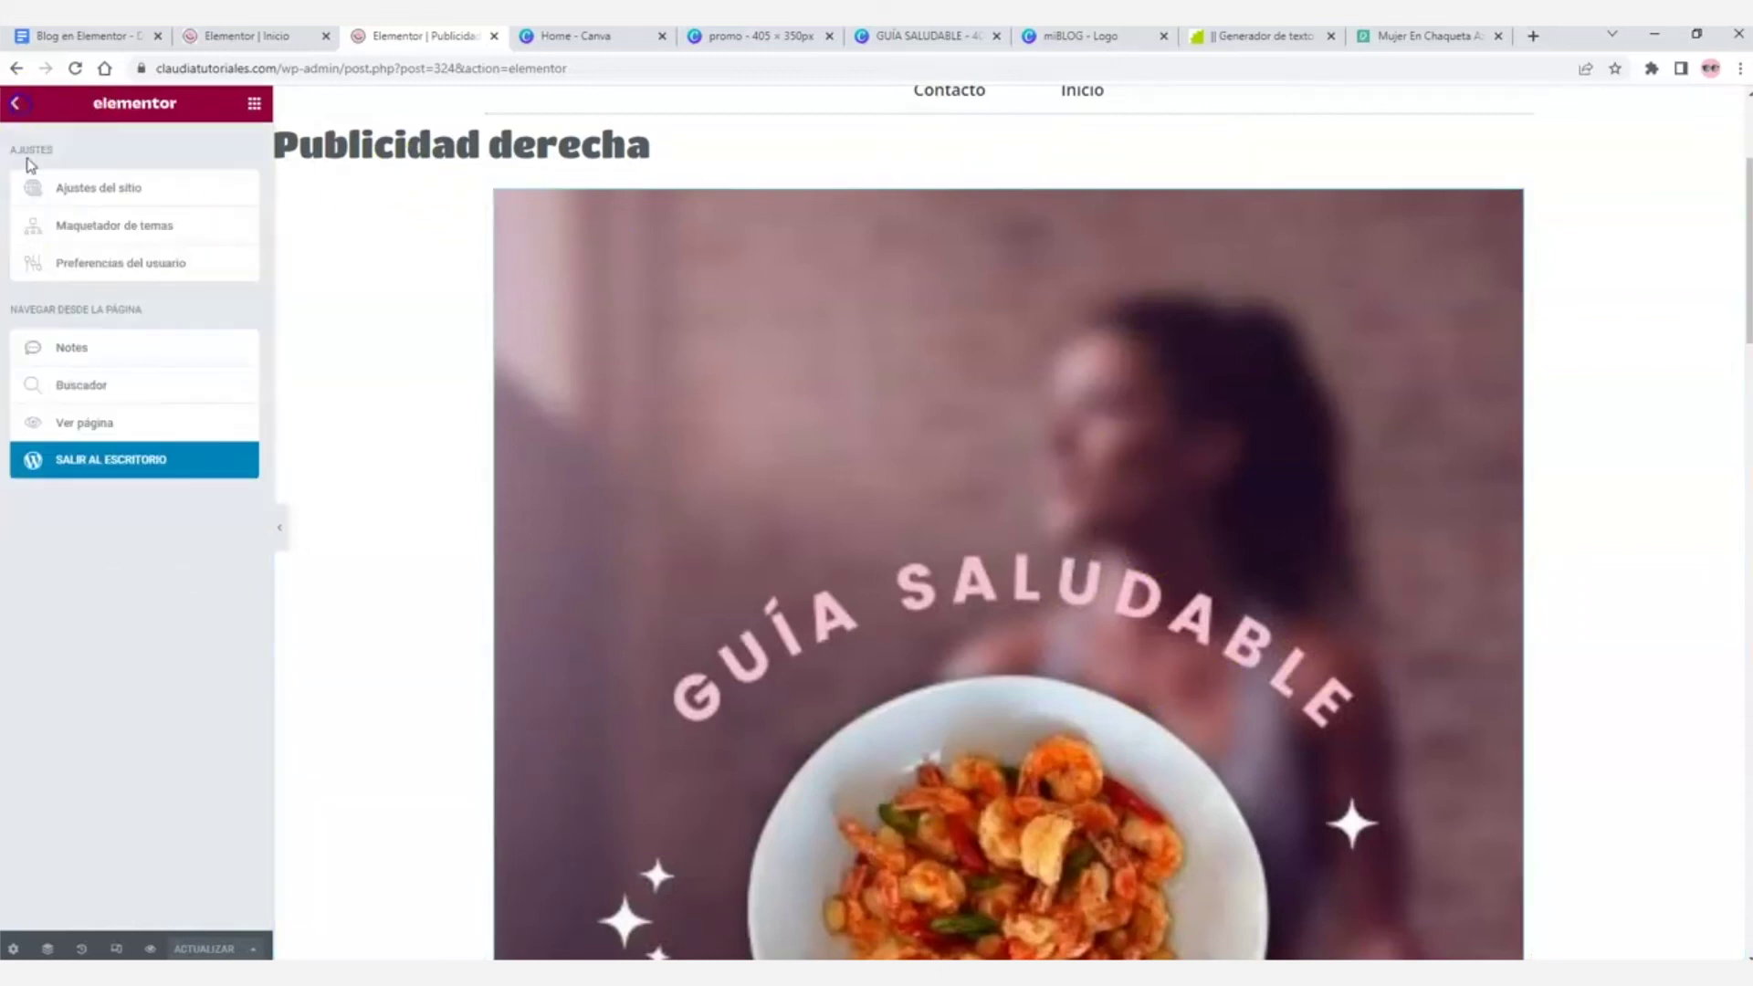
click(88, 468)
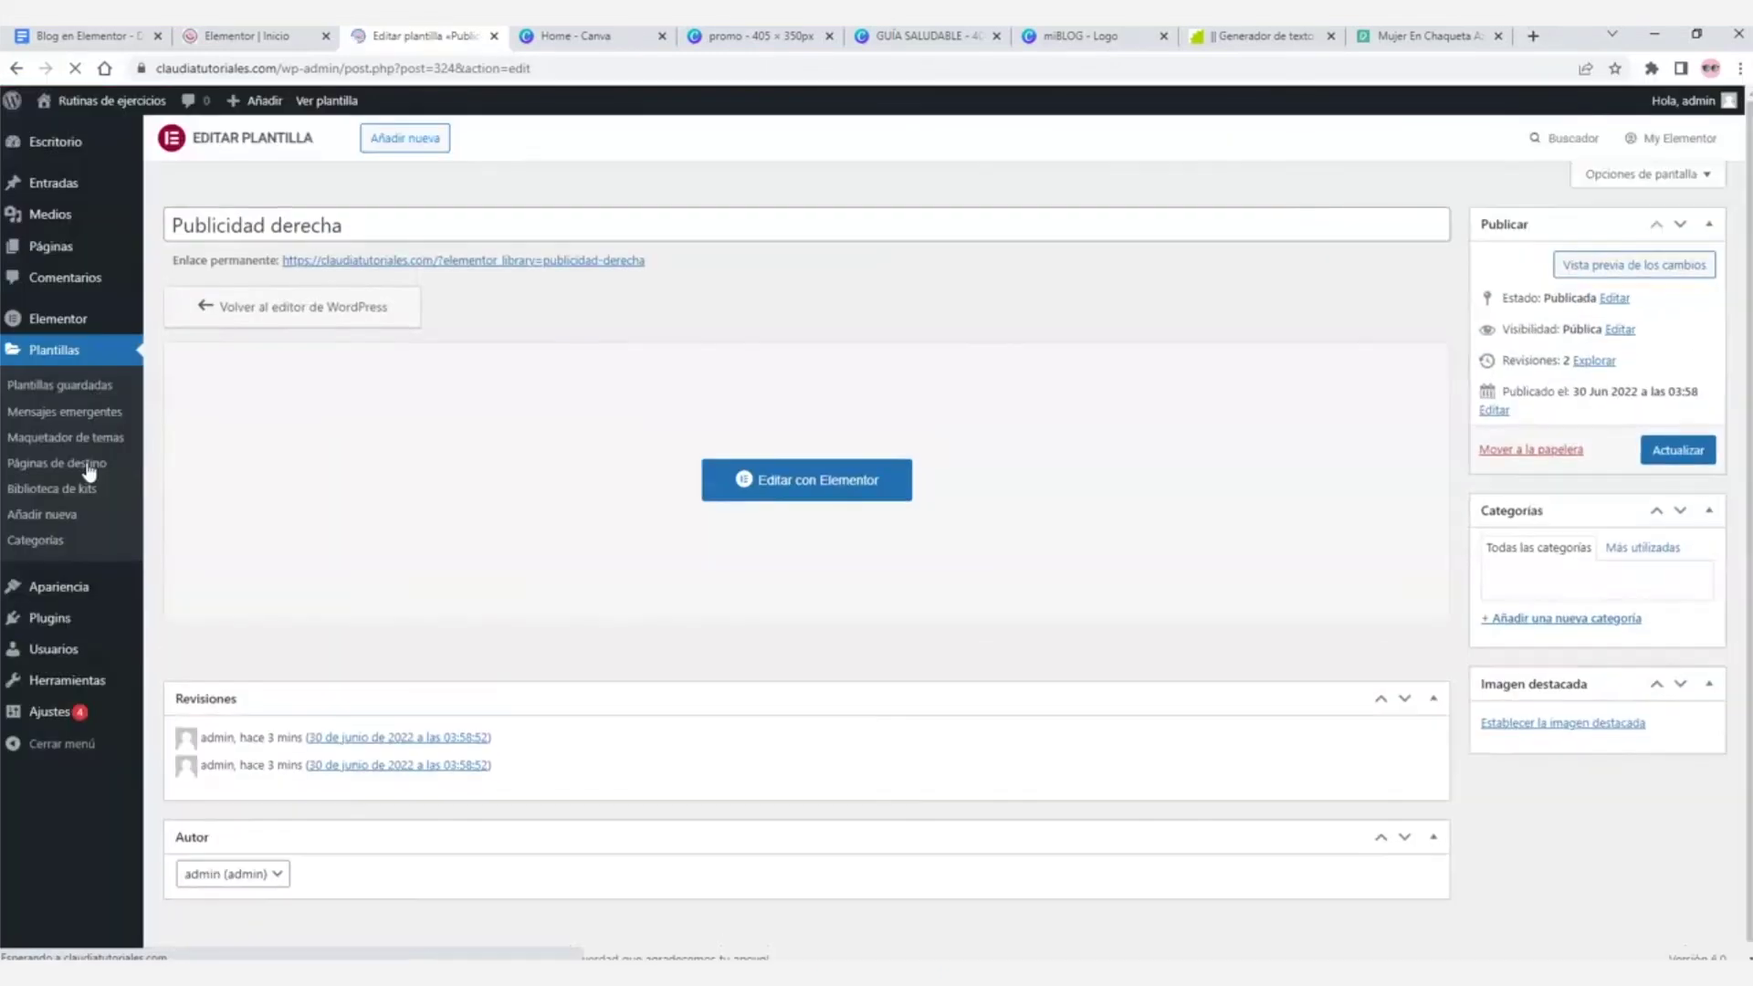
click(254, 40)
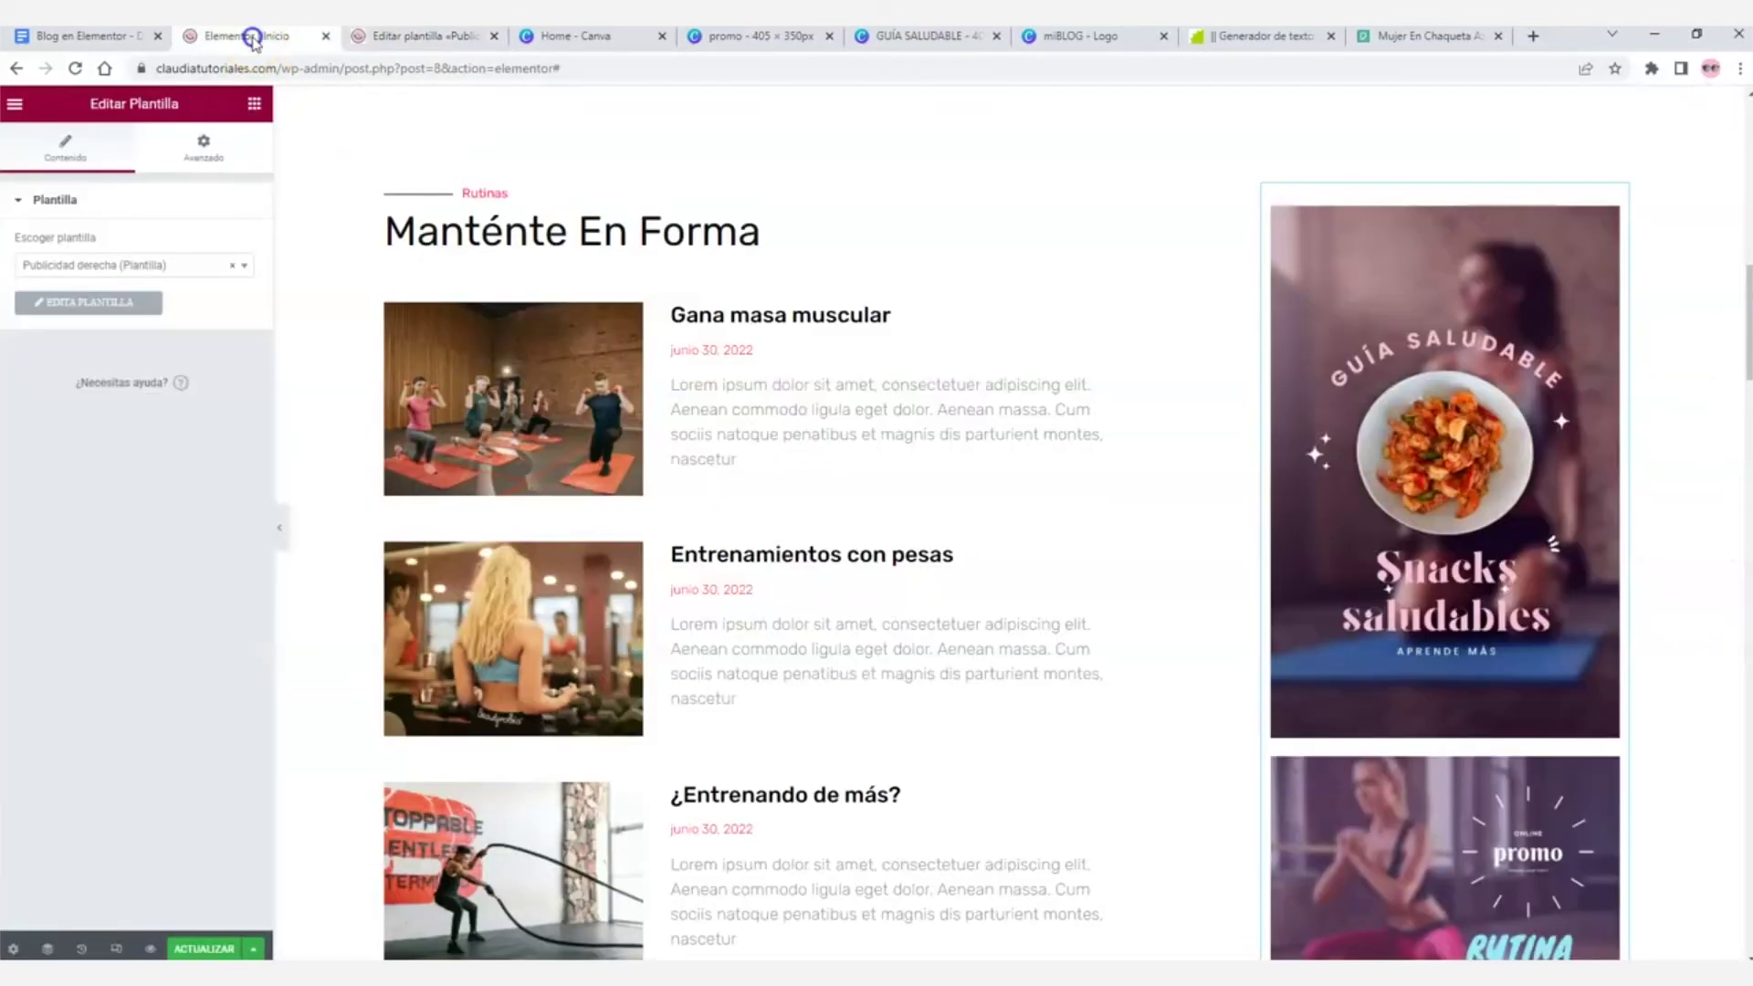
click(204, 950)
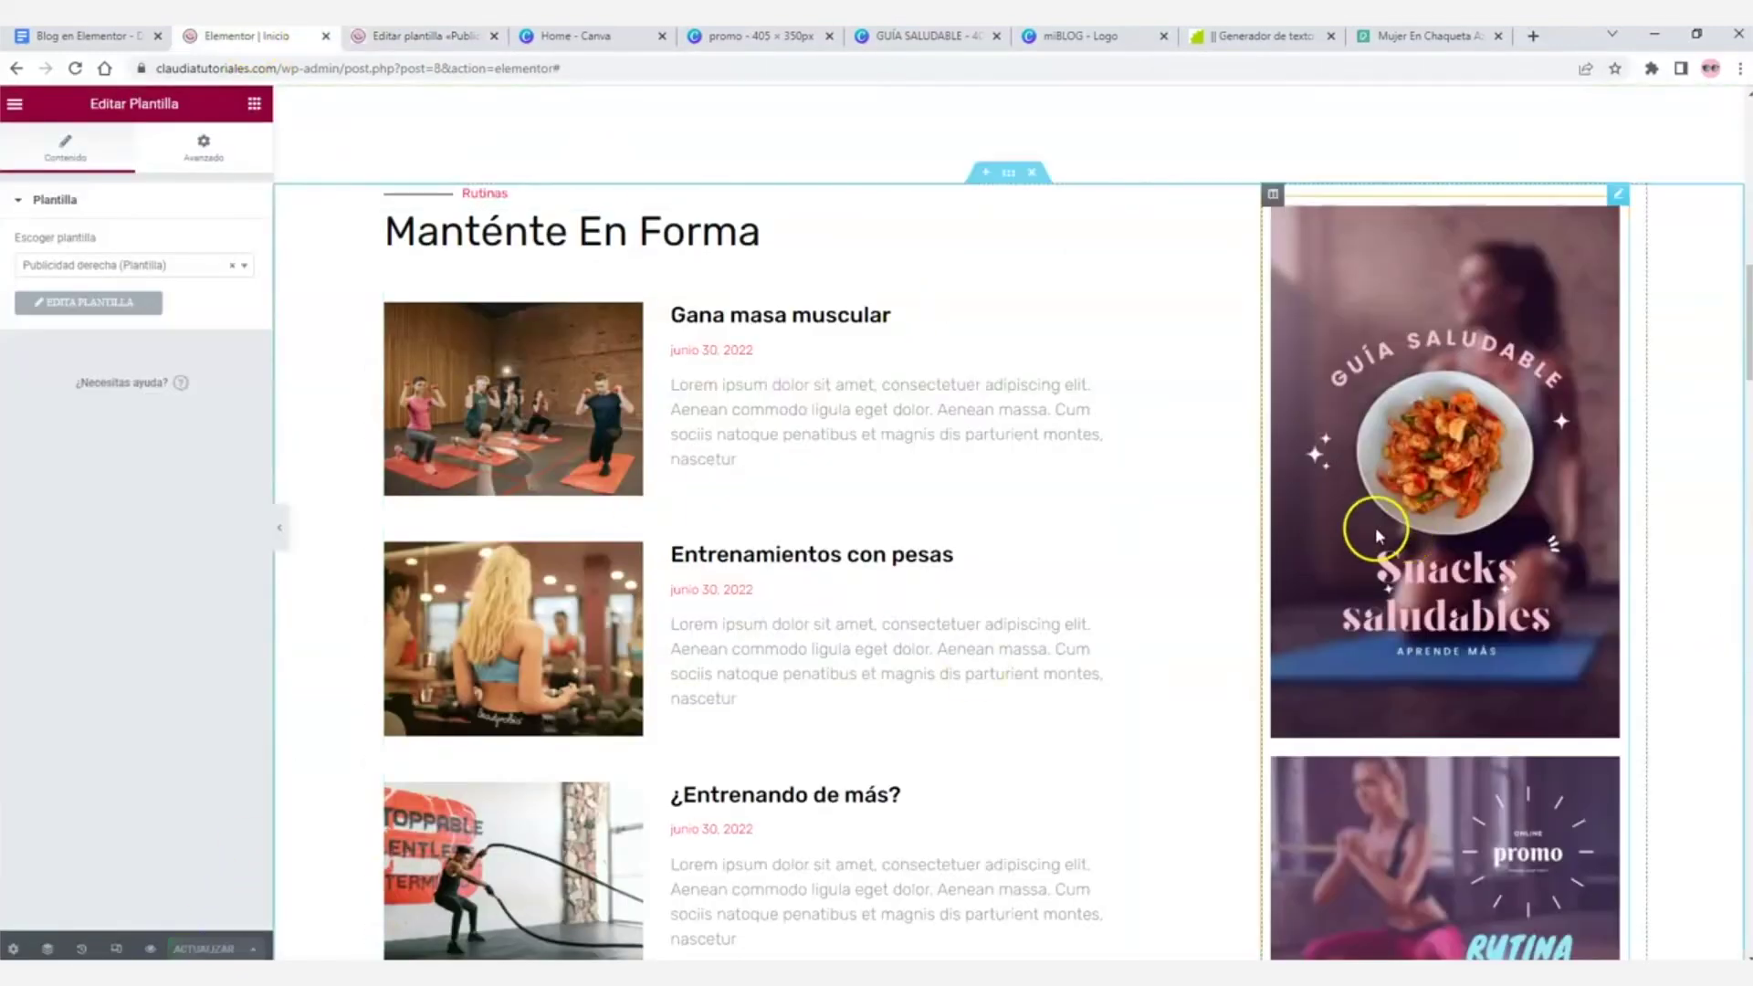
- Review the Inicio page in desktop view, from the "Cambia Tu Vida" hero down to the Dietas section
click(281, 531)
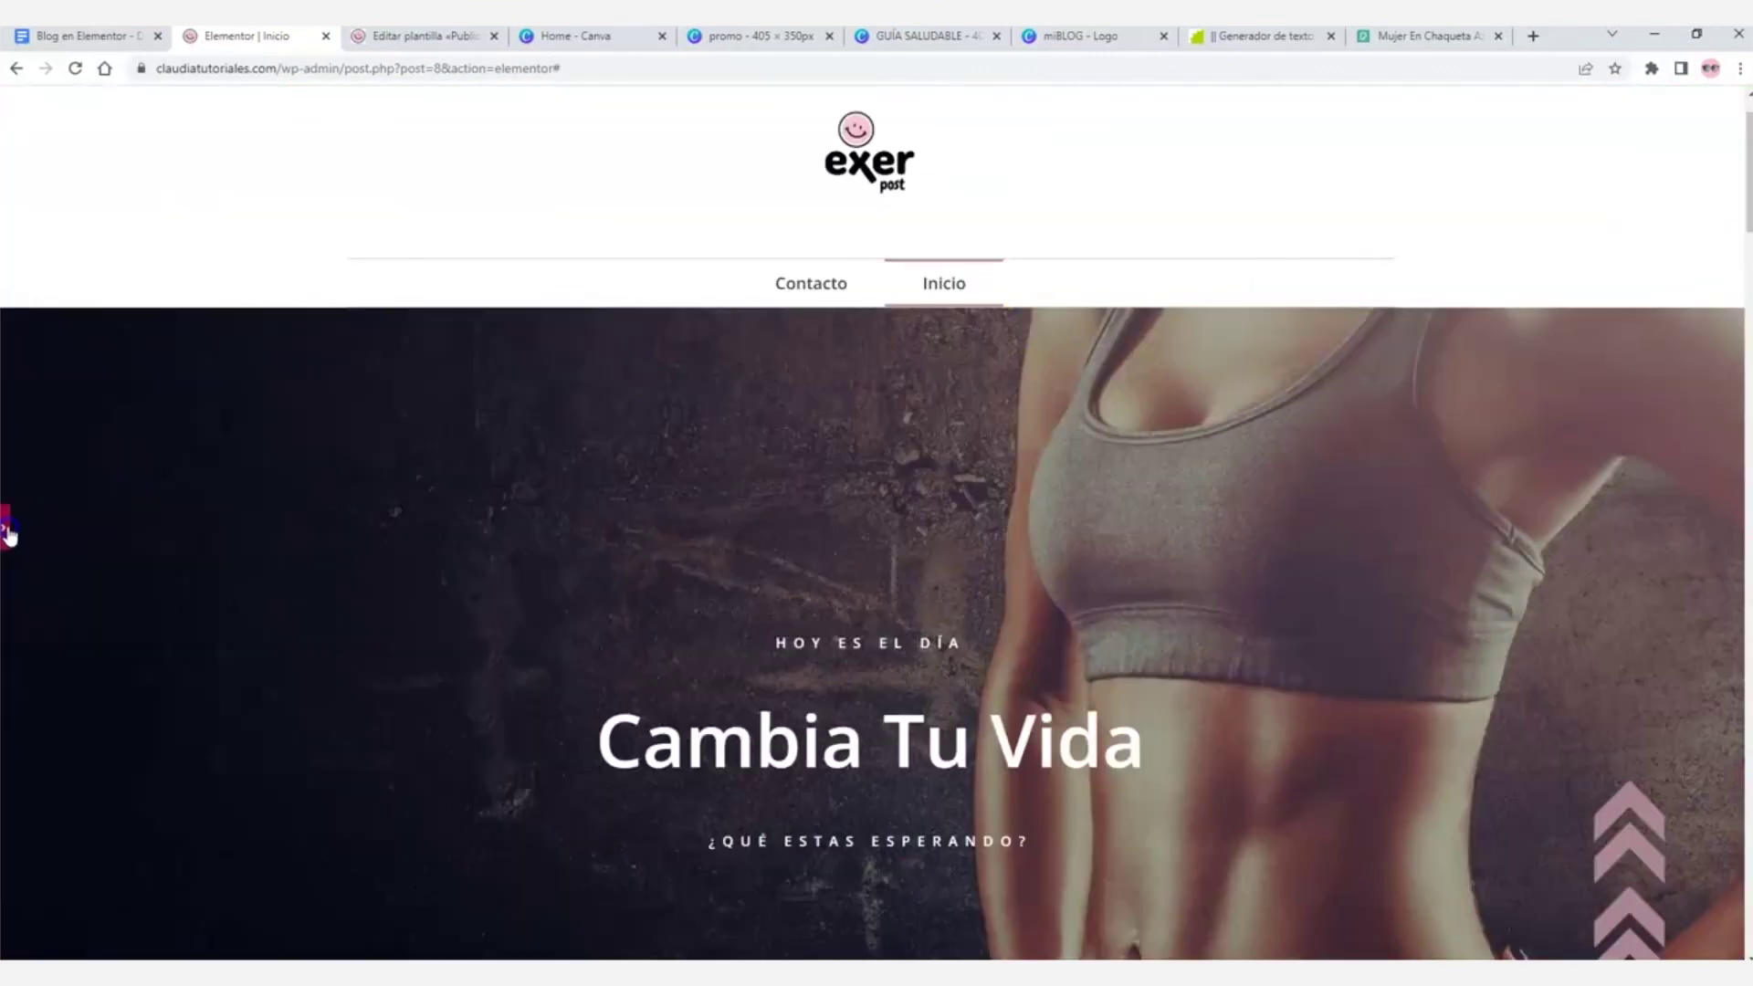
click(90, 532)
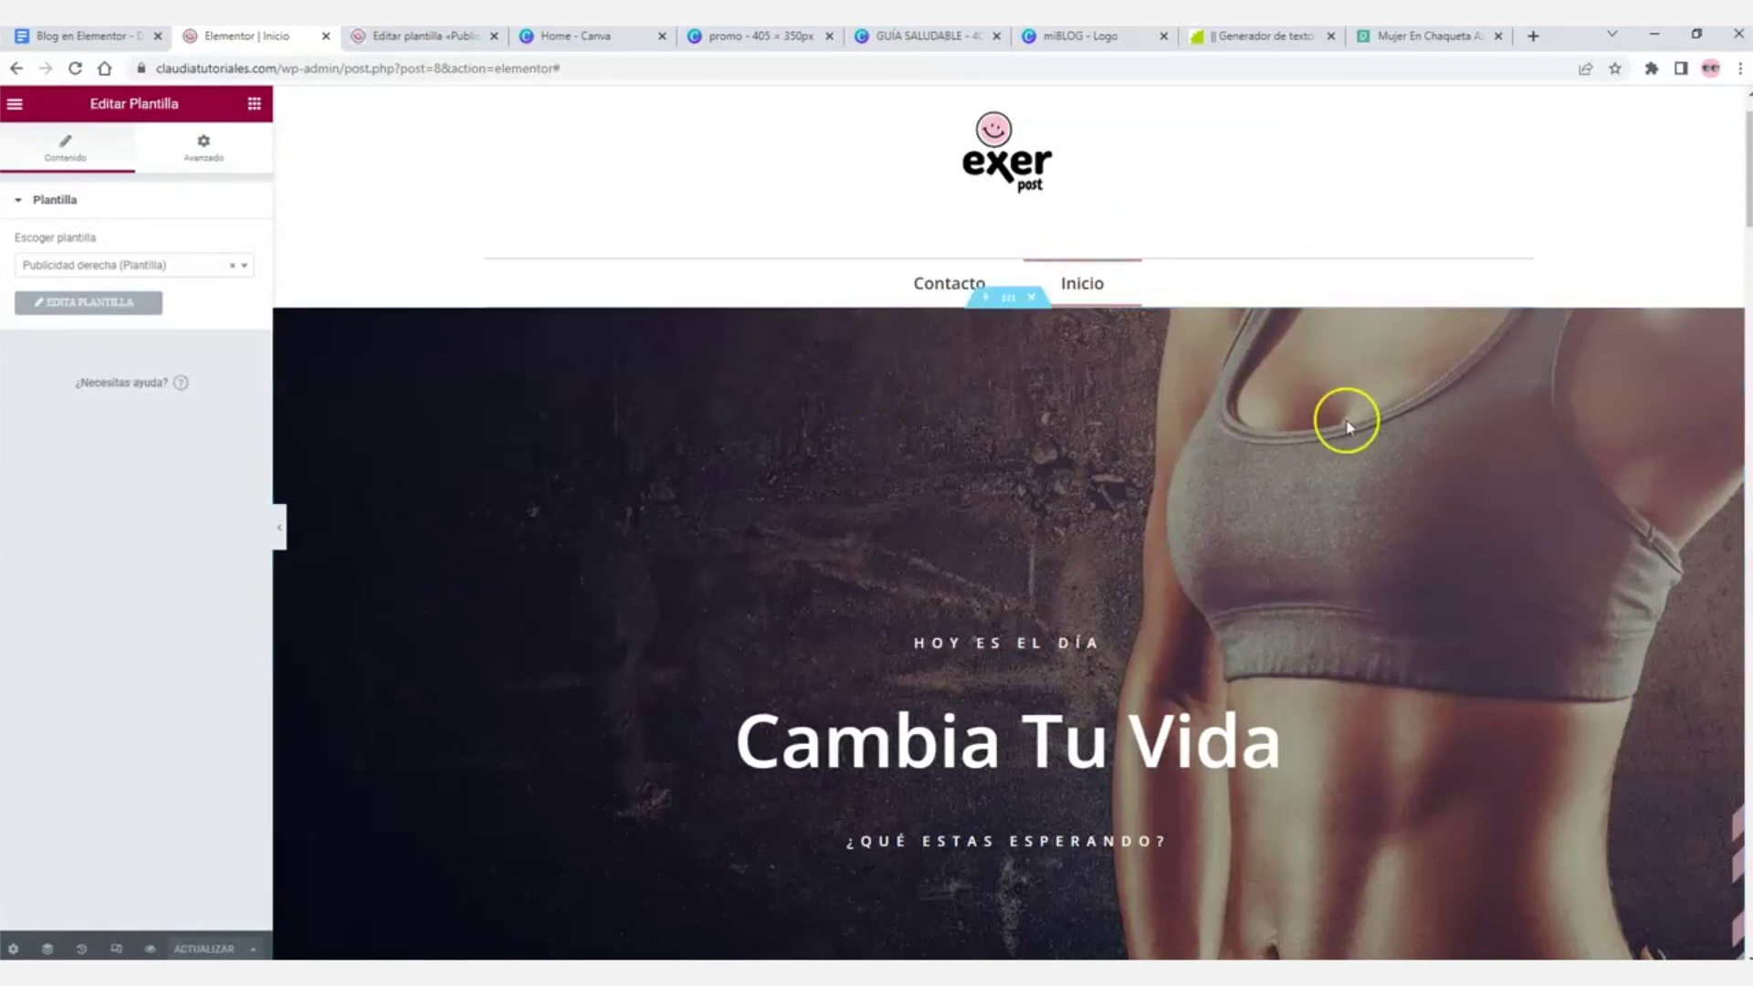
scroll(1296, 478, down, 10)
scroll(1191, 593, down, 10)
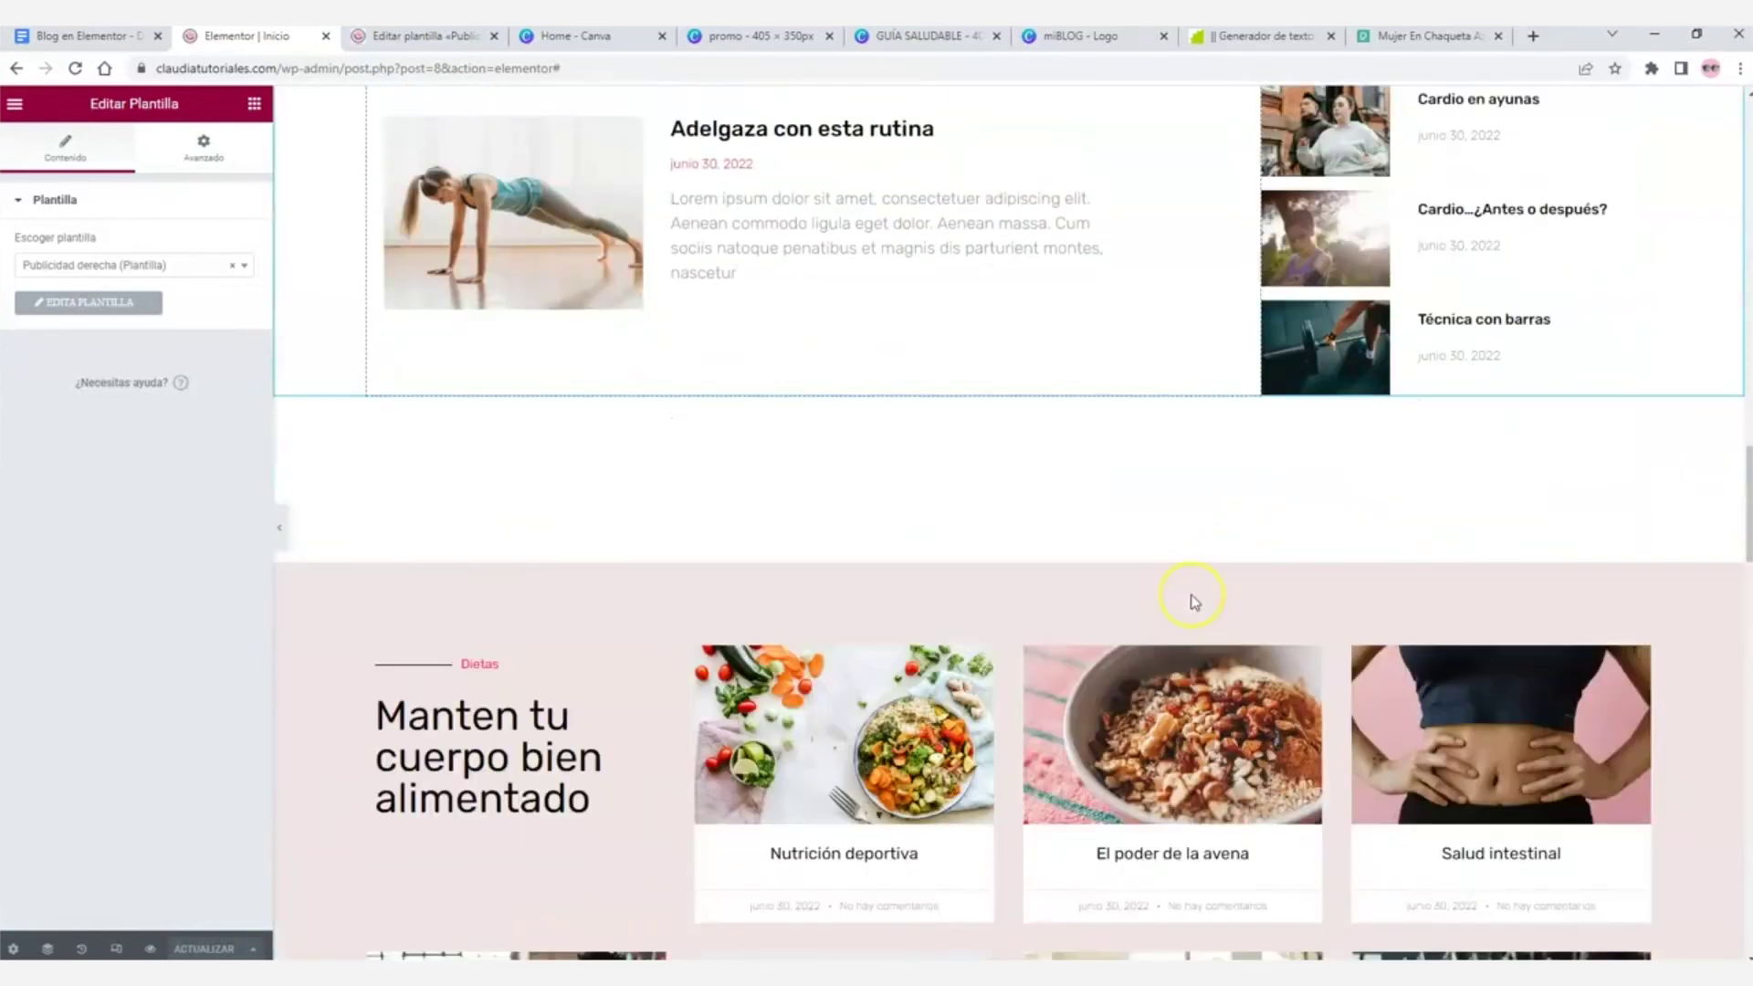
scroll(1192, 593, up, 15)
scroll(1191, 594, up, 5)
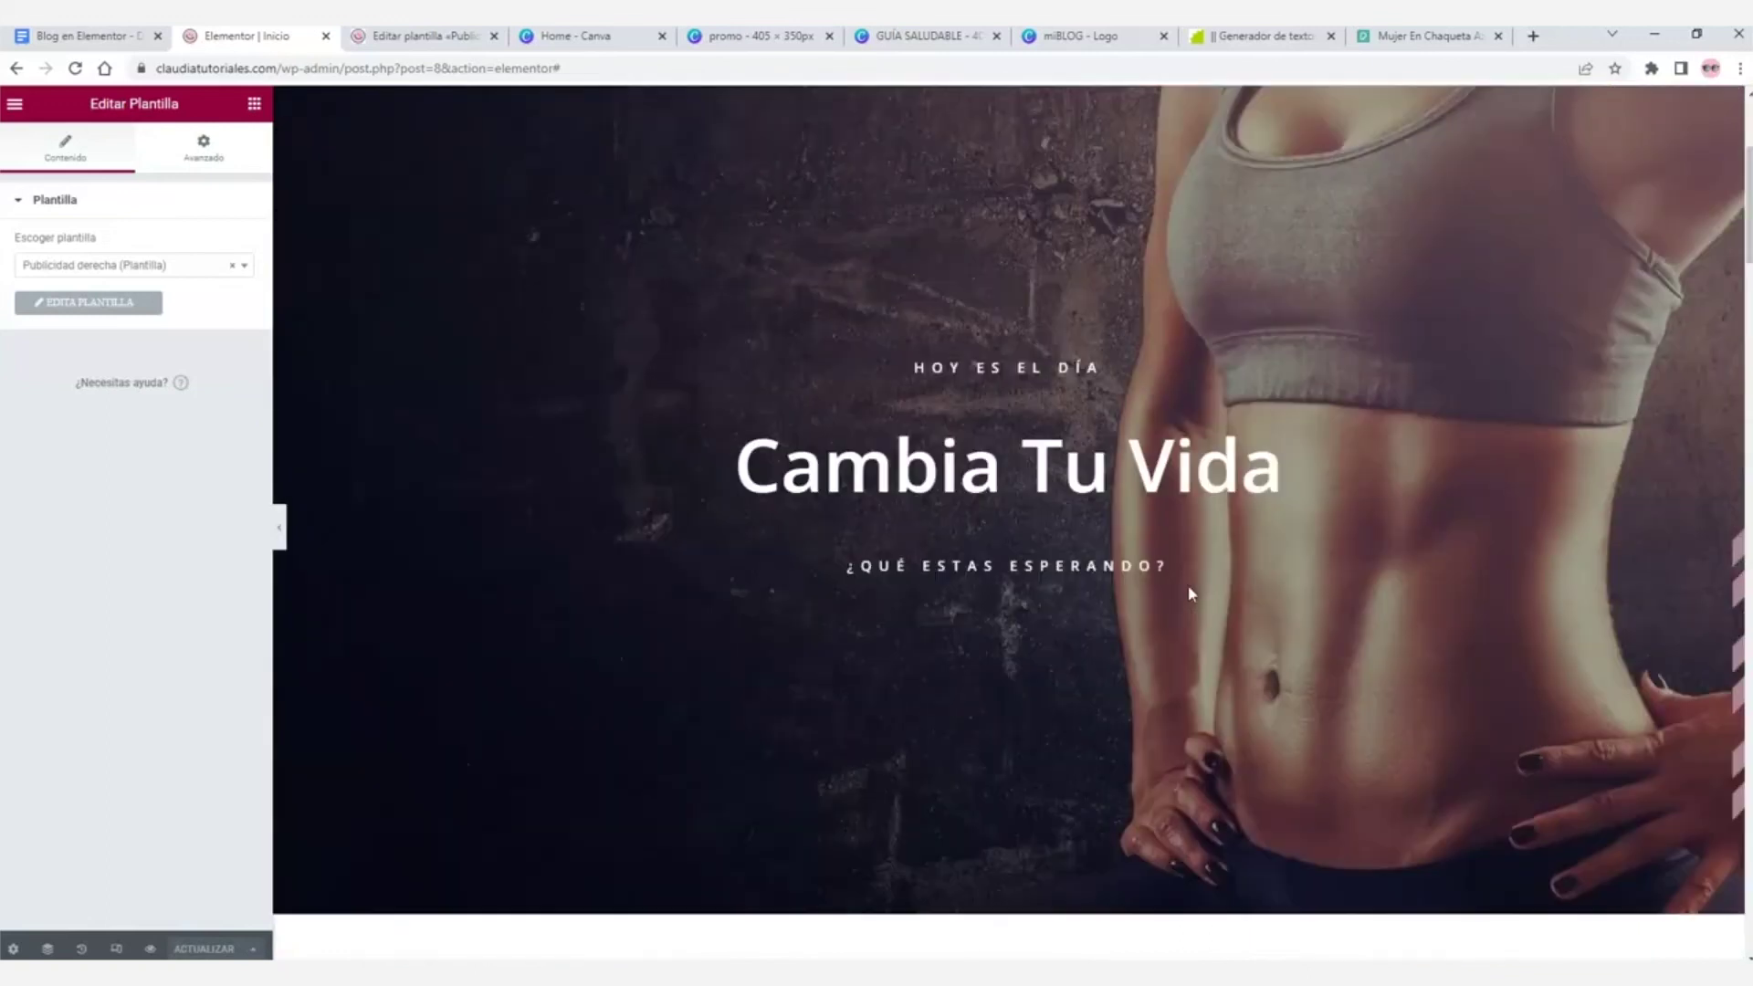
click(808, 747)
- Preview the Inicio page in mobile view and check the layout from the header down to the "Cambiemos Juntos" section
click(116, 948)
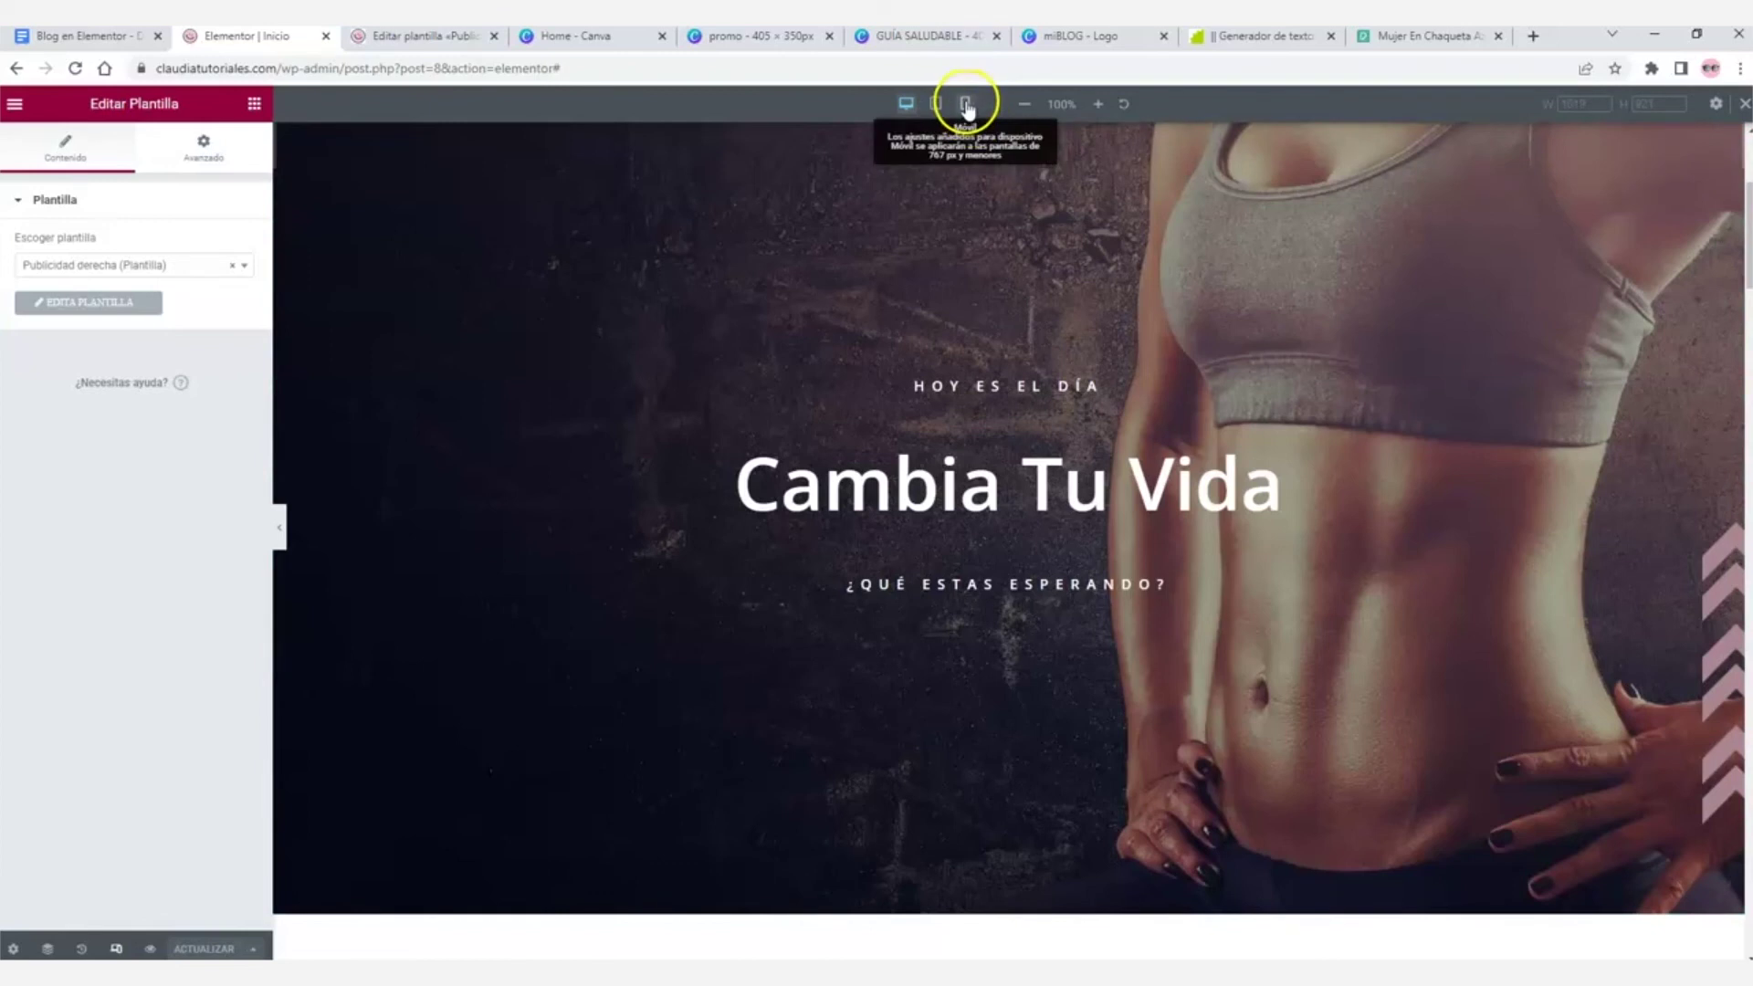
click(965, 106)
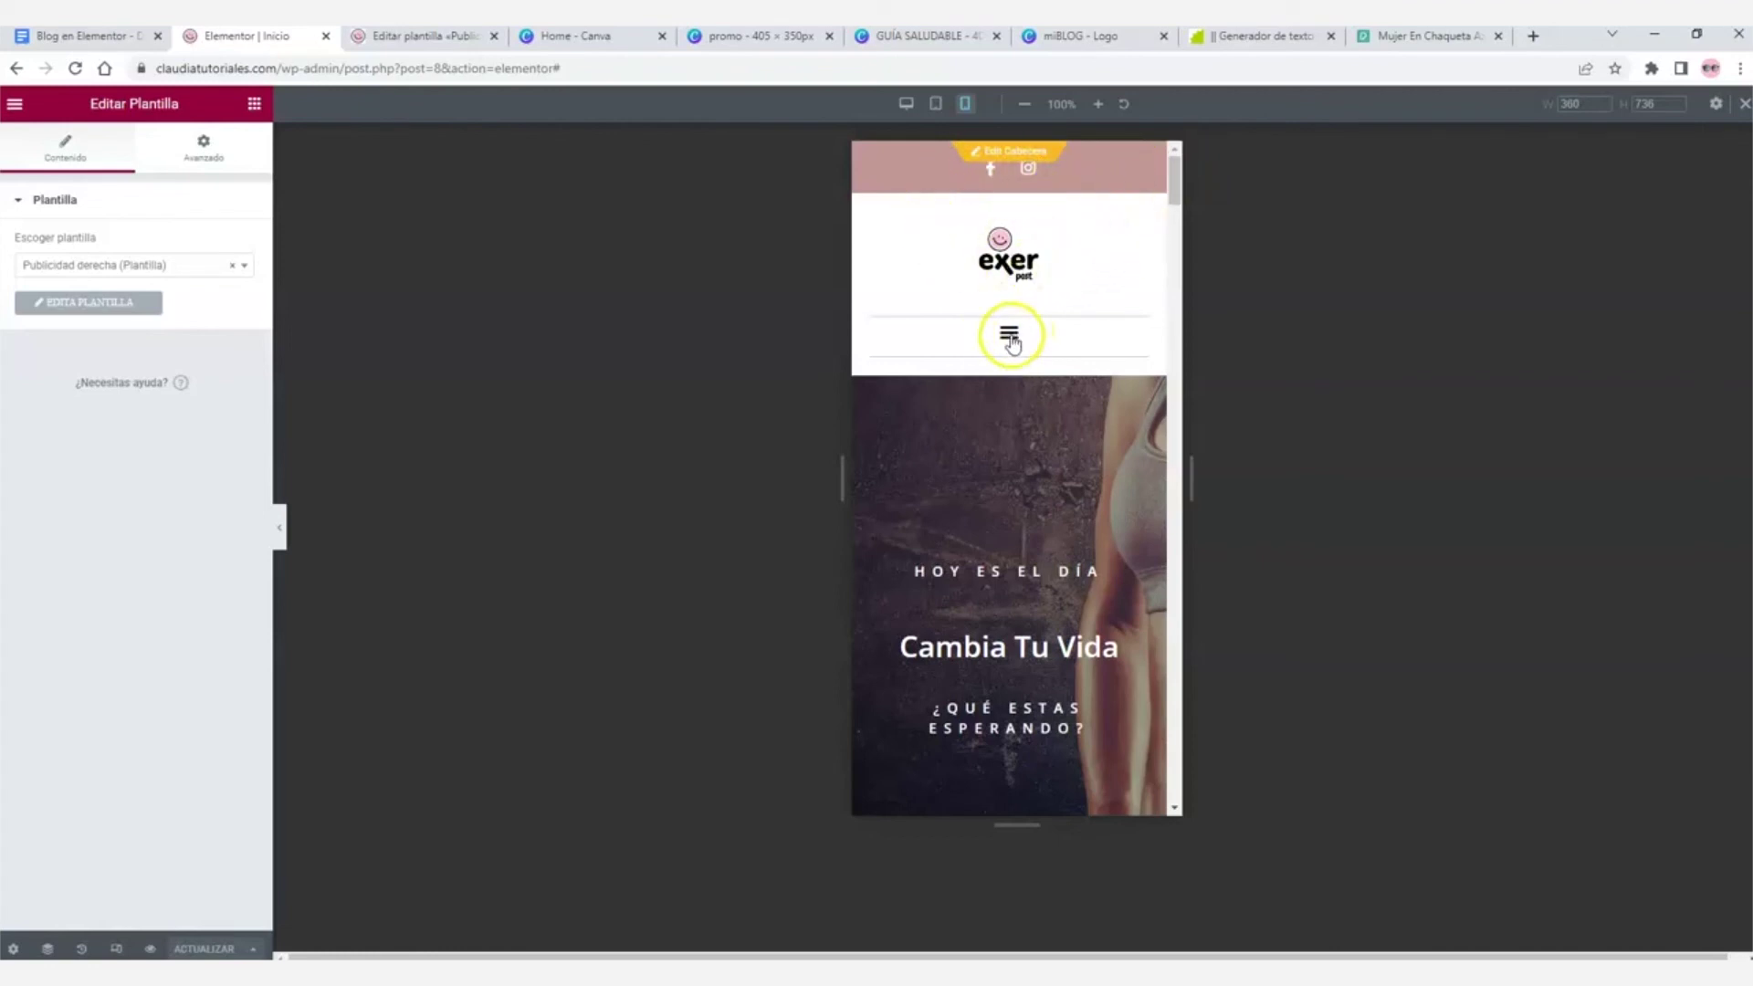
scroll(1023, 347, down, 2)
drag(1178, 188, 1164, 690)
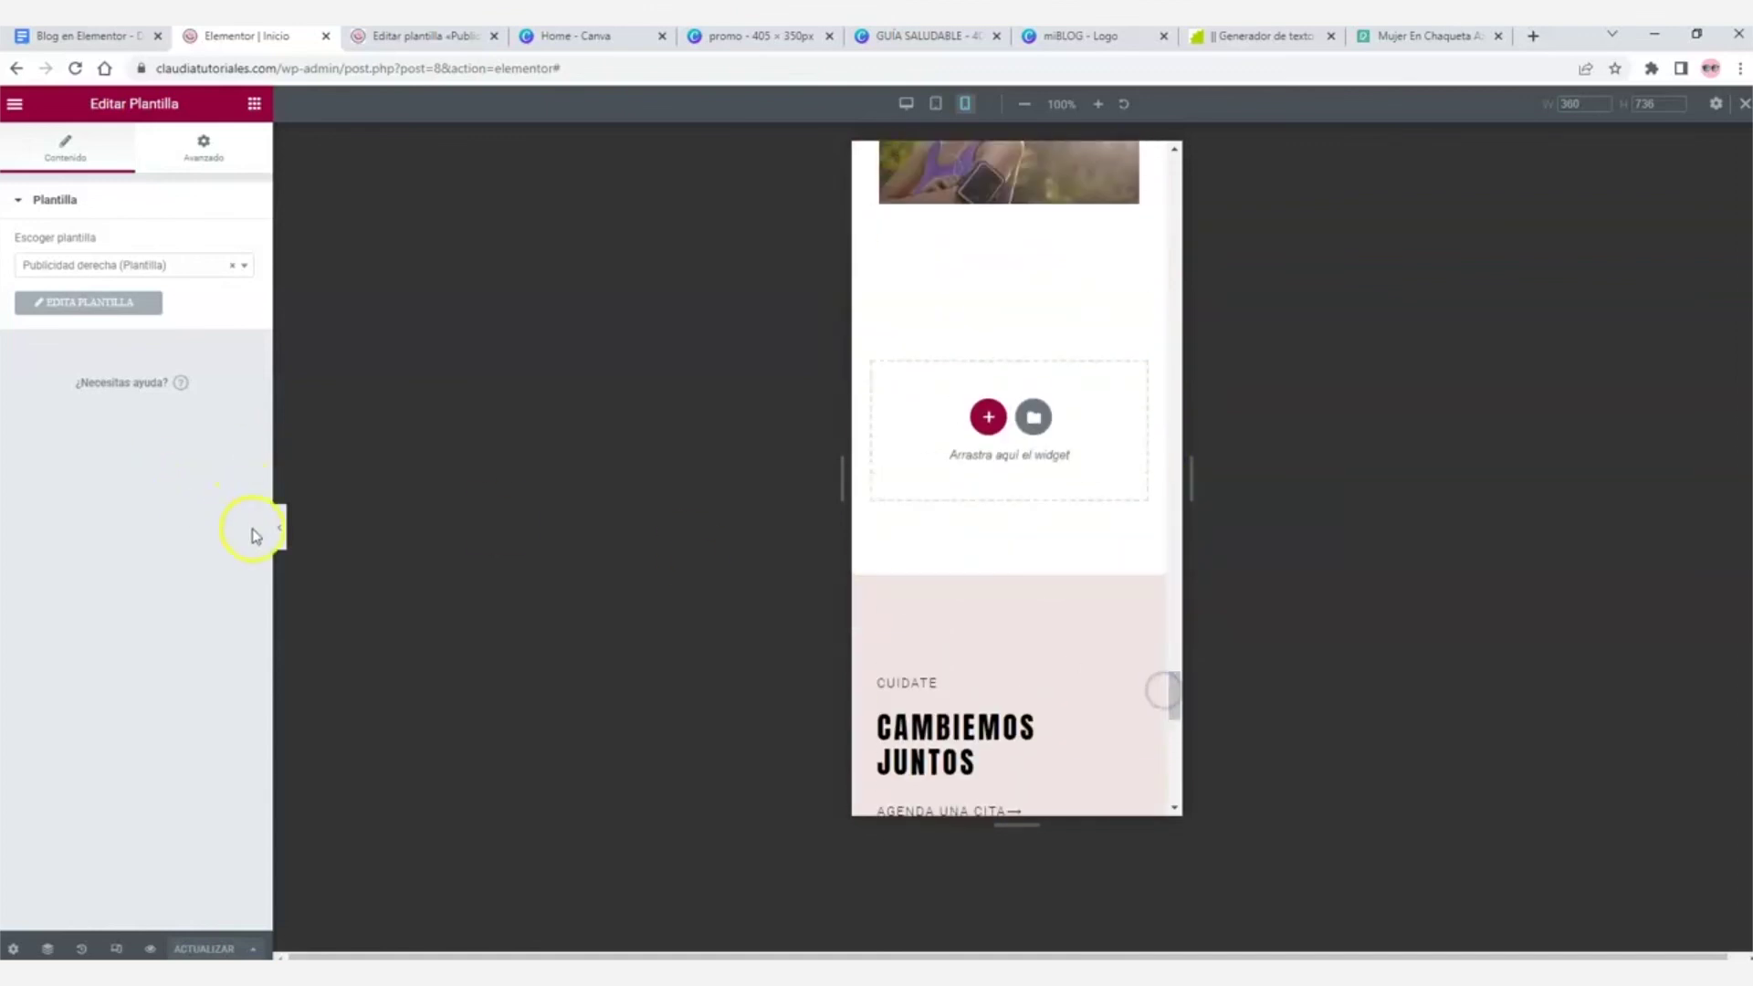
click(281, 530)
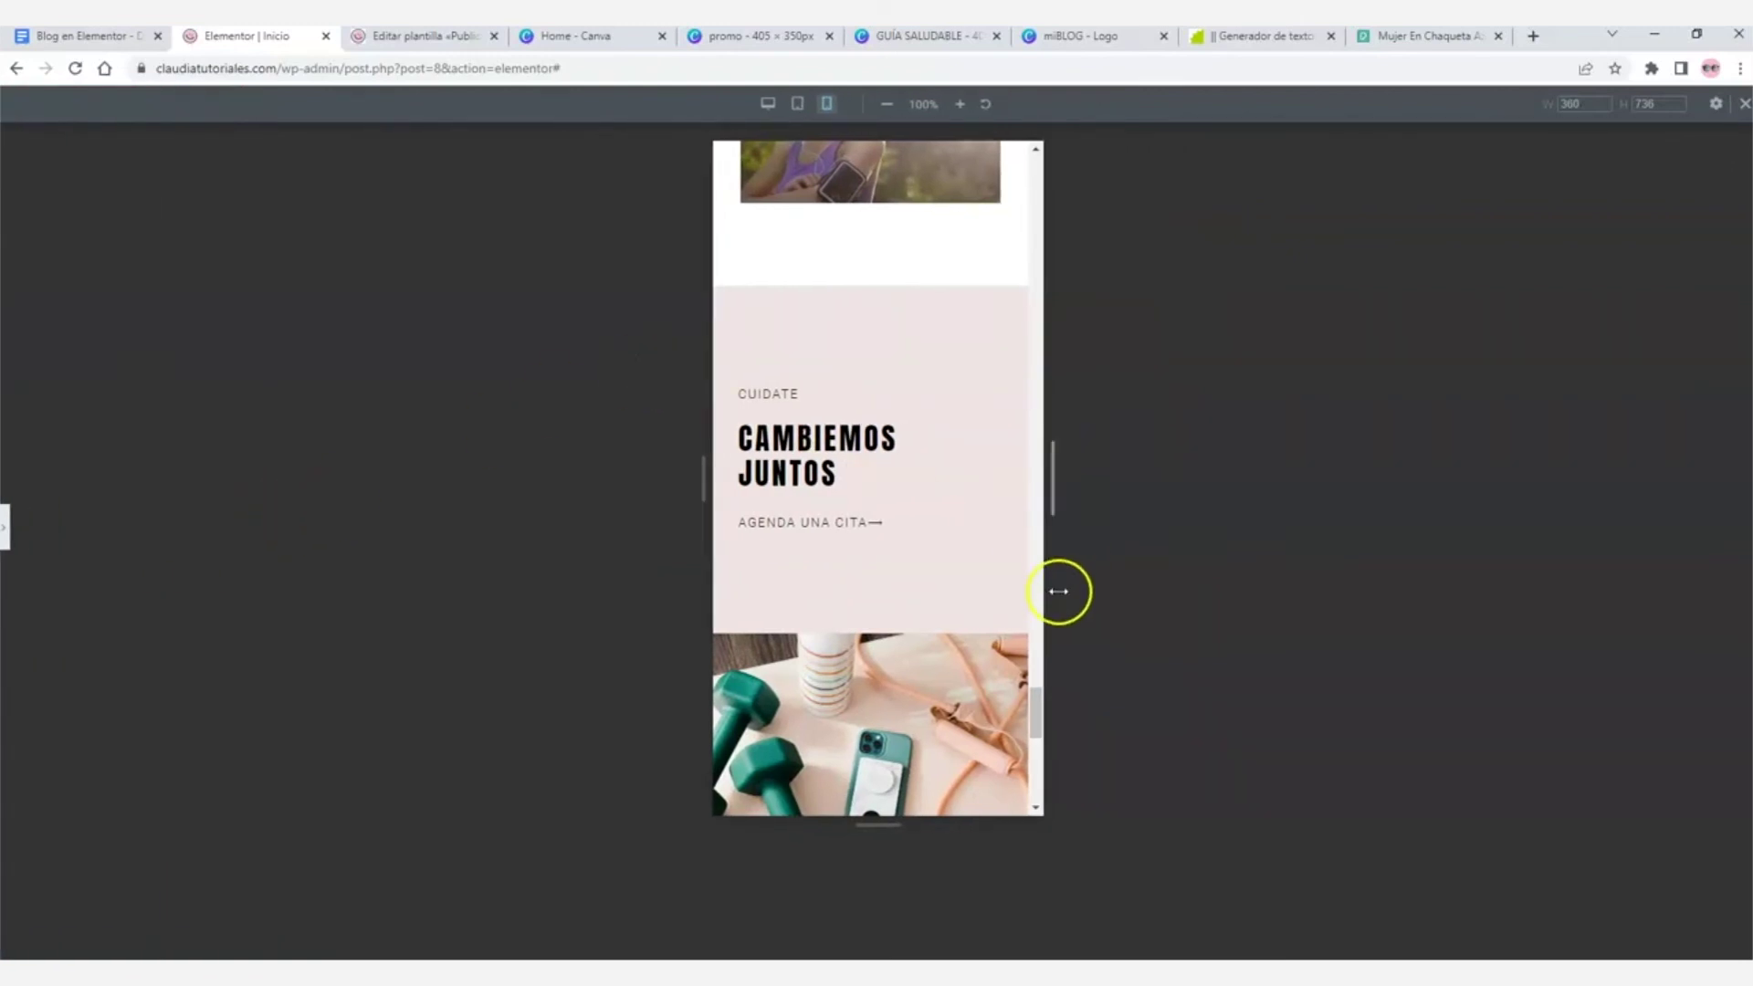
drag(1037, 712, 1029, 168)
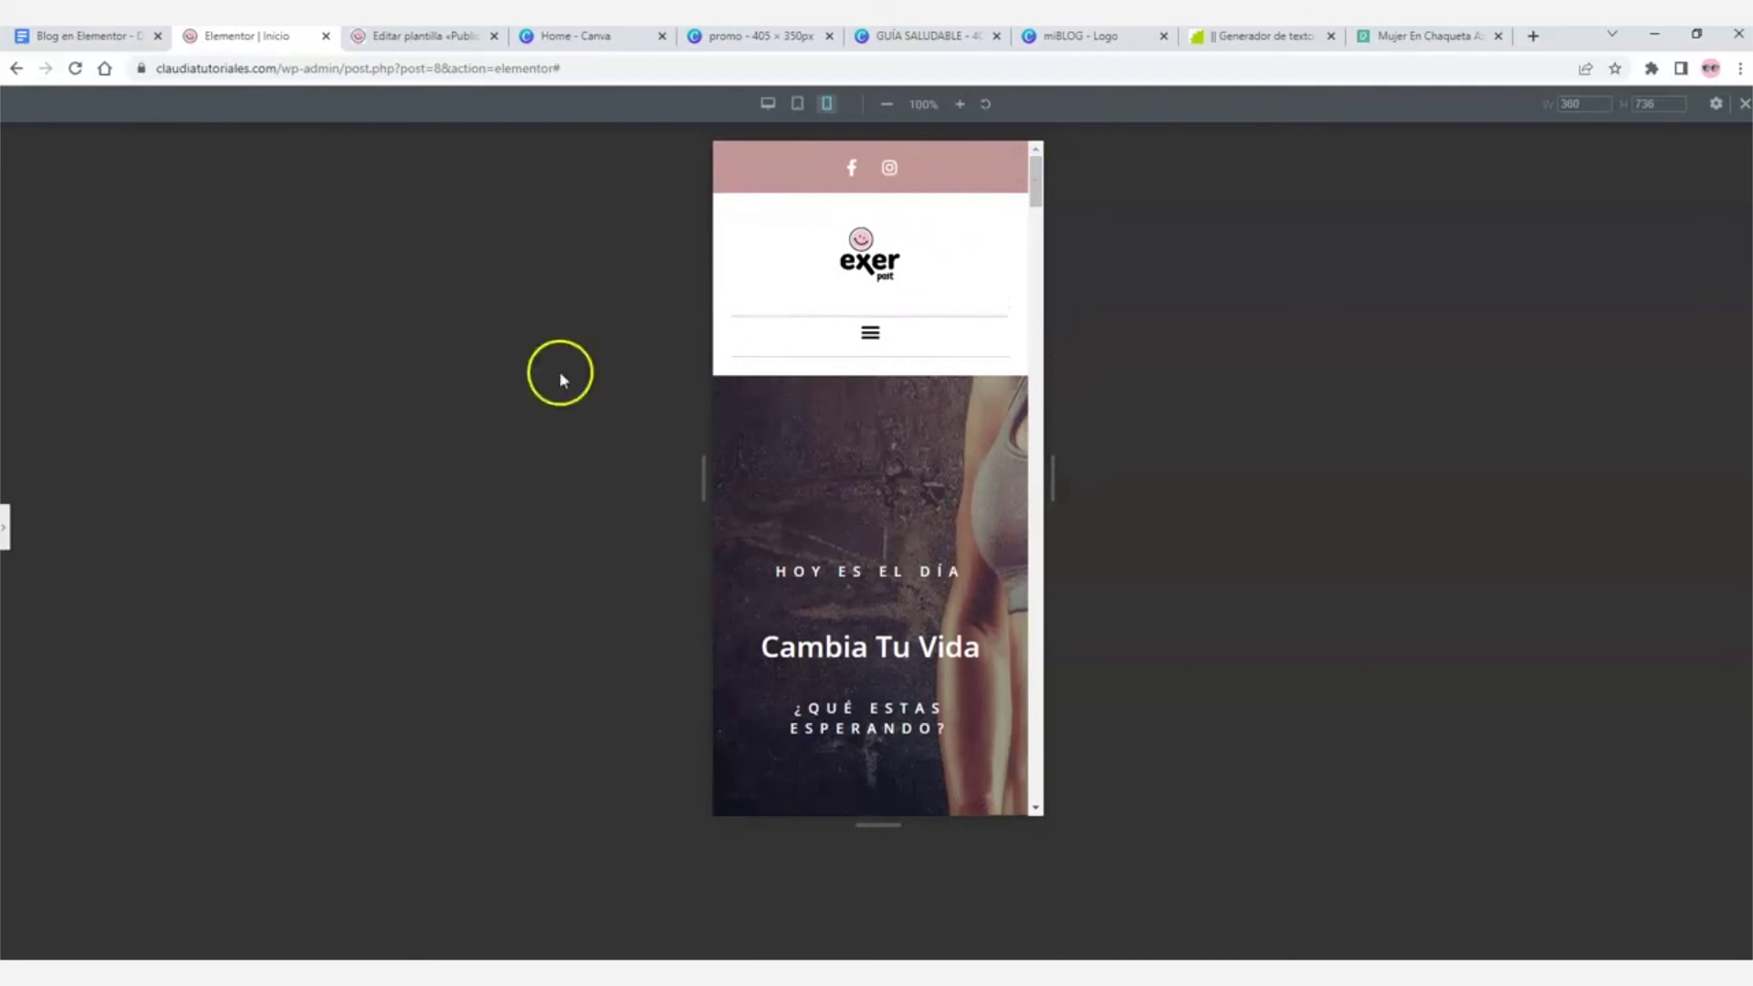
click(7, 535)
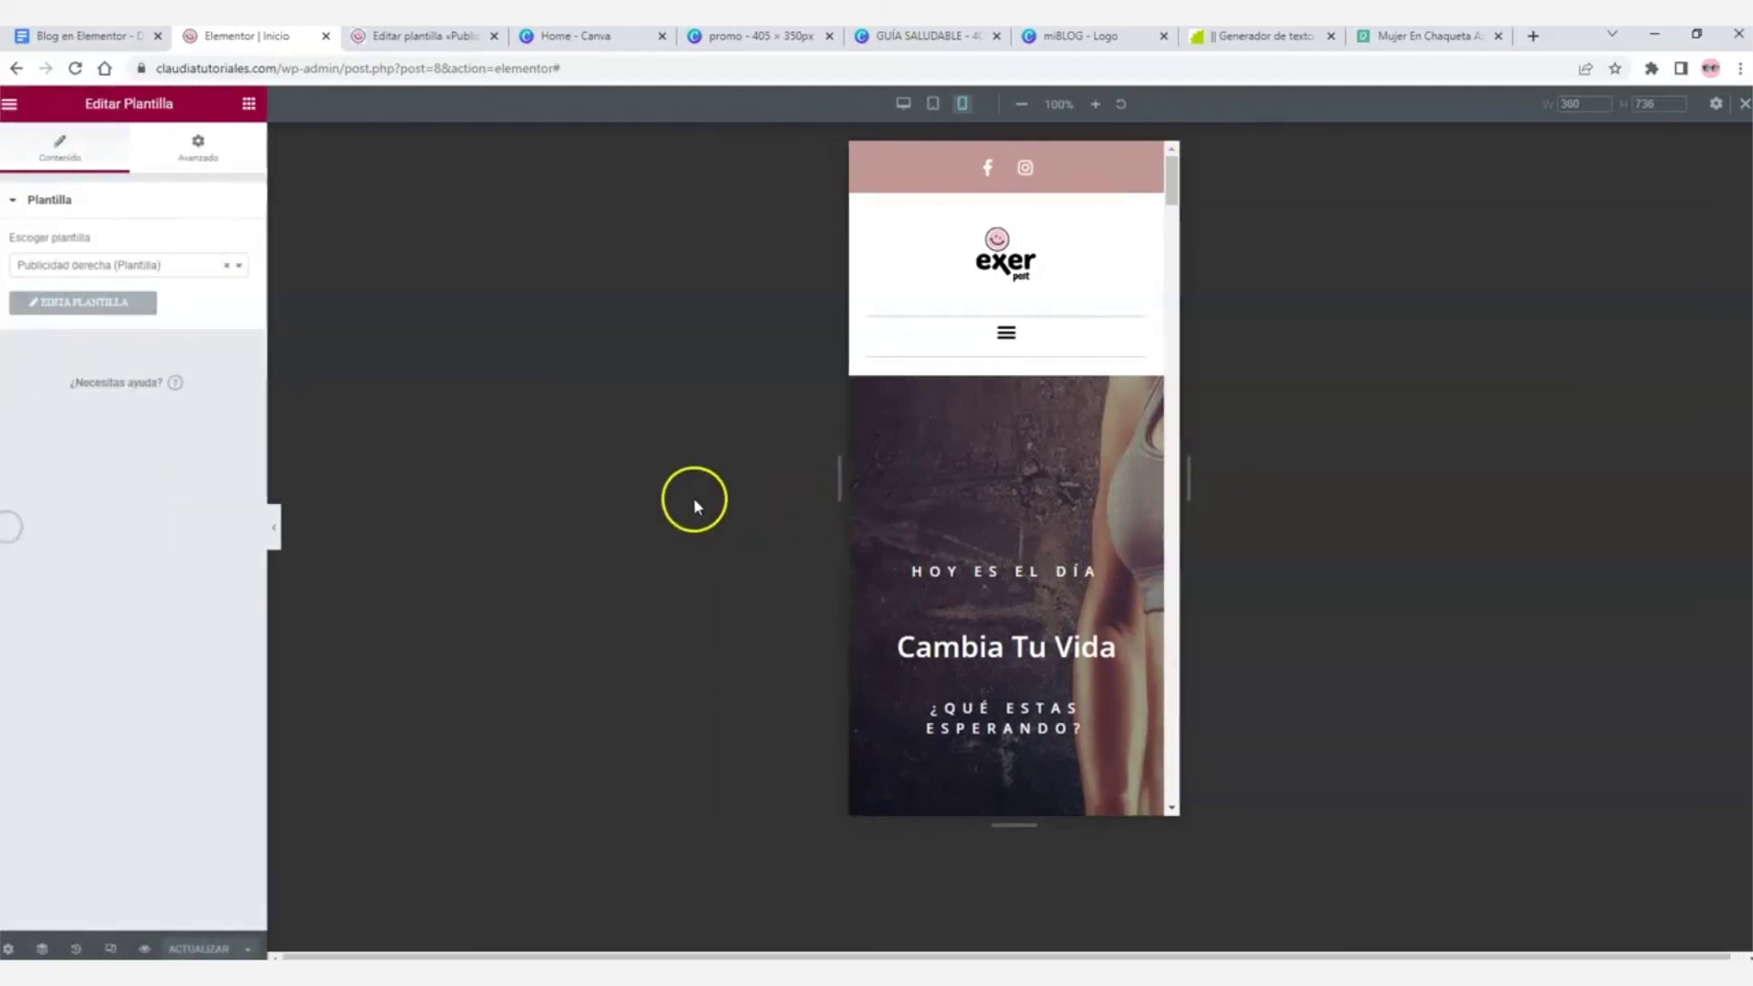
- Expand the mobile navigation menu and check how the Contacto and Inicio entries are highlighted
click(1009, 339)
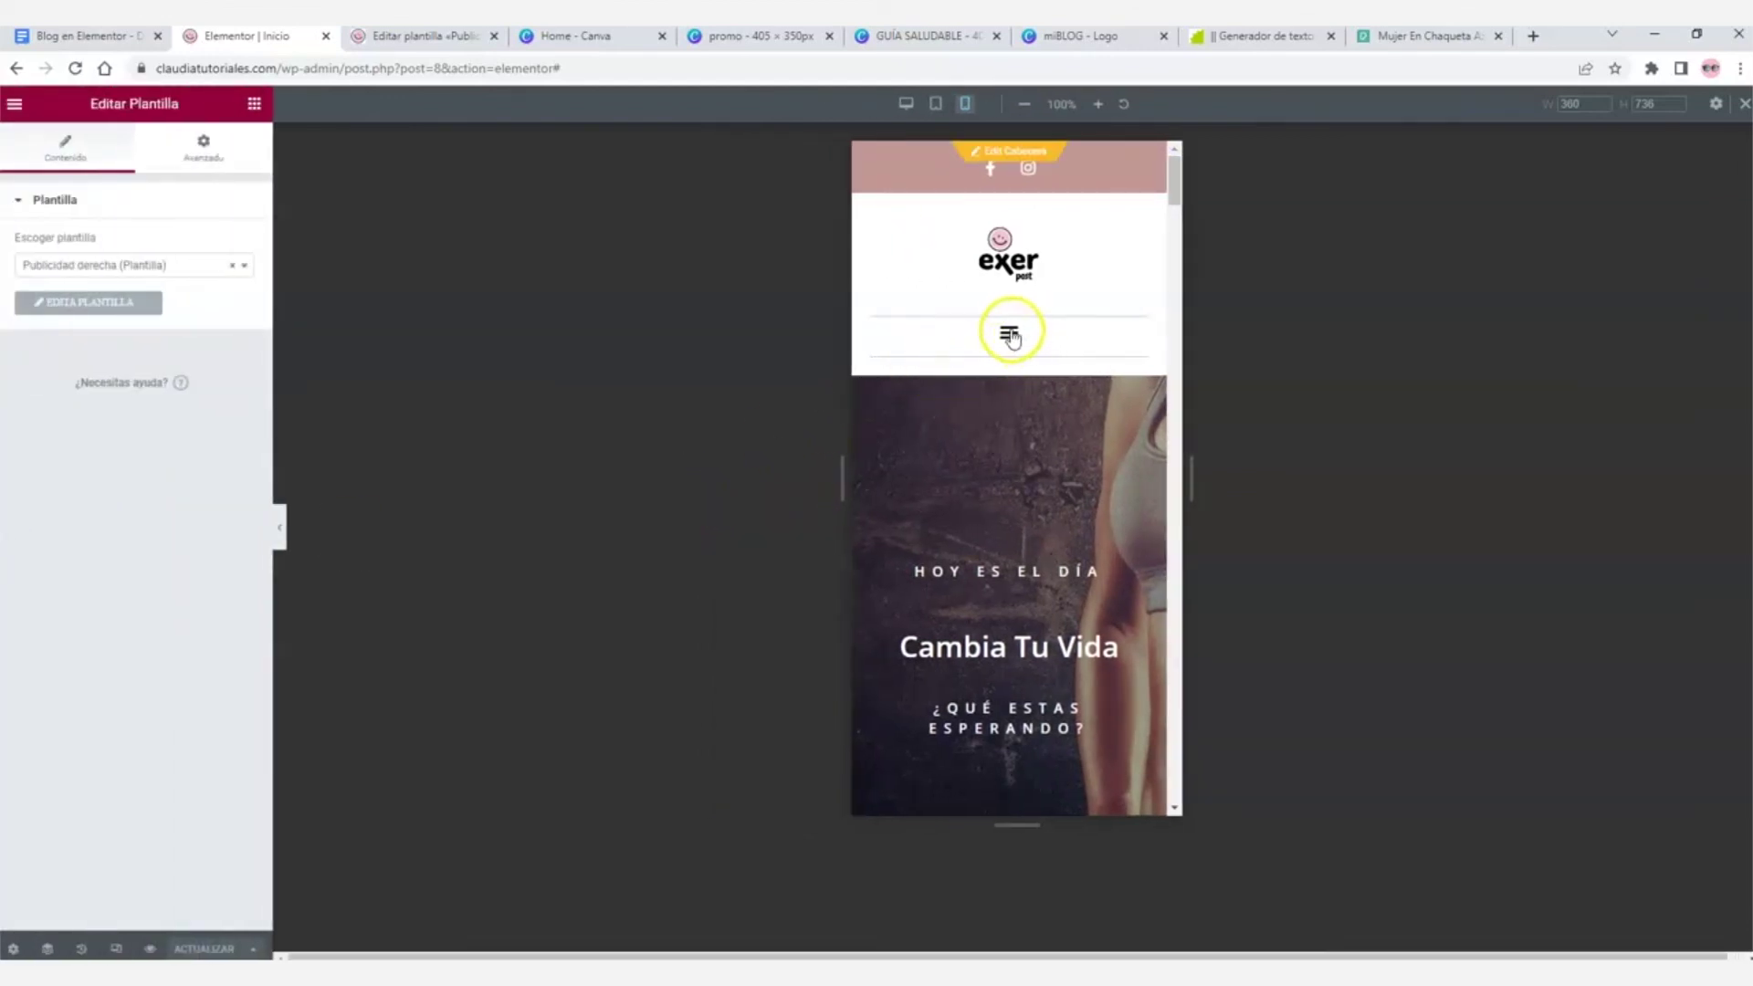
click(1008, 429)
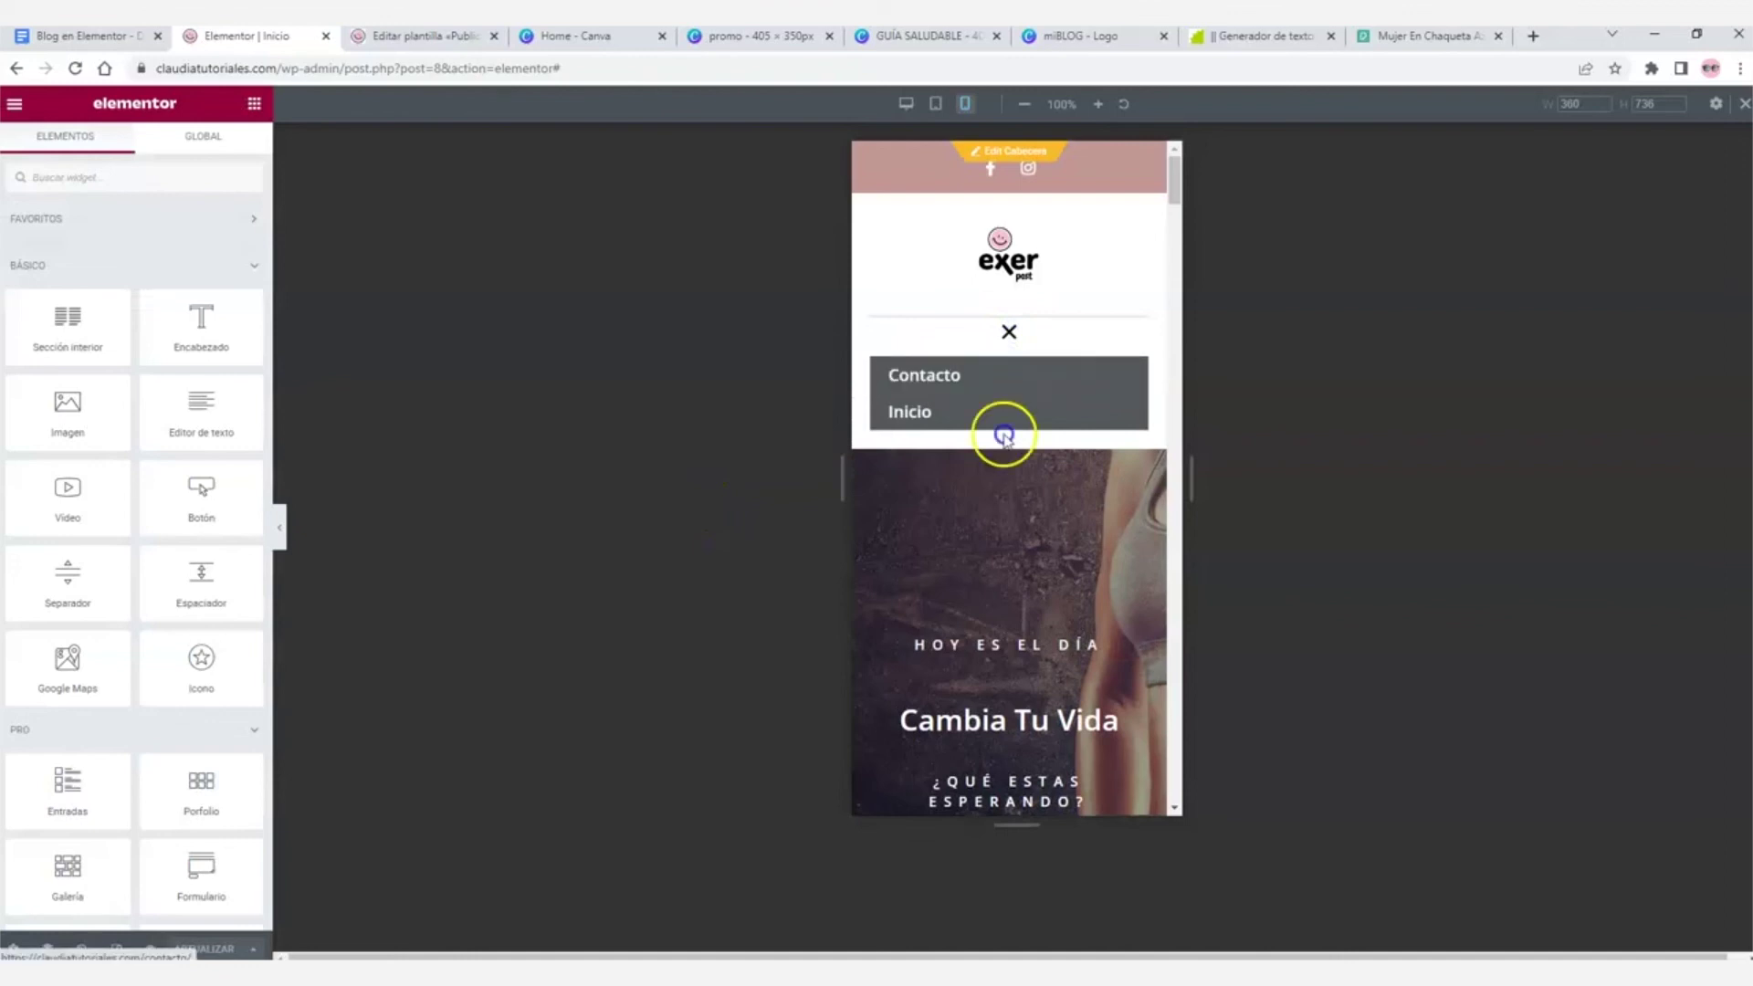
click(1005, 373)
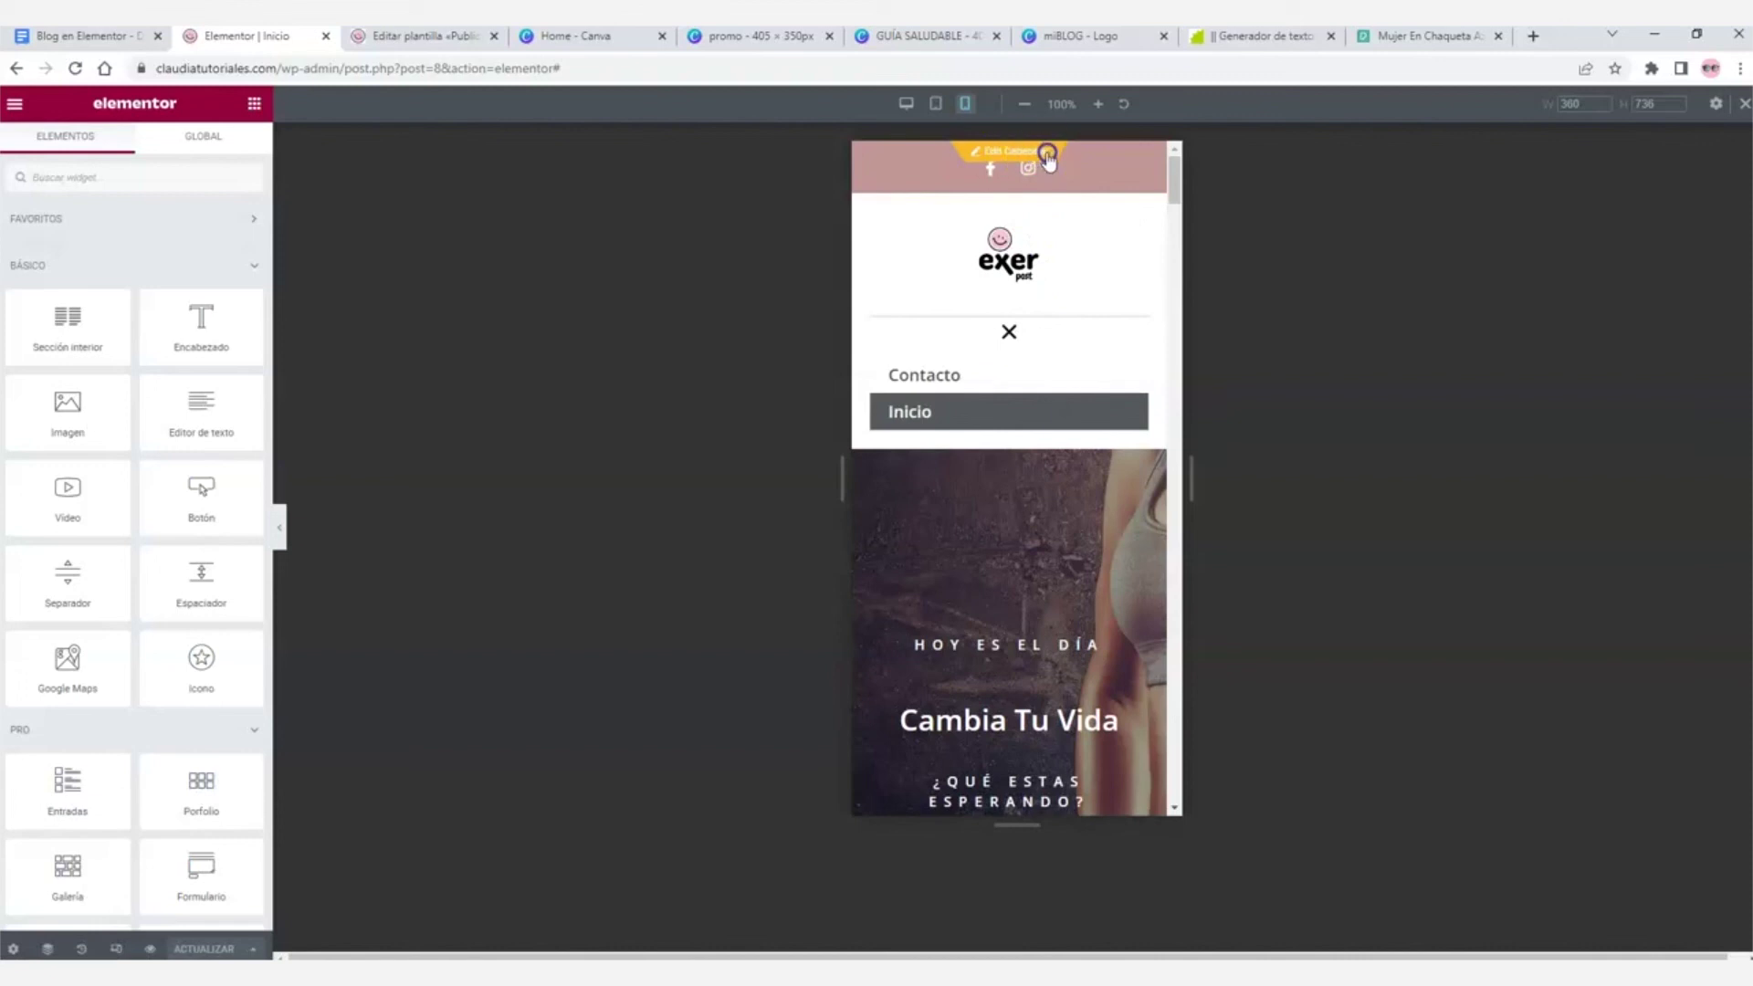
- Open the header for editing and set the navigation menu's dropdown hover background to the global colour "cremita"
click(1021, 153)
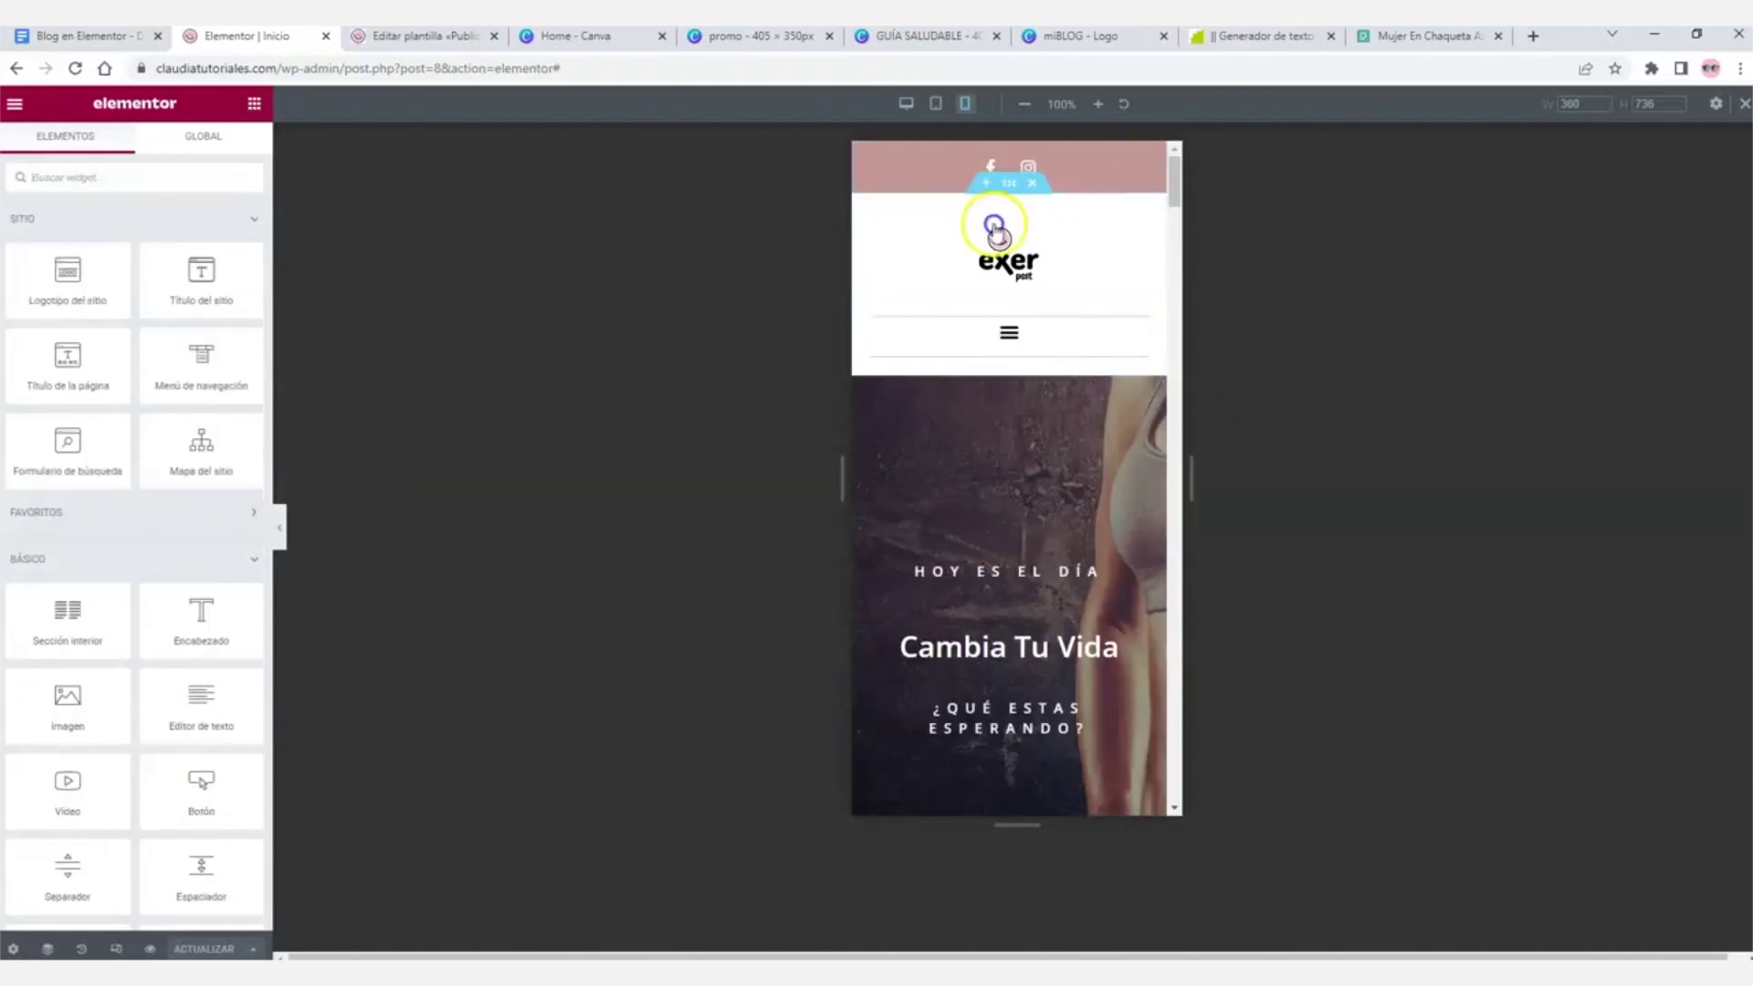
click(1008, 337)
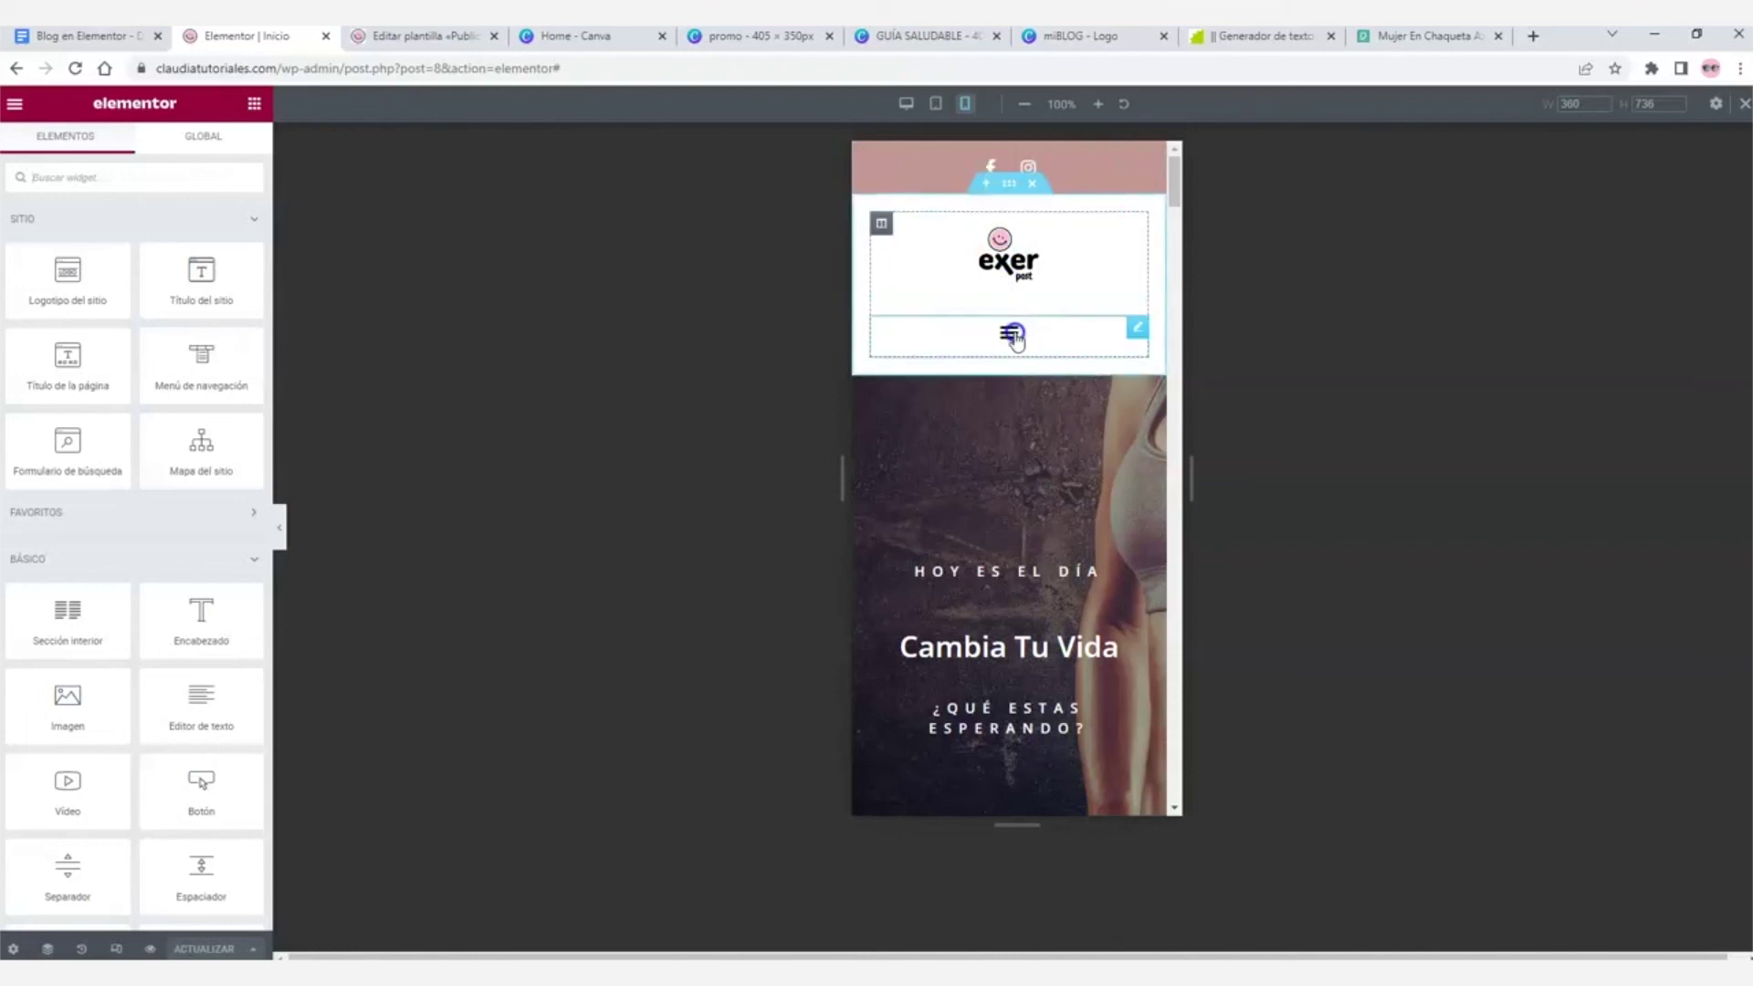
click(1008, 334)
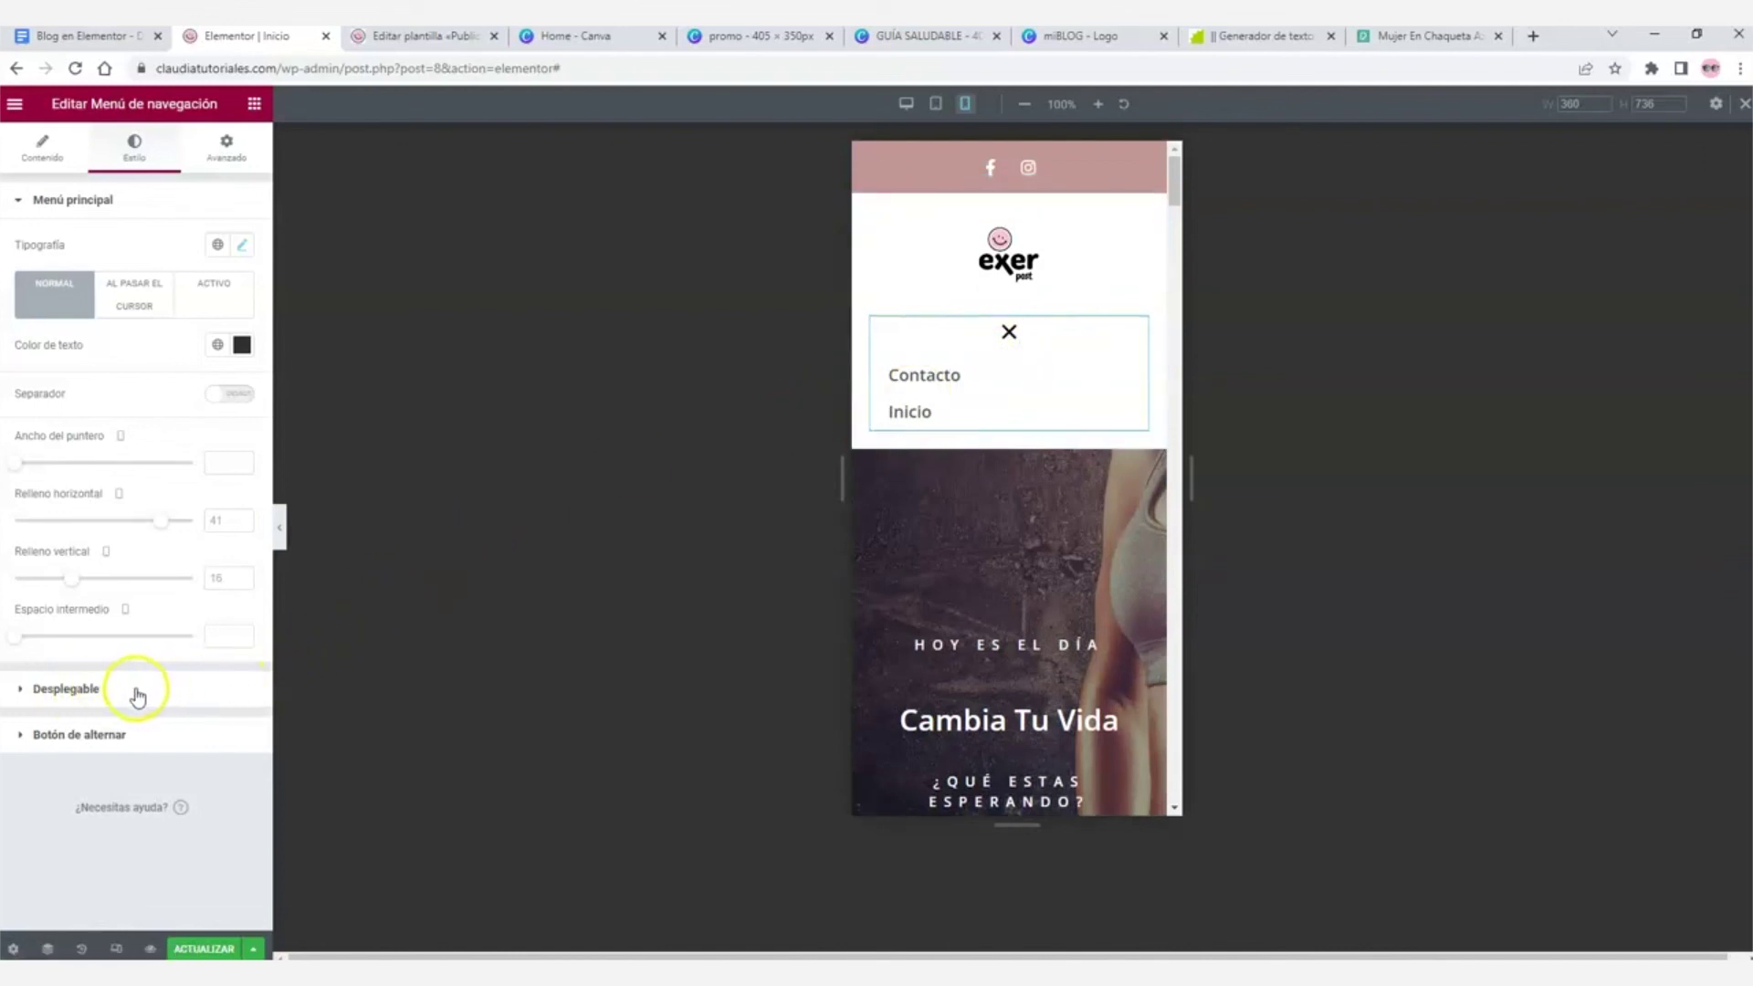
click(164, 696)
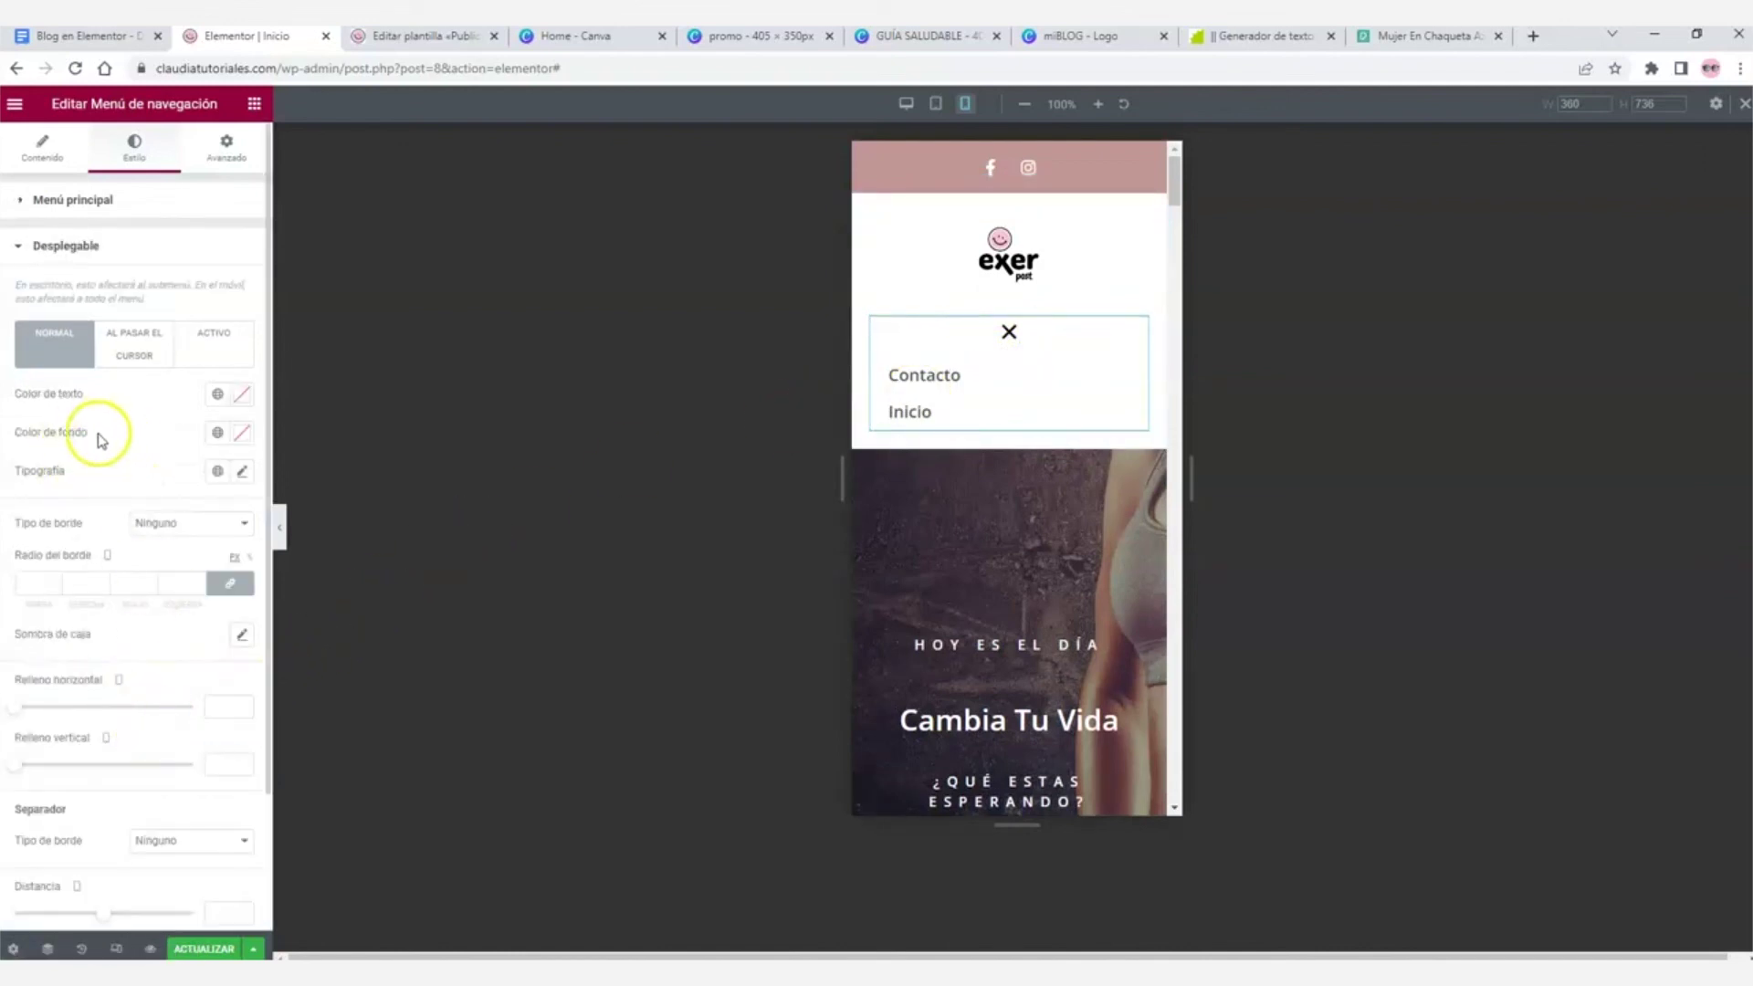
click(131, 362)
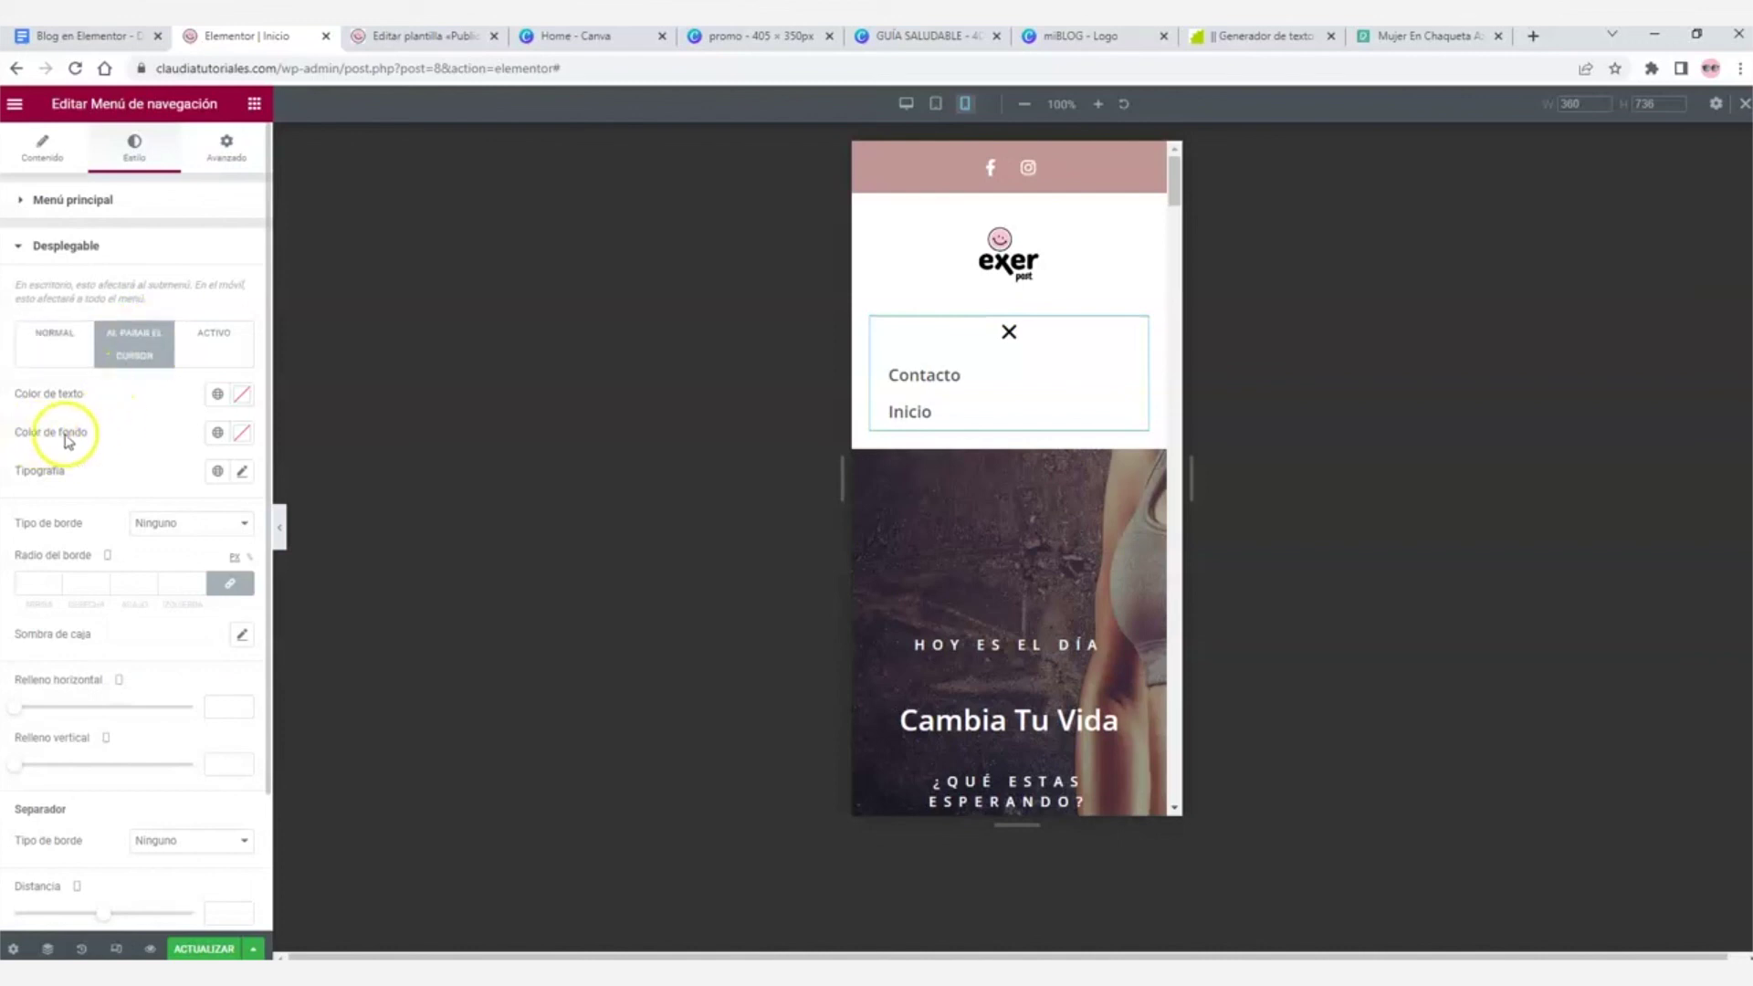
click(218, 433)
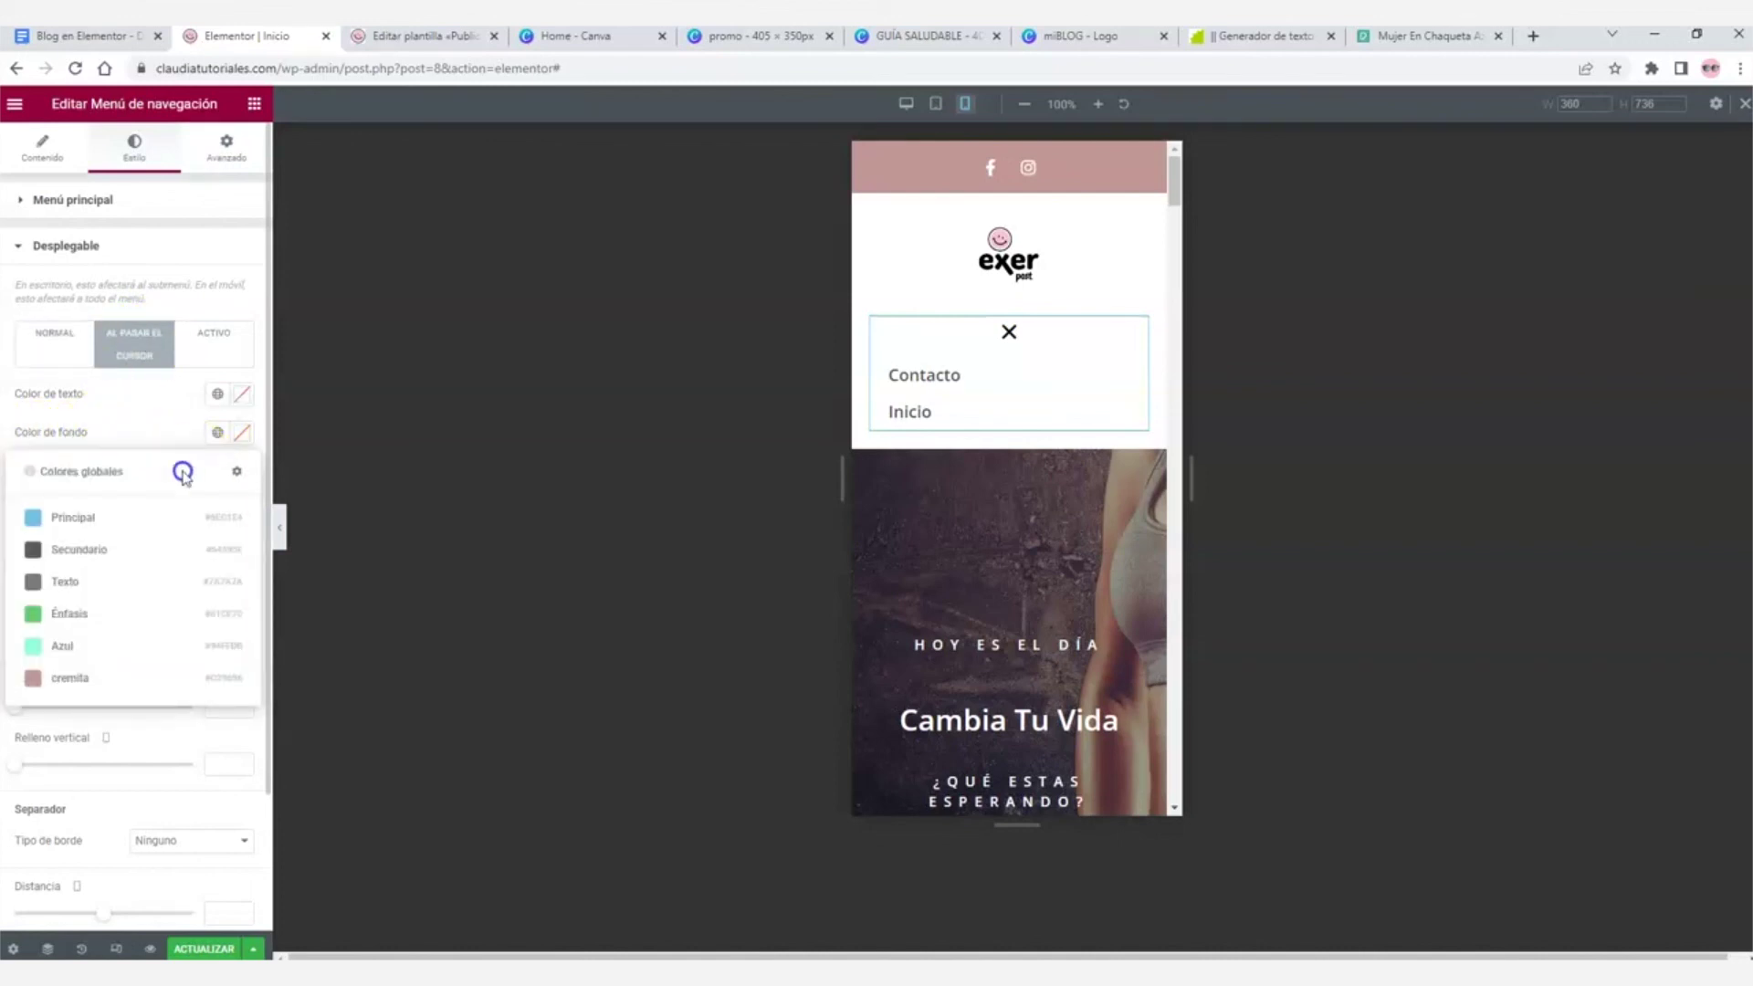
click(89, 679)
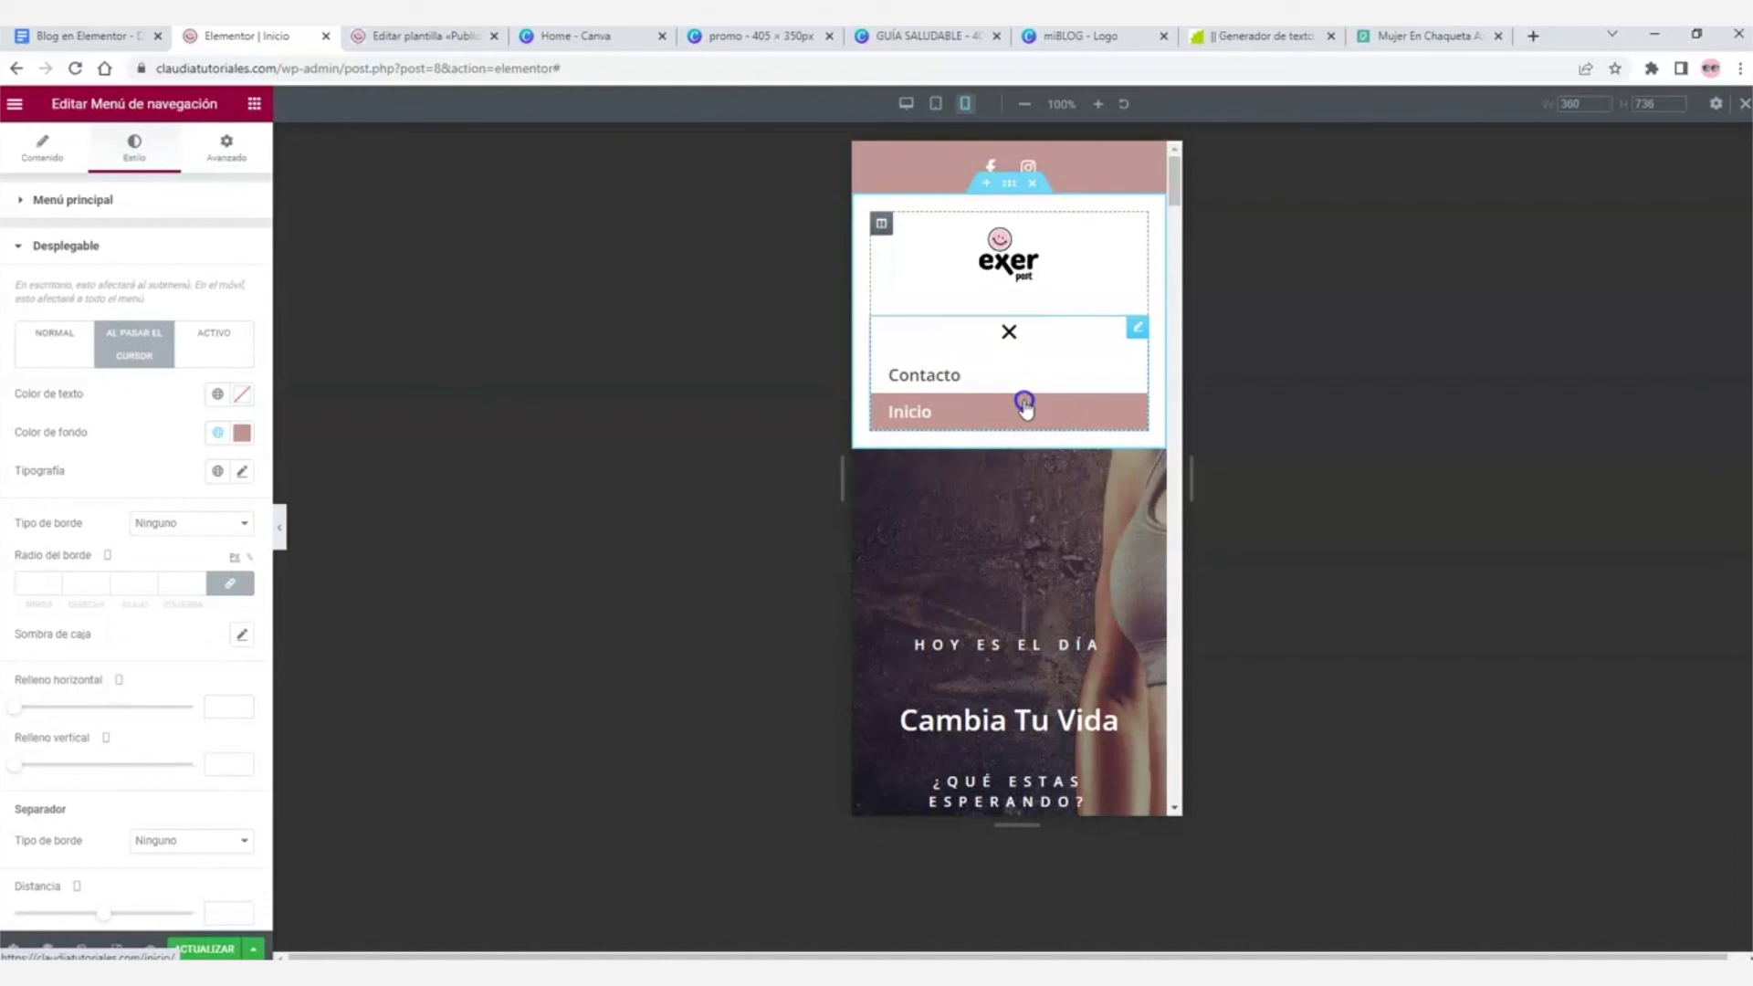
- Update the header with the menu collapsed, and test opening and closing the mobile menu
click(1009, 331)
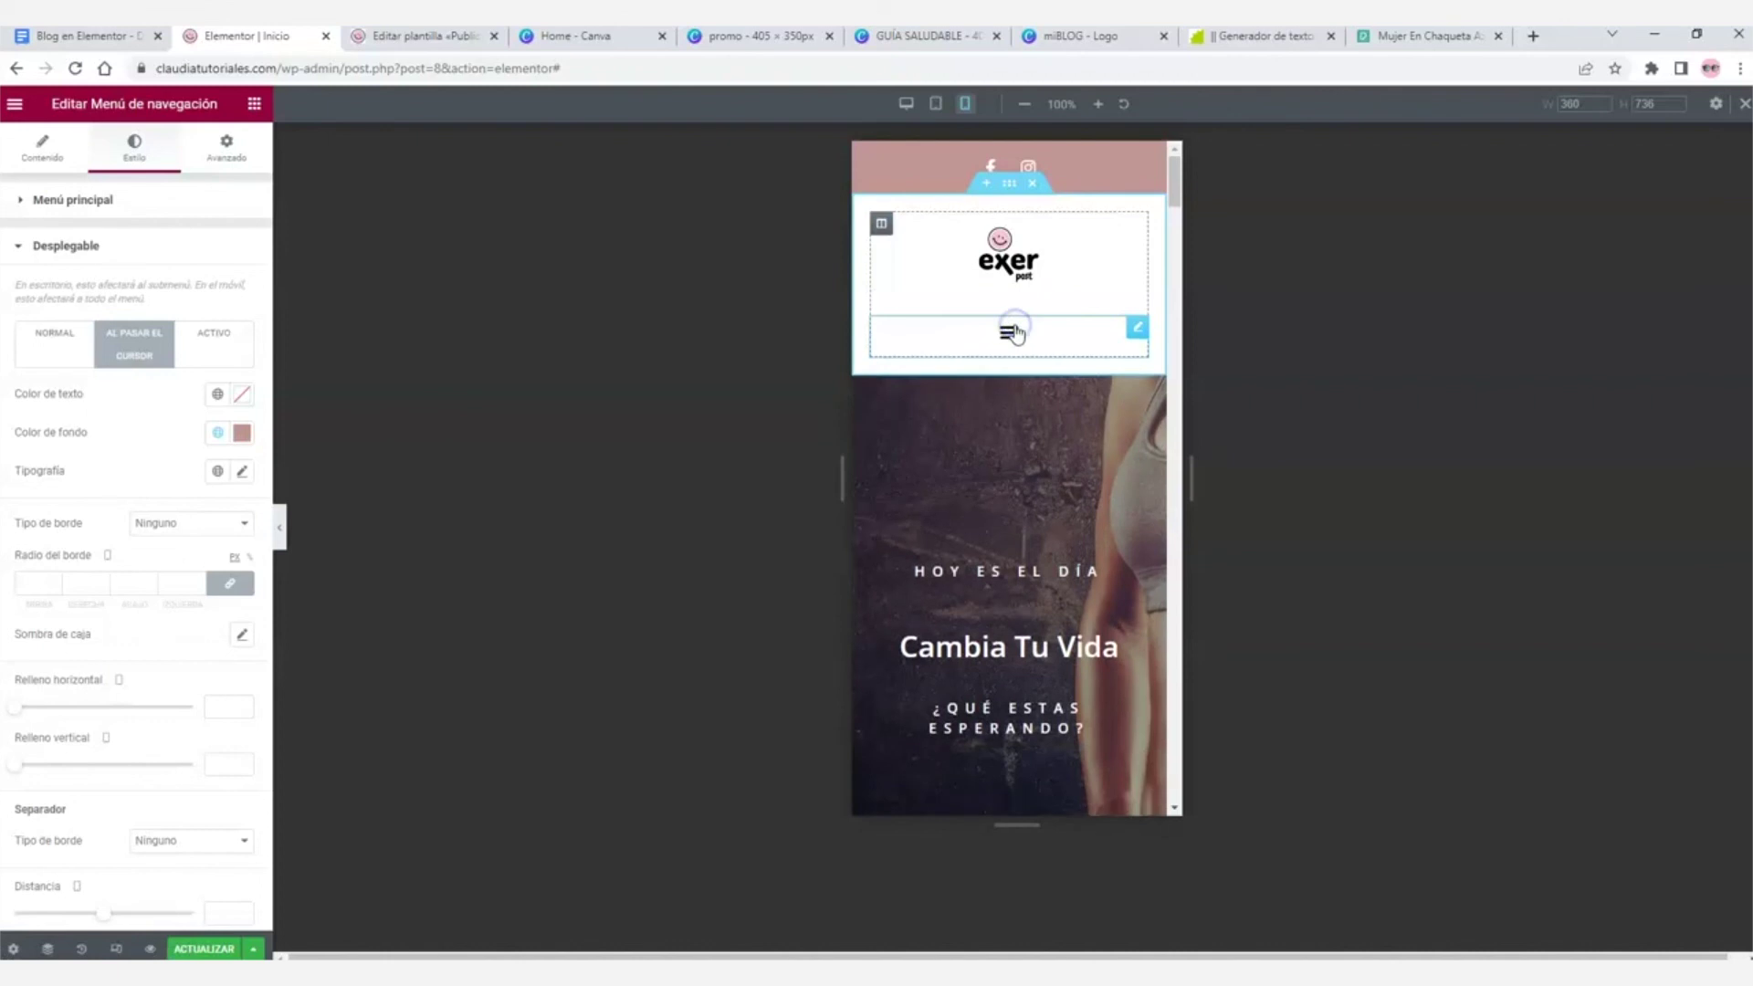
click(204, 949)
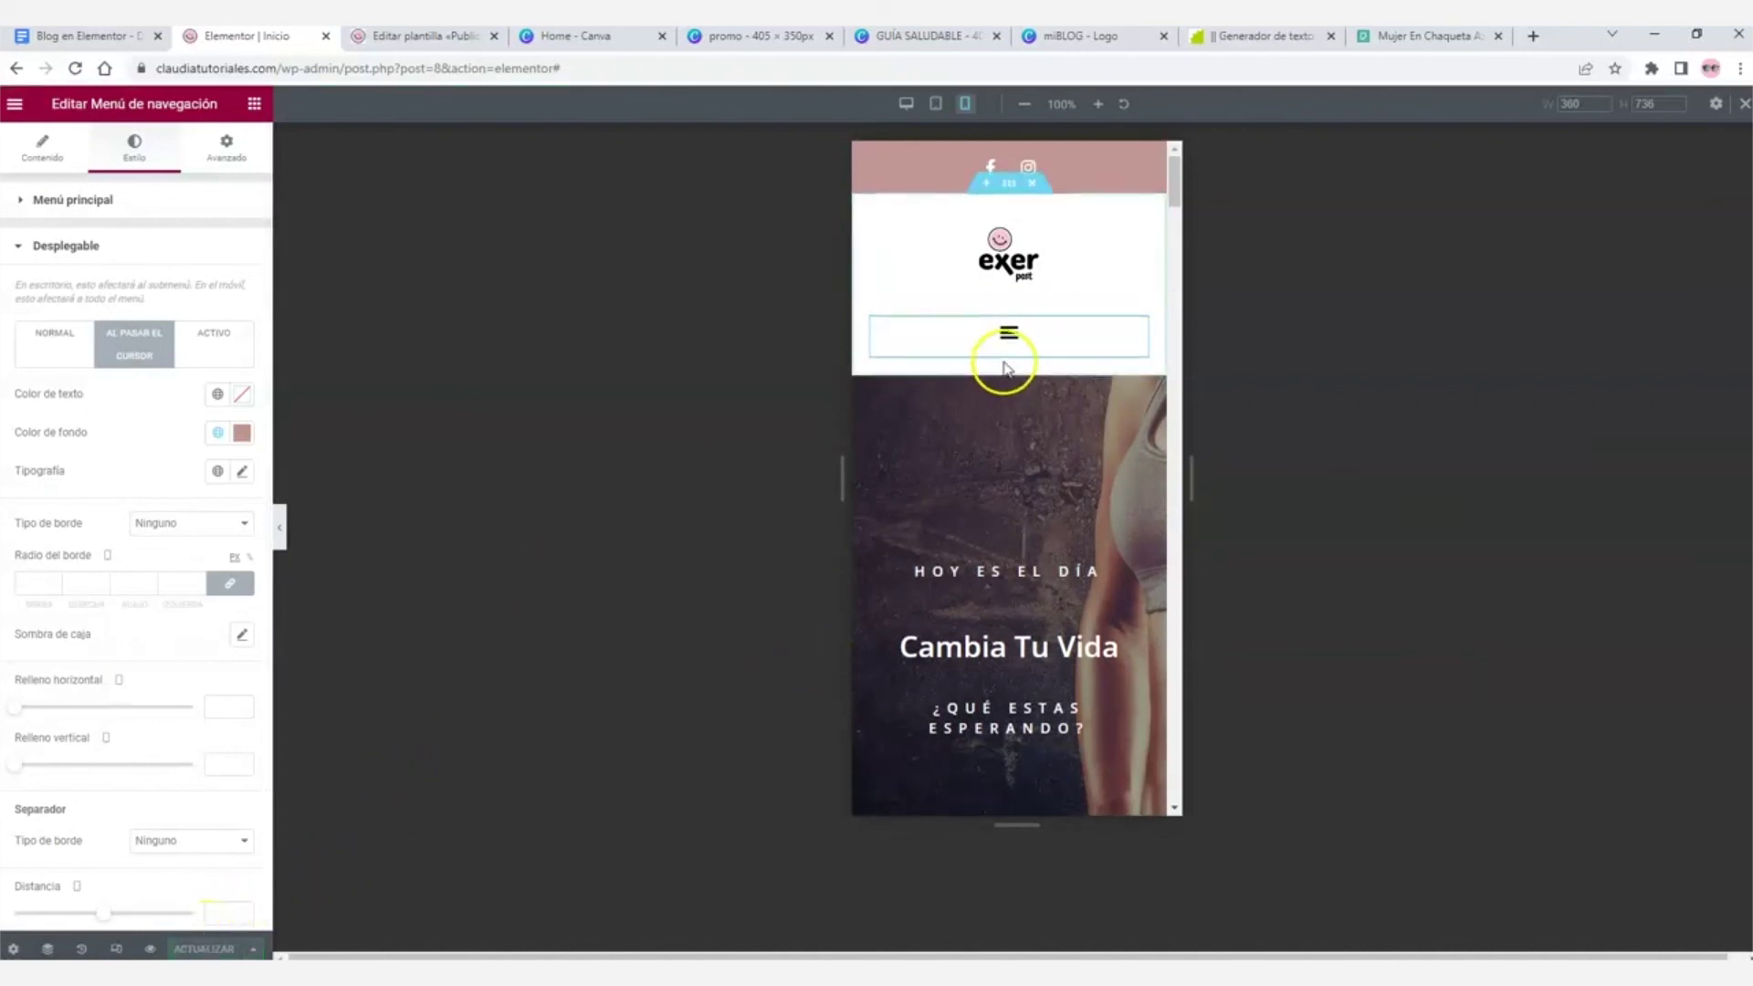
click(1009, 333)
click(1011, 332)
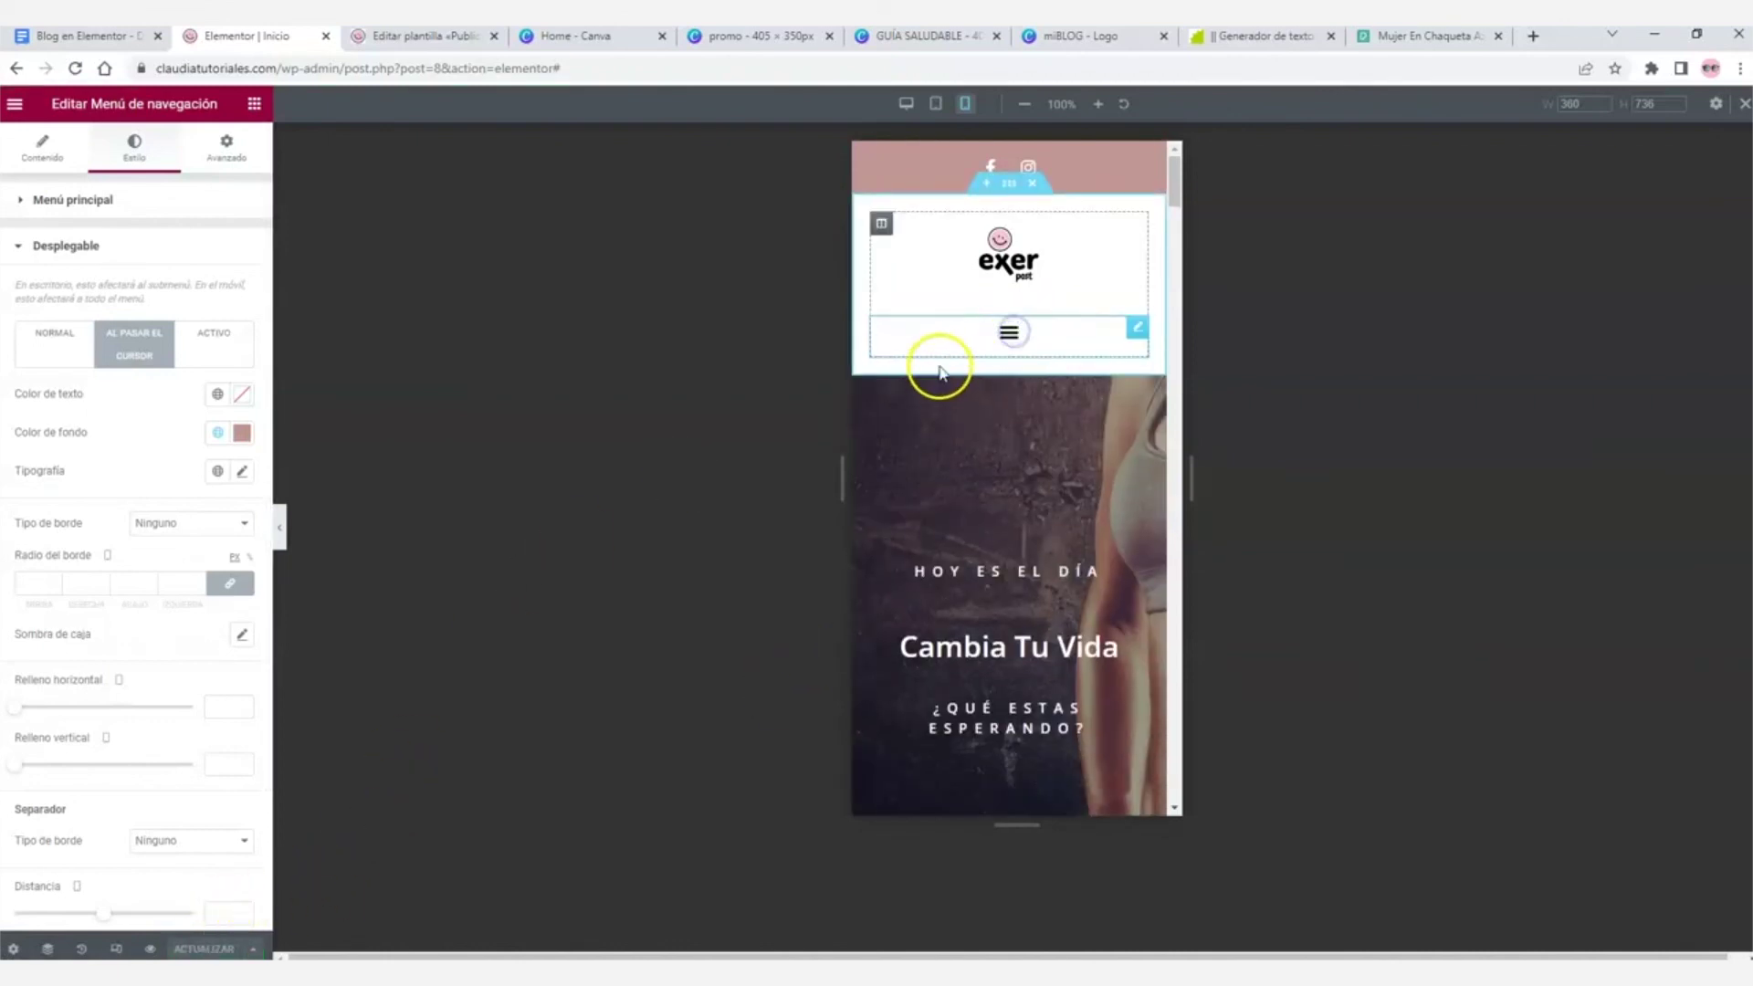
- Preview the page in tablet view and look through its sections with the editing panel hidden
click(936, 106)
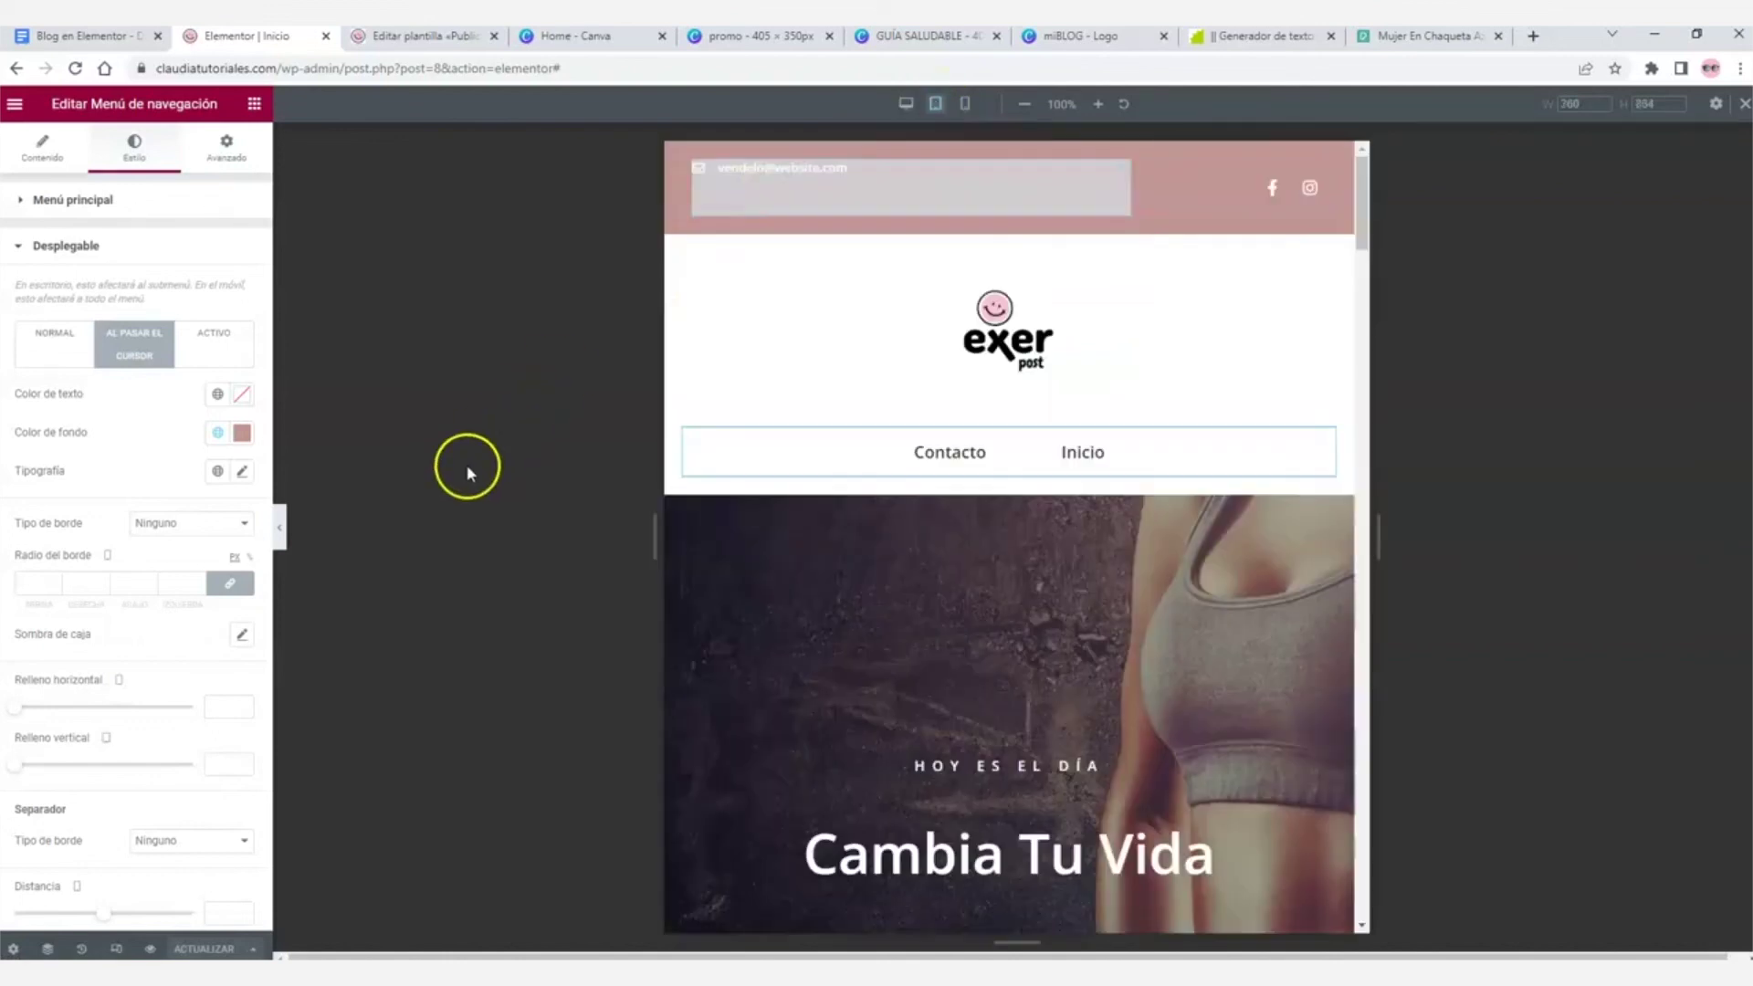
click(281, 530)
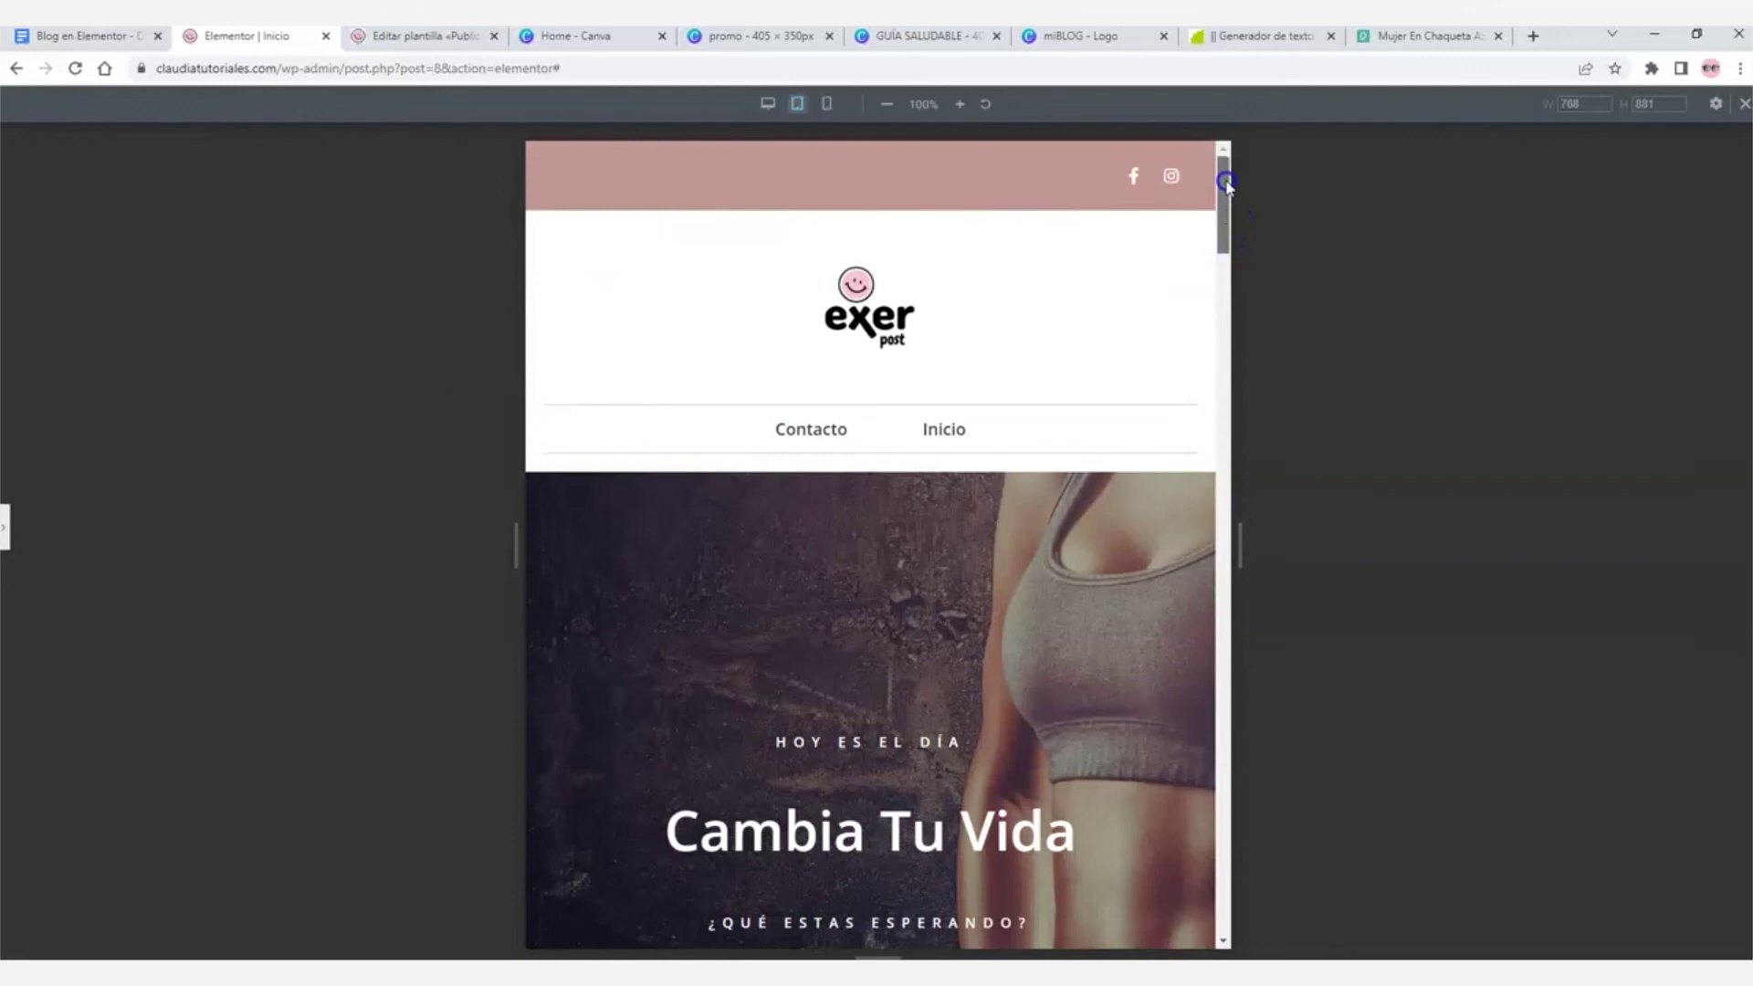
drag(1226, 182, 1196, 904)
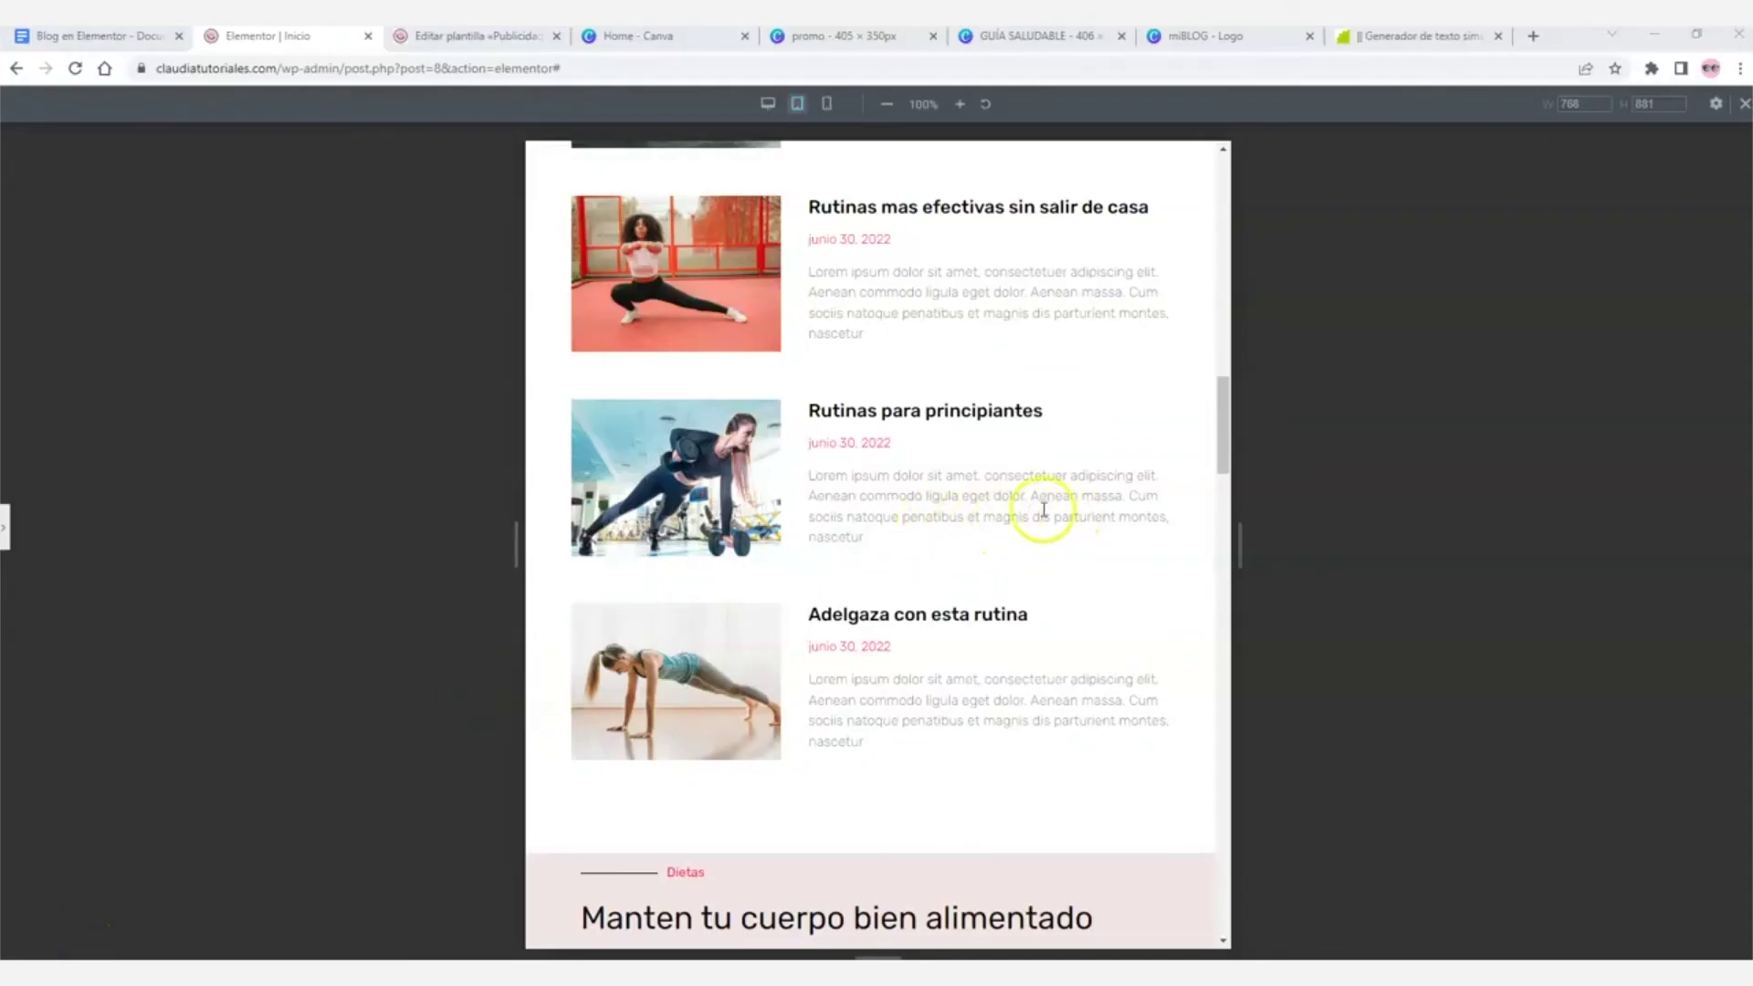
- Bring back the editing panel, switch from the header to editing the page, and find the Dietas section in tablet view
drag(1224, 424, 1220, 523)
scroll(1052, 393, down, 3)
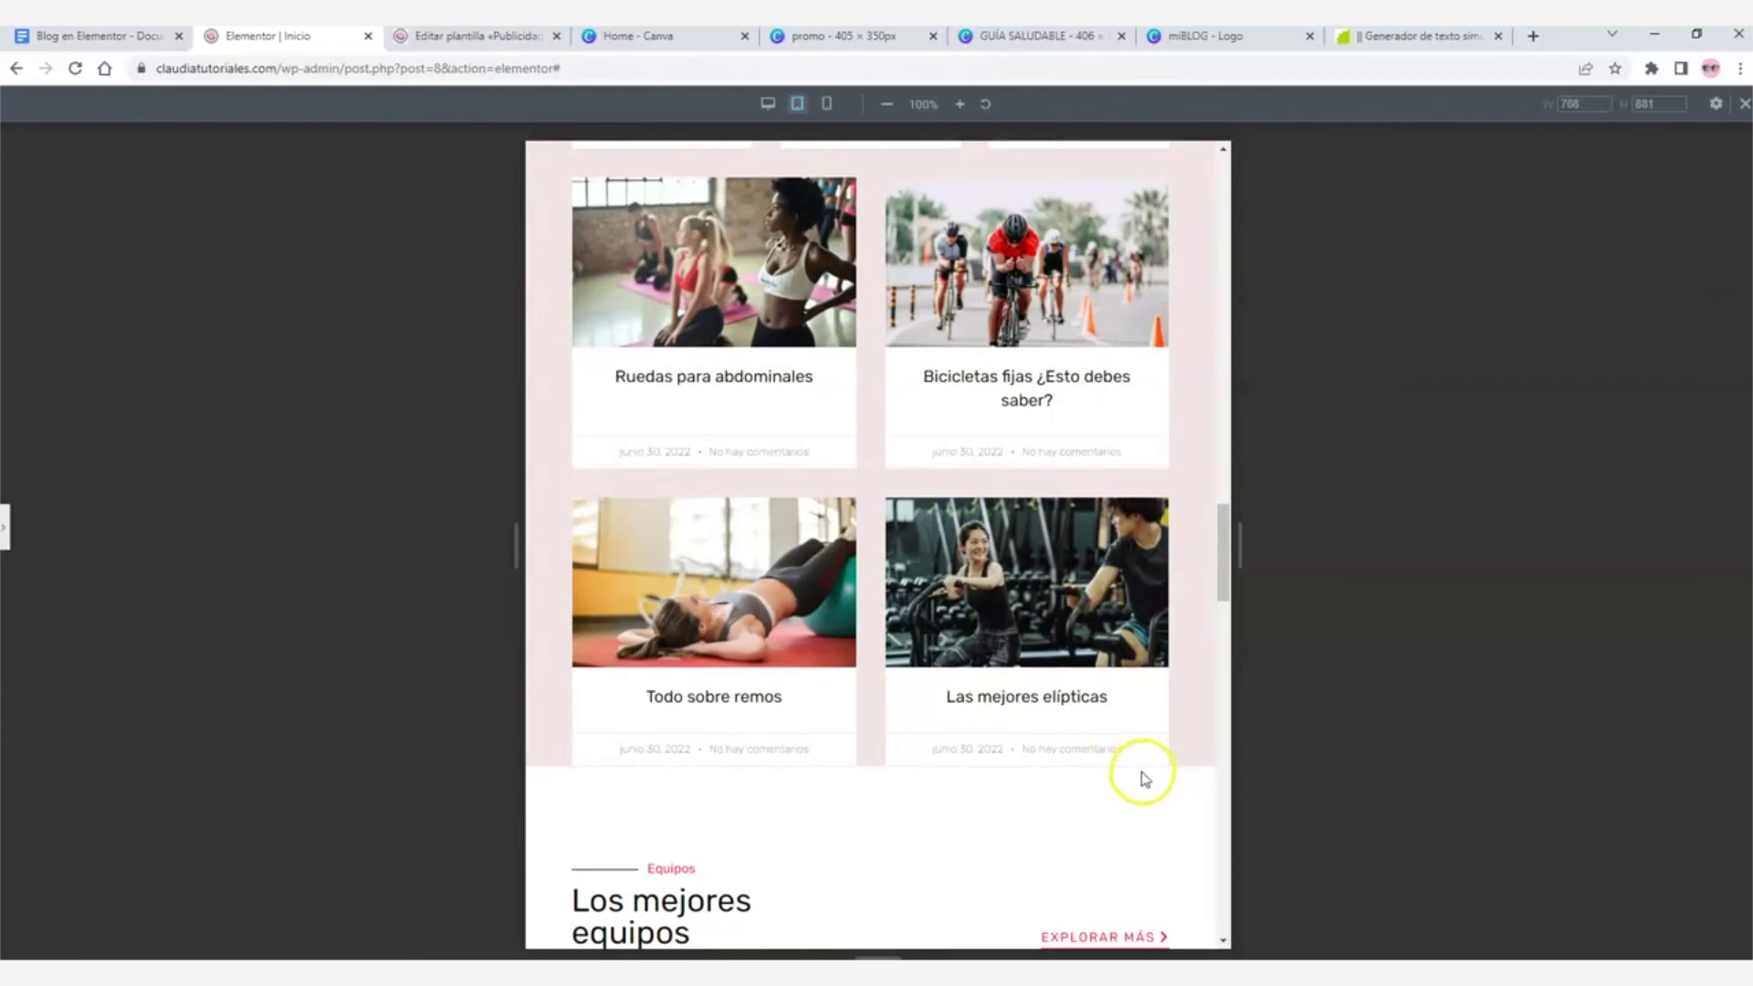
click(7, 534)
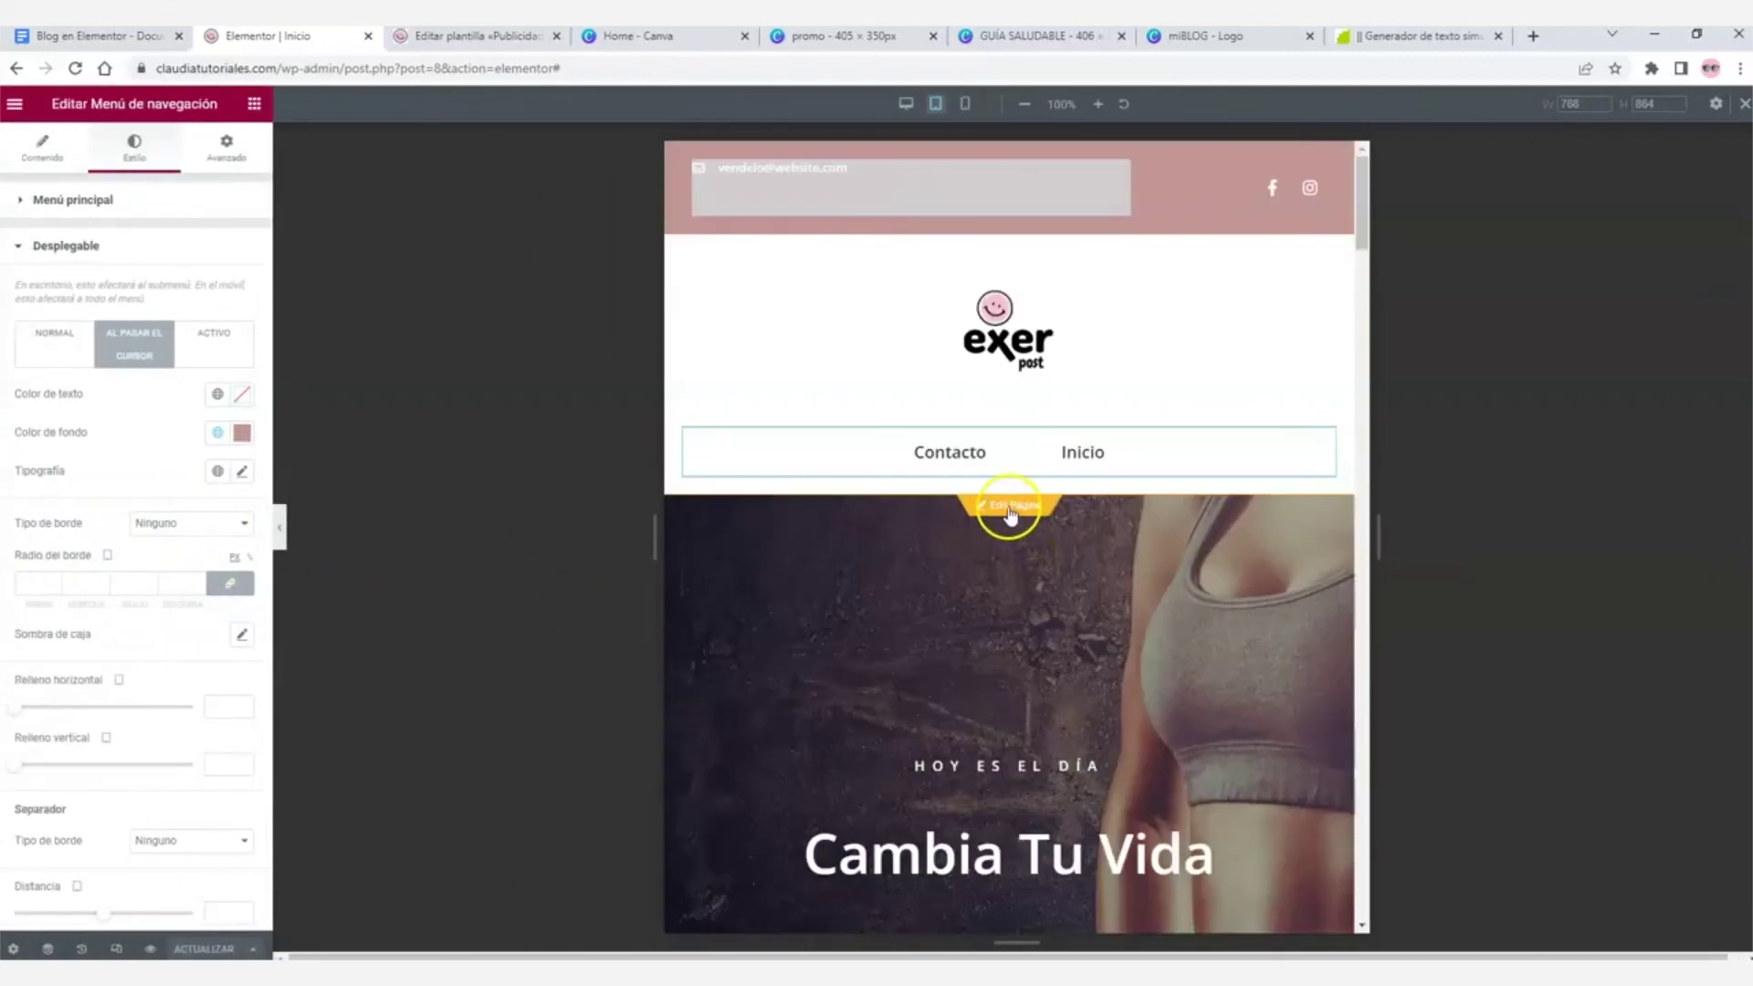
click(1019, 509)
scroll(1022, 521, down, 10)
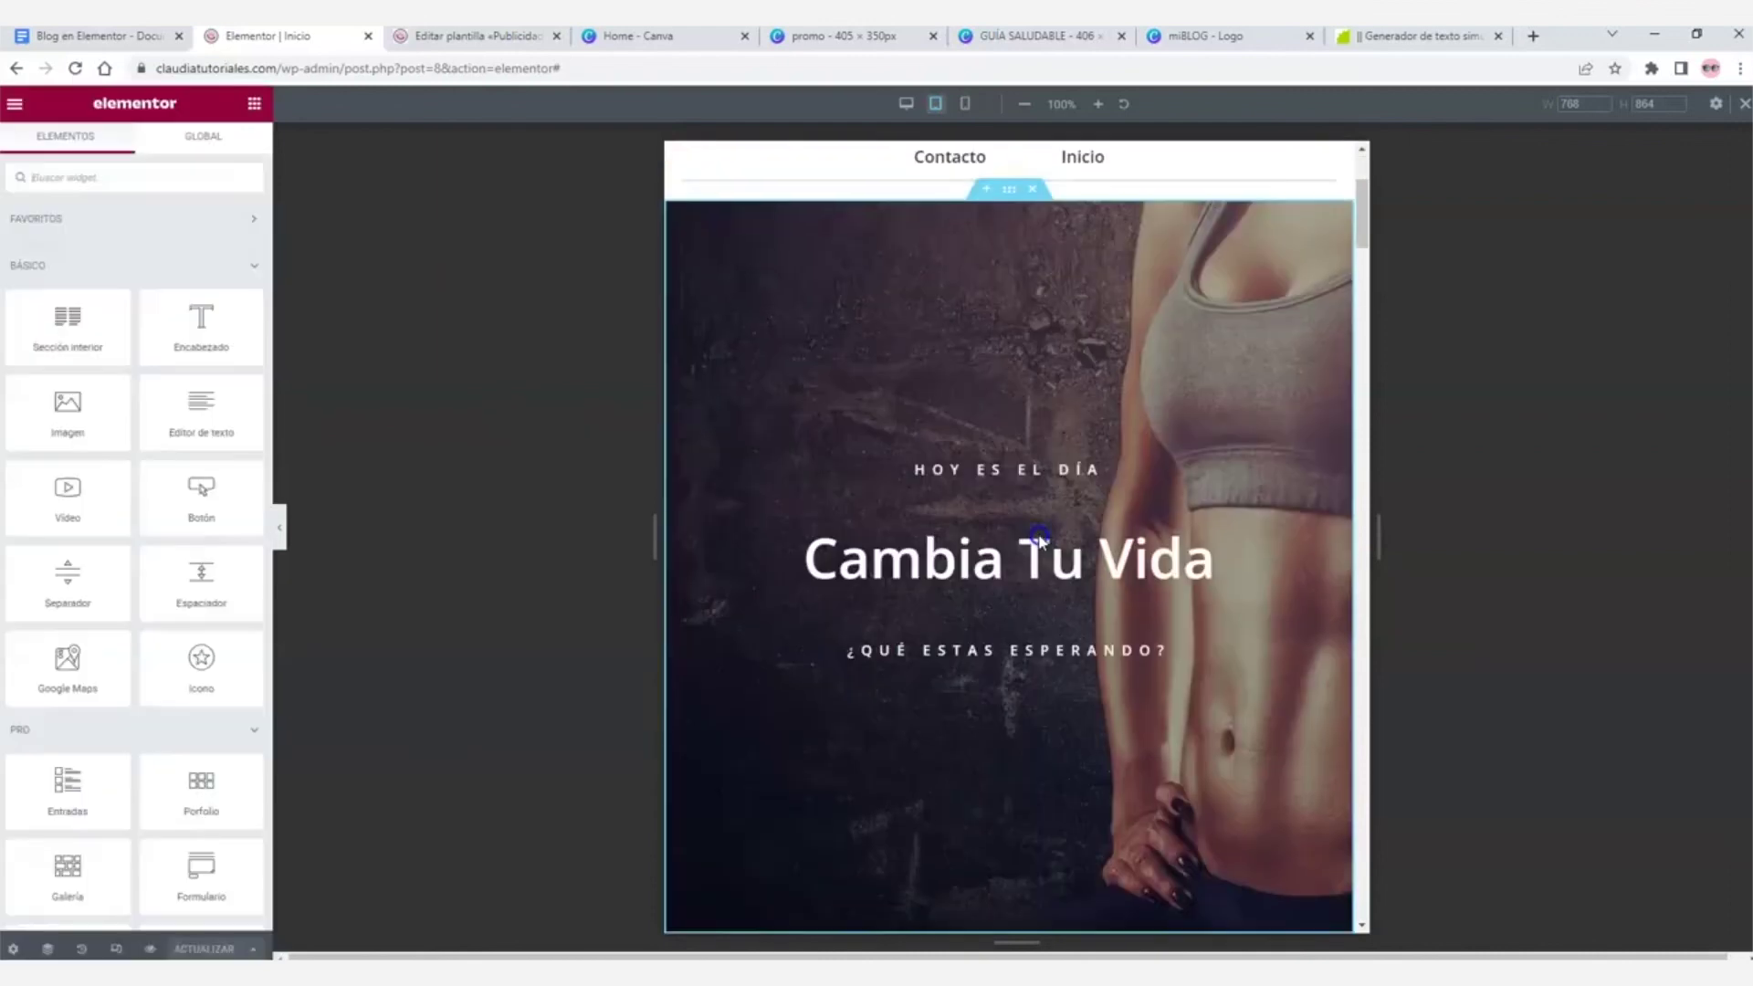
drag(1381, 626, 1369, 579)
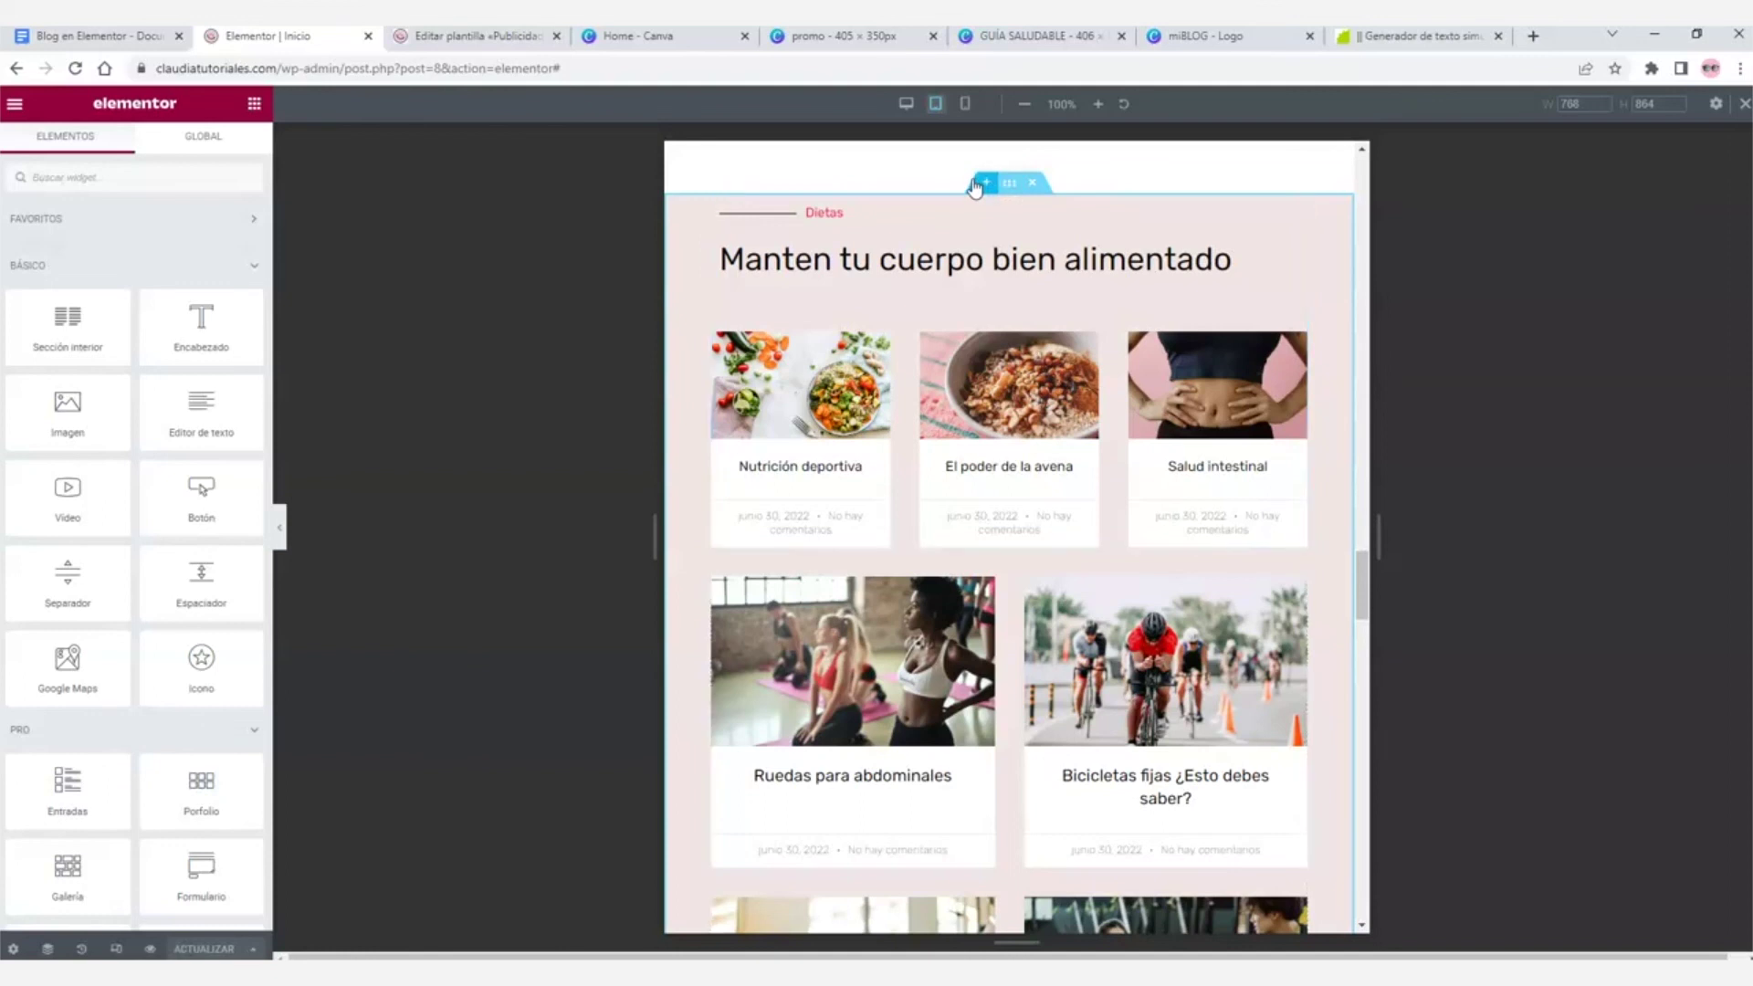
scroll(680, 621, down, 5)
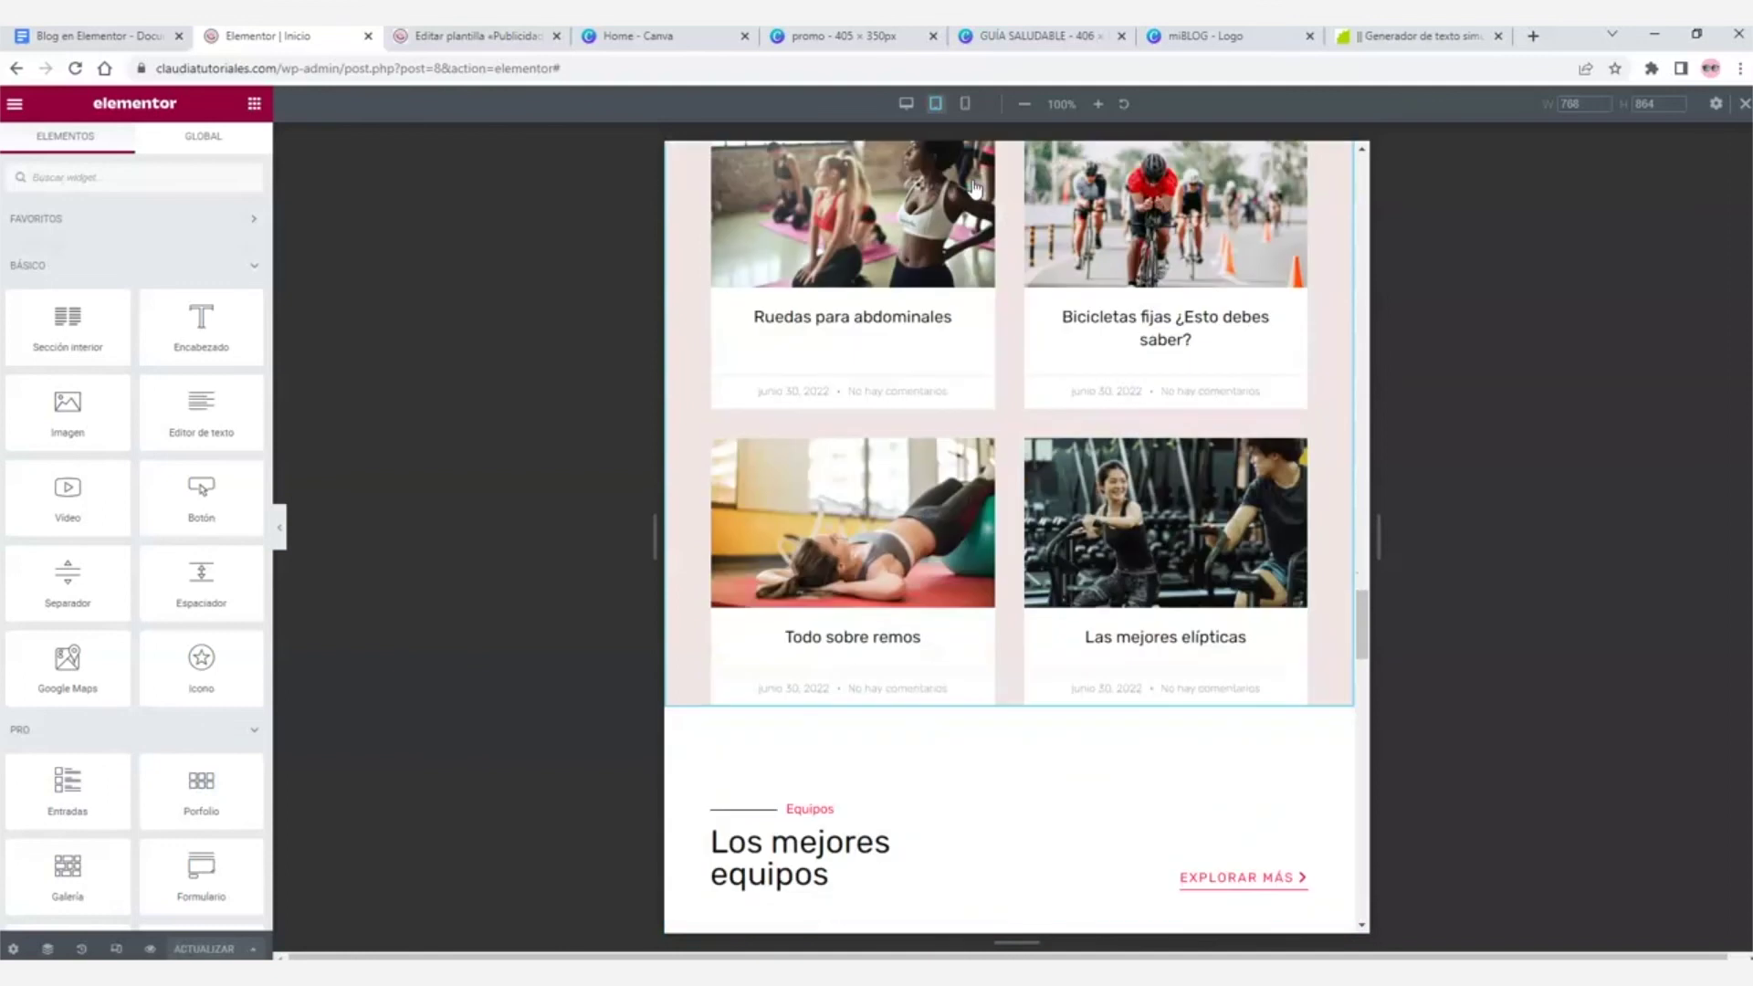
- Edit the Dietas section and set its tablet padding to 50 on the right side and 30 below
right_click(686, 654)
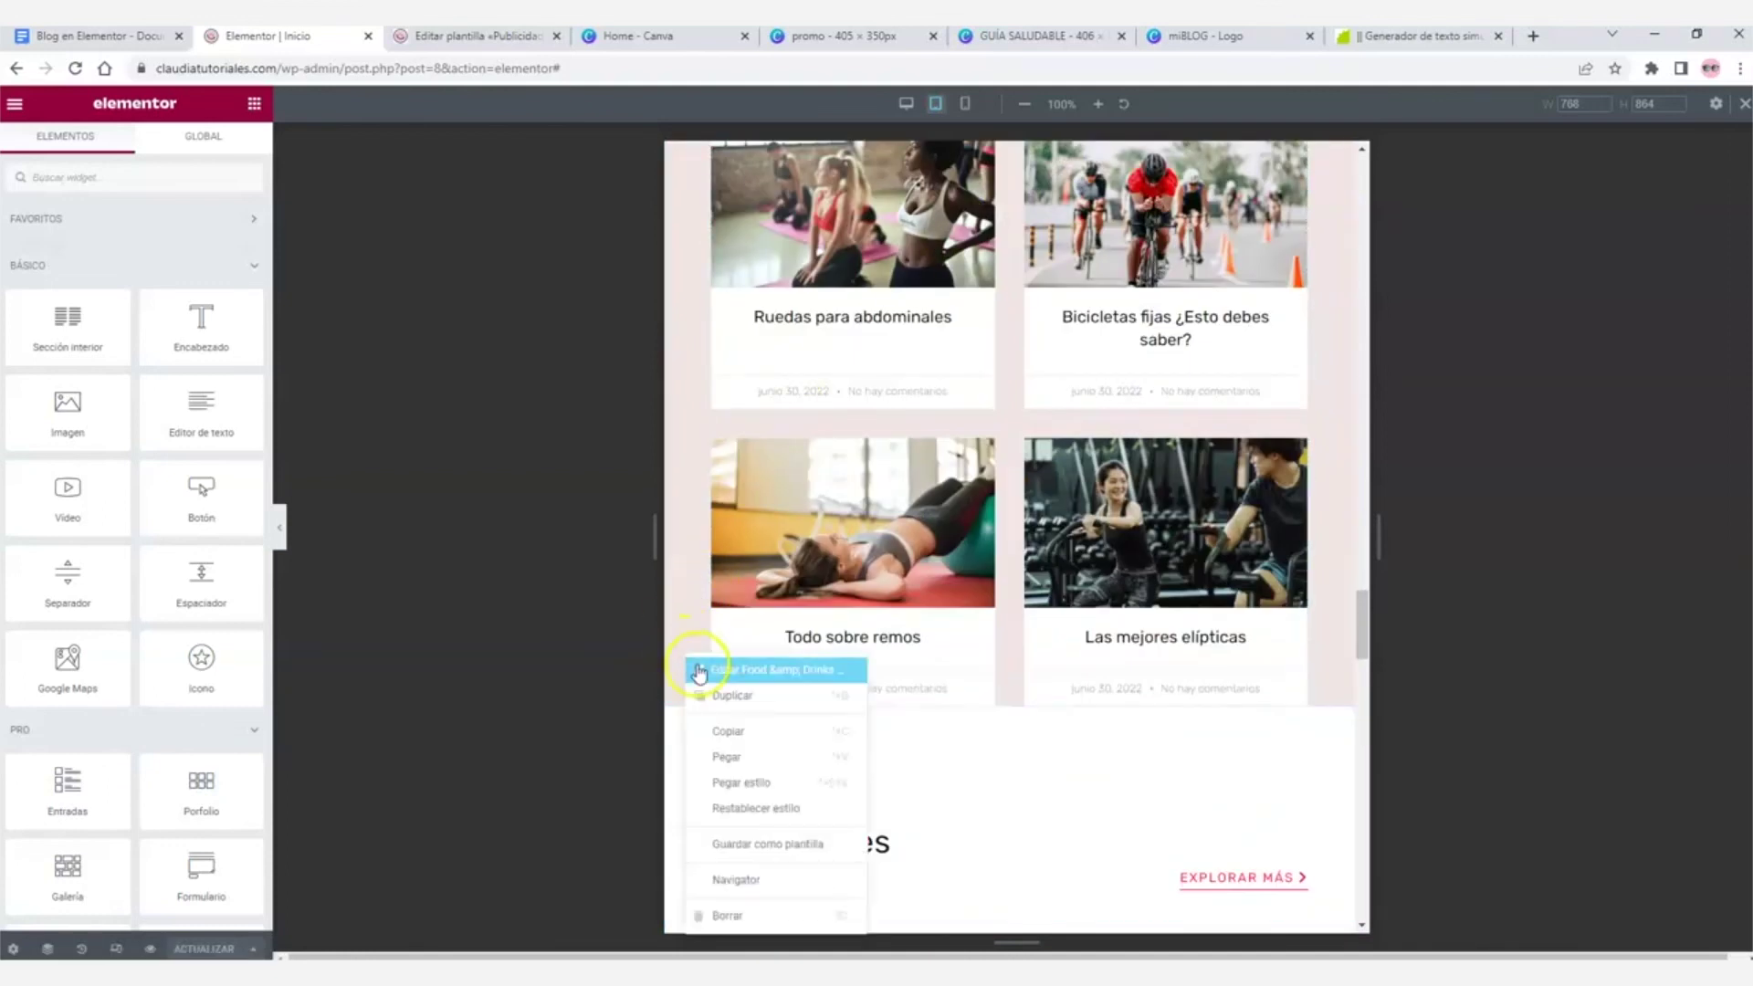
click(699, 672)
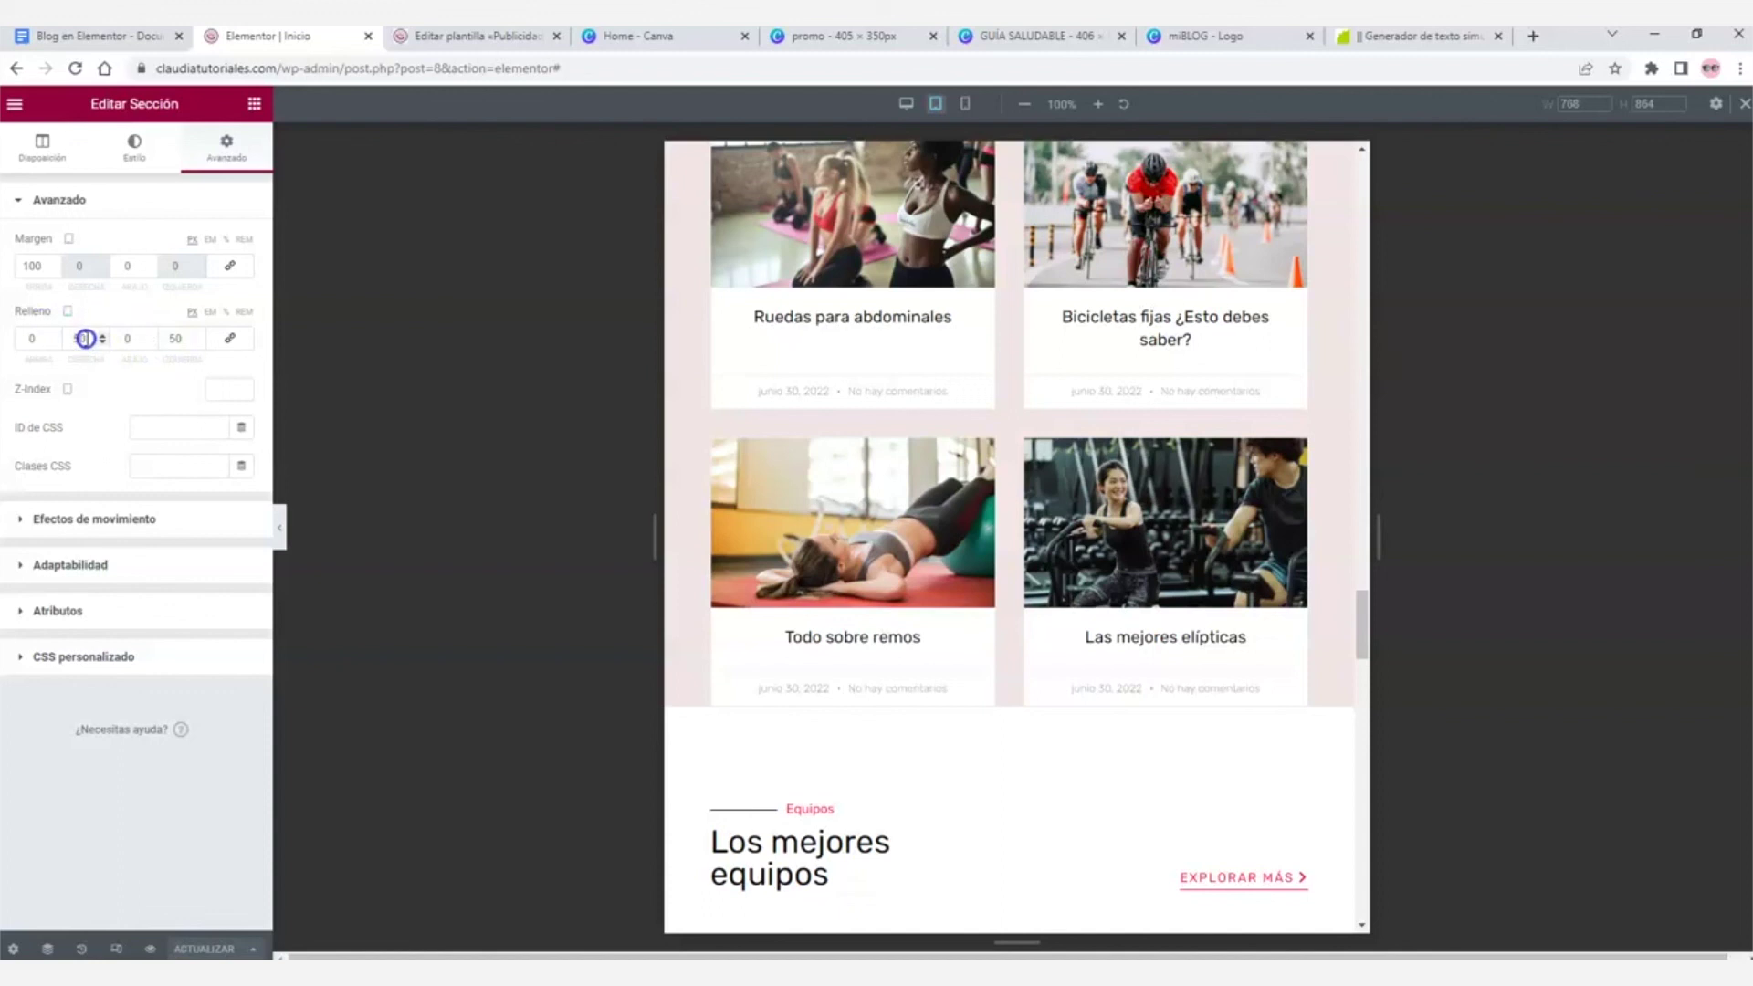
text(50)
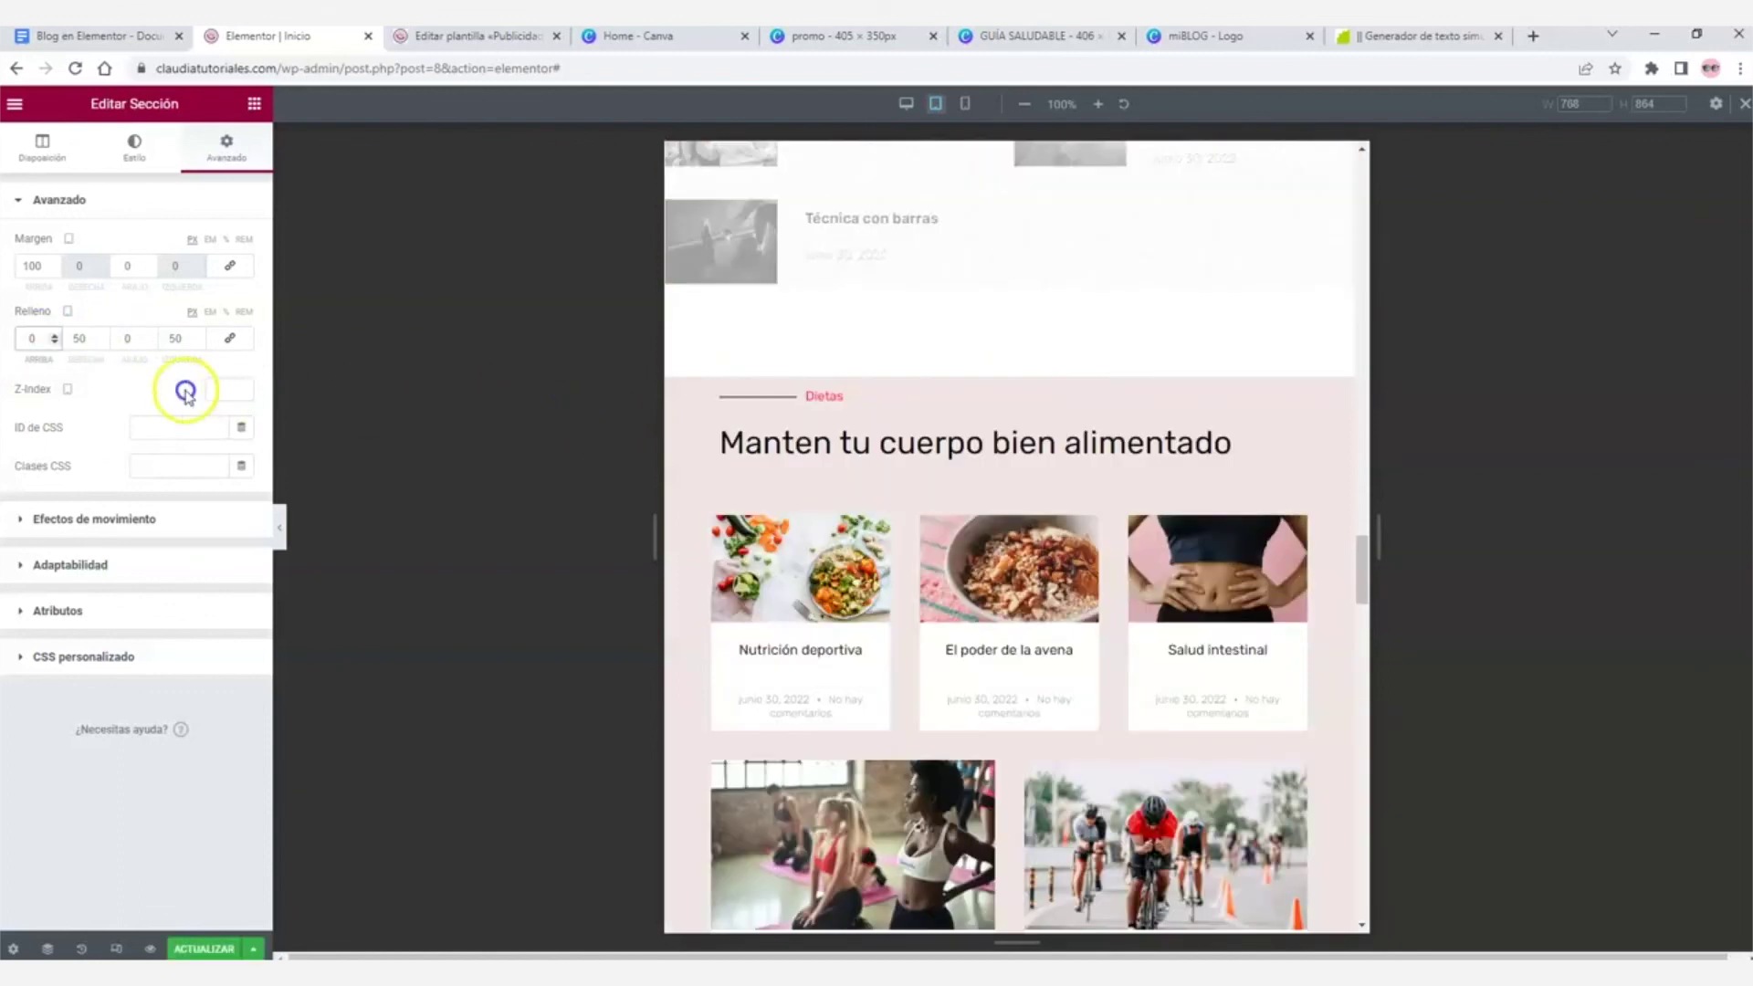
scroll(813, 506, down, 5)
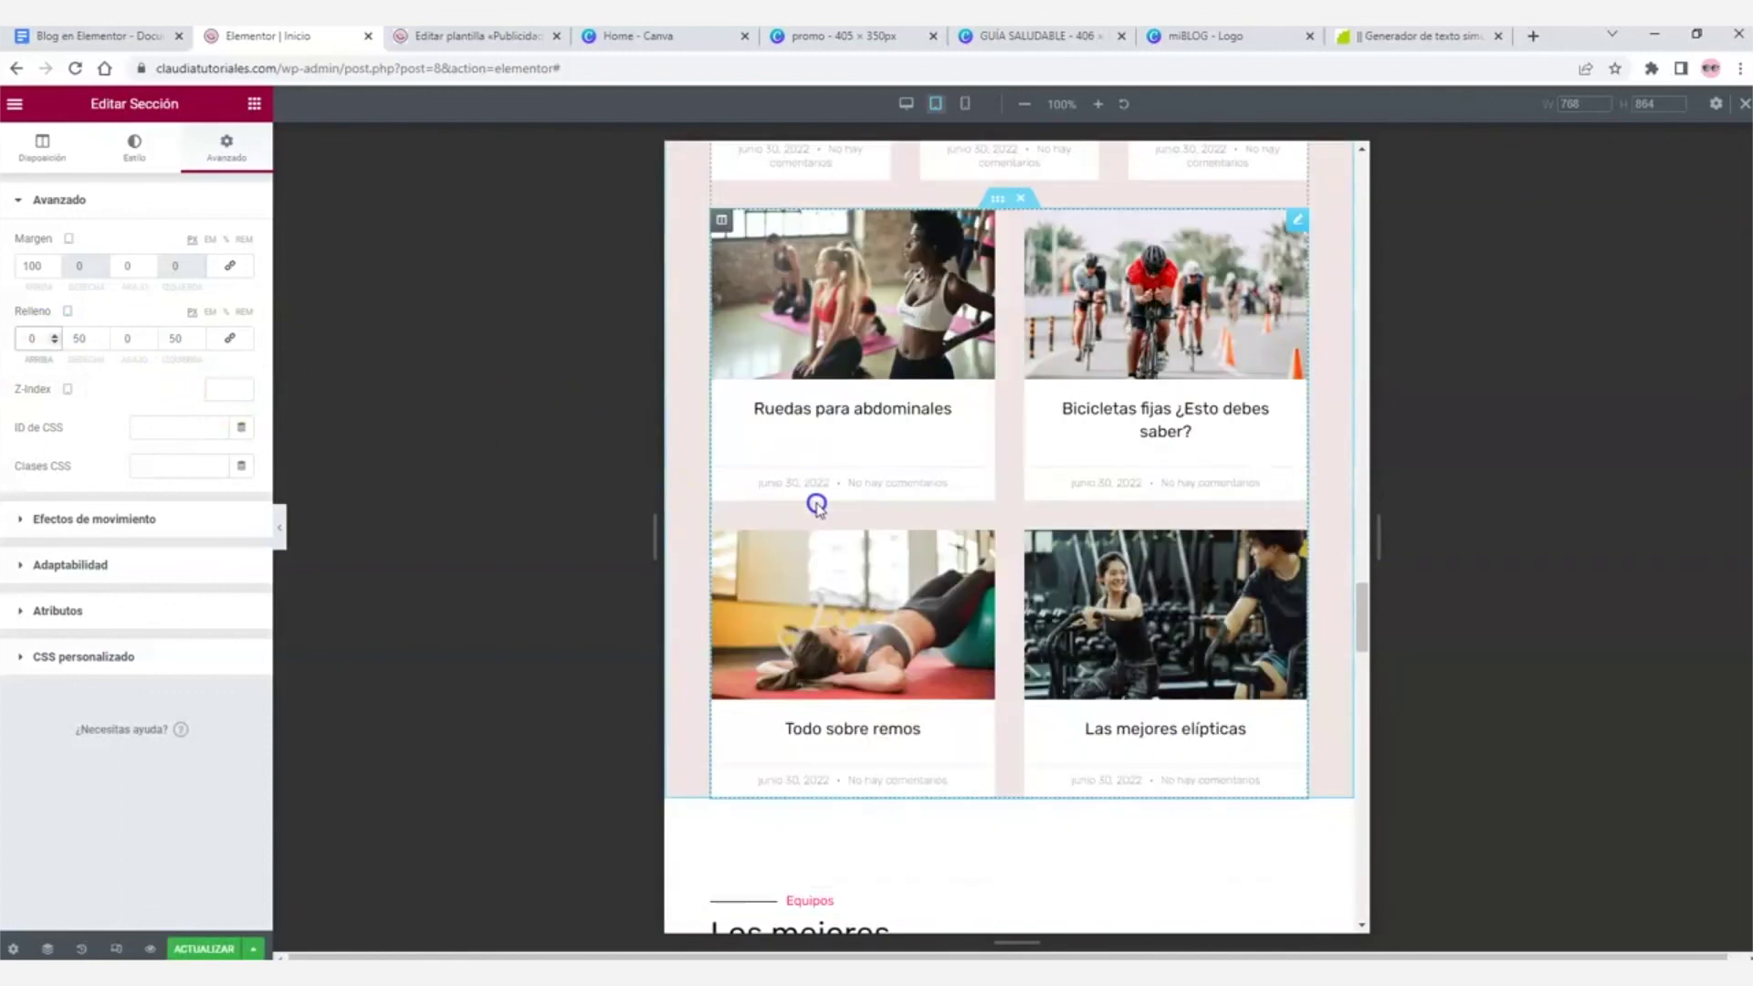
double_click(121, 338)
text(30)
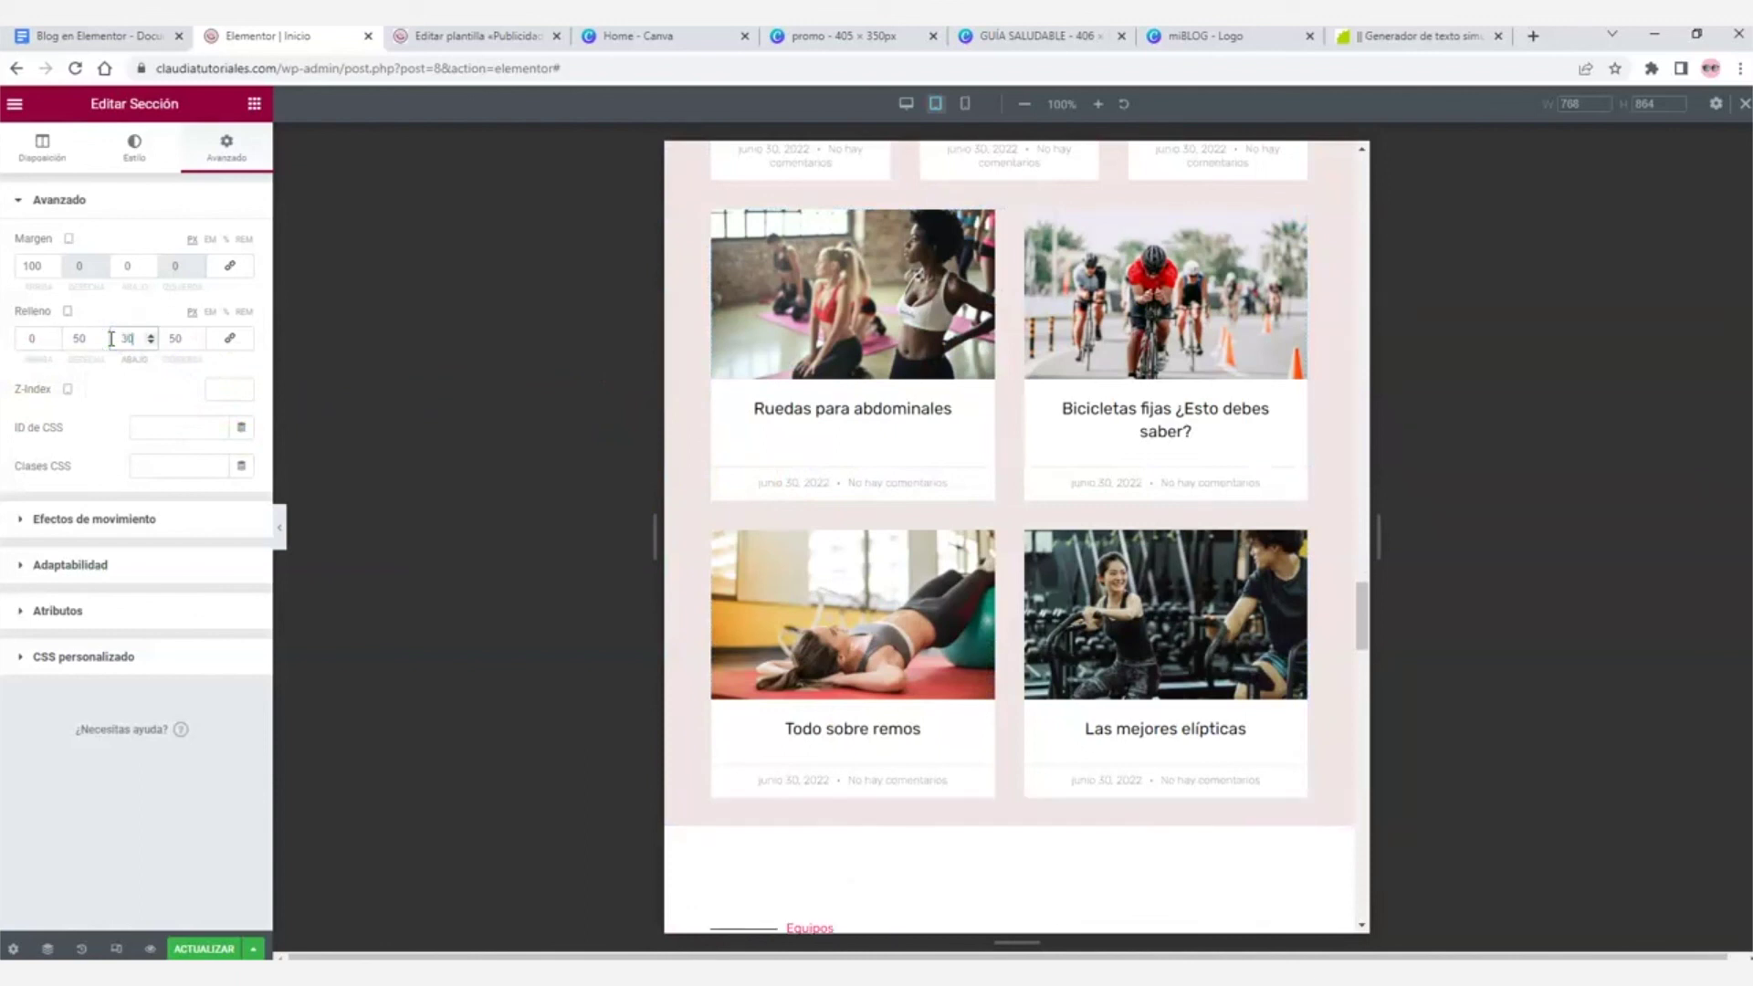